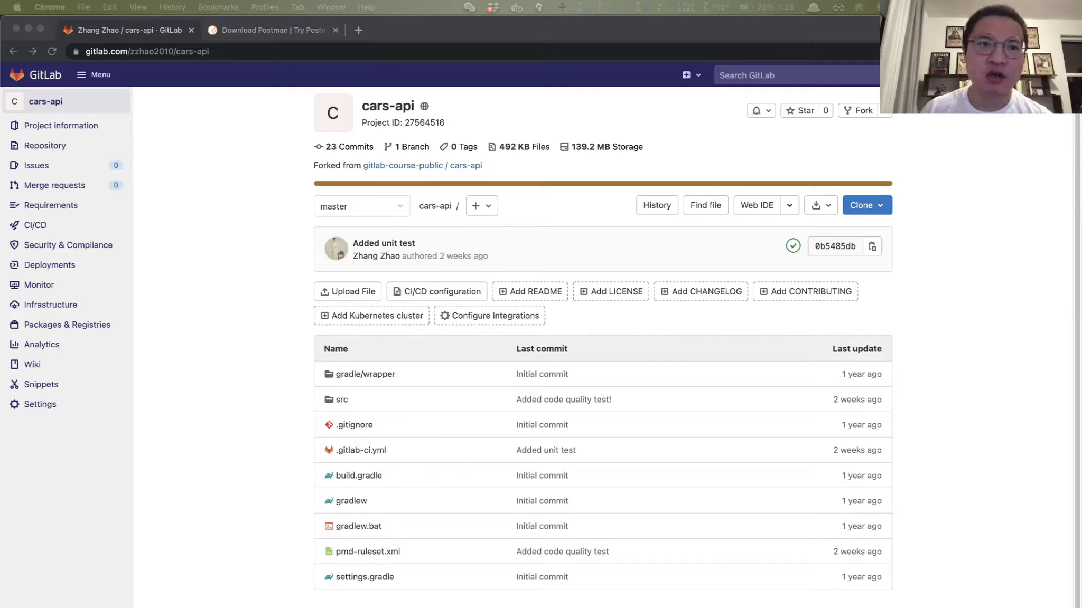
Step: Leave the GitLab cars-api page and launch IntelliJ IDEA CE from the app launcher
{"action": "left_click", "coordinate": [719, 51]}
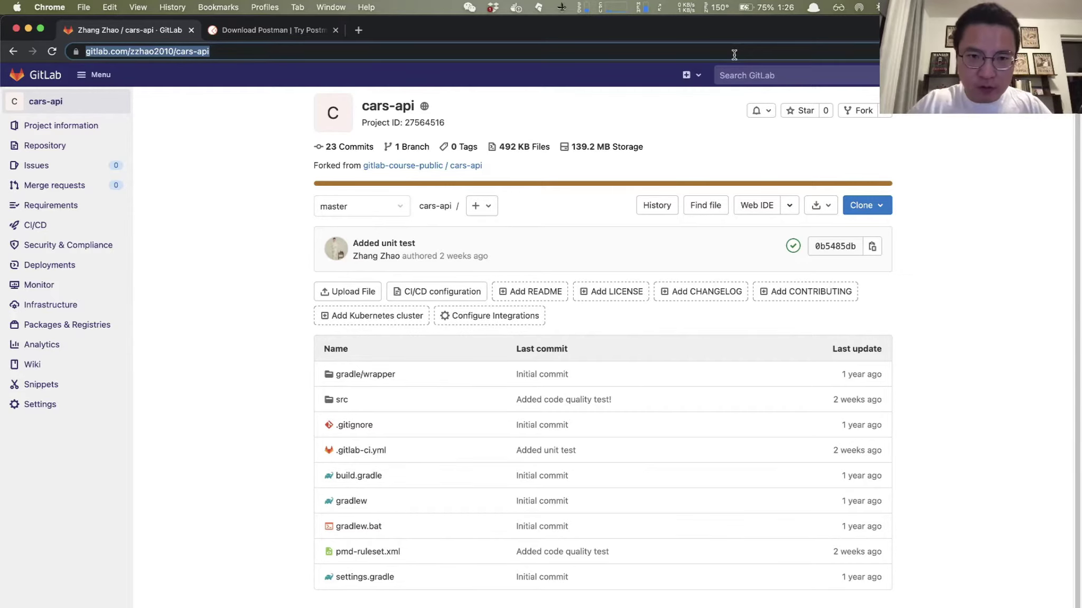
{"action": "key", "text": "alt+space"}
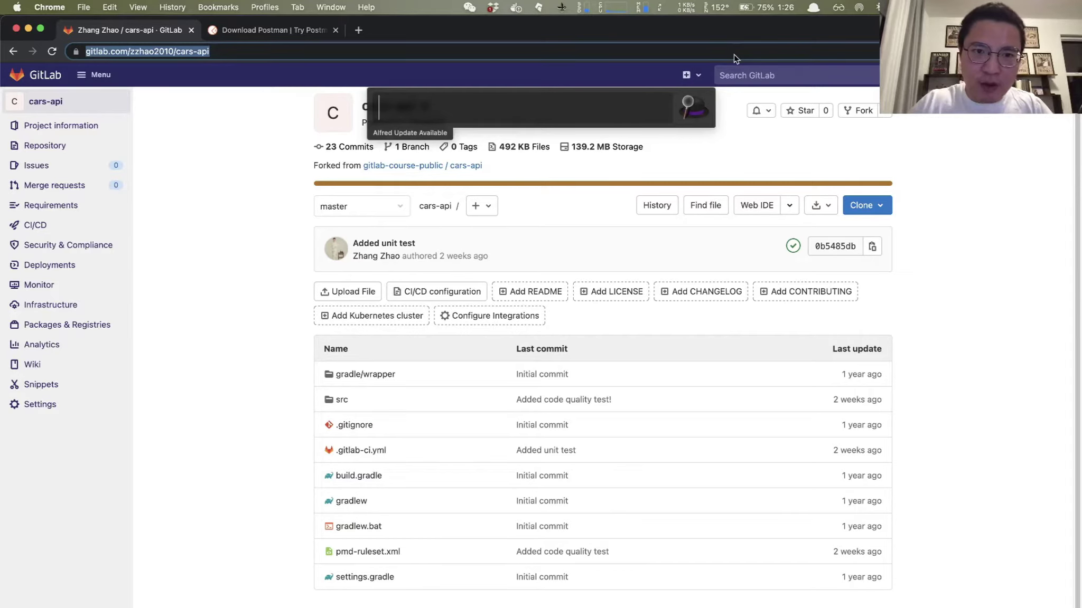
{"action": "type", "text": "i"}
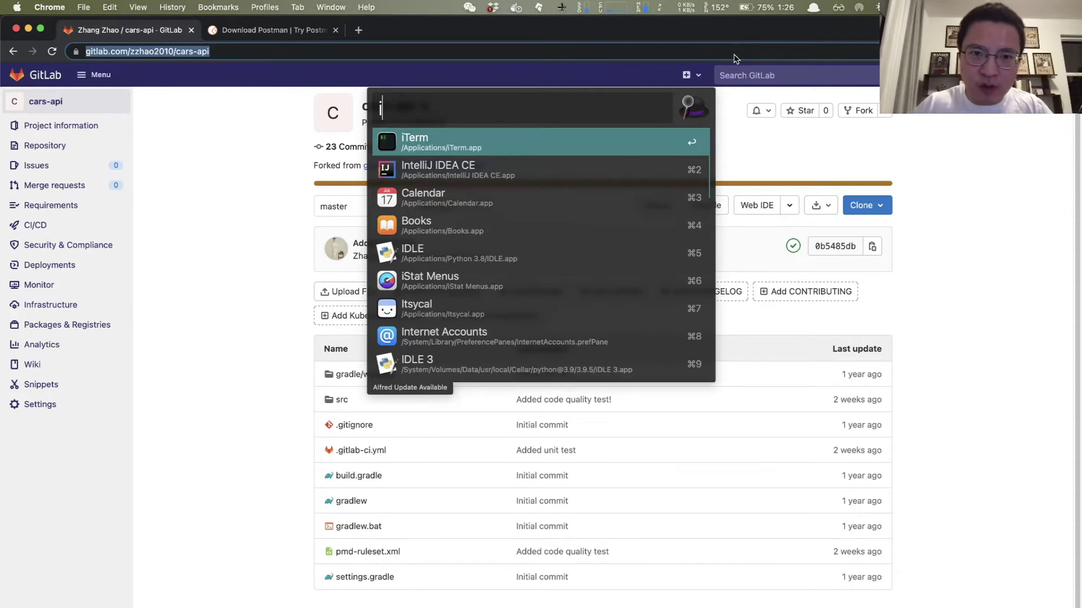
{"action": "key", "text": "Down"}
{"action": "key", "text": "Return"}
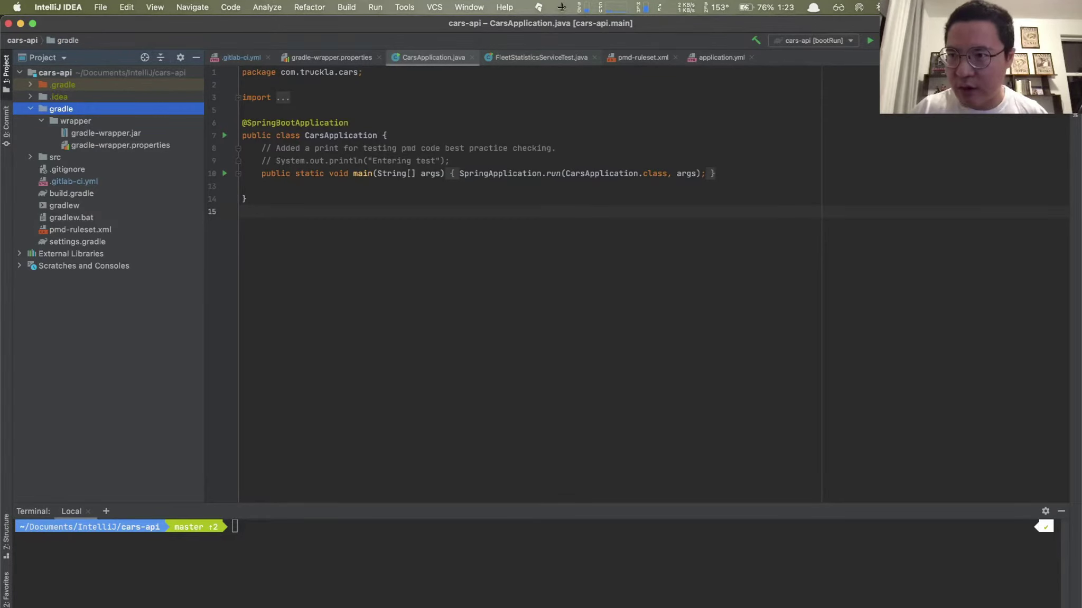
Step: Run the Gradle bootRun task to start cars-api on port 5000, then return to Chrome
{"action": "left_click", "coordinate": [1076, 84]}
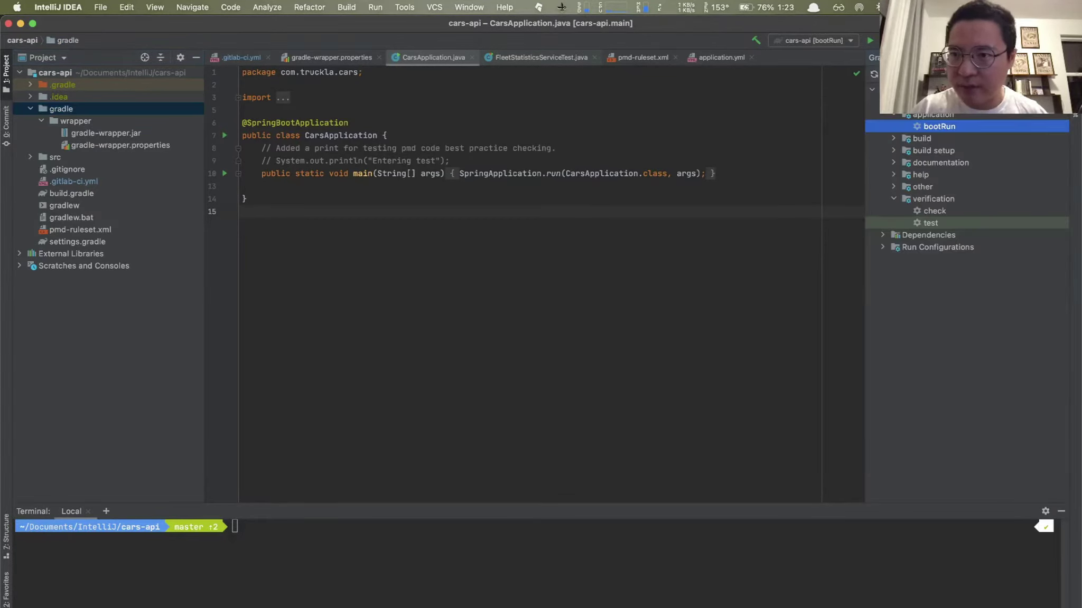
{"action": "double_click", "coordinate": [928, 127]}
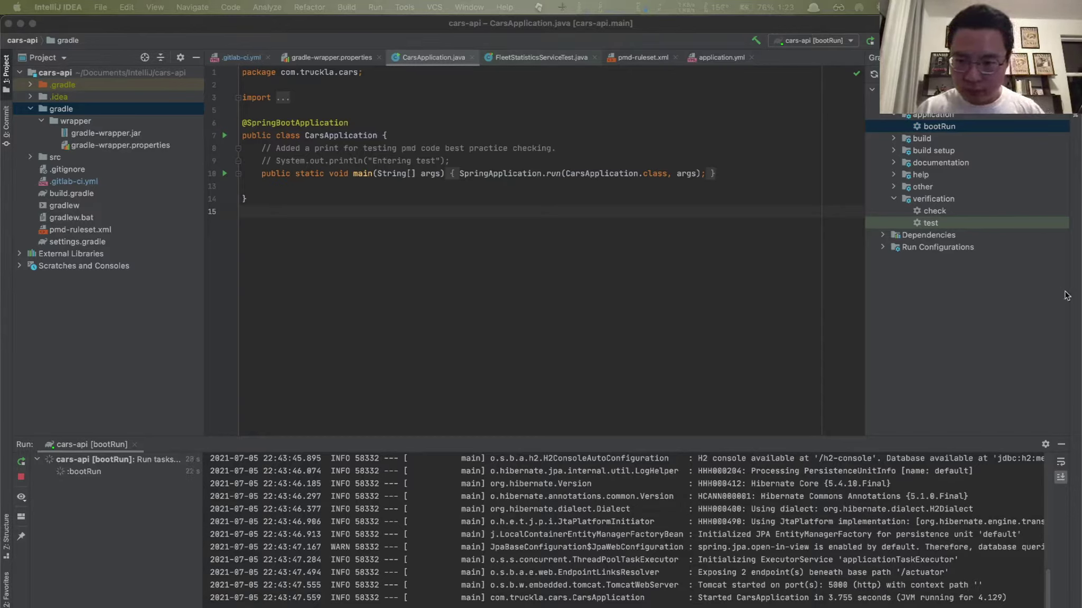
{"action": "left_click", "coordinate": [698, 552]}
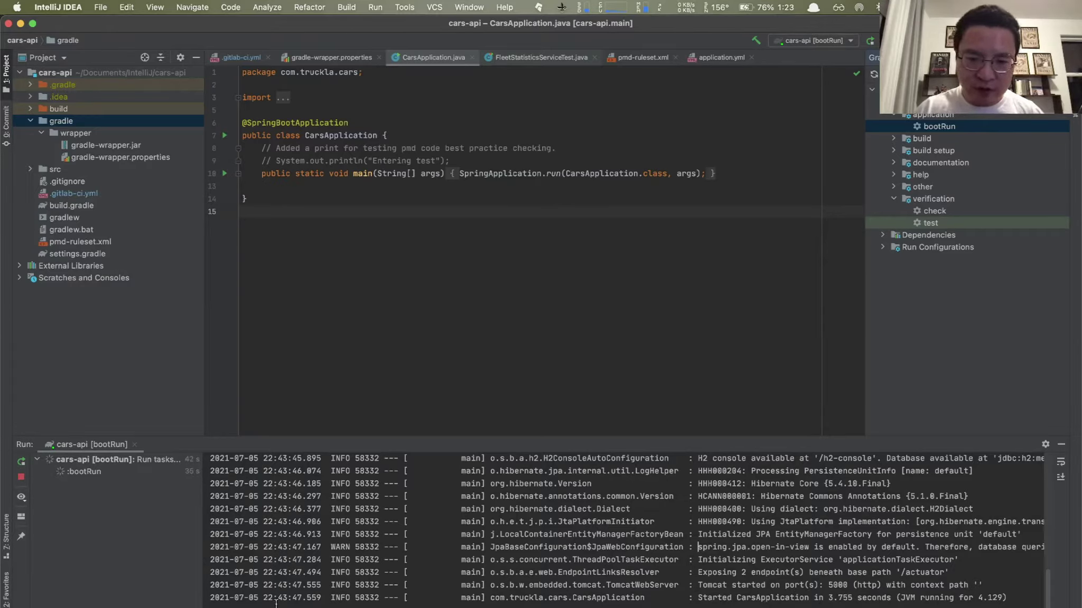
{"action": "key", "text": "super+Tab"}
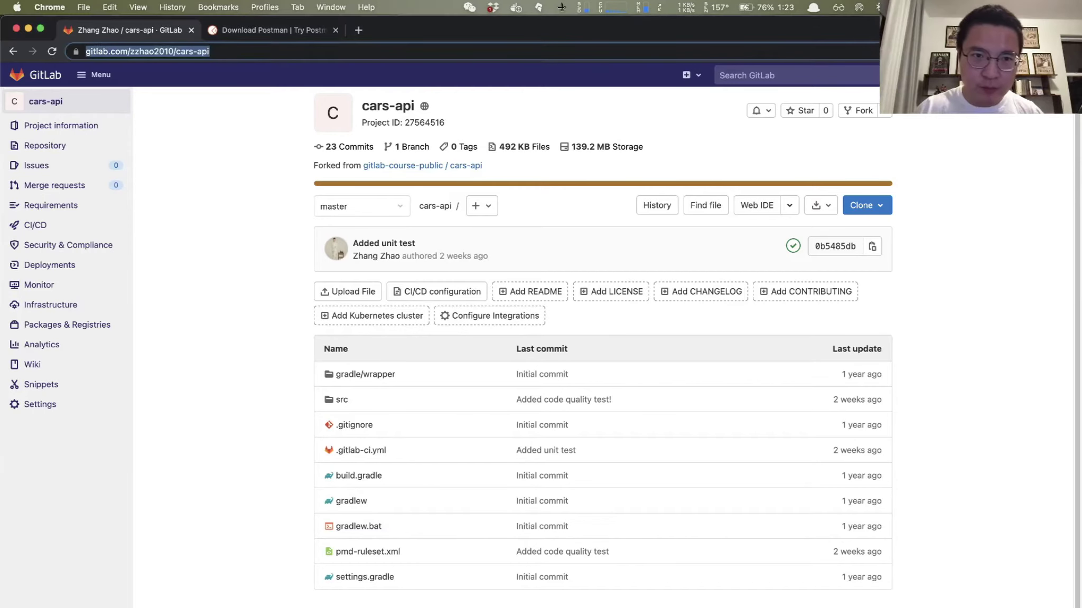
{"action": "left_click", "coordinate": [359, 30]}
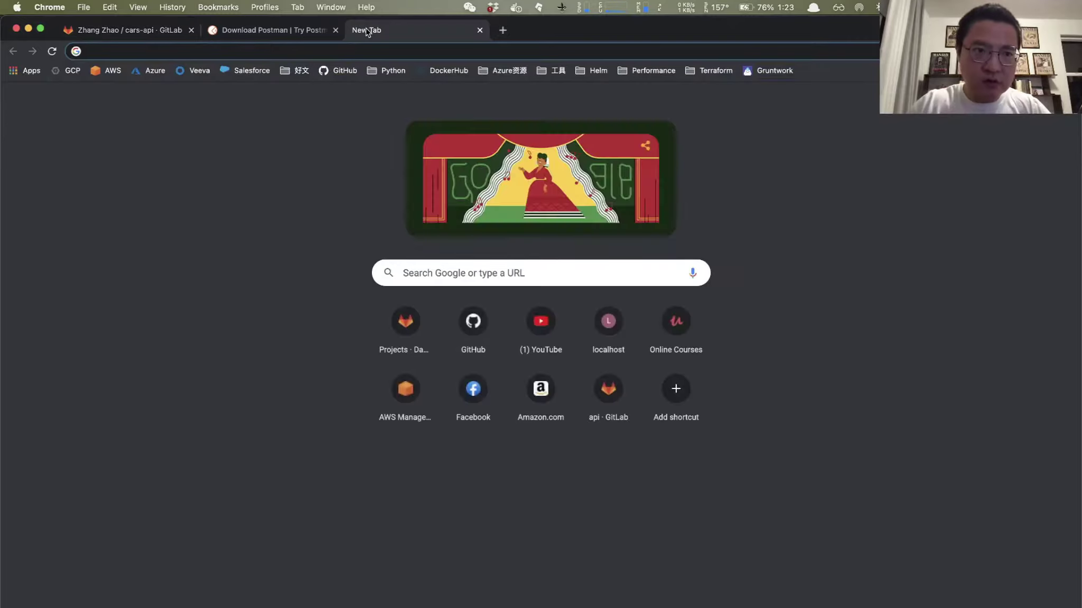
{"action": "type", "text": "loca"}
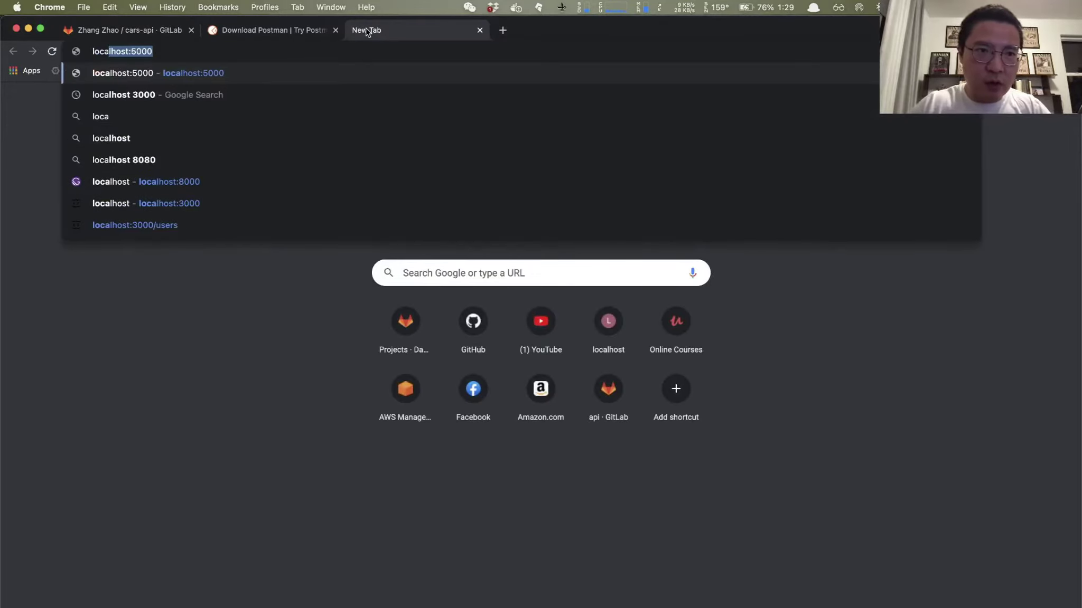
{"action": "key", "text": "Return"}
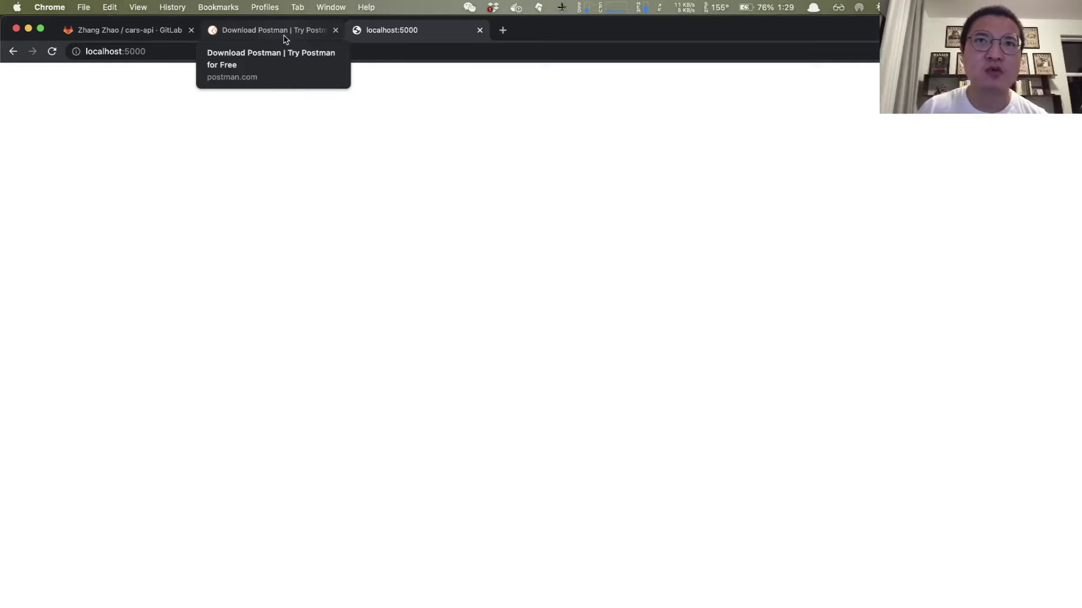
{"action": "left_click", "coordinate": [479, 30]}
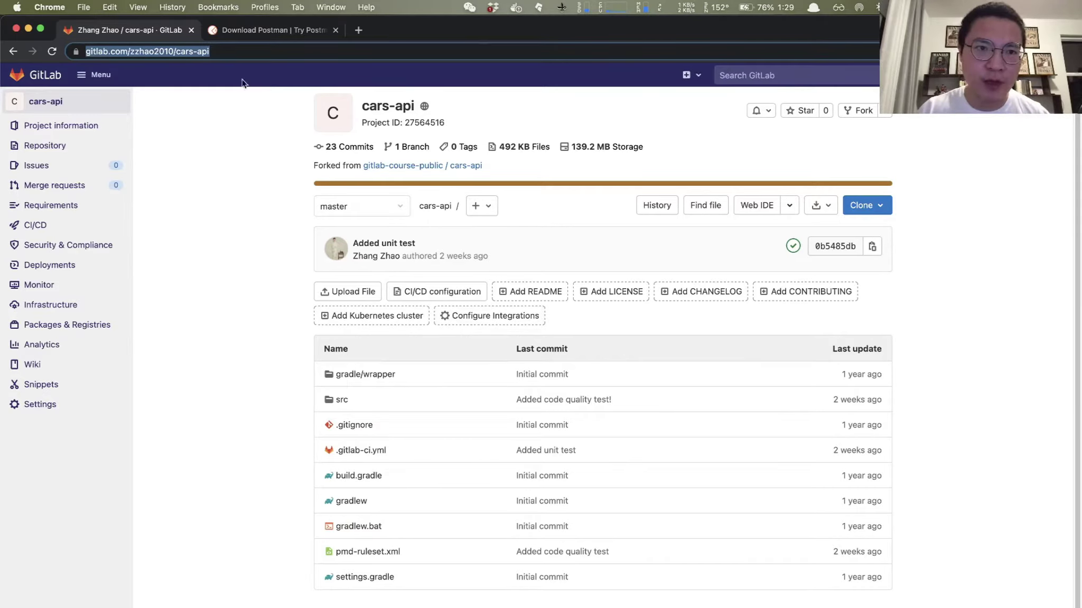
Step: Go to the Postman downloads tab in Chrome and select its page address
{"action": "left_click", "coordinate": [264, 33]}
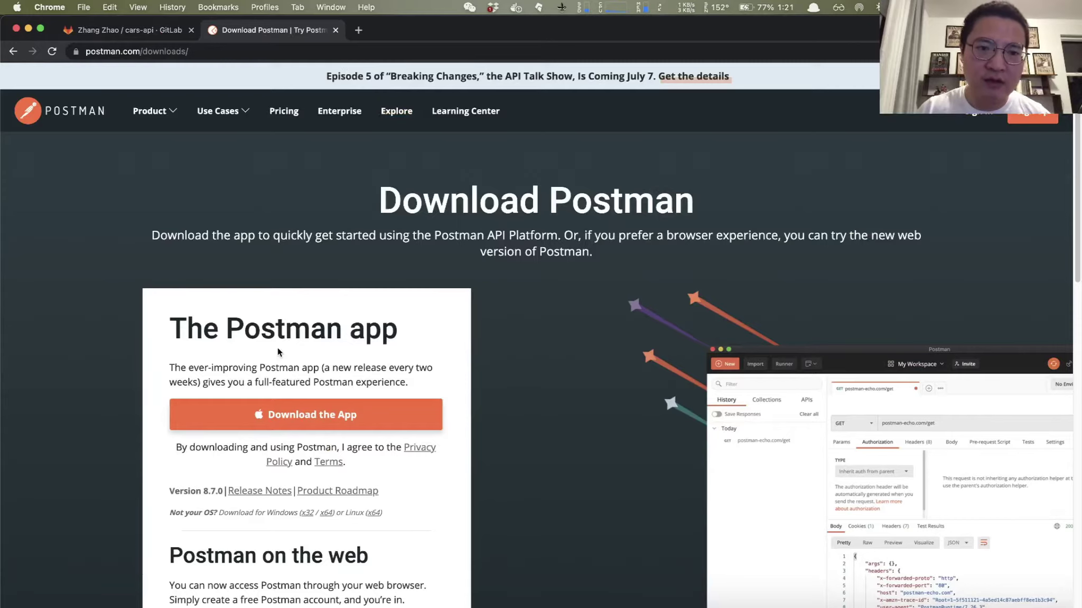
{"action": "left_click", "coordinate": [256, 52]}
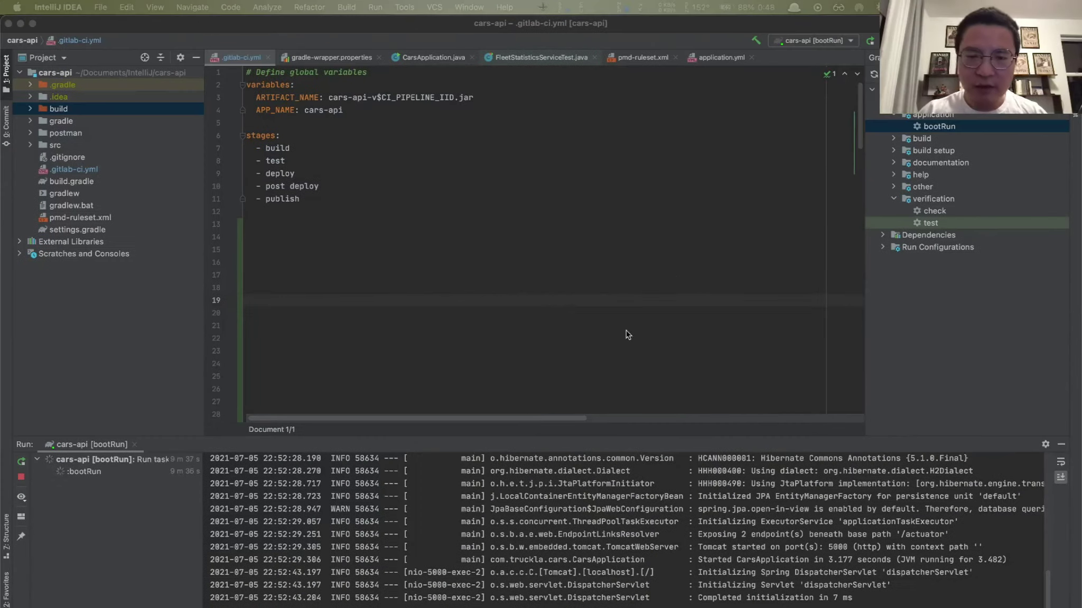
Step: Review the bootRun run log and build folder in IntelliJ IDEA, moving the window aside and back
{"action": "left_click", "coordinate": [510, 283]}
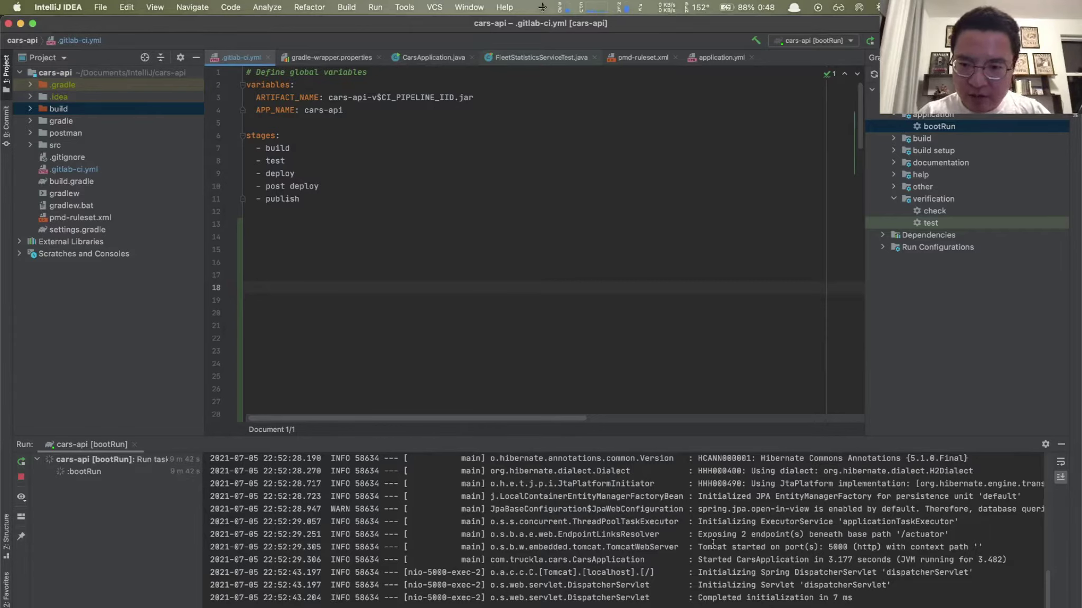
{"action": "scroll", "coordinate": [664, 525], "scroll_direction": "up", "scroll_amount": 3}
{"action": "scroll", "coordinate": [663, 526], "scroll_direction": "down", "scroll_amount": 3}
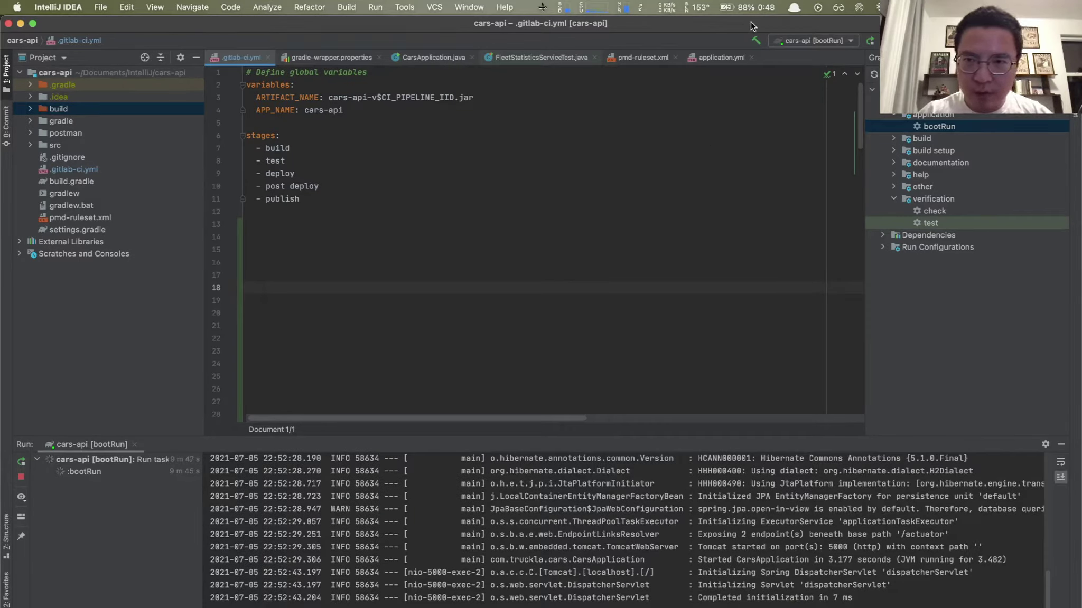
{"action": "left_click_drag", "start_coordinate": [753, 26], "coordinate": [600, 26]}
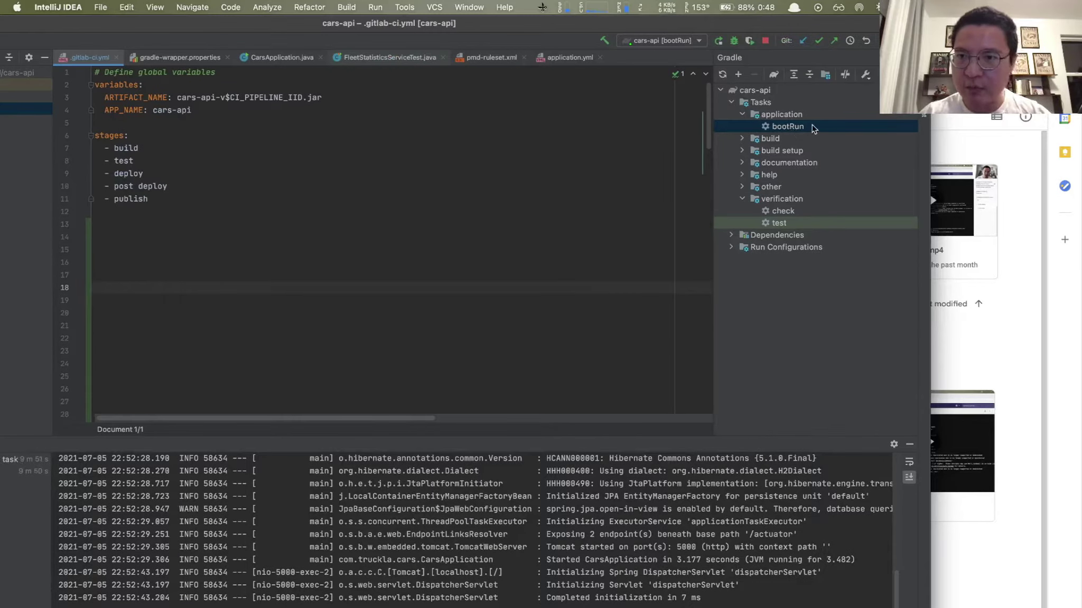
{"action": "left_click", "coordinate": [775, 129]}
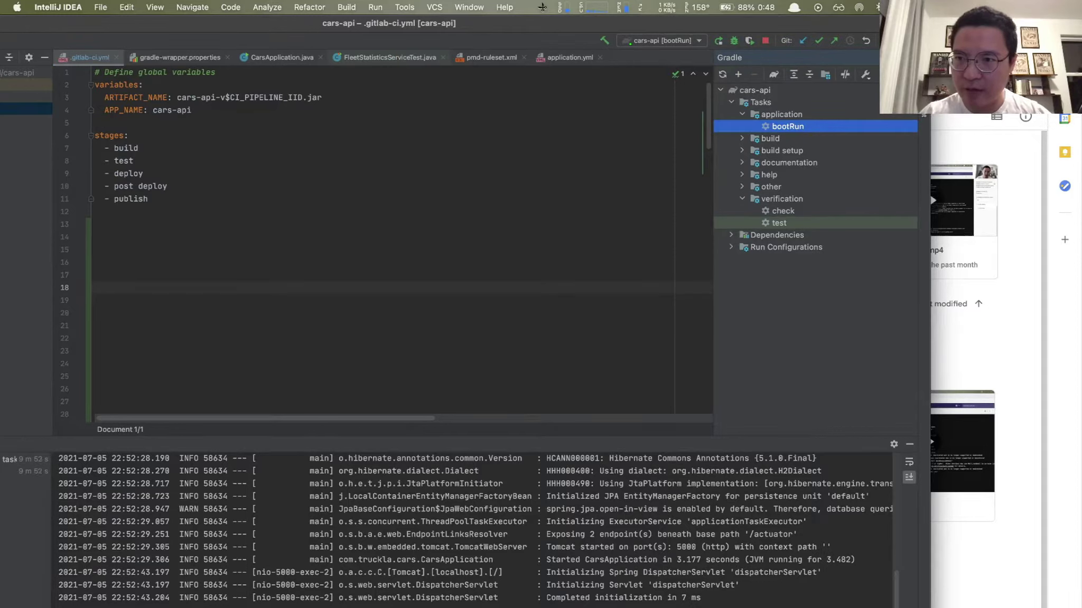
{"action": "left_click_drag", "start_coordinate": [713, 25], "coordinate": [865, 16]}
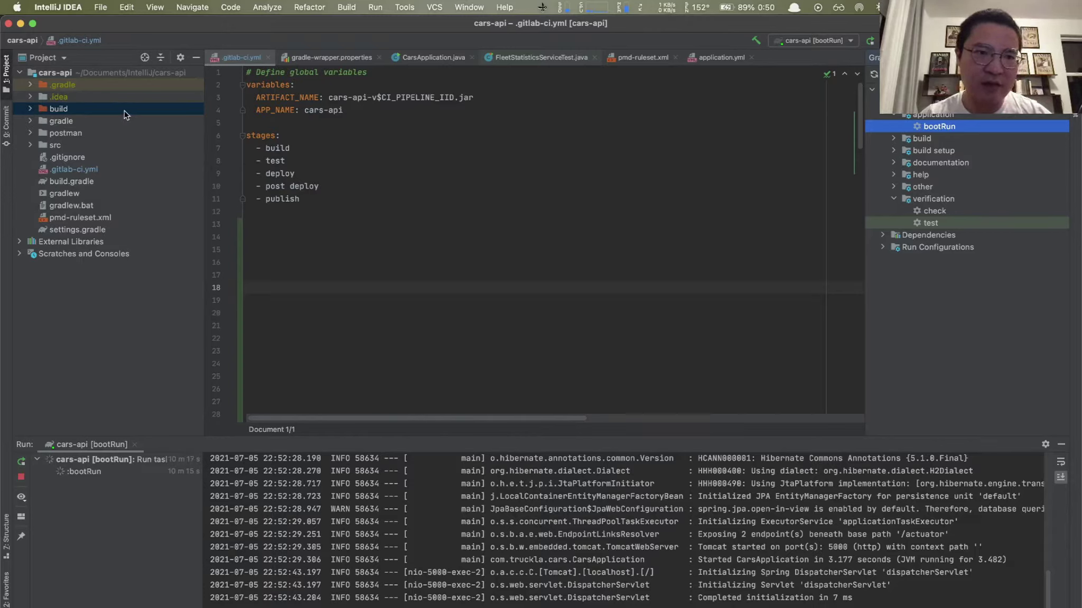
{"action": "left_click", "coordinate": [29, 109]}
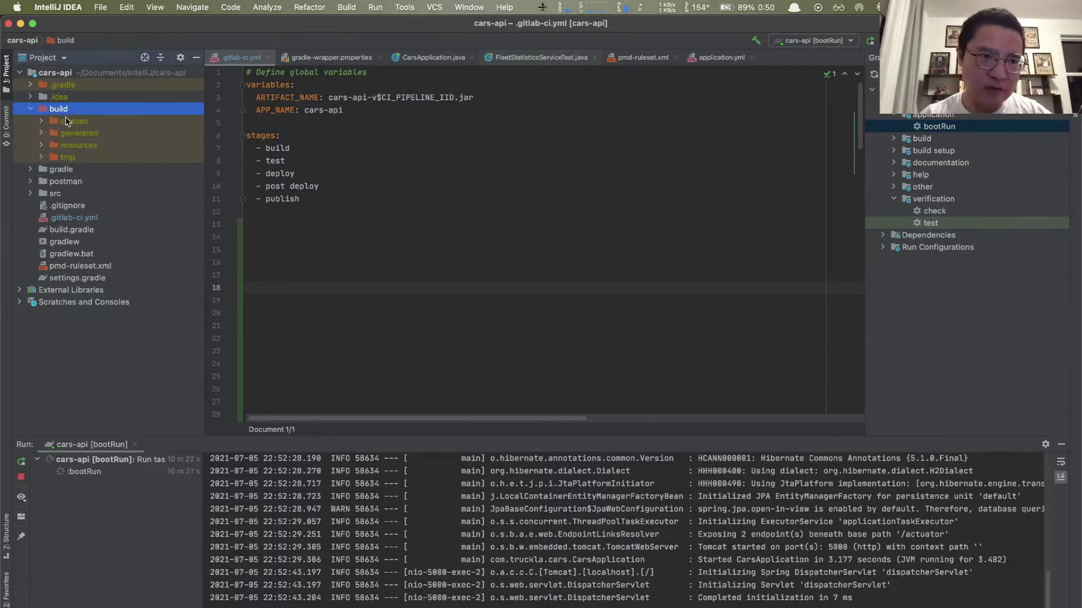
{"action": "left_click", "coordinate": [31, 110]}
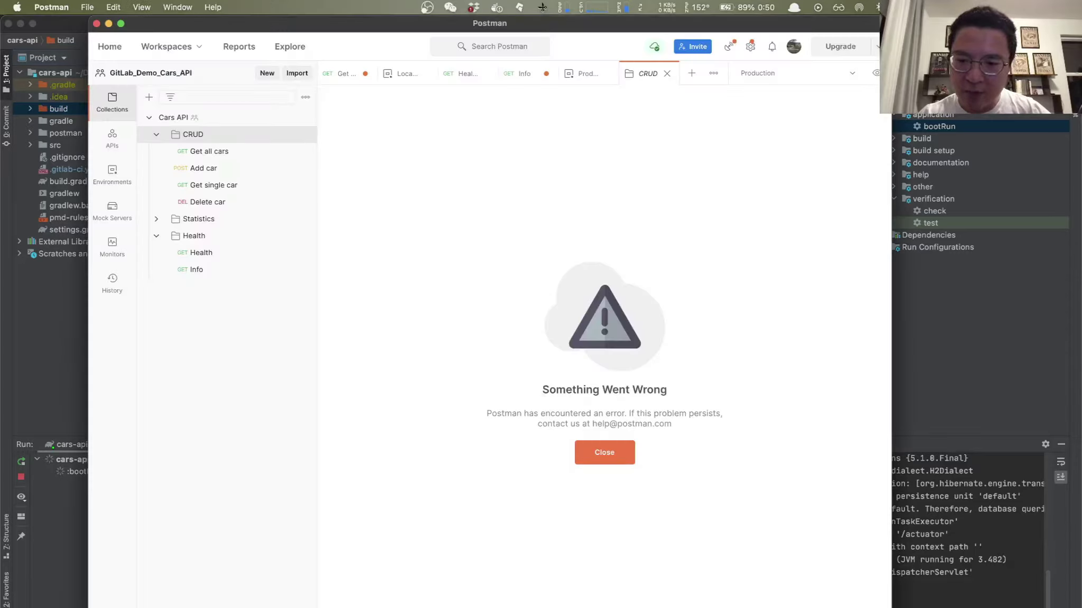
Step: Shift the Postman window to the right, then return to IntelliJ IDEA
{"action": "key", "text": "super+Tab"}
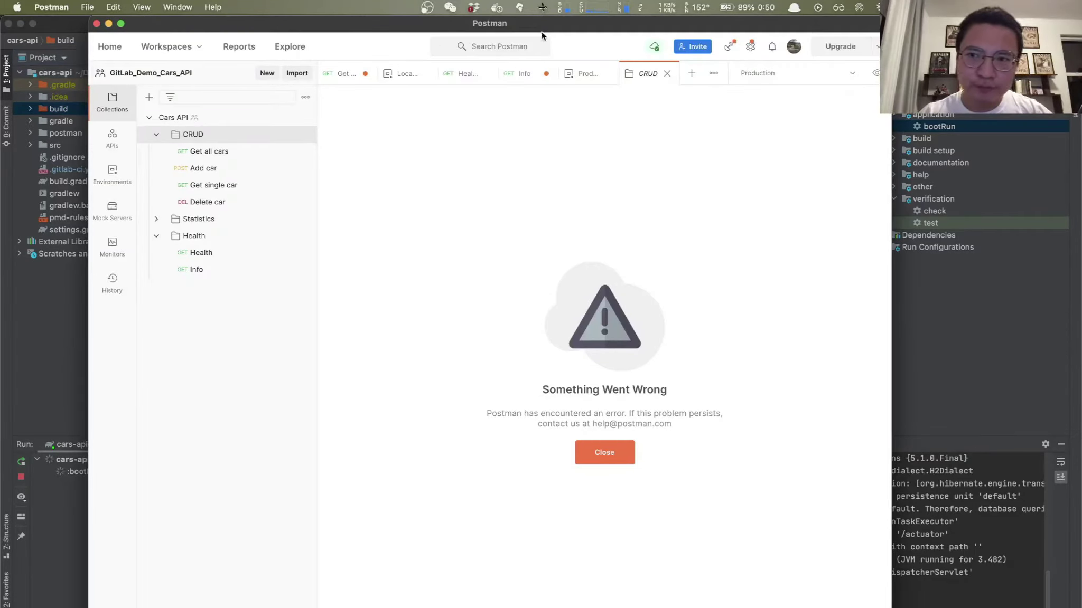
{"action": "left_click_drag", "start_coordinate": [381, 23], "coordinate": [545, 13]}
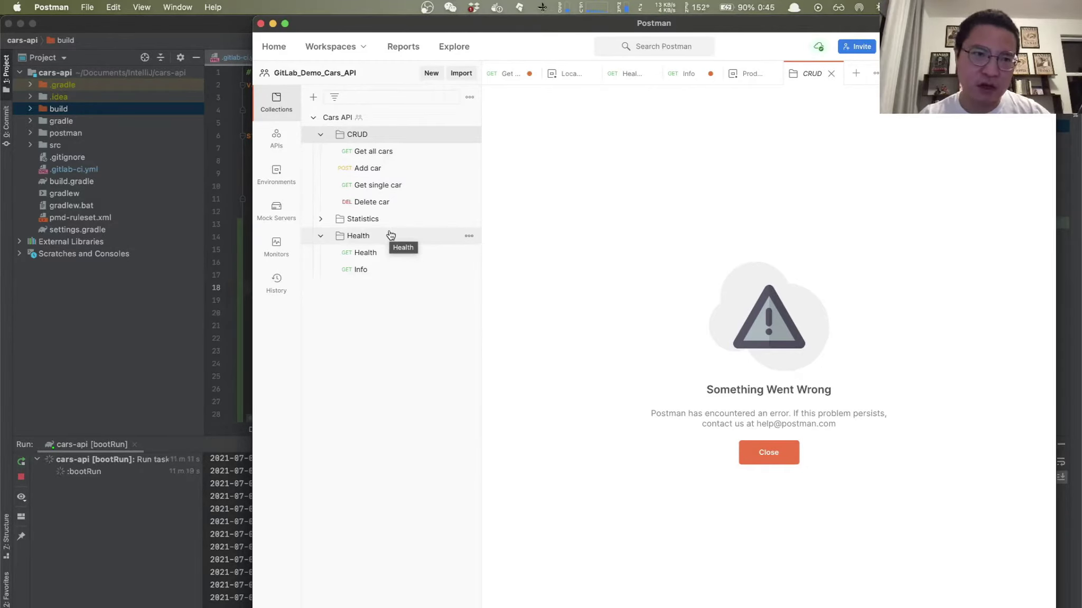
{"action": "left_click", "coordinate": [142, 25]}
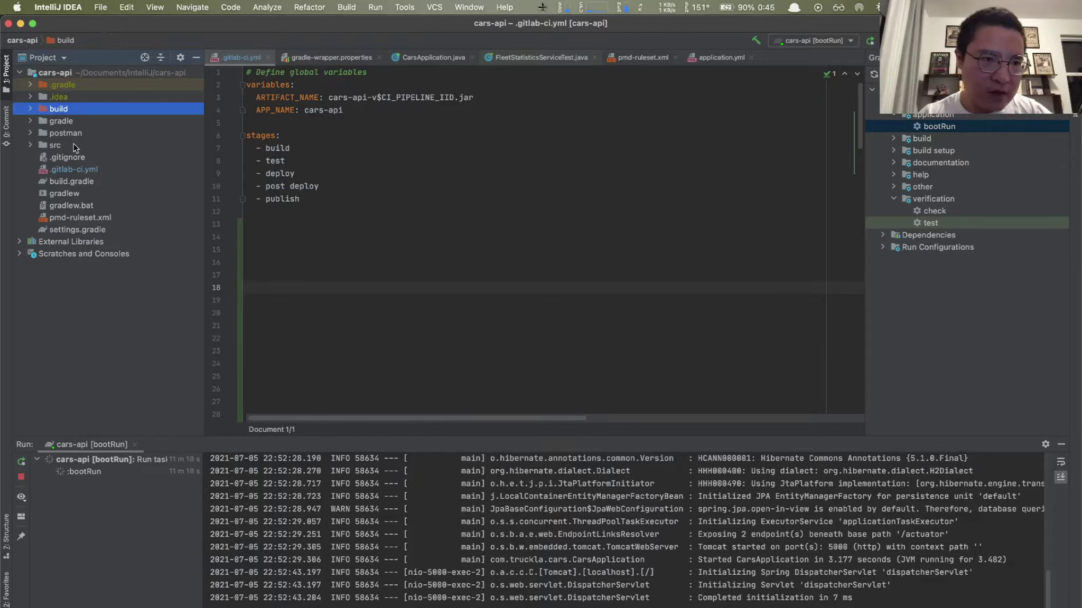
Step: Expand the postman folder, select Cars API.postman_collection.json, and switch to Postman
{"action": "left_click", "coordinate": [31, 133]}
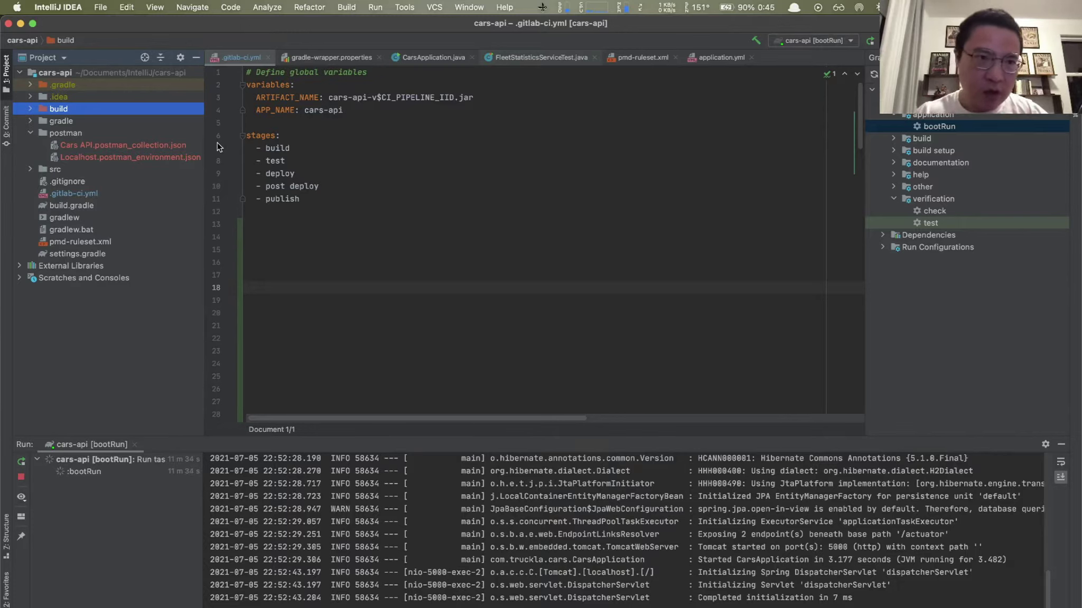
{"action": "left_click", "coordinate": [129, 150]}
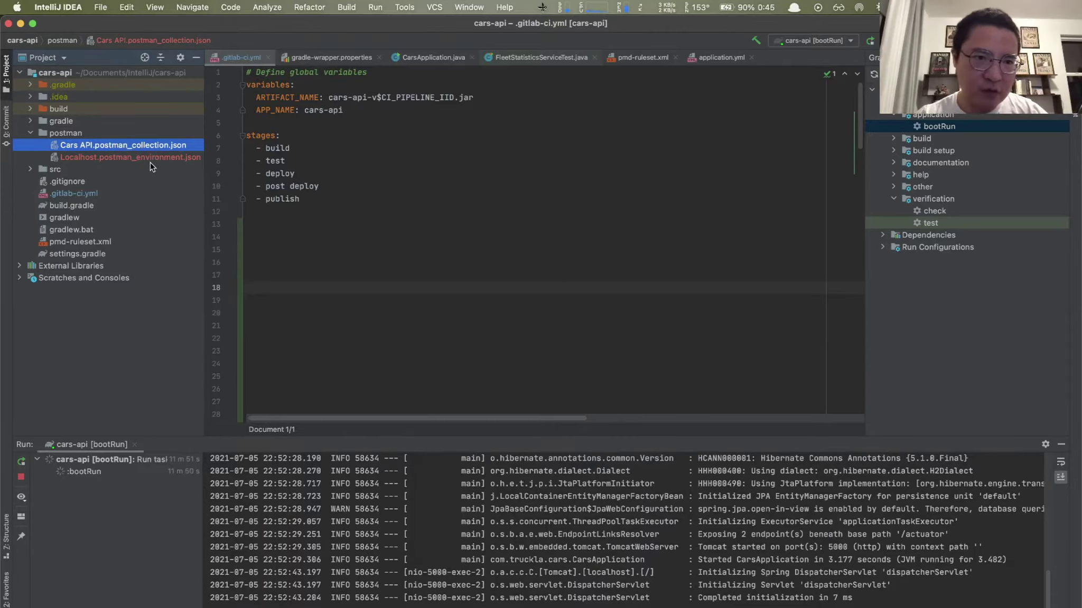
{"action": "key", "text": "super+Tab"}
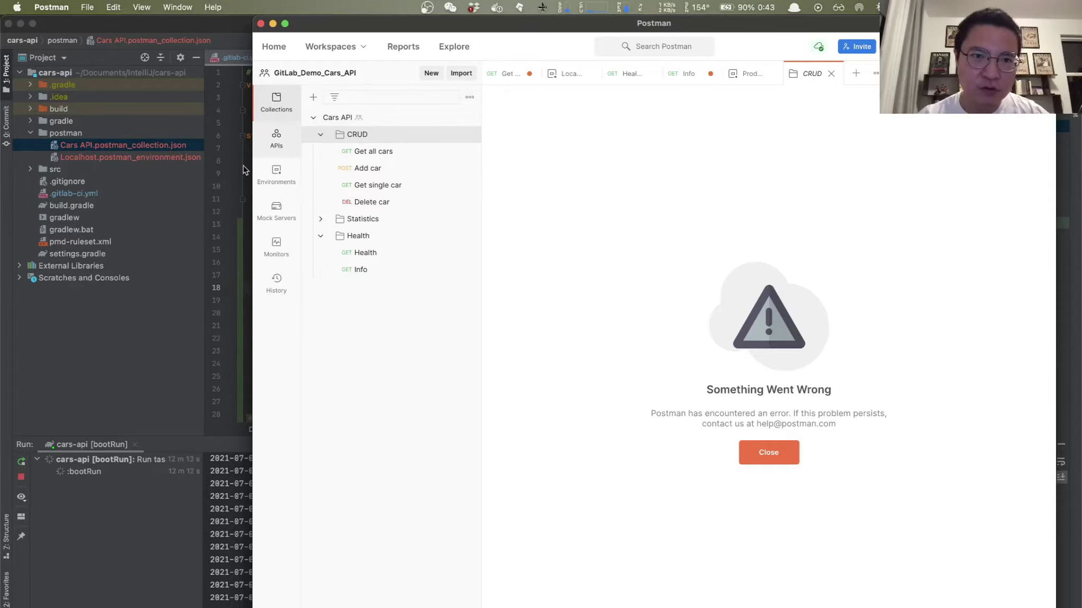
{"action": "left_click", "coordinate": [461, 74]}
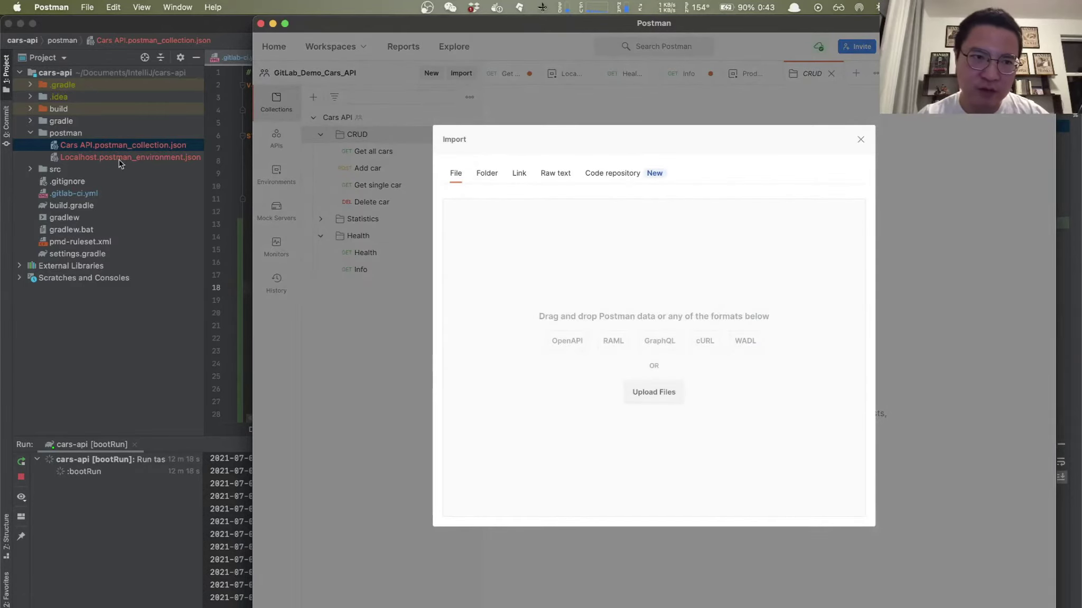
{"action": "left_click_drag", "start_coordinate": [110, 153], "coordinate": [645, 361]}
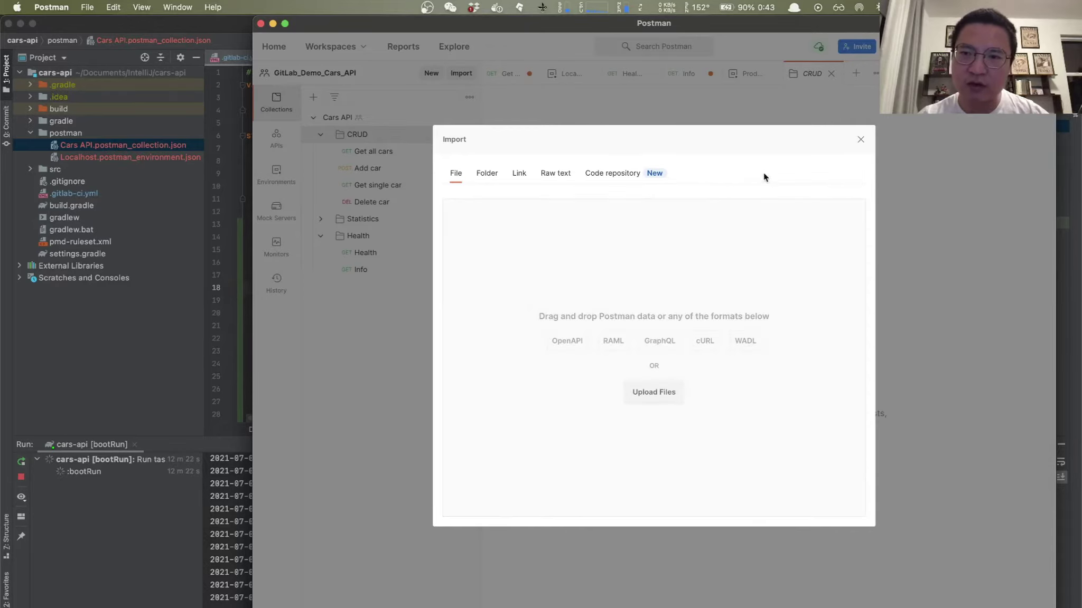
{"action": "left_click", "coordinate": [860, 139]}
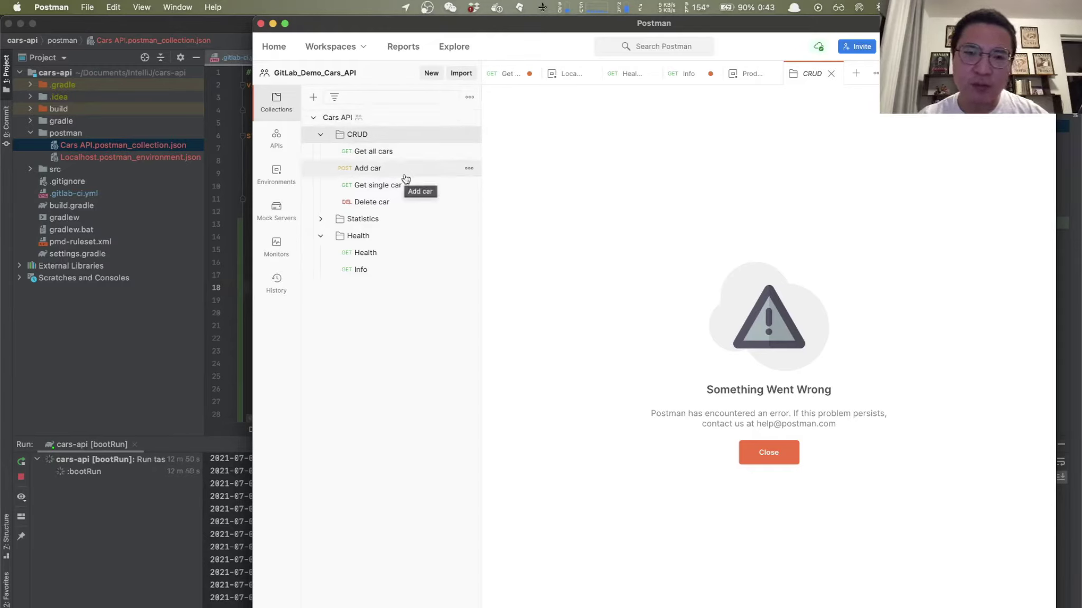
Step: Send the Get all cars request and enlarge the response to show all three cars
{"action": "left_click", "coordinate": [380, 153]}
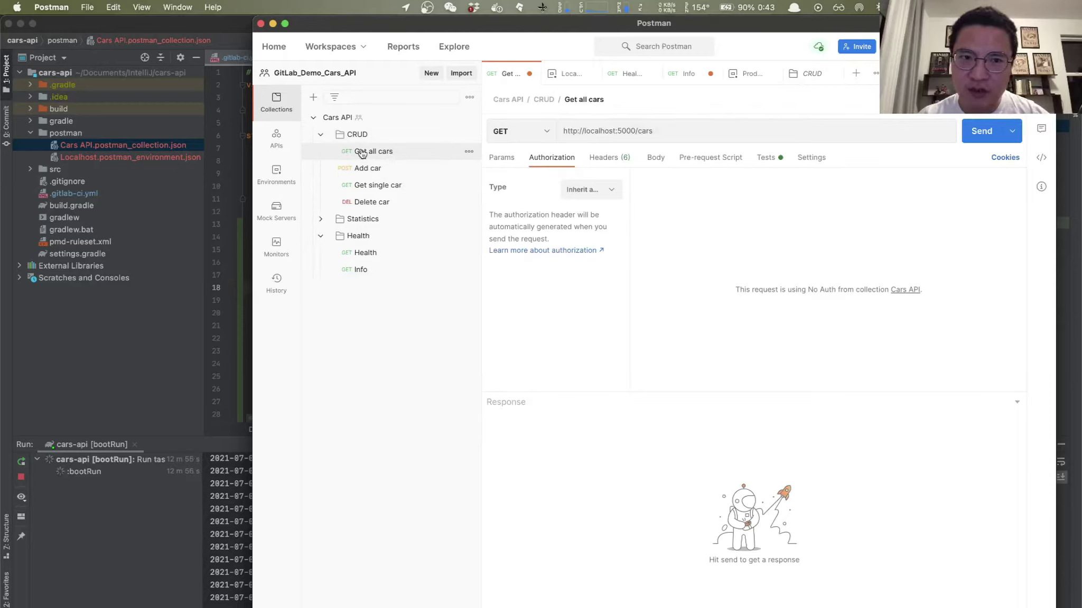
{"action": "left_click", "coordinate": [981, 135]}
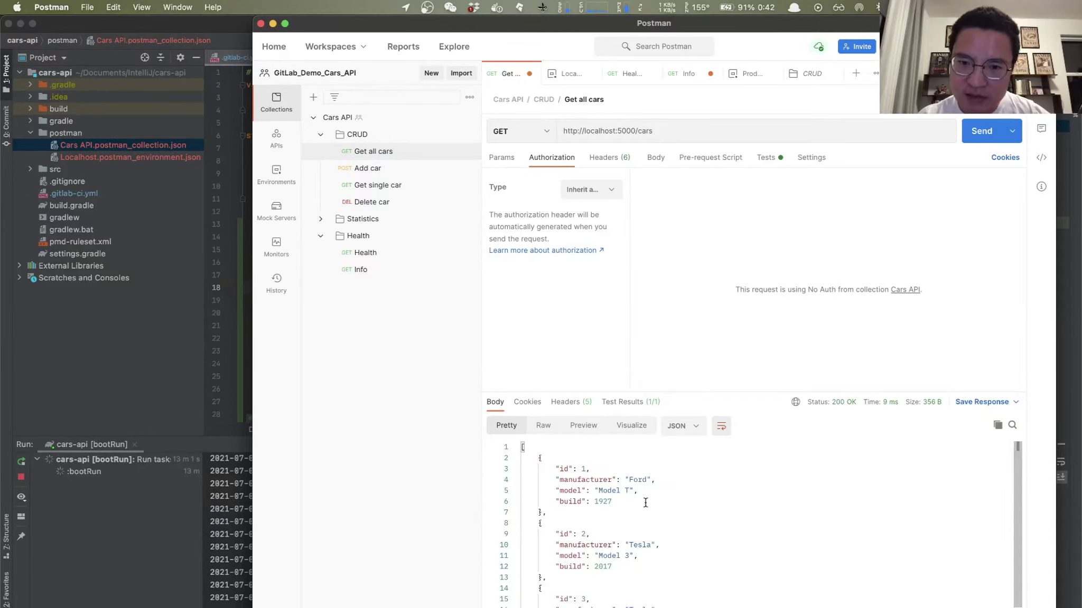
{"action": "left_click_drag", "start_coordinate": [717, 390], "coordinate": [717, 292]}
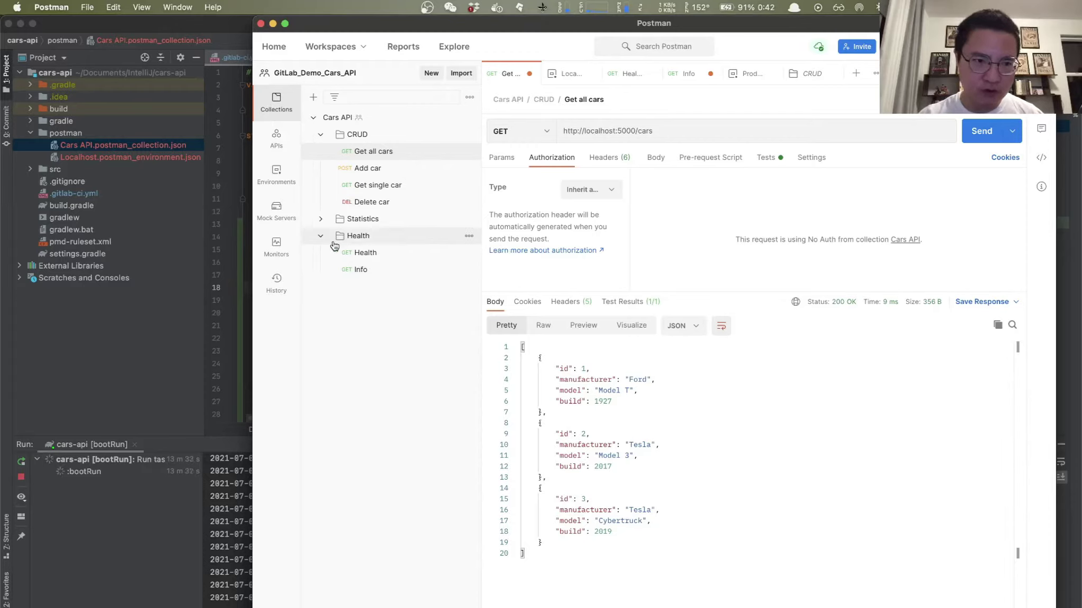
Step: Open .gitlab-ci.yml in IntelliJ and select its variables and stages definitions on lines 1–11
{"action": "left_click", "coordinate": [133, 342]}
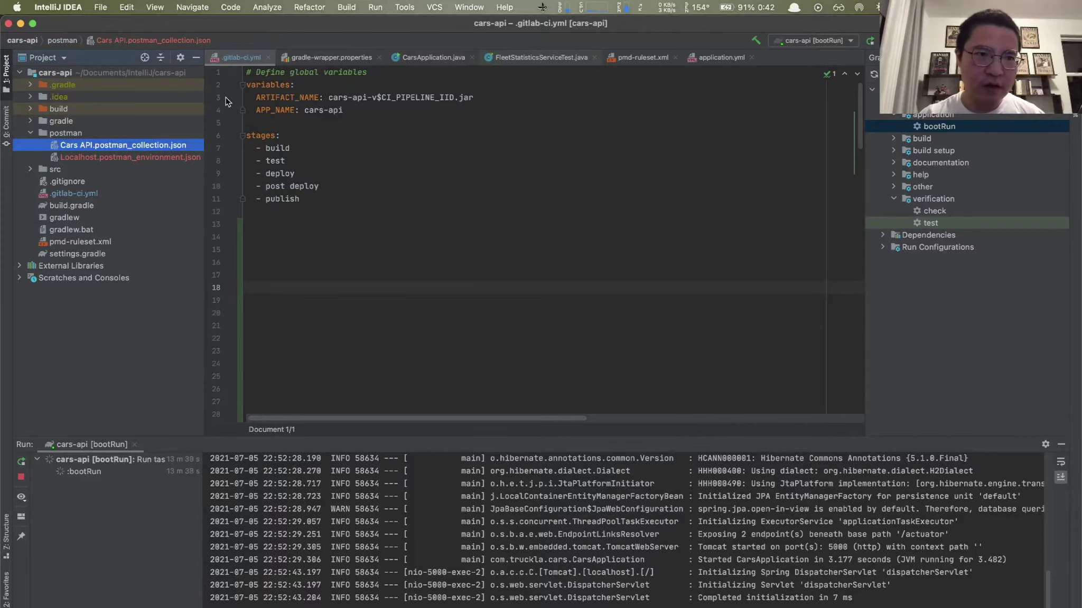
{"action": "left_click", "coordinate": [82, 194]}
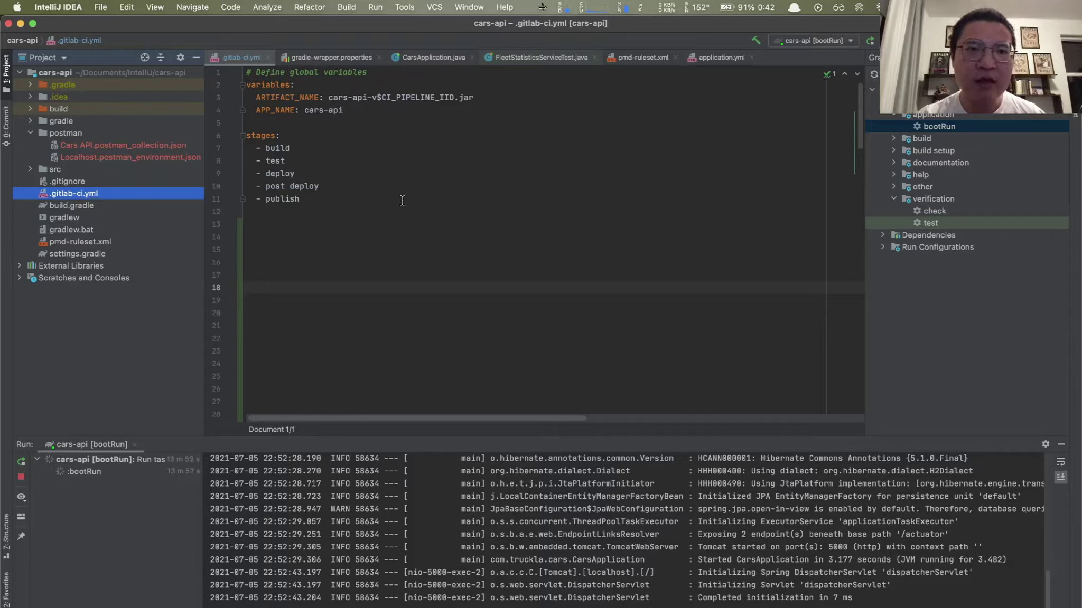
{"action": "left_click_drag", "start_coordinate": [247, 72], "coordinate": [379, 201]}
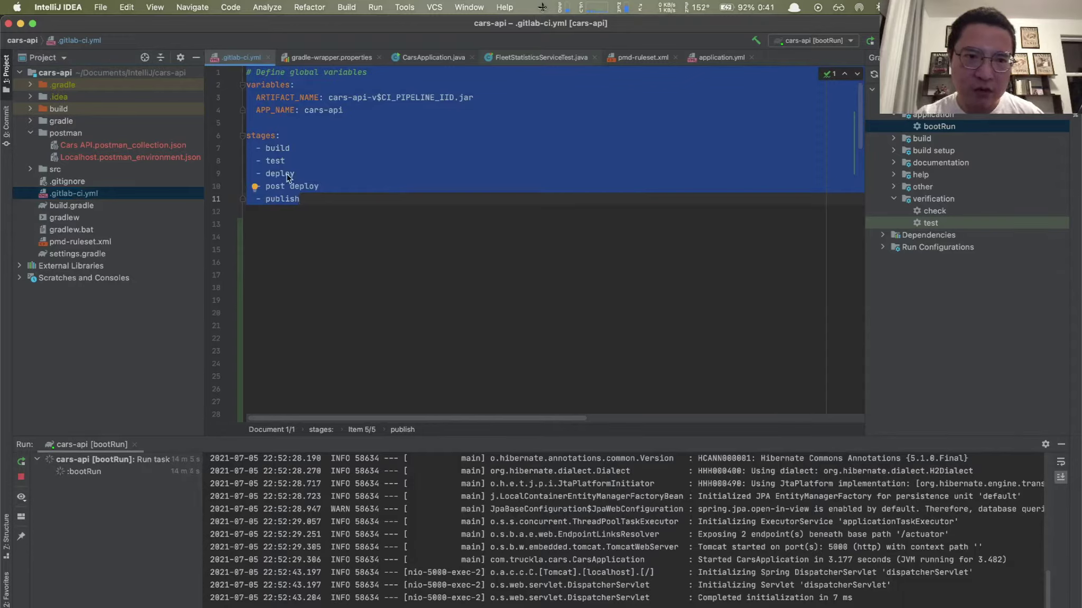
{"action": "mouse_move", "coordinate": [288, 154]}
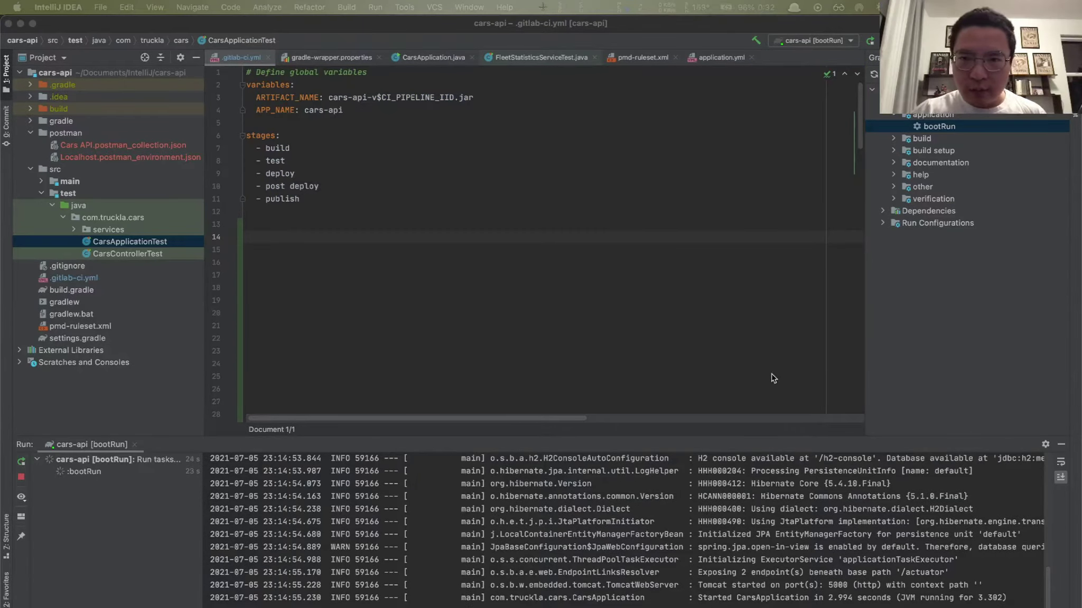
Step: Stop the running bootRun application and select the build folder in the project
{"action": "left_click", "coordinate": [926, 317]}
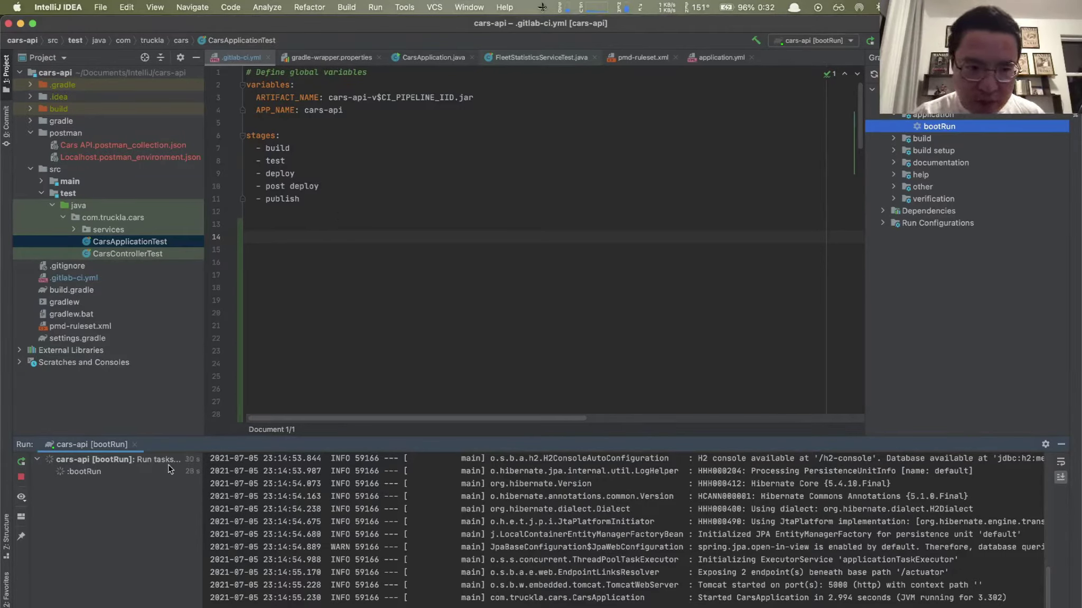
{"action": "left_click", "coordinate": [22, 479]}
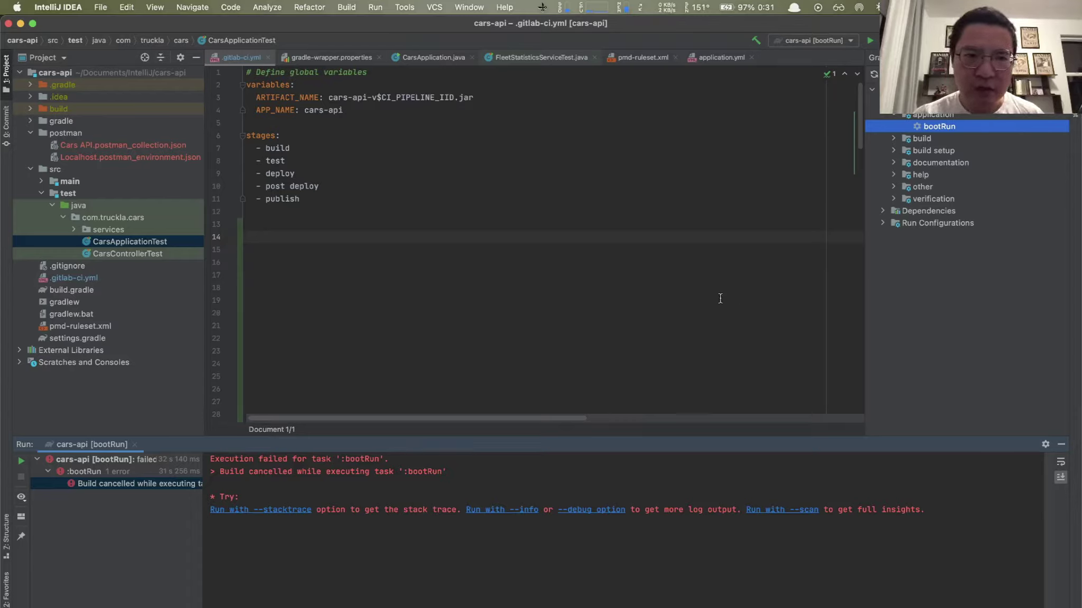
{"action": "left_click", "coordinate": [59, 110]}
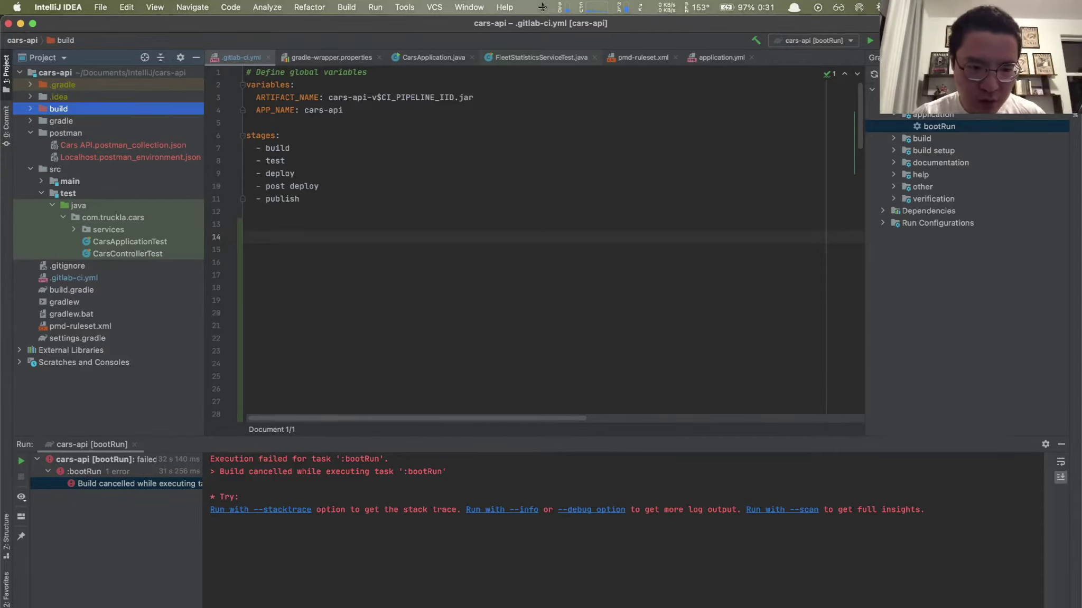
Step: Run ./gradlew clean in the terminal, check the Commit tab, and return to the Project view
{"action": "key", "text": "alt+F12"}
{"action": "type", "text": "./gradlew clean"}
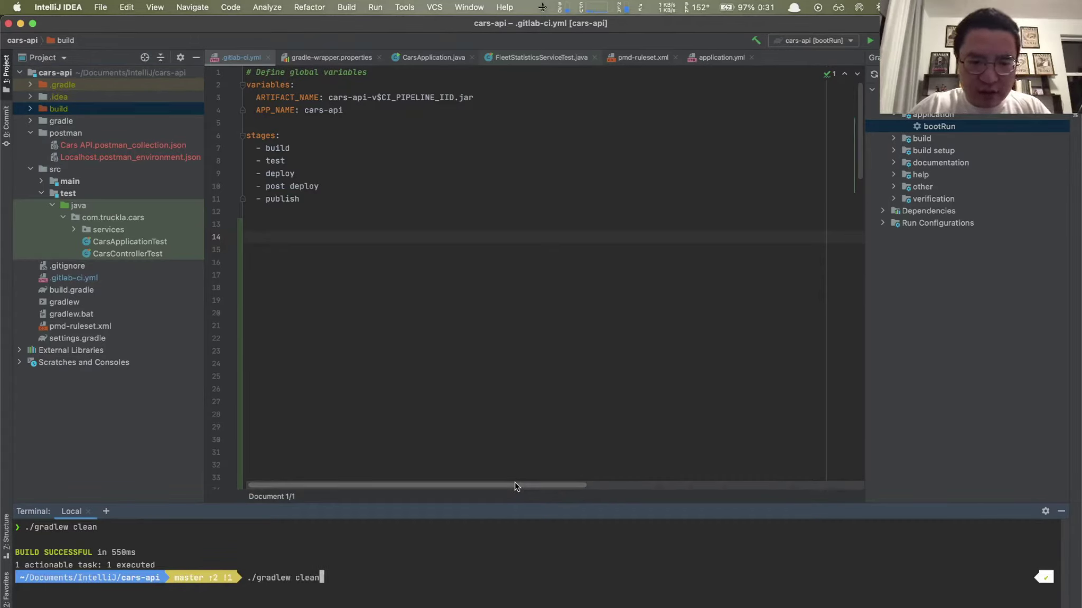
{"action": "key", "text": "Return"}
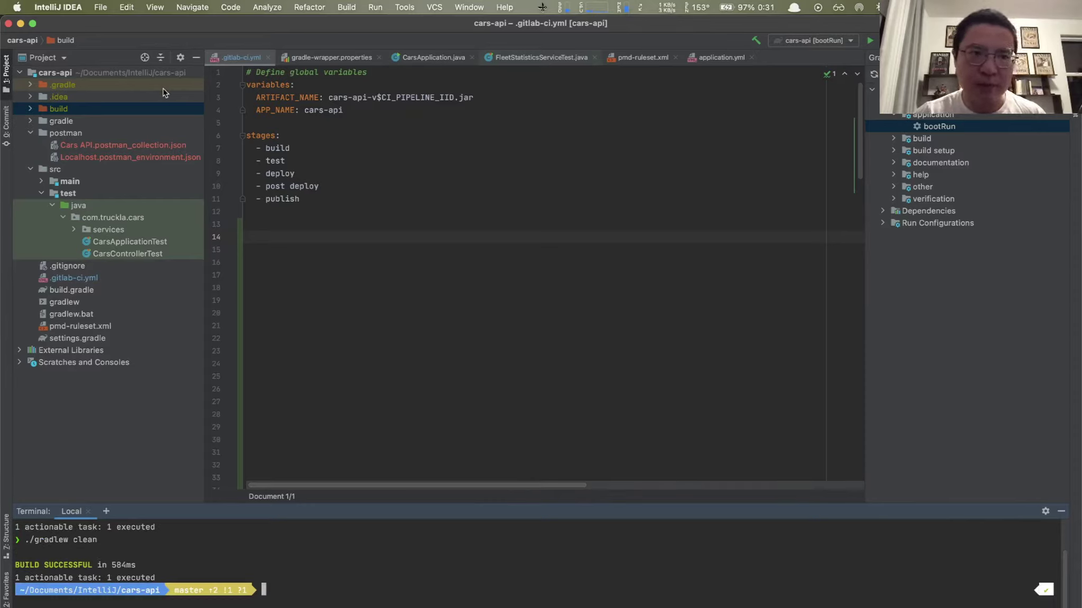
{"action": "left_click", "coordinate": [5, 120]}
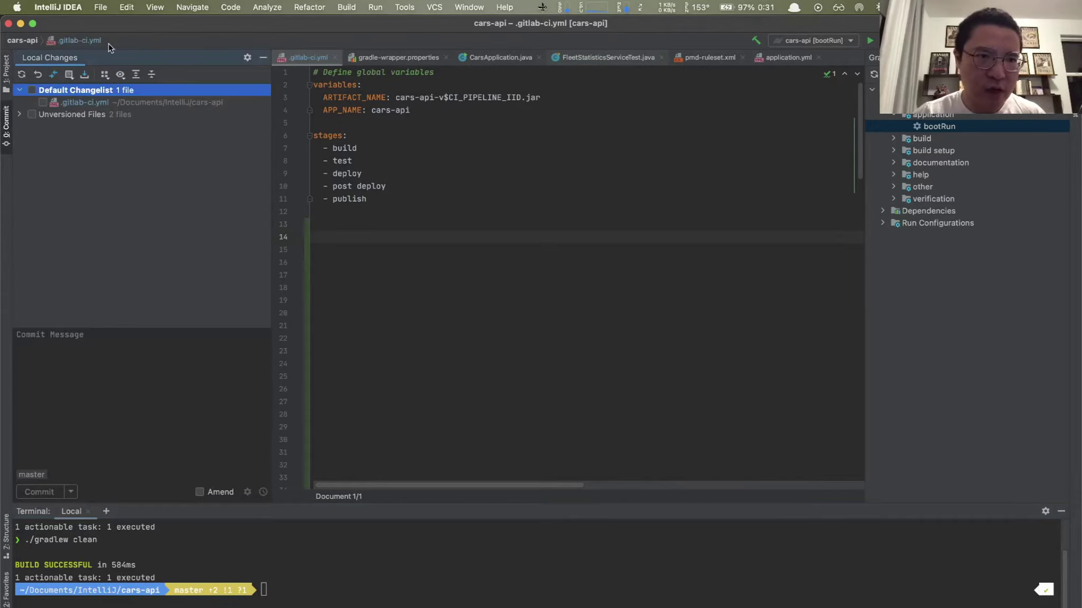
{"action": "left_click", "coordinate": [9, 77]}
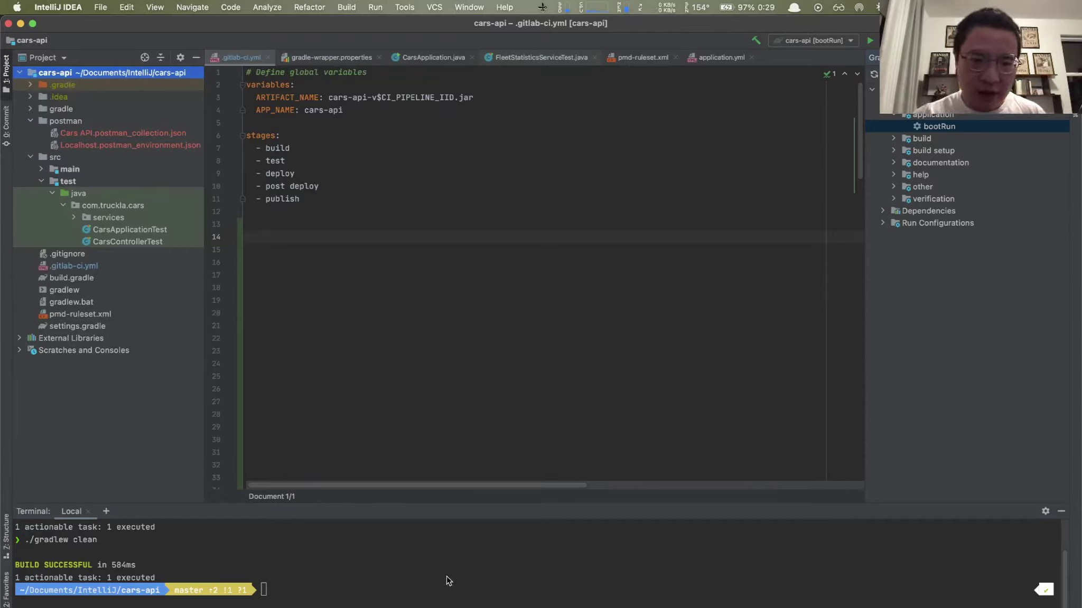
Step: Focus the terminal while CarsApplication.java shows its commented-out System.out.println PMD test line
{"action": "left_click", "coordinate": [448, 581]}
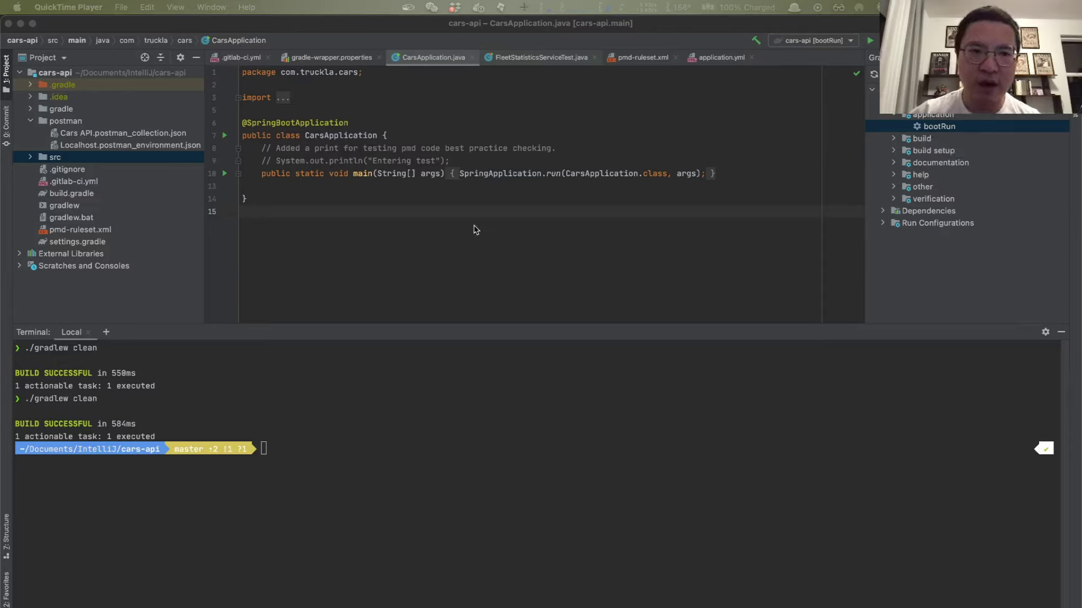
Step: Run ./gradlew build in the terminal, finishing BUILD SUCCESSFUL in 18s
{"action": "left_click", "coordinate": [367, 450]}
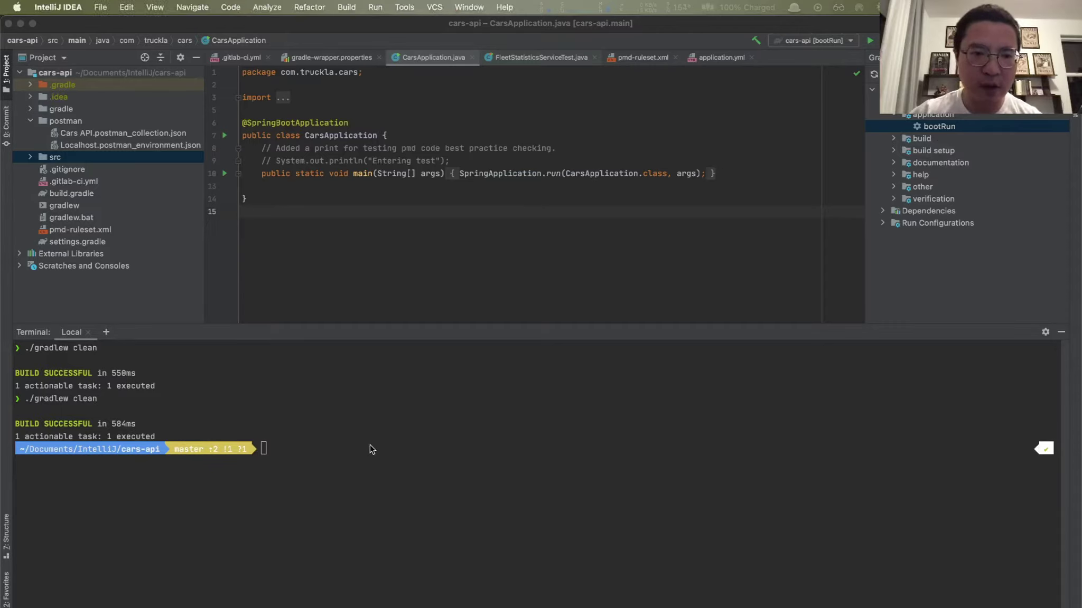
{"action": "type", "text": "./gr"}
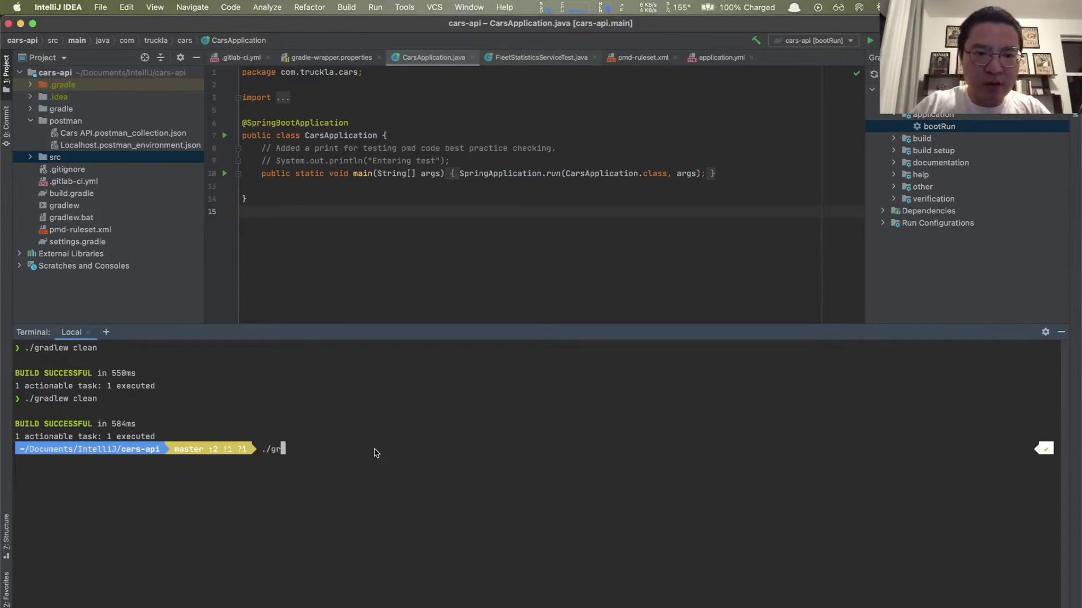
{"action": "type", "text": "adlew"}
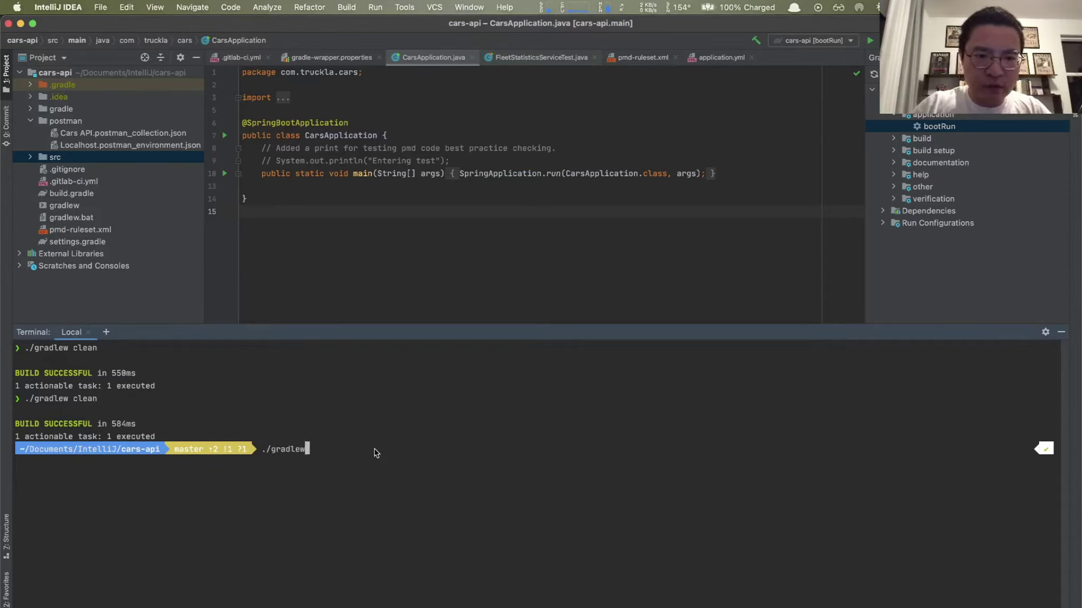
{"action": "type", "text": " build"}
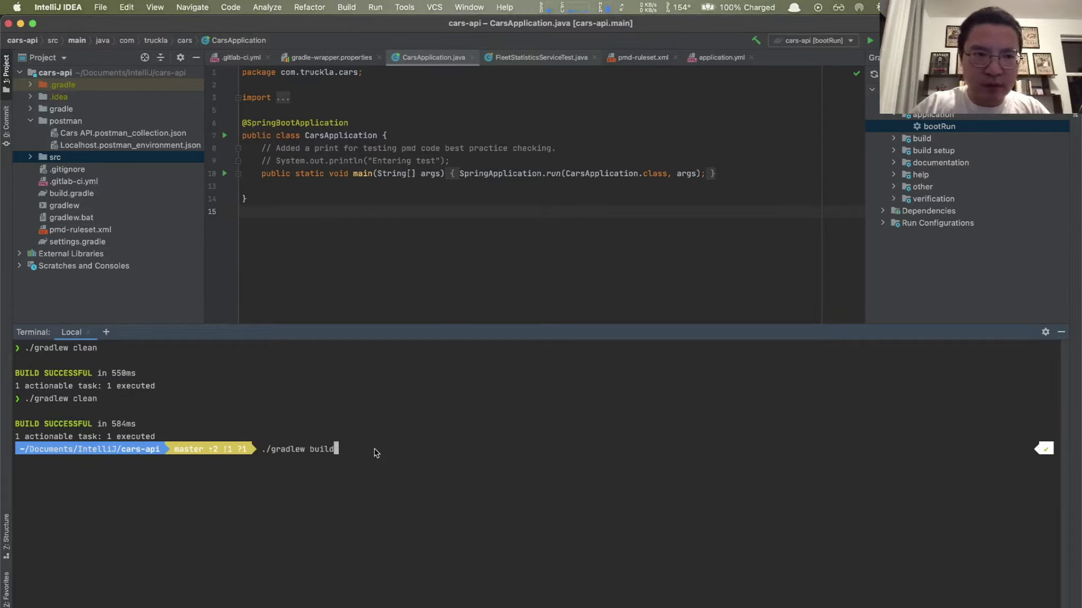
{"action": "key", "text": "Return"}
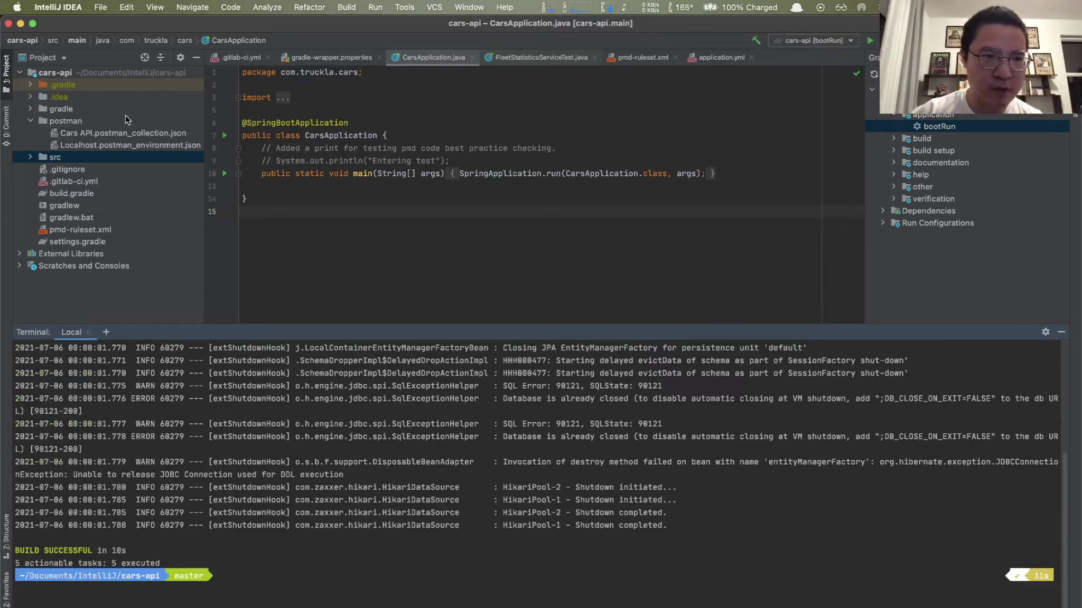
Step: Expand build > classes > java > main in the project tree to show compiled classes
{"action": "left_click", "coordinate": [4, 126]}
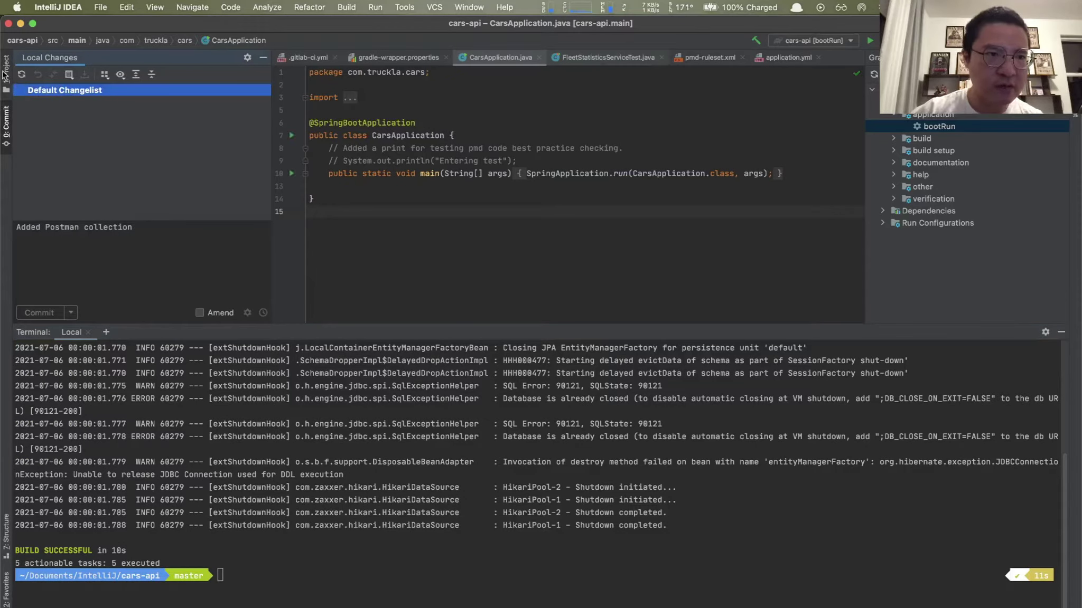
{"action": "left_click", "coordinate": [5, 73]}
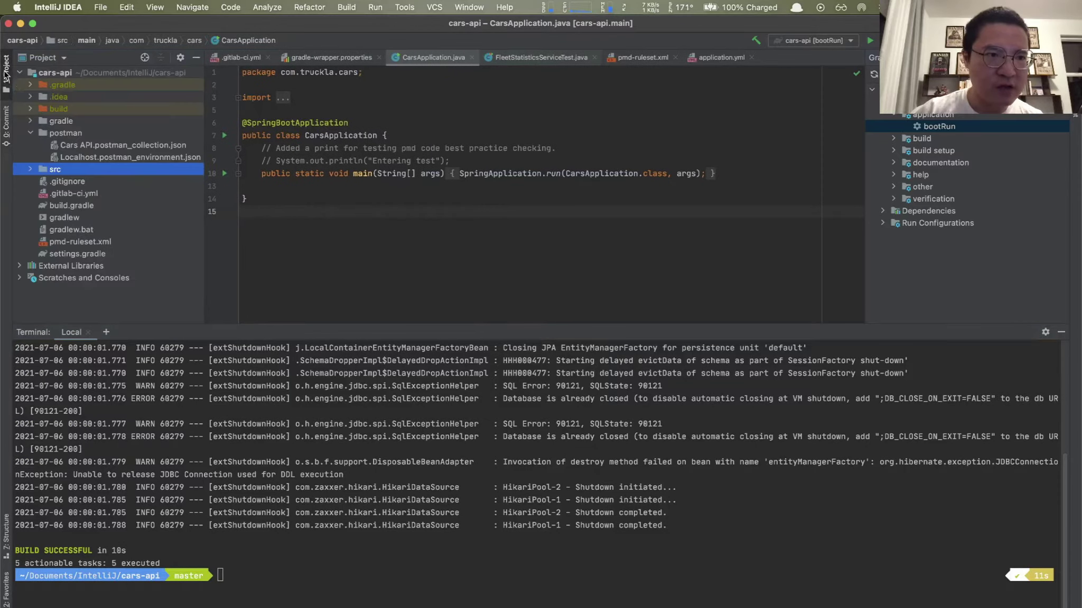
{"action": "left_click", "coordinate": [32, 109]}
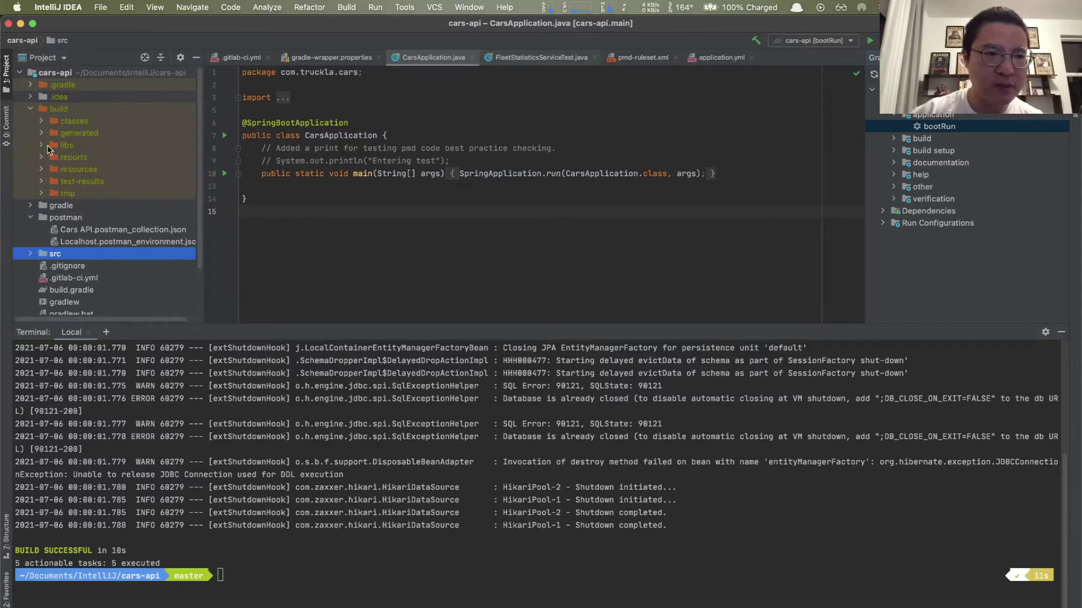
{"action": "left_click", "coordinate": [42, 124]}
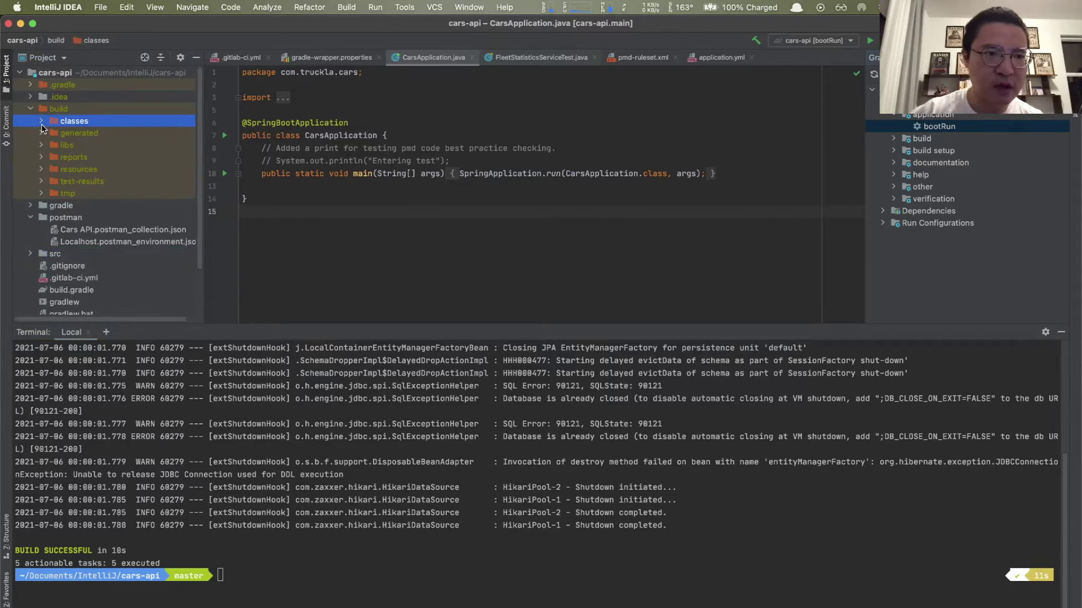
{"action": "left_click", "coordinate": [43, 122]}
{"action": "left_click", "coordinate": [63, 146]}
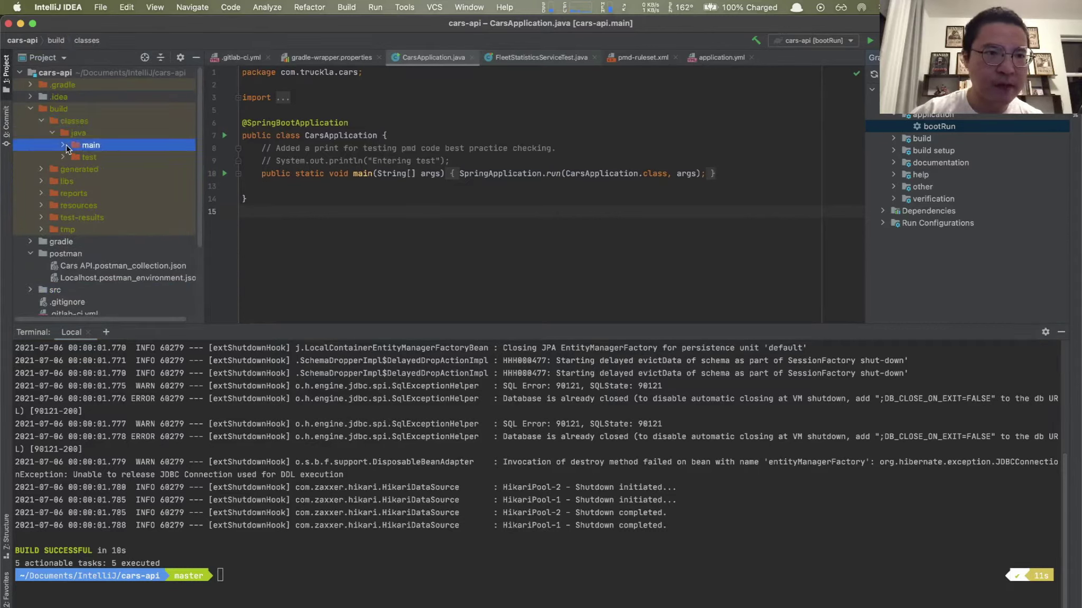
{"action": "left_click", "coordinate": [64, 146]}
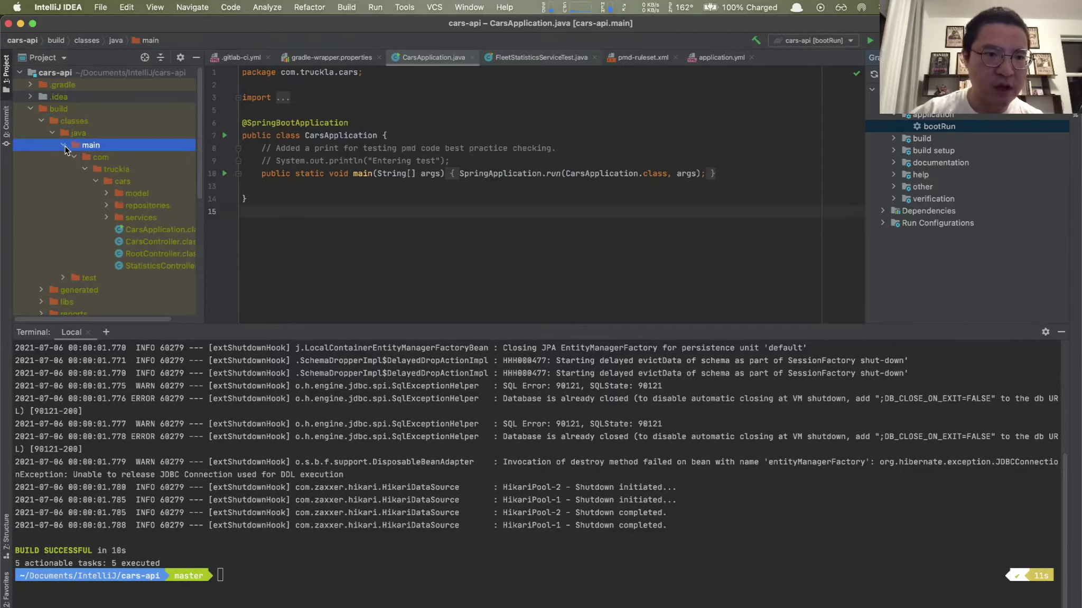
Step: Widen the project tree, collapse java and expand libs to select cars-api.jar
{"action": "left_click_drag", "start_coordinate": [204, 222], "coordinate": [260, 242]}
{"action": "left_click", "coordinate": [51, 135]}
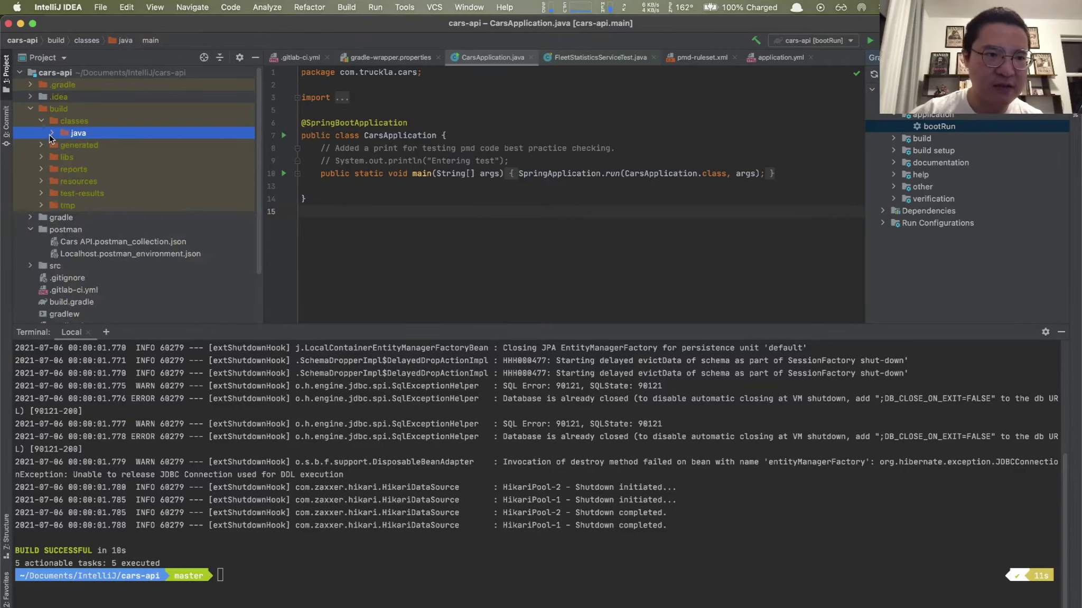
{"action": "left_click", "coordinate": [41, 157]}
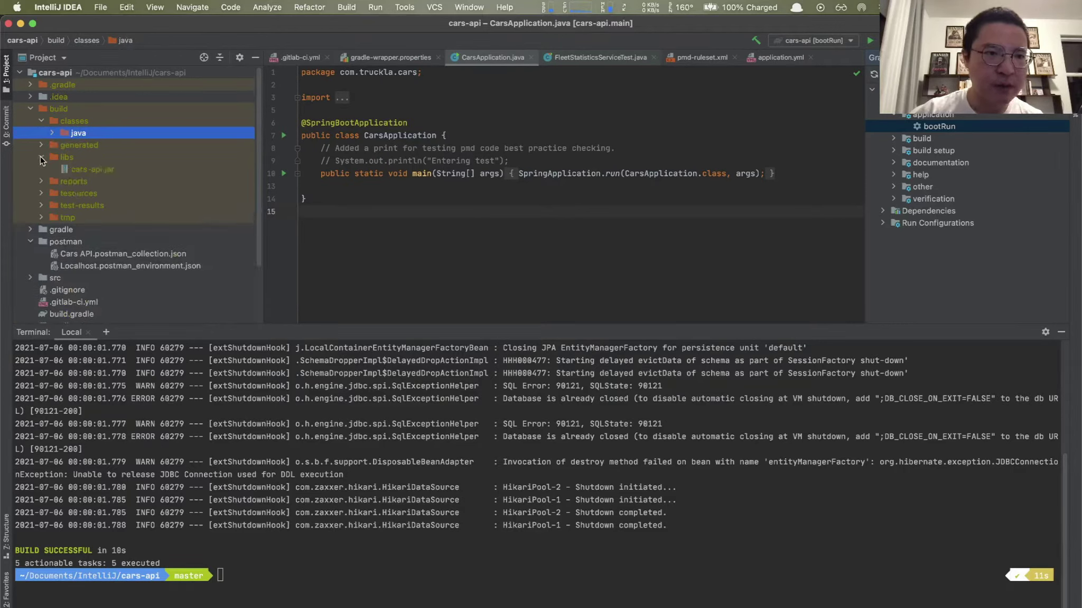
{"action": "left_click", "coordinate": [66, 169]}
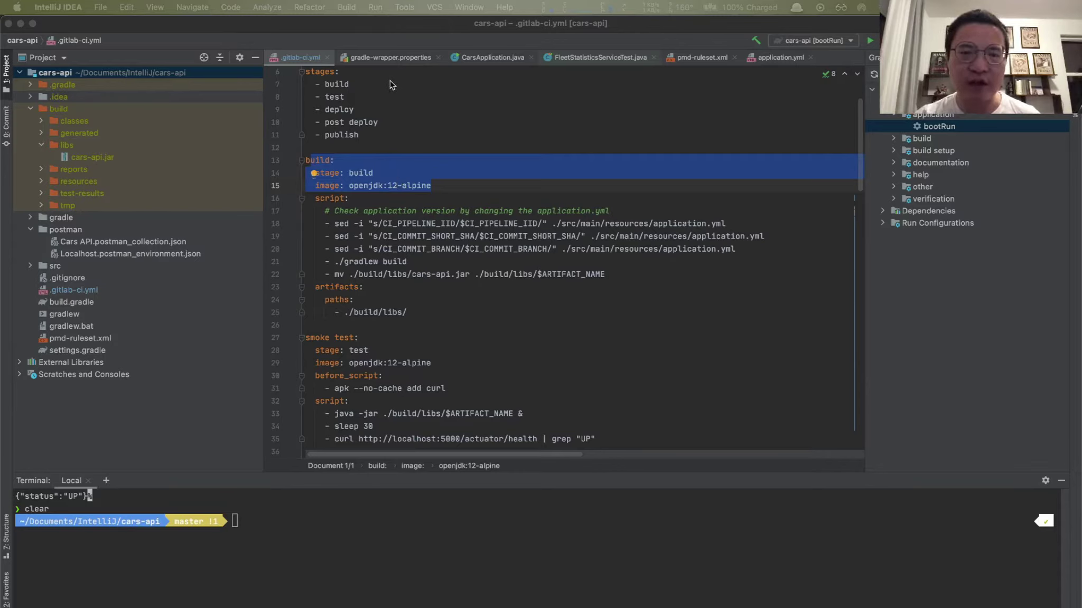
Step: Highlight the stages list and the build job's stage, image and script lines in .gitlab-ci.yml
{"action": "left_click", "coordinate": [316, 84]}
{"action": "left_click_drag", "start_coordinate": [305, 72], "coordinate": [349, 84]}
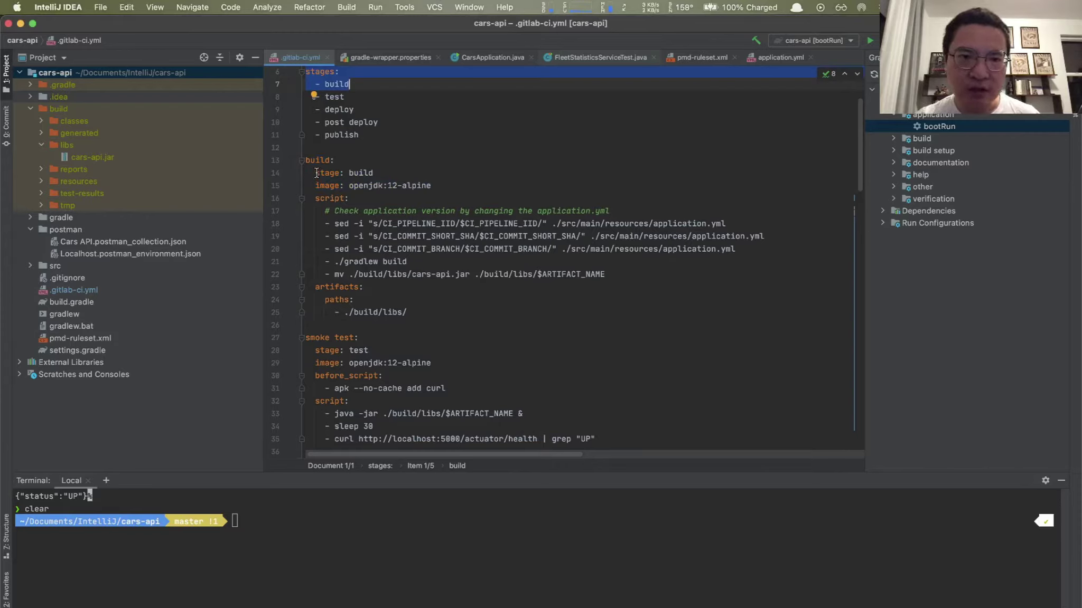
{"action": "left_click_drag", "start_coordinate": [315, 173], "coordinate": [375, 173]}
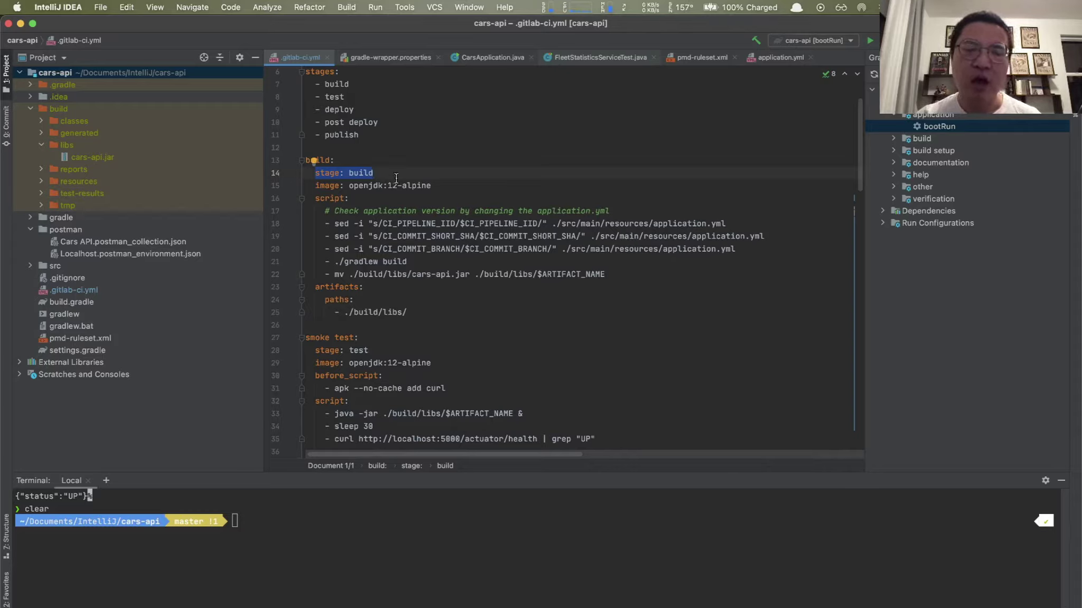
{"action": "left_click_drag", "start_coordinate": [316, 185], "coordinate": [441, 188]}
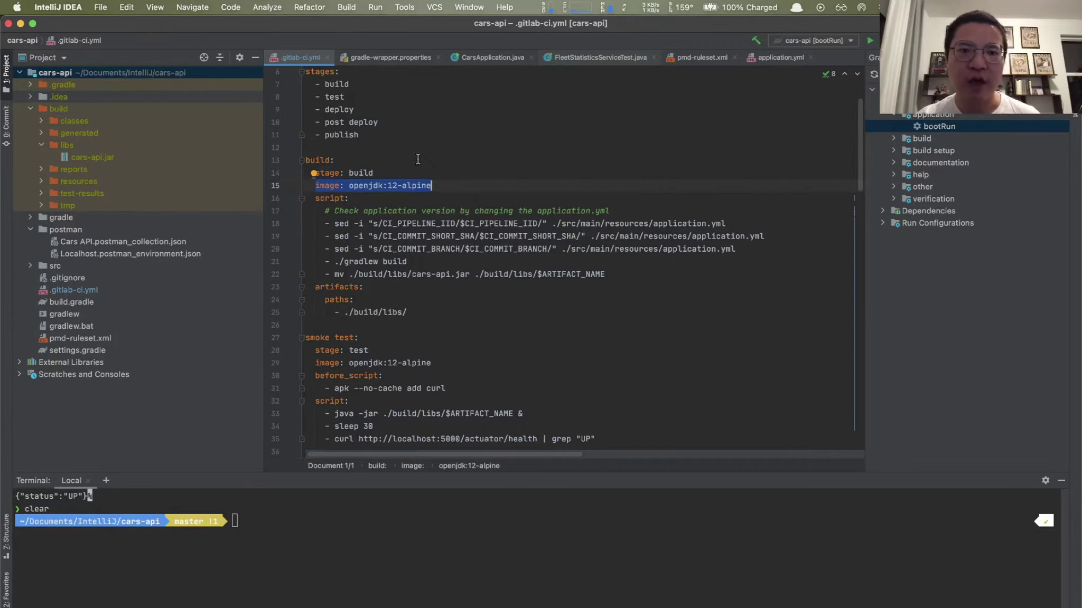
{"action": "mouse_move", "coordinate": [430, 187]}
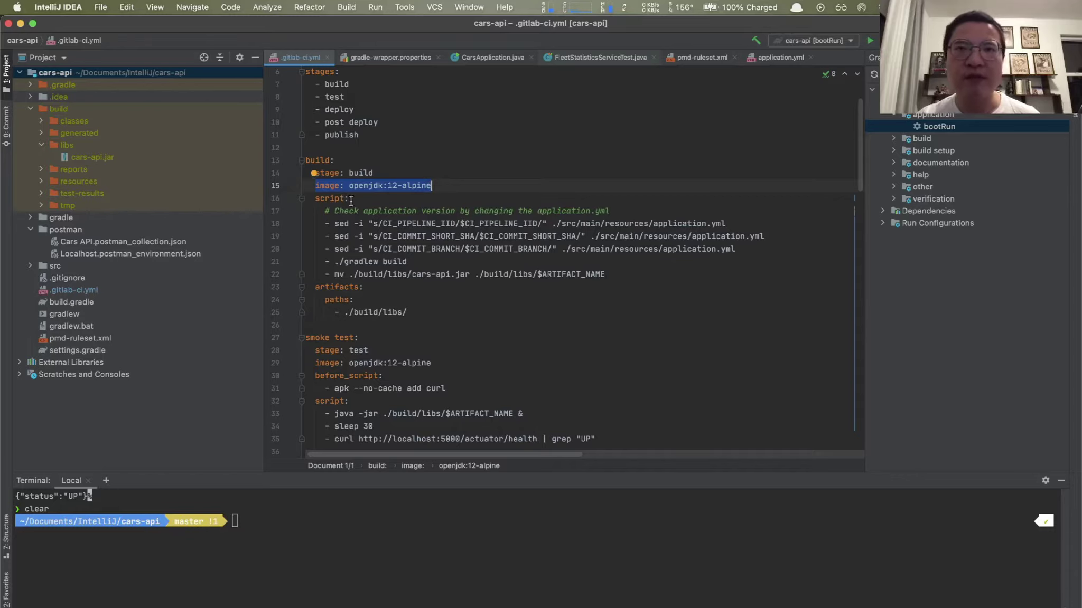
{"action": "mouse_move", "coordinate": [351, 200]}
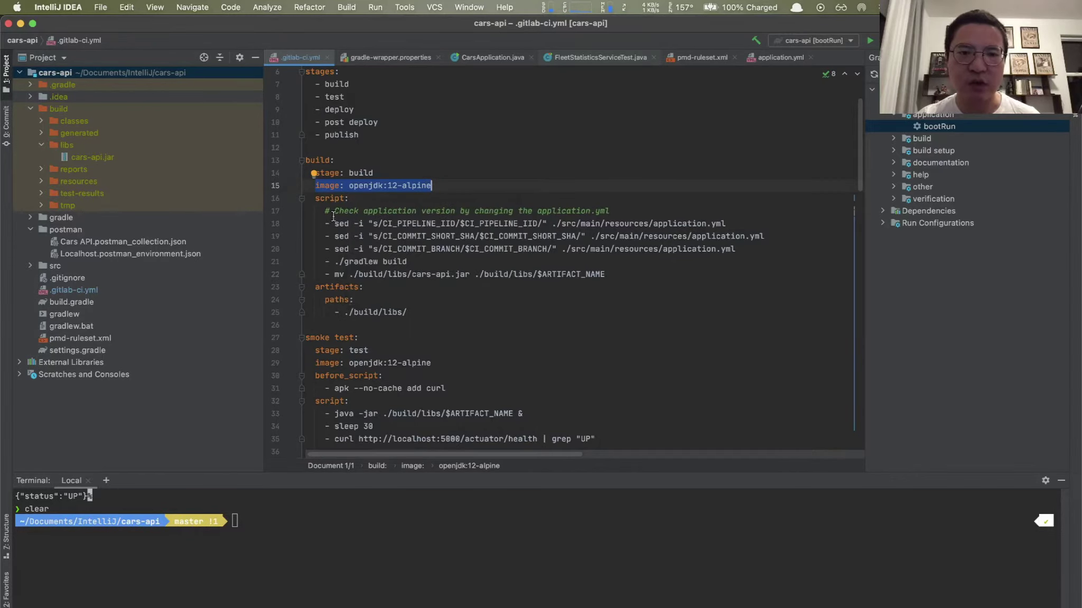
Step: Highlight the build script's sed commands, gradlew build, artifacts block and the test stage
{"action": "left_click_drag", "start_coordinate": [324, 224], "coordinate": [764, 249]}
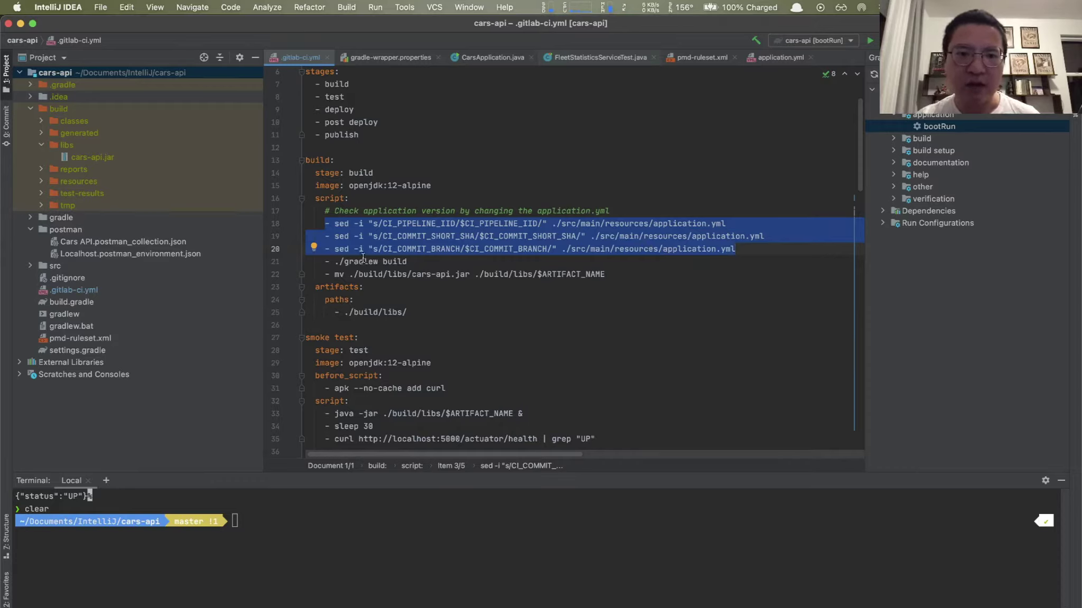
{"action": "left_click_drag", "start_coordinate": [321, 262], "coordinate": [409, 262]}
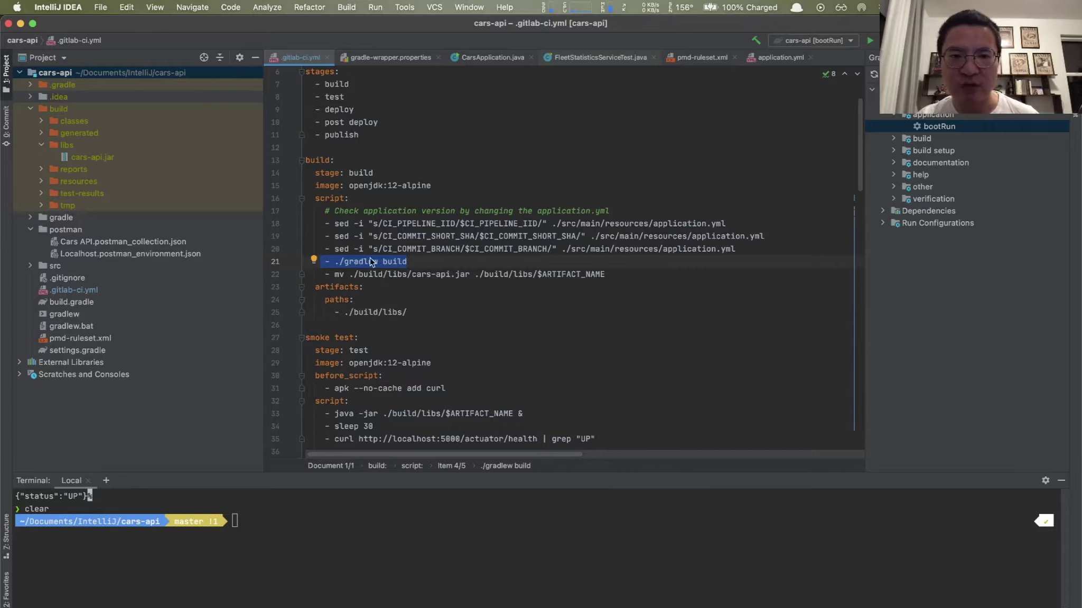
{"action": "left_click", "coordinate": [434, 264]}
{"action": "left_click_drag", "start_coordinate": [335, 286], "coordinate": [412, 312]}
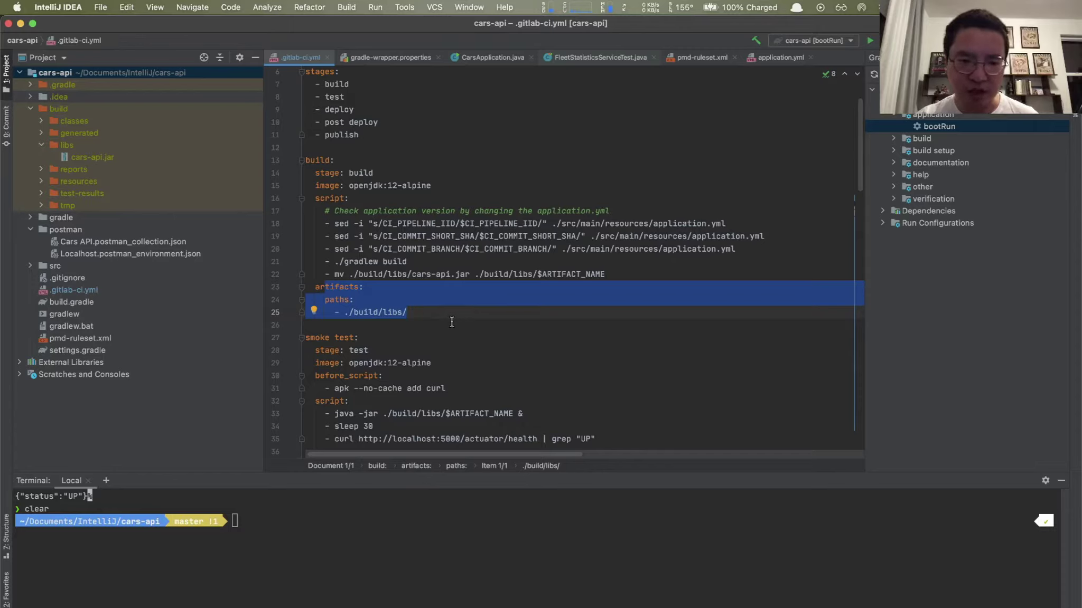
{"action": "left_click", "coordinate": [421, 317]}
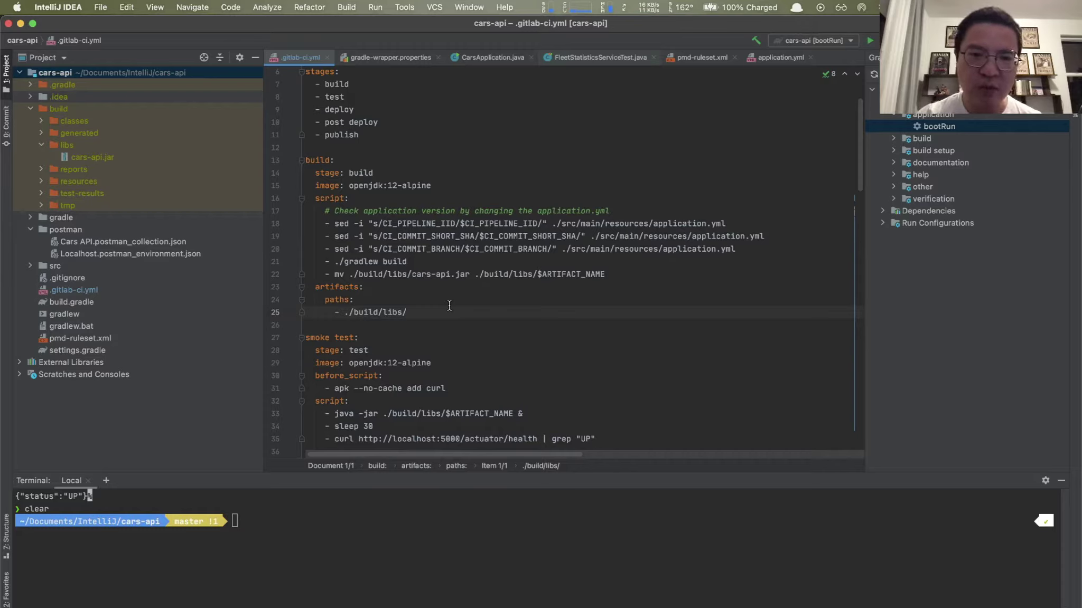
{"action": "left_click_drag", "start_coordinate": [323, 97], "coordinate": [361, 101]}
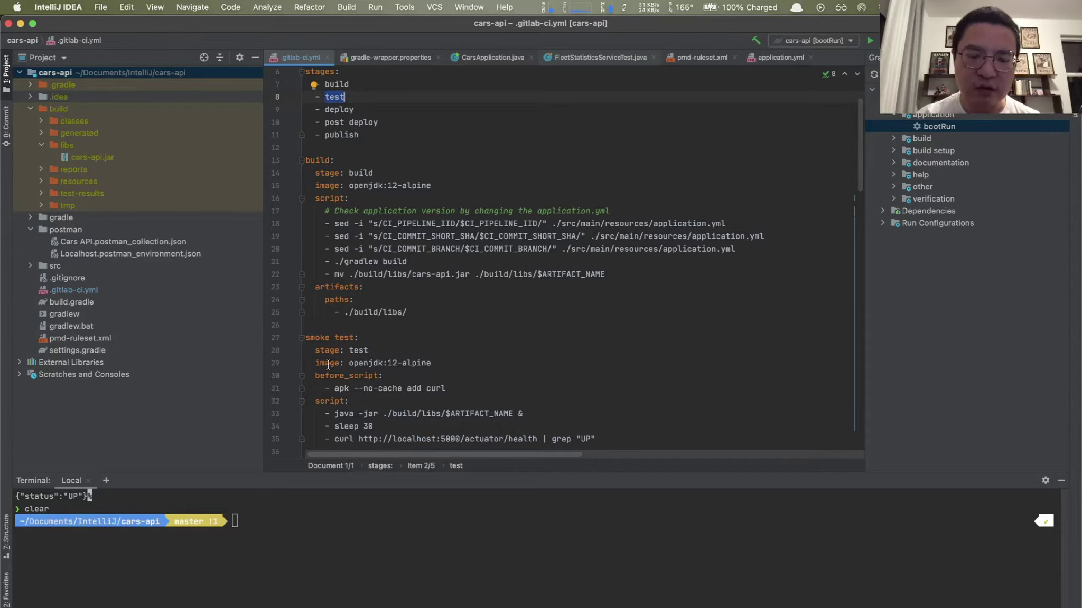
{"action": "mouse_move", "coordinate": [337, 366]}
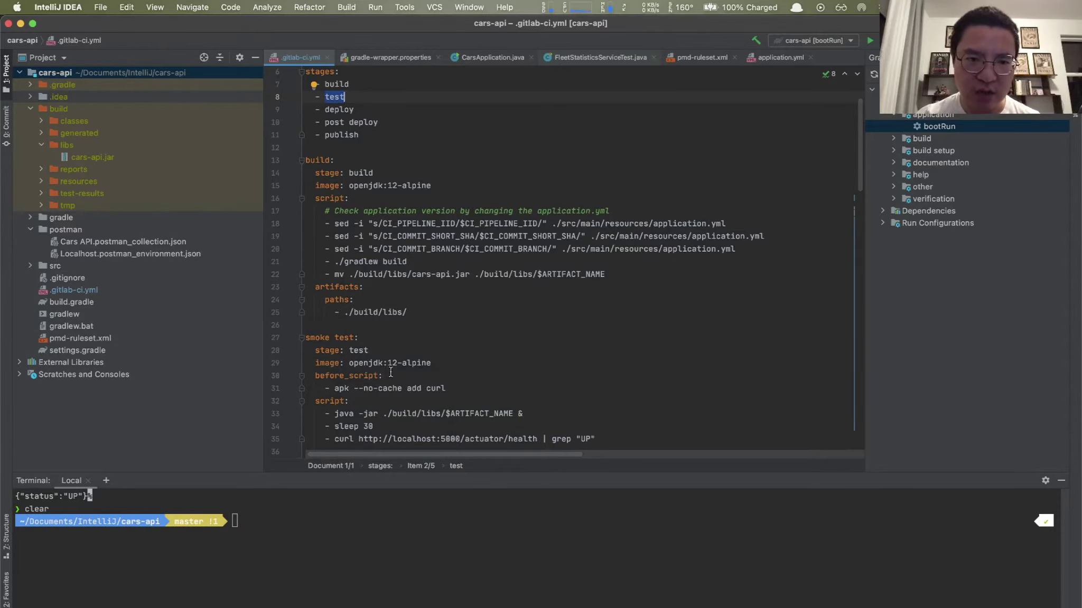
Step: Clear the terminal and start the app with the Gradle bootRun task on port 5000
{"action": "scroll", "coordinate": [436, 366], "scroll_direction": "down", "scroll_amount": 3}
{"action": "scroll", "coordinate": [435, 366], "scroll_direction": "down", "scroll_amount": 1}
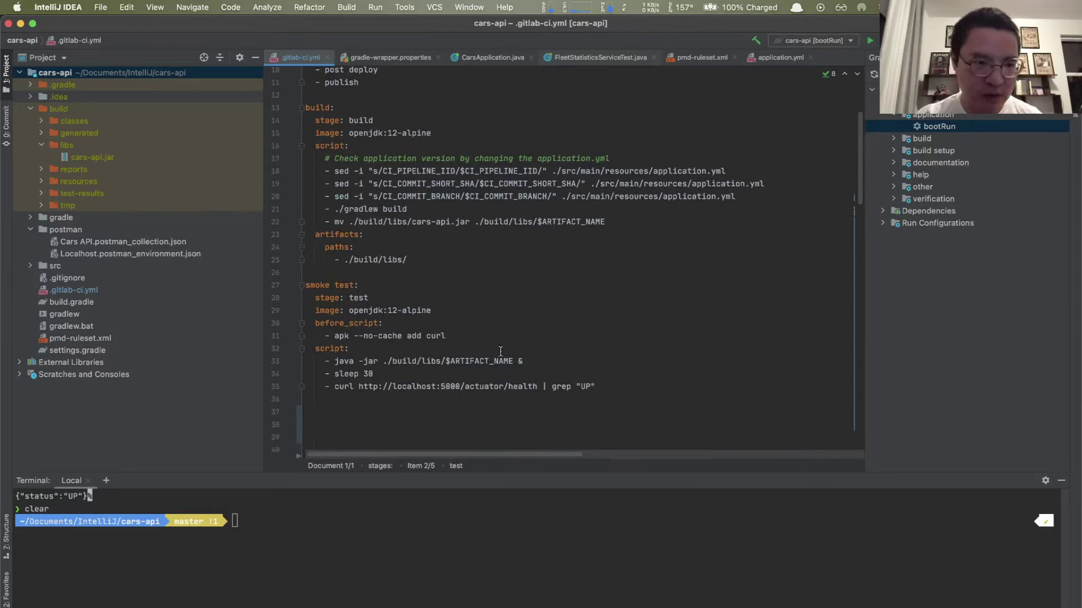
{"action": "left_click", "coordinate": [583, 546]}
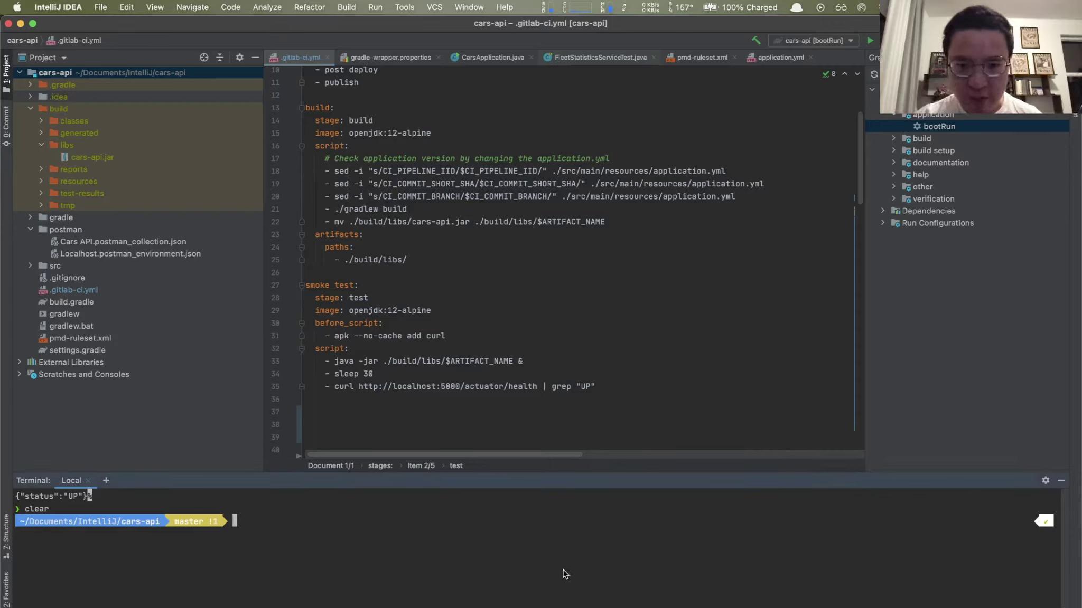
{"action": "type", "text": "clera"}
{"action": "key", "text": "Return"}
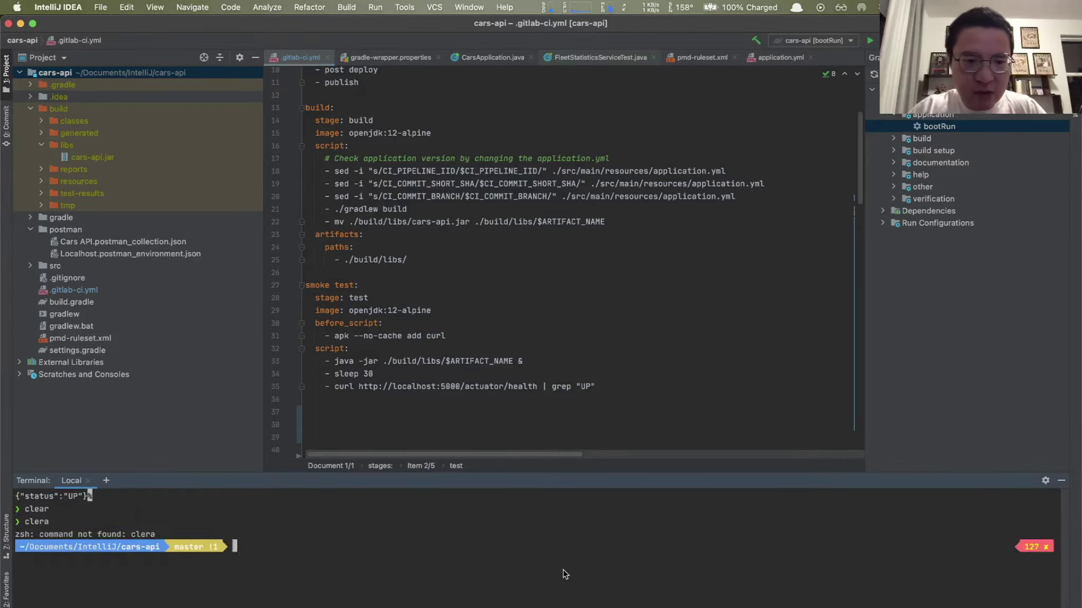
{"action": "type", "text": "clear"}
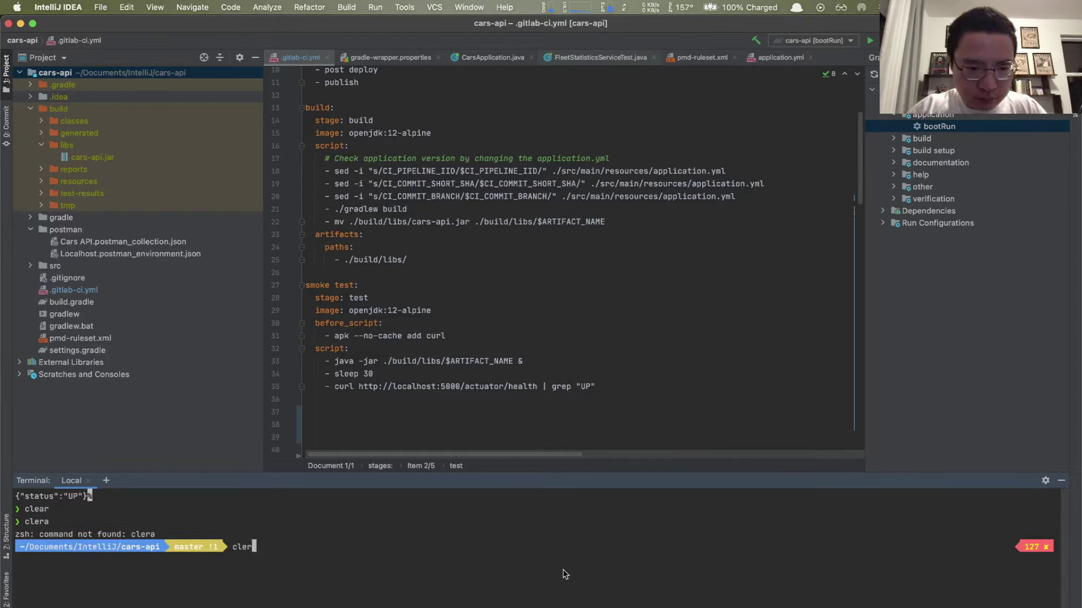
{"action": "key", "text": "Return"}
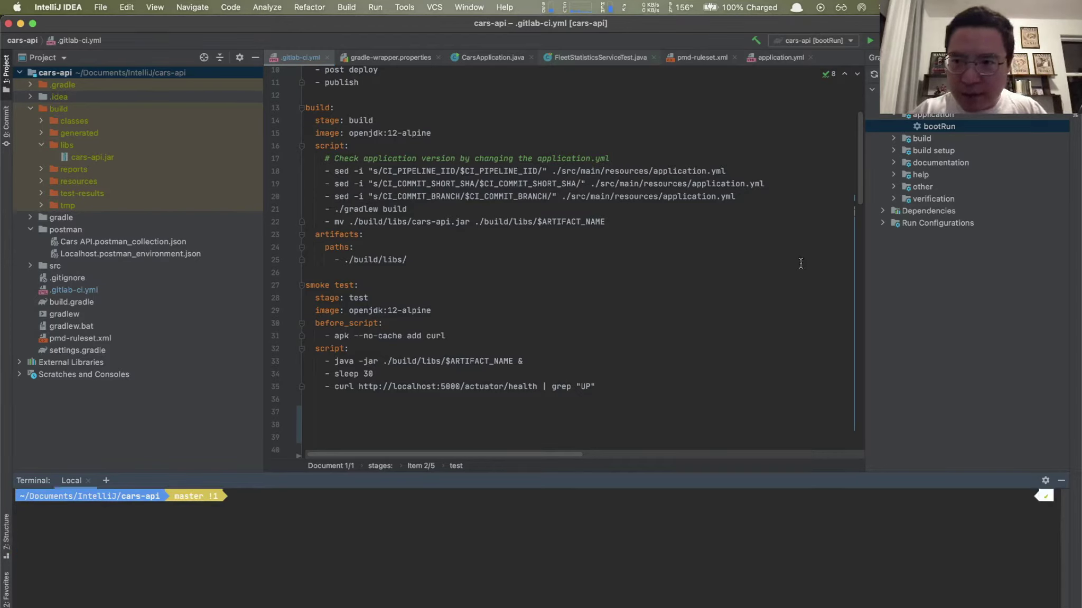
{"action": "double_click", "coordinate": [943, 127]}
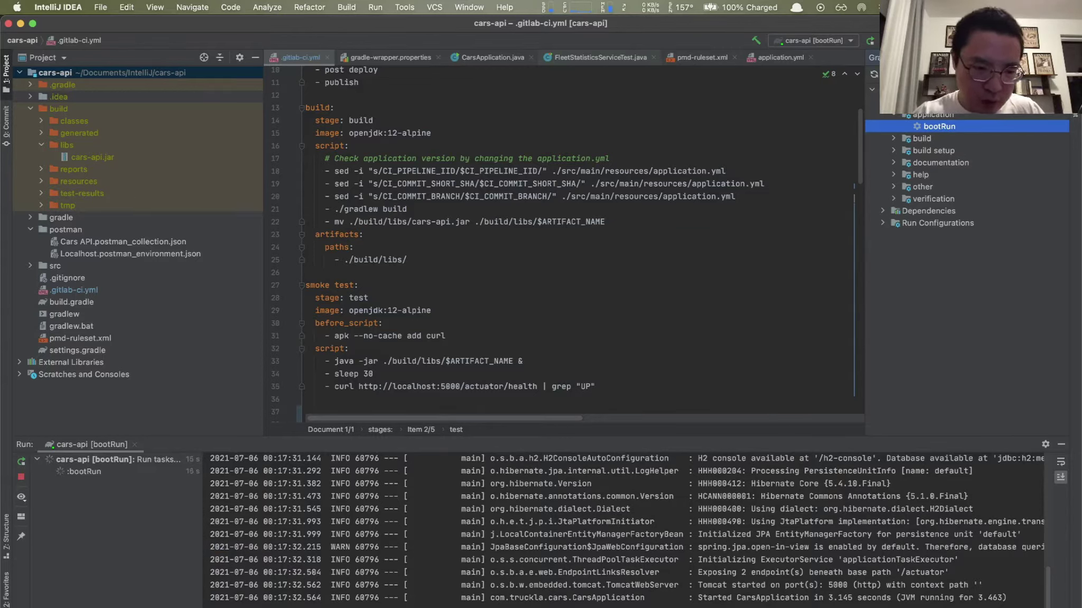
{"action": "key", "text": "alt+F12"}
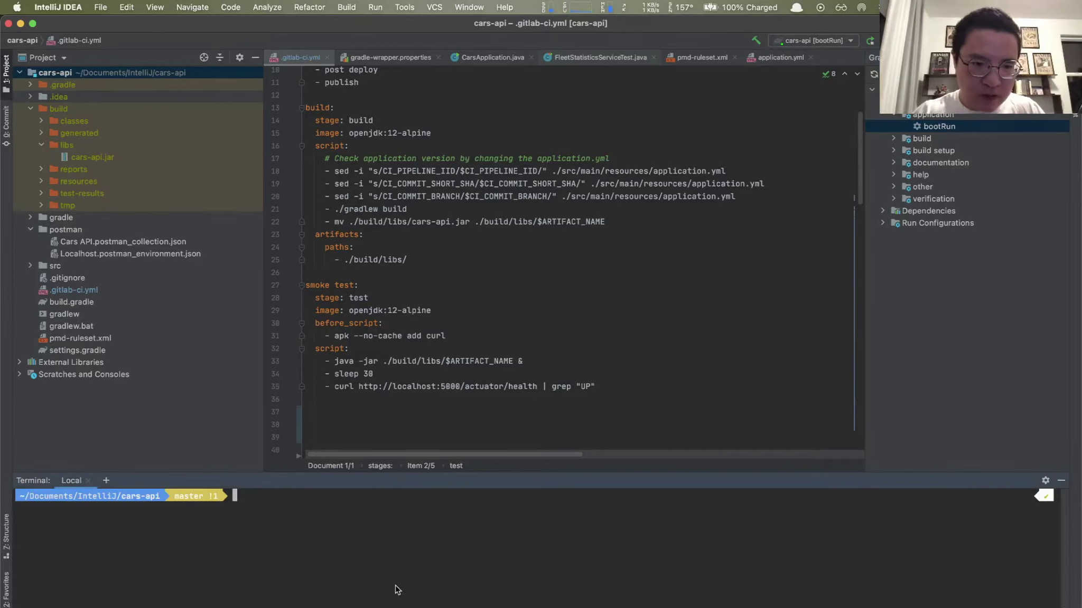
{"action": "type", "text": "curl"}
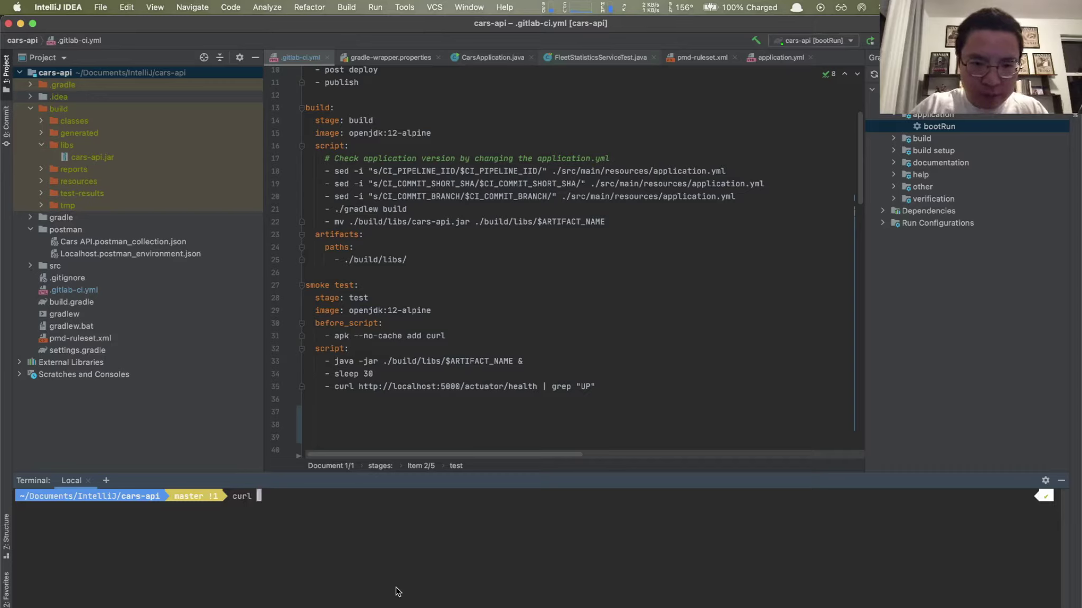
{"action": "type", "text": " h"}
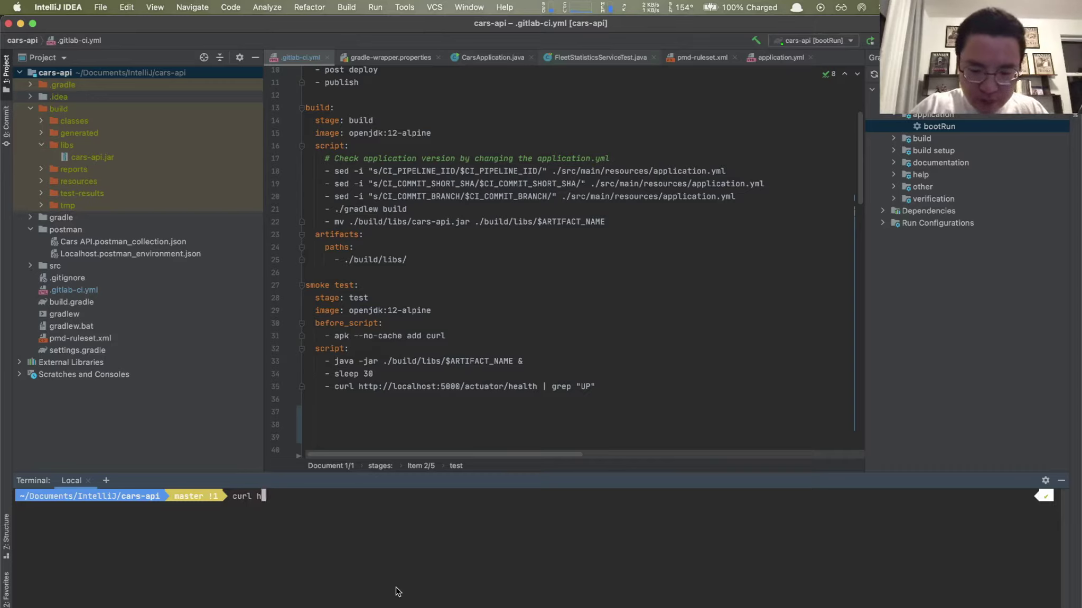
{"action": "type", "text": "ttp://"}
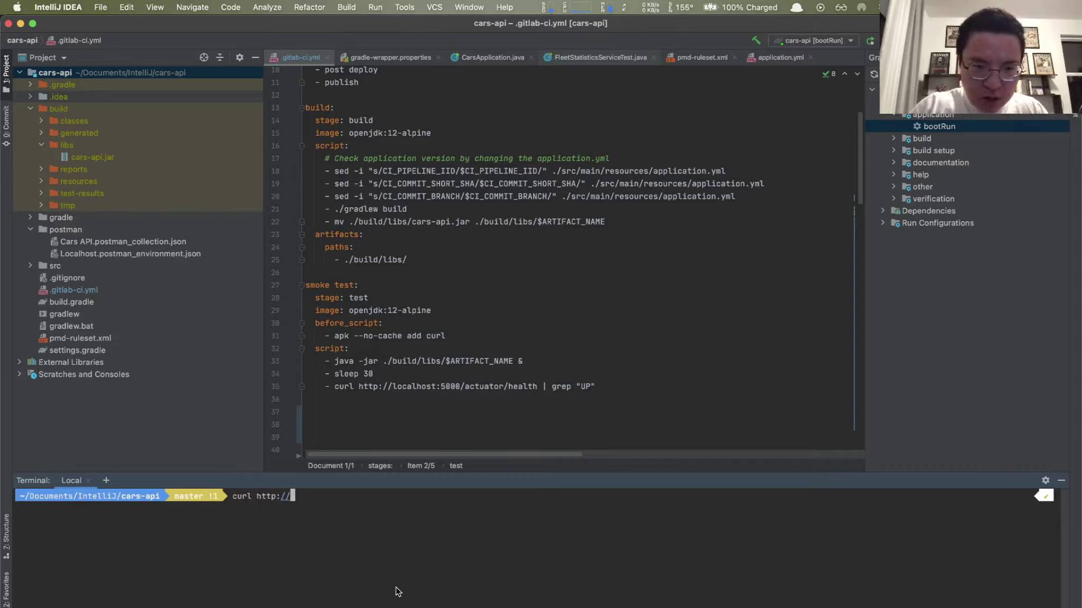
{"action": "type", "text": "localhost:"}
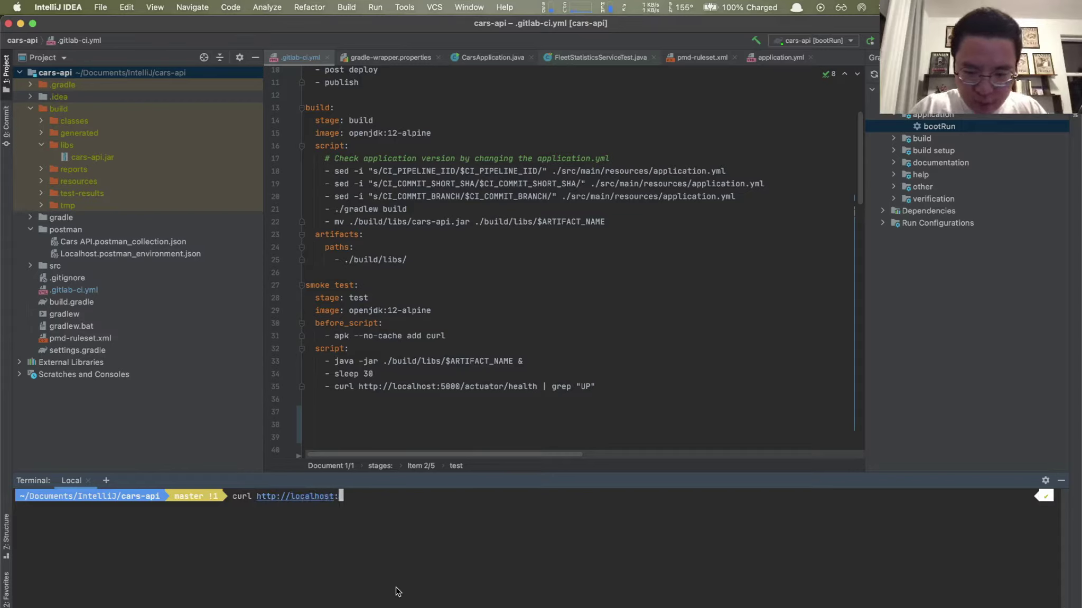
{"action": "type", "text": "5000"}
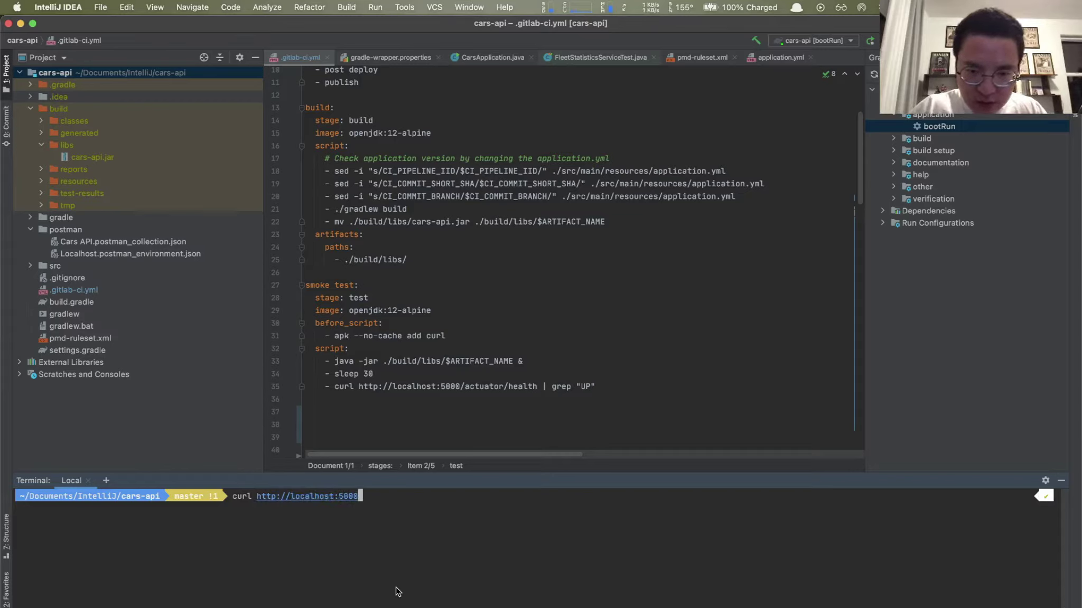
{"action": "type", "text": "/actuator/health"}
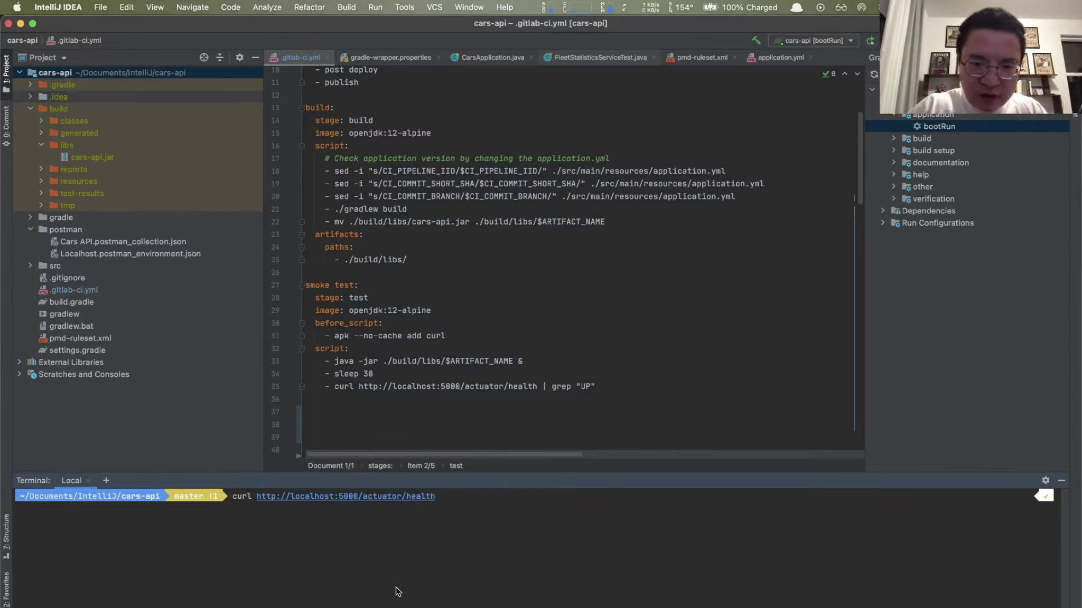
{"action": "key", "text": "Return"}
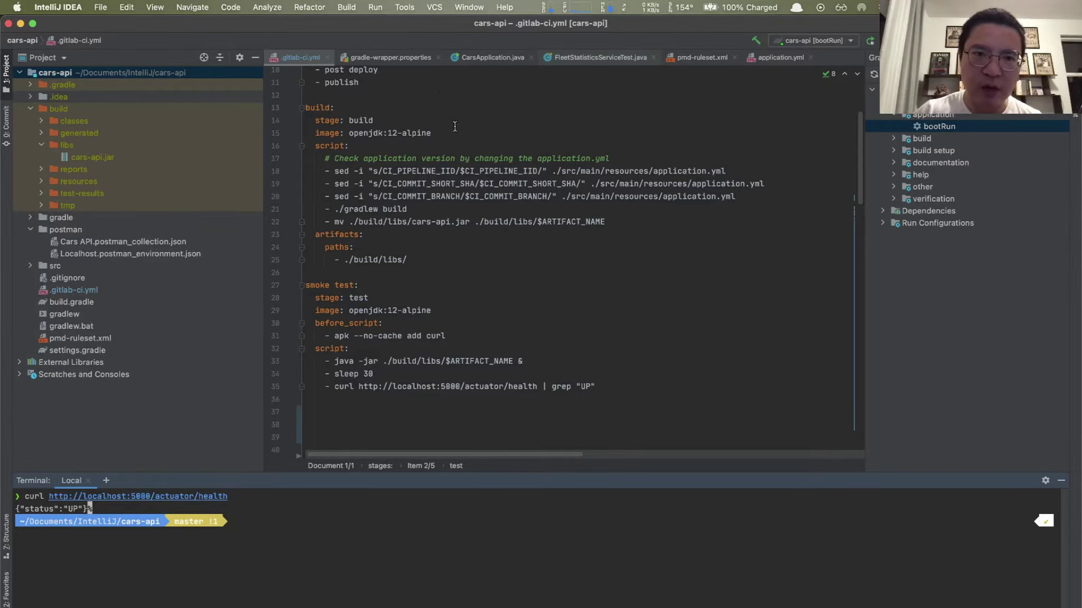
{"action": "scroll", "coordinate": [441, 98], "scroll_direction": "up", "scroll_amount": 5}
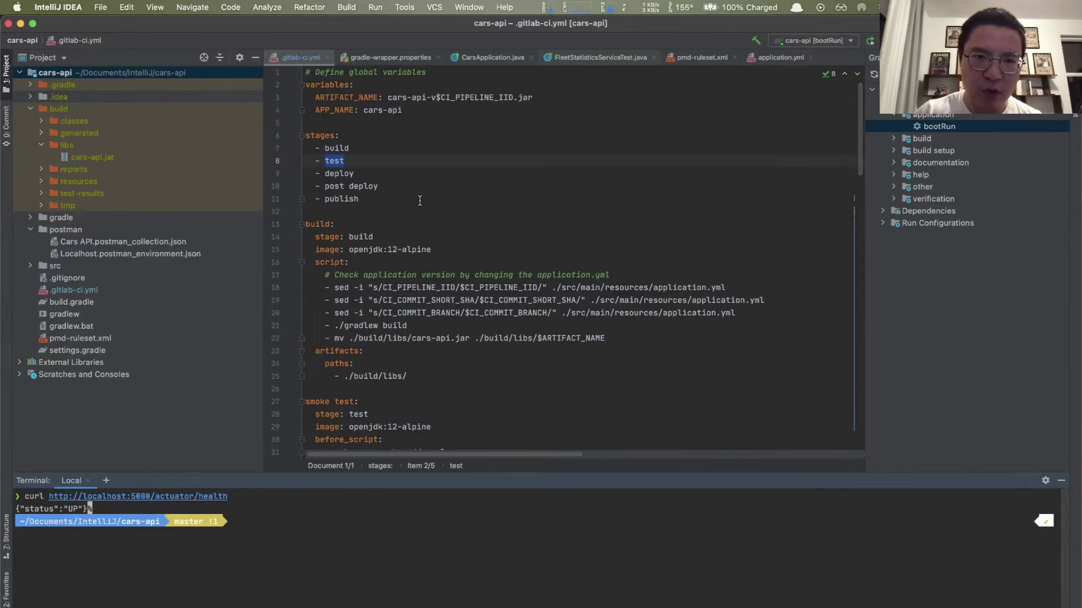
{"action": "scroll", "coordinate": [420, 201], "scroll_direction": "down", "scroll_amount": 5}
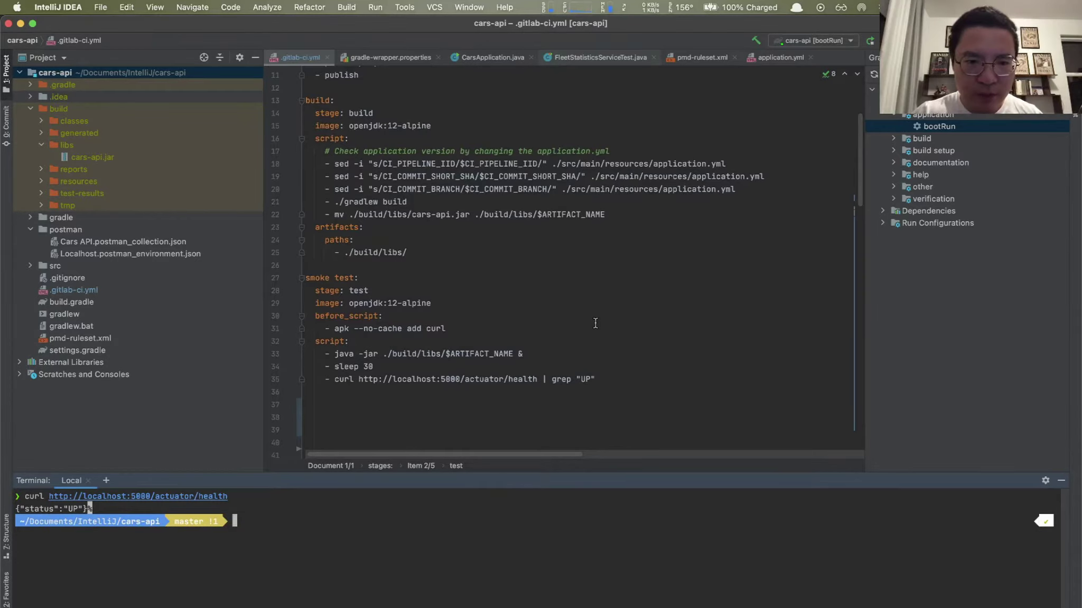
{"action": "scroll", "coordinate": [367, 292], "scroll_direction": "down", "scroll_amount": 1}
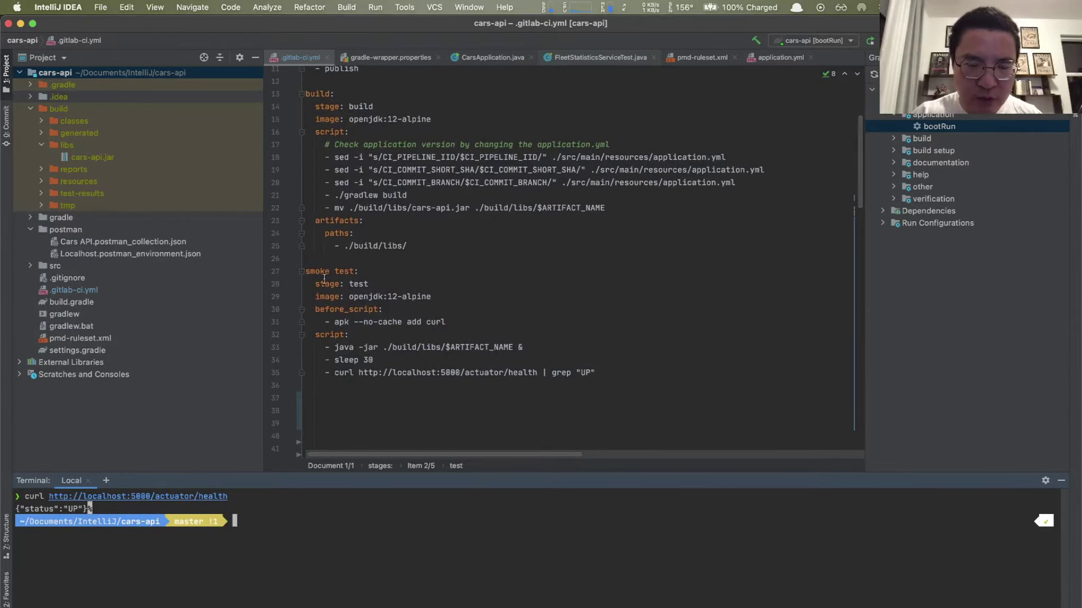
{"action": "left_click_drag", "start_coordinate": [305, 271], "coordinate": [408, 286]}
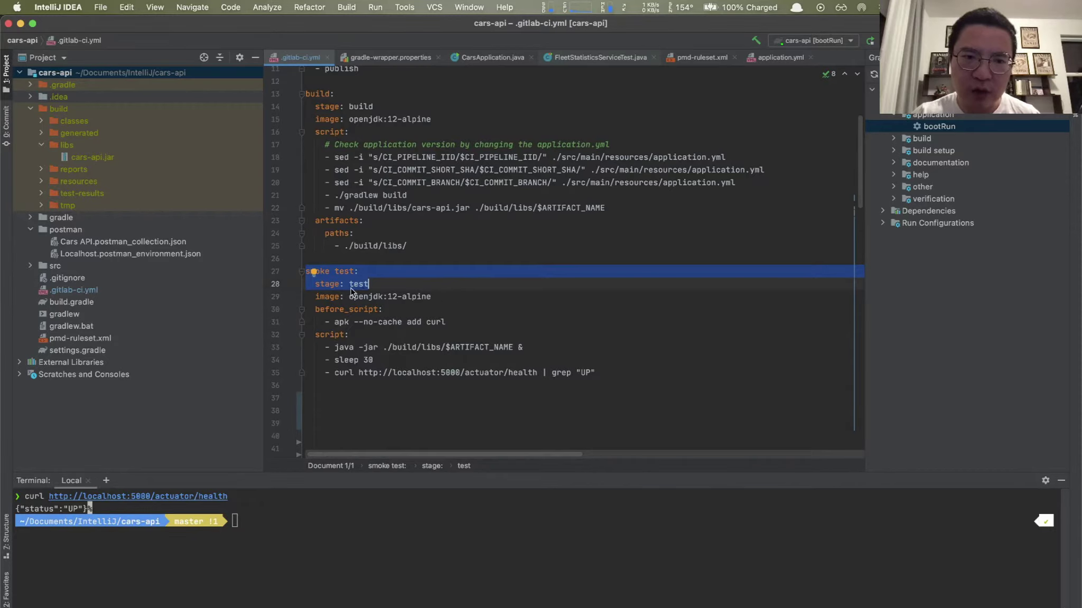
{"action": "left_click_drag", "start_coordinate": [349, 296], "coordinate": [383, 296]}
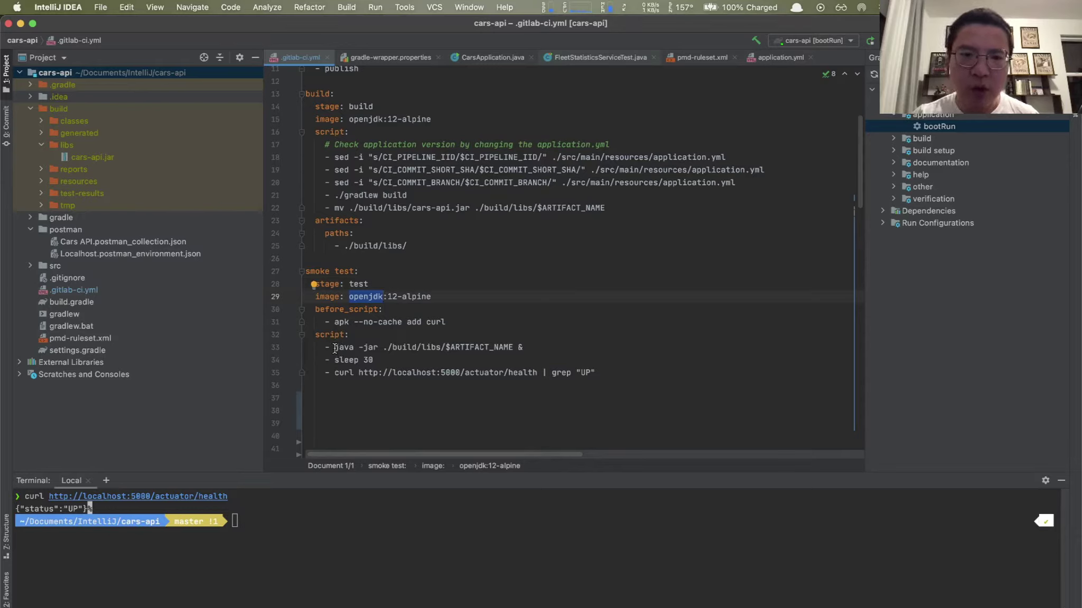
{"action": "left_click_drag", "start_coordinate": [334, 373], "coordinate": [595, 375]}
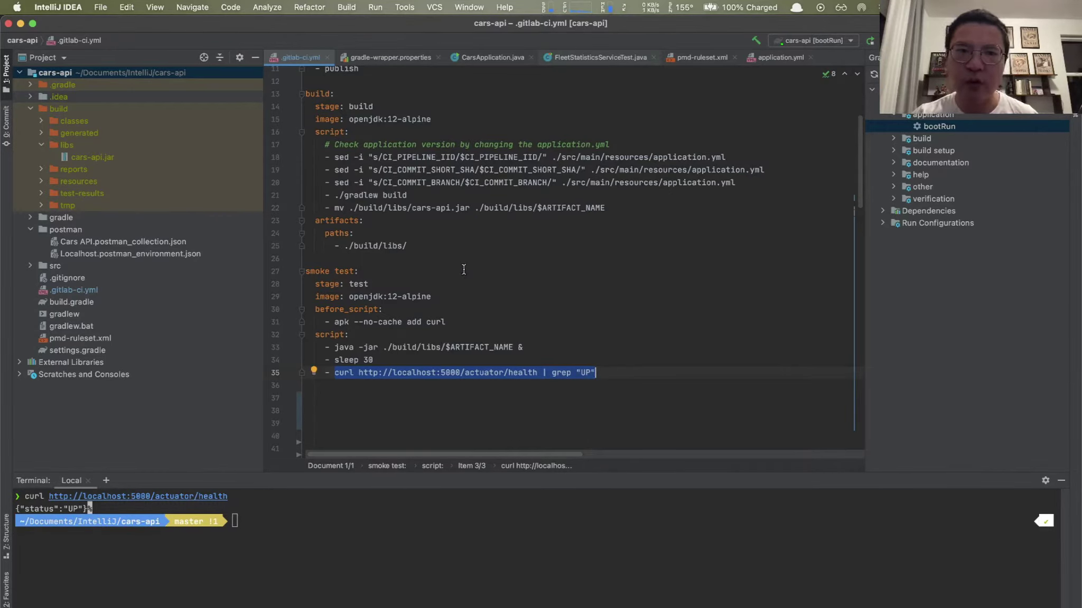
{"action": "scroll", "coordinate": [464, 269], "scroll_direction": "up", "scroll_amount": 1}
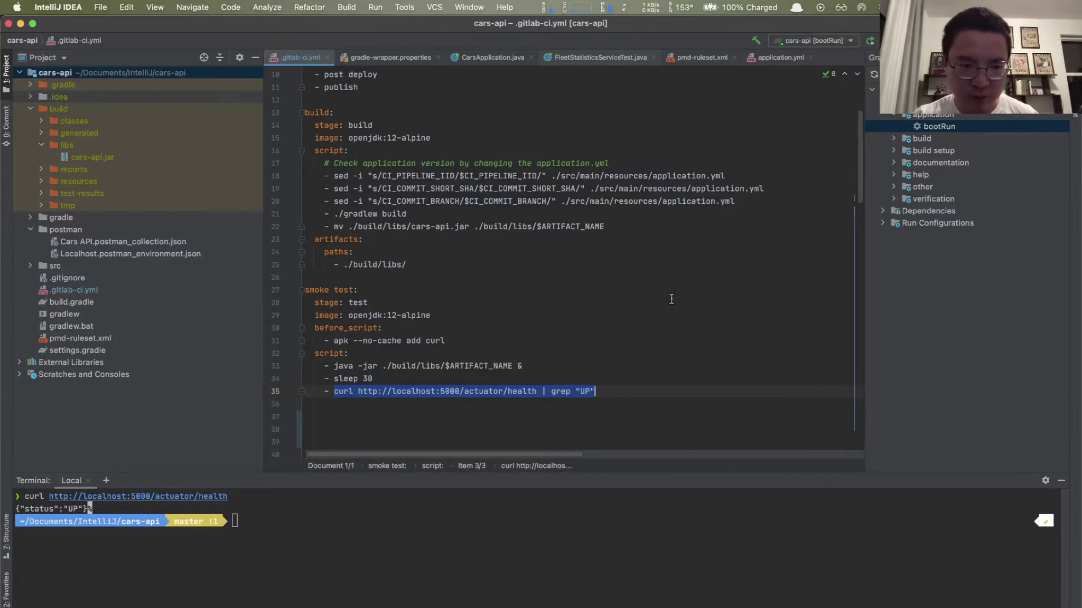
{"action": "scroll", "coordinate": [671, 299], "scroll_direction": "up", "scroll_amount": 2}
Step: Scroll down .gitlab-ci.yml to the code quality job
{"action": "scroll", "coordinate": [671, 299], "scroll_direction": "down", "scroll_amount": 4}
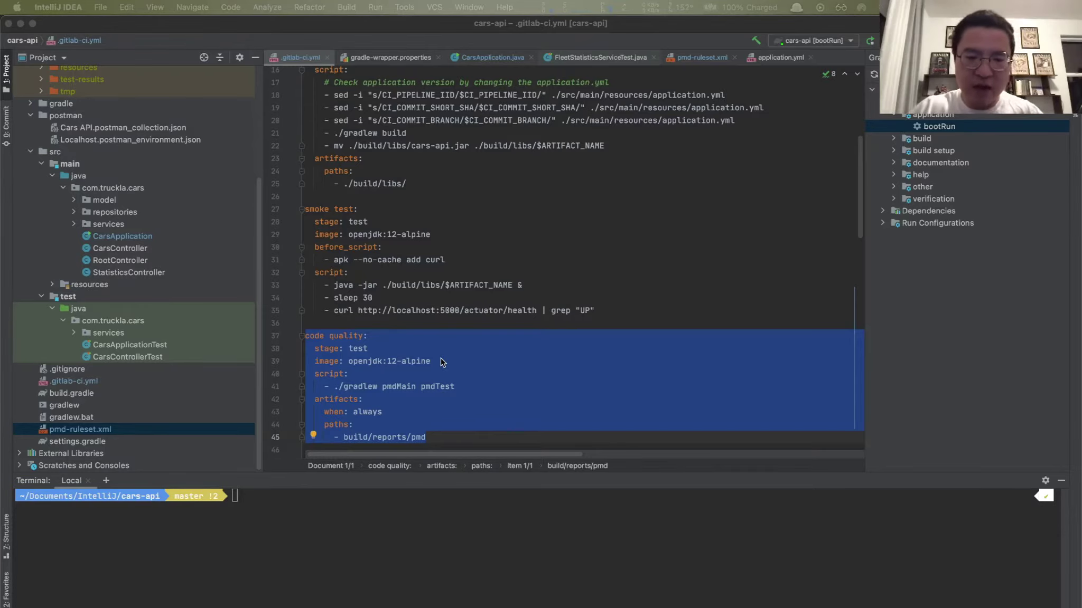
Step: Bring Google Chrome, showing the PMD homepage, to the front via Alfred's 'ch' search
{"action": "type", "text": "ch"}
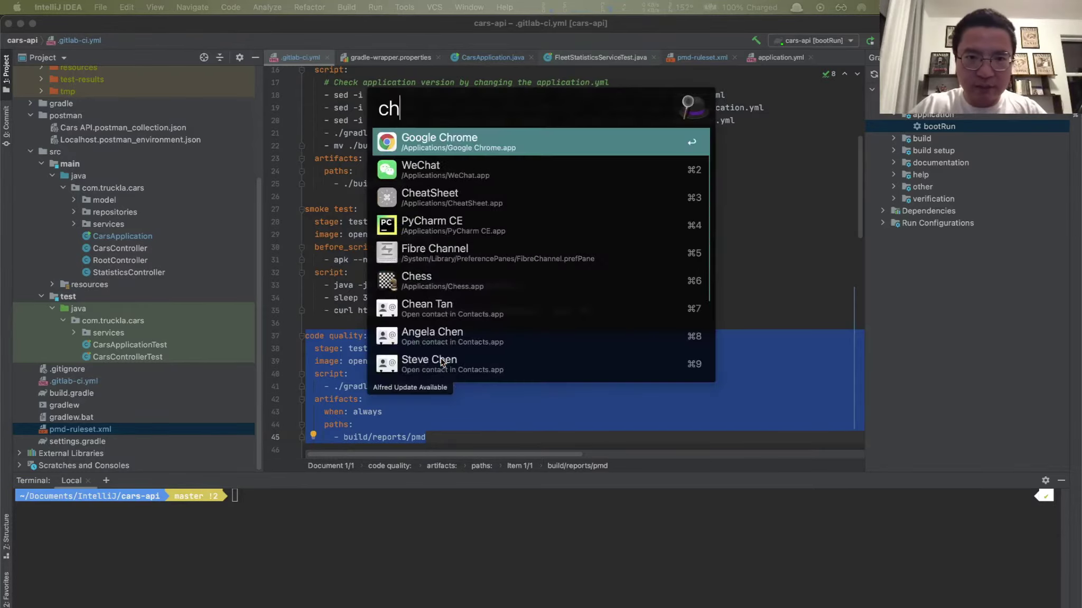
{"action": "key", "text": "Return"}
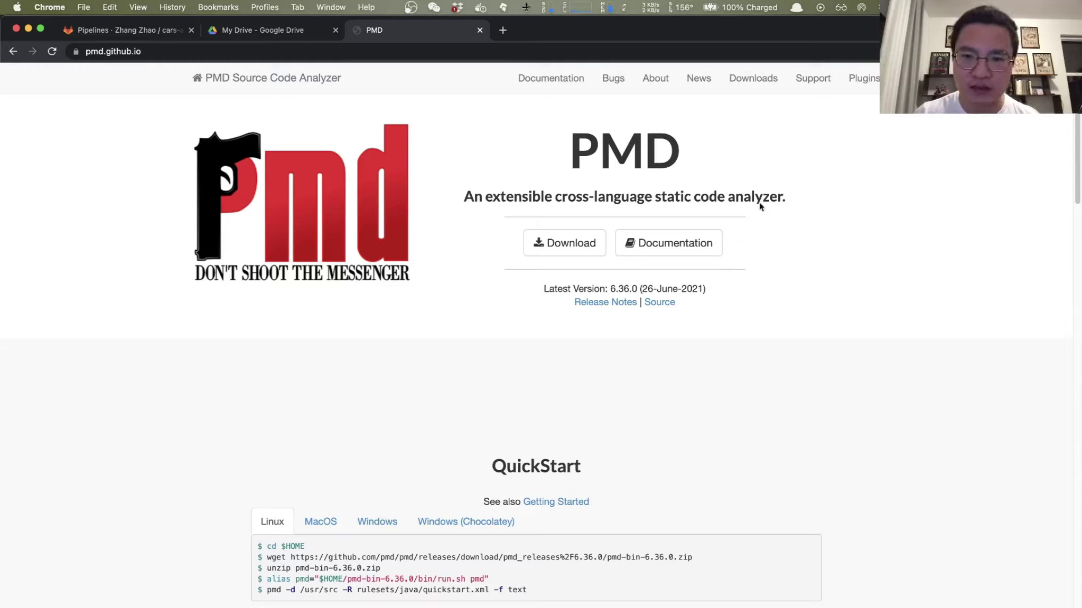
Step: Open PMD's Documentation > Rule Reference > Java Rules > Best Practices page
{"action": "left_click", "coordinate": [680, 247]}
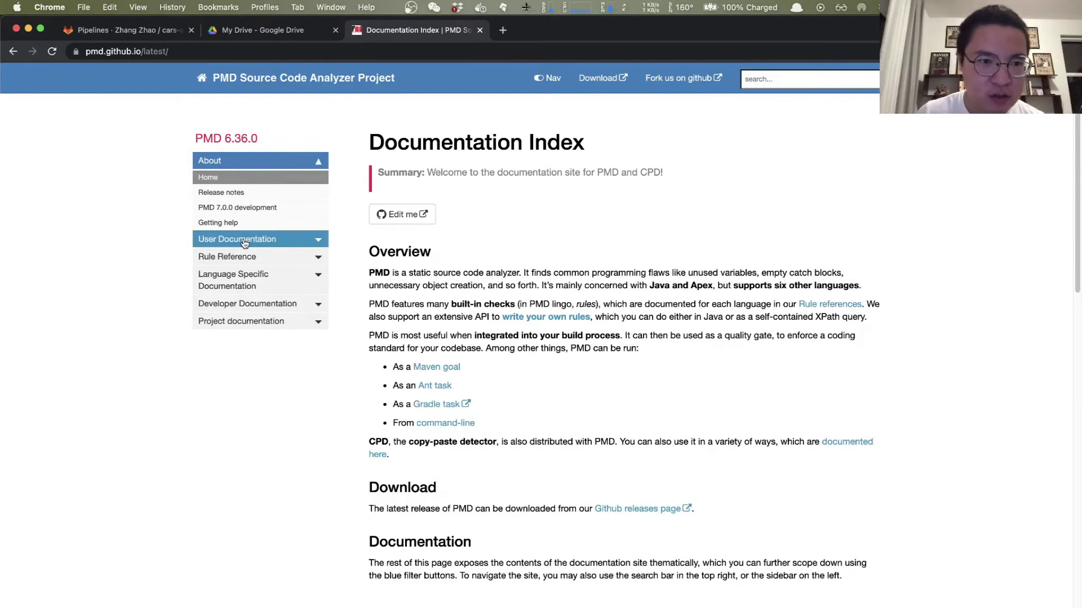
{"action": "left_click", "coordinate": [236, 257]}
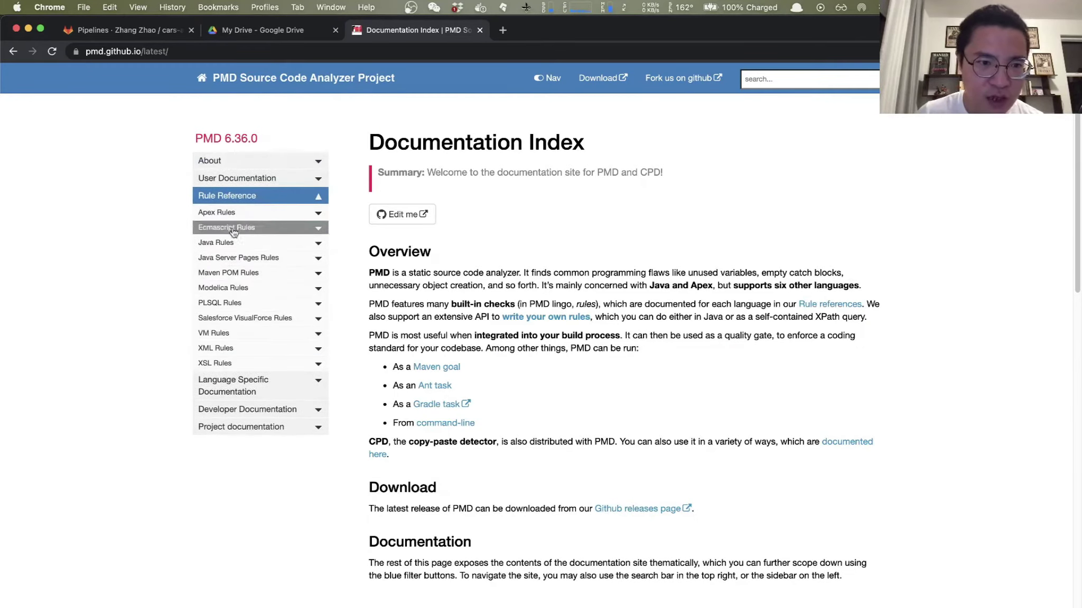
{"action": "left_click", "coordinate": [238, 243]}
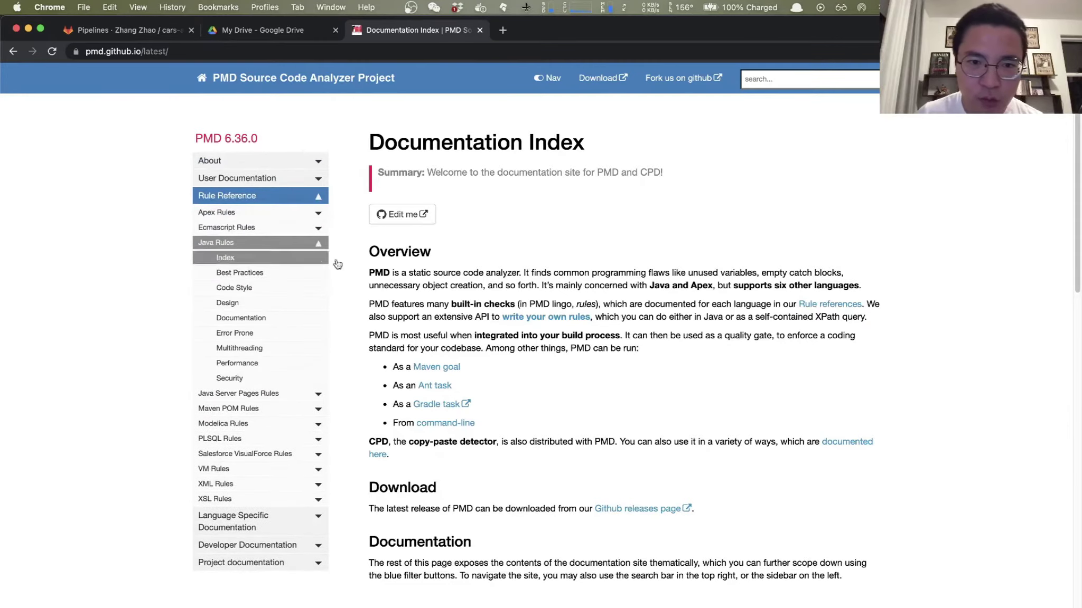
{"action": "left_click", "coordinate": [248, 272]}
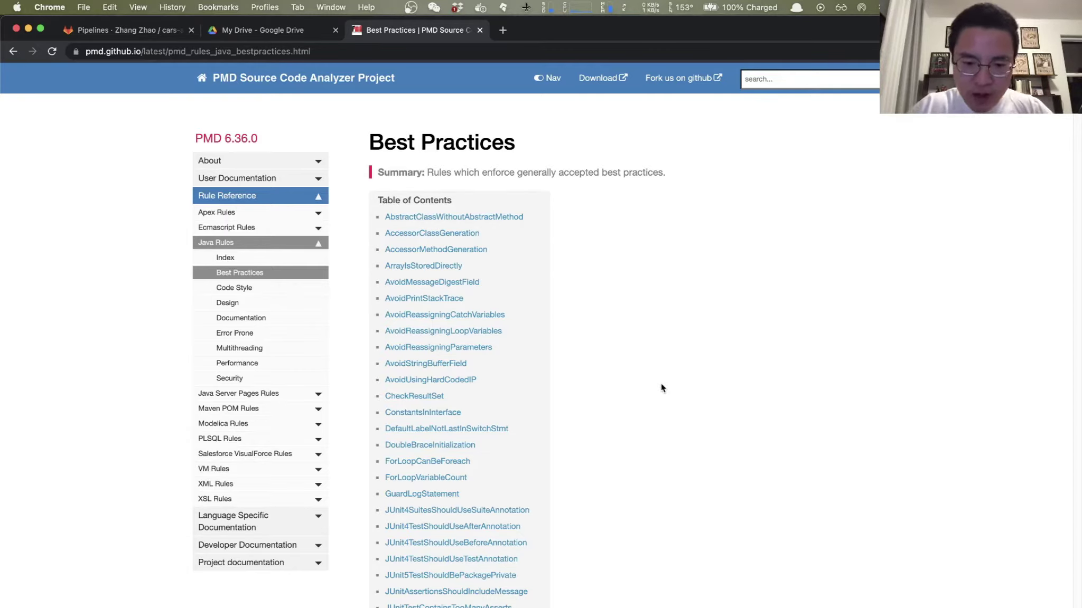
Step: Switch back to IntelliJ IDEA through Alfred with 'in'
{"action": "key", "text": "alt+space"}
{"action": "type", "text": "in"}
{"action": "key", "text": "Return"}
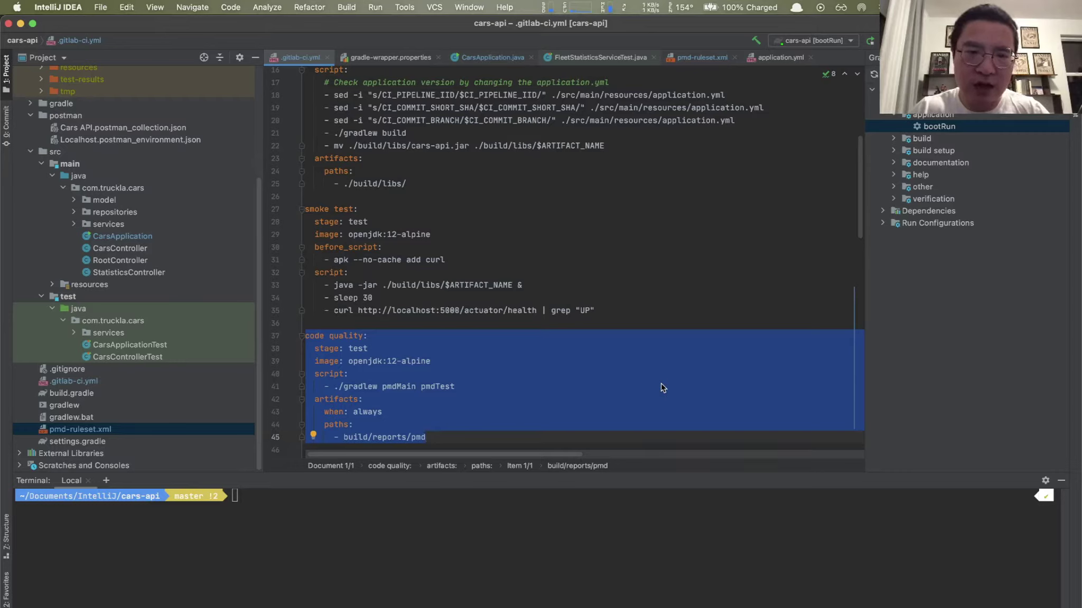
Step: Run ./gradlew pmdMain pmdTest (BUILD SUCCESSFUL), then return to the Best Practices rules page
{"action": "left_click", "coordinate": [453, 540]}
{"action": "type", "text": "./gradlew"}
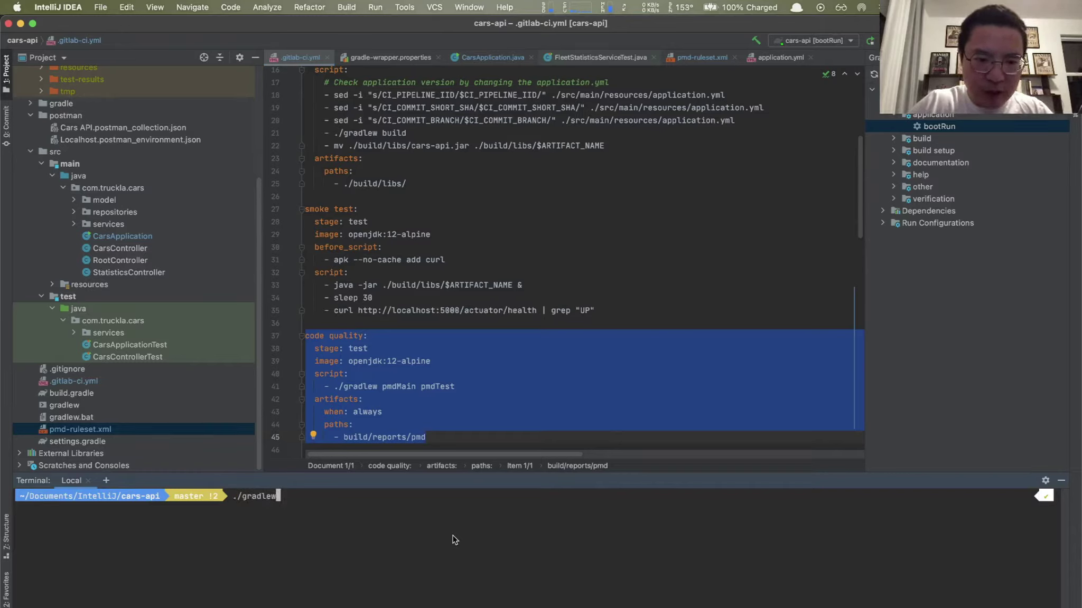
{"action": "type", "text": " p"}
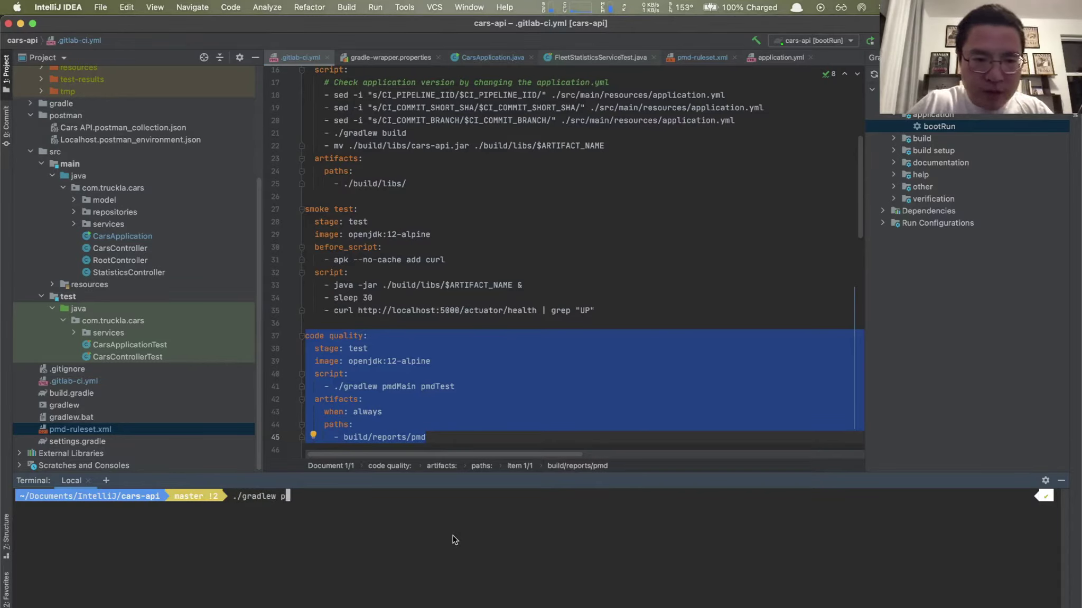
{"action": "type", "text": "mdMain"}
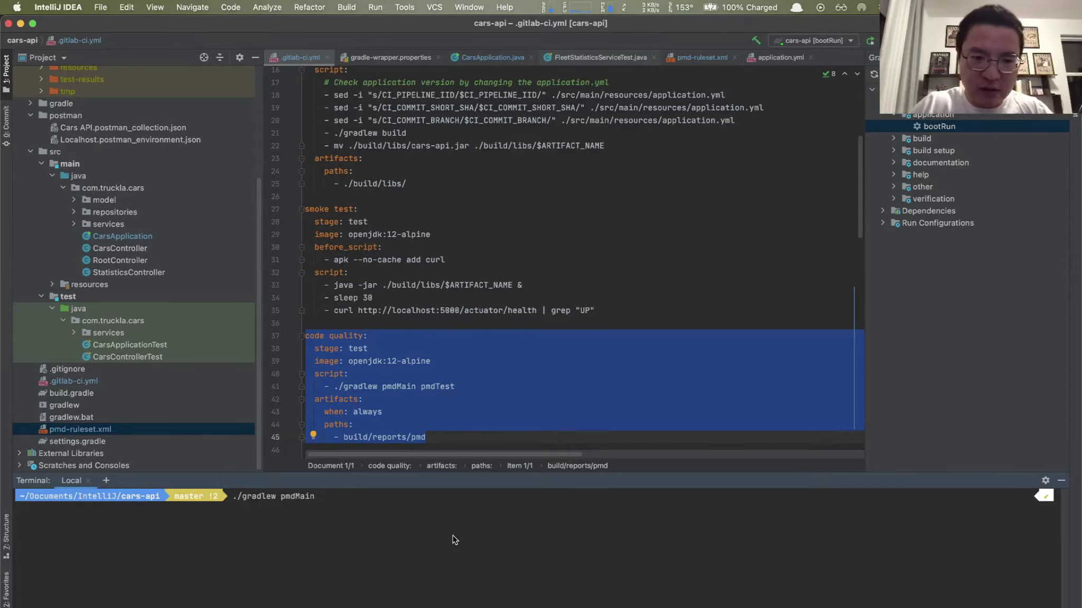
{"action": "type", "text": "pmdTest"}
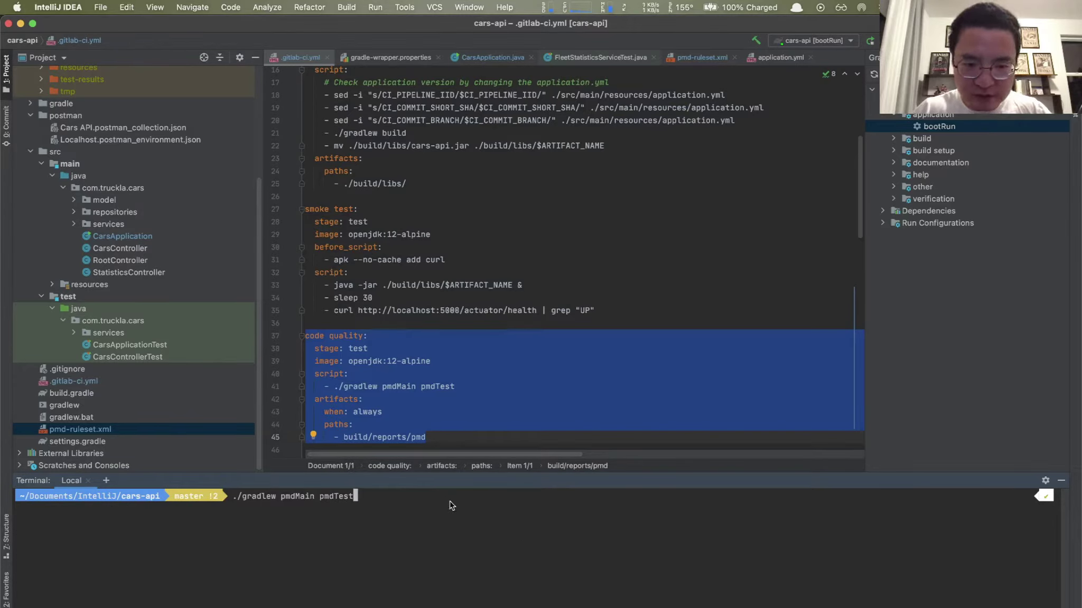
{"action": "key", "text": "Return"}
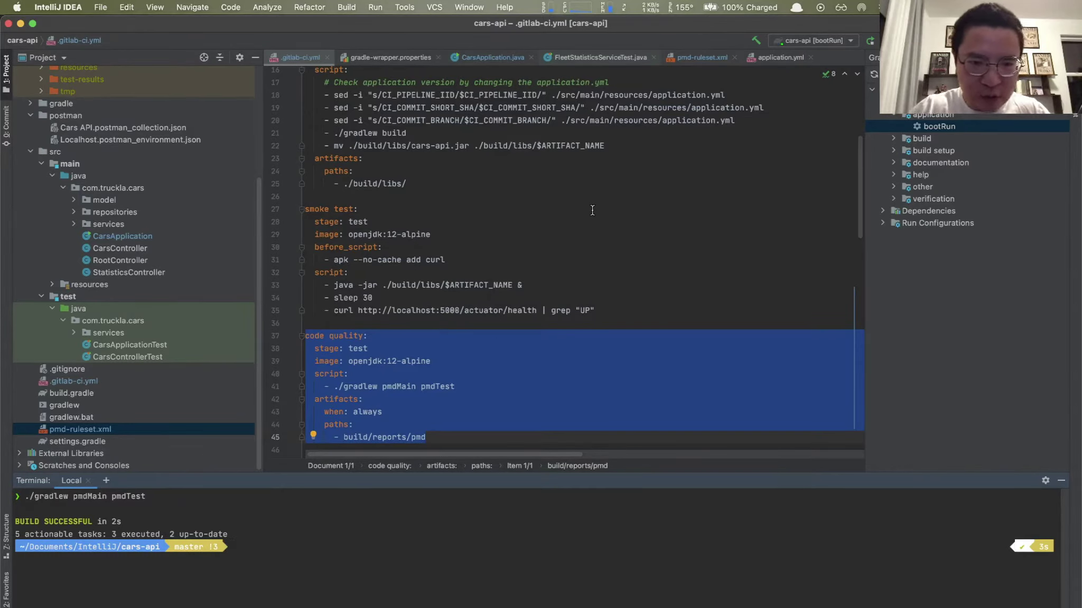
{"action": "key", "text": "super+Tab"}
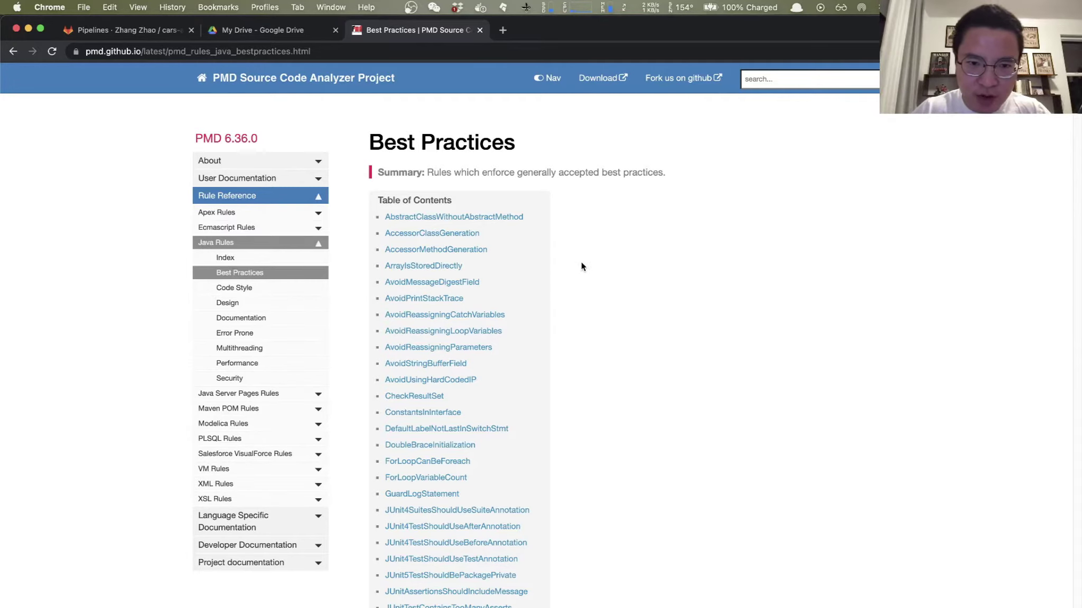
Step: Jump to the SystemPrintln rule description in the PMD Best Practices documentation
{"action": "scroll", "coordinate": [562, 323], "scroll_direction": "down", "scroll_amount": 5}
{"action": "scroll", "coordinate": [564, 308], "scroll_direction": "down", "scroll_amount": 8}
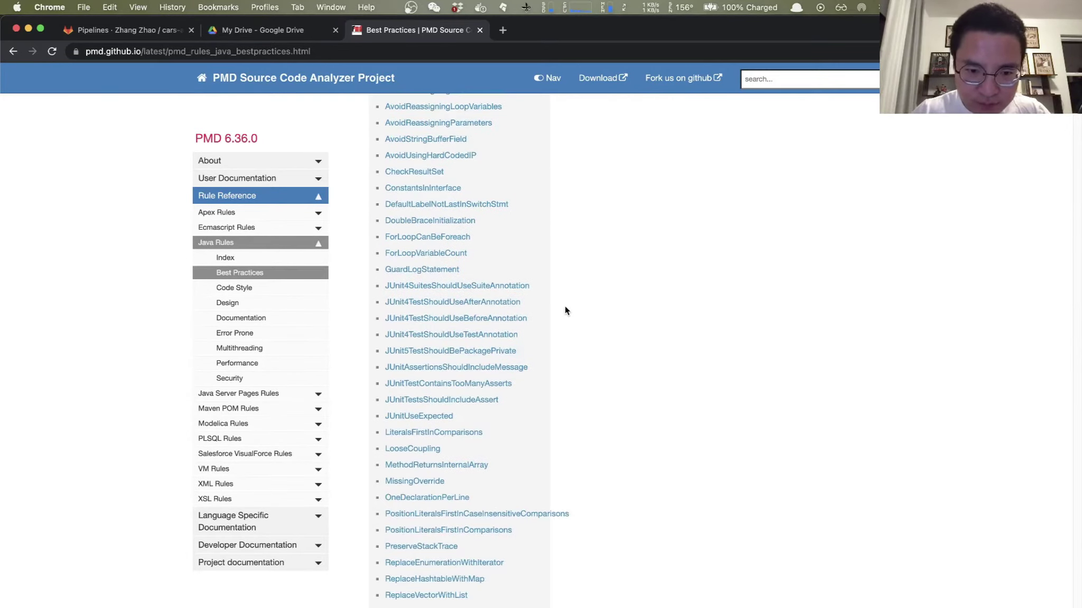
{"action": "scroll", "coordinate": [565, 310], "scroll_direction": "down", "scroll_amount": 1}
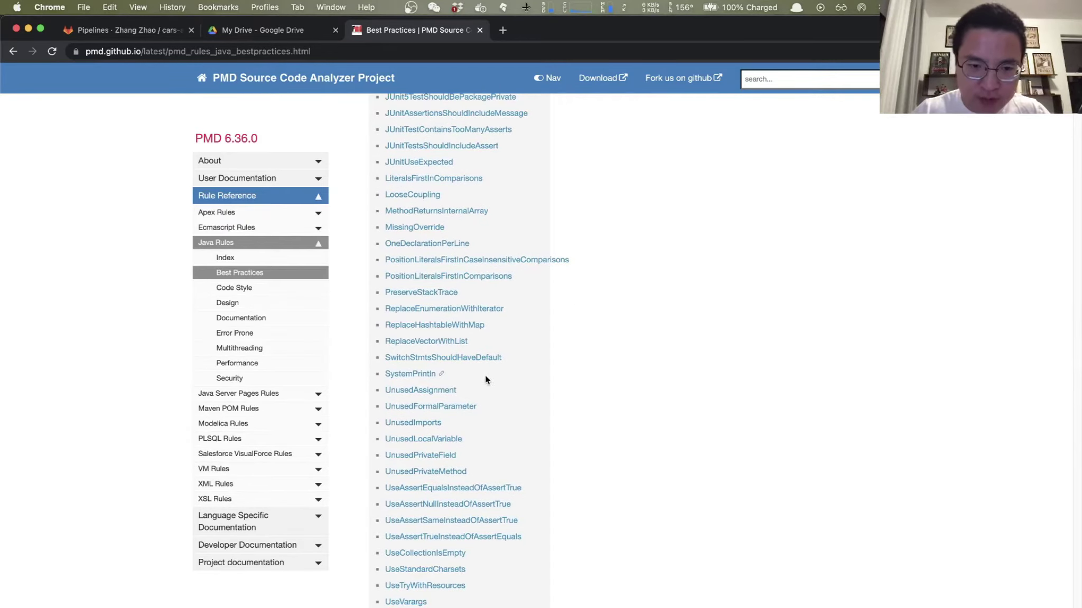
{"action": "left_click", "coordinate": [415, 374]}
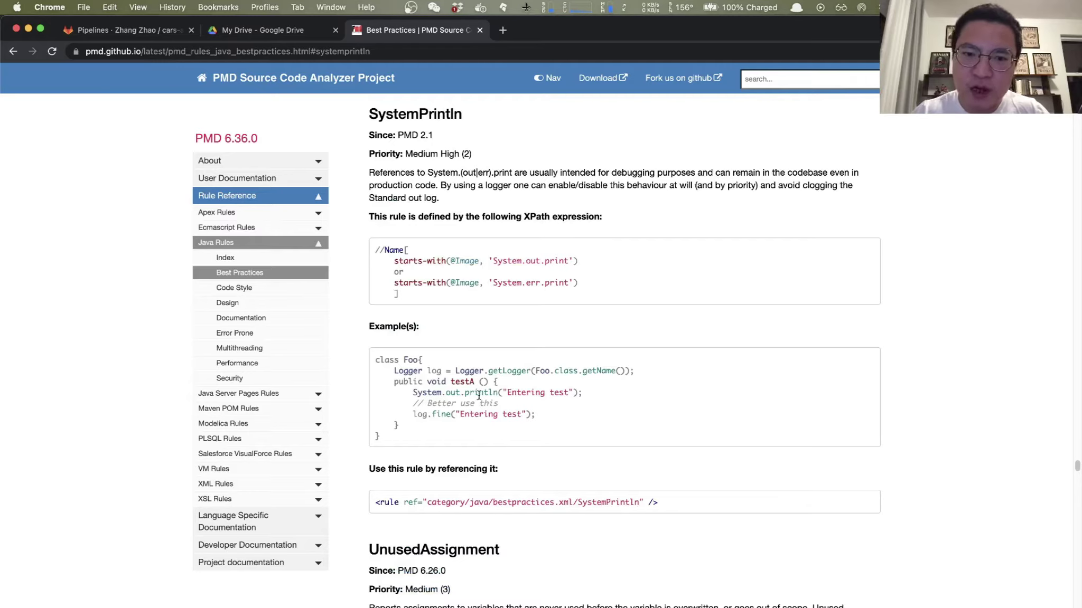
Step: Select the System.out.println example statement, cancelling the save-page dialog that appeared
{"action": "left_click_drag", "start_coordinate": [410, 393], "coordinate": [637, 402]}
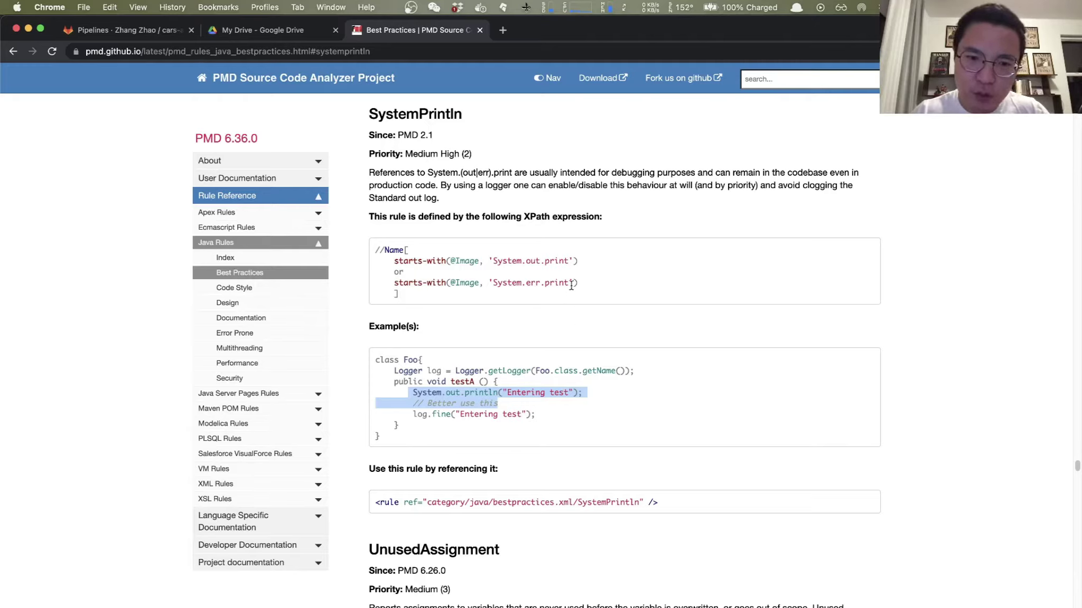
{"action": "left_click", "coordinate": [586, 389]}
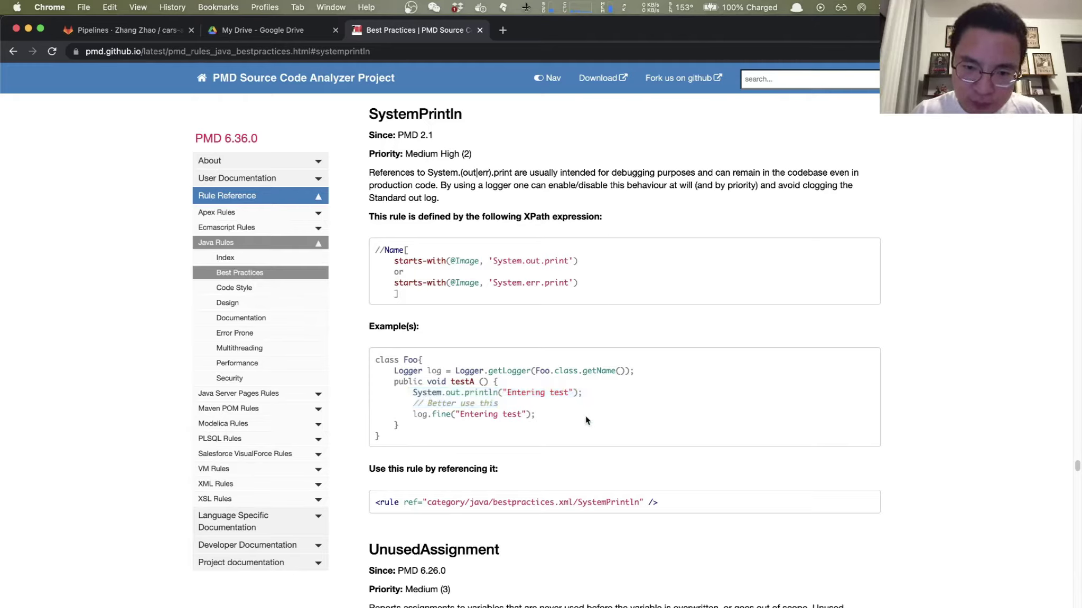
{"action": "left_click_drag", "start_coordinate": [412, 394], "coordinate": [578, 389]}
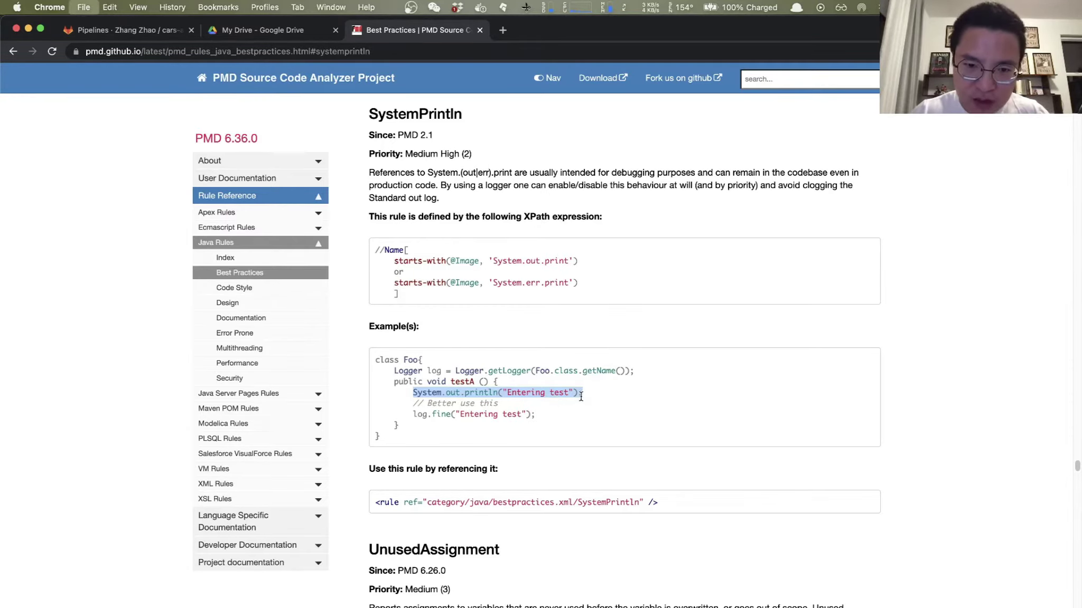
{"action": "key", "text": "super+s"}
{"action": "left_click", "coordinate": [556, 388]}
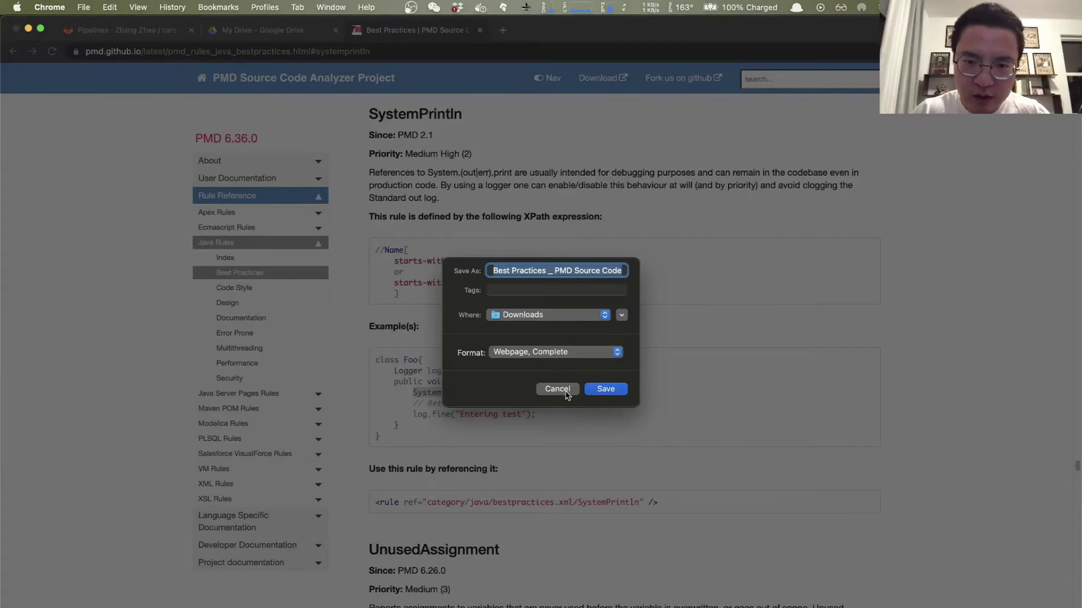
{"action": "left_click", "coordinate": [563, 392]}
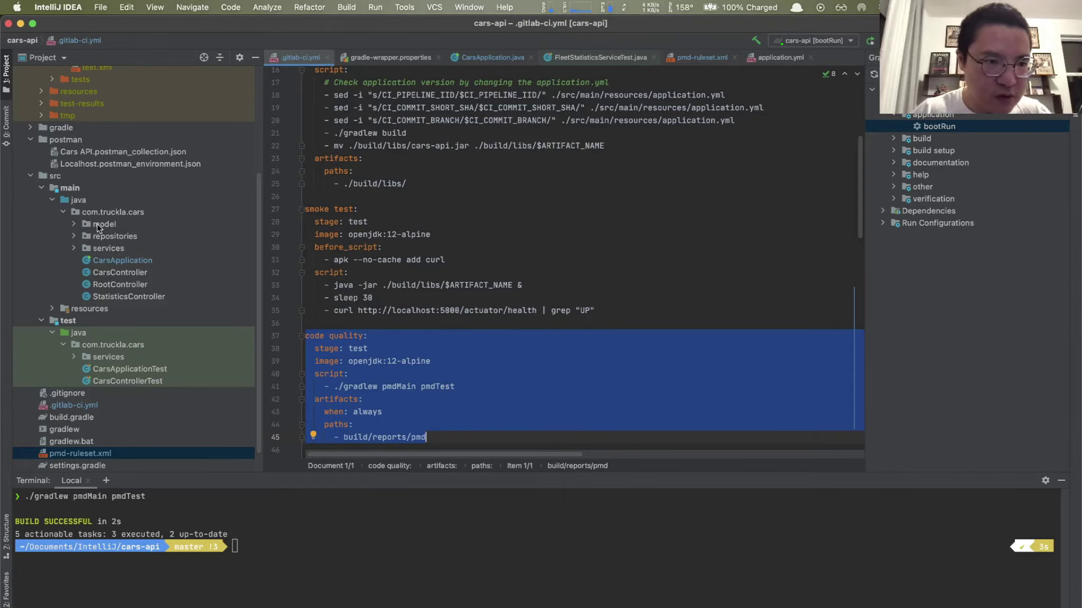
Step: Paste System.out.println("Entering test"); below the comment in CarsApplication.java, then return to Chrome
{"action": "left_click", "coordinate": [127, 262]}
{"action": "double_click", "coordinate": [127, 262]}
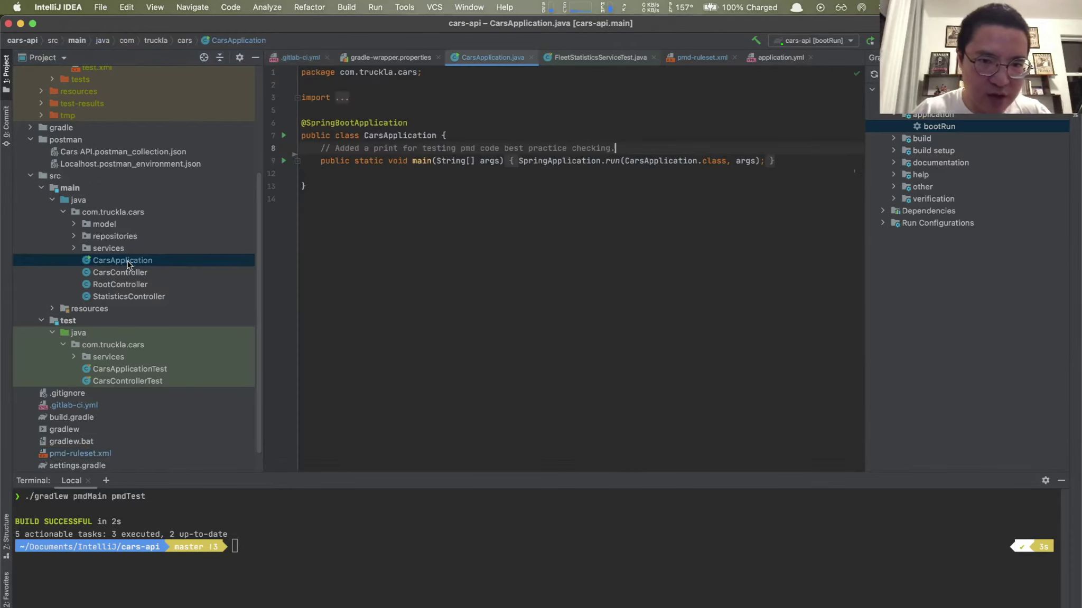
{"action": "left_click", "coordinate": [630, 139]}
{"action": "left_click", "coordinate": [630, 148]}
{"action": "key", "text": "Return"}
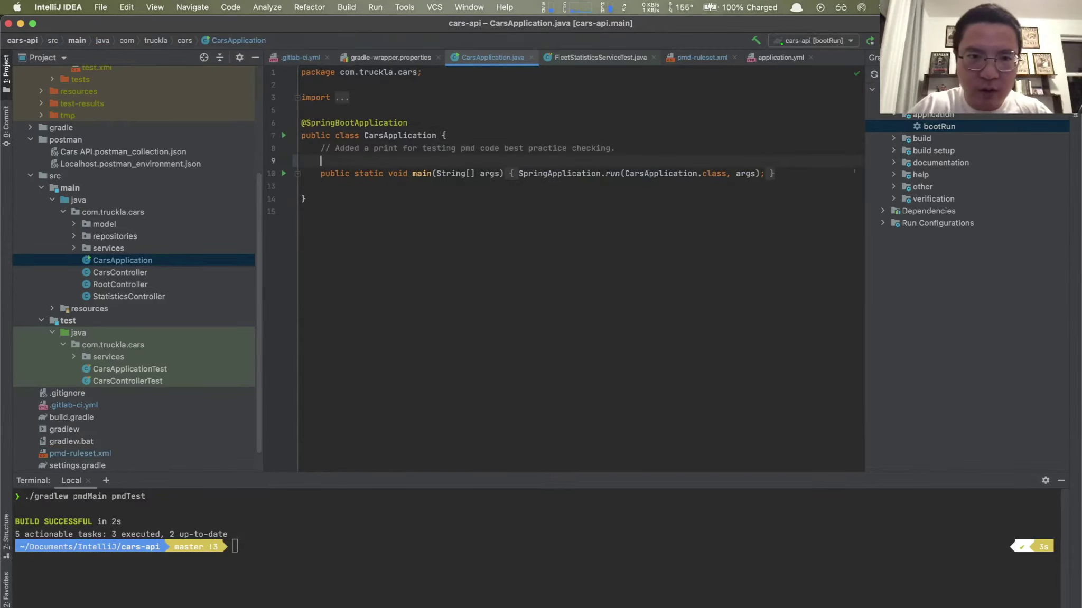
{"action": "type", "text": "System.out.println(\"Entering test\");"}
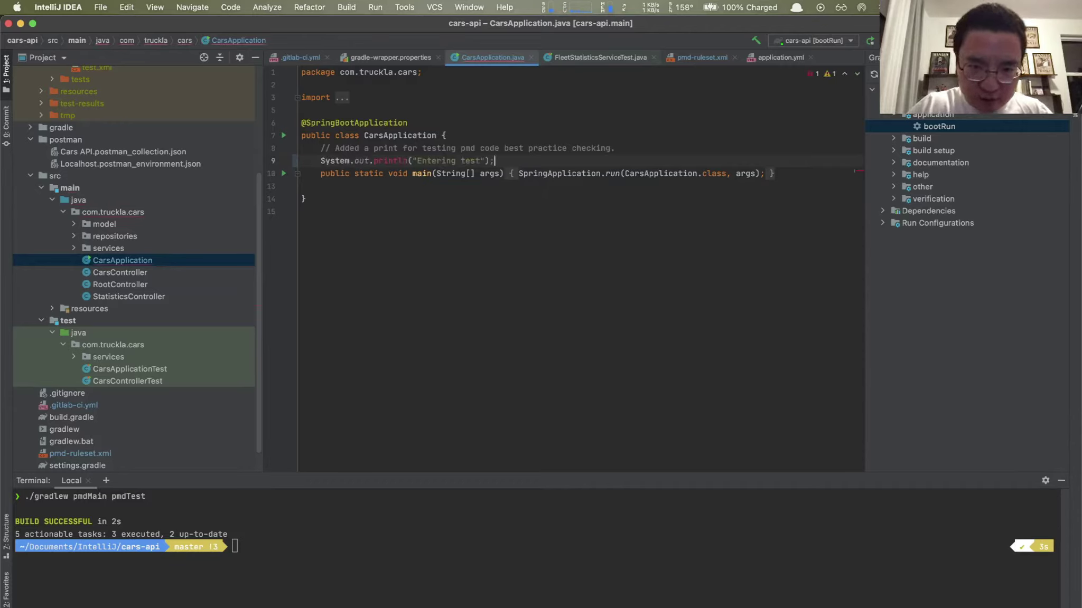
{"action": "key", "text": "super+Tab"}
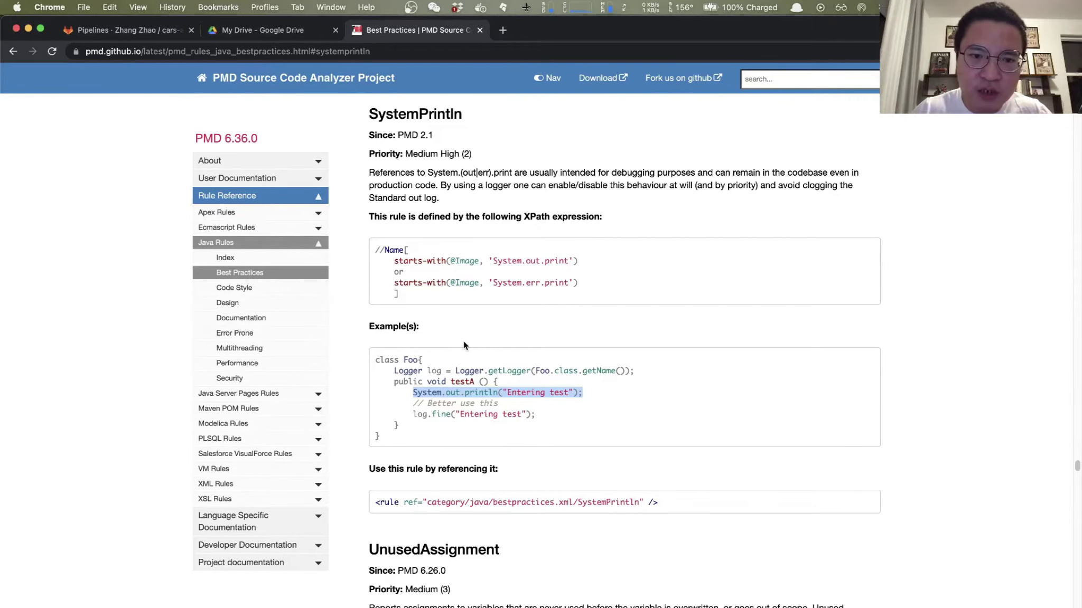
Step: Select the SystemPrintln <rule ref> line under 'Use this rule by referencing it' and switch to IntelliJ
{"action": "scroll", "coordinate": [463, 341], "scroll_direction": "down", "scroll_amount": 3}
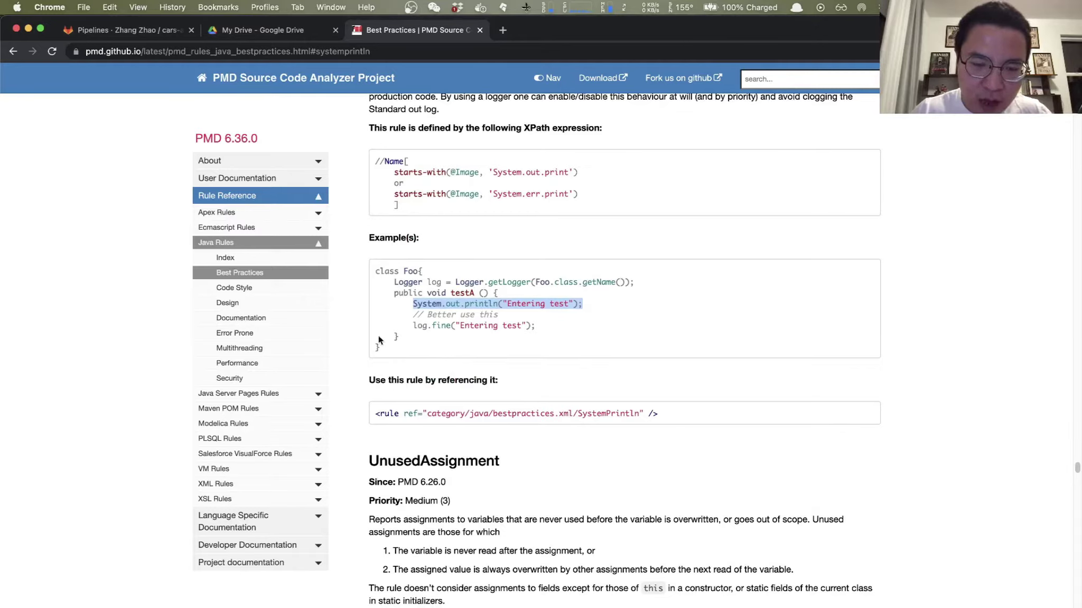
{"action": "scroll", "coordinate": [425, 229], "scroll_direction": "up", "scroll_amount": 2}
{"action": "left_click_drag", "start_coordinate": [375, 449], "coordinate": [494, 455]}
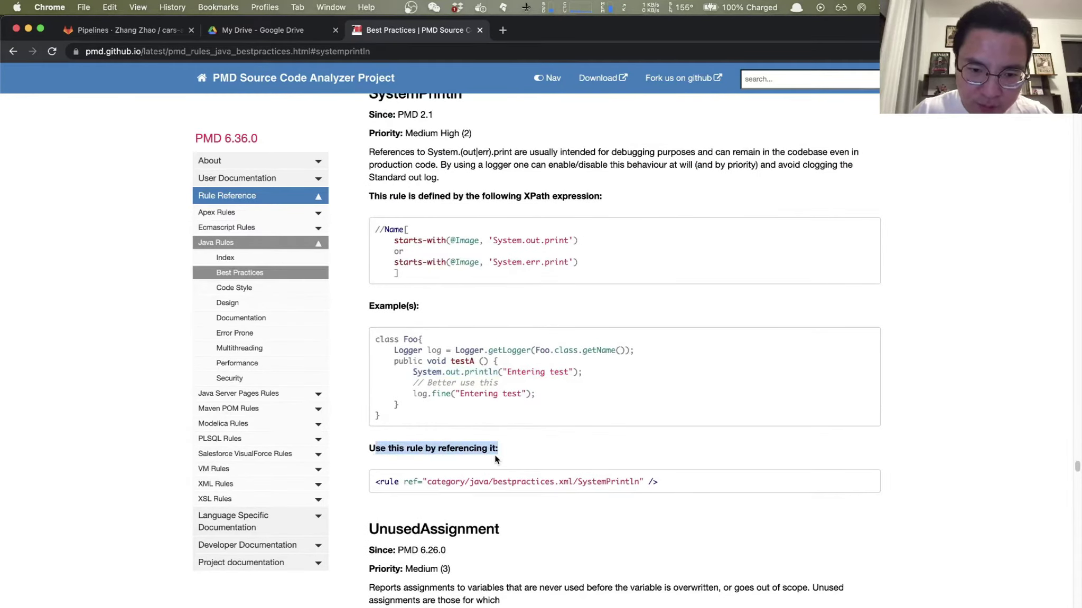
{"action": "left_click_drag", "start_coordinate": [377, 451], "coordinate": [682, 480]}
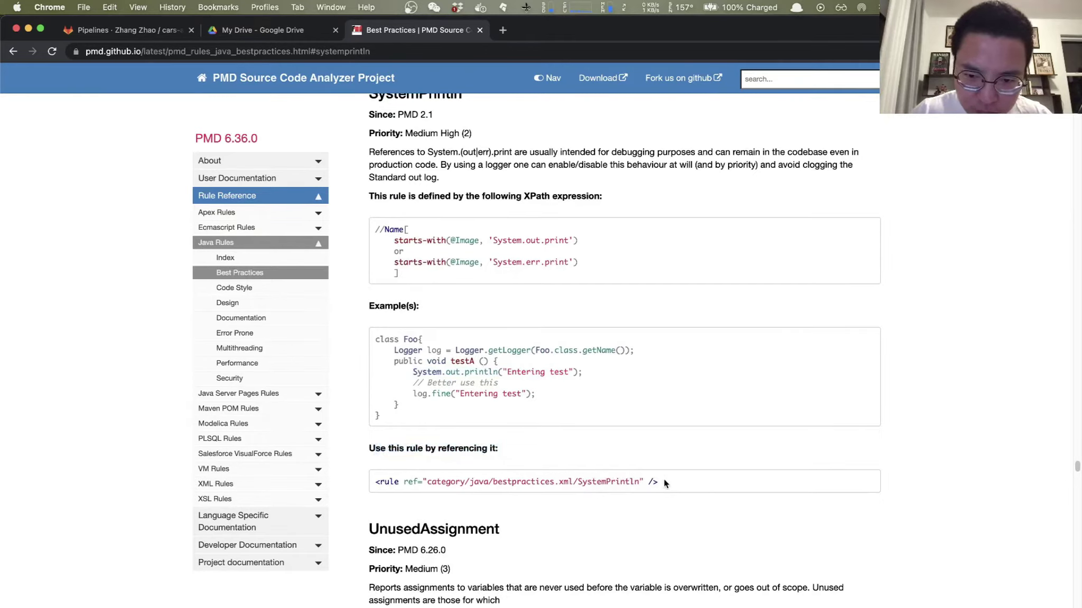
{"action": "triple_click", "coordinate": [375, 483]}
{"action": "key", "text": "super+c"}
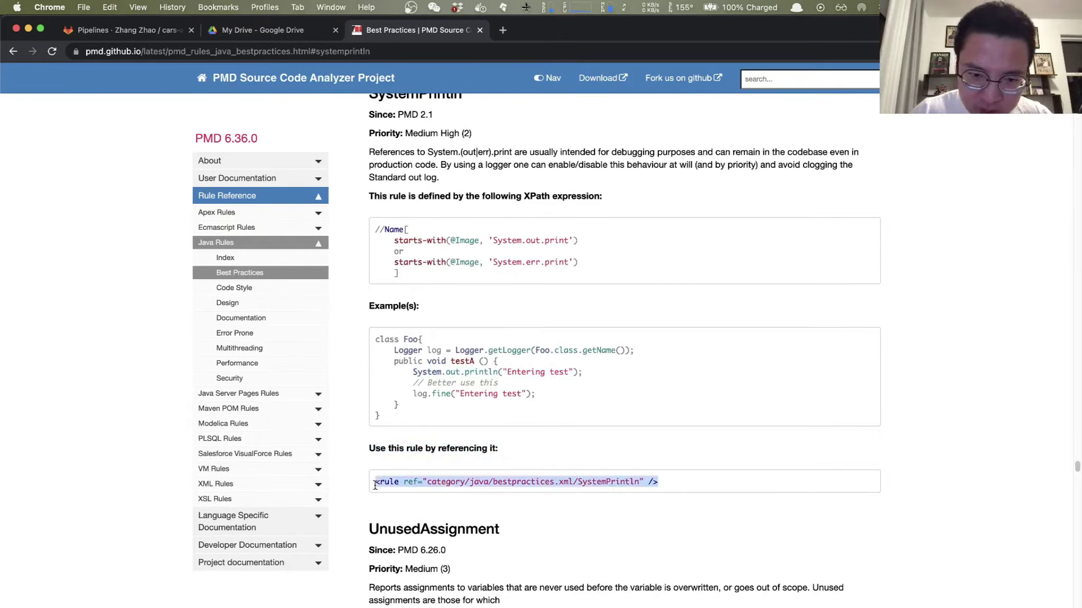
{"action": "key", "text": "super+Tab"}
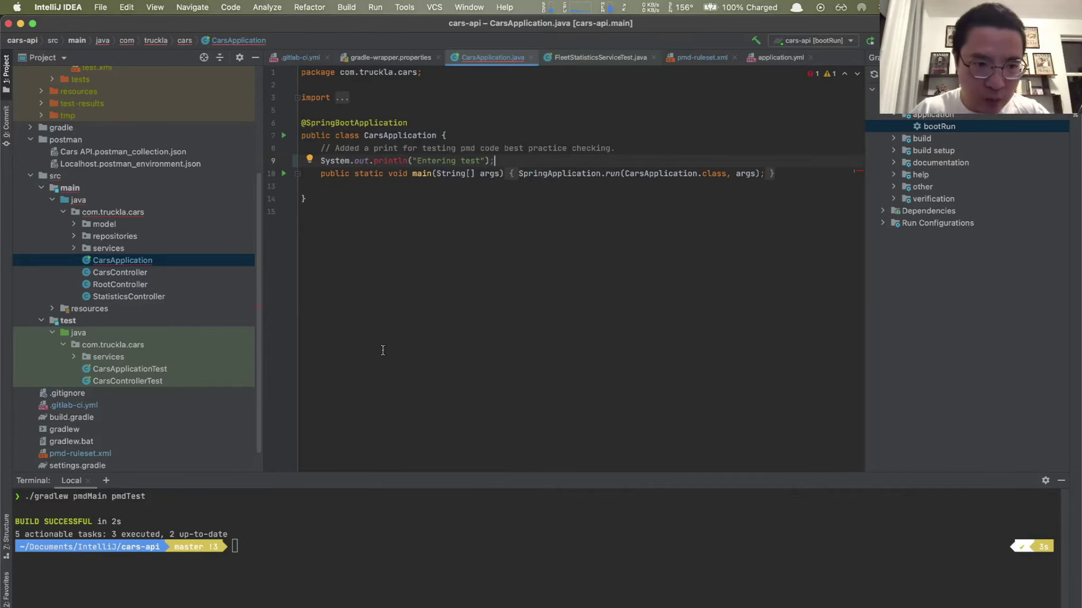
{"action": "scroll", "coordinate": [179, 324], "scroll_direction": "down", "scroll_amount": 2}
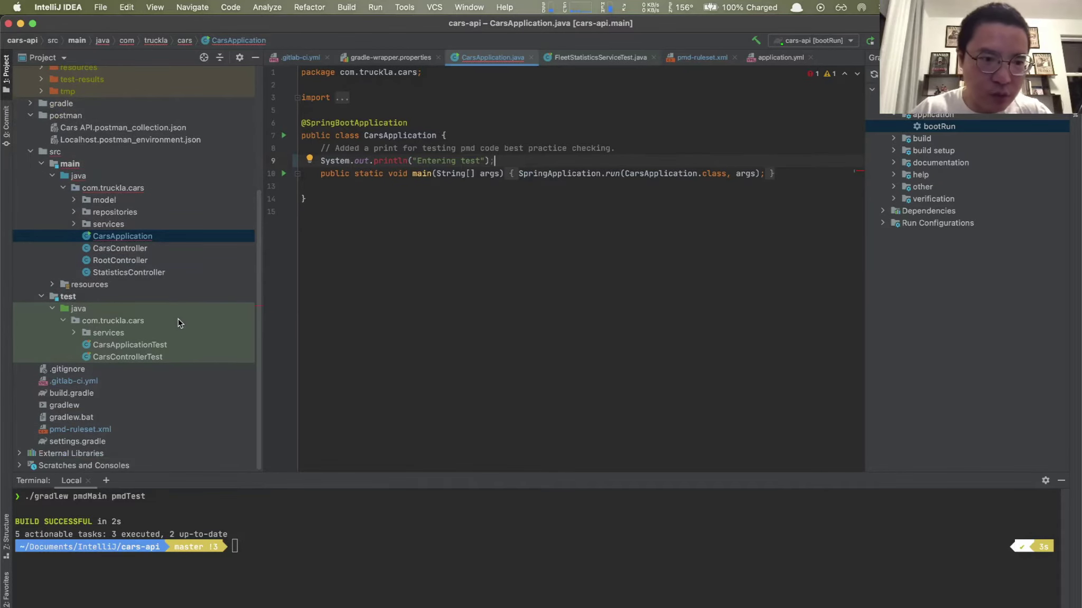
Step: Paste the category/java/bestpractices.xml/SystemPrintln rule into pmd-ruleset.xml below BeanMembersShouldSerialize
{"action": "left_click", "coordinate": [95, 431]}
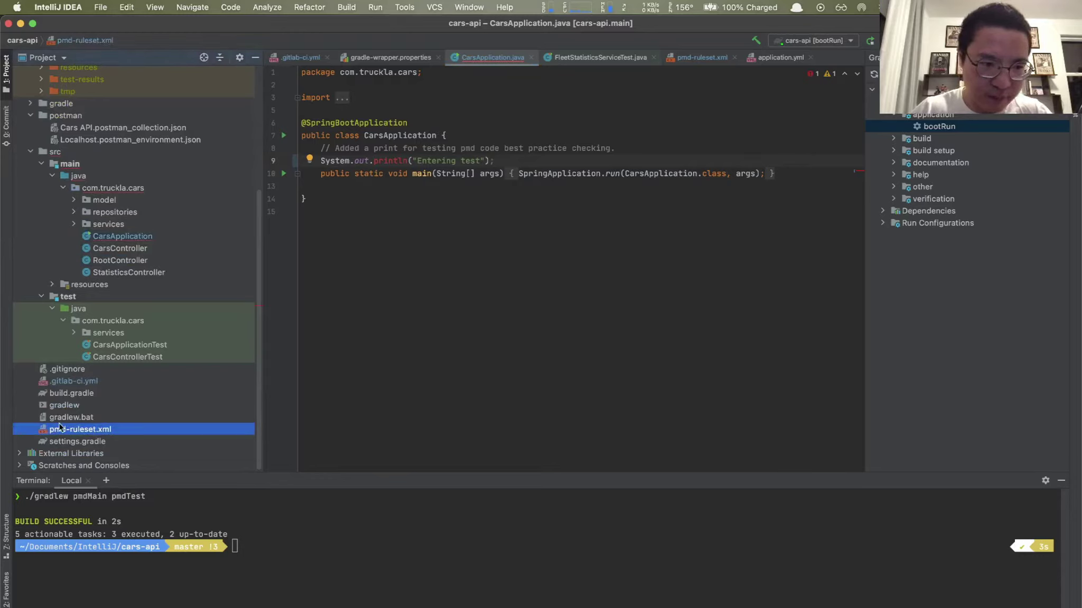
{"action": "double_click", "coordinate": [80, 434]}
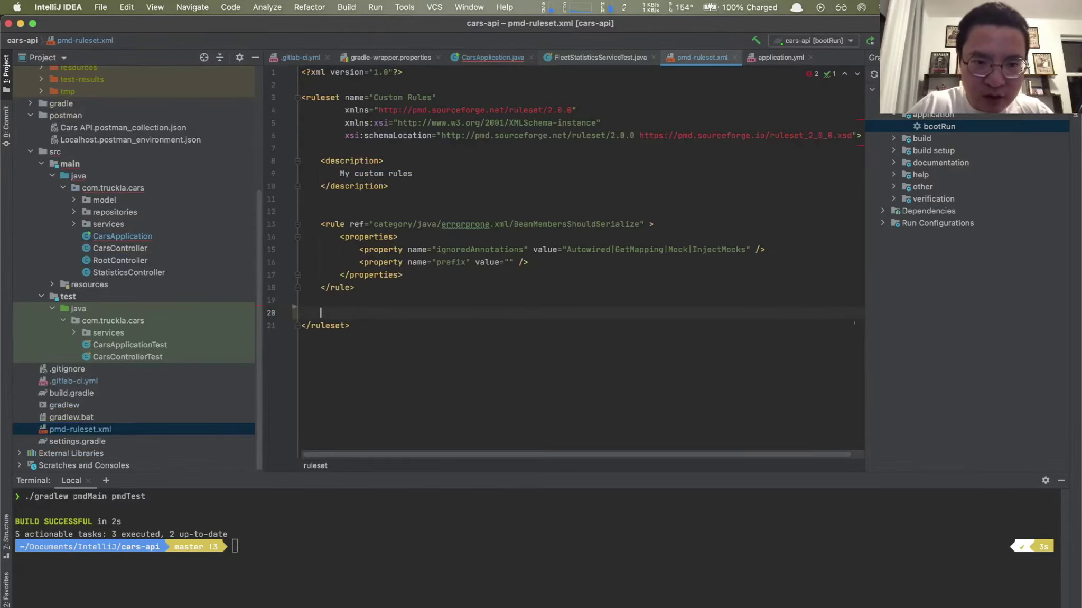
{"action": "key", "text": "super+v"}
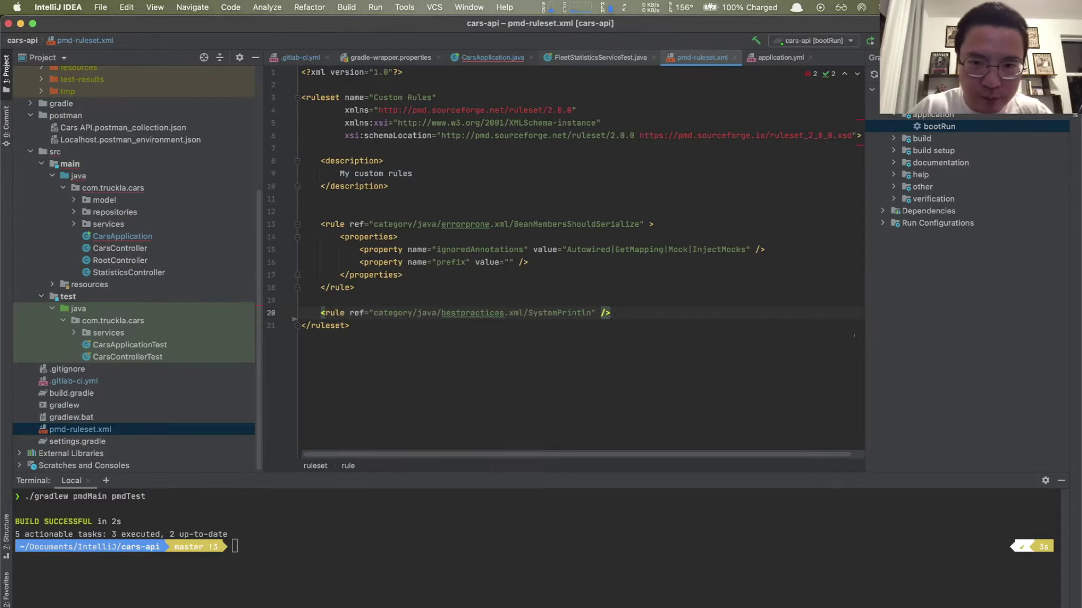
{"action": "key", "text": "super+Tab"}
{"action": "key", "text": "super+Tab"}
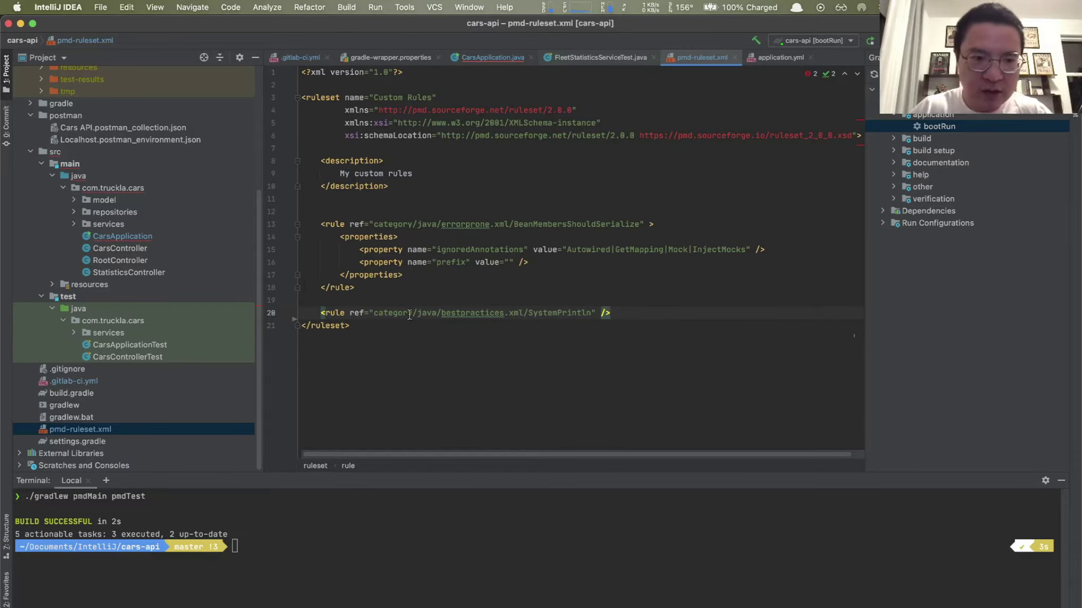
Step: Run ./gradlew pmdMain pmdTest in the IntelliJ terminal
{"action": "left_click", "coordinate": [379, 545]}
{"action": "type", "text": "A"}
{"action": "key", "text": "BackSpace"}
{"action": "type", "text": "./"}
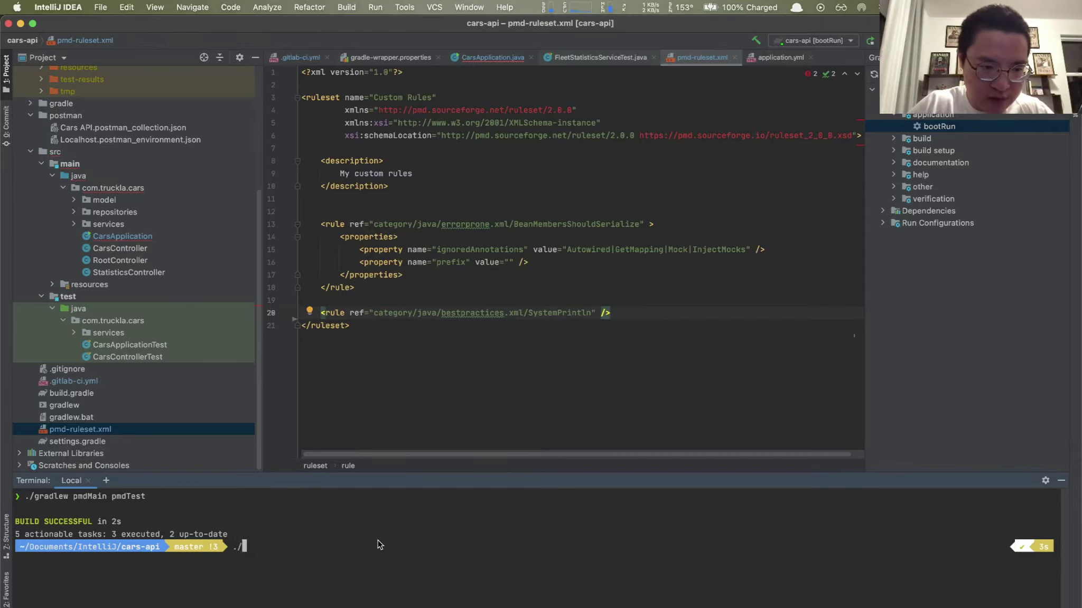
{"action": "type", "text": "gradlew"}
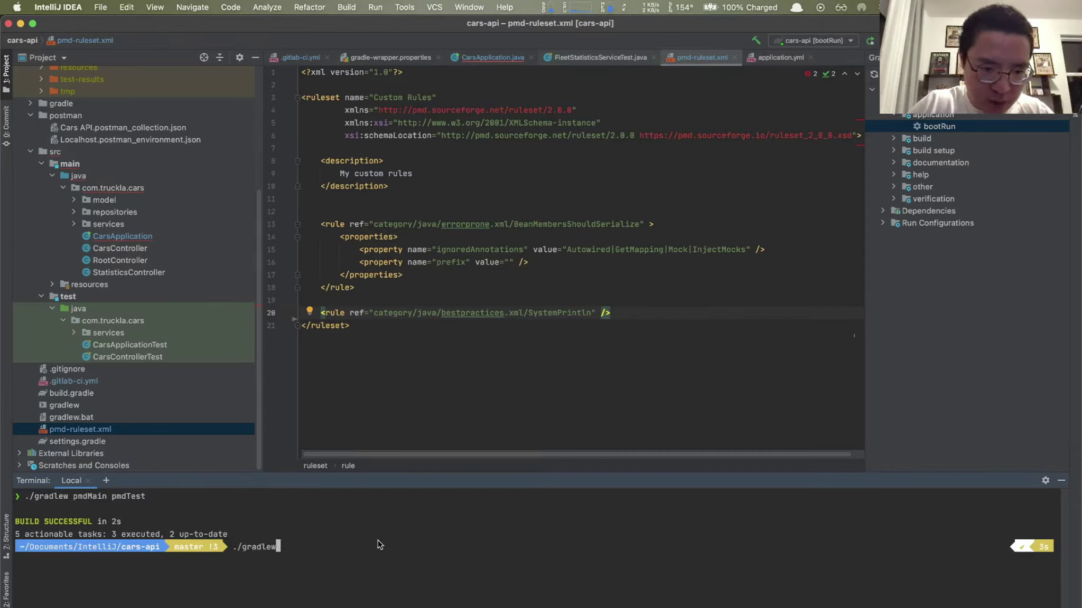
{"action": "type", "text": " pmd"}
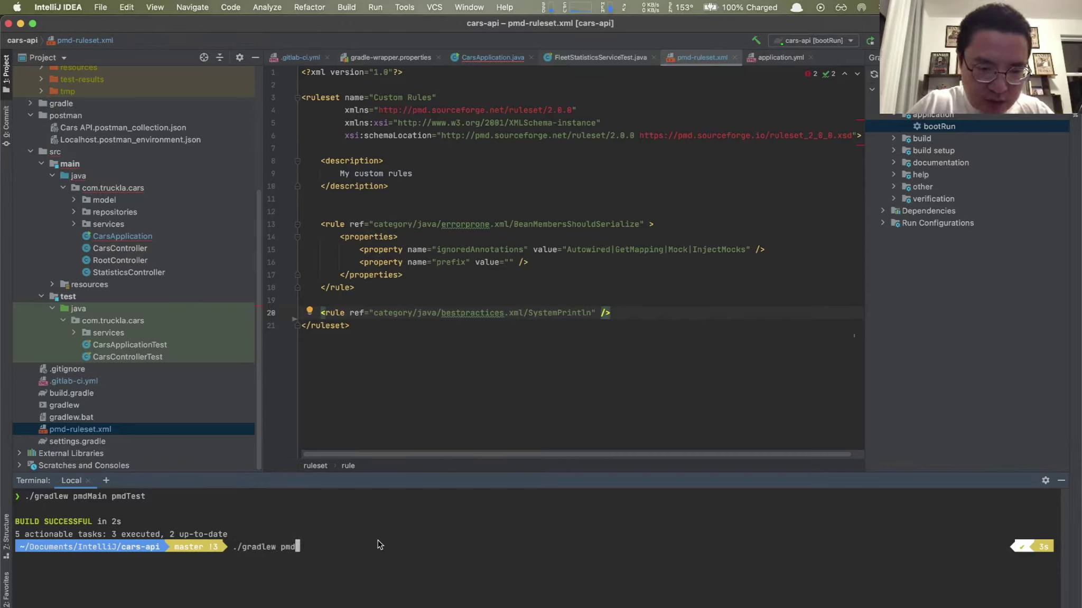
{"action": "type", "text": "Main pm"}
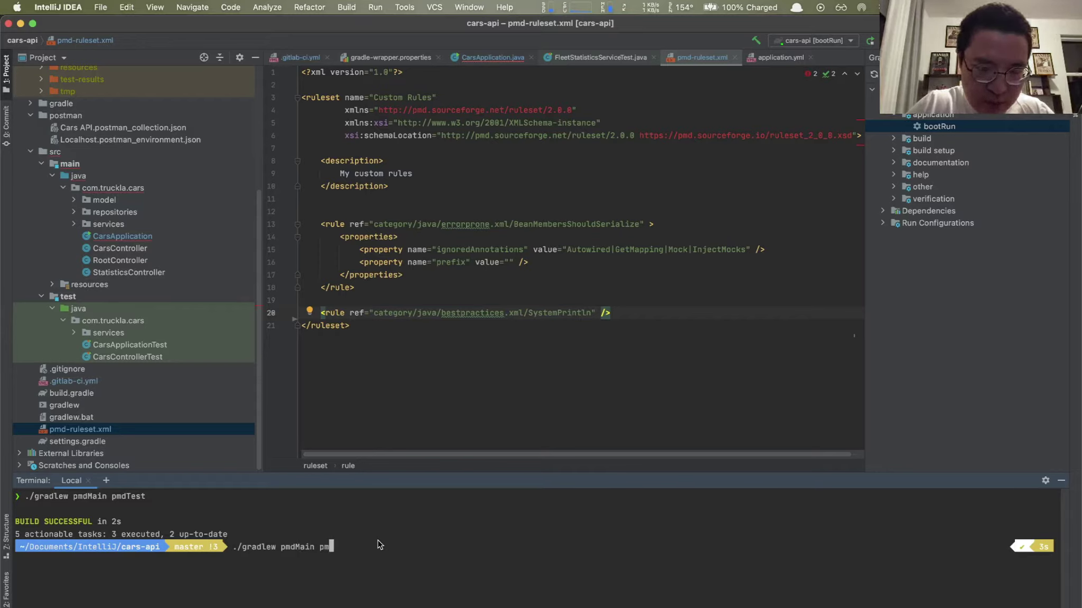
{"action": "type", "text": "dTest"}
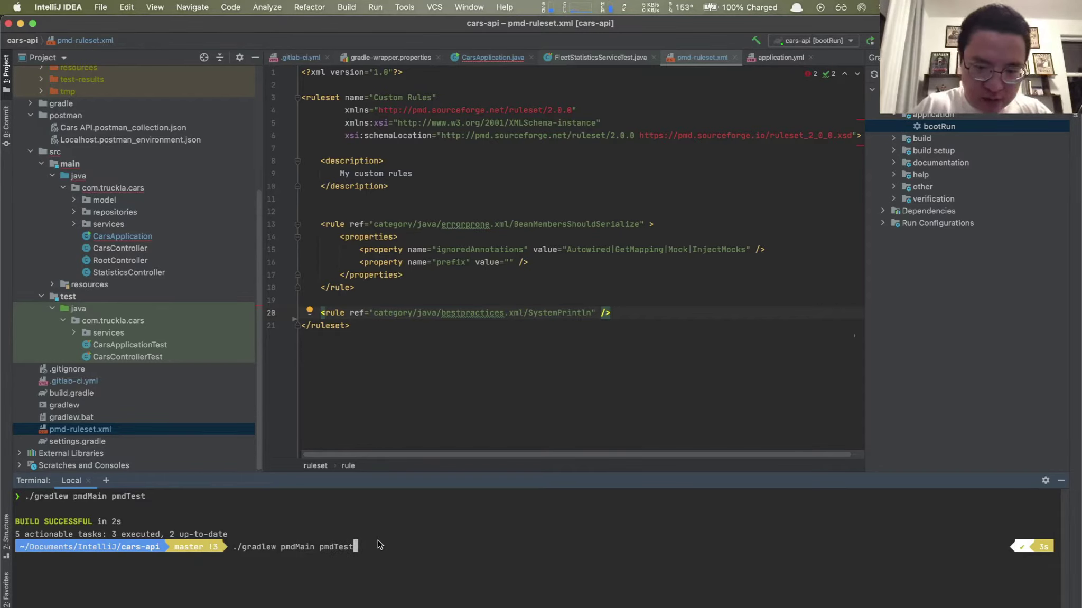
{"action": "key", "text": "Return"}
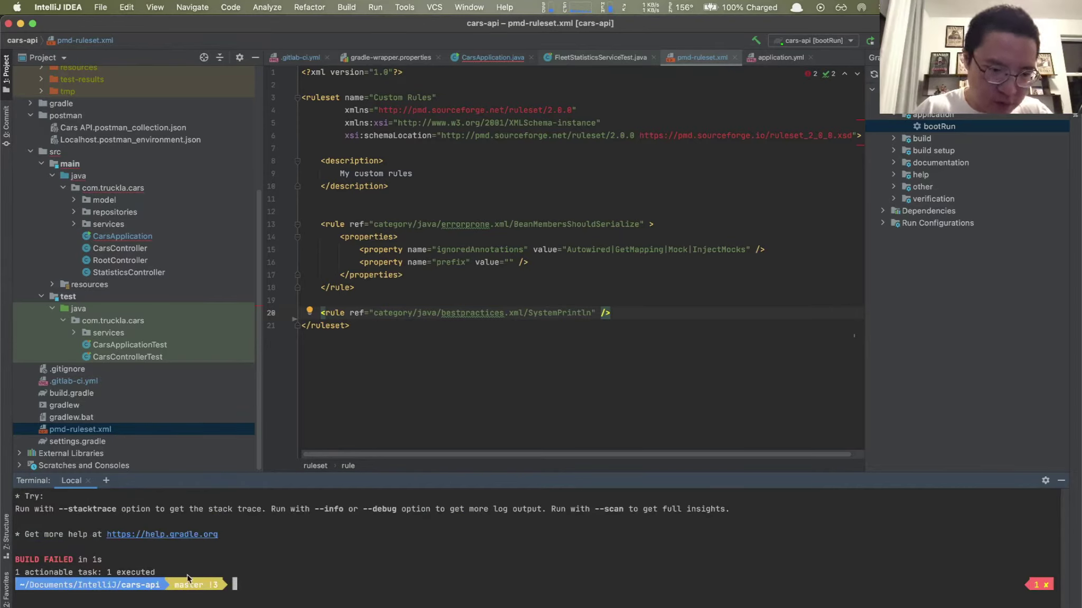
{"action": "scroll", "coordinate": [127, 570], "scroll_direction": "up", "scroll_amount": 2}
{"action": "scroll", "coordinate": [189, 580], "scroll_direction": "down", "scroll_amount": 1}
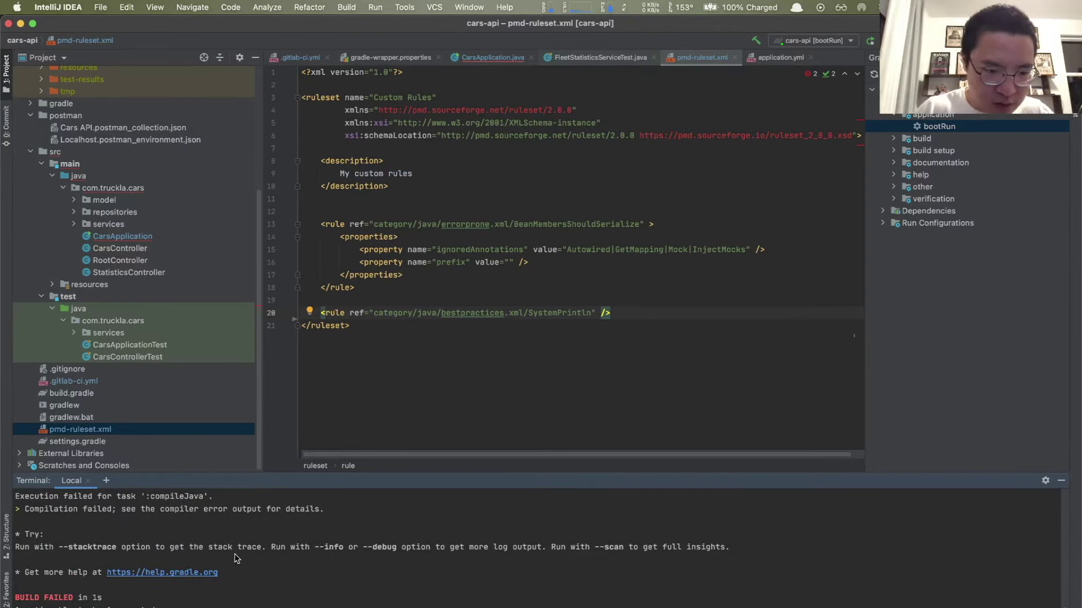
{"action": "scroll", "coordinate": [235, 558], "scroll_direction": "up", "scroll_amount": 3}
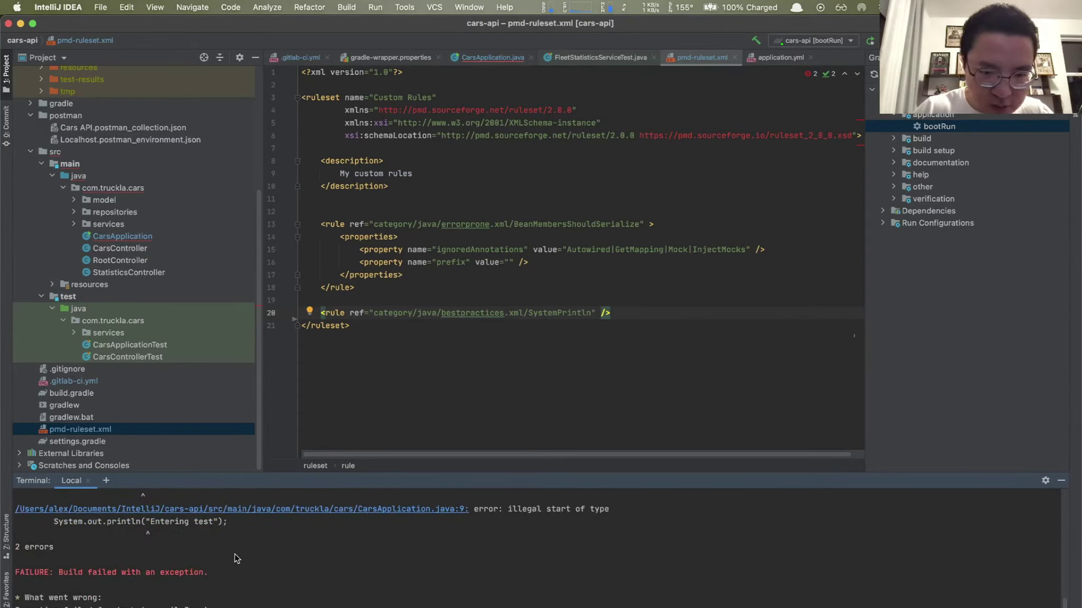
{"action": "scroll", "coordinate": [235, 558], "scroll_direction": "down", "scroll_amount": 1}
{"action": "scroll", "coordinate": [235, 559], "scroll_direction": "up", "scroll_amount": 2}
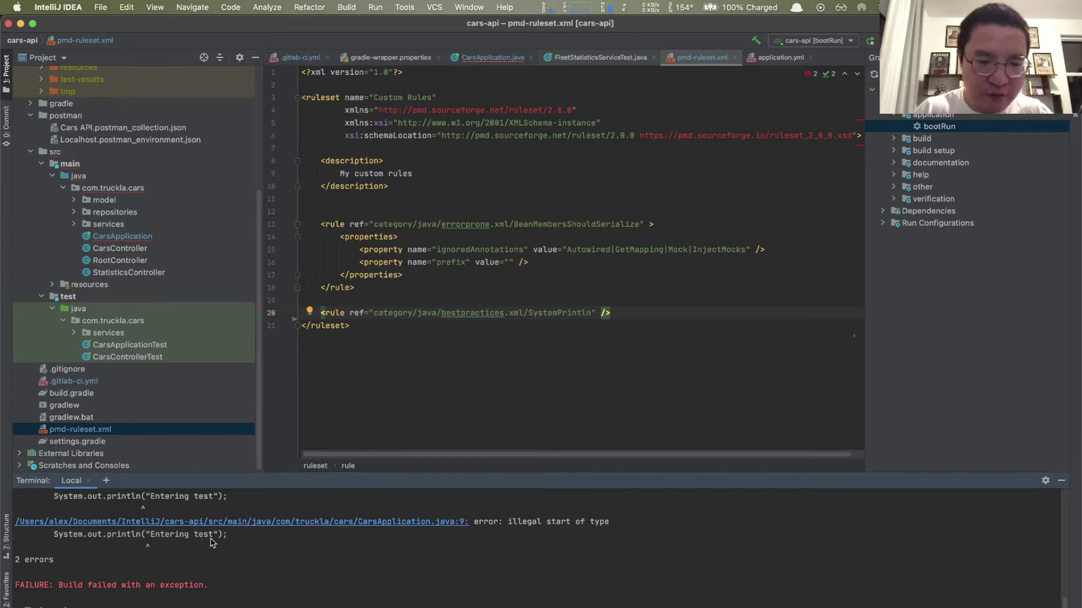
{"action": "scroll", "coordinate": [211, 542], "scroll_direction": "up", "scroll_amount": 2}
{"action": "scroll", "coordinate": [211, 543], "scroll_direction": "up", "scroll_amount": 2}
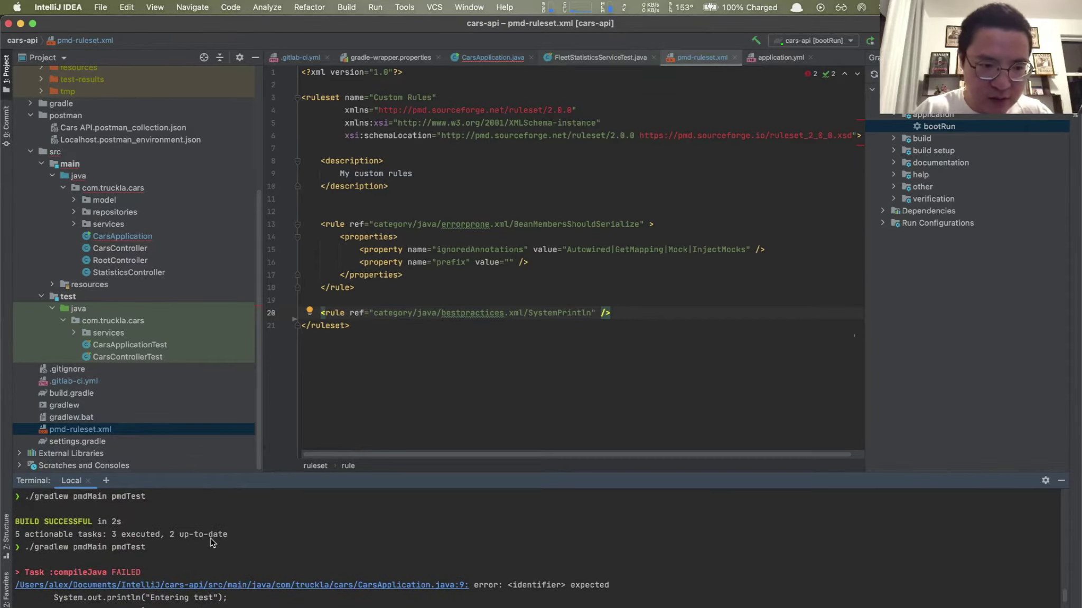
{"action": "scroll", "coordinate": [211, 543], "scroll_direction": "down", "scroll_amount": 4}
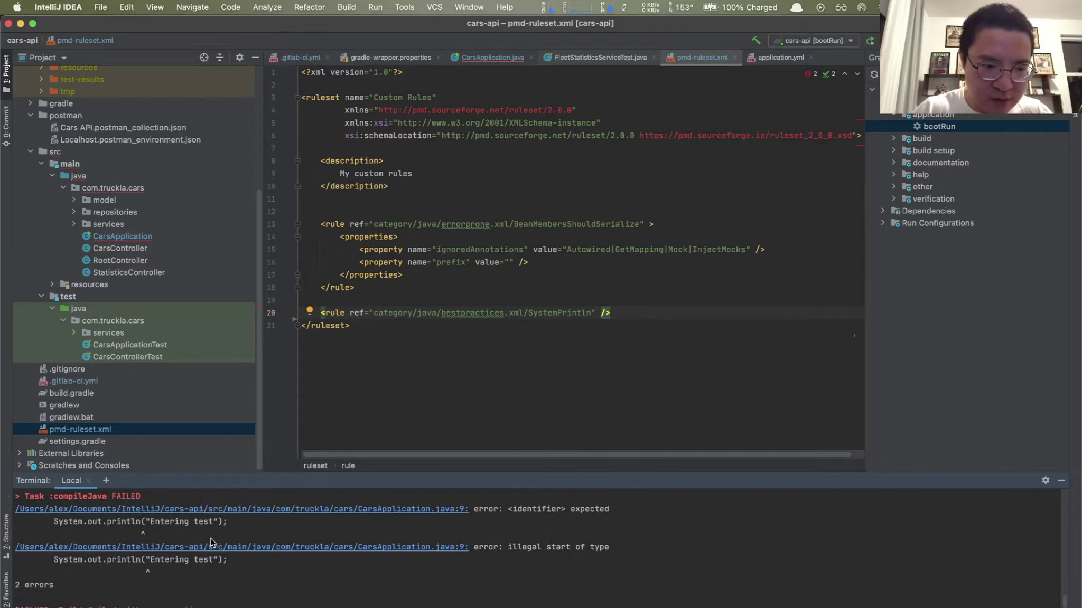
{"action": "scroll", "coordinate": [211, 542], "scroll_direction": "down", "scroll_amount": 5}
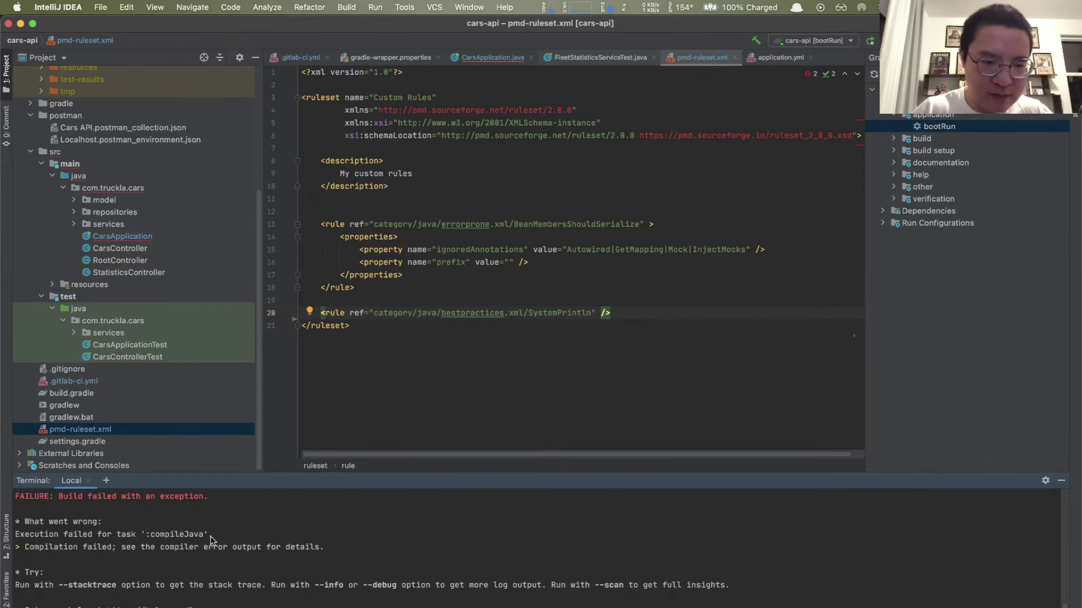
{"action": "scroll", "coordinate": [210, 540], "scroll_direction": "down", "scroll_amount": 5}
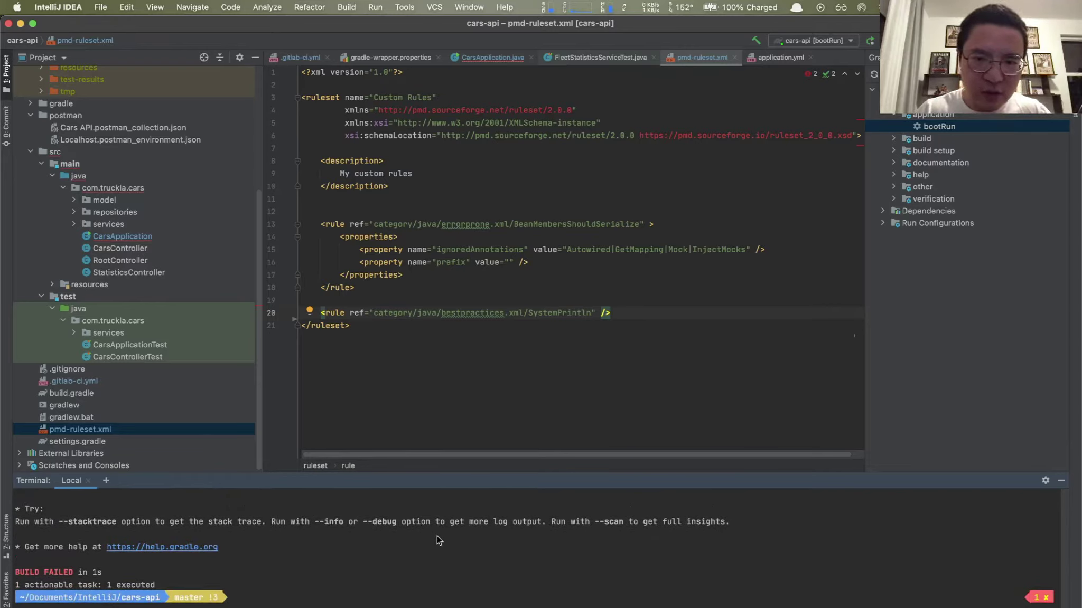
{"action": "scroll", "coordinate": [436, 540], "scroll_direction": "up", "scroll_amount": 1}
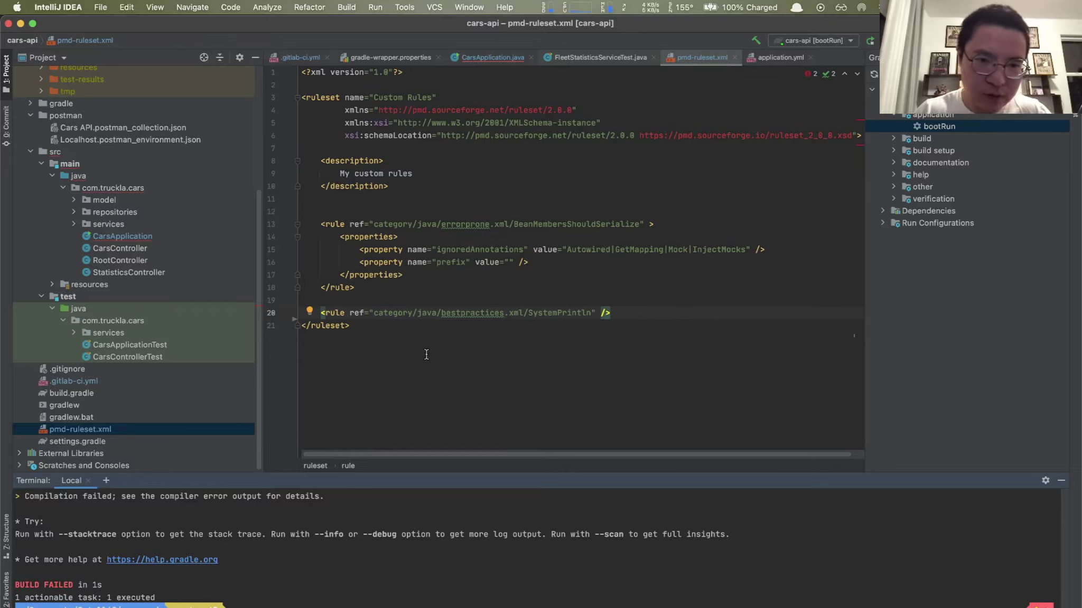
{"action": "scroll", "coordinate": [382, 530], "scroll_direction": "up", "scroll_amount": 1}
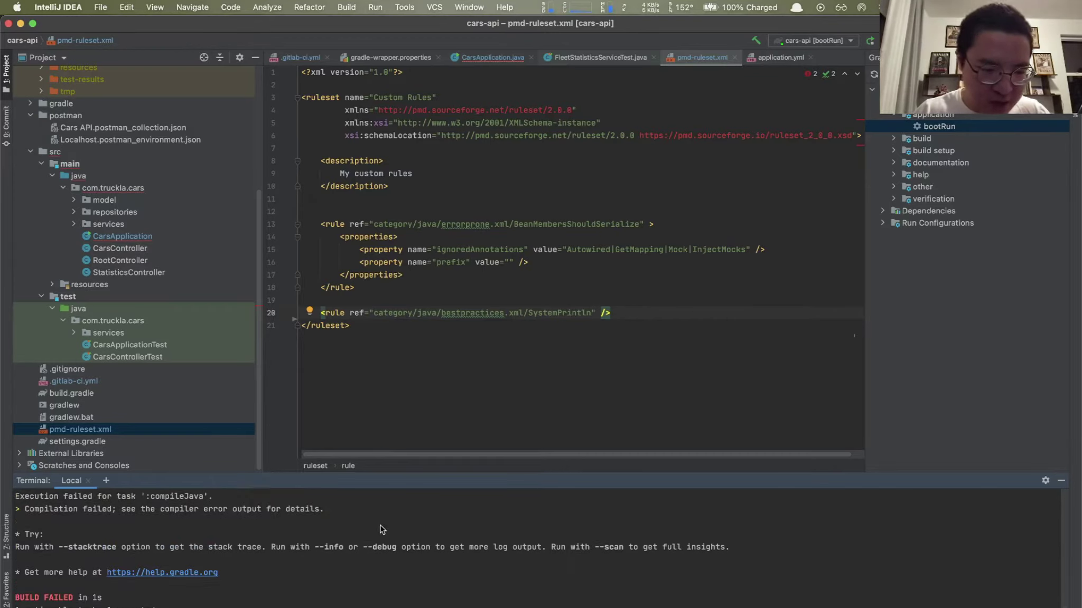
{"action": "scroll", "coordinate": [382, 530], "scroll_direction": "up", "scroll_amount": 6}
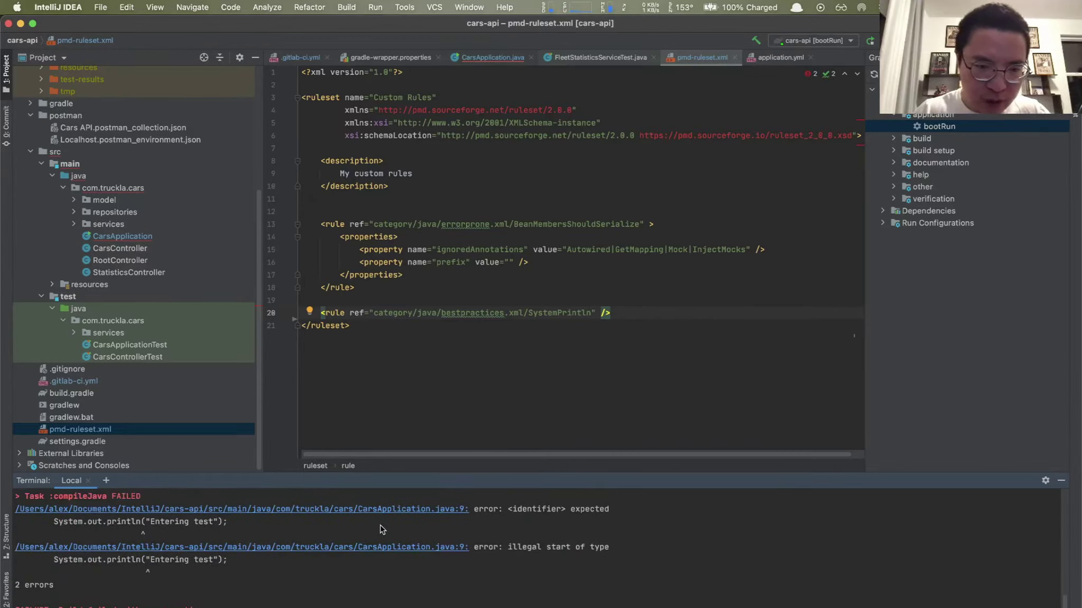
{"action": "scroll", "coordinate": [382, 530], "scroll_direction": "down", "scroll_amount": 7}
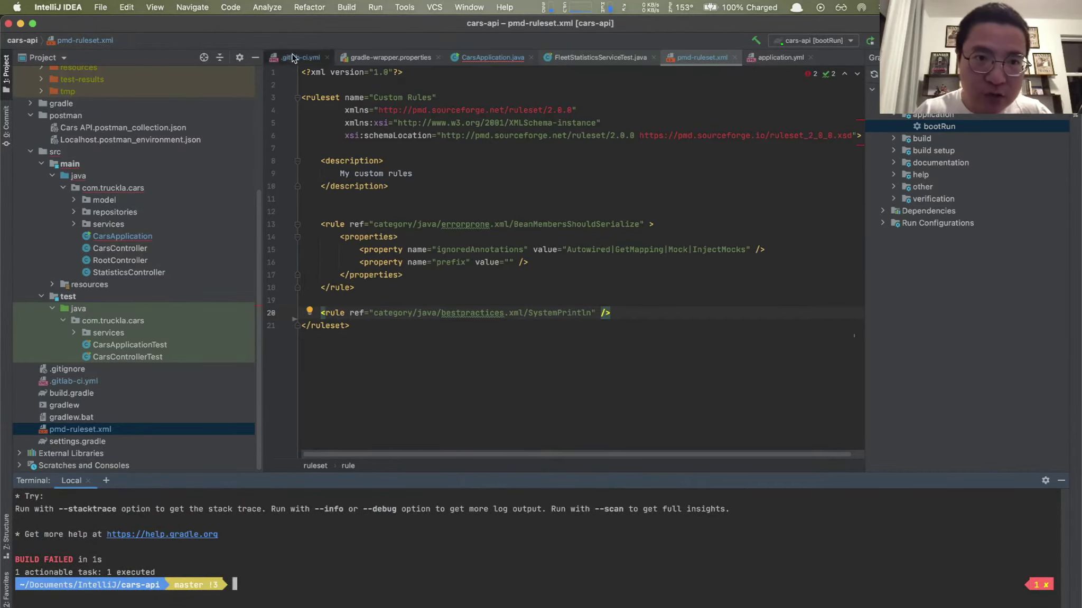
Step: Highlight the code quality job definition in .gitlab-ci.yml
{"action": "left_click", "coordinate": [292, 57]}
{"action": "left_click", "coordinate": [478, 413]}
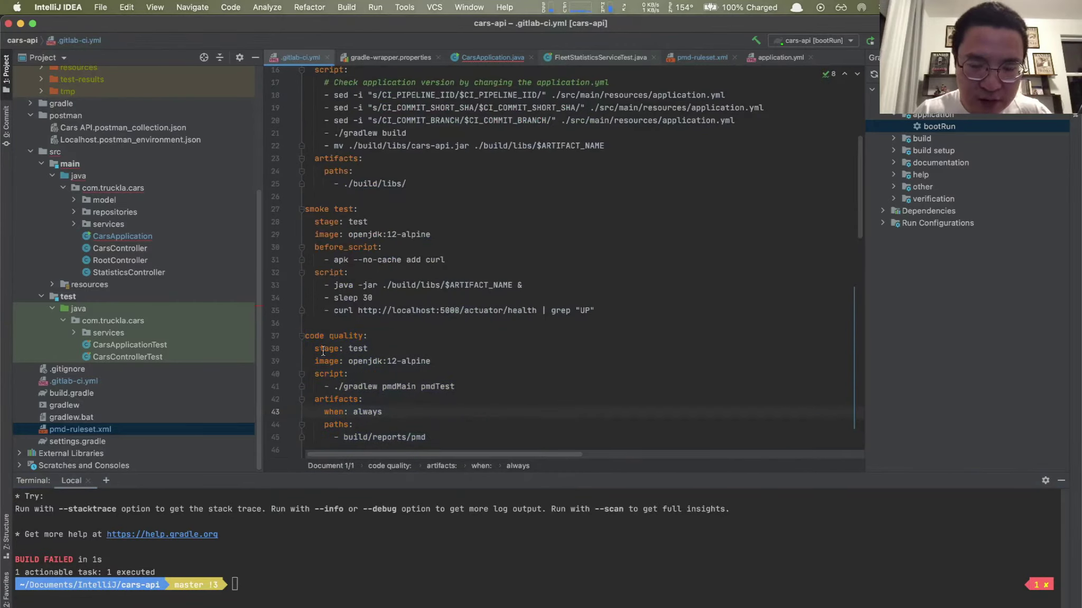
{"action": "left_click_drag", "start_coordinate": [306, 336], "coordinate": [364, 400]}
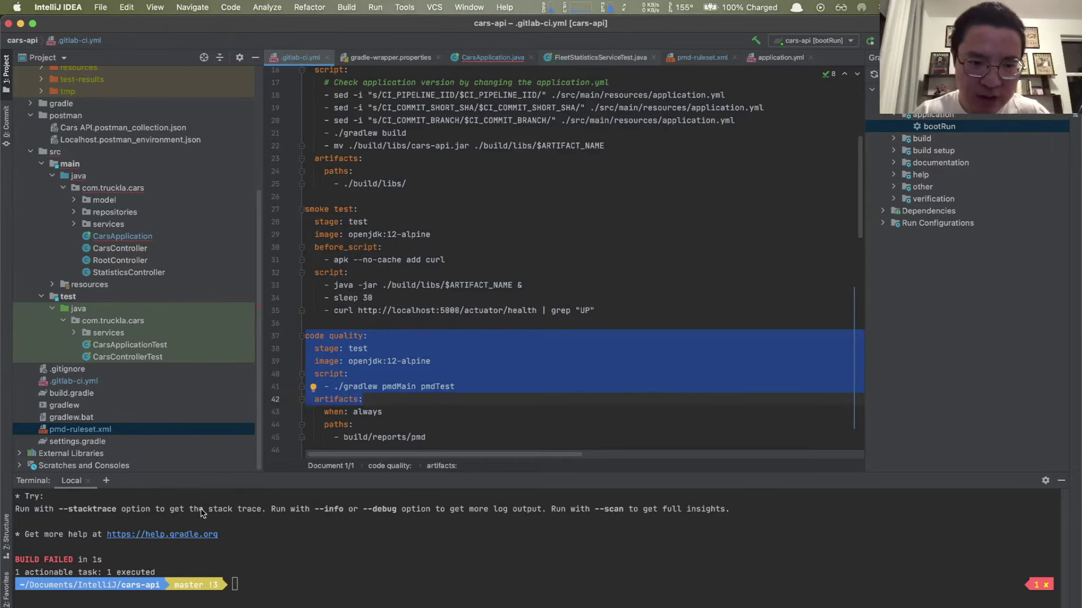
{"action": "scroll", "coordinate": [397, 377], "scroll_direction": "down", "scroll_amount": 3}
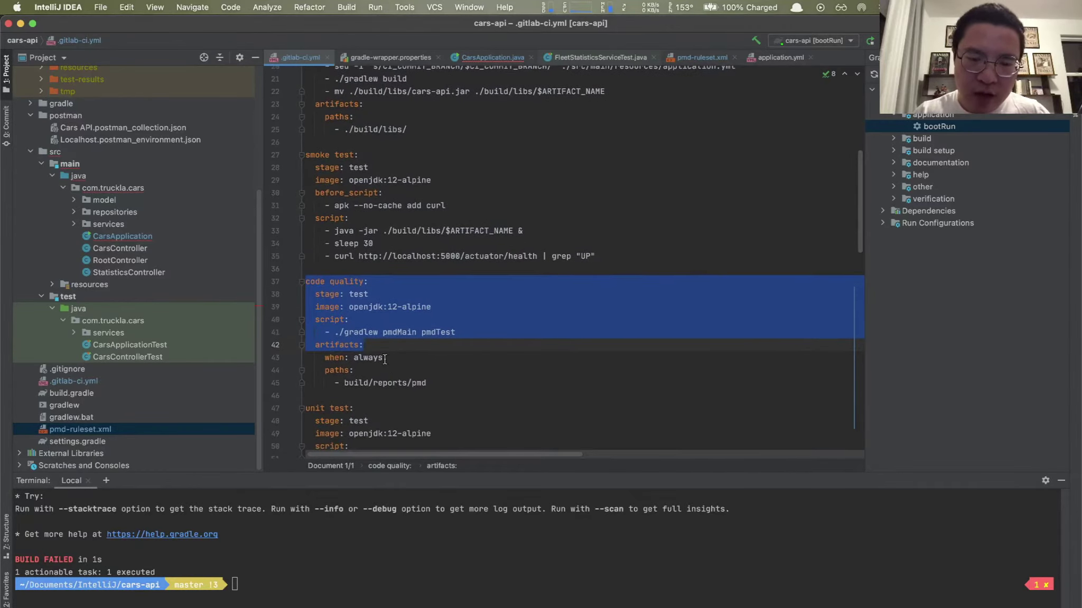
{"action": "scroll", "coordinate": [402, 351], "scroll_direction": "up", "scroll_amount": 2}
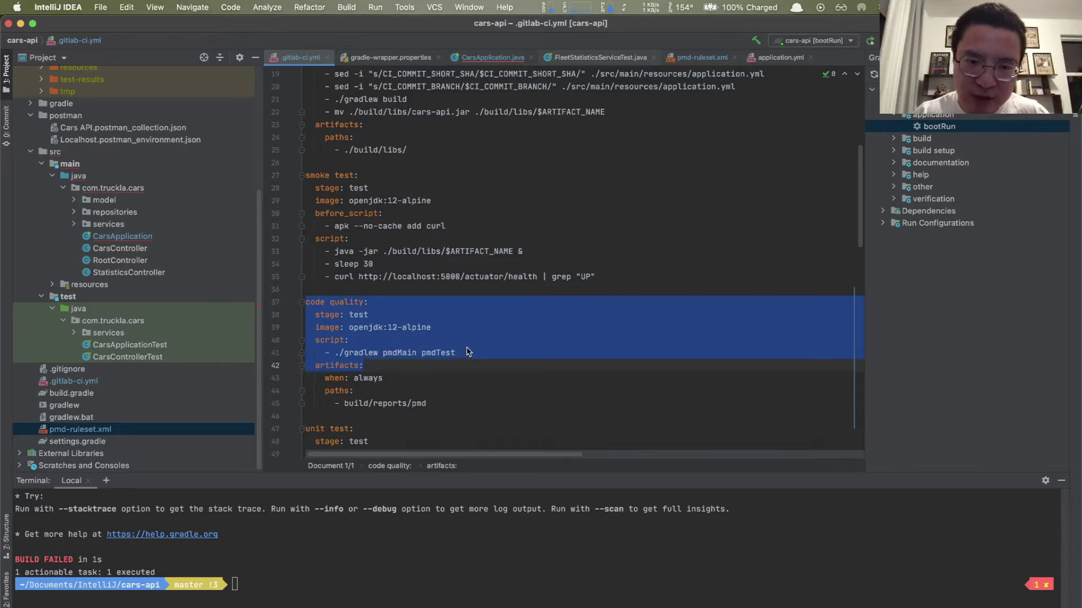
Step: Highlight the job's build/reports/pmd artifacts path
{"action": "left_click_drag", "start_coordinate": [345, 405], "coordinate": [426, 404]}
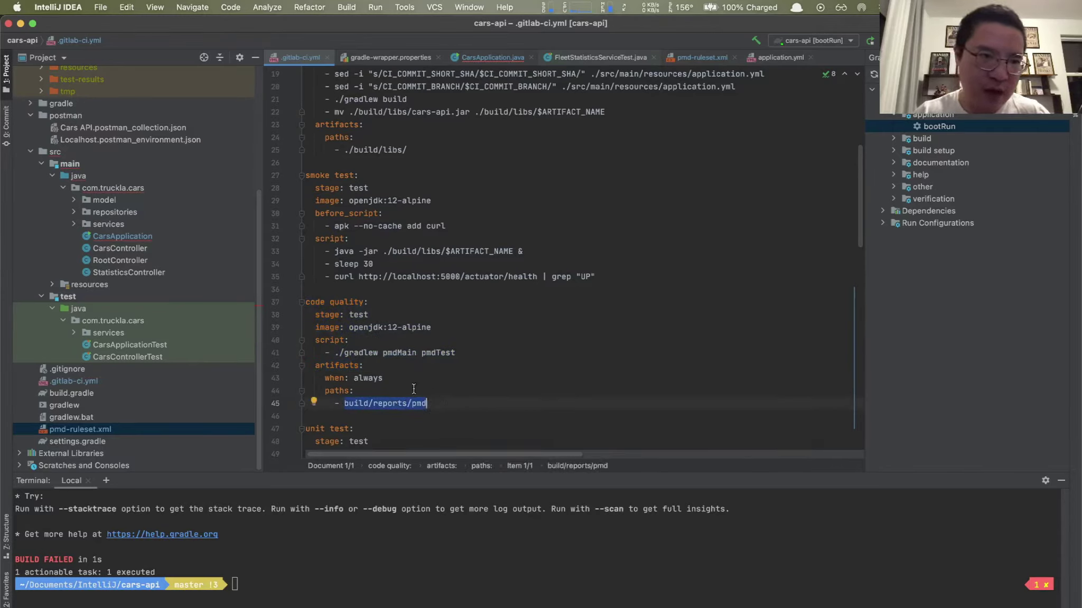
{"action": "scroll", "coordinate": [97, 137], "scroll_direction": "up", "scroll_amount": 5}
{"action": "scroll", "coordinate": [97, 136], "scroll_direction": "up", "scroll_amount": 1}
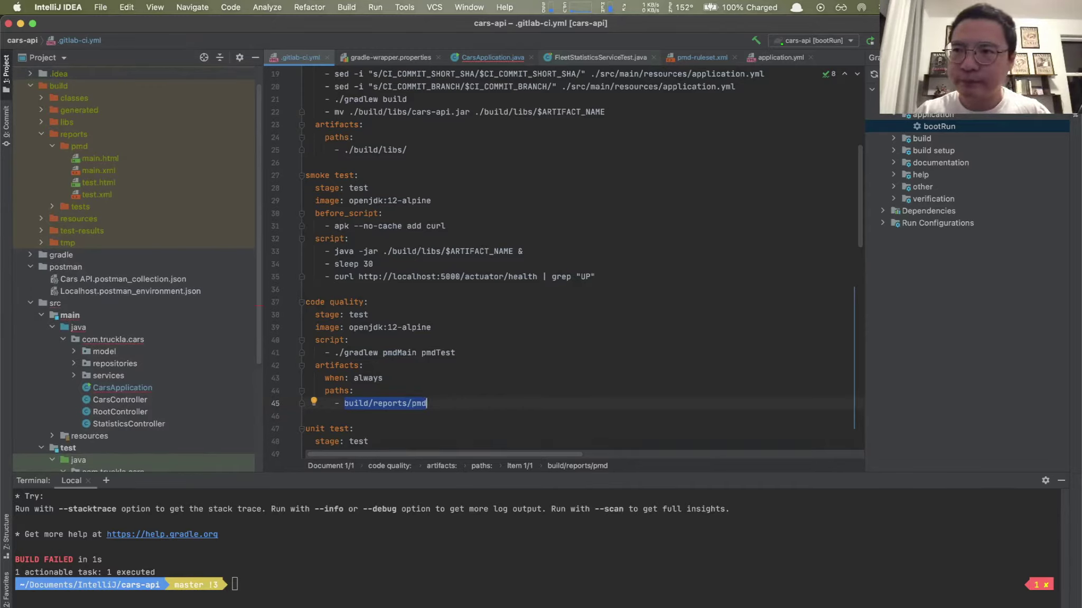
{"action": "scroll", "coordinate": [629, 259], "scroll_direction": "down", "scroll_amount": 5}
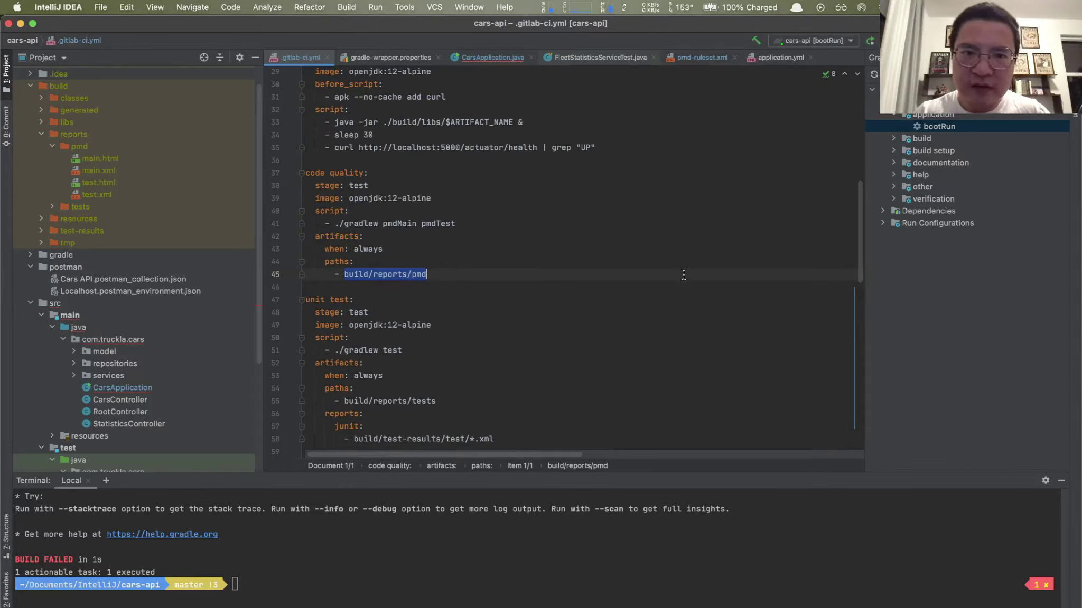
{"action": "scroll", "coordinate": [589, 181], "scroll_direction": "up", "scroll_amount": 4}
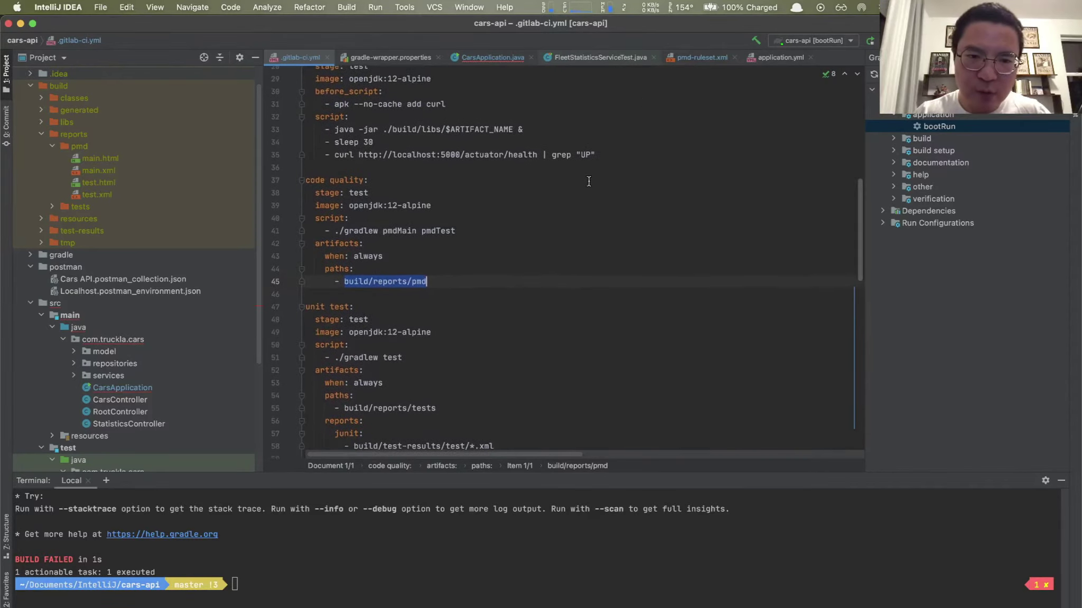
{"action": "scroll", "coordinate": [589, 182], "scroll_direction": "up", "scroll_amount": 2}
{"action": "scroll", "coordinate": [588, 181], "scroll_direction": "down", "scroll_amount": 5}
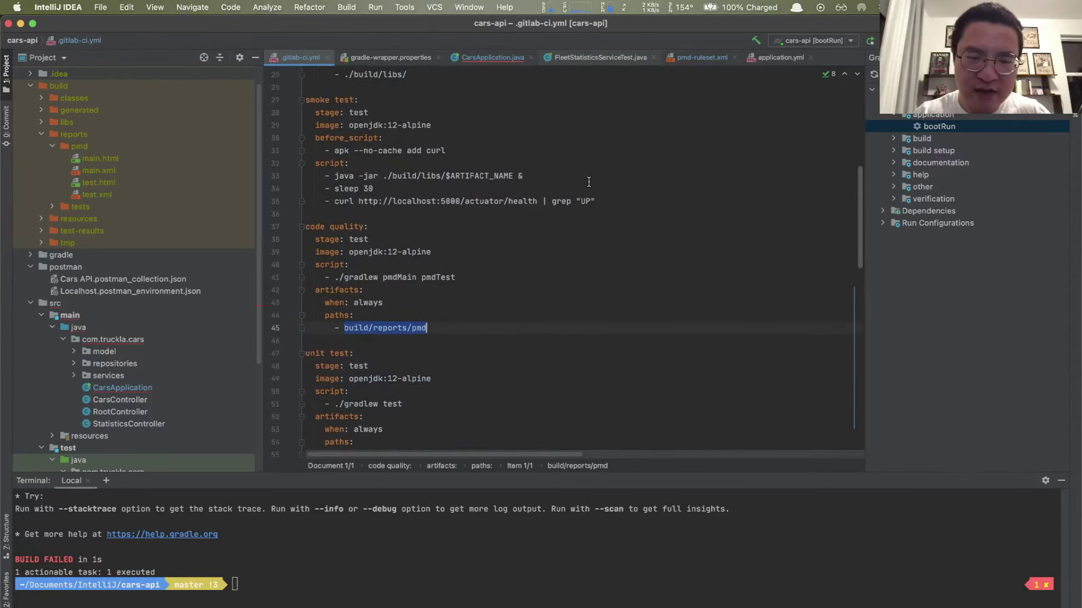
{"action": "scroll", "coordinate": [588, 181], "scroll_direction": "down", "scroll_amount": 2}
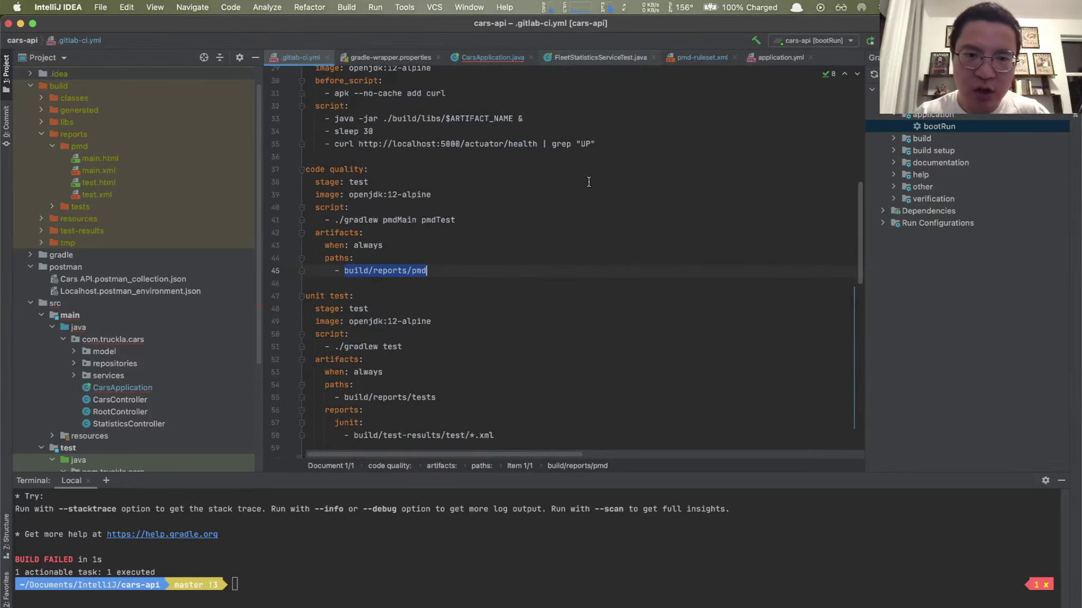
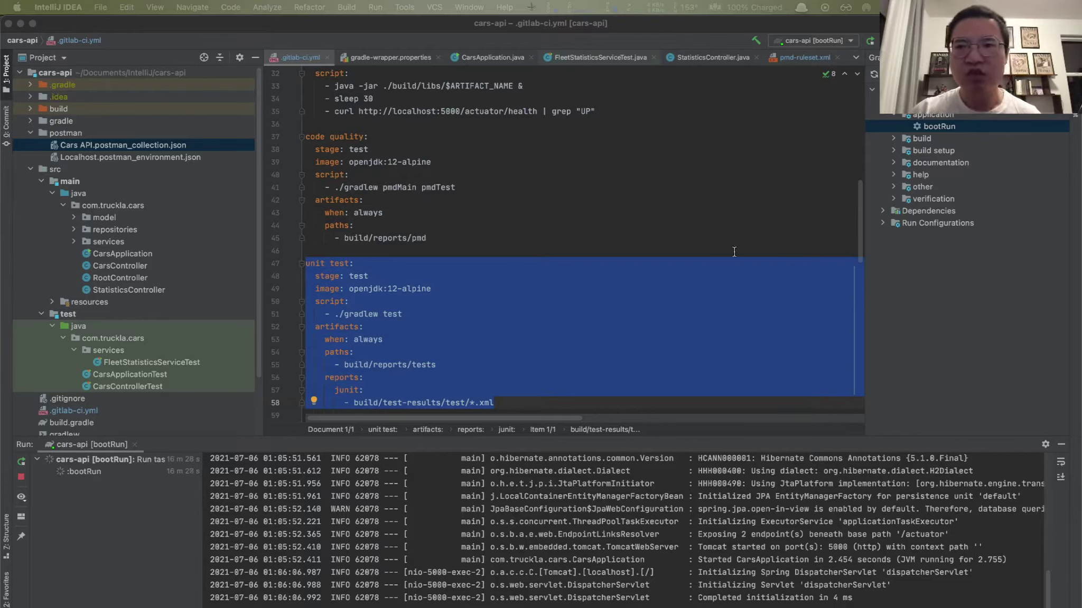
Step: Clear the unit test job selection in .gitlab-ci.yml and launch Postman via Alfred with 'po'
{"action": "left_click", "coordinate": [474, 213]}
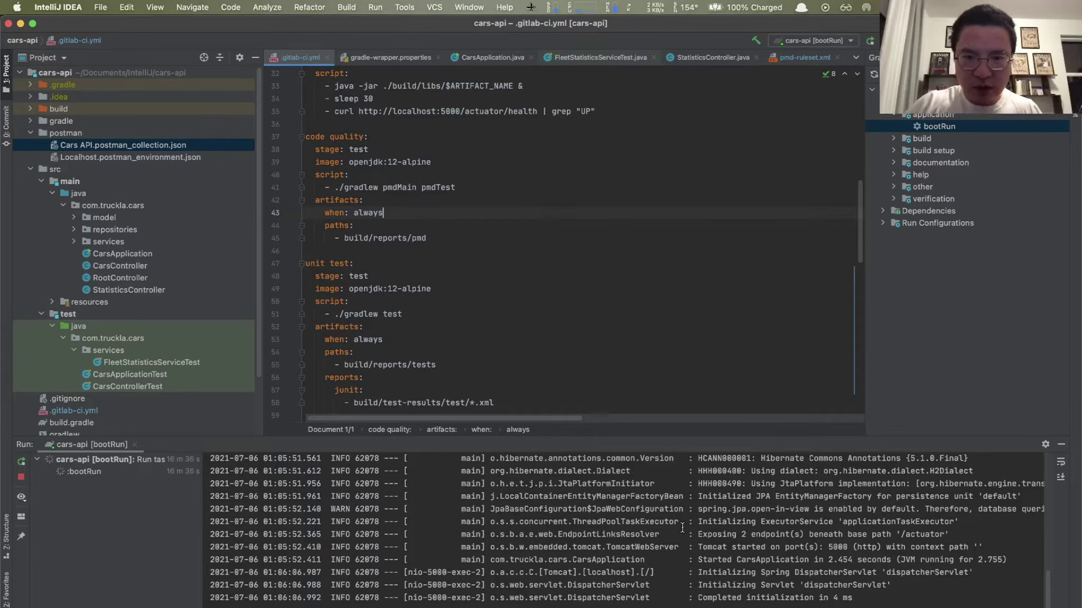
{"action": "type", "text": "v"}
{"action": "key", "text": "BackSpace"}
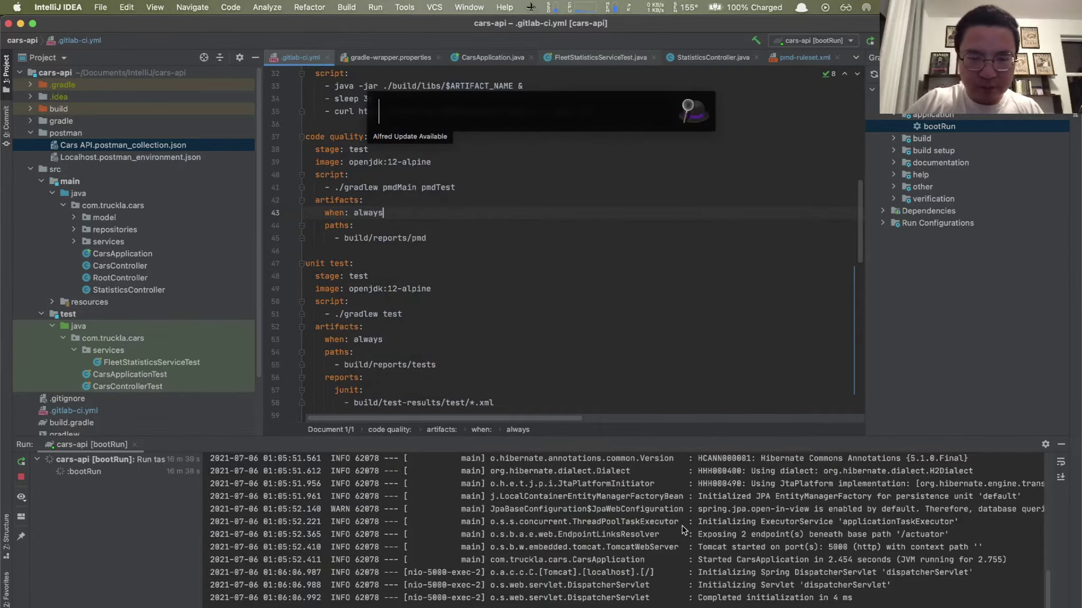
{"action": "type", "text": "po"}
{"action": "key", "text": "Return"}
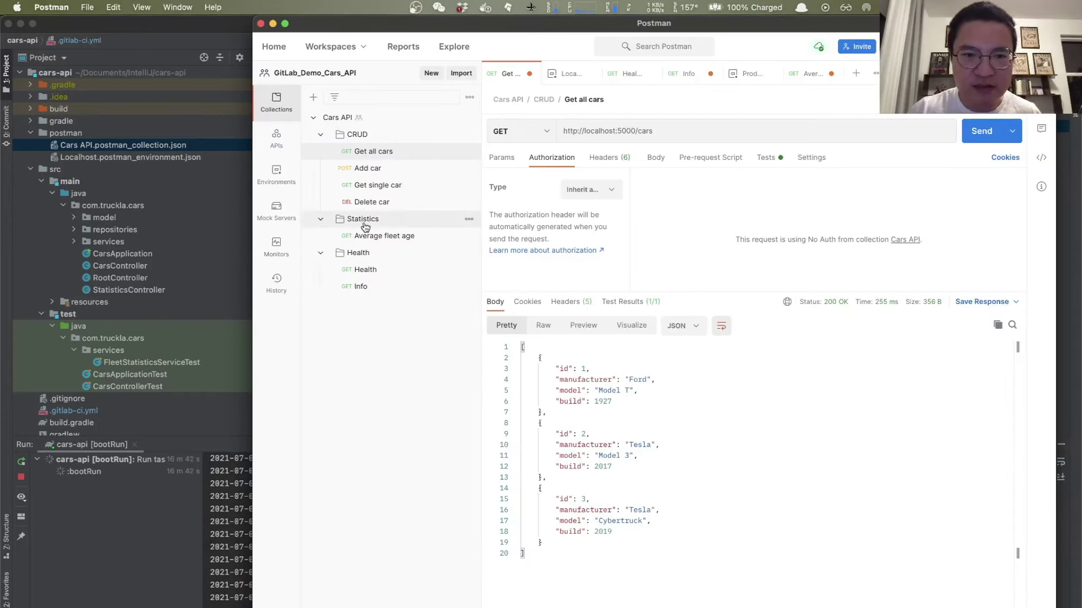
Step: Re-send the Average fleet age request (3 vehicles, age 32.33) and return to IntelliJ IDEA
{"action": "left_click", "coordinate": [394, 243]}
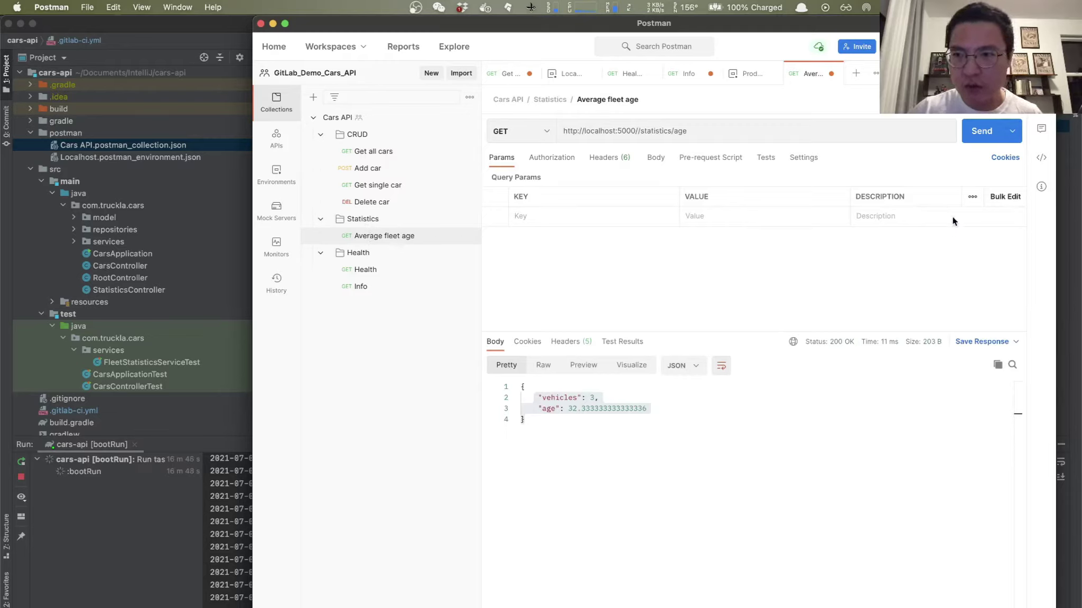
{"action": "left_click", "coordinate": [982, 131]}
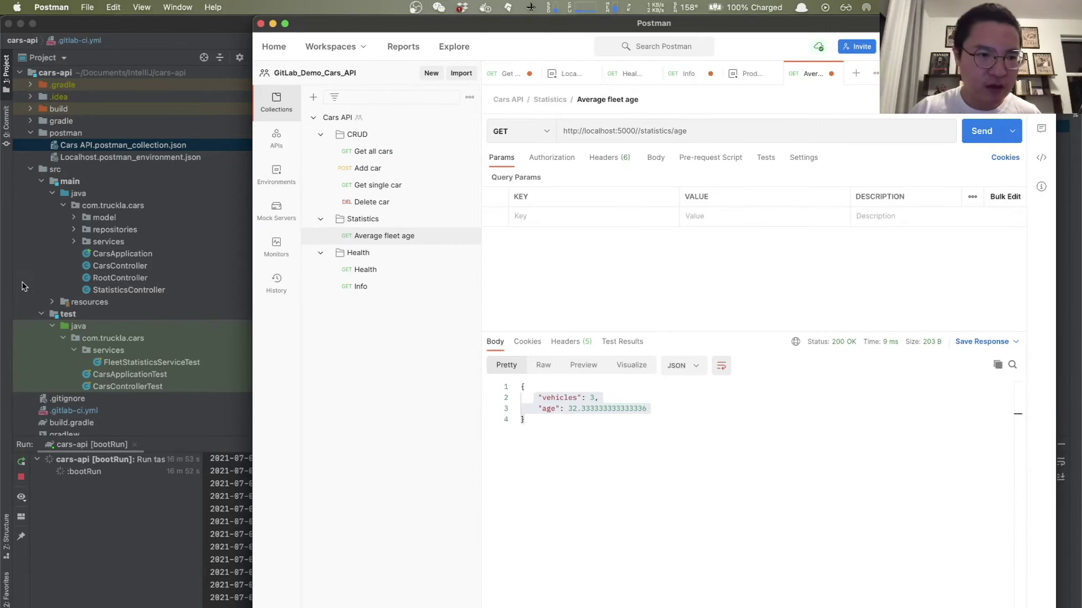
{"action": "left_click", "coordinate": [137, 265]}
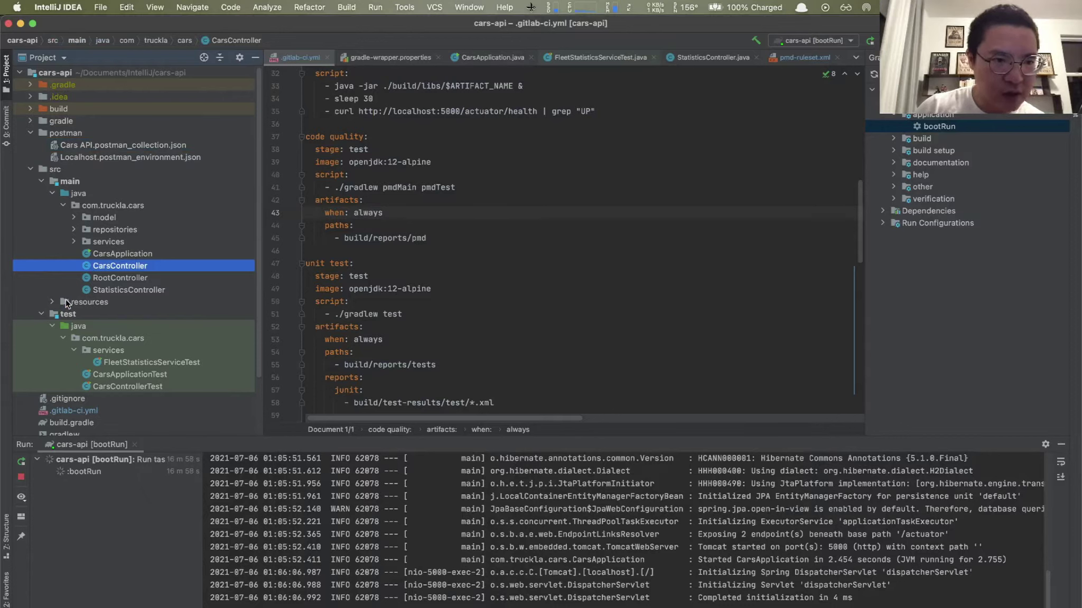
Step: Open StatisticsController.java, then re-send the Get all cars request in Postman
{"action": "left_click", "coordinate": [117, 292]}
{"action": "double_click", "coordinate": [116, 295]}
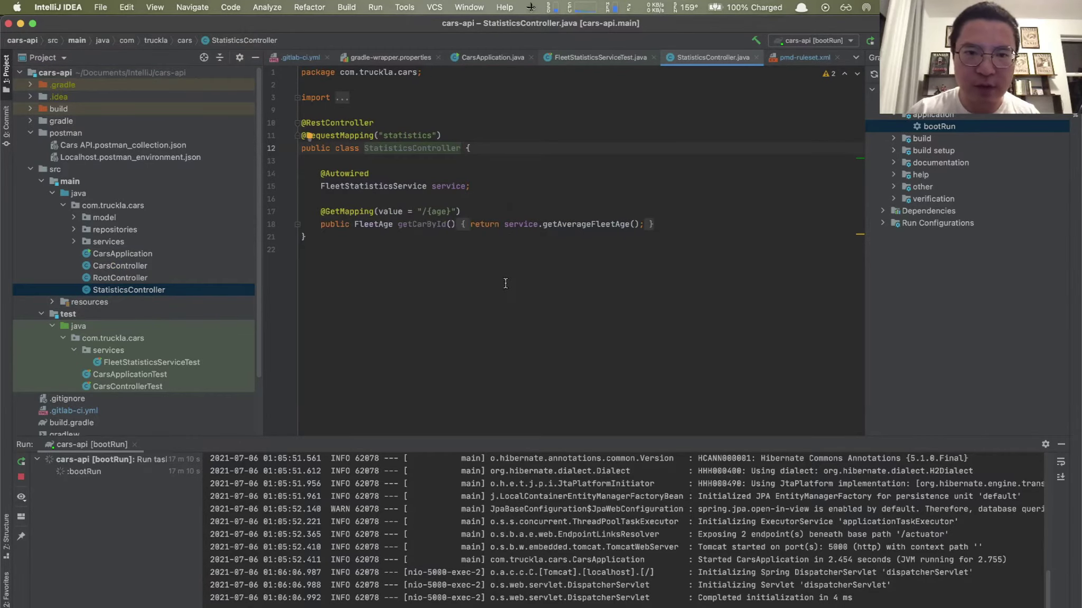
{"action": "key", "text": "super+Tab"}
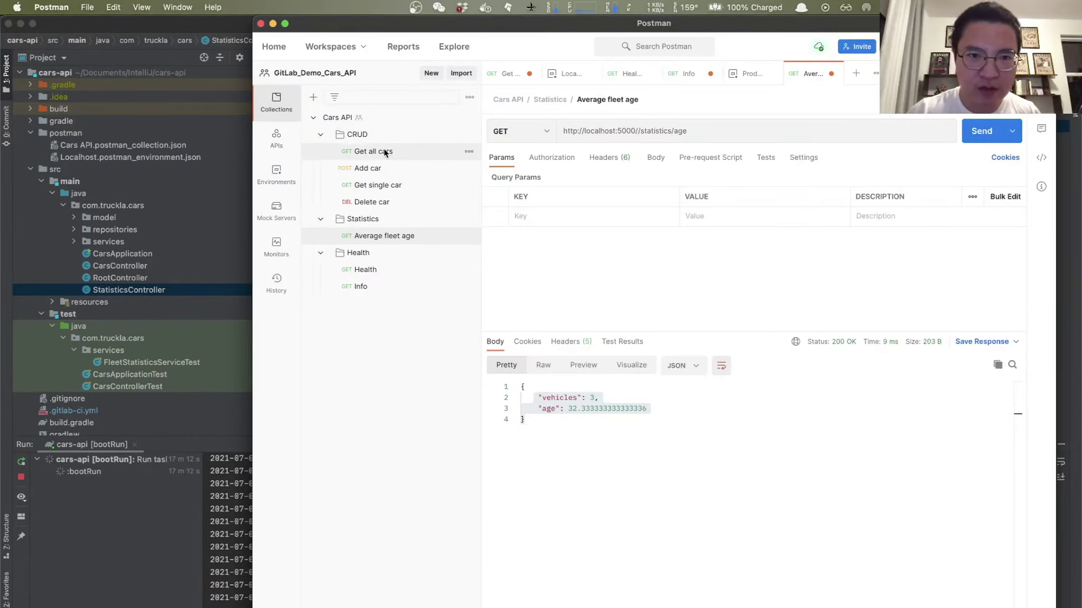
{"action": "left_click", "coordinate": [387, 152]}
{"action": "left_click", "coordinate": [980, 131]}
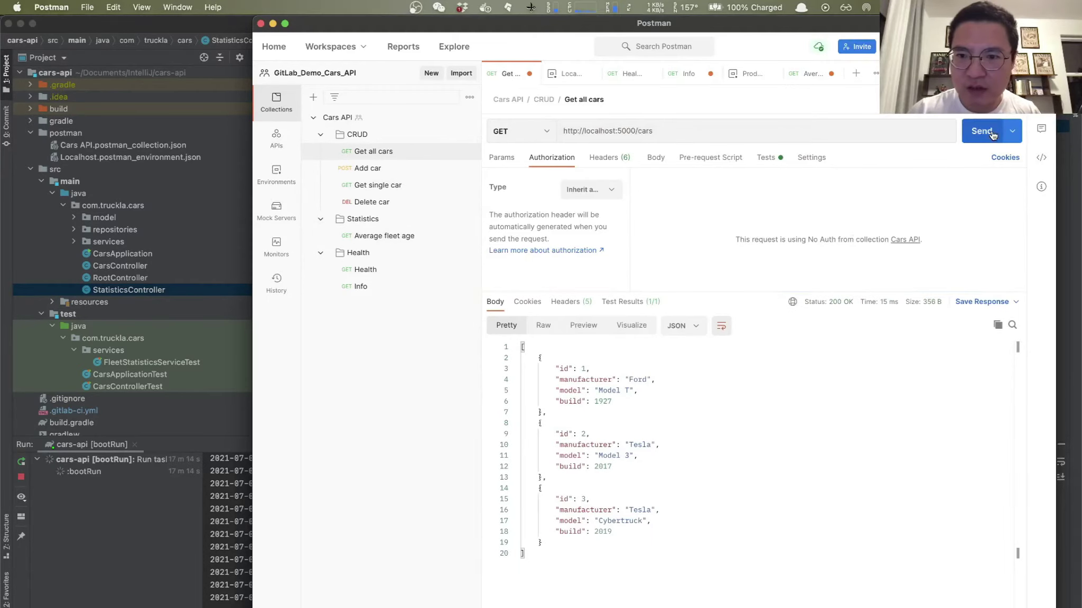
Step: Compare the StatisticsController code with the car list returned in Postman
{"action": "key", "text": "super+Tab"}
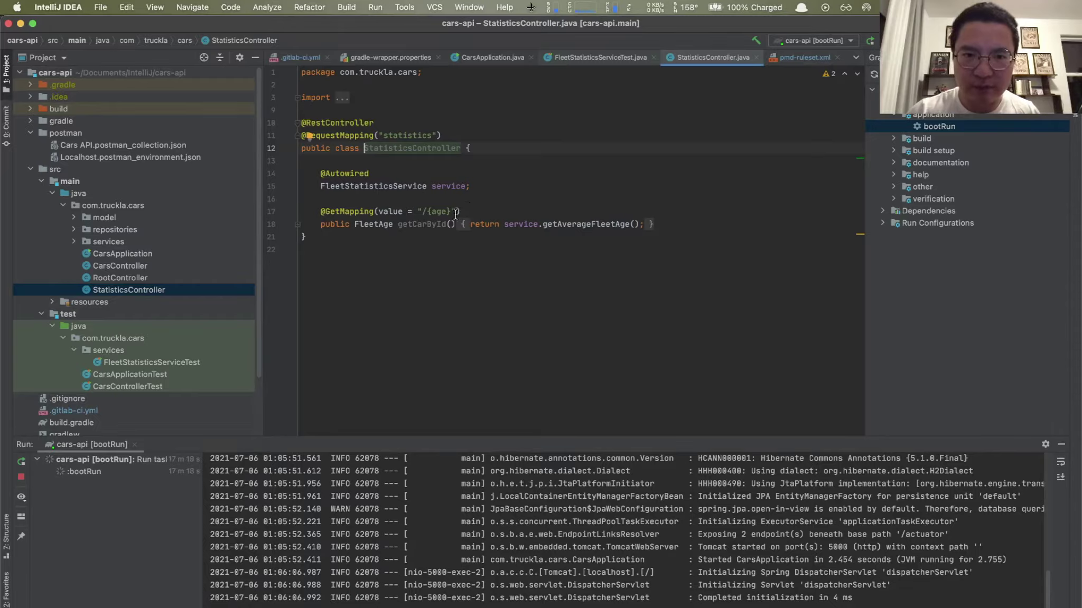
{"action": "key", "text": "super+Tab"}
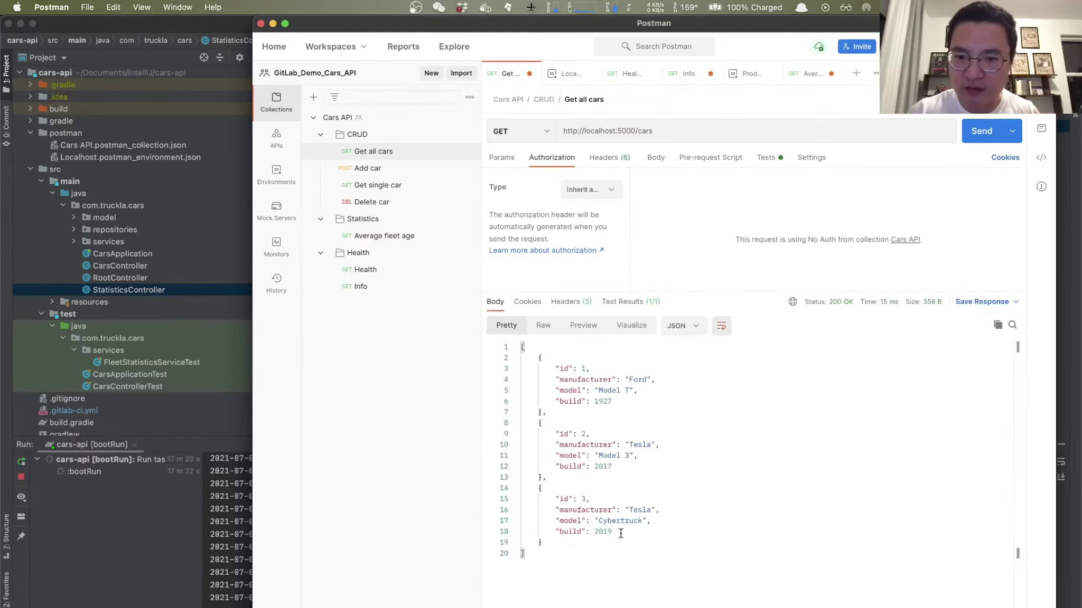
{"action": "key", "text": "super+Tab"}
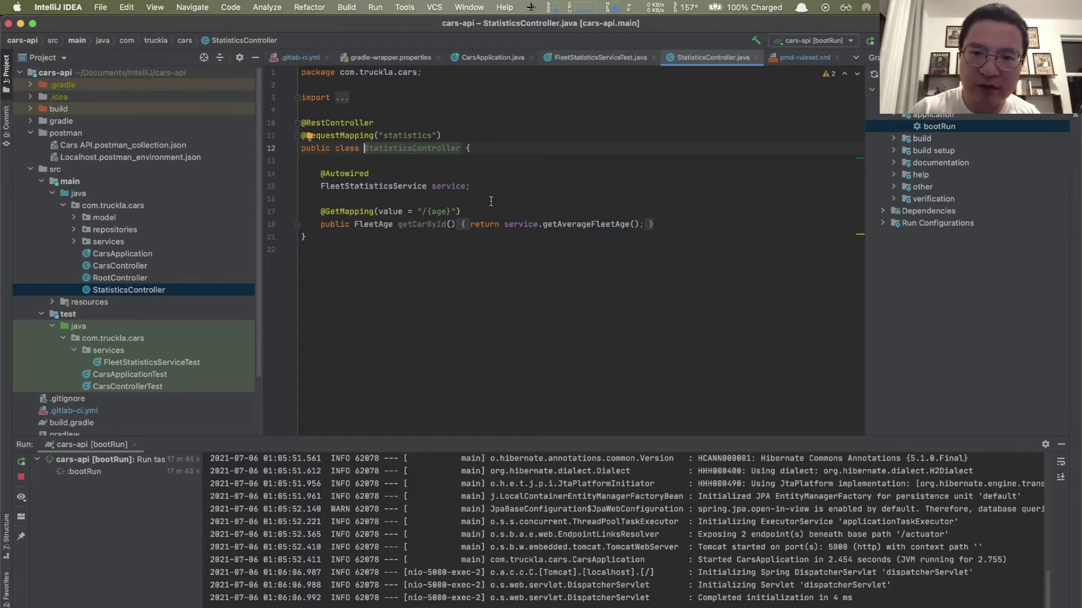
{"action": "mouse_move", "coordinate": [574, 225]}
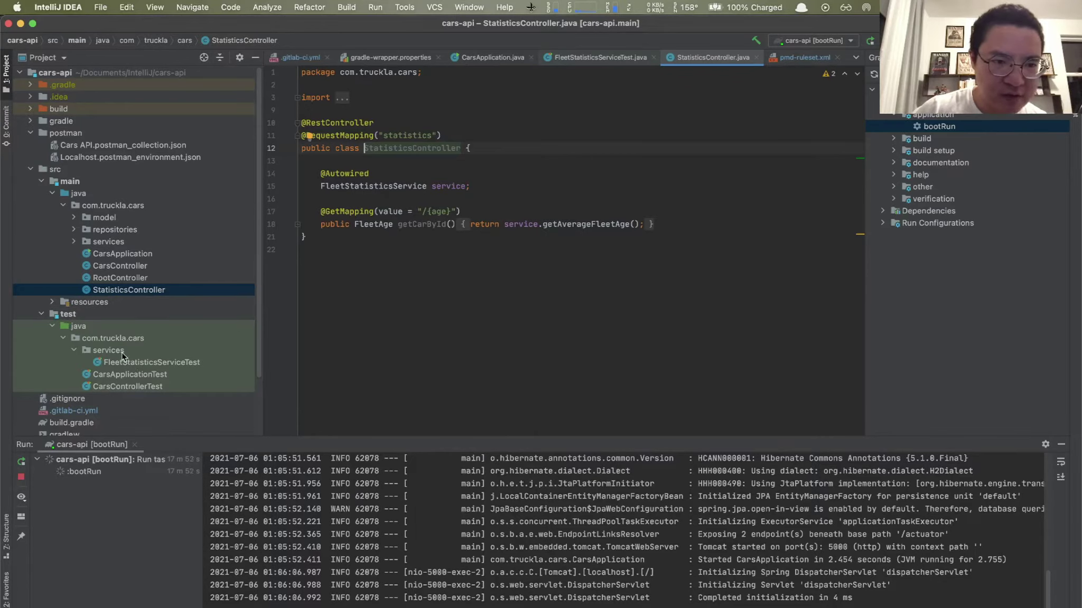
Step: Open and review FleetStatisticsServiceTest.java, then stop the running cars-api bootRun application
{"action": "left_click", "coordinate": [129, 368]}
{"action": "double_click", "coordinate": [129, 368]}
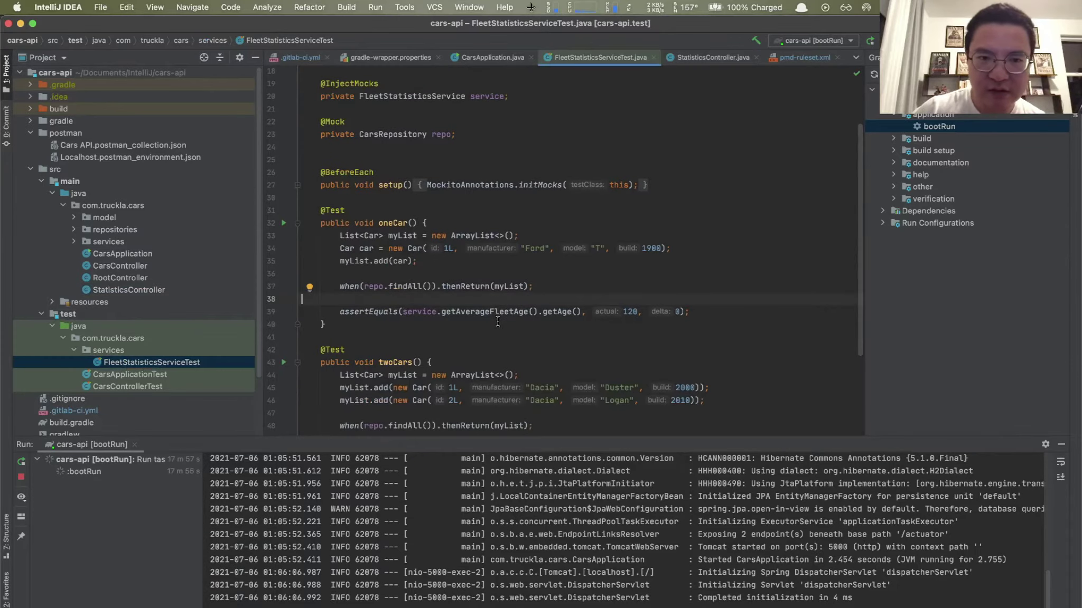
{"action": "scroll", "coordinate": [498, 322], "scroll_direction": "down", "scroll_amount": 2}
{"action": "scroll", "coordinate": [433, 297], "scroll_direction": "up", "scroll_amount": 2}
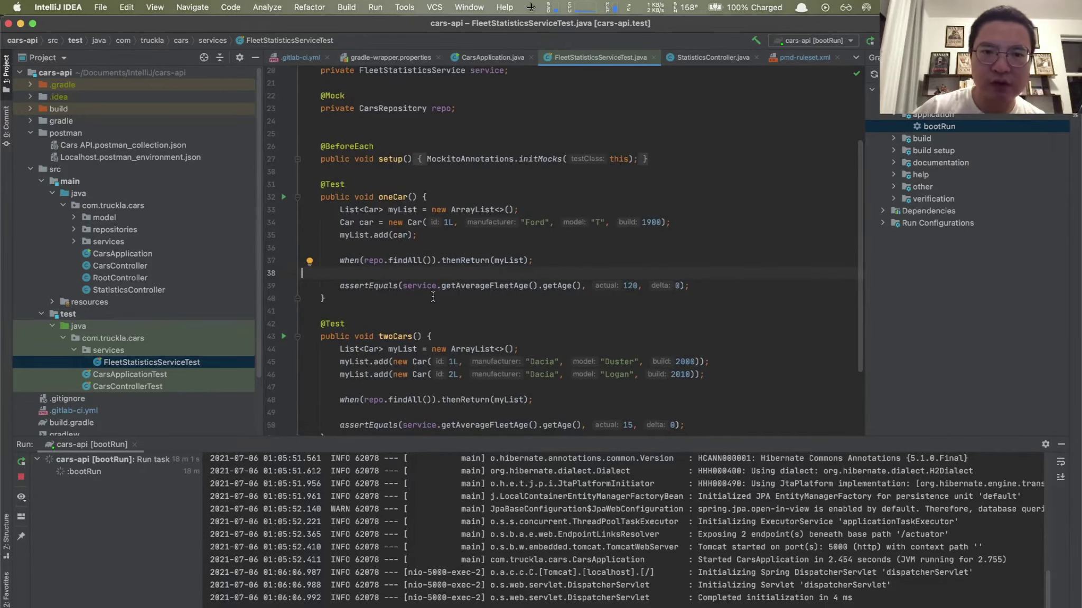
{"action": "scroll", "coordinate": [432, 297], "scroll_direction": "down", "scroll_amount": 3}
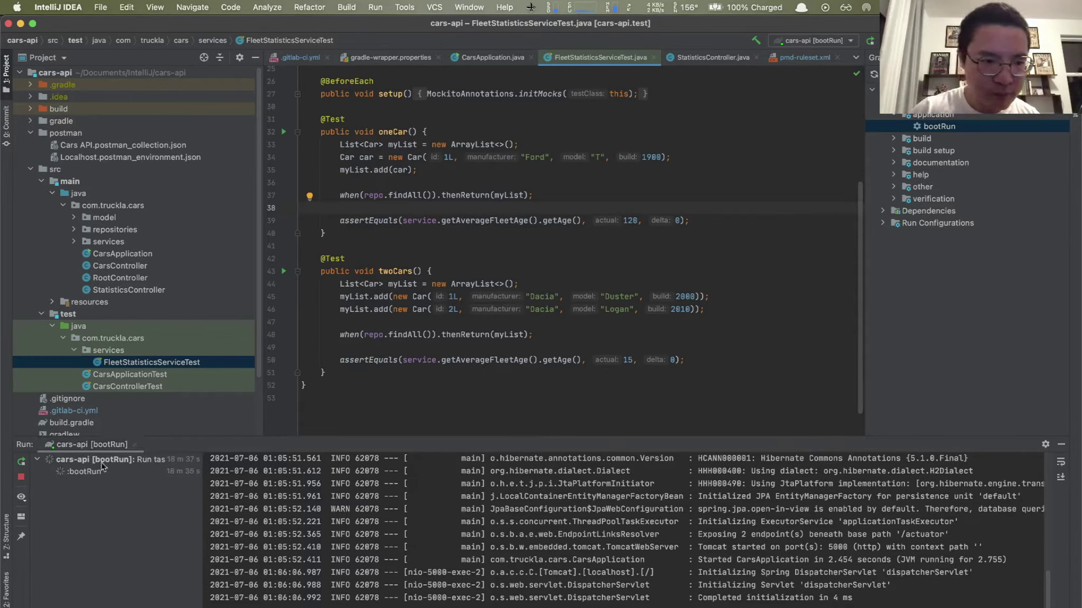
{"action": "left_click", "coordinate": [21, 477]}
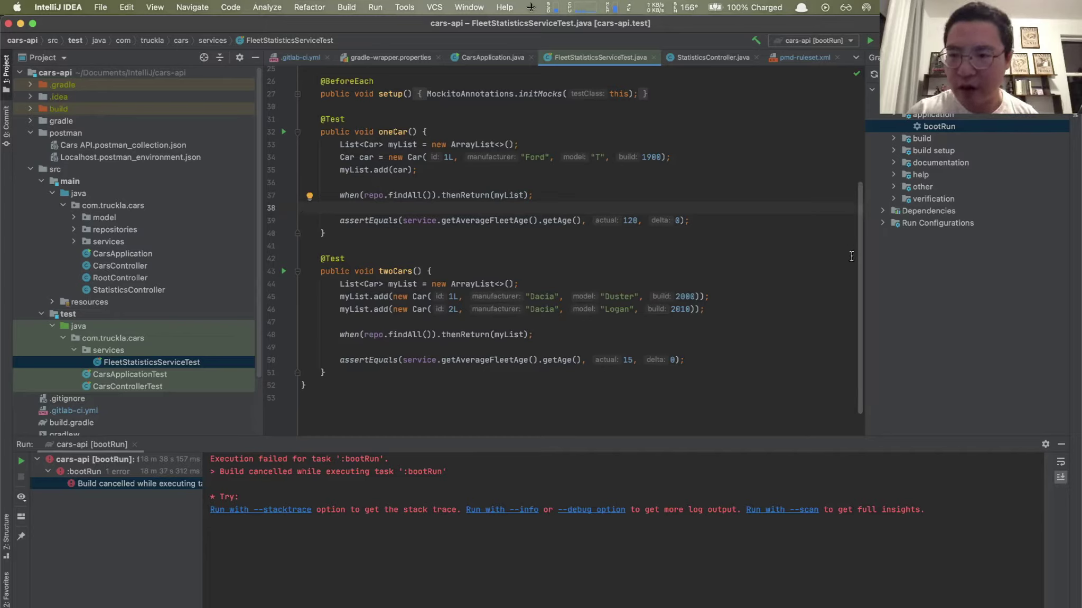
Step: Run the Gradle verification 'test' task for cars-api; all 4 of 4 tests pass
{"action": "left_click", "coordinate": [895, 200]}
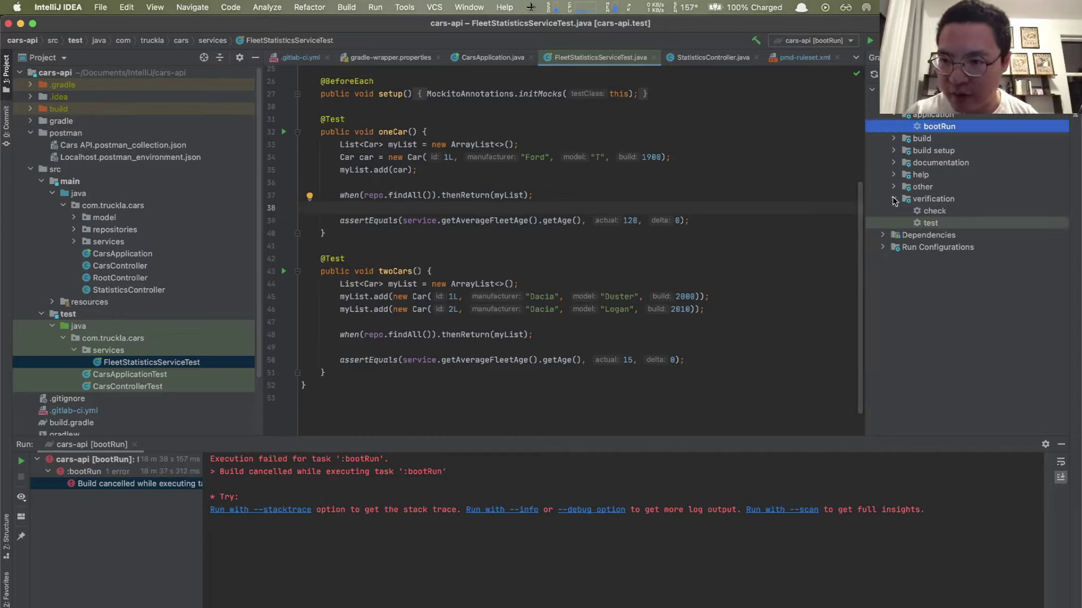
{"action": "double_click", "coordinate": [937, 223]}
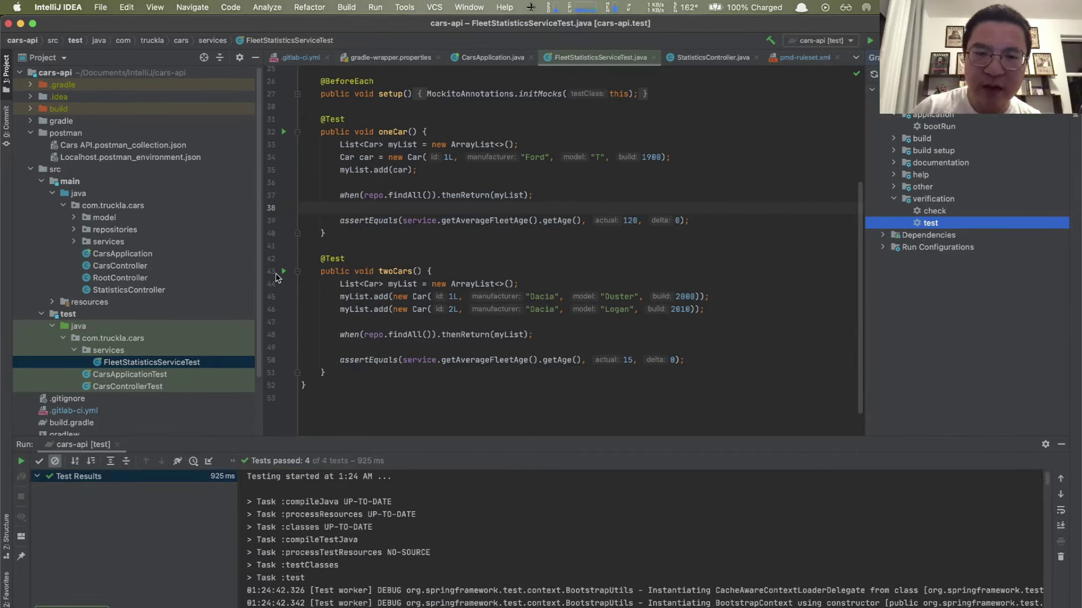
{"action": "scroll", "coordinate": [639, 571], "scroll_direction": "down", "scroll_amount": 15}
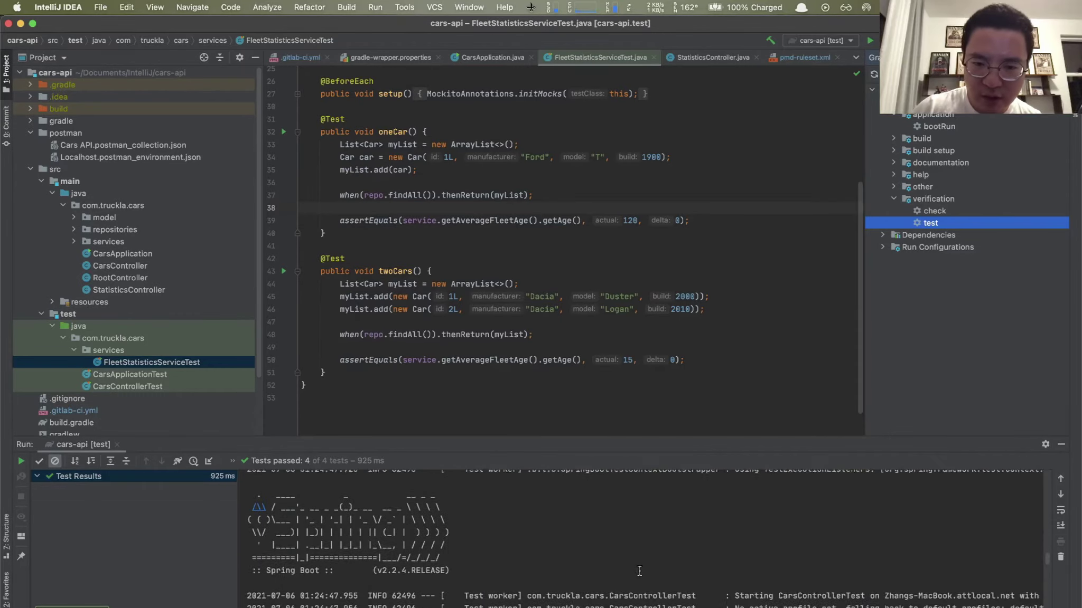
{"action": "scroll", "coordinate": [639, 571], "scroll_direction": "down", "scroll_amount": 5}
{"action": "scroll", "coordinate": [631, 570], "scroll_direction": "up", "scroll_amount": 20}
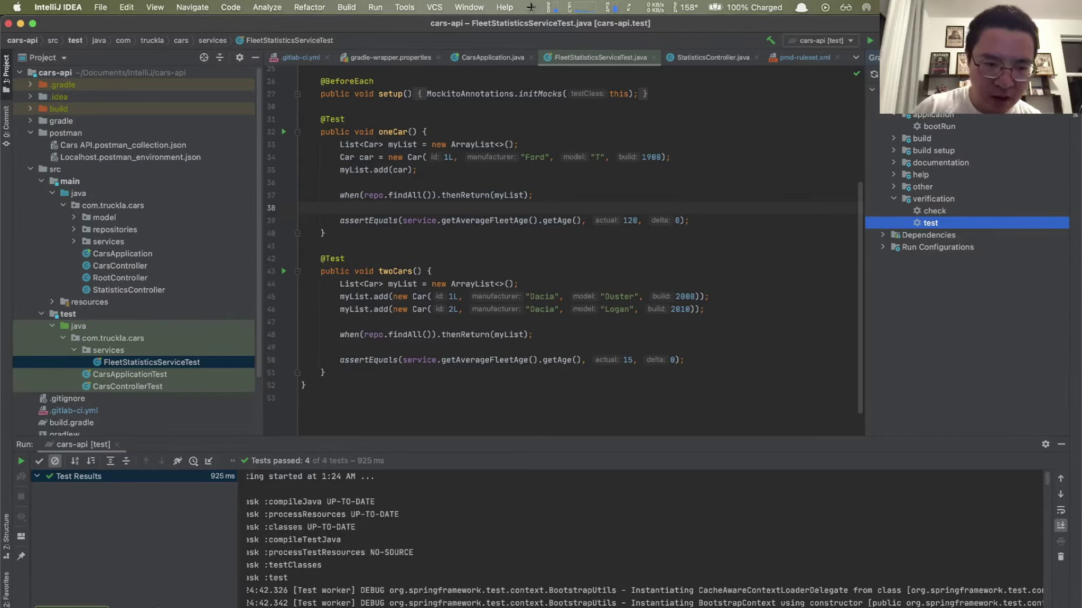
Step: Clear the terminal and run ./gradlew test, which finishes BUILD SUCCESSFUL
{"action": "key", "text": "alt+F12"}
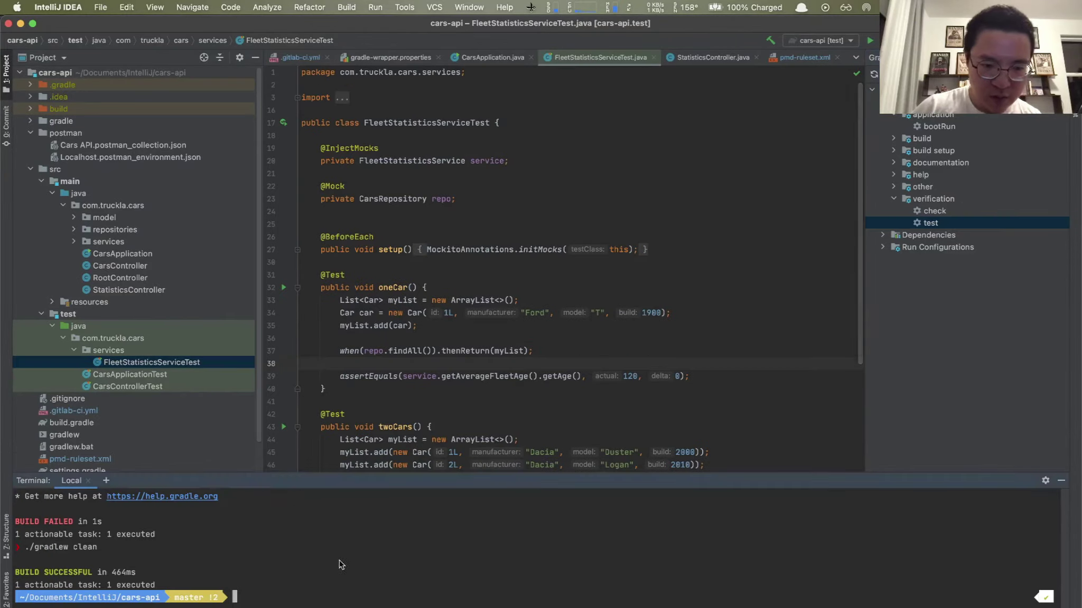
{"action": "type", "text": "clear"}
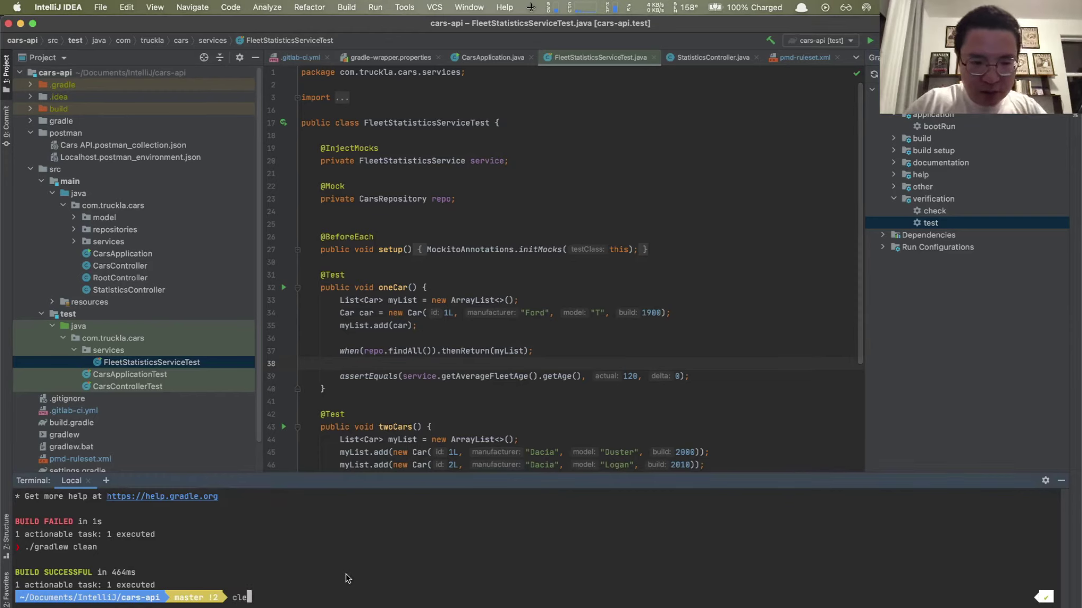
{"action": "key", "text": "Return"}
{"action": "type", "text": "./"}
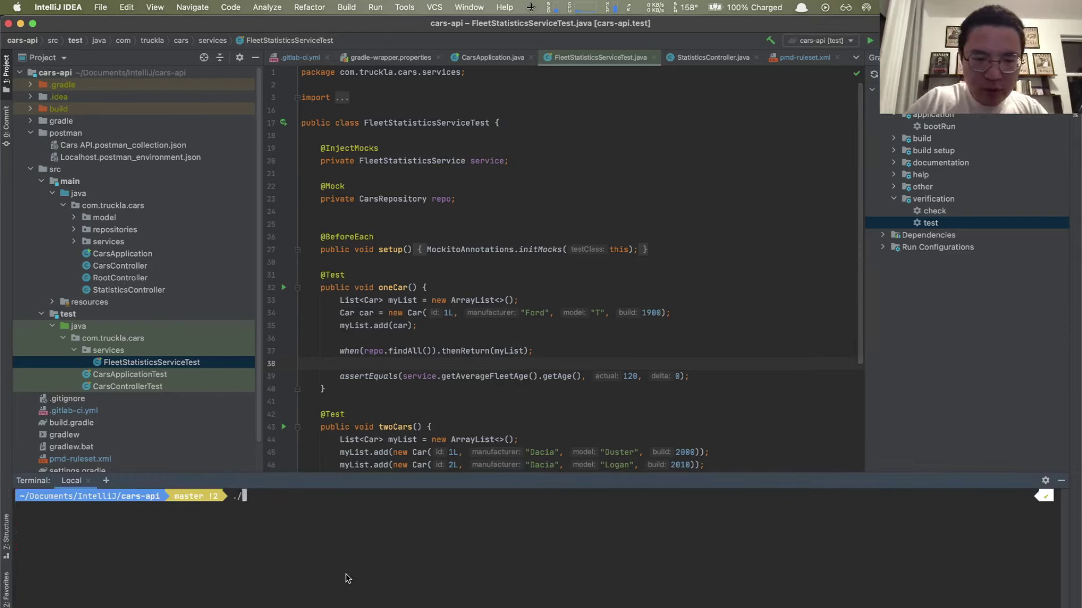
{"action": "type", "text": "gradlew "}
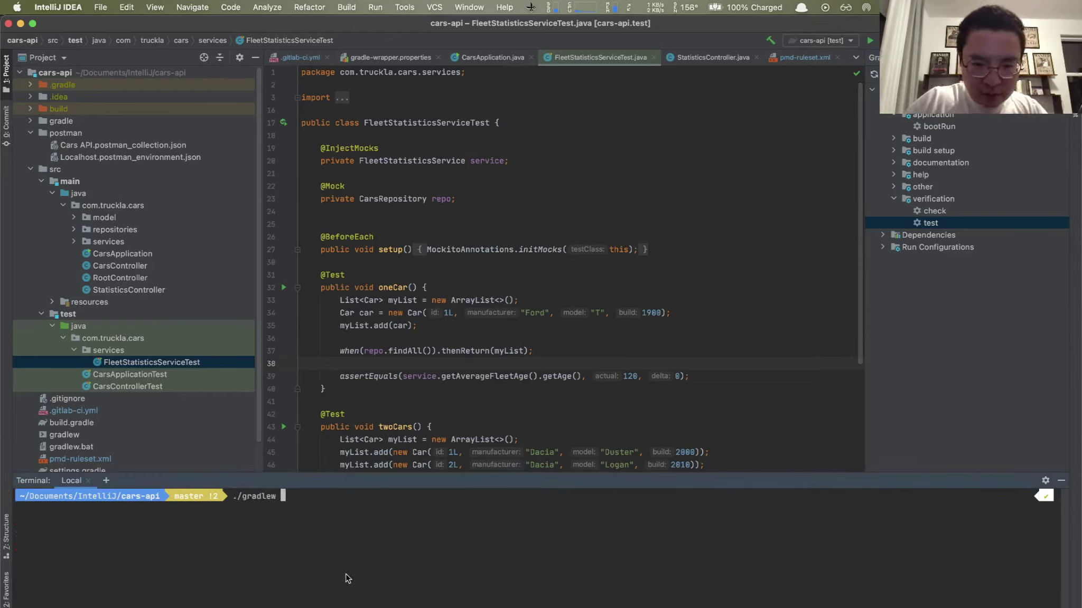
{"action": "type", "text": "test"}
{"action": "key", "text": "Return"}
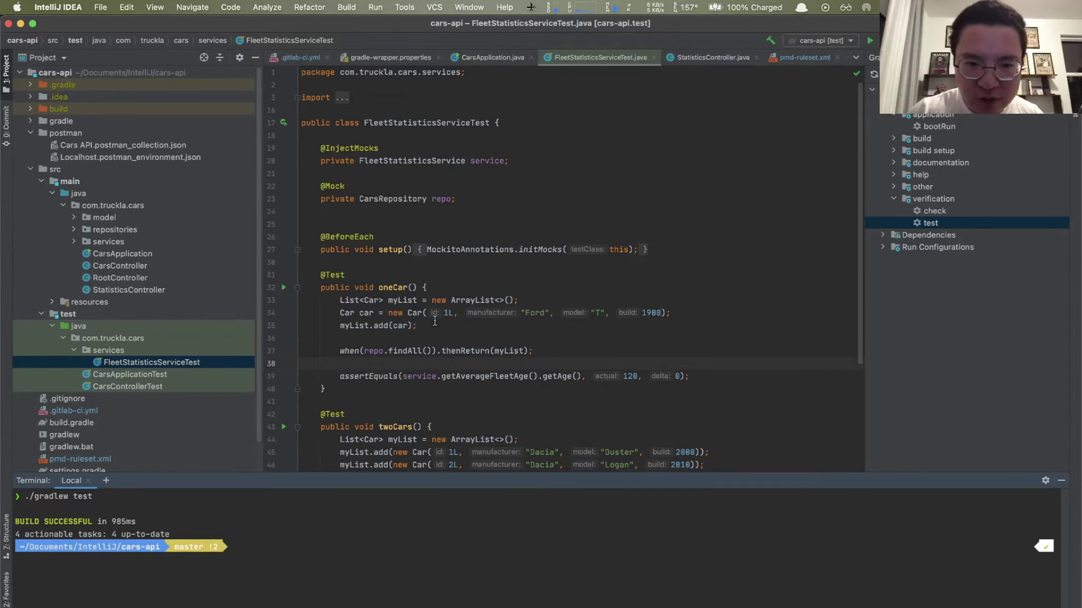
{"action": "scroll", "coordinate": [502, 238], "scroll_direction": "down", "scroll_amount": 2}
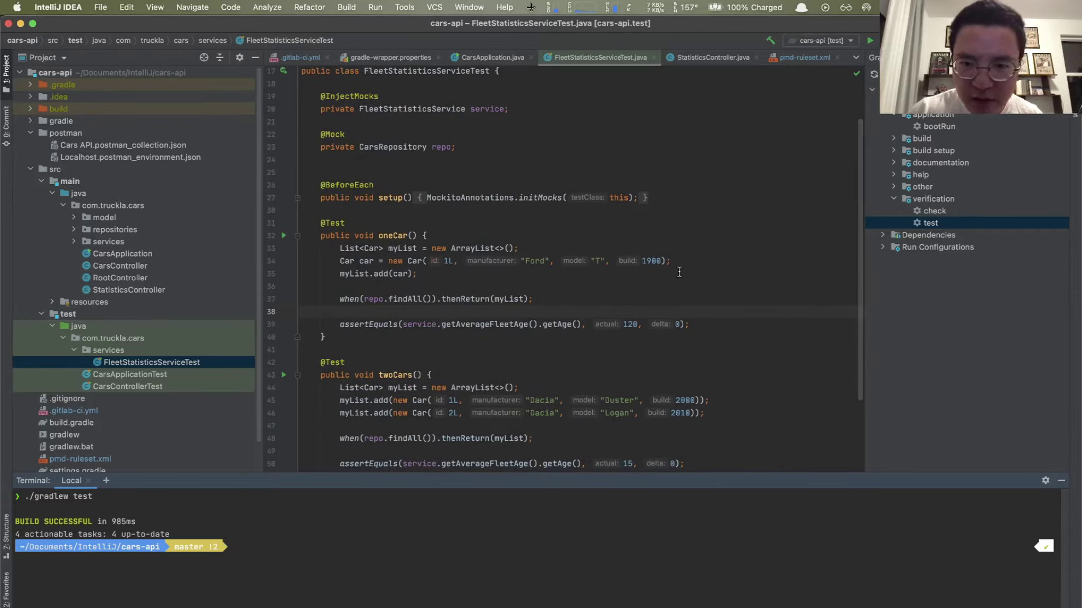
{"action": "scroll", "coordinate": [544, 398], "scroll_direction": "down", "scroll_amount": 2}
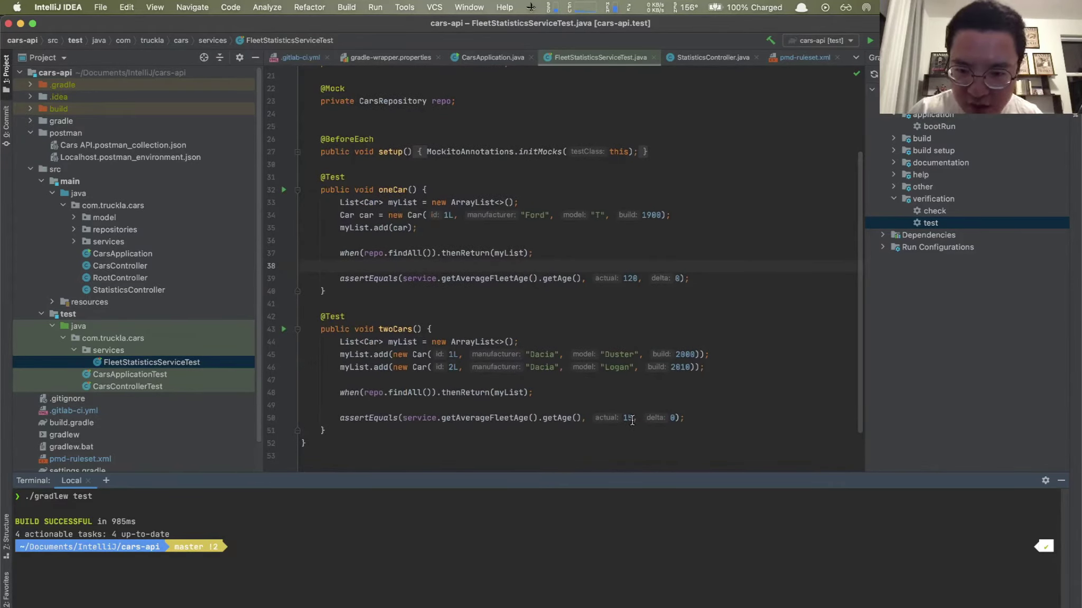
Step: Change the twoCars() expected average age on line 50 from 15 to 16
{"action": "left_click", "coordinate": [632, 419]}
{"action": "key", "text": "BackSpace"}
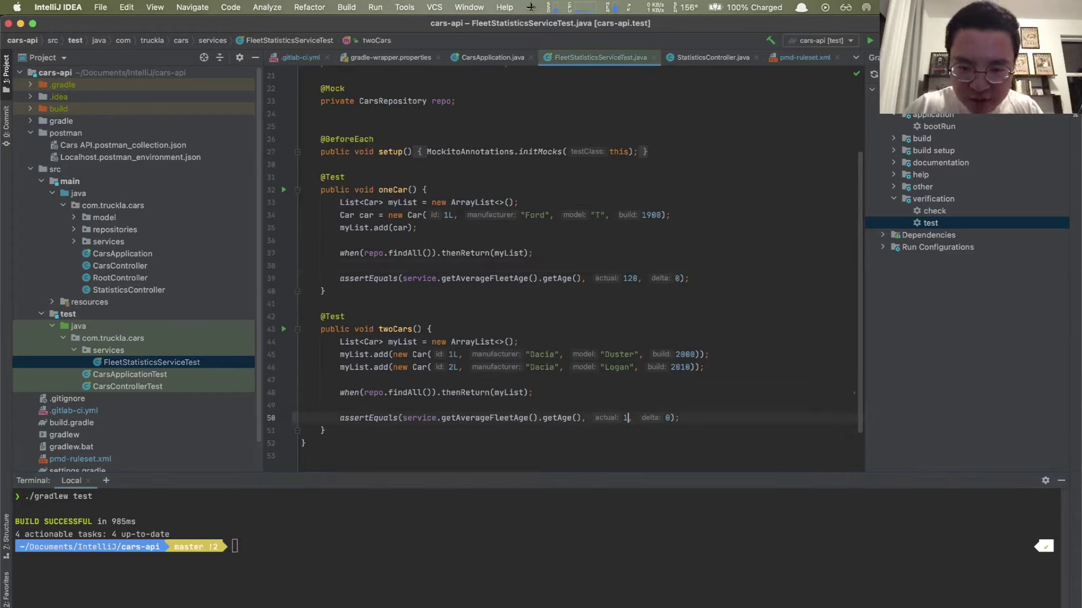
{"action": "type", "text": "6"}
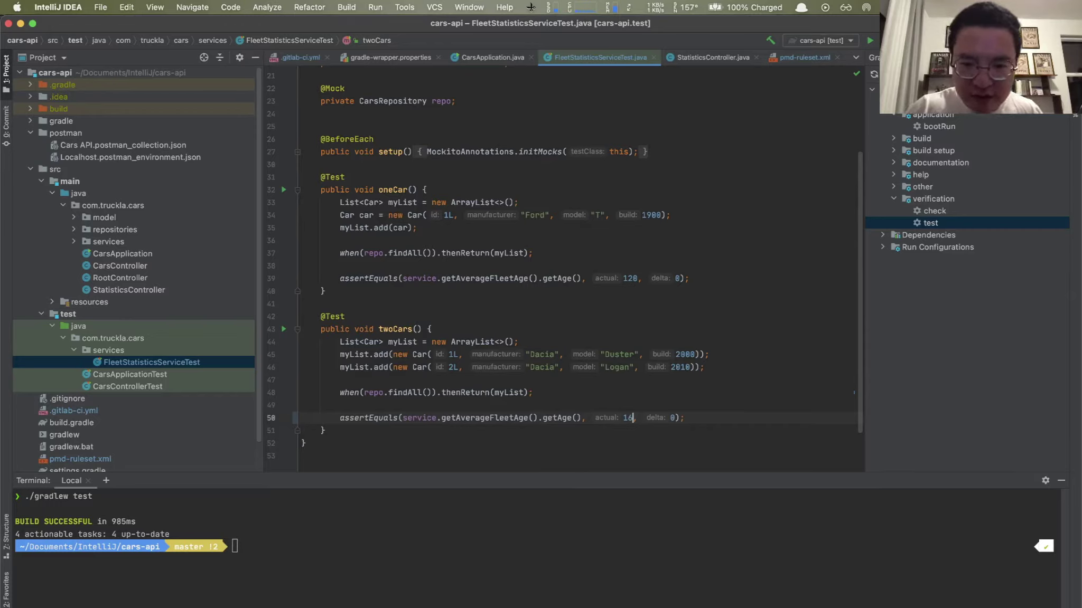
Step: Rerun ./gradlew test and open the failing test report index.html in Chrome
{"action": "left_click", "coordinate": [597, 594]}
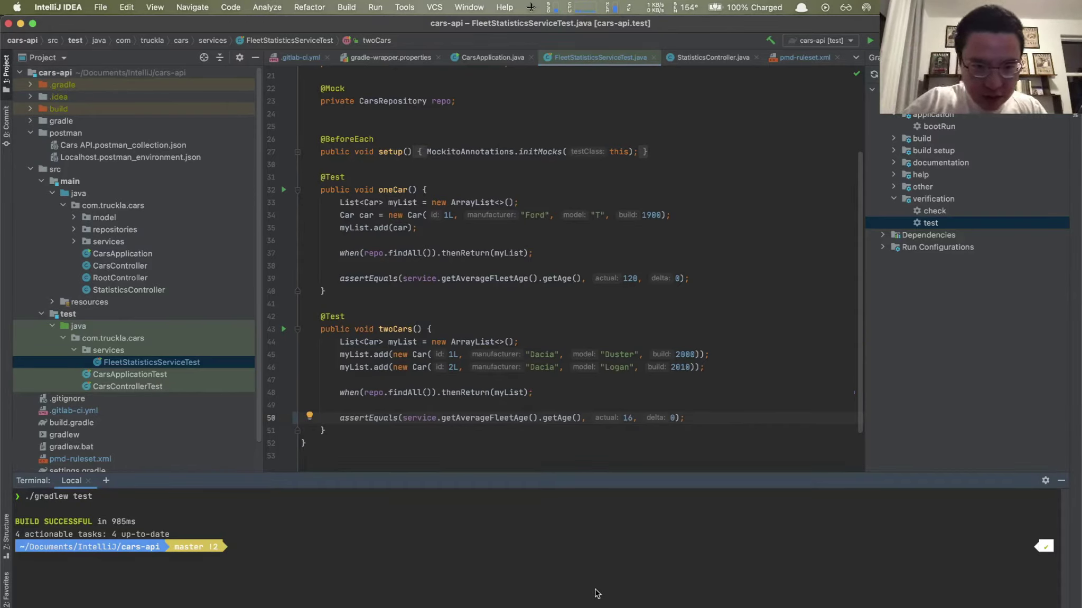
{"action": "key", "text": "Up"}
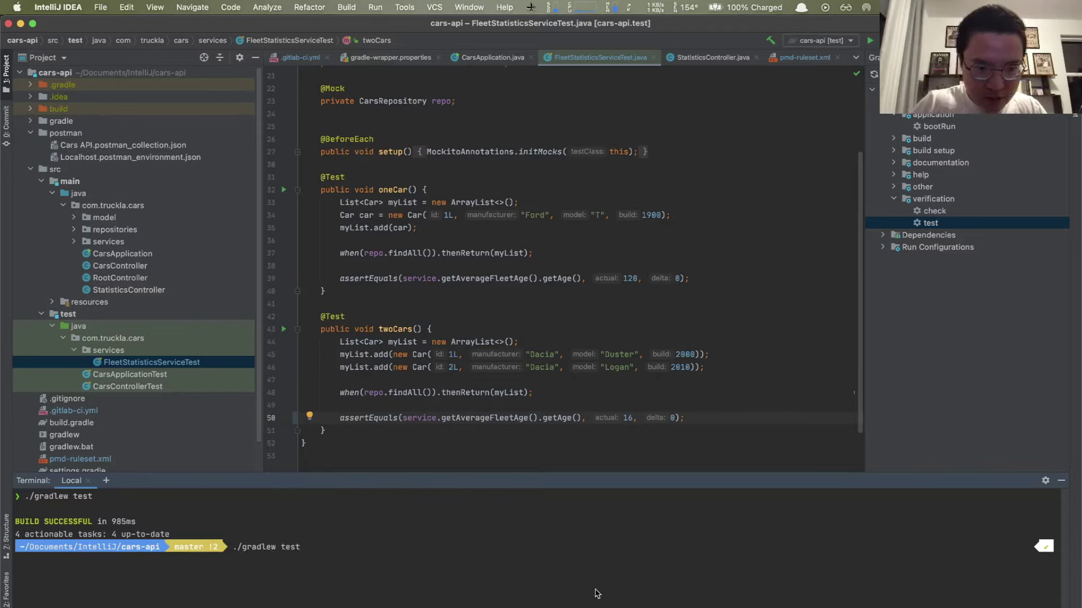
{"action": "key", "text": "Return"}
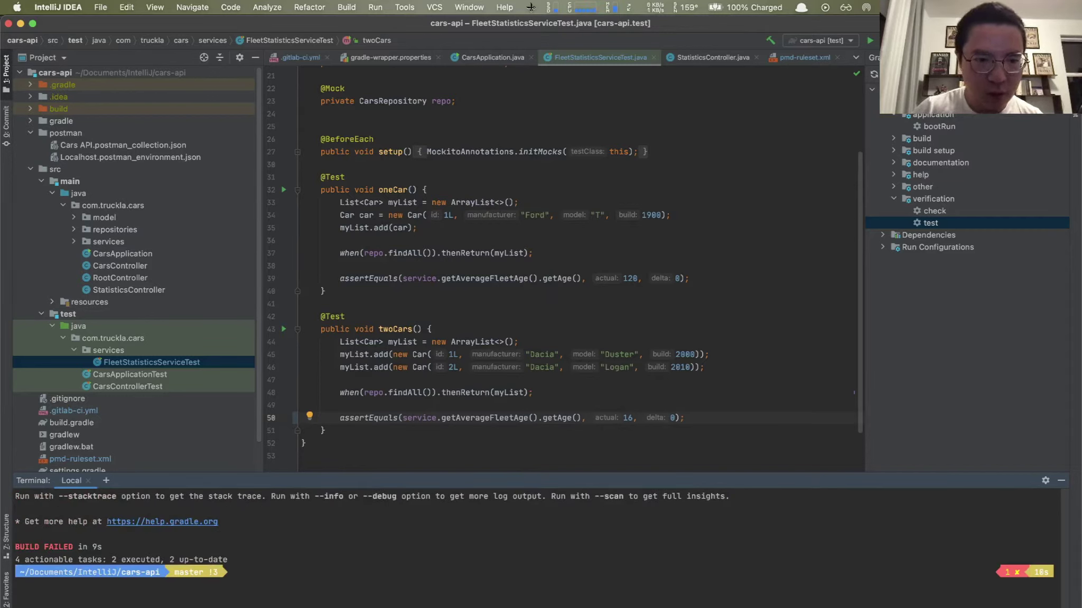
{"action": "scroll", "coordinate": [195, 555], "scroll_direction": "up", "scroll_amount": 3}
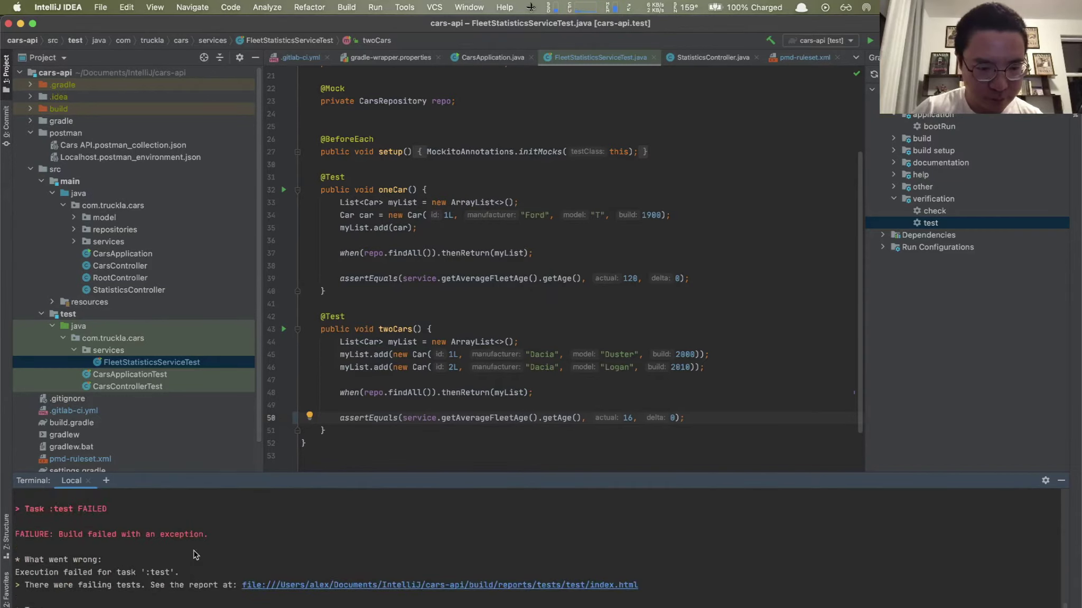
{"action": "scroll", "coordinate": [196, 555], "scroll_direction": "down", "scroll_amount": 5}
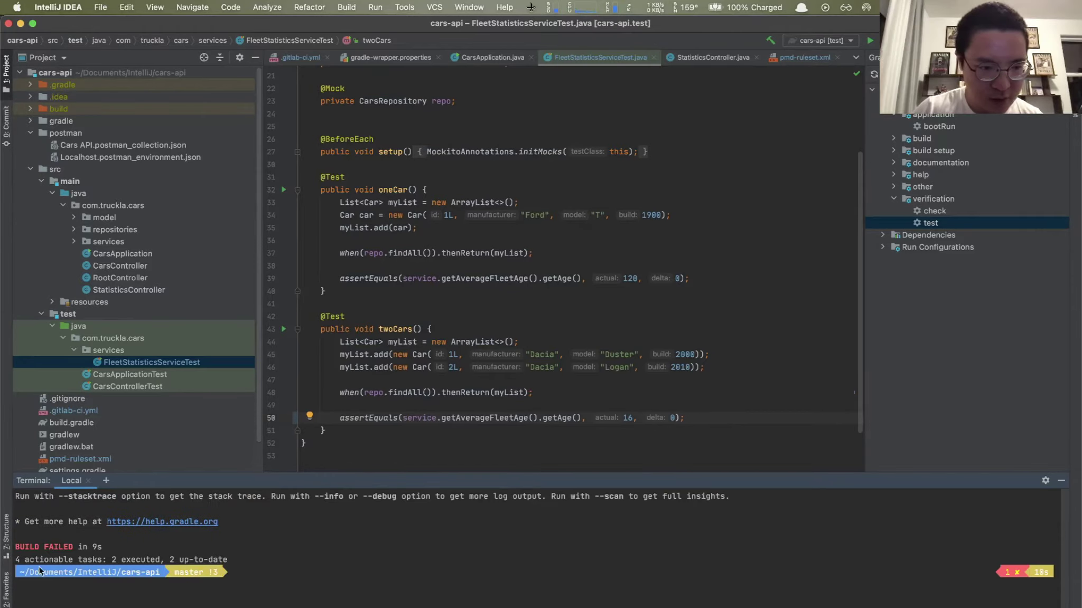
{"action": "scroll", "coordinate": [68, 552], "scroll_direction": "up", "scroll_amount": 3}
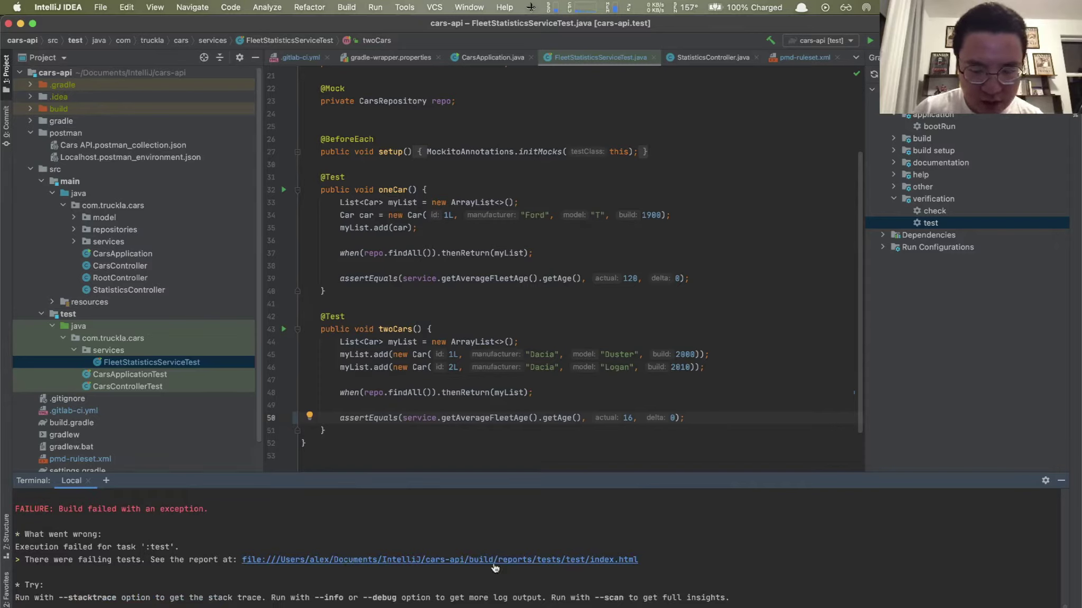
{"action": "left_click", "coordinate": [555, 566]}
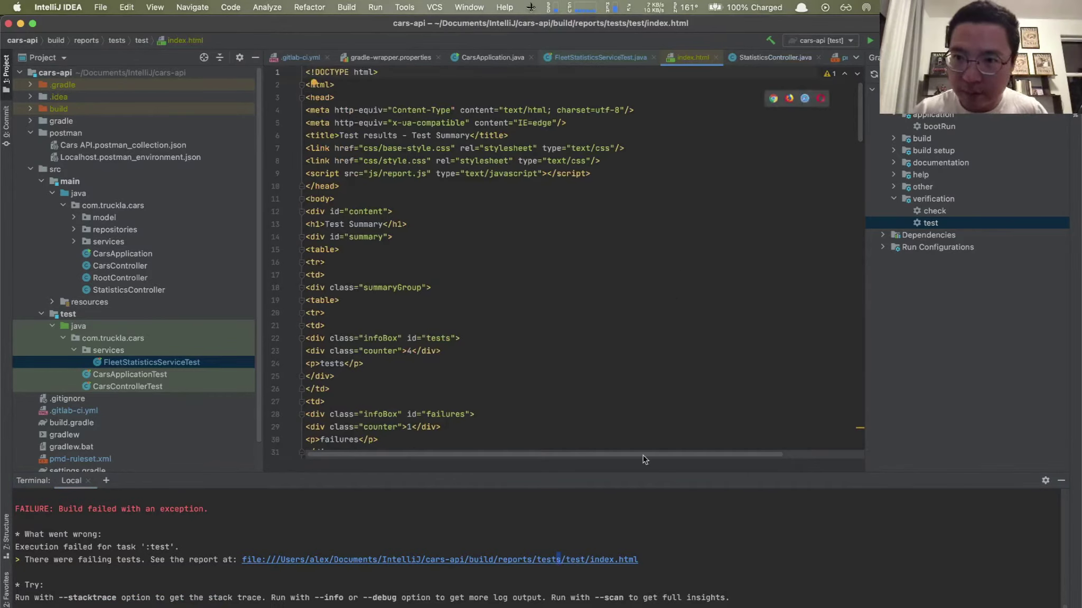
{"action": "left_click", "coordinate": [773, 99]}
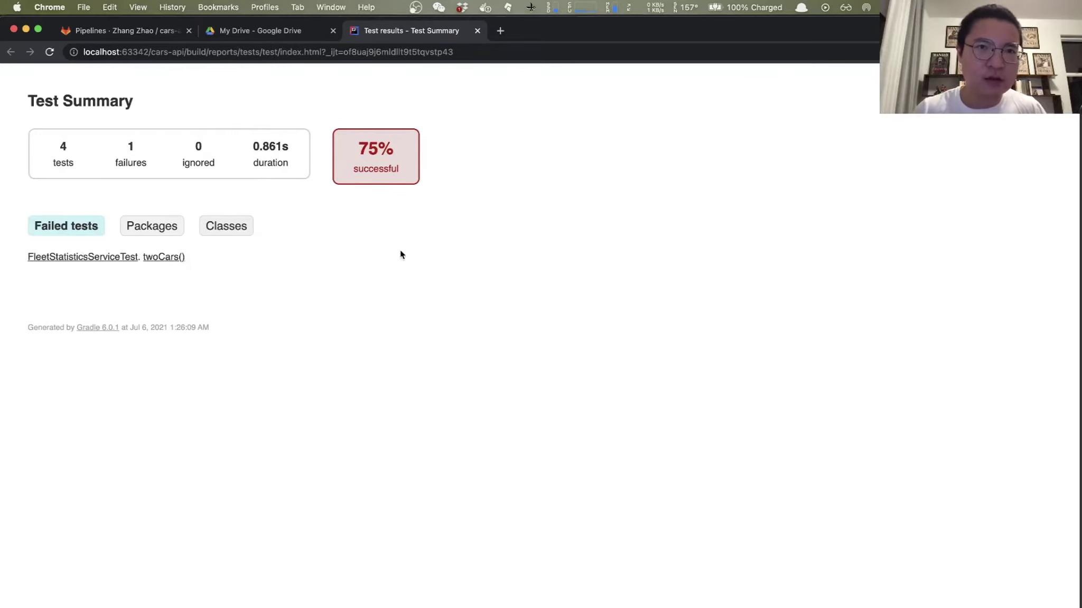
Step: Return to IntelliJ IDEA and select FleetStatisticsServiceTest in the Project tree
{"action": "key", "text": "super+Tab"}
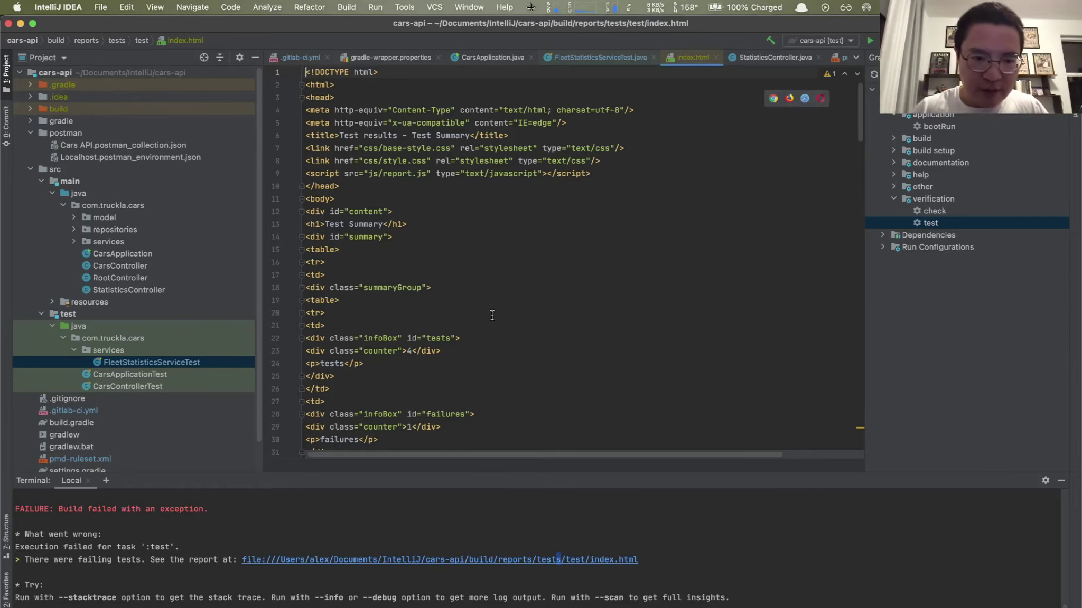
{"action": "left_click", "coordinate": [143, 388]}
{"action": "left_click", "coordinate": [155, 365]}
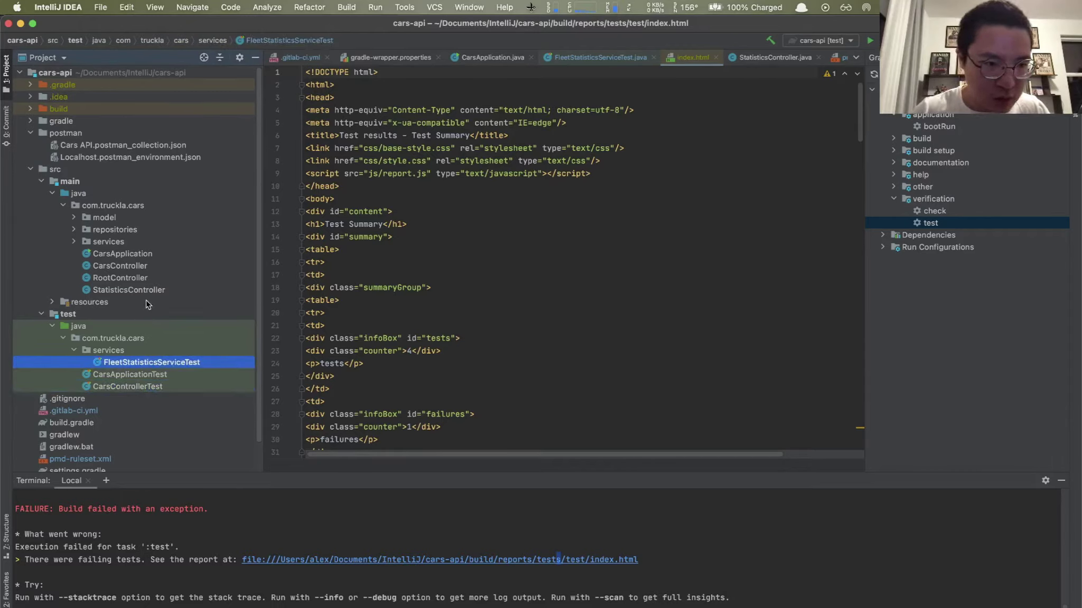
Step: Open FleetStatisticsServiceTest.java and change line 50's expected age from 16 back to 15
{"action": "double_click", "coordinate": [152, 363]}
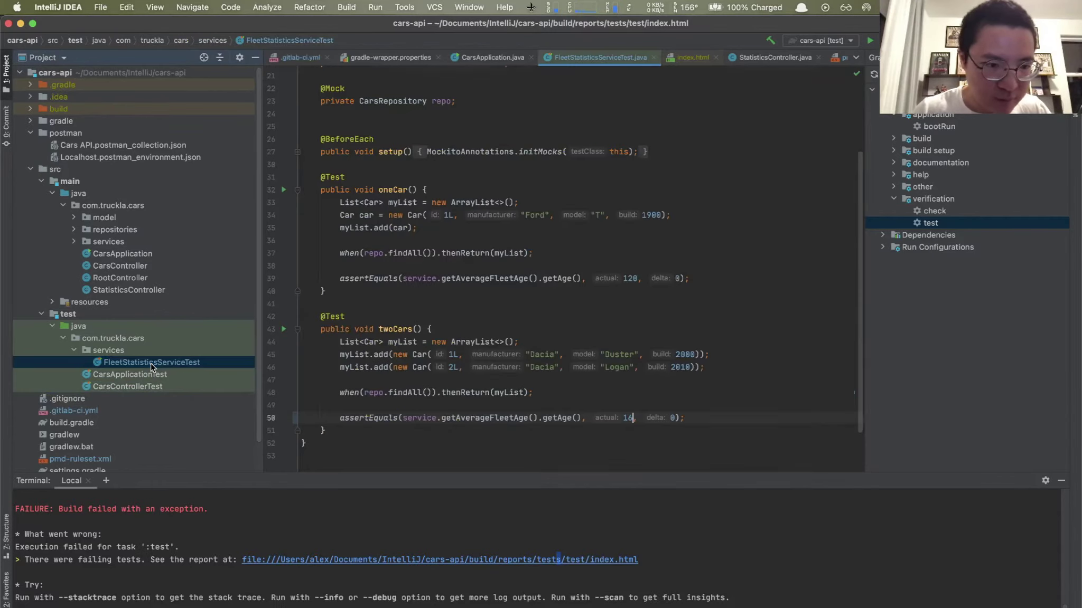
{"action": "key", "text": "BackSpace"}
{"action": "type", "text": "5"}
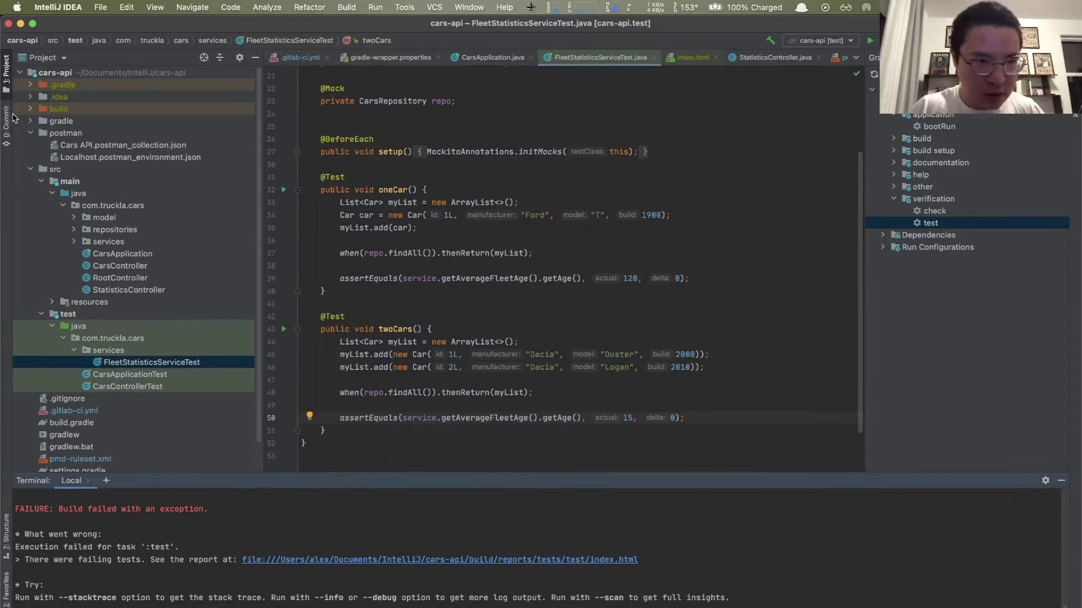
Step: Expand build > reports > tests > test and widen the Project tree to show the HTML reports
{"action": "left_click", "coordinate": [31, 109]}
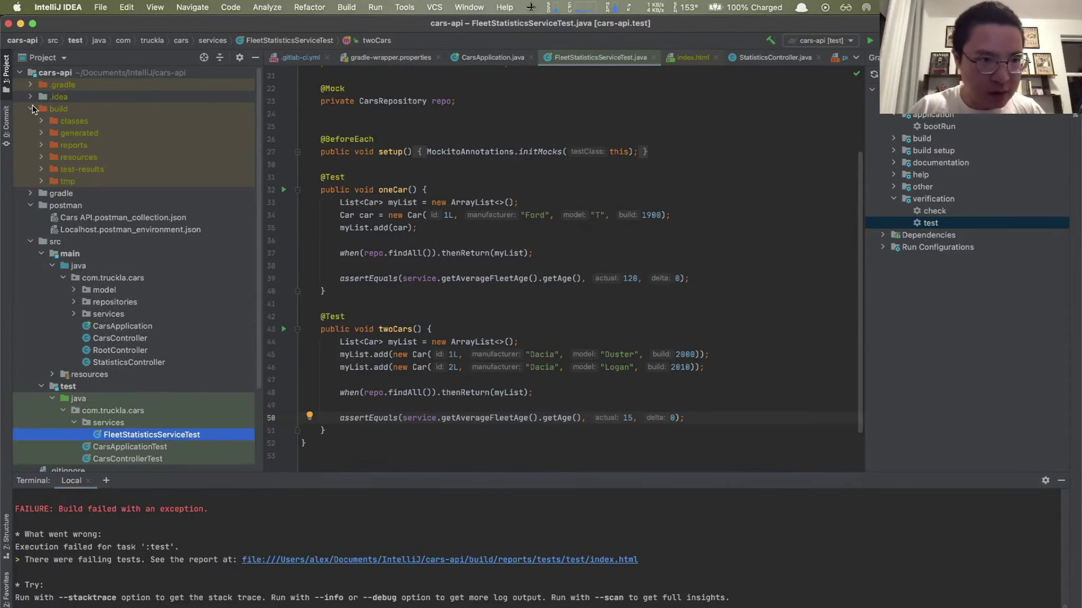
{"action": "left_click", "coordinate": [41, 145]}
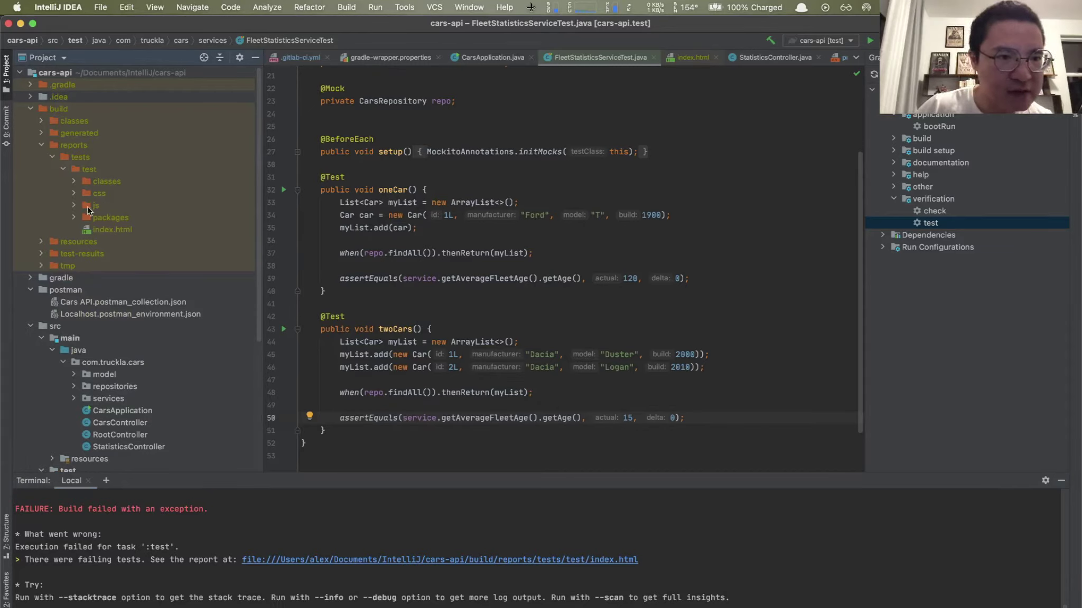
{"action": "left_click", "coordinate": [74, 180]}
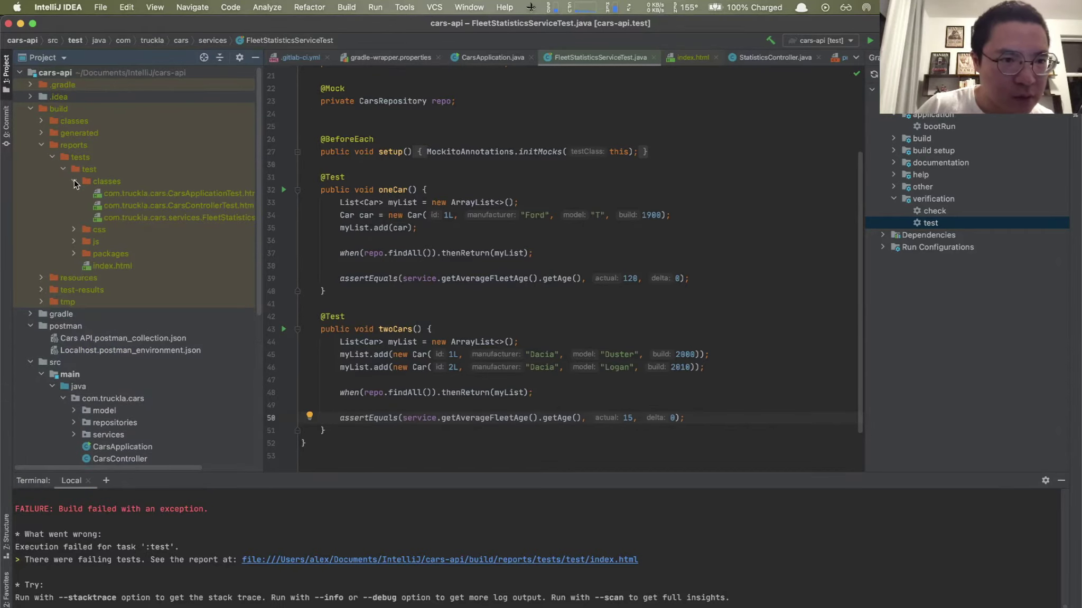
{"action": "left_click_drag", "start_coordinate": [265, 262], "coordinate": [370, 270]}
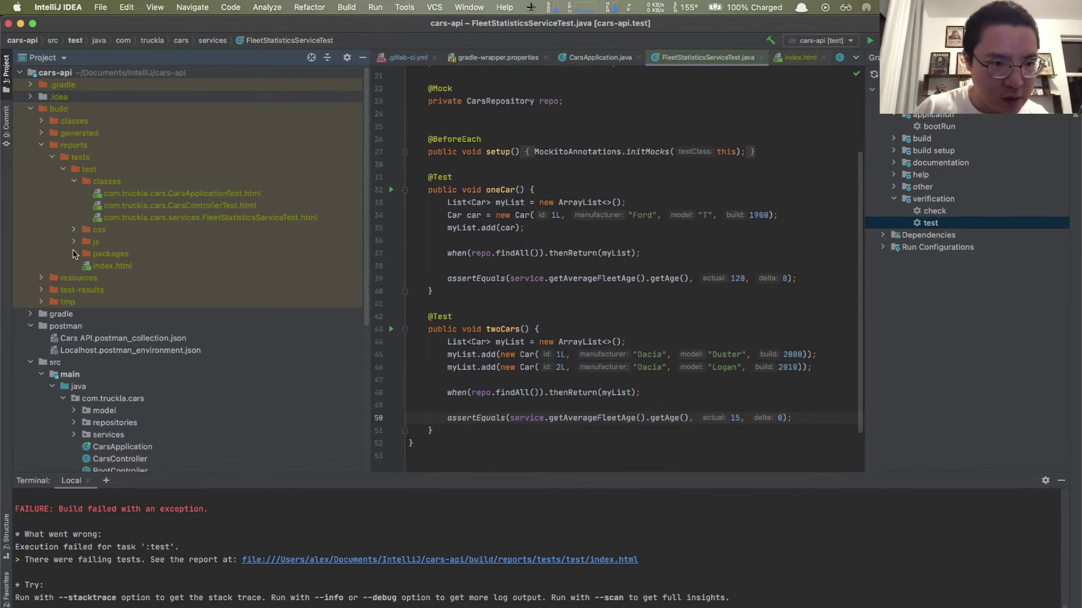
{"action": "left_click", "coordinate": [73, 254]}
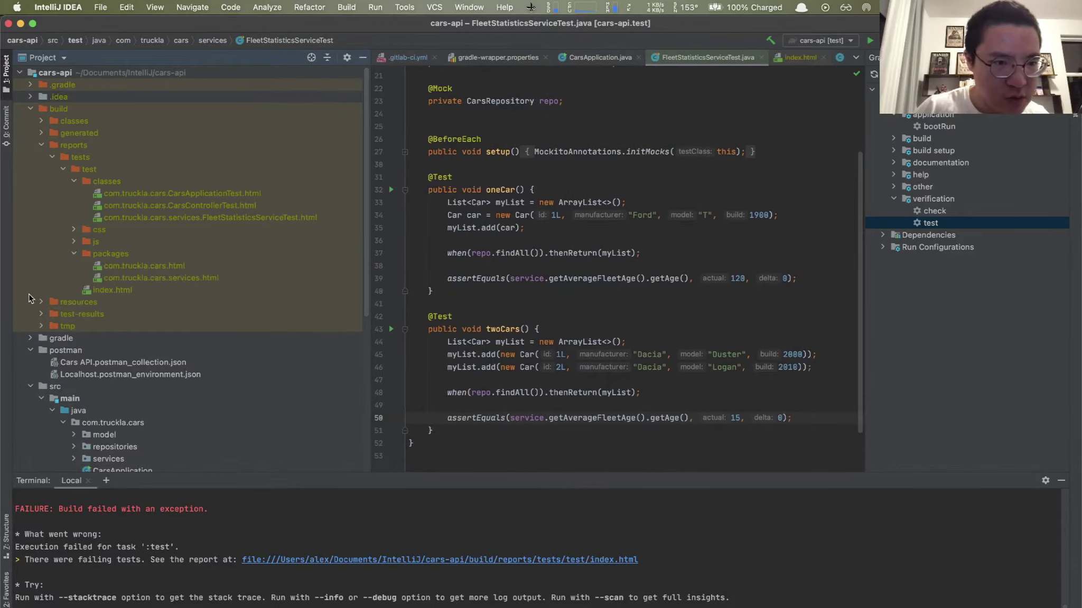
Step: Reveal the JUnit XML files under build/test-results, then return to .gitlab-ci.yml
{"action": "left_click", "coordinate": [39, 316]}
{"action": "left_click", "coordinate": [40, 314]}
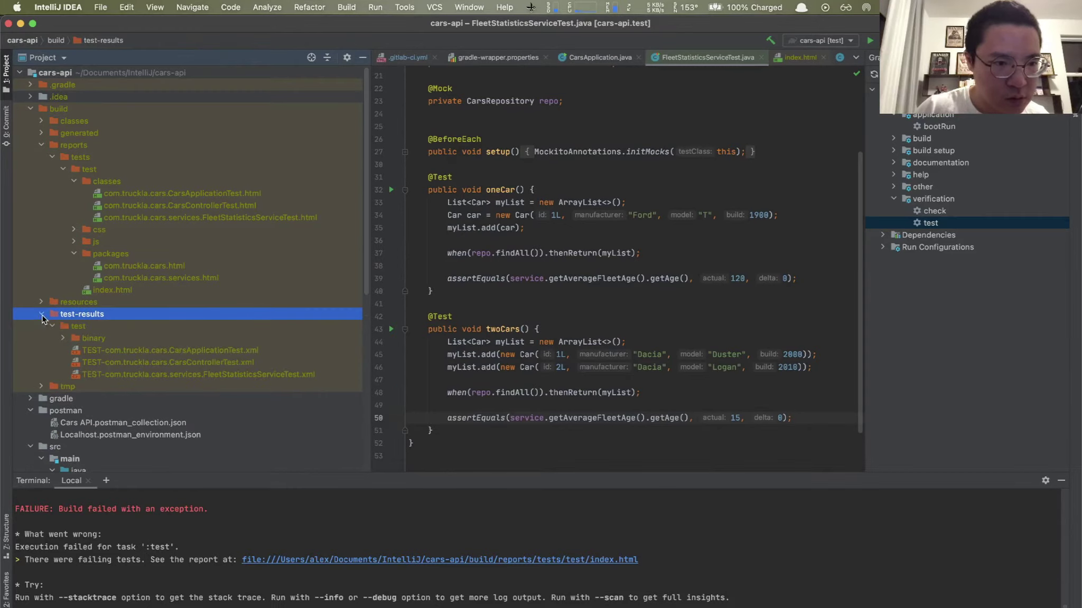
{"action": "scroll", "coordinate": [119, 332], "scroll_direction": "down", "scroll_amount": 5}
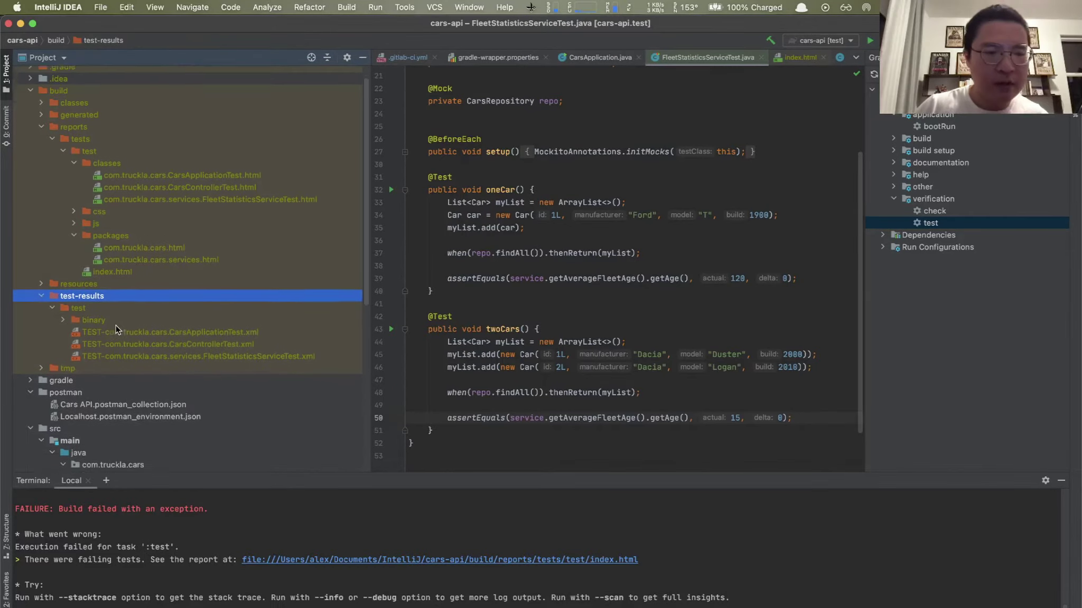
{"action": "scroll", "coordinate": [117, 329], "scroll_direction": "up", "scroll_amount": 3}
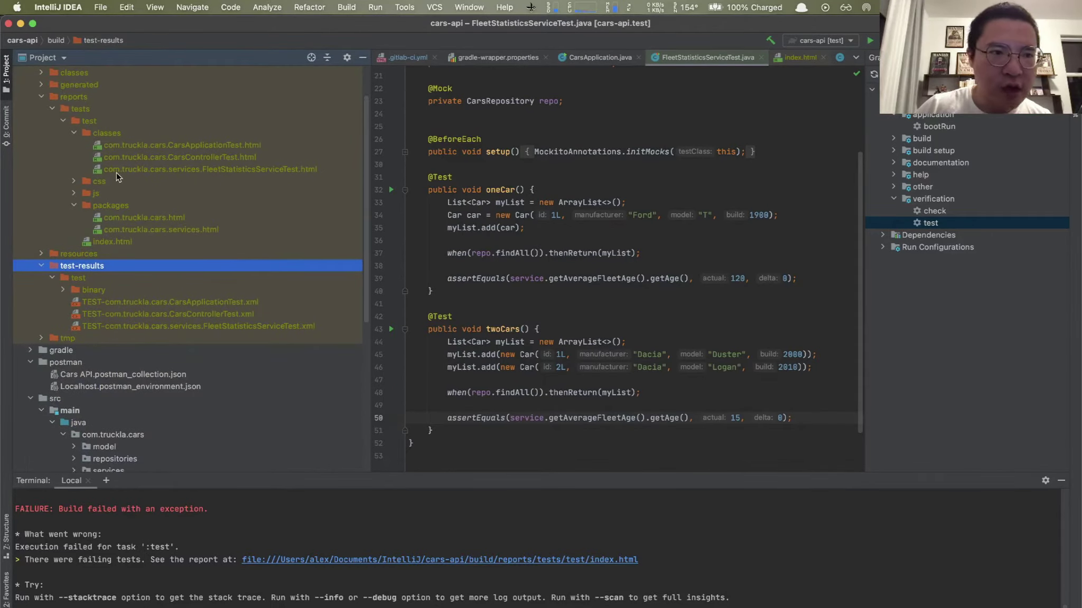
{"action": "scroll", "coordinate": [69, 103], "scroll_direction": "up", "scroll_amount": 3}
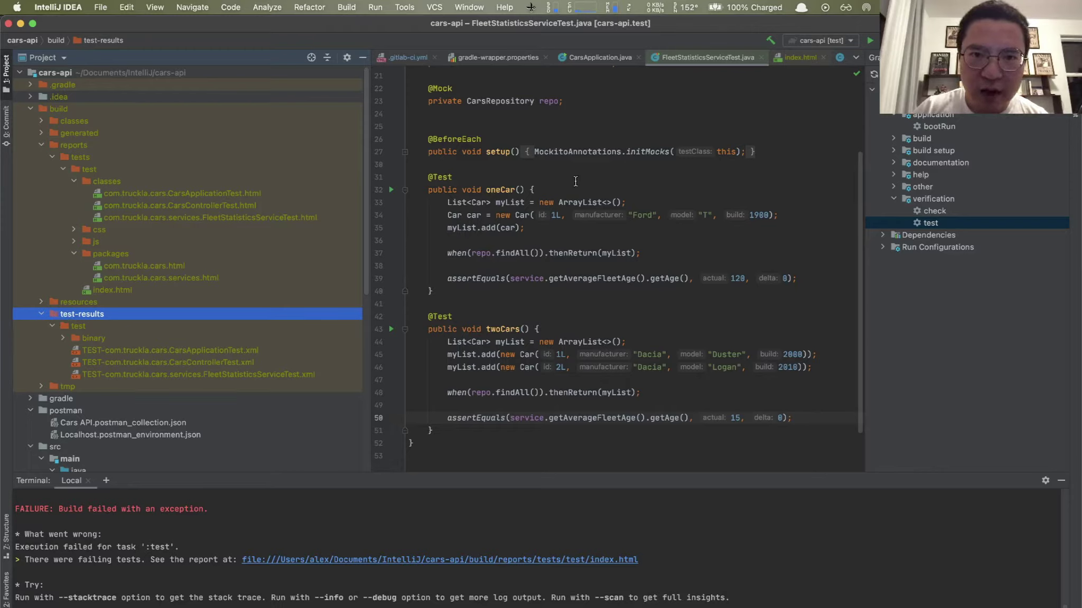
{"action": "left_click", "coordinate": [407, 57]}
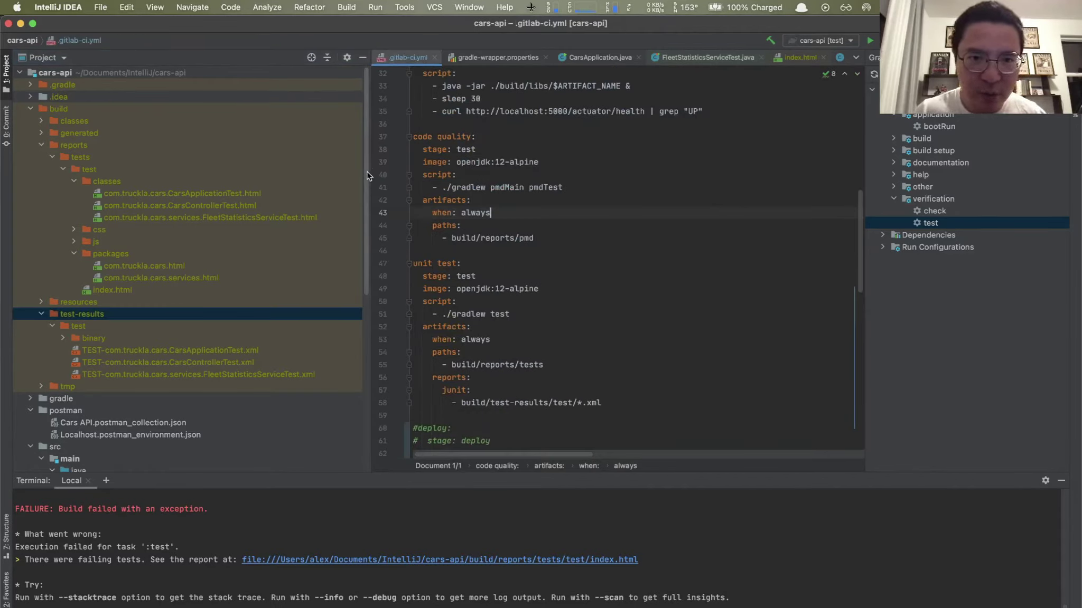
Step: Finish the unit test job with build/reports/tests artifacts and a junit report from build/test-results/test/*.xml
{"action": "left_click_drag", "start_coordinate": [370, 176], "coordinate": [197, 155]}
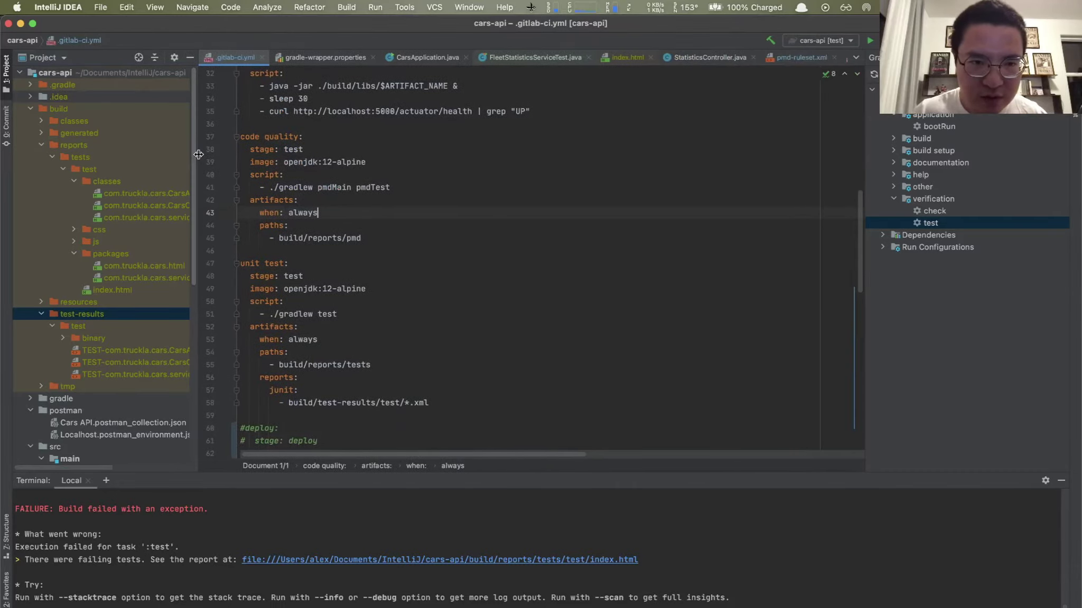
{"action": "left_click_drag", "start_coordinate": [241, 263], "coordinate": [430, 404]}
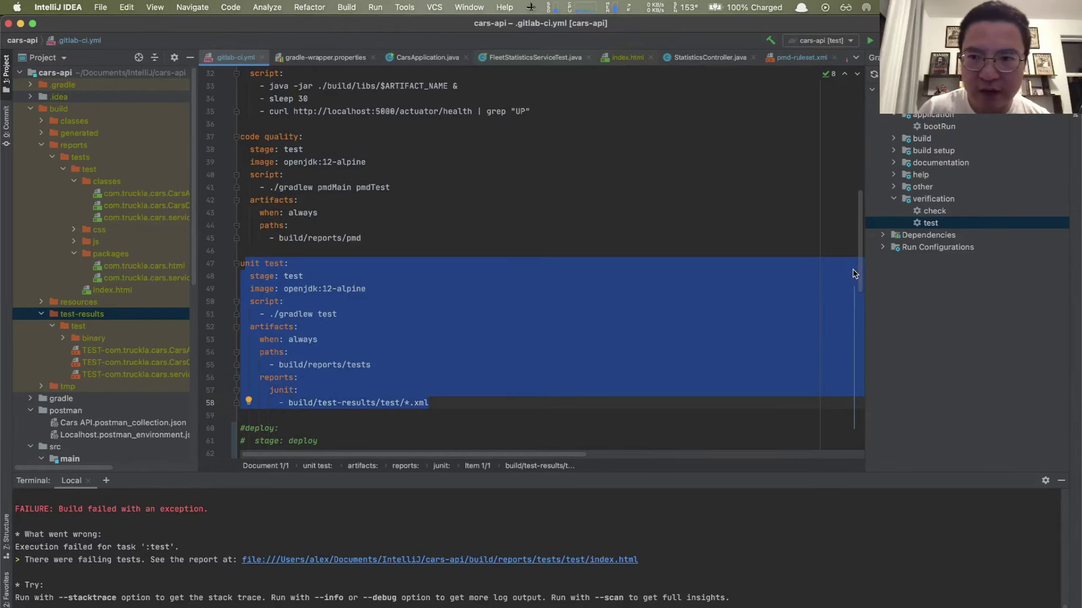
{"action": "scroll", "coordinate": [540, 287], "scroll_direction": "up", "scroll_amount": 2}
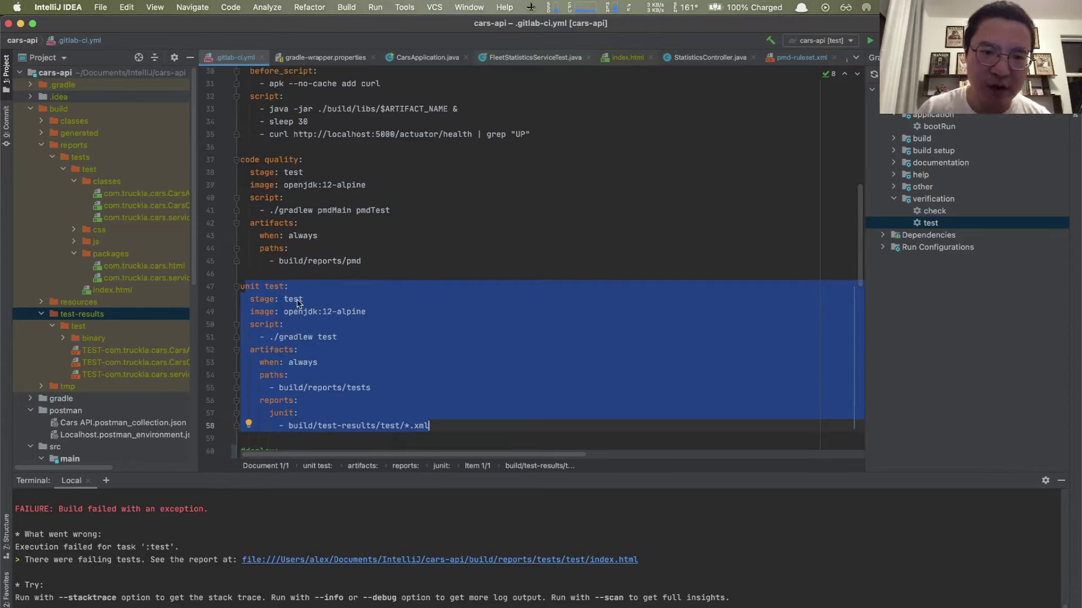
{"action": "mouse_move", "coordinate": [285, 308]}
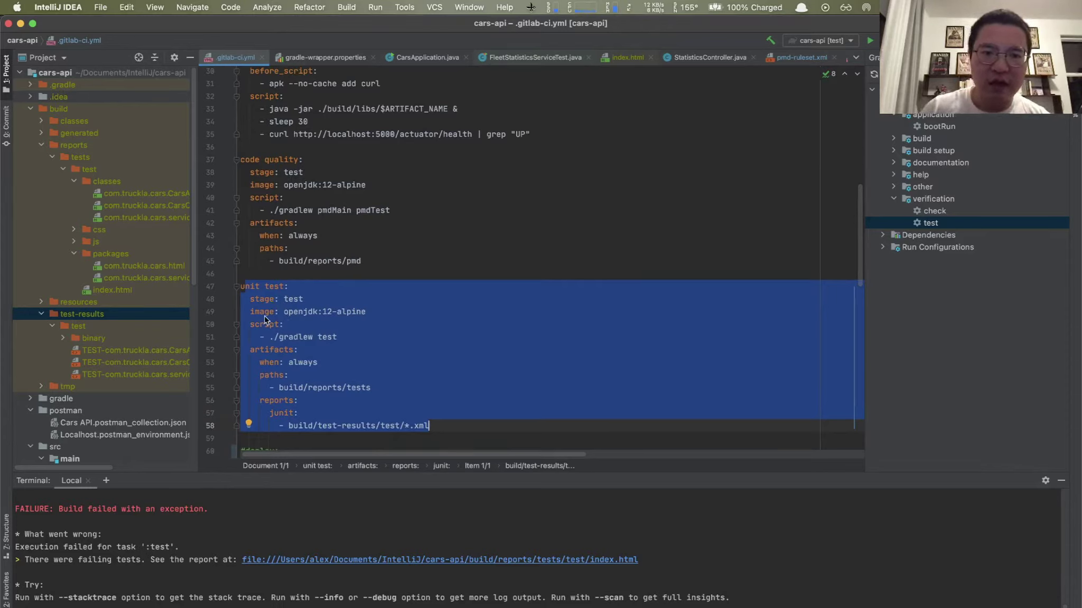
{"action": "mouse_move", "coordinate": [328, 317]}
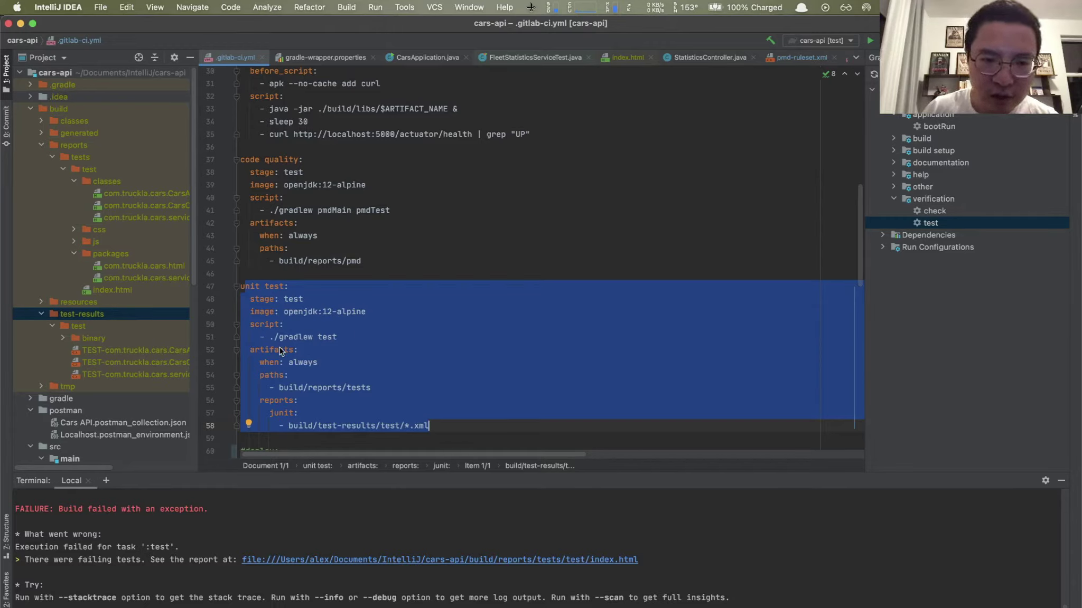
{"action": "mouse_move", "coordinate": [252, 353]}
{"action": "left_mouse_down"}
{"action": "mouse_move", "coordinate": [286, 354]}
{"action": "mouse_move", "coordinate": [265, 353]}
{"action": "left_mouse_up"}
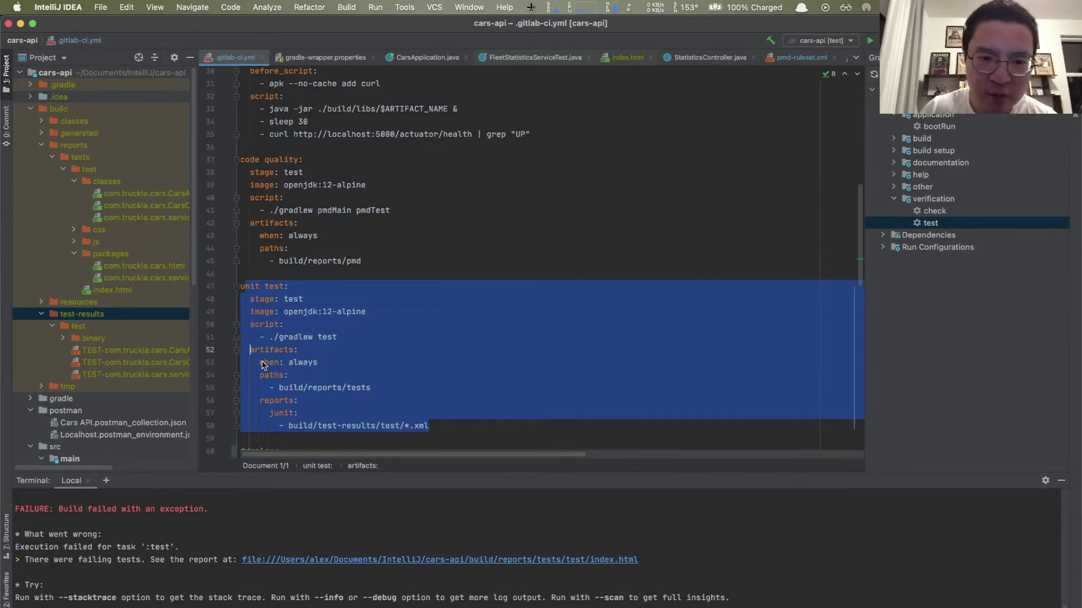
{"action": "mouse_move", "coordinate": [319, 368]}
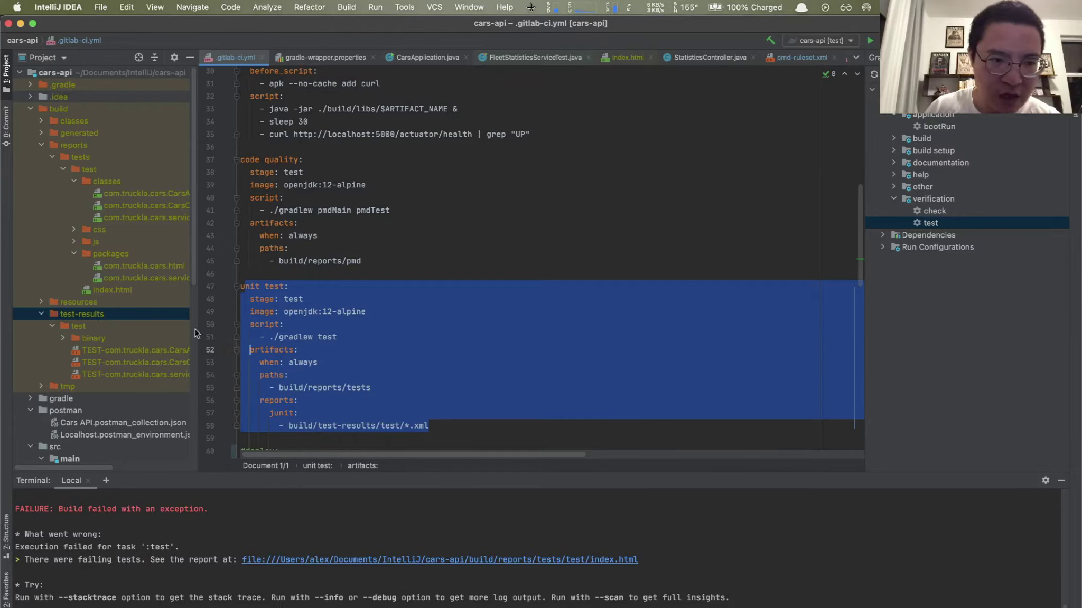
Step: Restore the project tree width and bring up the pending local changes for committing
{"action": "left_click_drag", "start_coordinate": [193, 335], "coordinate": [317, 336]}
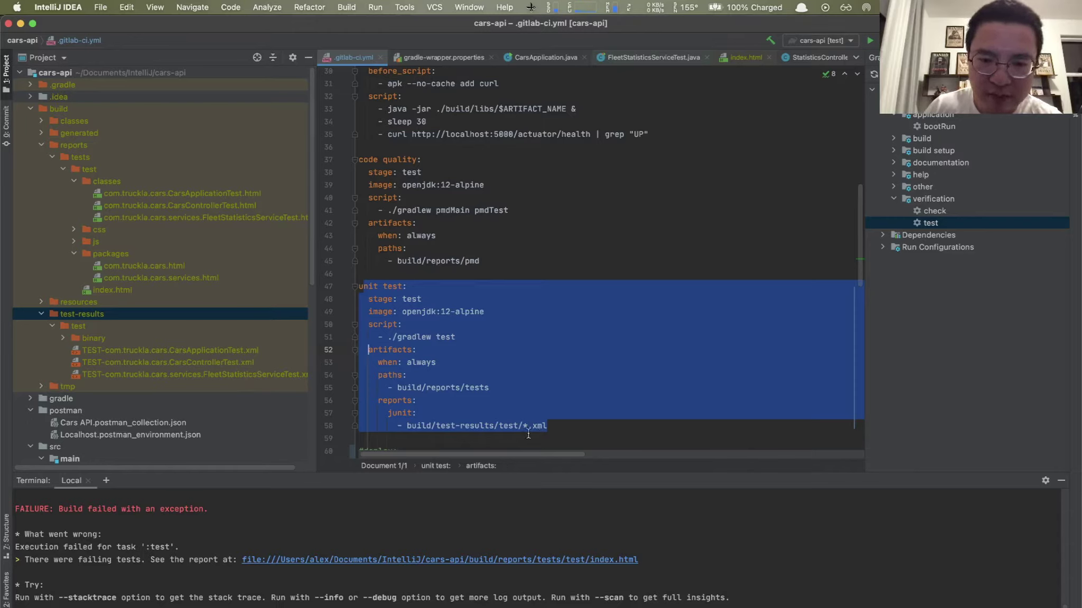
{"action": "left_click", "coordinate": [559, 429]}
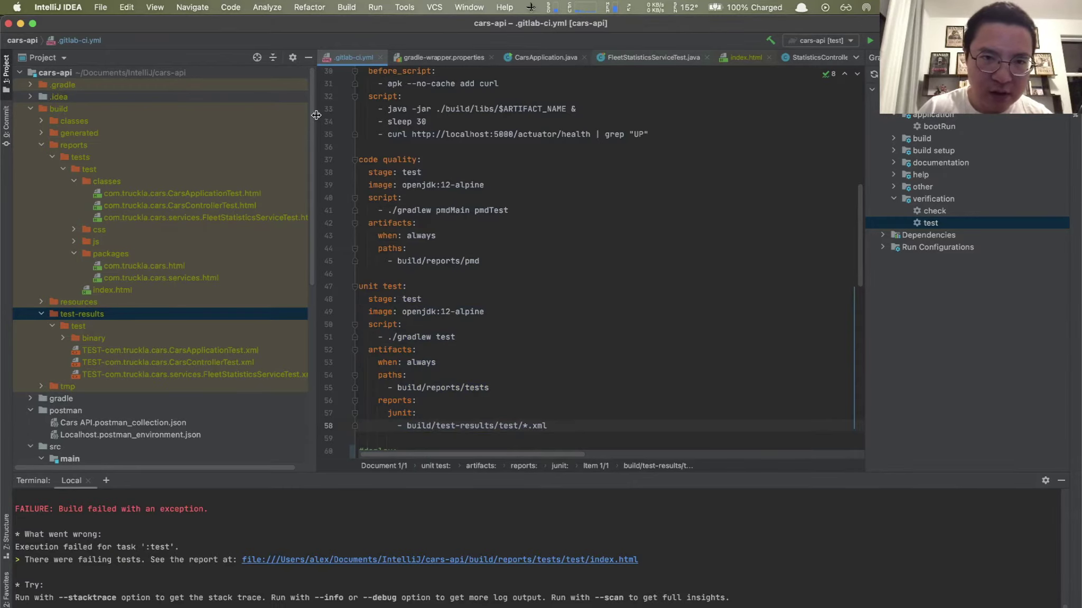
{"action": "scroll", "coordinate": [311, 117], "scroll_direction": "down", "scroll_amount": 10}
{"action": "scroll", "coordinate": [311, 117], "scroll_direction": "up", "scroll_amount": 10}
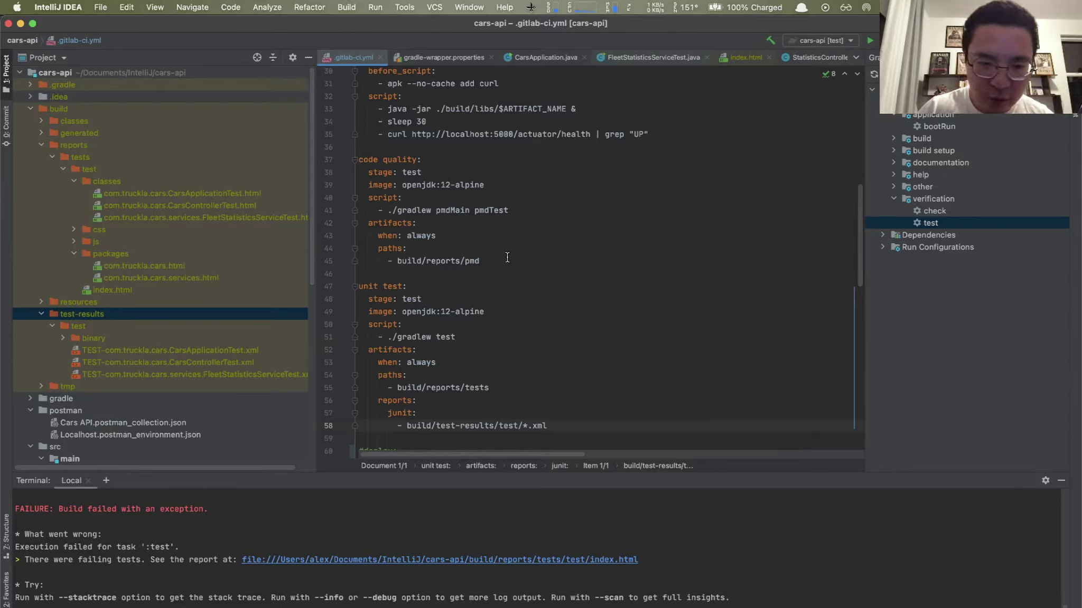
{"action": "left_click", "coordinate": [7, 126]}
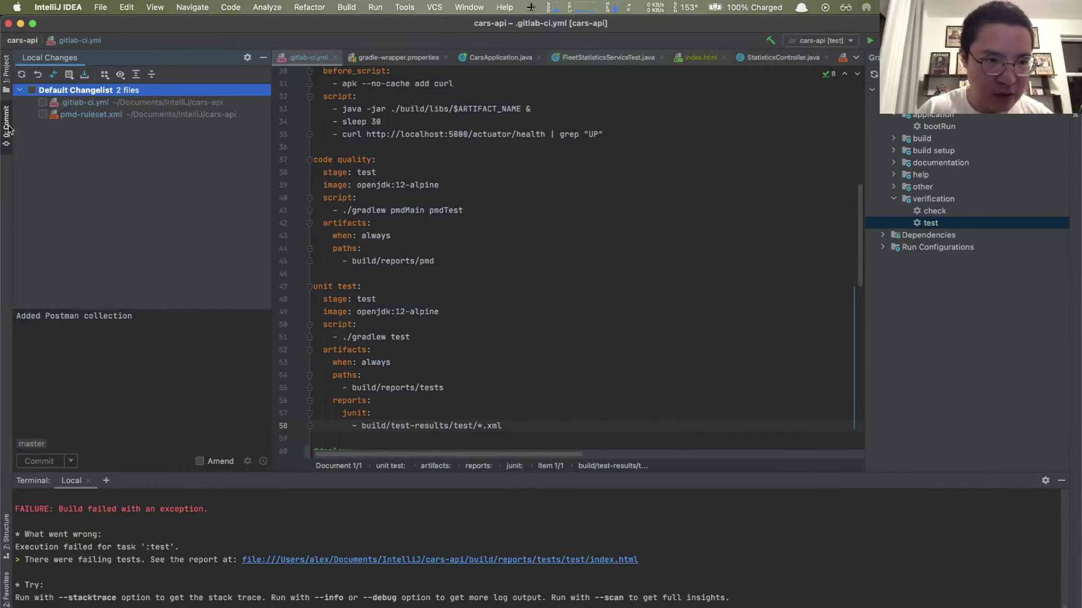
Step: Commit .gitlab-ci.yml and pmd-ruleset.xml as 'Added Build and Test stages', accepting the code analysis warning
{"action": "triple_click", "coordinate": [150, 321]}
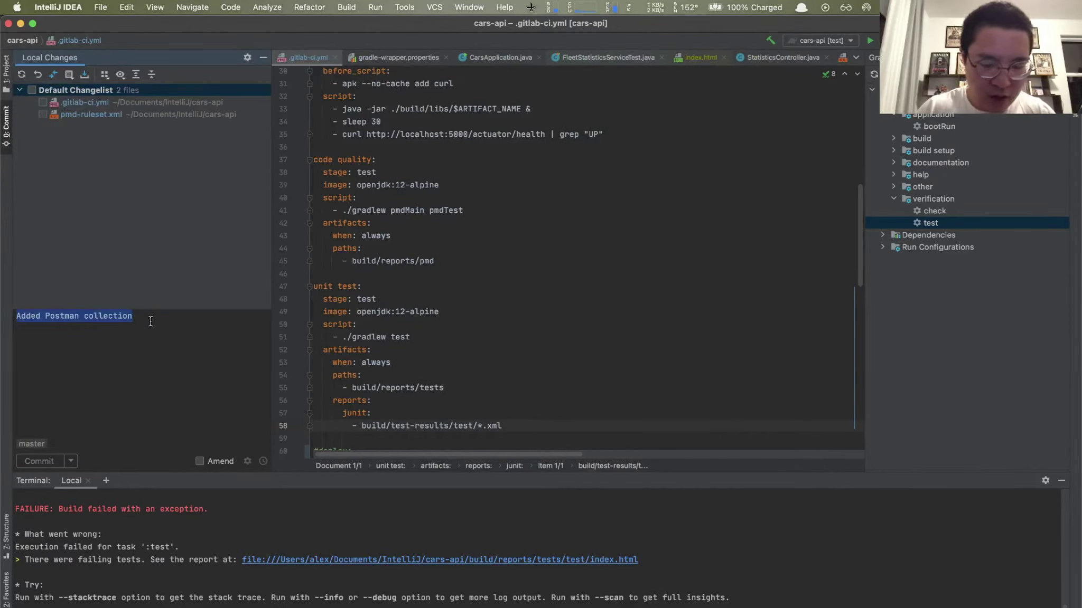
{"action": "key", "text": "BackSpace"}
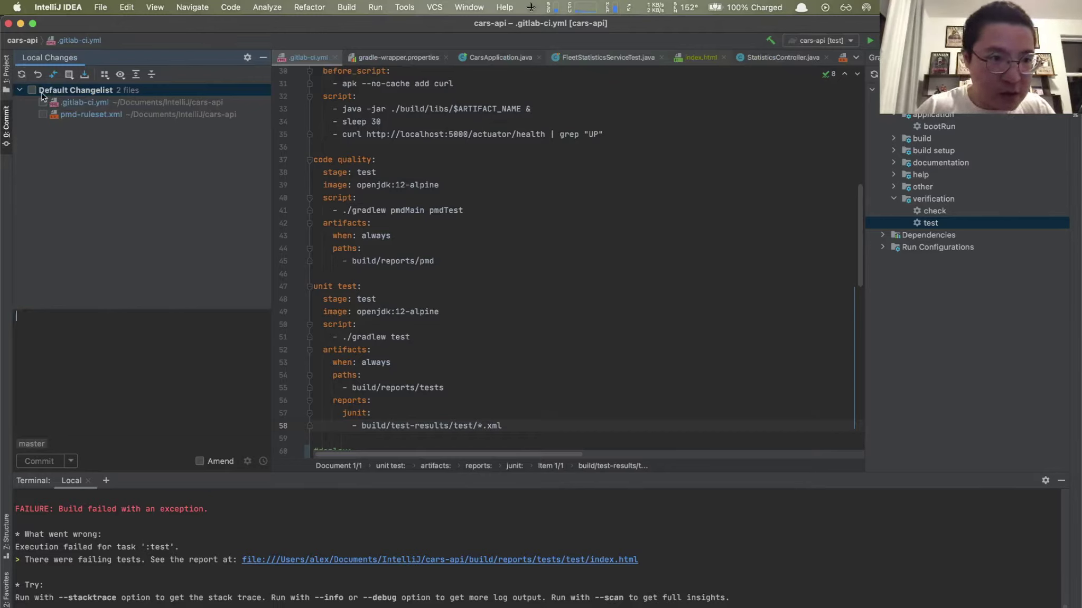
{"action": "left_click", "coordinate": [32, 91]}
{"action": "left_click", "coordinate": [49, 348]}
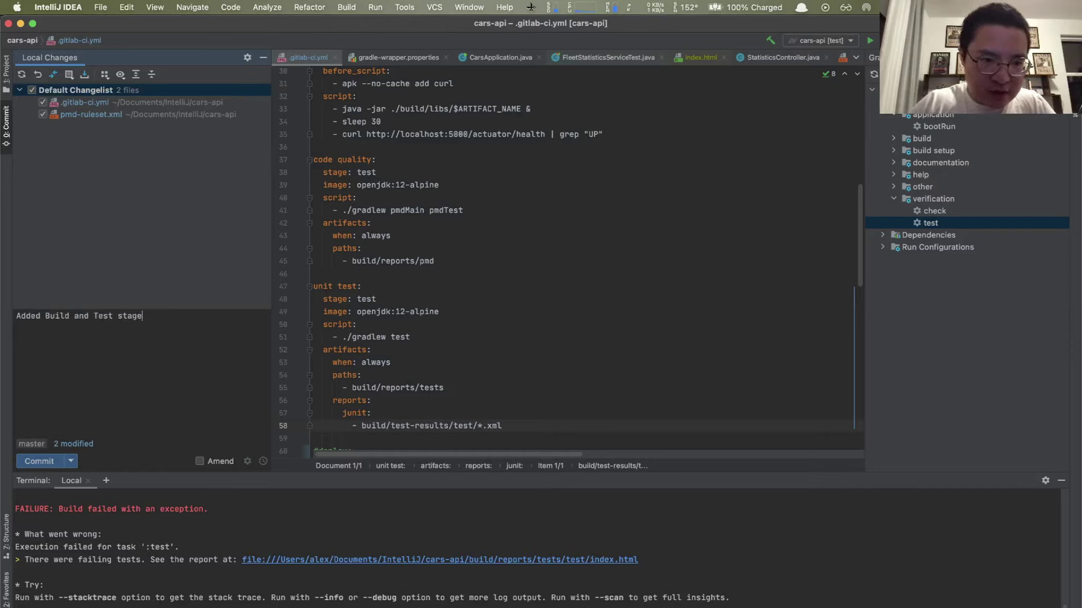
{"action": "left_click", "coordinate": [46, 463]}
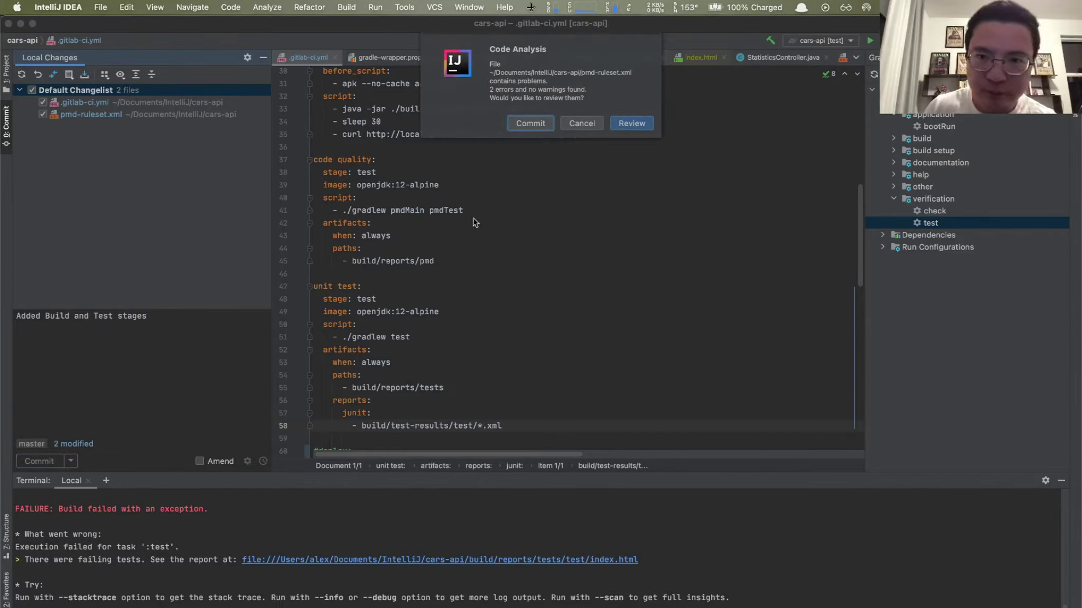
{"action": "left_click", "coordinate": [529, 118]}
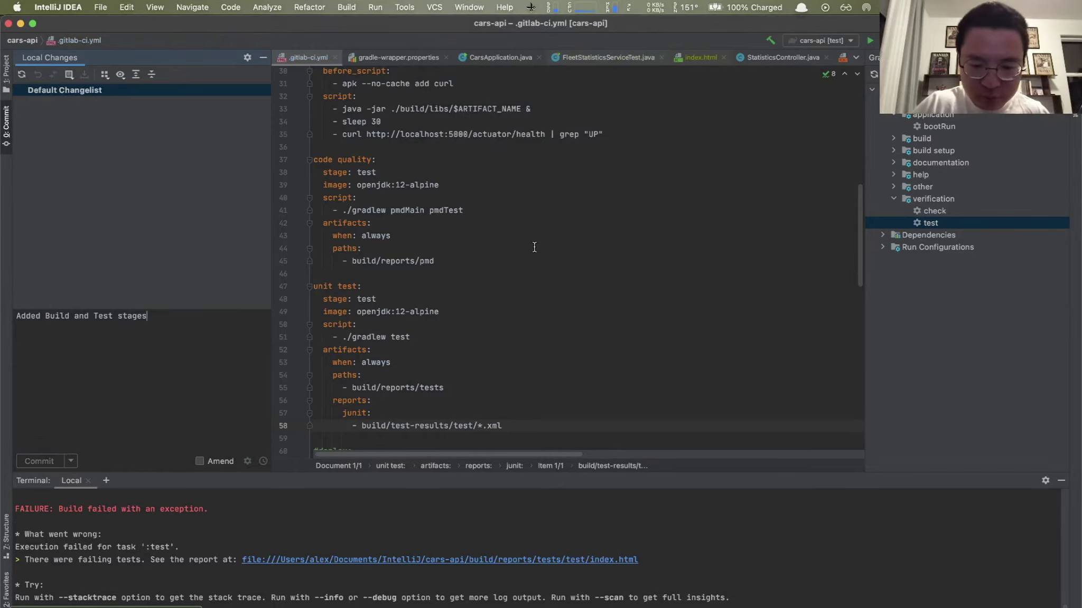
Step: Push the new commit to origin master
{"action": "key", "text": "super+shift+k"}
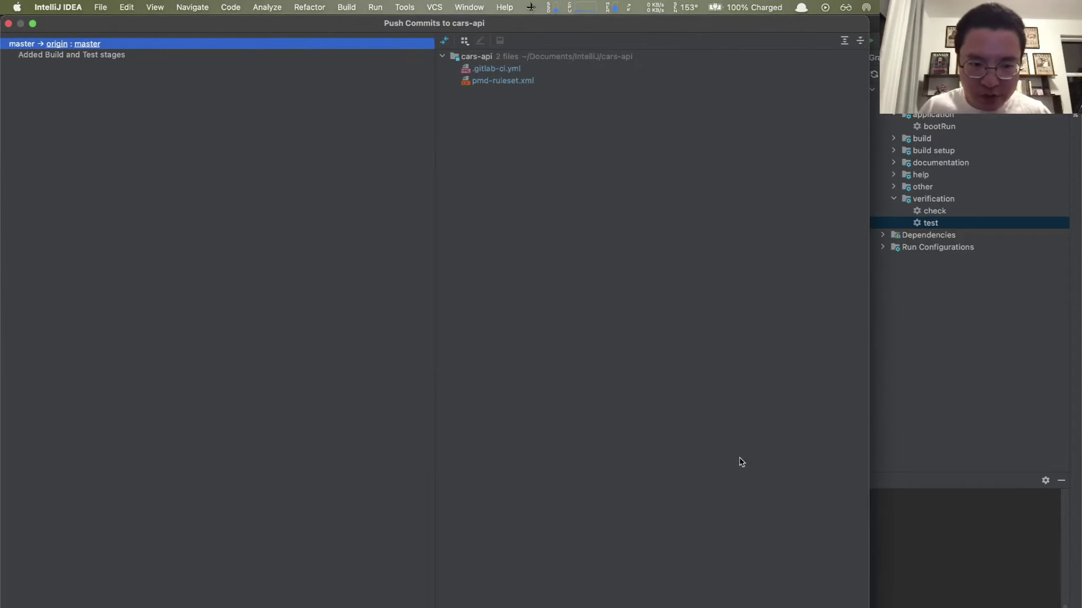
{"action": "key", "text": "Return"}
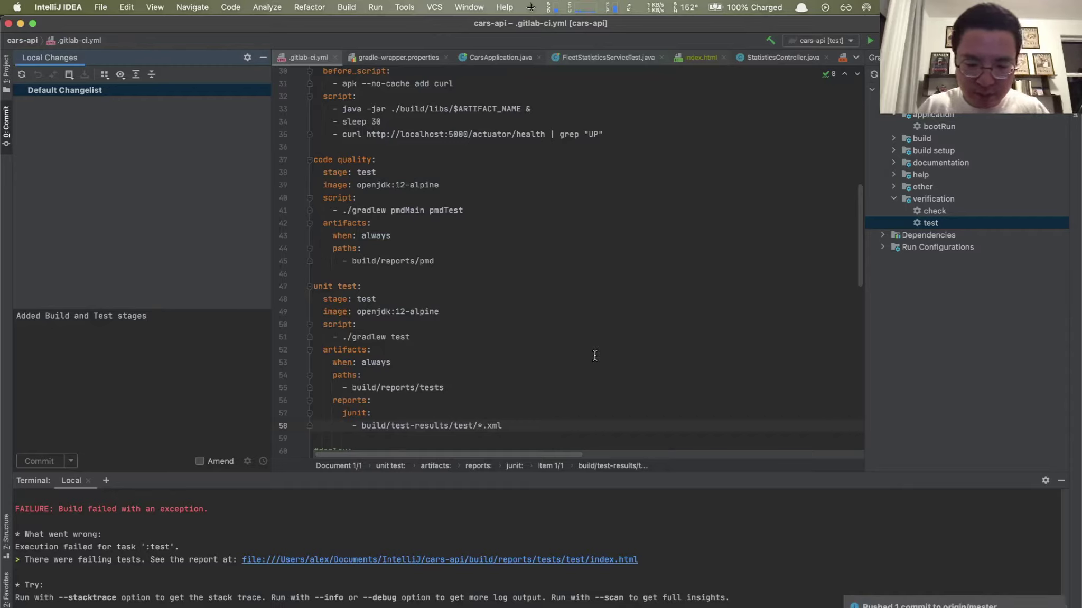
{"action": "key", "text": "alt+space"}
Step: Switch to Chrome, close the local Test Summary page and show the GitLab cars-api Pipelines page
{"action": "type", "text": "fc"}
{"action": "key", "text": "BackSpace"}
{"action": "key", "text": "BackSpace"}
{"action": "type", "text": "ch"}
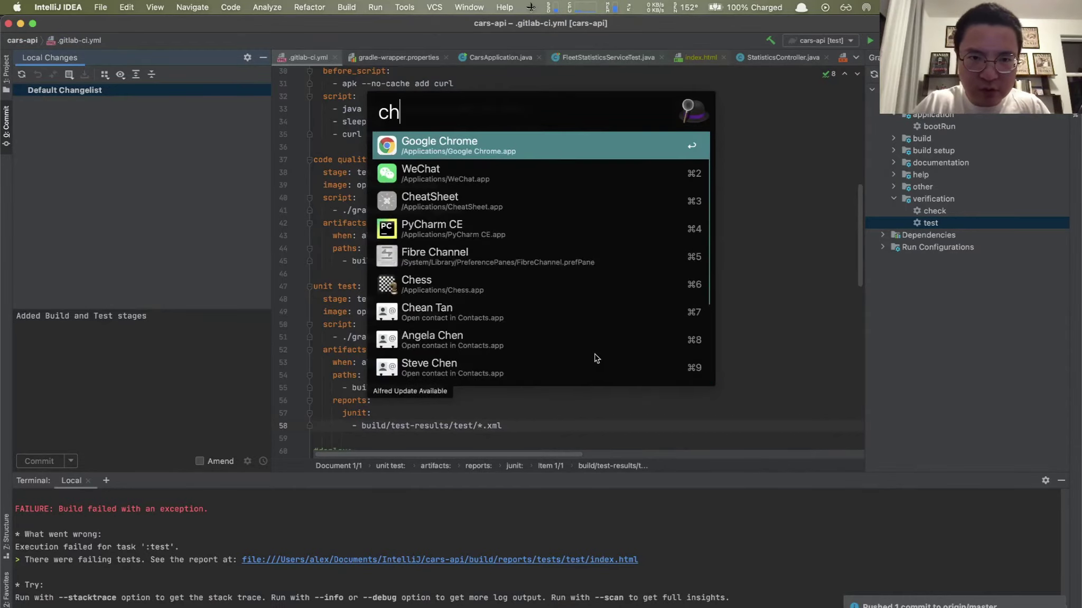
{"action": "key", "text": "Return"}
{"action": "key", "text": "alt+space"}
{"action": "type", "text": "ch"}
{"action": "key", "text": "Return"}
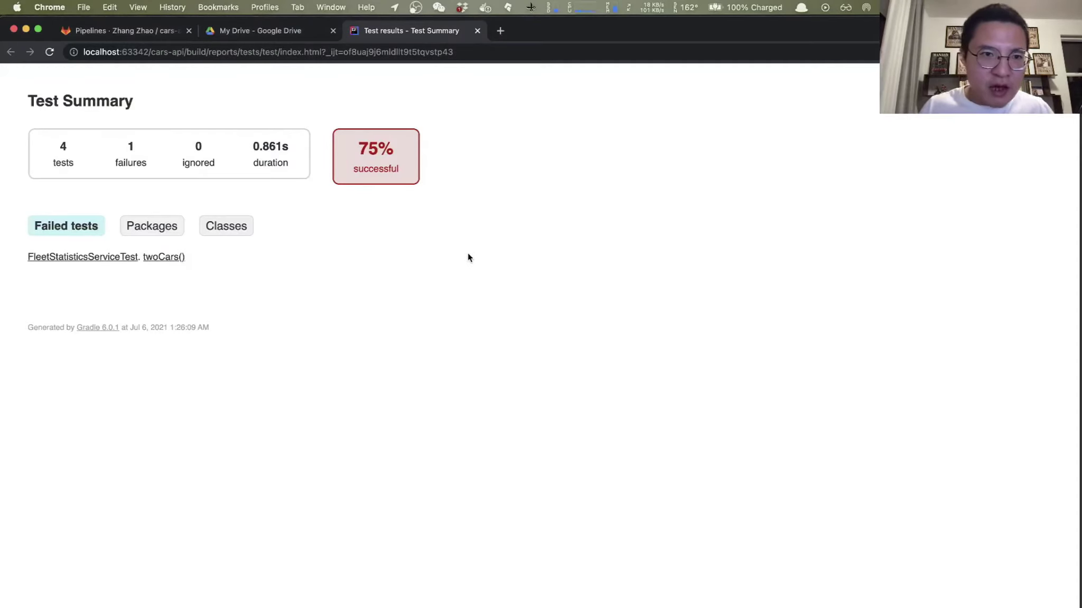
{"action": "left_click", "coordinate": [478, 30]}
{"action": "left_click", "coordinate": [155, 32]}
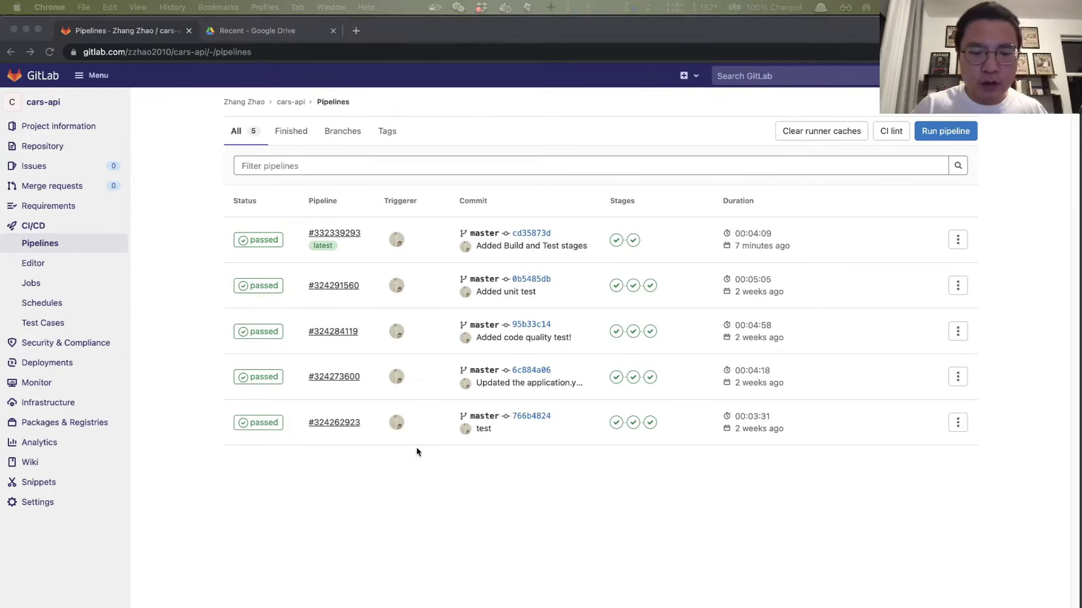
Step: Open passed pipeline #332339293 to see its build, code quality, smoke test and unit test jobs
{"action": "left_click", "coordinate": [416, 447]}
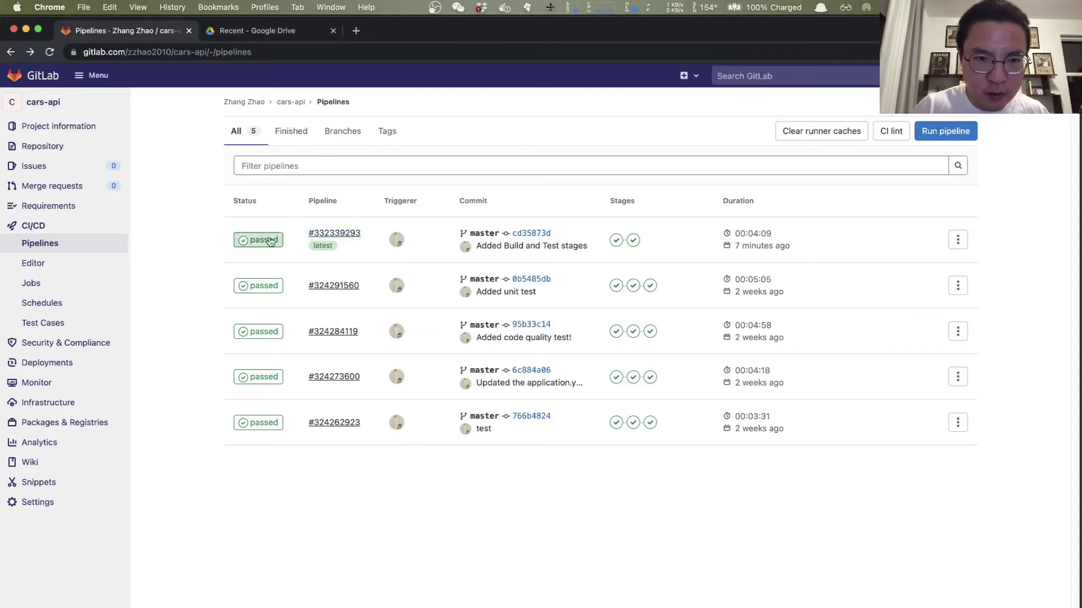
{"action": "left_click", "coordinate": [343, 240]}
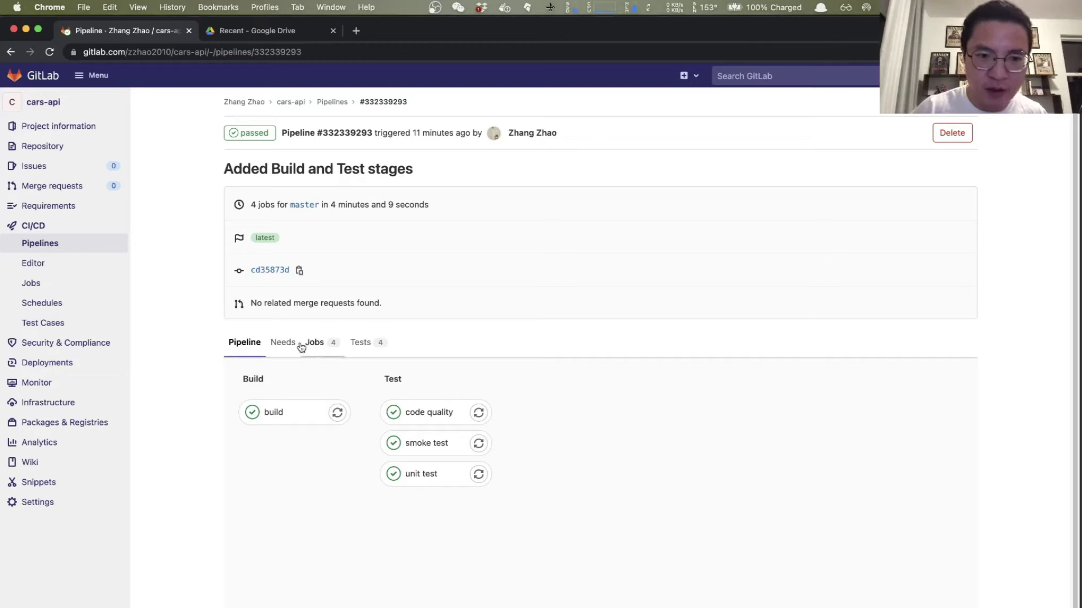
Step: Show the pipeline's Tests report and list the unit test job's four passing test cases
{"action": "left_click", "coordinate": [362, 350]}
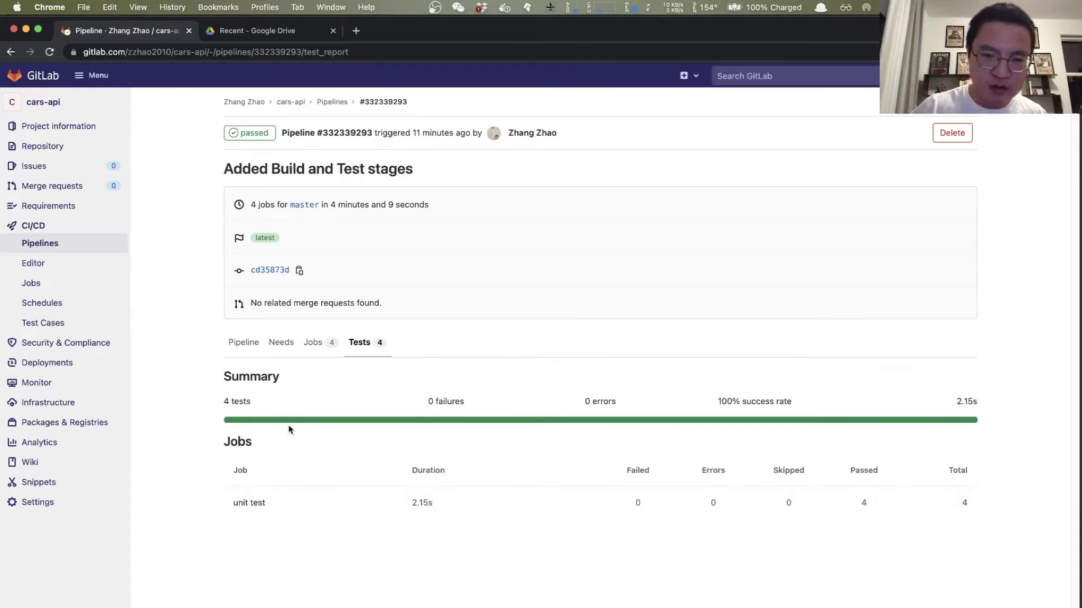
{"action": "left_click", "coordinate": [250, 503]}
{"action": "scroll", "coordinate": [446, 518], "scroll_direction": "down", "scroll_amount": 3}
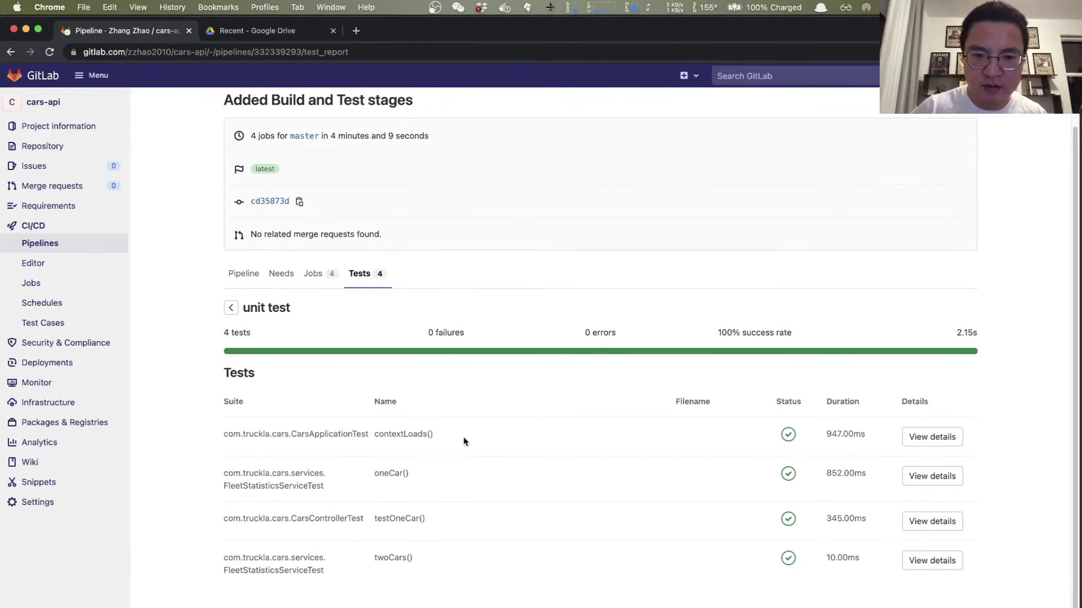
{"action": "key", "text": "alt+space"}
{"action": "type", "text": "in"}
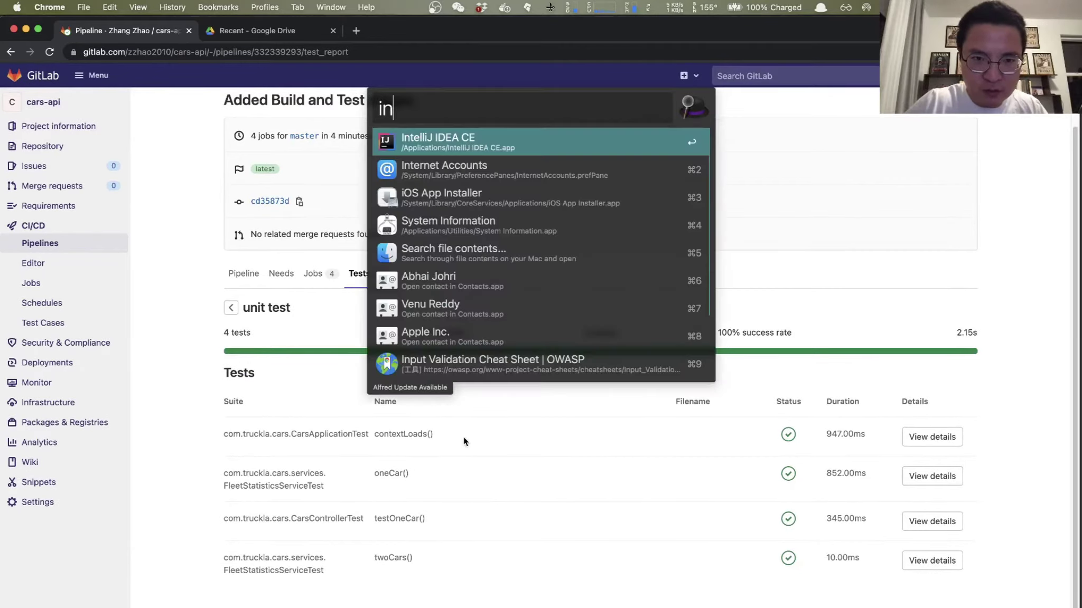
{"action": "key", "text": "Return"}
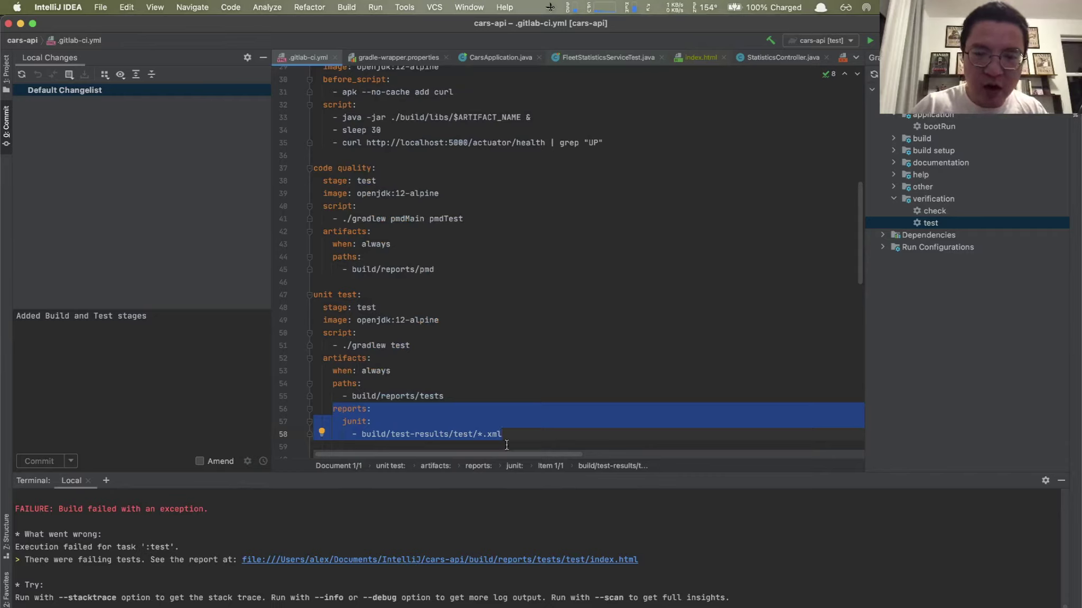
{"action": "key", "text": "super+Tab"}
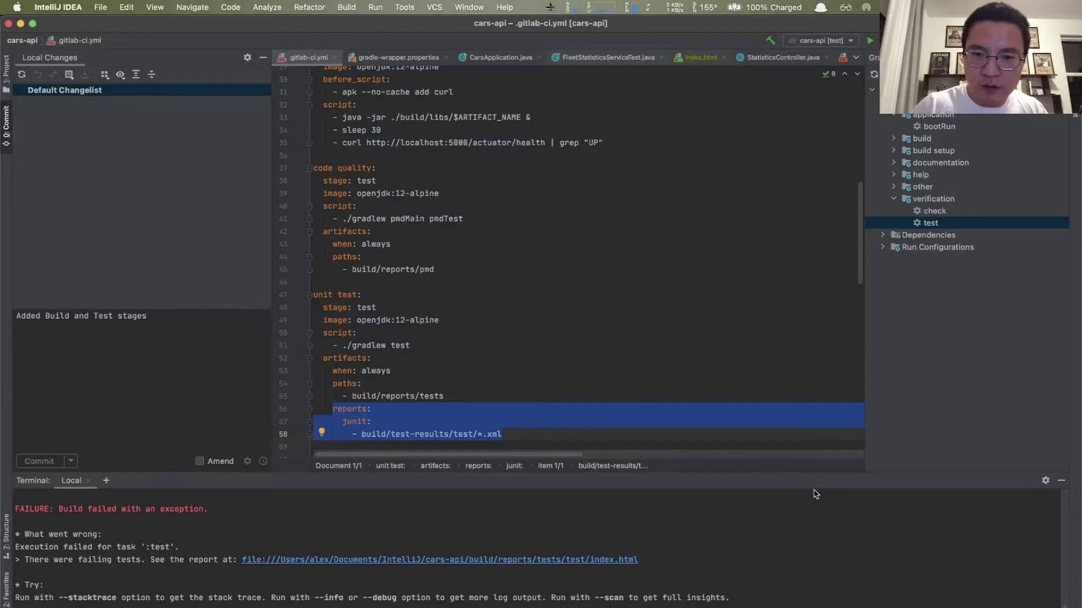
{"action": "key", "text": "super+Tab"}
{"action": "key", "text": "super+Tab"}
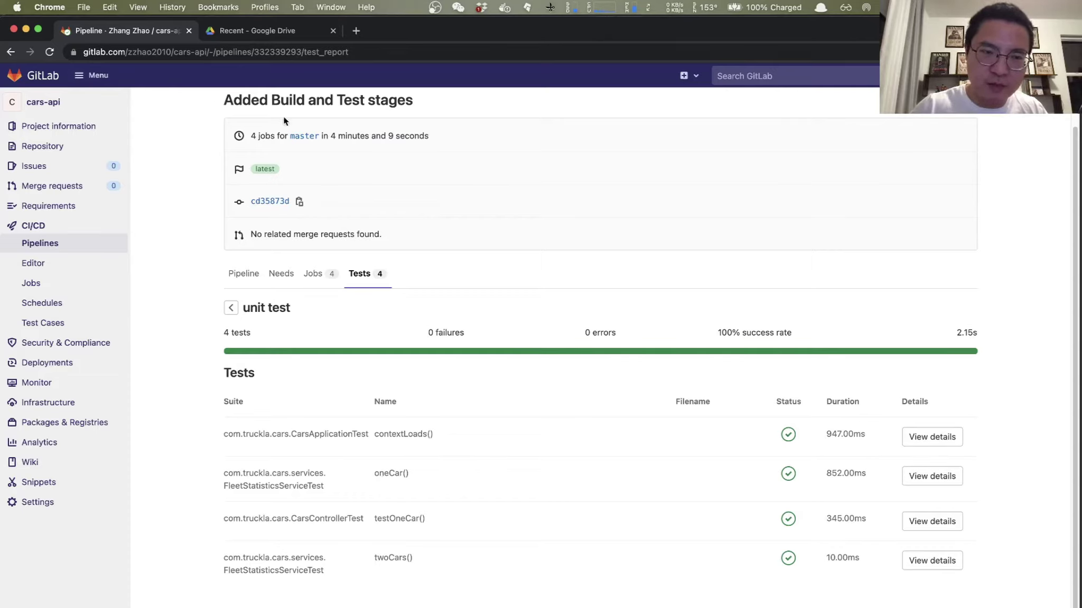
Step: Review the contextLoads() and oneCar() test details, then return to IntelliJ IDEA
{"action": "key", "text": "super+Tab"}
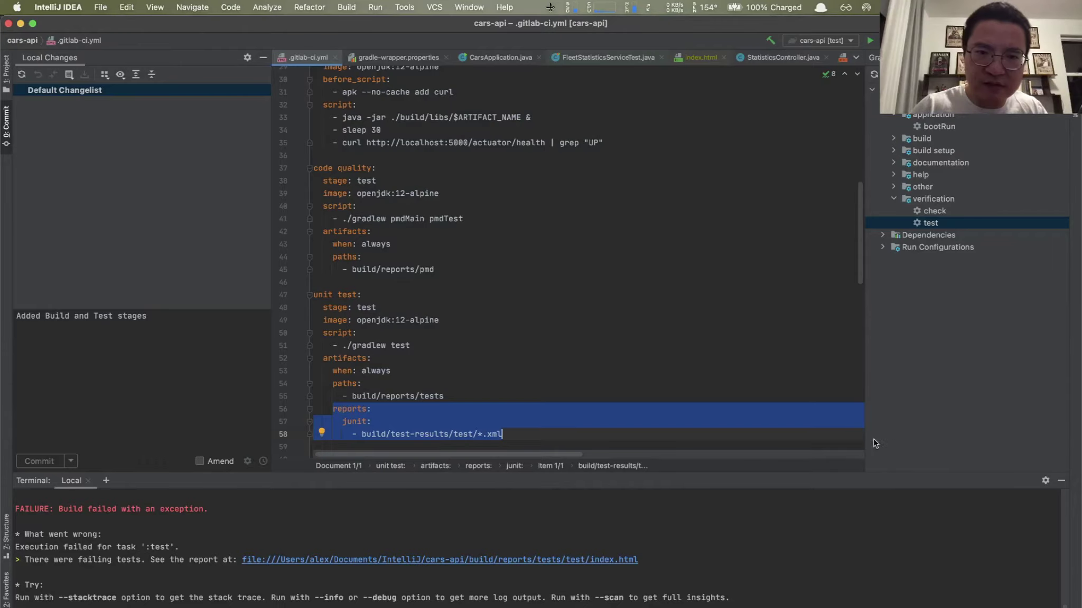
{"action": "key", "text": "super+Tab"}
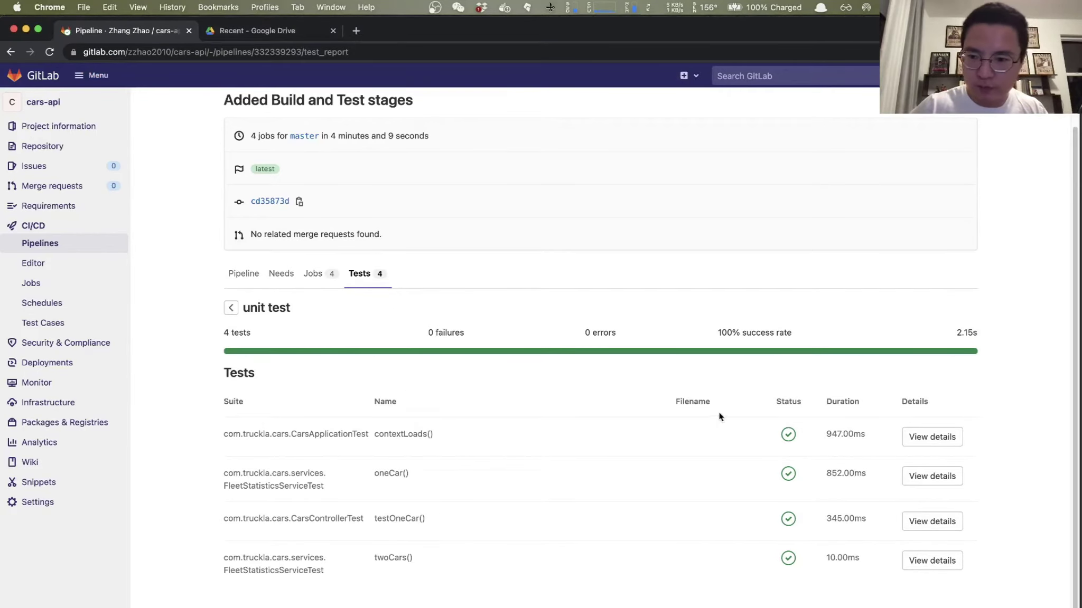
{"action": "left_click", "coordinate": [930, 436]}
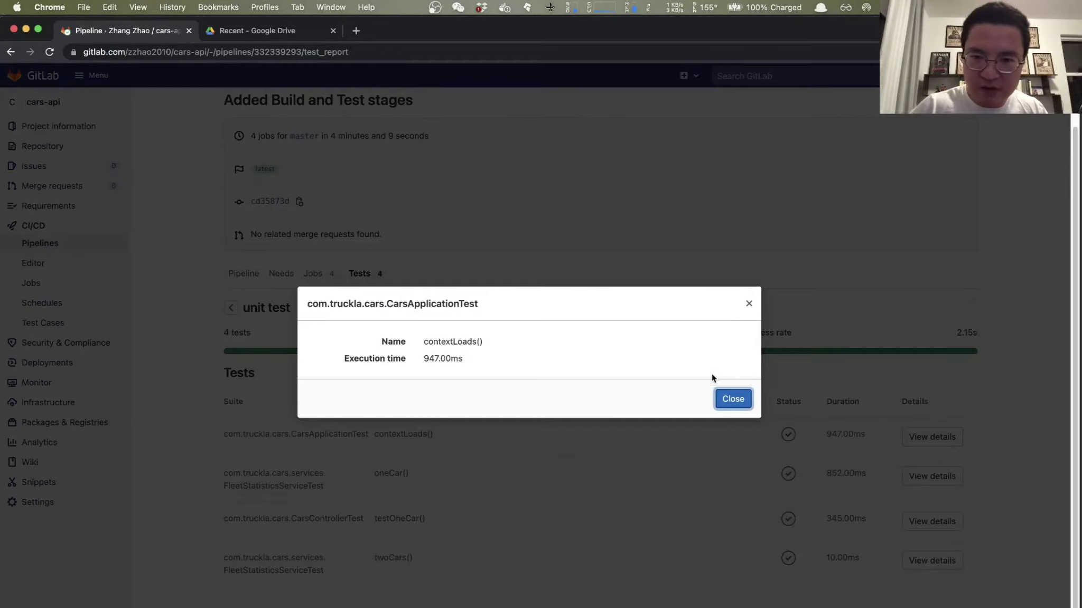
{"action": "left_click", "coordinate": [733, 399]}
{"action": "left_click", "coordinate": [936, 476]}
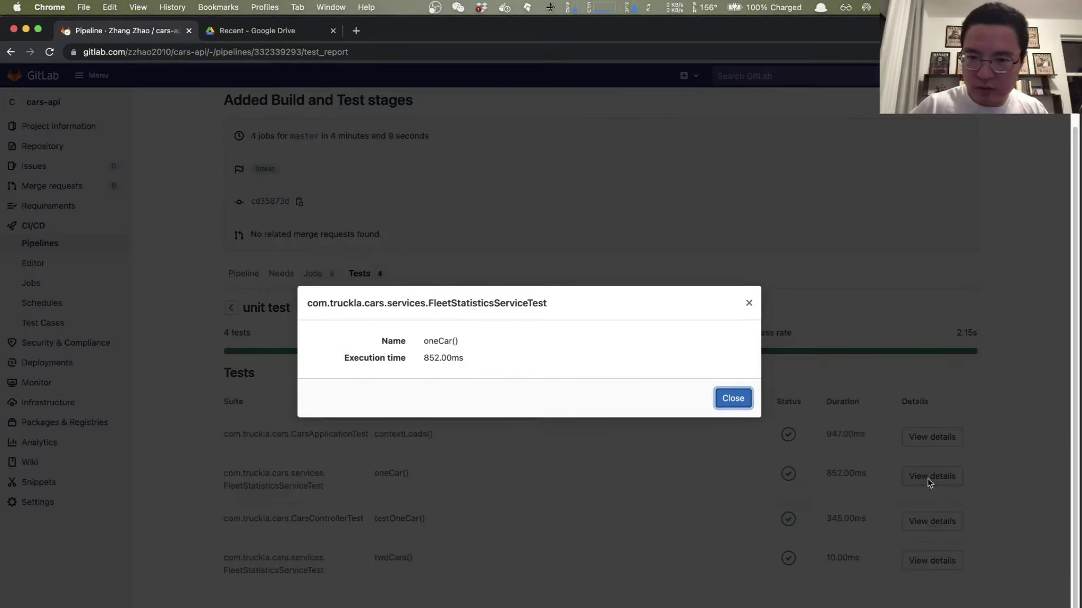
{"action": "left_click", "coordinate": [738, 406]}
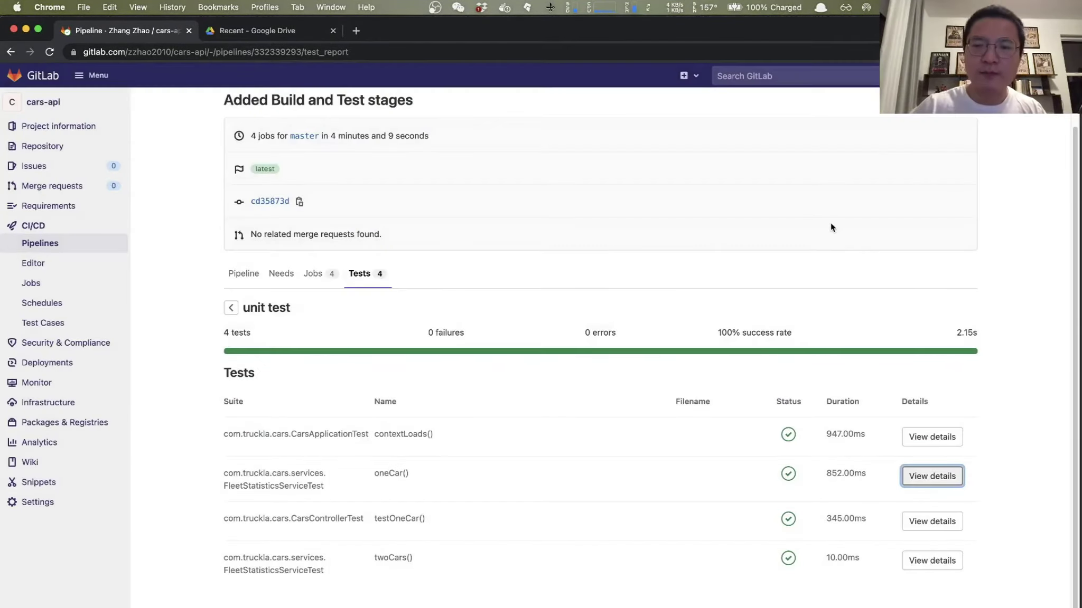
{"action": "key", "text": "super+Tab"}
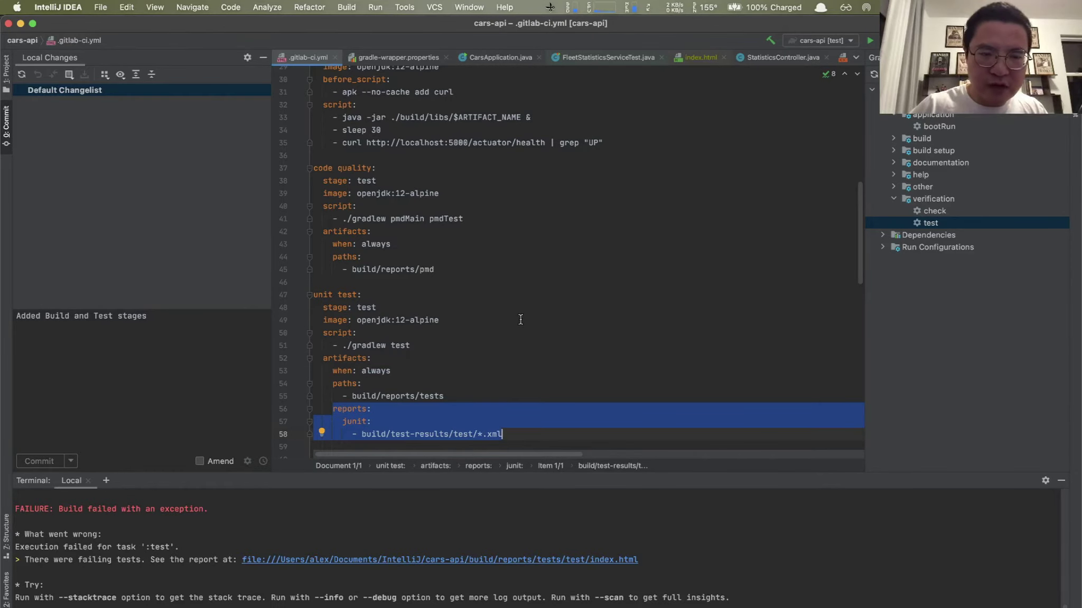
Step: Bring the .gitlab-ci.yml deploy stage, which copies the artifact to s3://$S3_BUCKET, into view
{"action": "scroll", "coordinate": [520, 320], "scroll_direction": "up", "scroll_amount": 15}
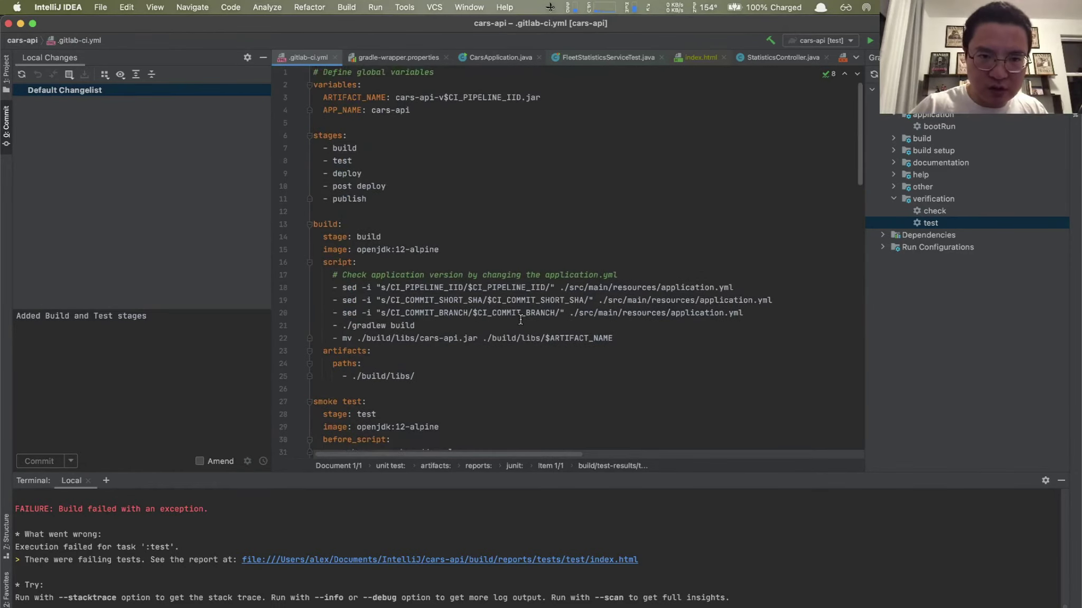
{"action": "left_click_drag", "start_coordinate": [333, 174], "coordinate": [380, 174]}
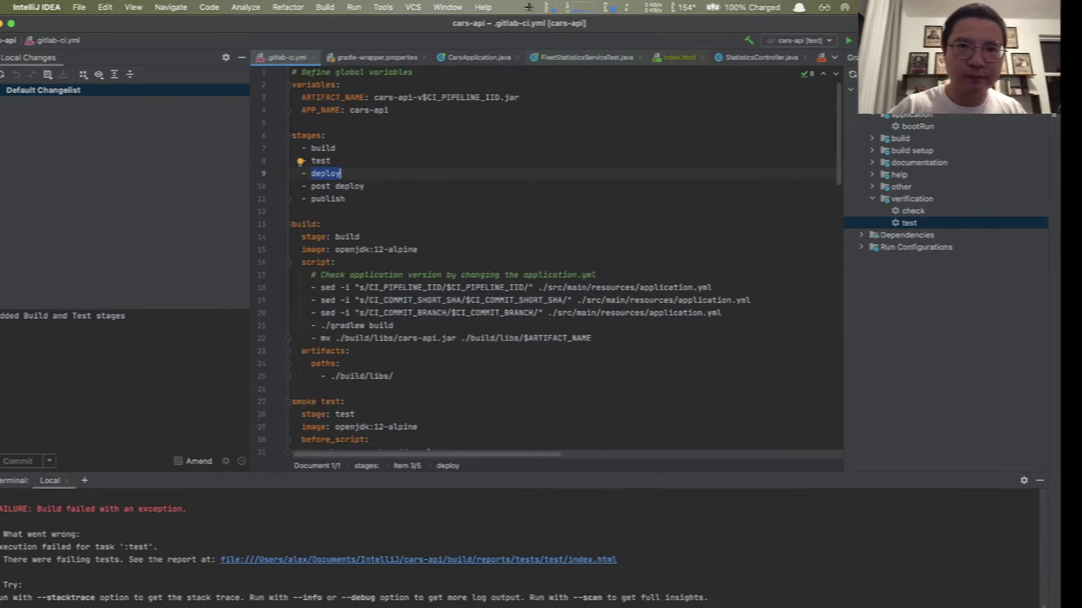
{"action": "key", "text": "ctrl+Right"}
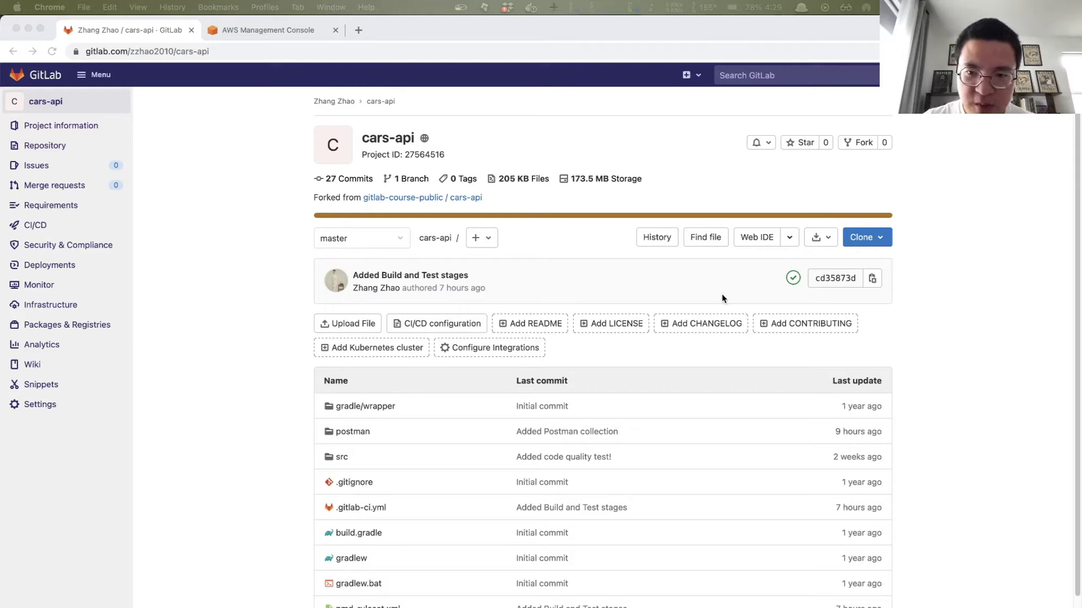
{"action": "type", "text": "i"}
{"action": "key", "text": "Return"}
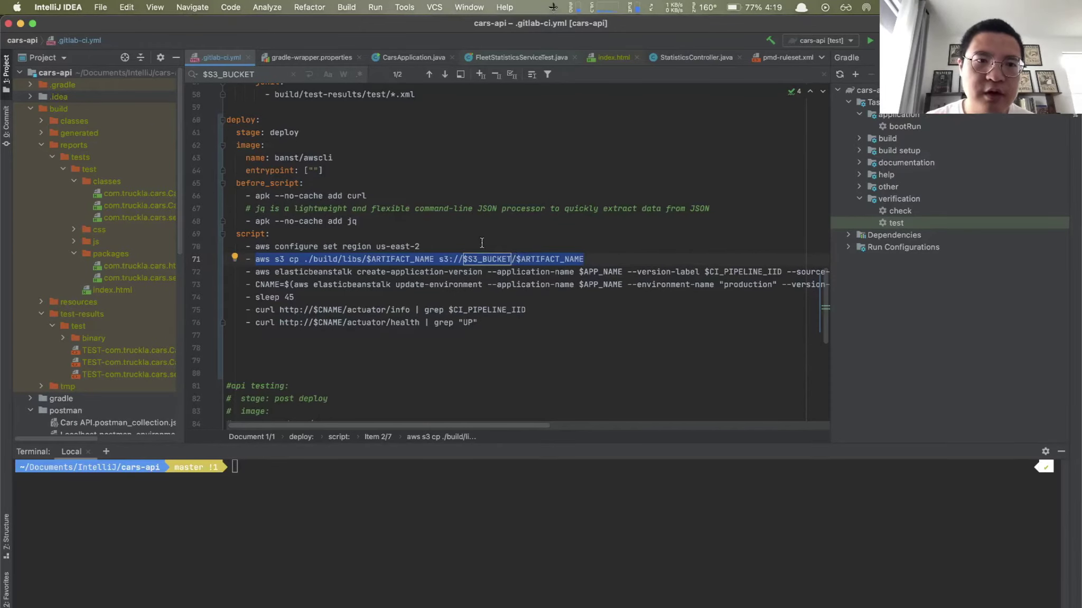
{"action": "left_click", "coordinate": [236, 132]}
{"action": "key", "text": "shift+Down"}
{"action": "key", "text": "shift+Down"}
{"action": "key", "text": "shift+Down"}
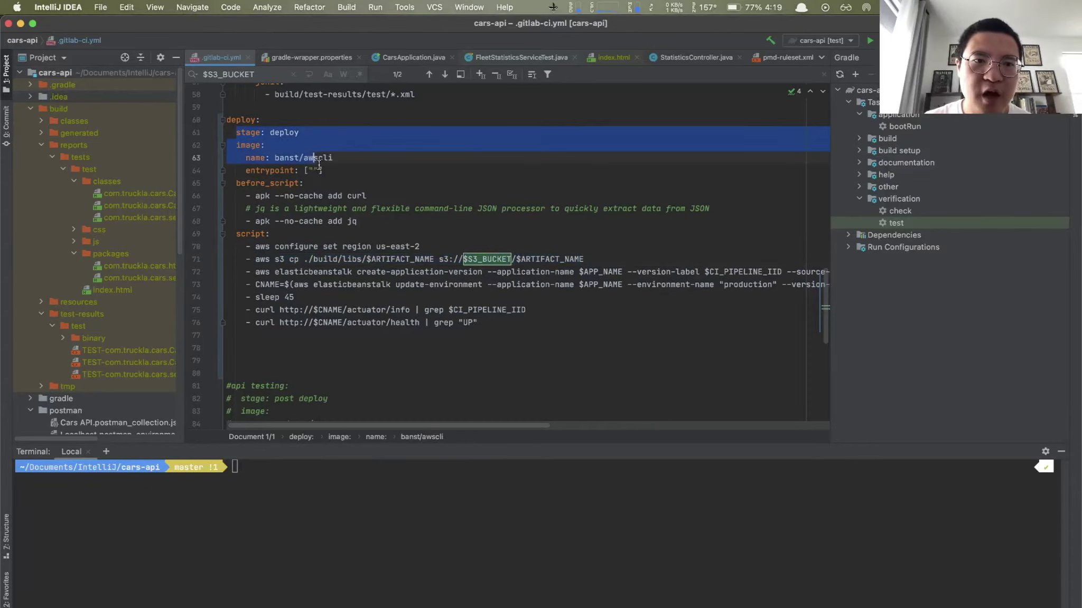
{"action": "key", "text": "shift+End"}
{"action": "left_click", "coordinate": [232, 115]}
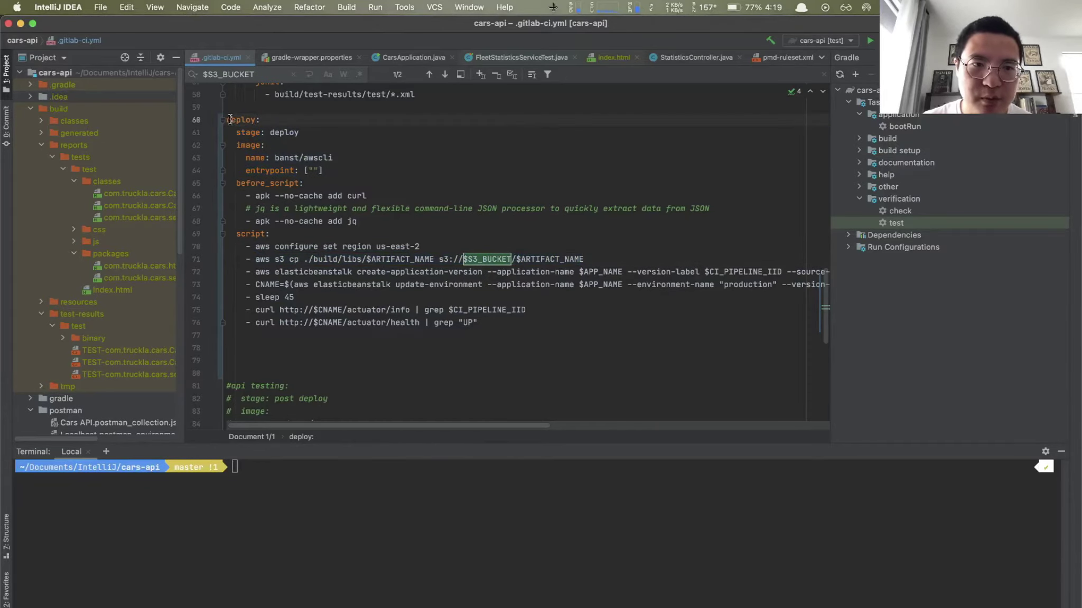
{"action": "left_click_drag", "start_coordinate": [231, 132], "coordinate": [316, 135]}
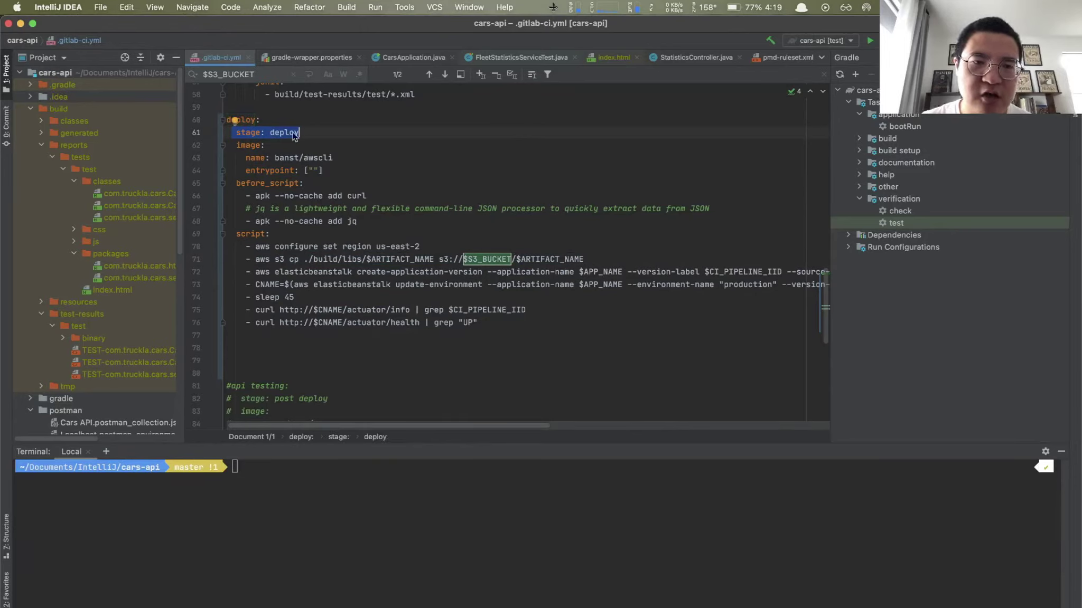
{"action": "left_click_drag", "start_coordinate": [296, 134], "coordinate": [300, 133]}
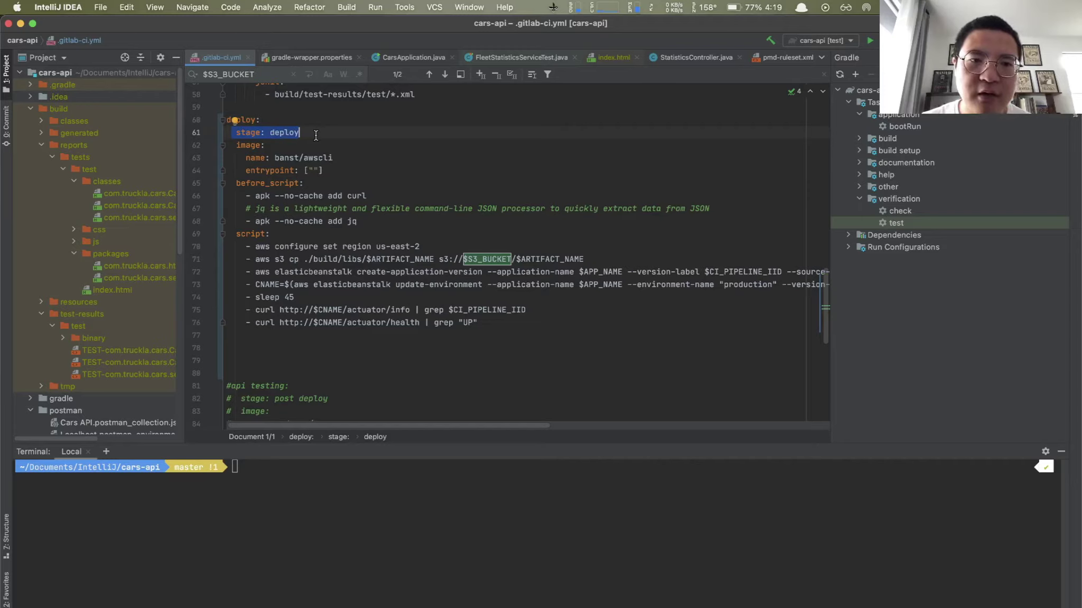
{"action": "left_click_drag", "start_coordinate": [236, 146], "coordinate": [341, 160]}
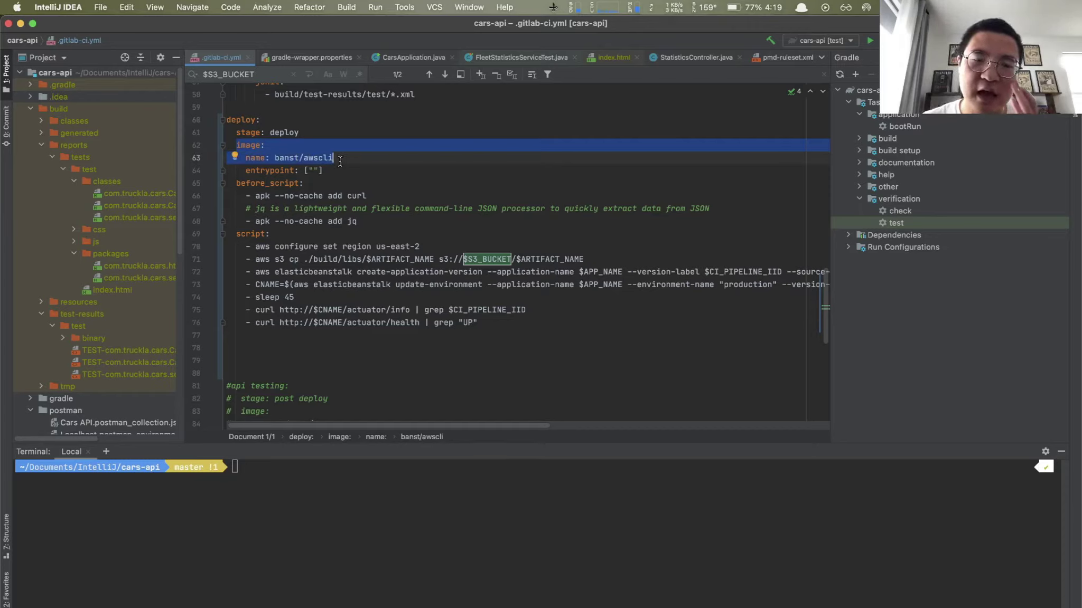
{"action": "left_click", "coordinate": [297, 157]}
{"action": "mouse_move", "coordinate": [297, 158]}
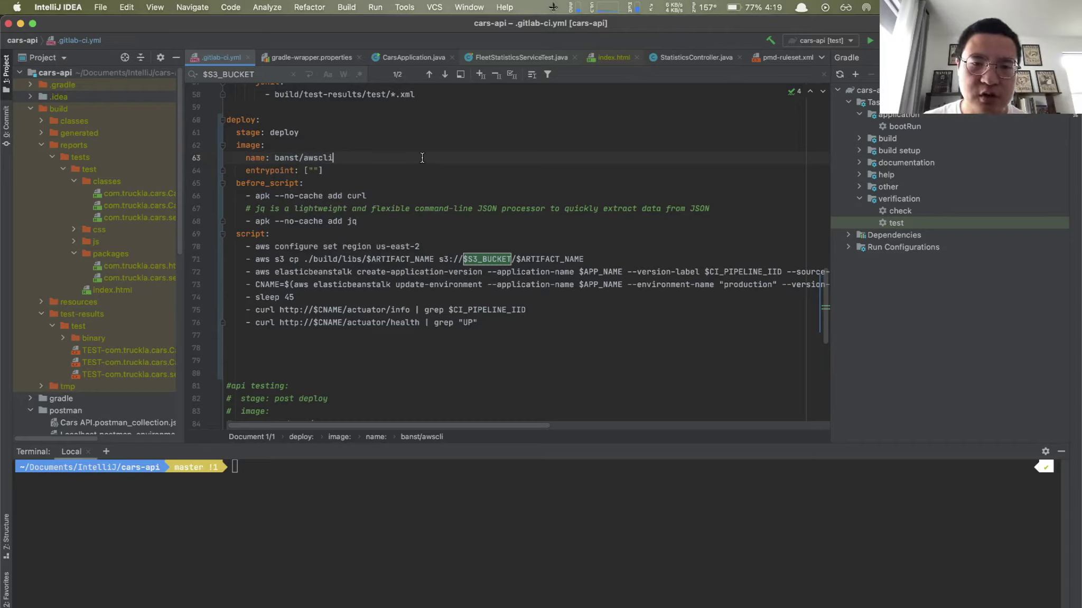
{"action": "left_click_drag", "start_coordinate": [334, 172], "coordinate": [236, 174]}
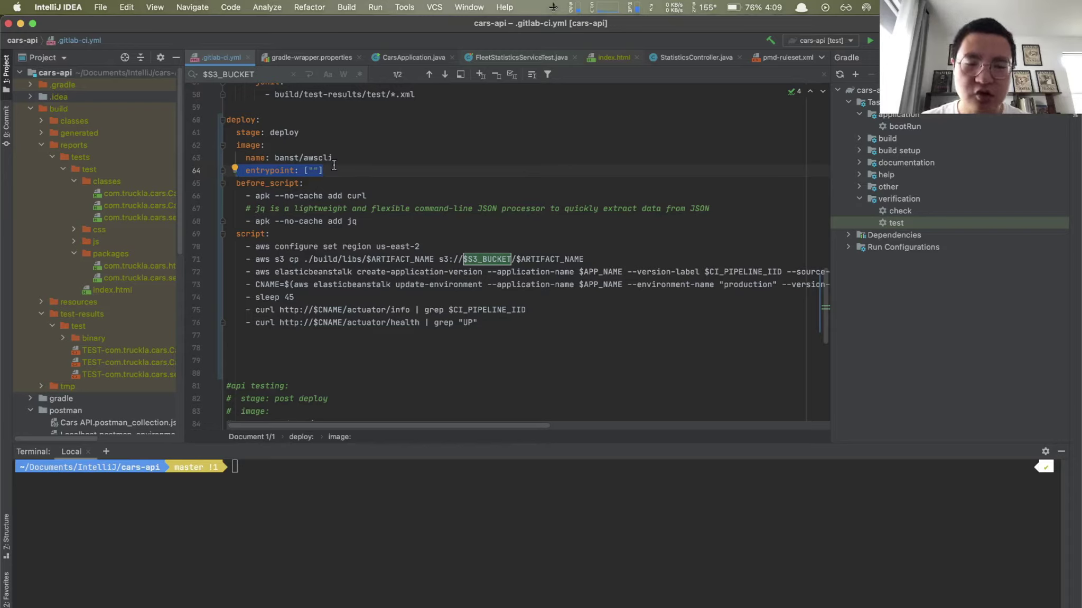
{"action": "left_click", "coordinate": [330, 170]}
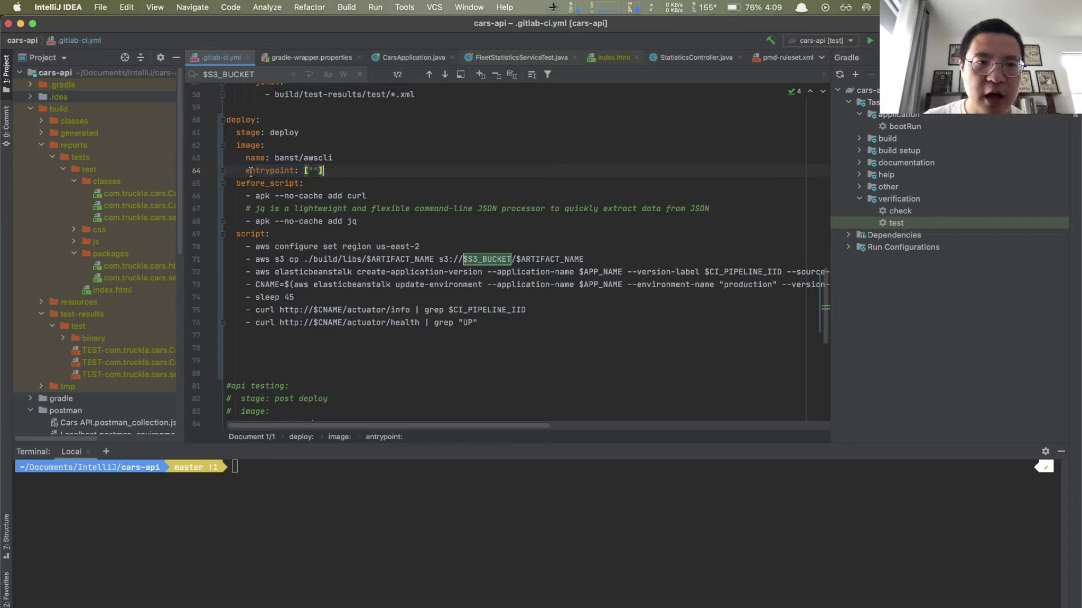
{"action": "left_click_drag", "start_coordinate": [241, 170], "coordinate": [324, 170]}
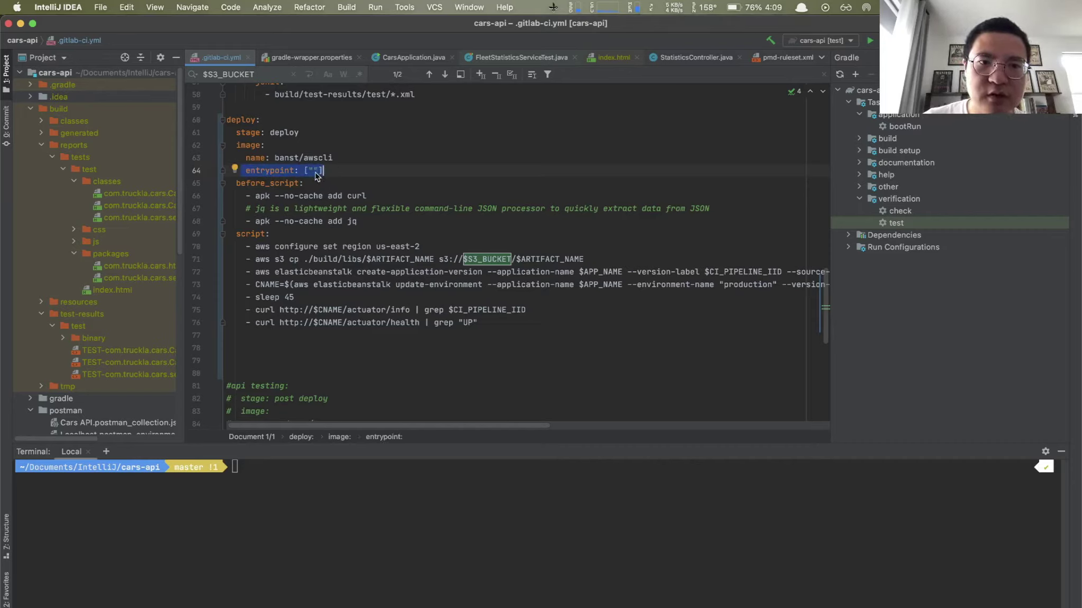
{"action": "key", "text": "shift+super+Left"}
{"action": "key", "text": "shift+super+Left"}
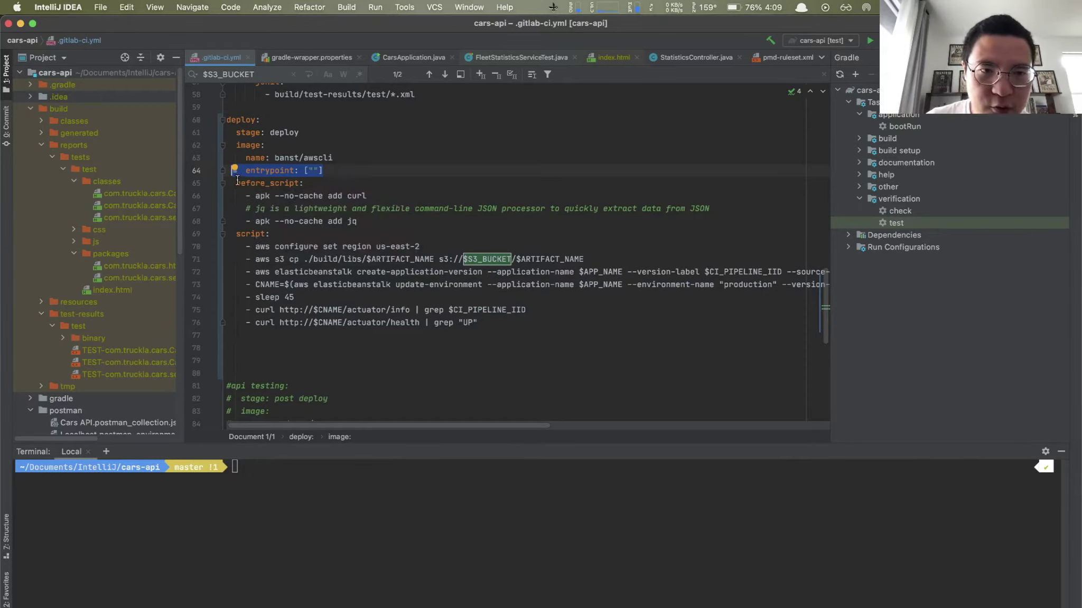
{"action": "left_click_drag", "start_coordinate": [238, 183], "coordinate": [377, 221]}
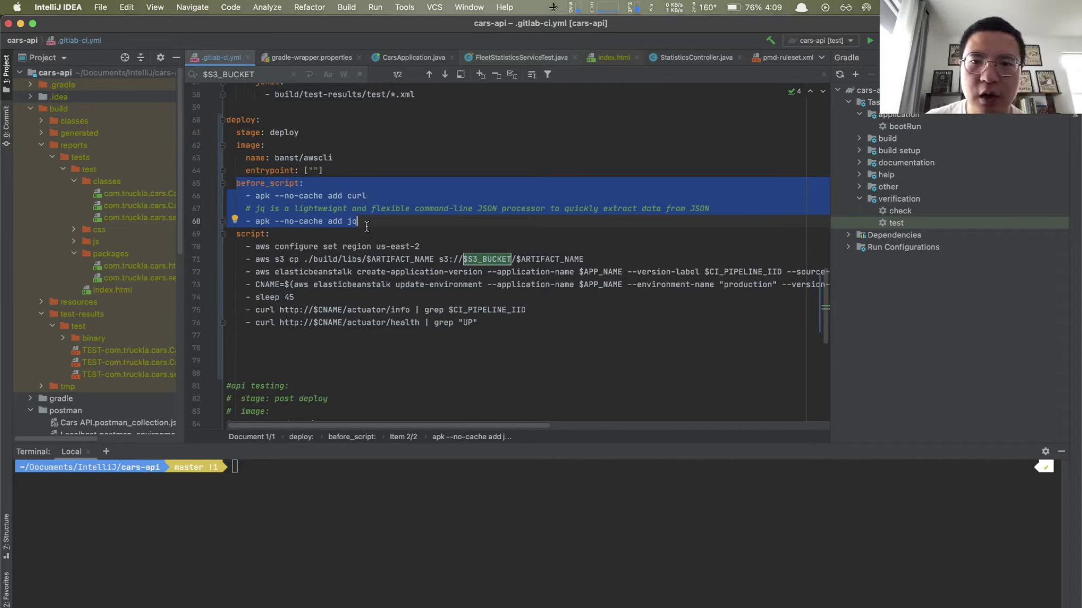
{"action": "mouse_move", "coordinate": [408, 207]}
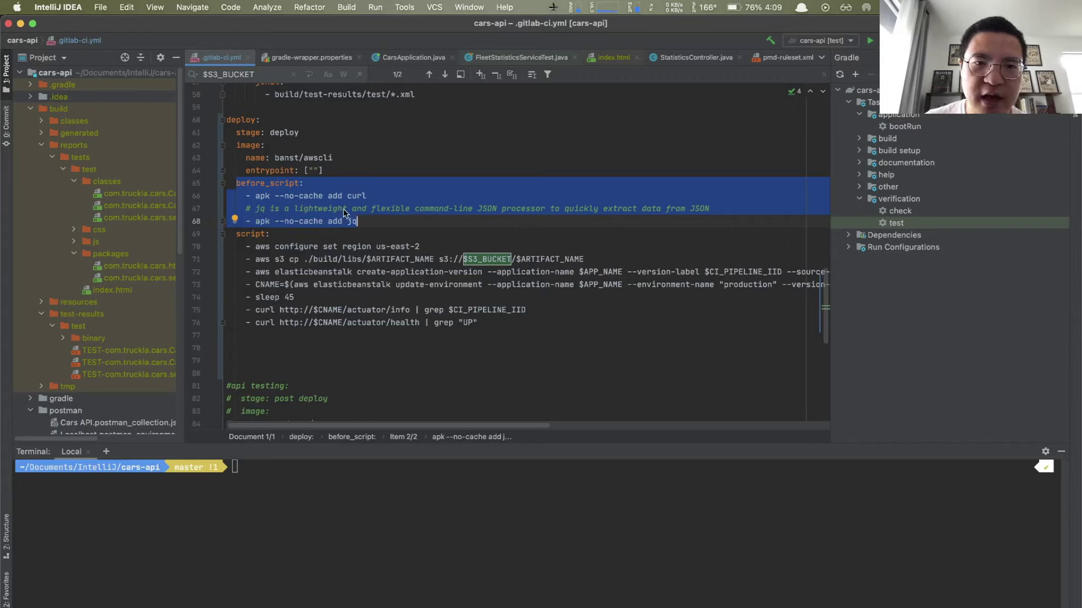
{"action": "mouse_move", "coordinate": [345, 208]}
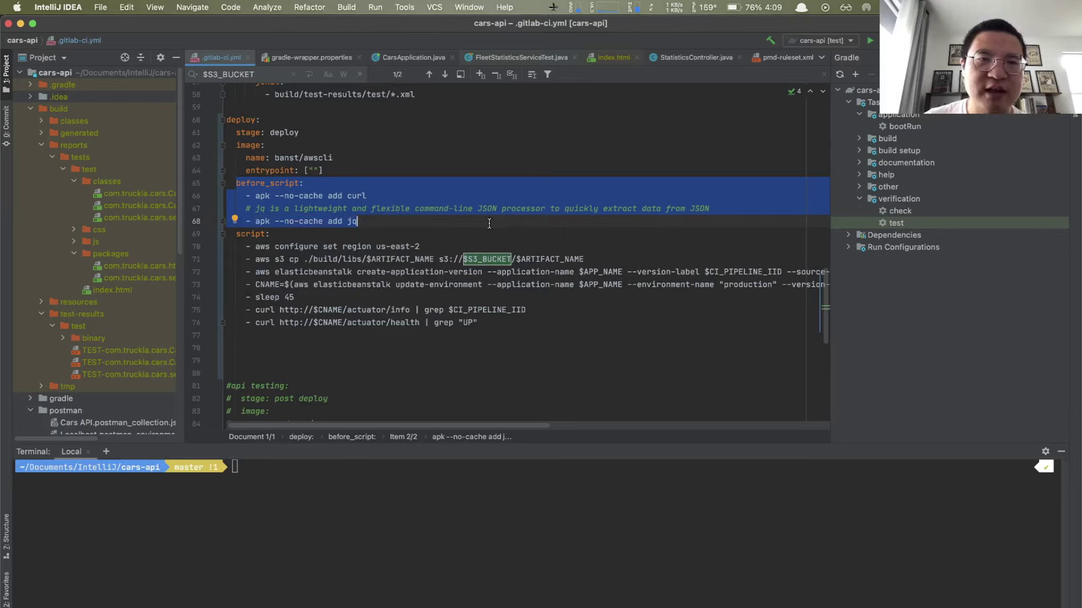
{"action": "left_click", "coordinate": [408, 221]}
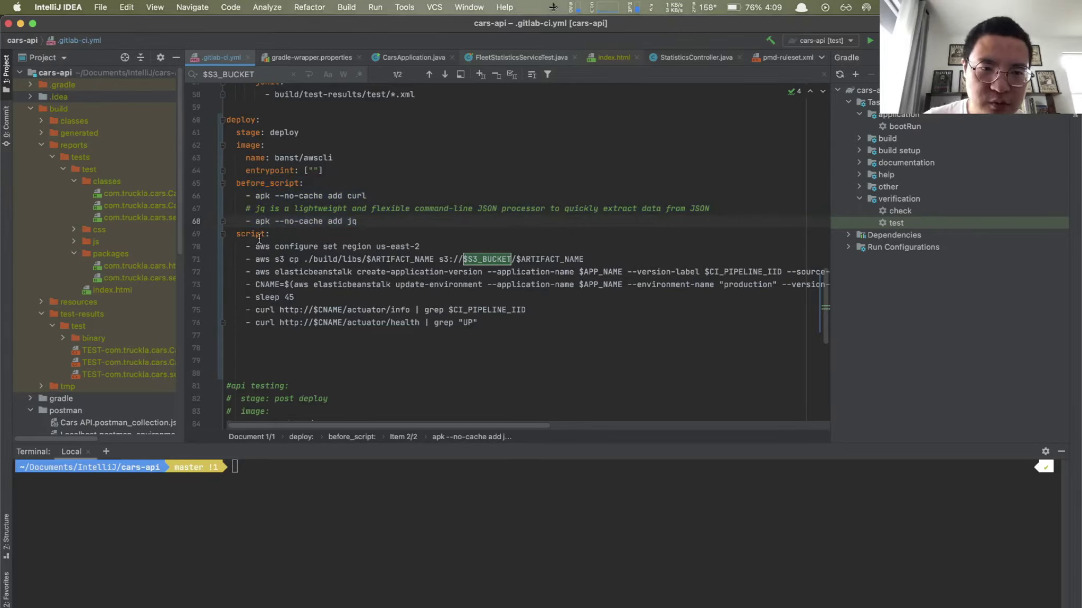
{"action": "left_click_drag", "start_coordinate": [255, 246], "coordinate": [460, 255]}
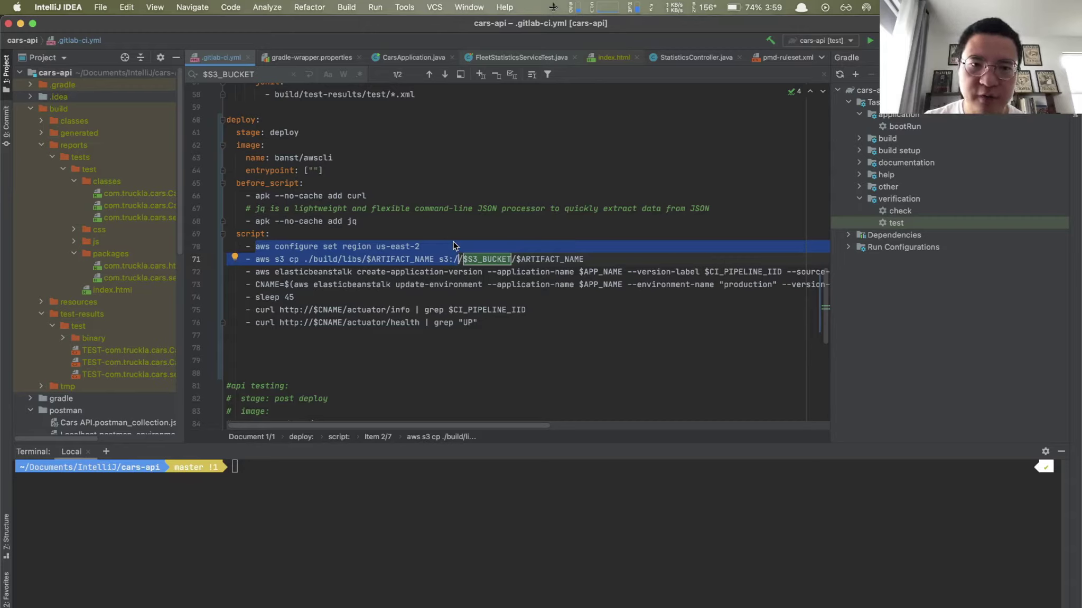
Step: Highlight the us-east-2 region value in the aws configure line
{"action": "left_click", "coordinate": [440, 246]}
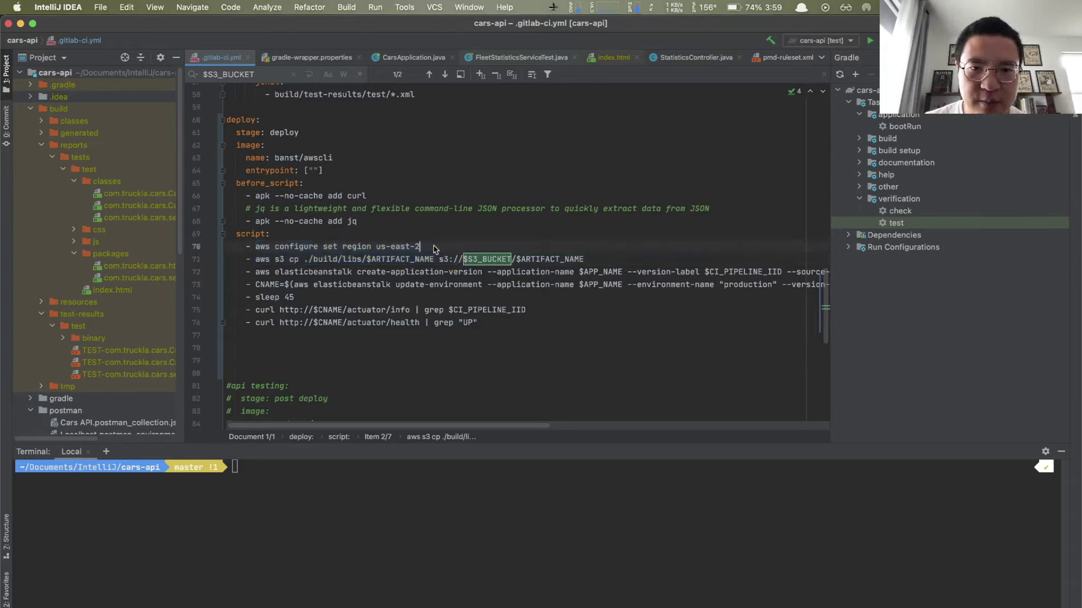
{"action": "left_click_drag", "start_coordinate": [254, 247], "coordinate": [421, 247]}
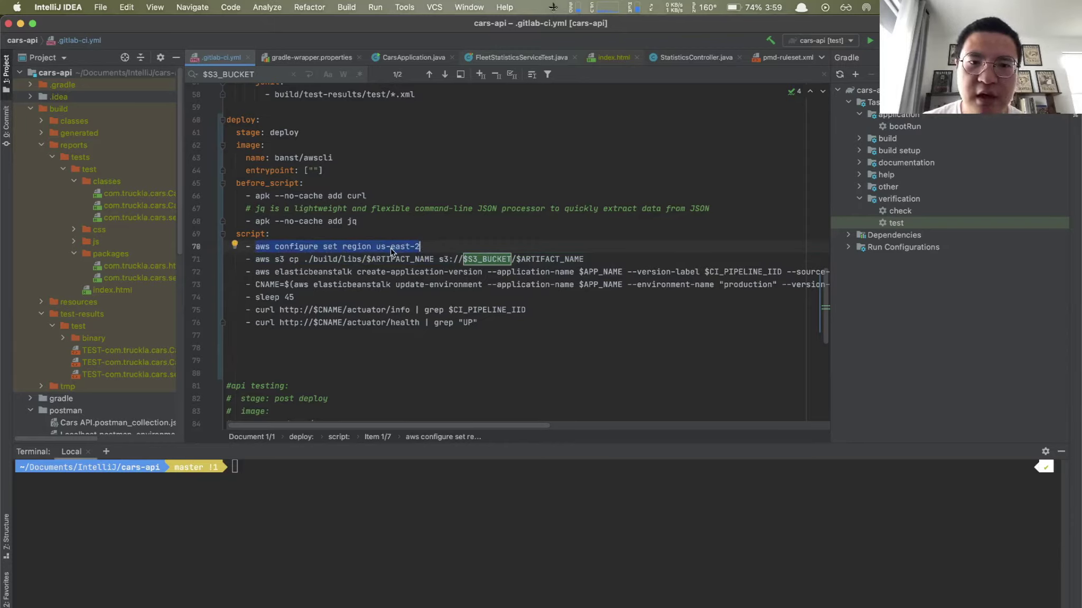
{"action": "left_click", "coordinate": [427, 247]}
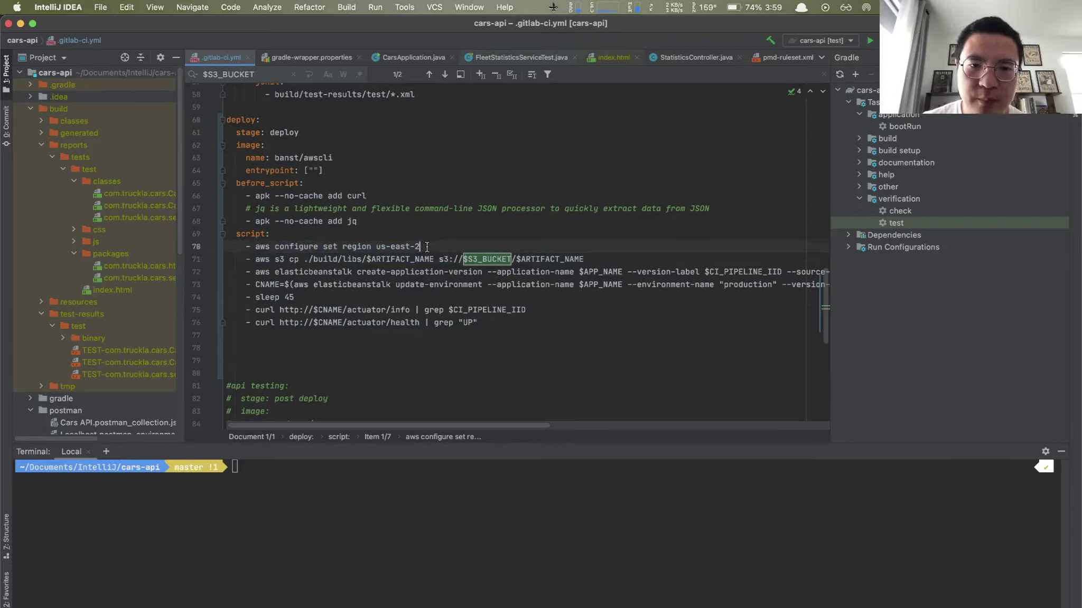
{"action": "left_click_drag", "start_coordinate": [382, 248], "coordinate": [420, 246]}
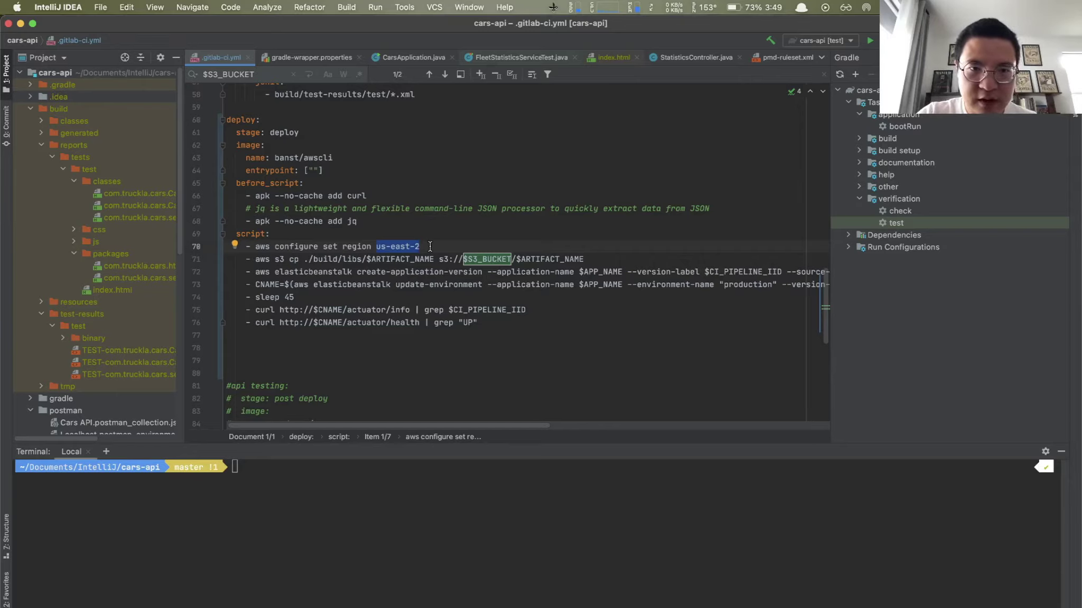
Step: Switch to Google Chrome showing the GitLab cars-api project page
{"action": "key", "text": "alt+space"}
{"action": "type", "text": "ch"}
{"action": "key", "text": "Return"}
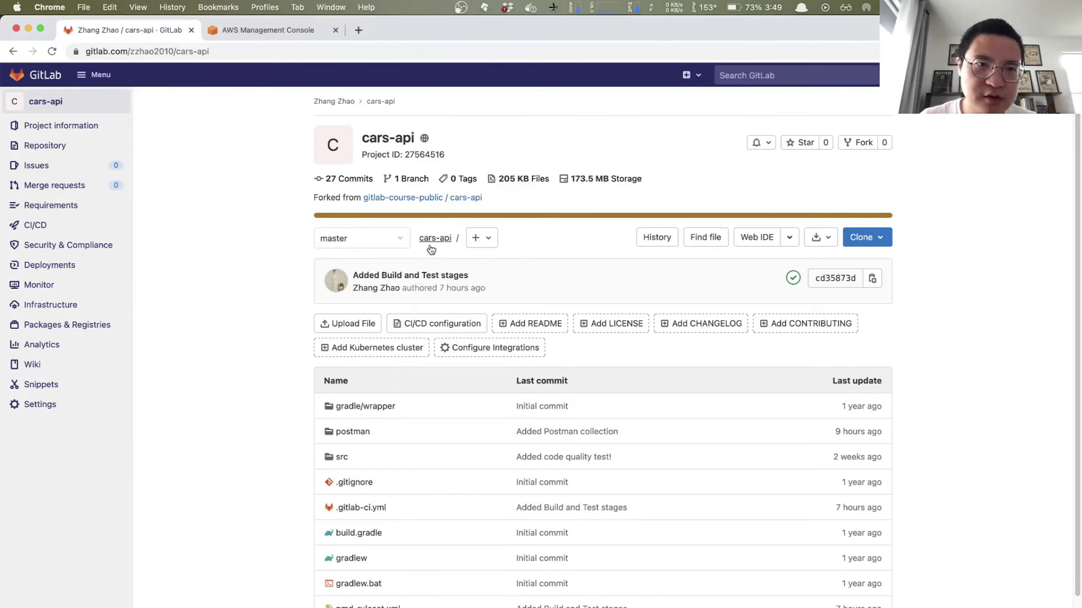
Step: Check the S3 buckets, including cars-api-zz in us-east-2, then open the IAM Users list
{"action": "left_click", "coordinate": [252, 32]}
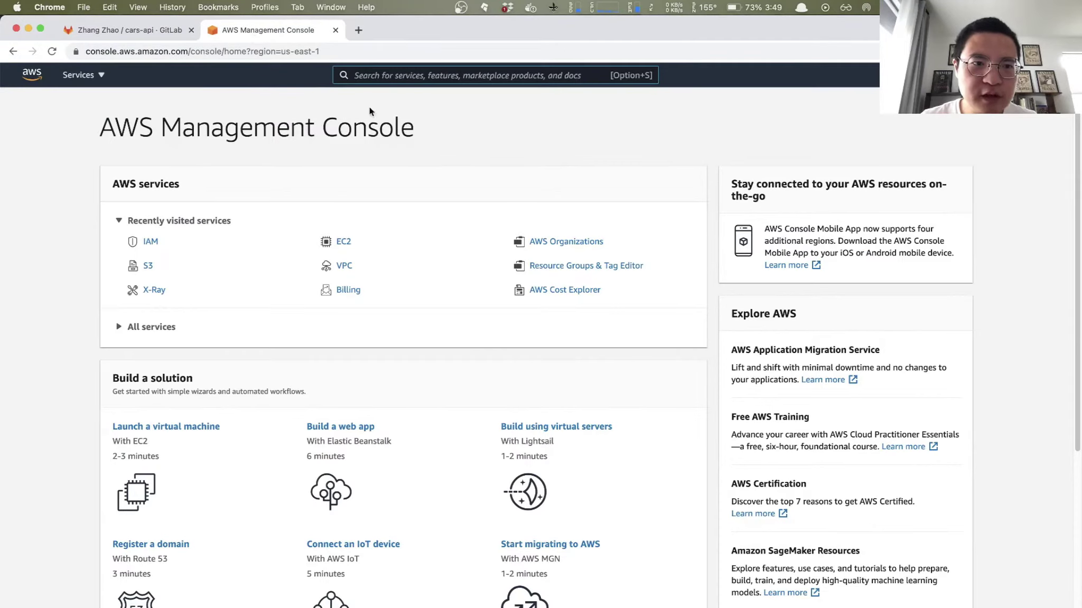
{"action": "left_click", "coordinate": [150, 266]}
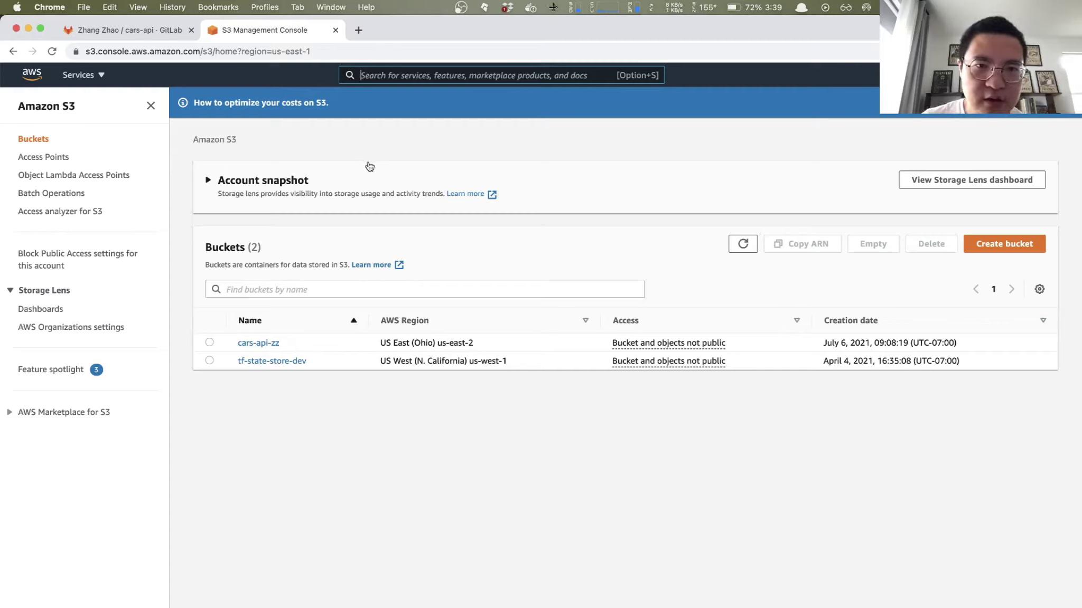
{"action": "left_click", "coordinate": [430, 78]}
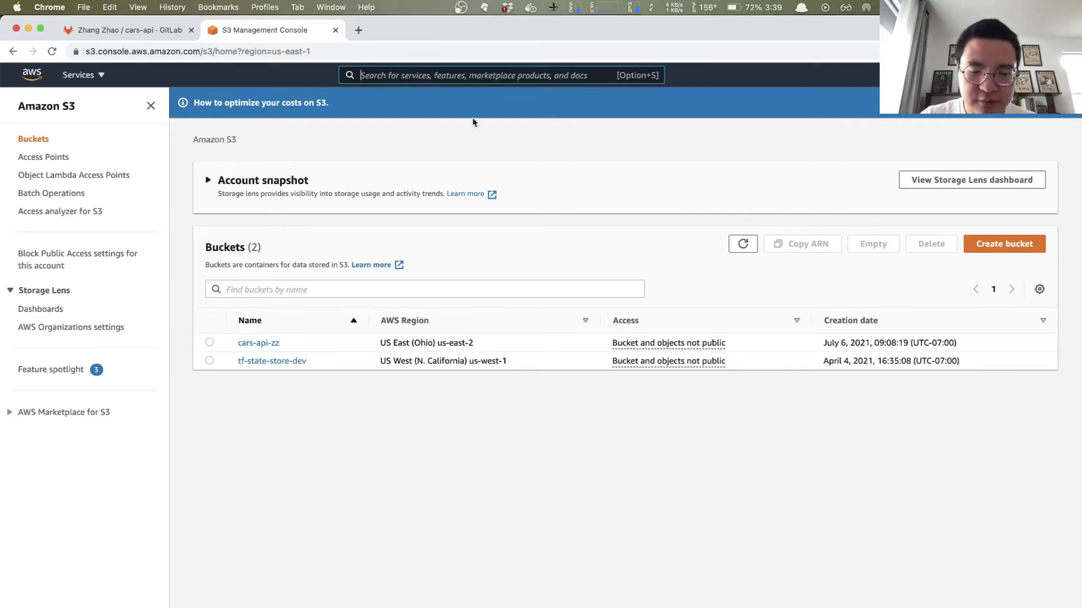
{"action": "type", "text": "IAM"}
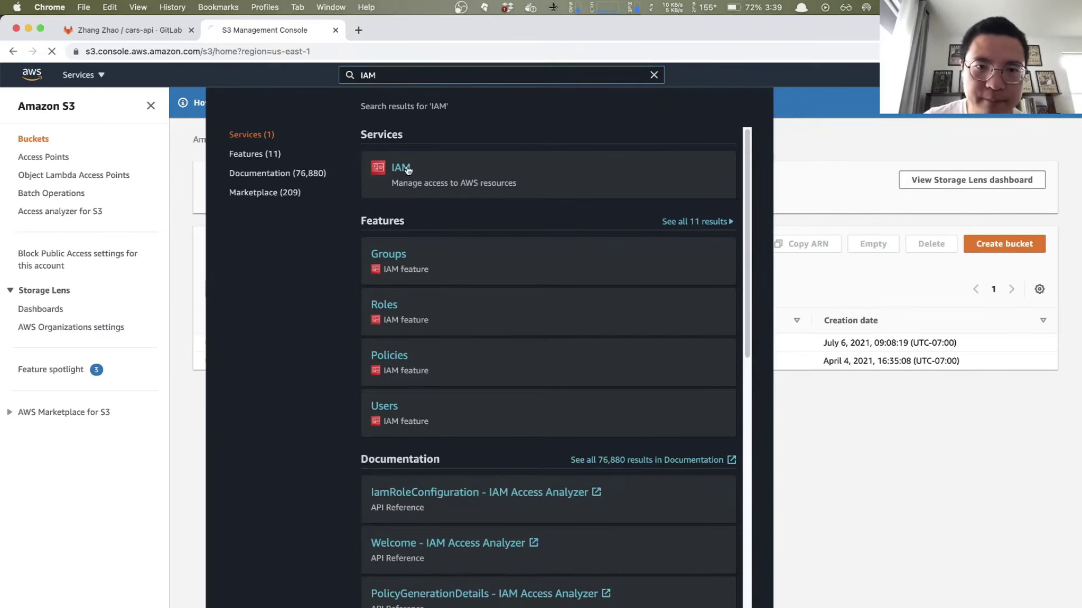
{"action": "left_click", "coordinate": [399, 170]}
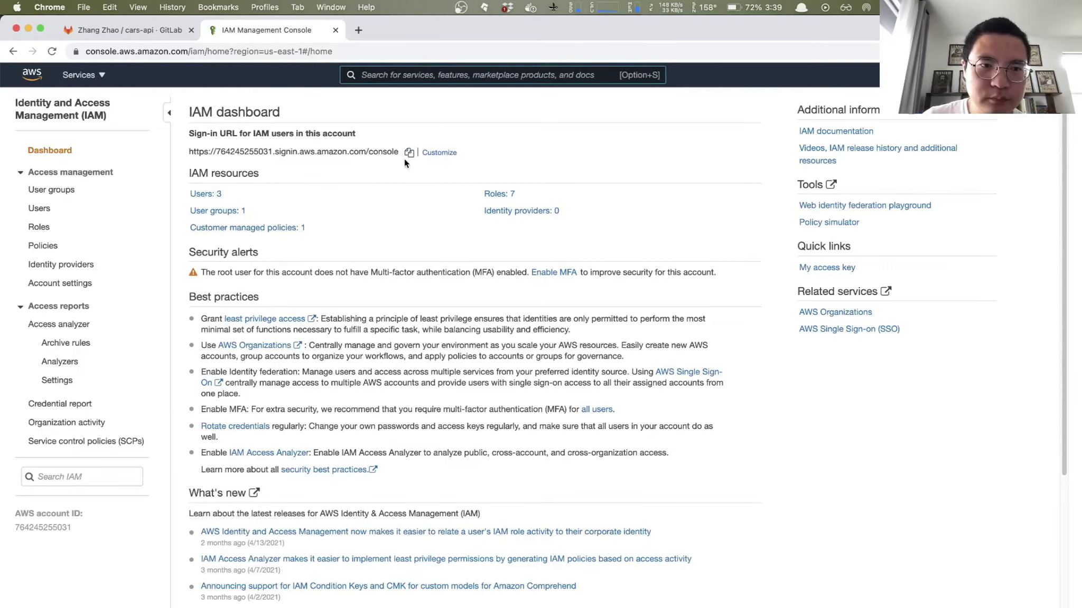
{"action": "left_click", "coordinate": [206, 193]}
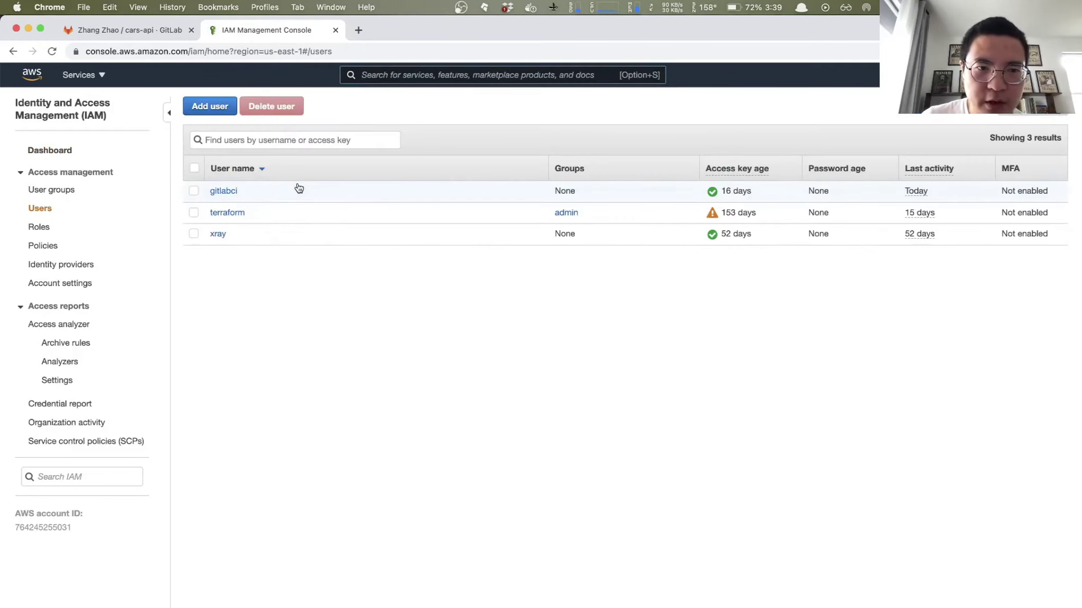
Step: Open the gitlabci user to see its AmazonS3FullAccess and AdministratorAccess-AWSElasticBeanstalk policies
{"action": "left_click", "coordinate": [232, 195]}
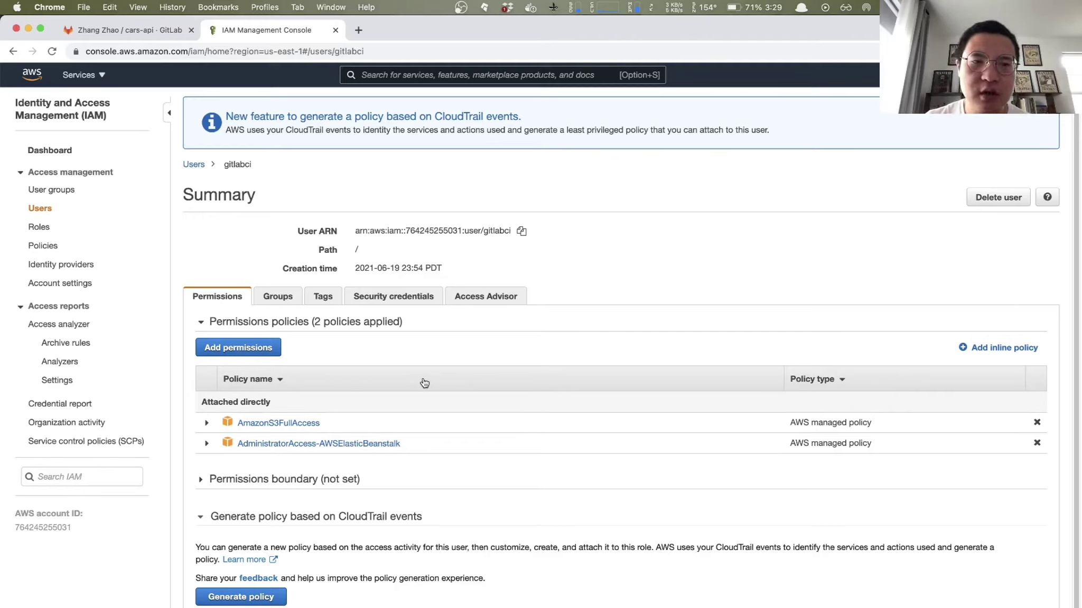
{"action": "key", "text": "alt+space"}
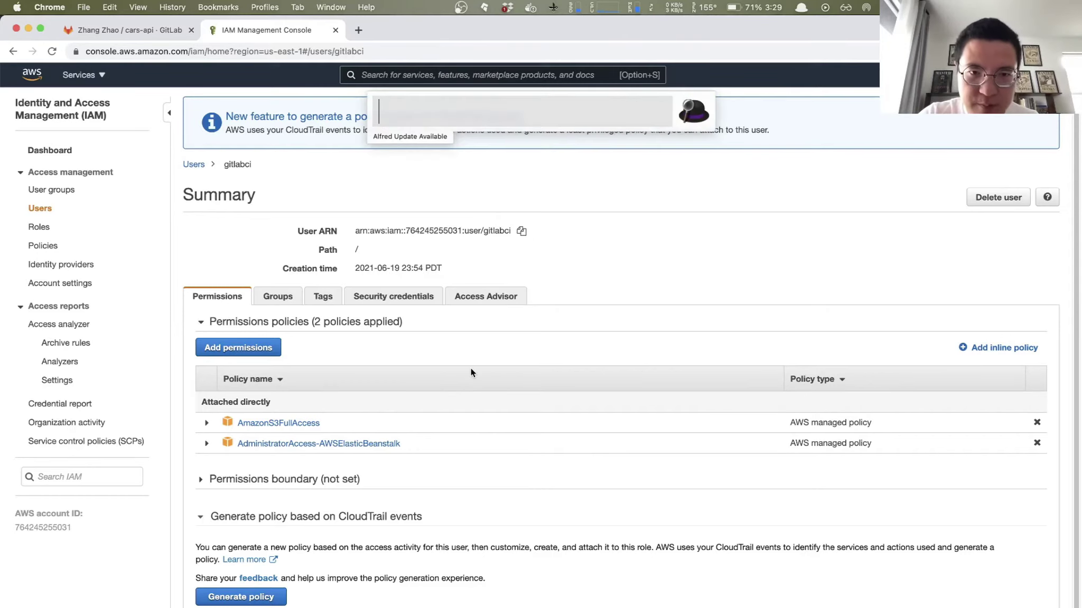
{"action": "type", "text": "in"}
{"action": "key", "text": "Return"}
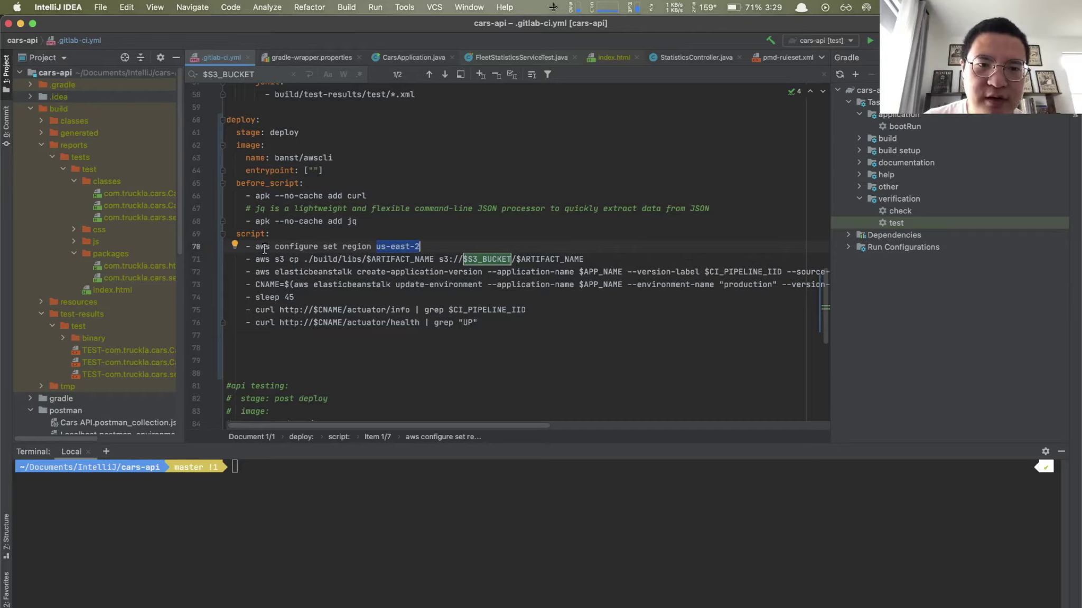
{"action": "left_click_drag", "start_coordinate": [255, 260], "coordinate": [390, 260]}
{"action": "left_click", "coordinate": [391, 260]}
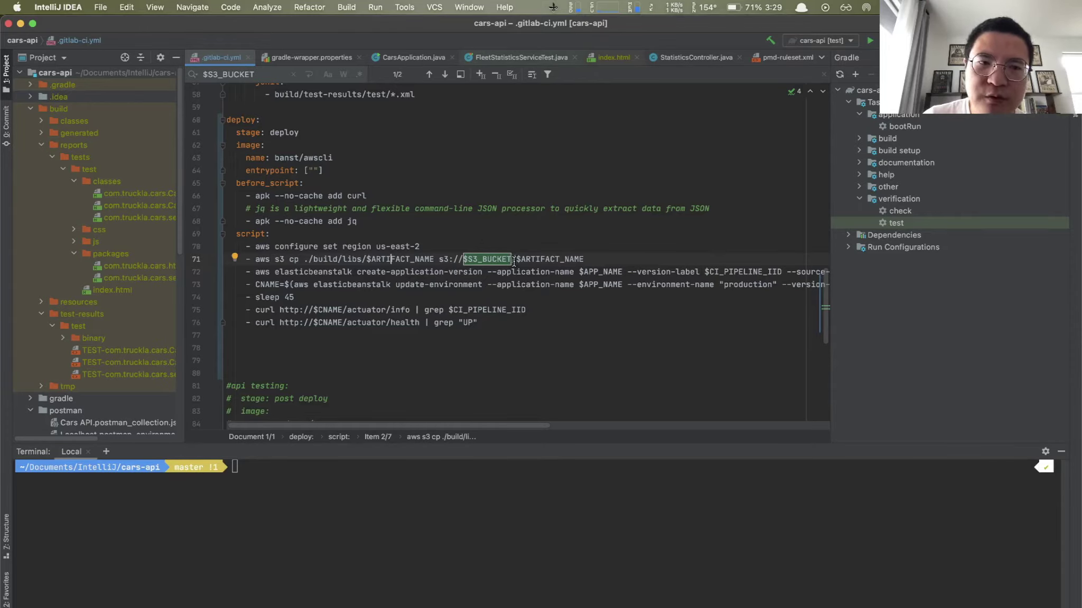
{"action": "scroll", "coordinate": [415, 284], "scroll_direction": "up", "scroll_amount": 10}
{"action": "scroll", "coordinate": [414, 283], "scroll_direction": "down", "scroll_amount": 7}
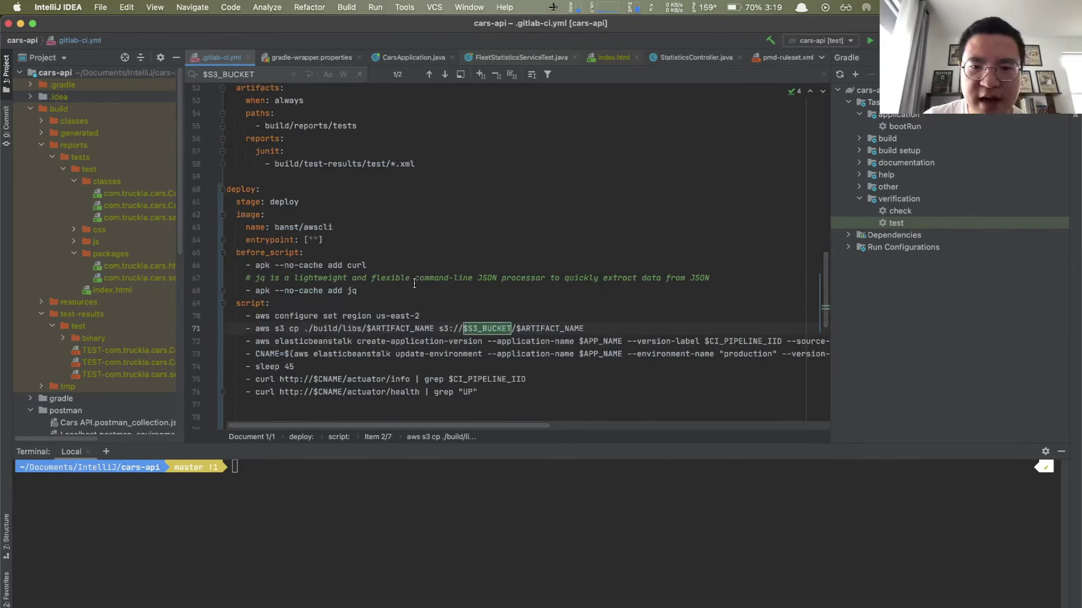
{"action": "scroll", "coordinate": [414, 283], "scroll_direction": "up", "scroll_amount": 20}
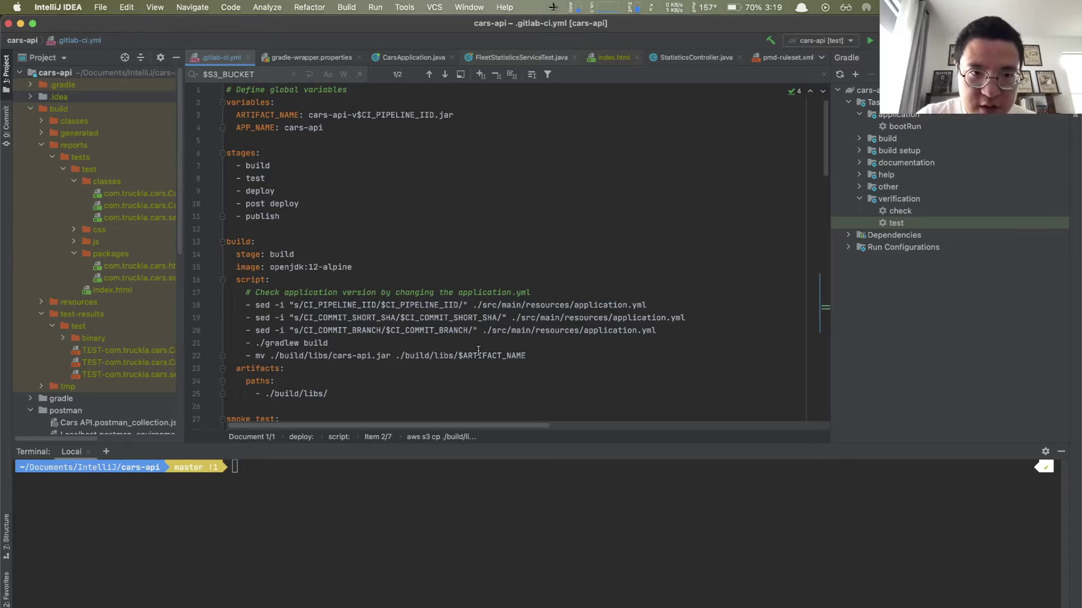
{"action": "key", "text": "alt+space"}
{"action": "type", "text": "git"}
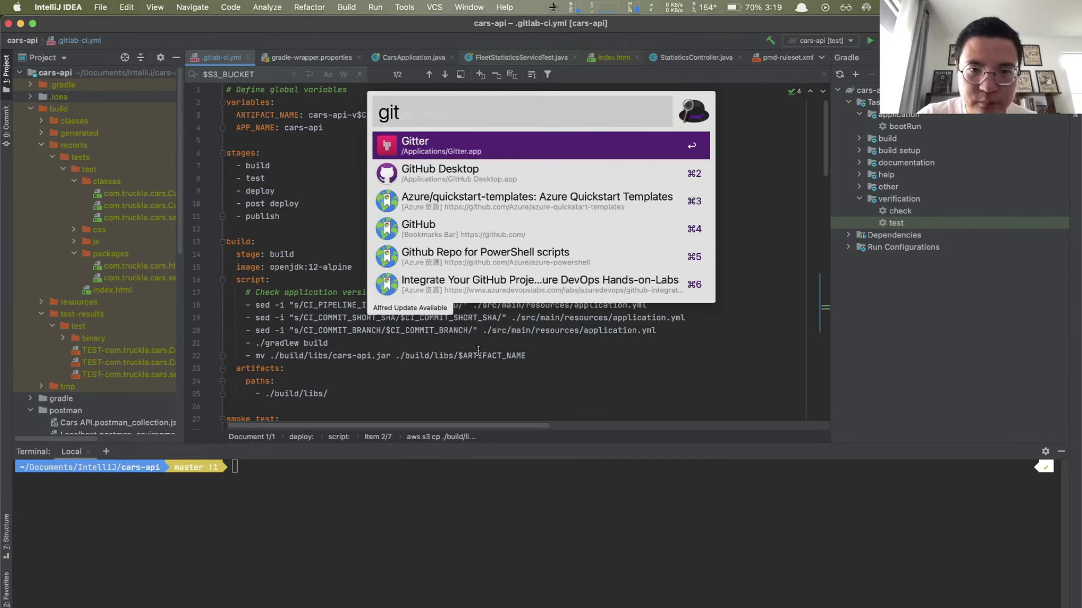
{"action": "type", "text": "lab"}
Step: Bring up the cars-api GitLab project in Chrome and go to its Settings > CI/CD page
{"action": "key", "text": "BackSpace"}
{"action": "key", "text": "BackSpace"}
{"action": "key", "text": "BackSpace"}
{"action": "key", "text": "BackSpace"}
{"action": "key", "text": "BackSpace"}
{"action": "key", "text": "BackSpace"}
{"action": "type", "text": "chr"}
{"action": "key", "text": "Return"}
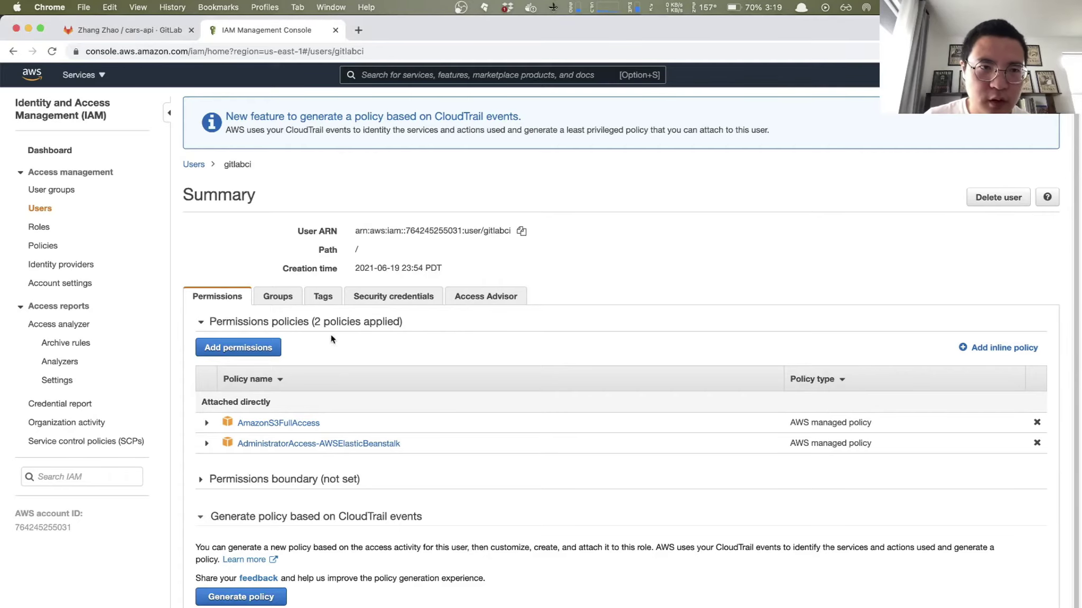
{"action": "left_click", "coordinate": [122, 29]}
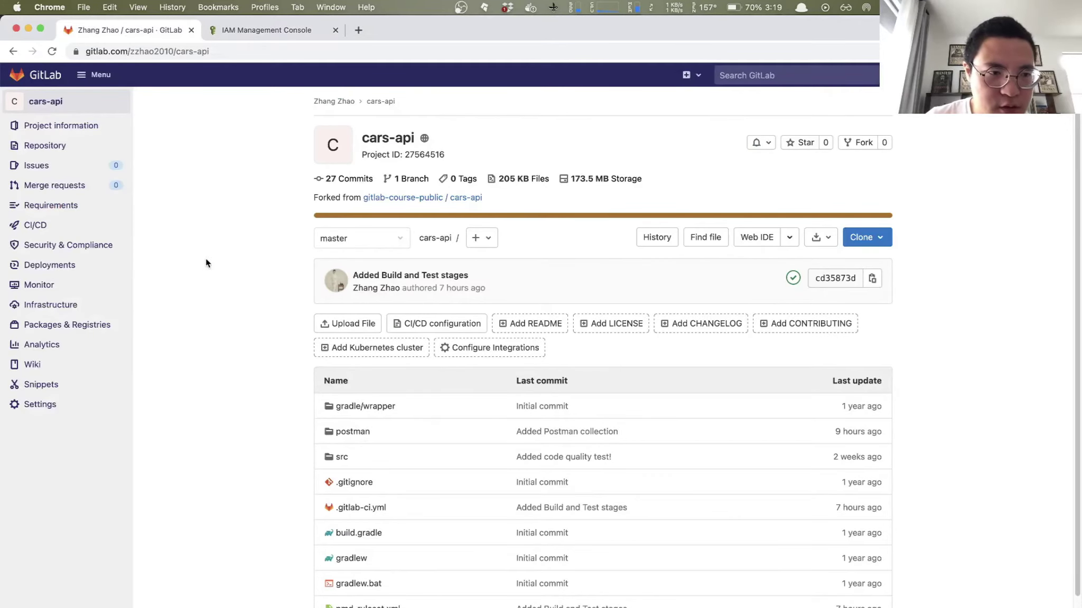
{"action": "mouse_move", "coordinate": [42, 407]}
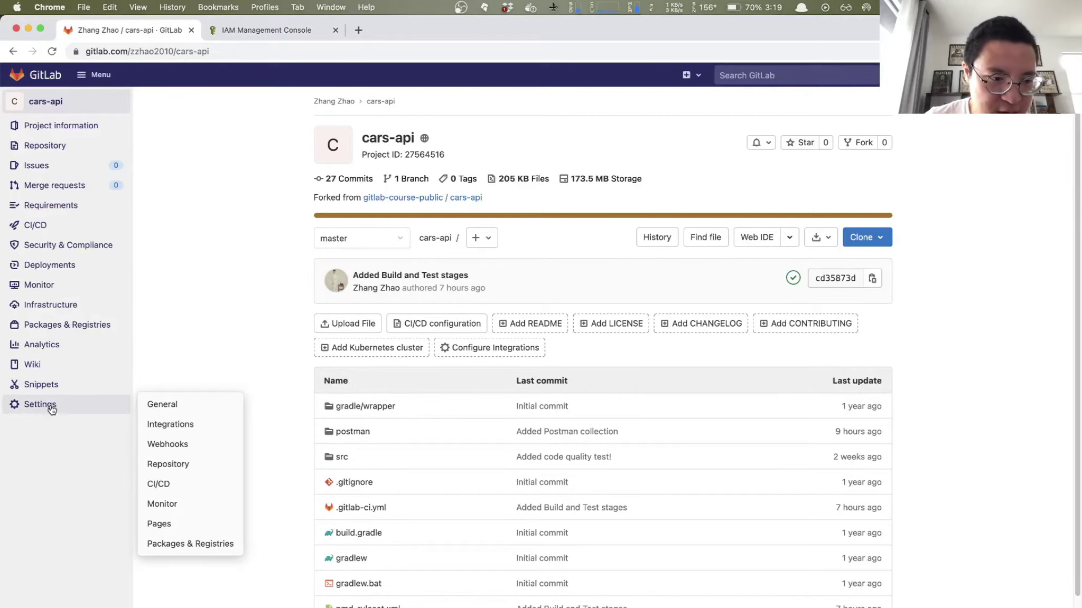
{"action": "left_click", "coordinate": [169, 484]}
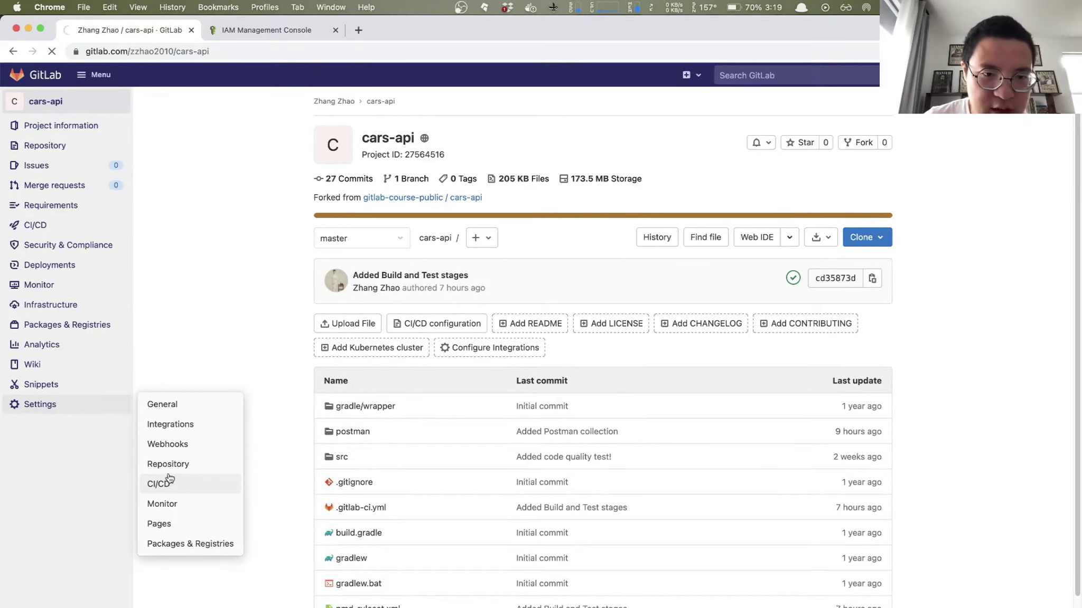
{"action": "scroll", "coordinate": [232, 328], "scroll_direction": "down", "scroll_amount": 3}
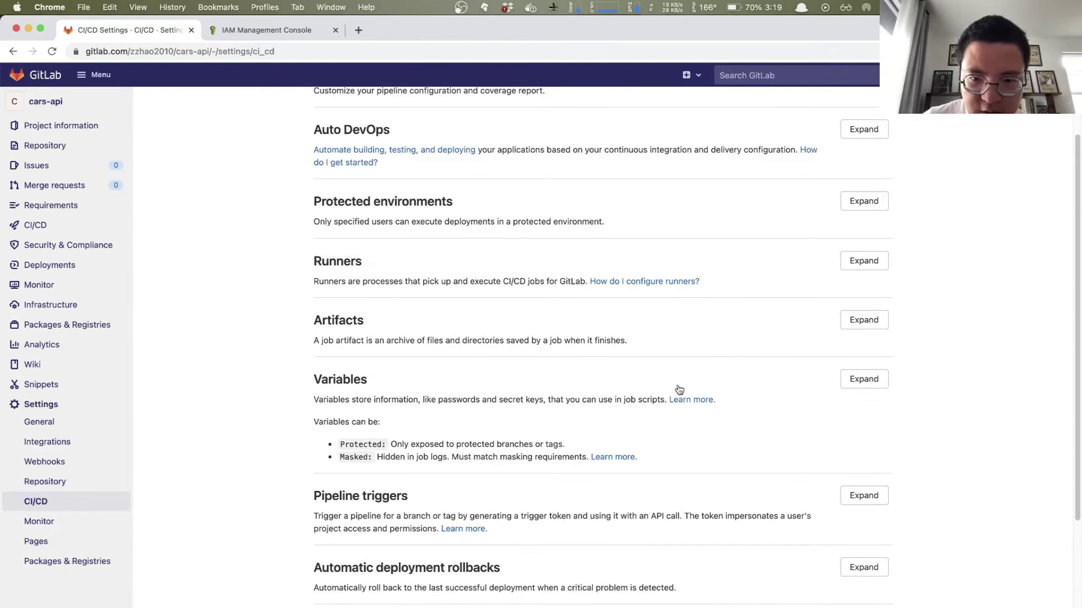
Step: Expand Variables to review AWS_ACCESS_KEY_ID, AWS_SECRET_ACCESS_KEY and S3_BUCKET
{"action": "left_click", "coordinate": [864, 379]}
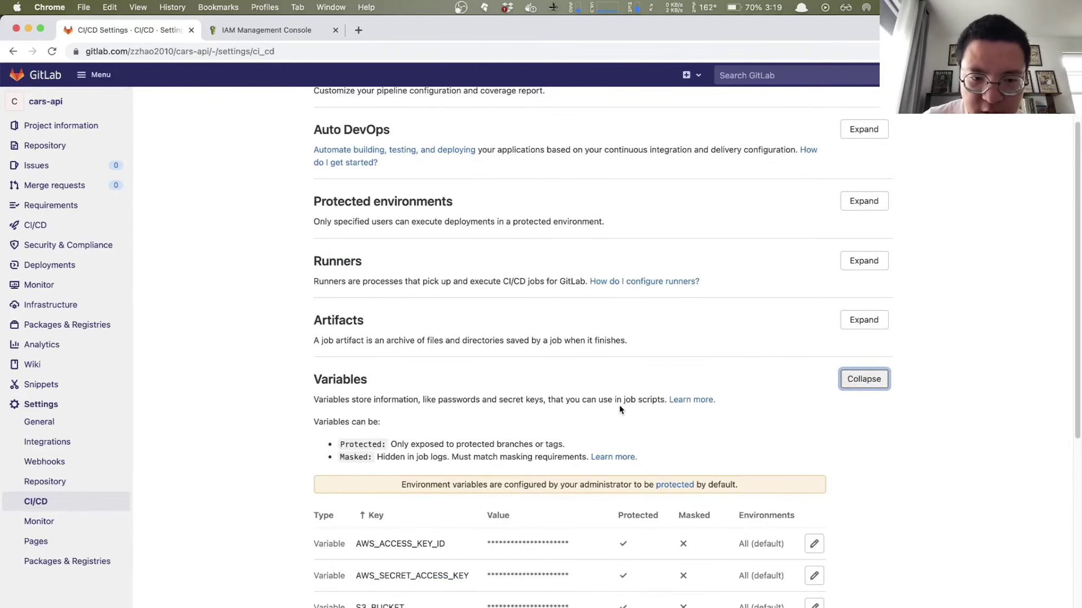
{"action": "scroll", "coordinate": [618, 404], "scroll_direction": "down", "scroll_amount": 4}
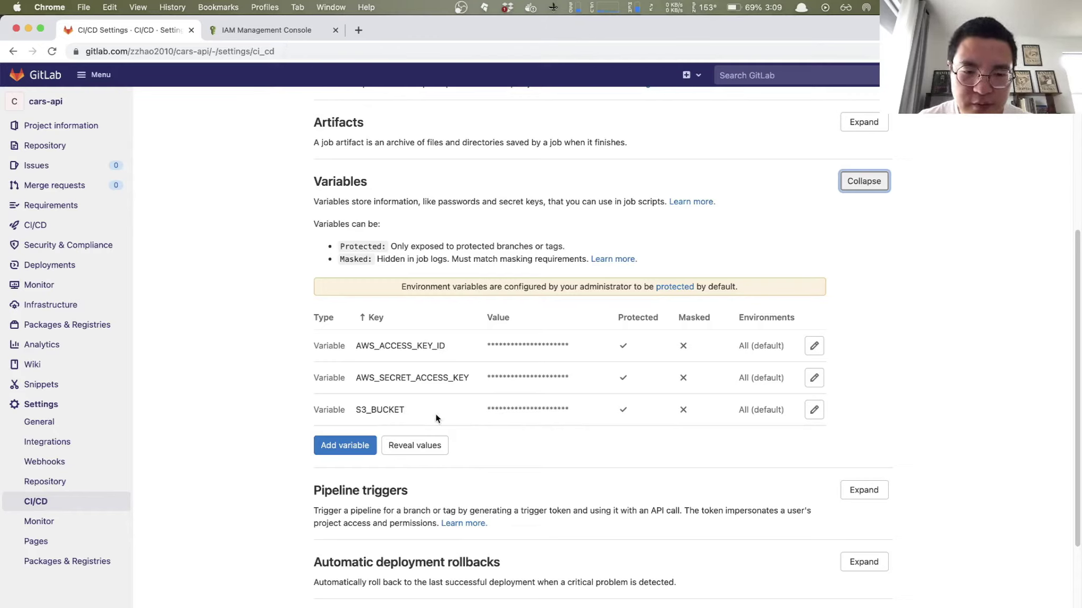
{"action": "key", "text": "alt+space"}
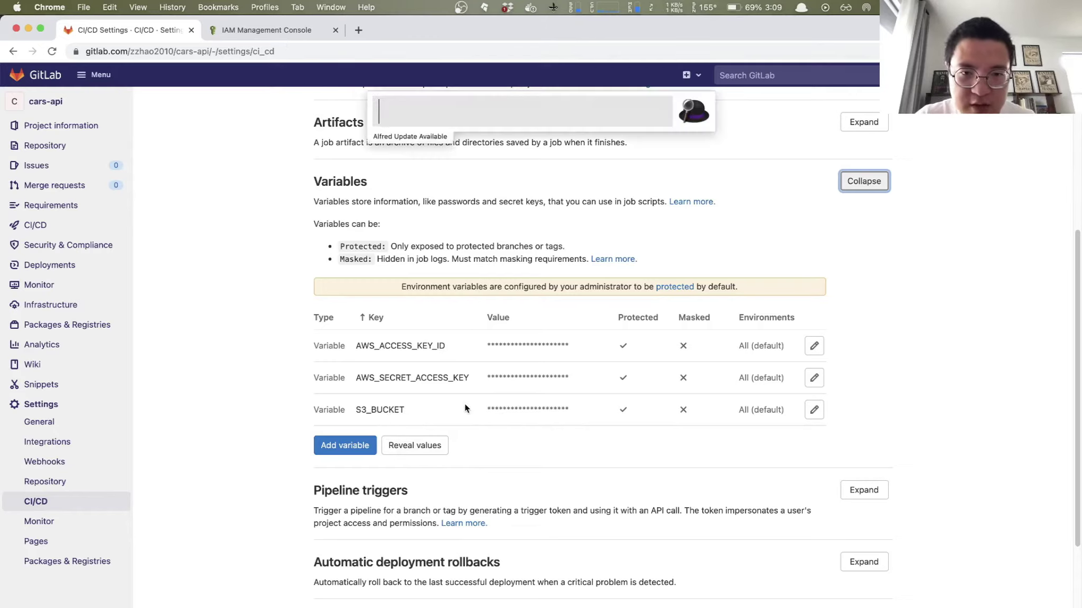
Step: Back in IntelliJ, inspect $S3_BUCKET and $ARTIFACT_NAME in the deploy job's S3 upload command on line 71
{"action": "type", "text": "in"}
{"action": "key", "text": "Return"}
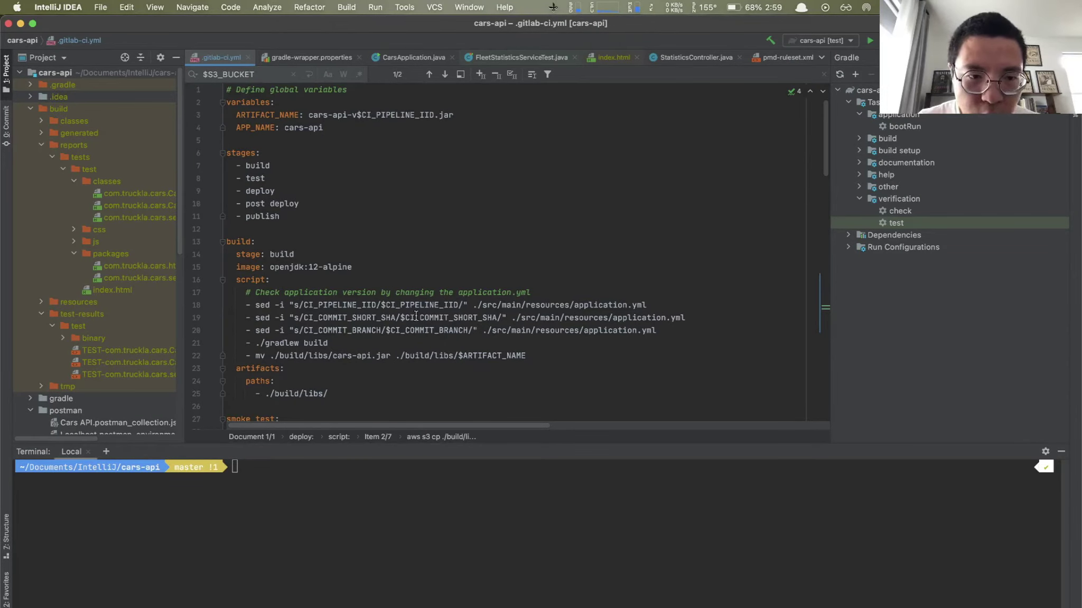
{"action": "scroll", "coordinate": [338, 309], "scroll_direction": "down", "scroll_amount": 1}
{"action": "scroll", "coordinate": [305, 267], "scroll_direction": "up", "scroll_amount": 1}
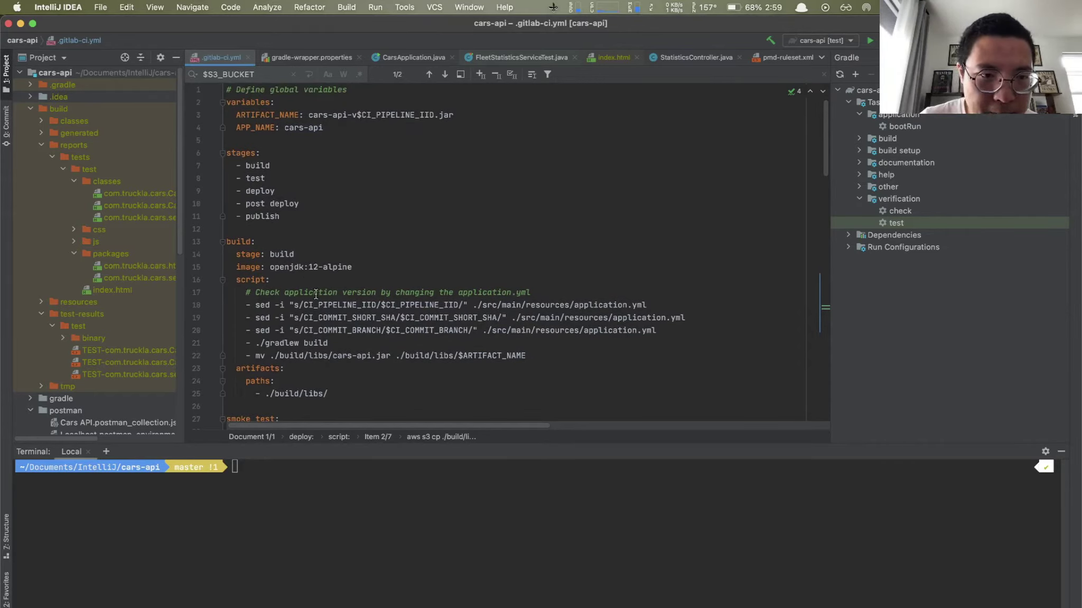
{"action": "scroll", "coordinate": [350, 286], "scroll_direction": "down", "scroll_amount": 4}
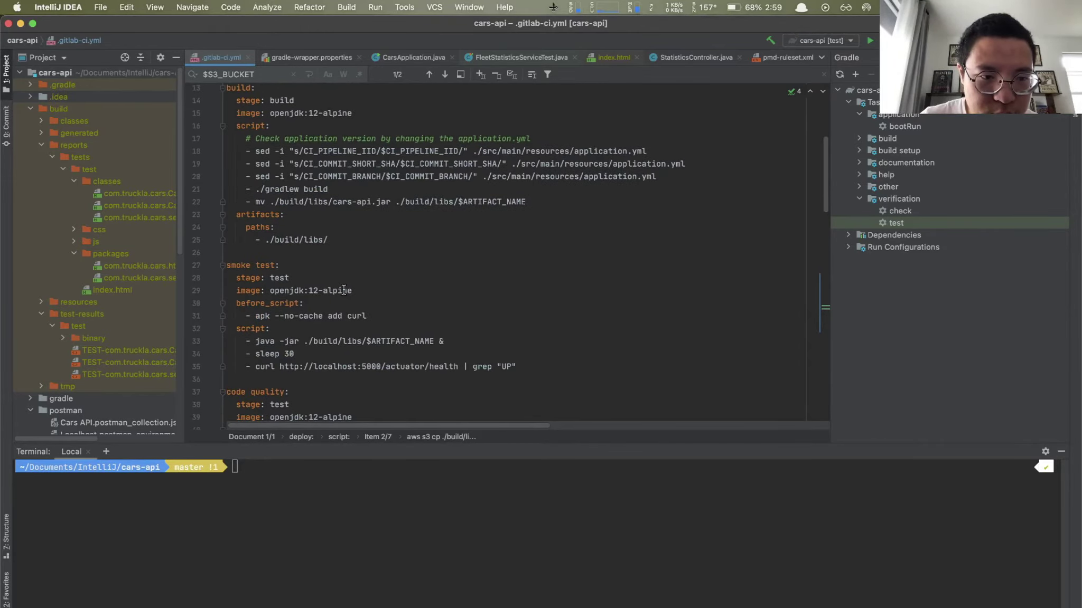
{"action": "scroll", "coordinate": [344, 290], "scroll_direction": "down", "scroll_amount": 7}
{"action": "scroll", "coordinate": [344, 291], "scroll_direction": "down", "scroll_amount": 6}
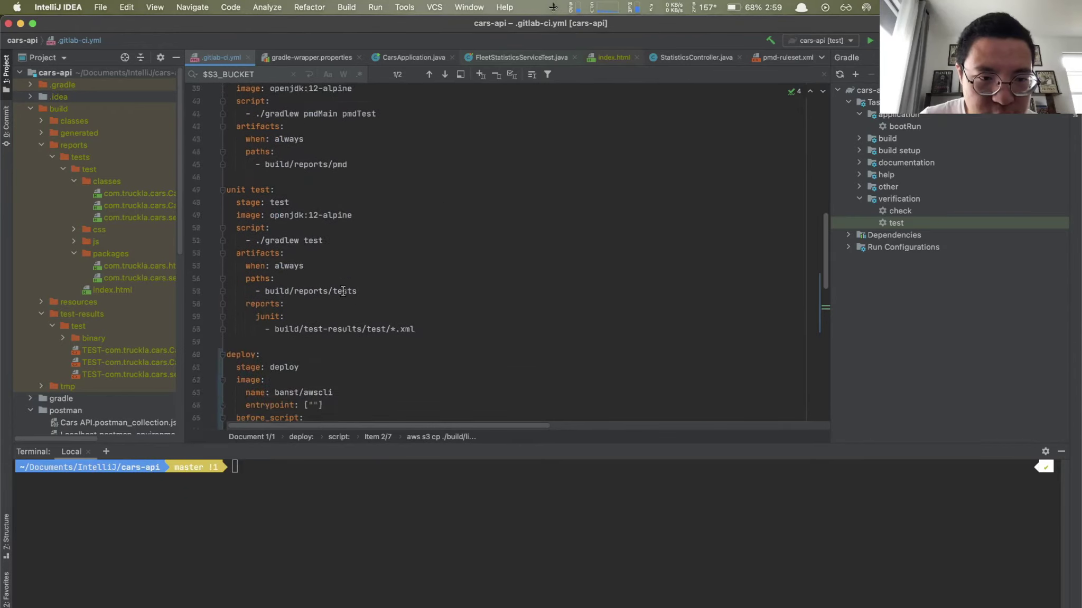
{"action": "scroll", "coordinate": [343, 291], "scroll_direction": "up", "scroll_amount": 1}
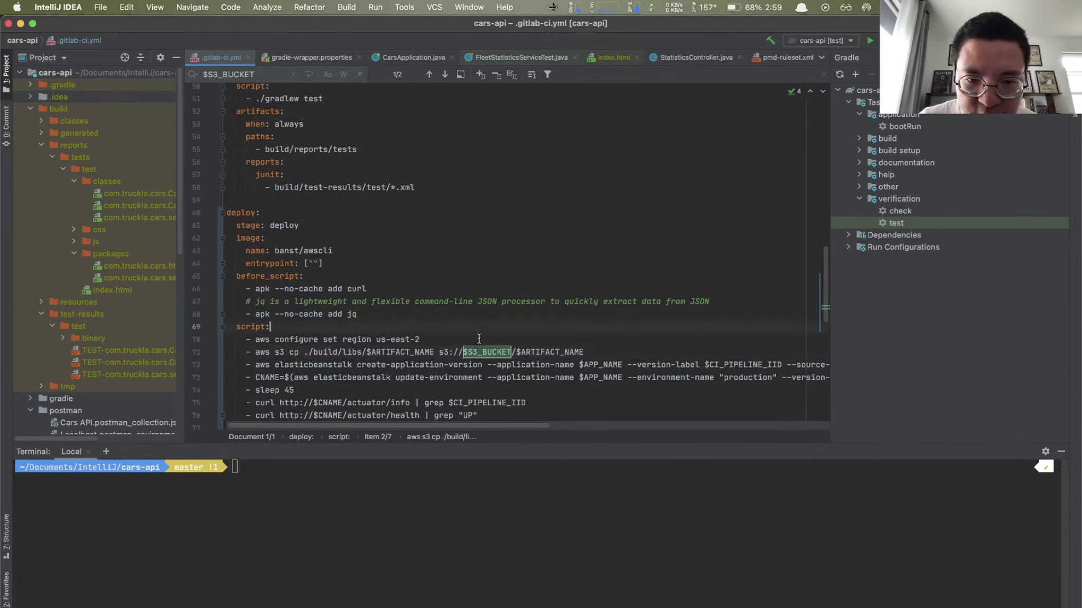
{"action": "left_click_drag", "start_coordinate": [463, 351], "coordinate": [511, 351]}
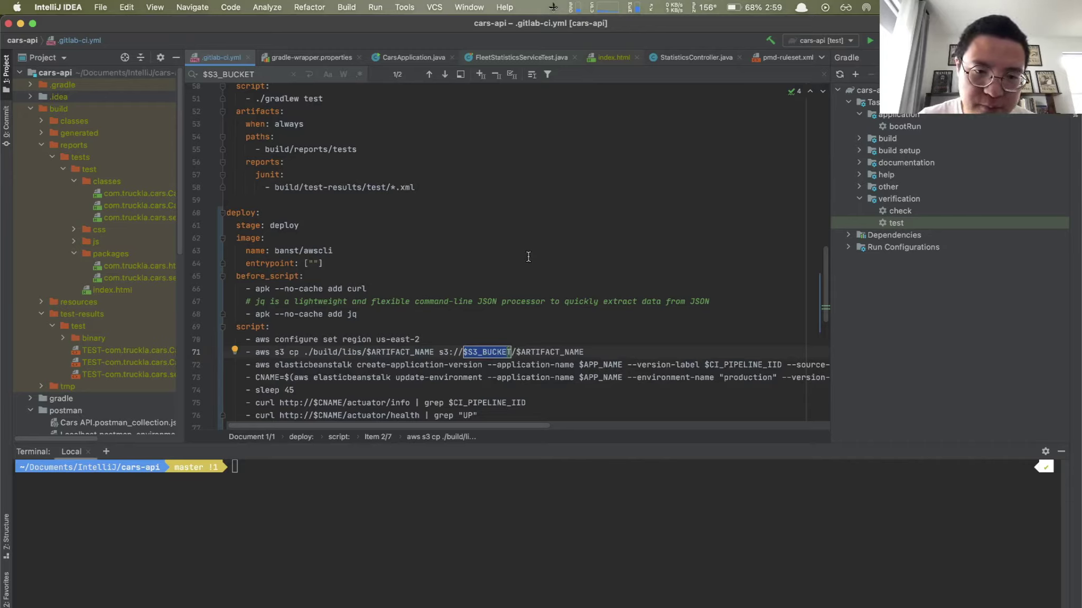
{"action": "left_click_drag", "start_coordinate": [366, 352], "coordinate": [434, 353]}
{"action": "scroll", "coordinate": [363, 300], "scroll_direction": "up", "scroll_amount": 6}
{"action": "scroll", "coordinate": [363, 299], "scroll_direction": "up", "scroll_amount": 10}
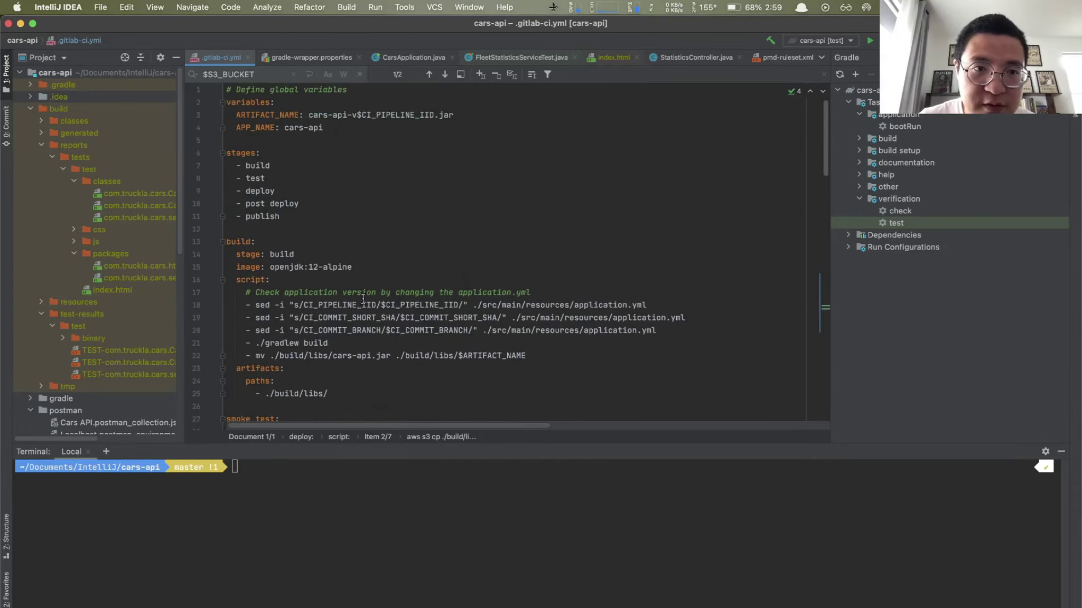
{"action": "scroll", "coordinate": [285, 173], "scroll_direction": "down", "scroll_amount": 1}
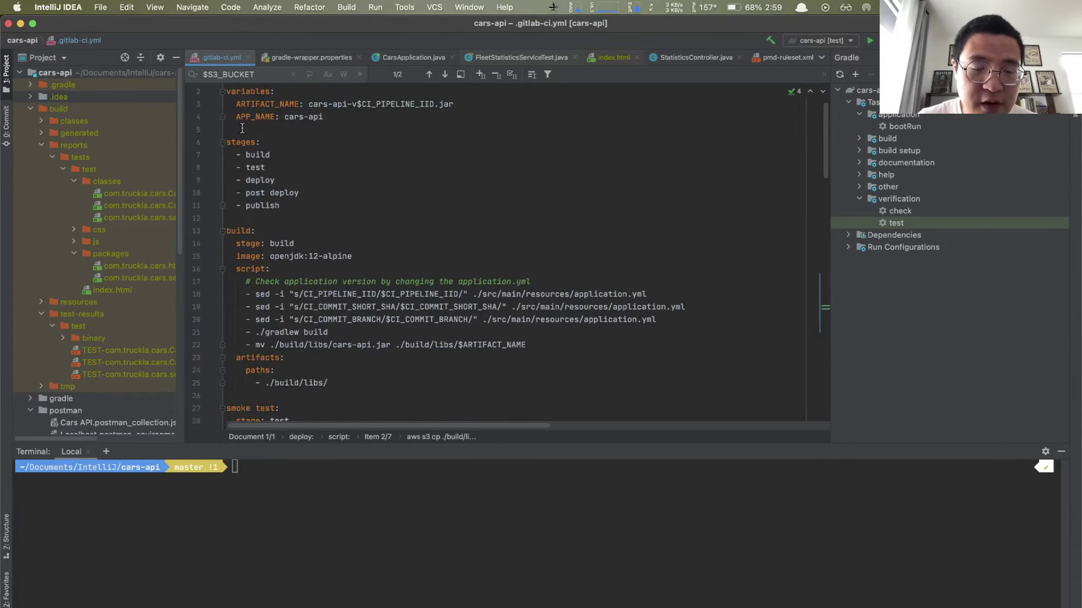
{"action": "left_click_drag", "start_coordinate": [236, 104], "coordinate": [454, 104]}
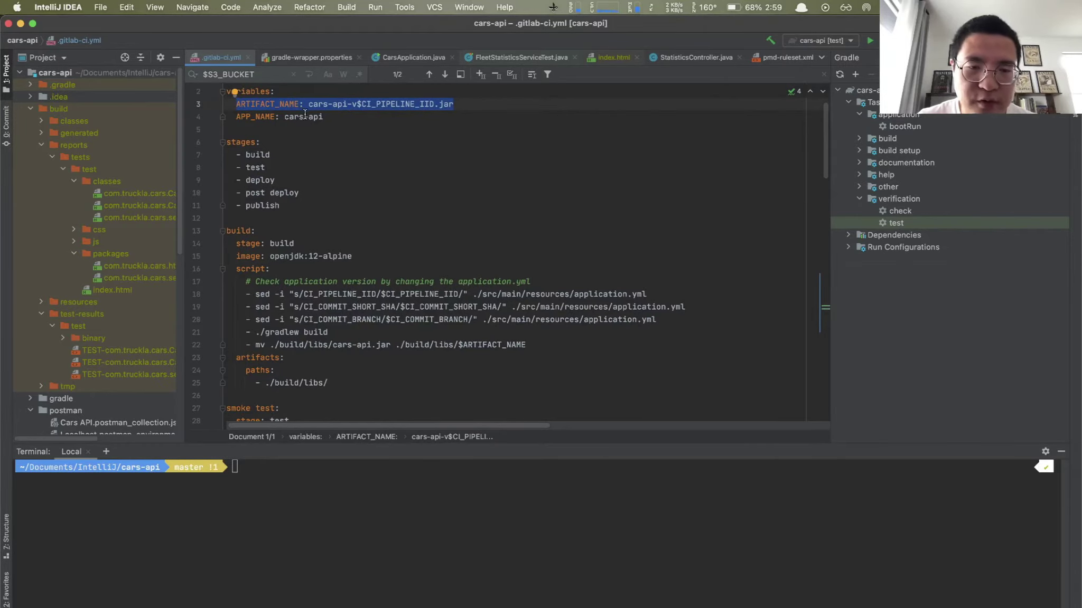
{"action": "scroll", "coordinate": [431, 240], "scroll_direction": "down", "scroll_amount": 10}
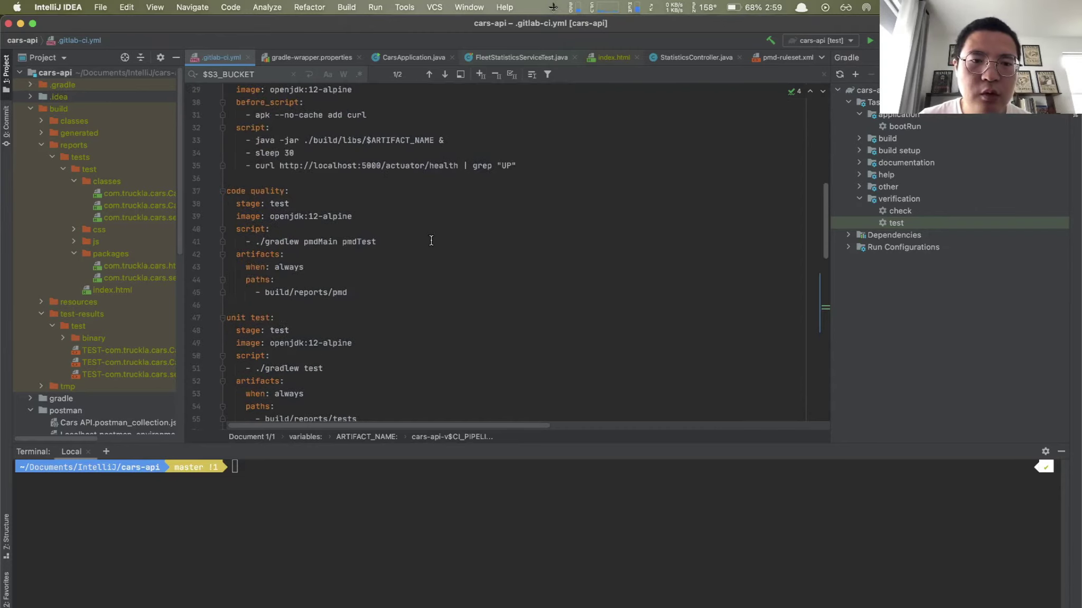
{"action": "scroll", "coordinate": [431, 240], "scroll_direction": "down", "scroll_amount": 5}
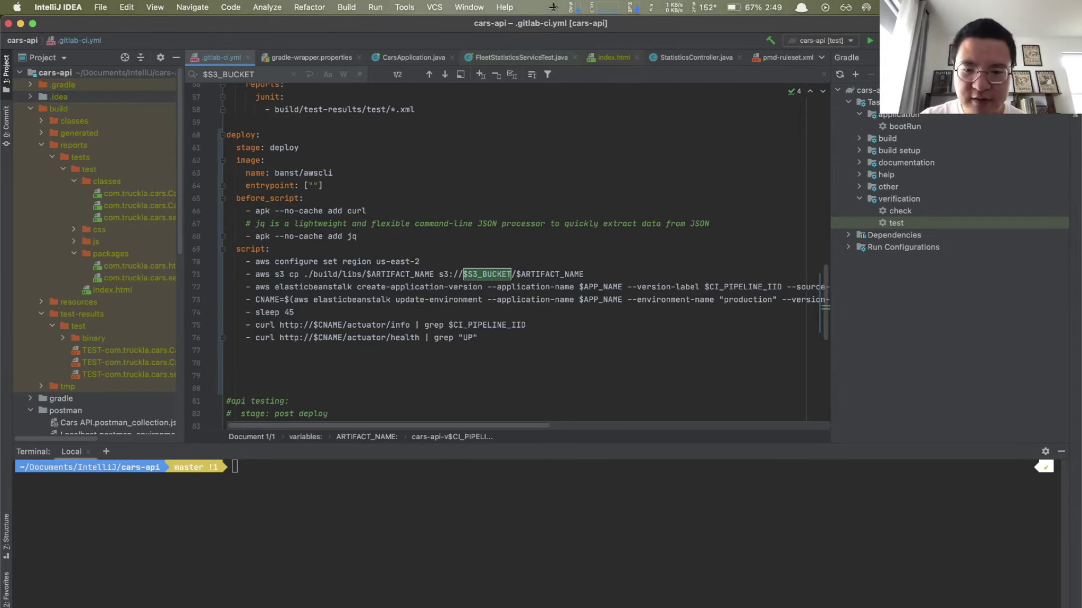
{"action": "key", "text": "alt+space"}
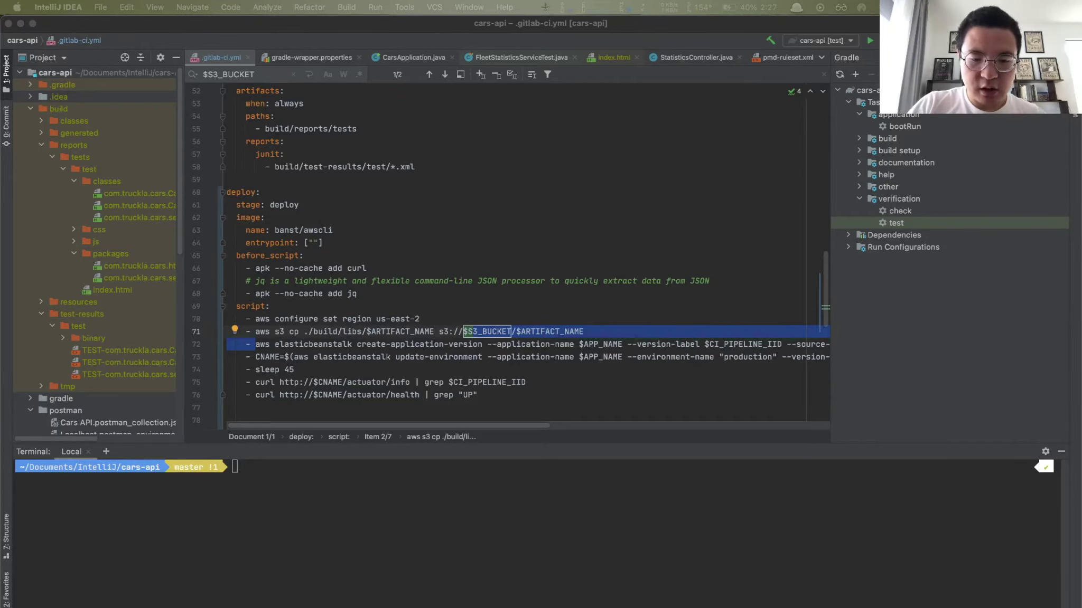
{"action": "key", "text": "alt+space"}
{"action": "type", "text": "ch"}
Step: Consult the create-application-version and update-environment CLI docs, then move to the Elastic Beanstalk console
{"action": "key", "text": "Return"}
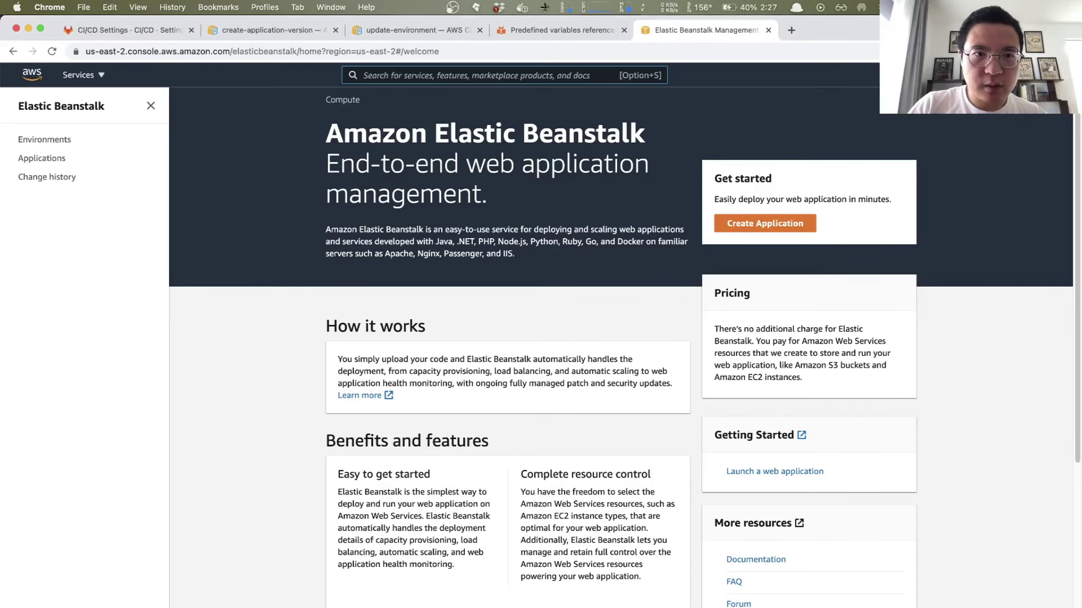
{"action": "left_click", "coordinate": [266, 28]}
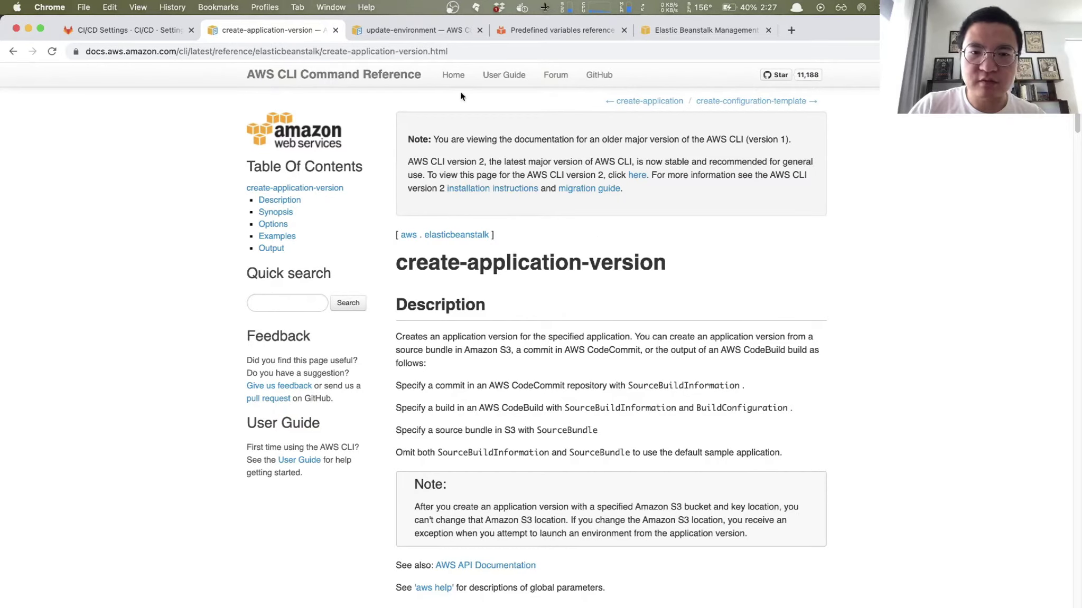
{"action": "left_click", "coordinate": [433, 31]}
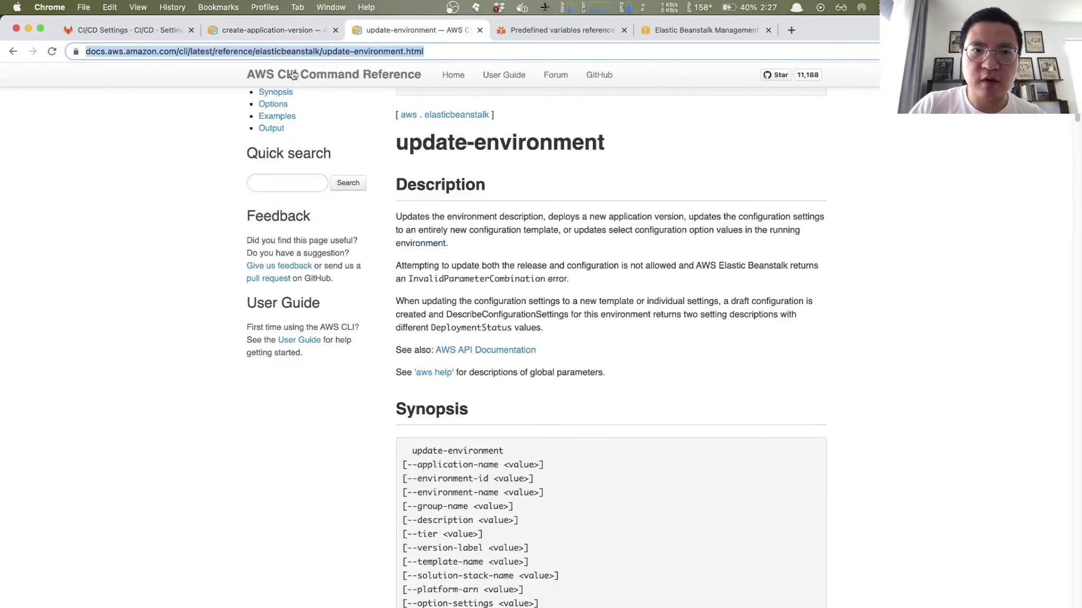
{"action": "left_click", "coordinate": [270, 30]}
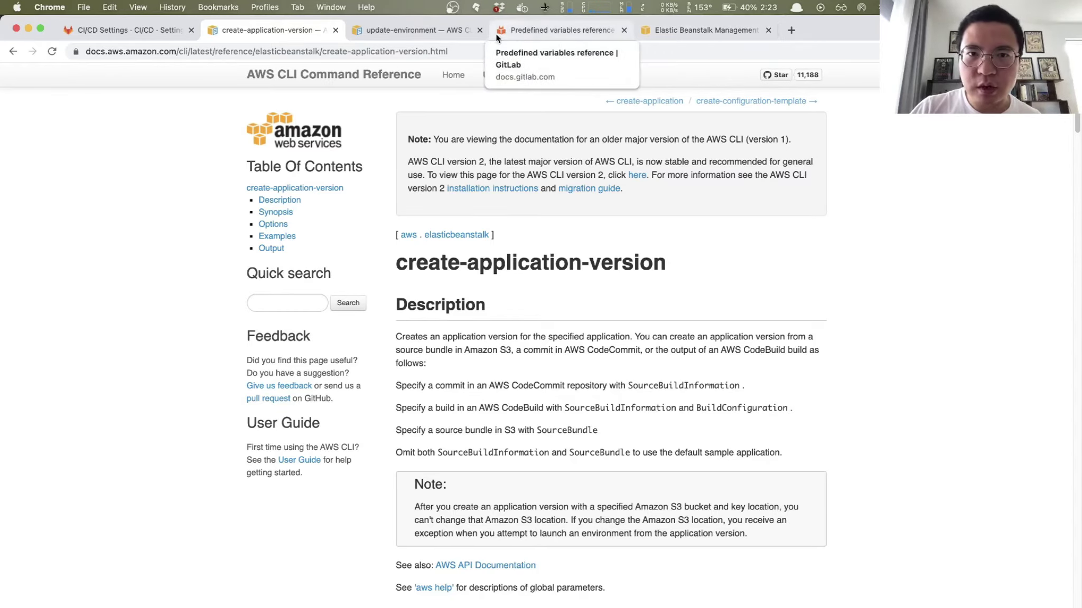
{"action": "left_click", "coordinate": [687, 29]}
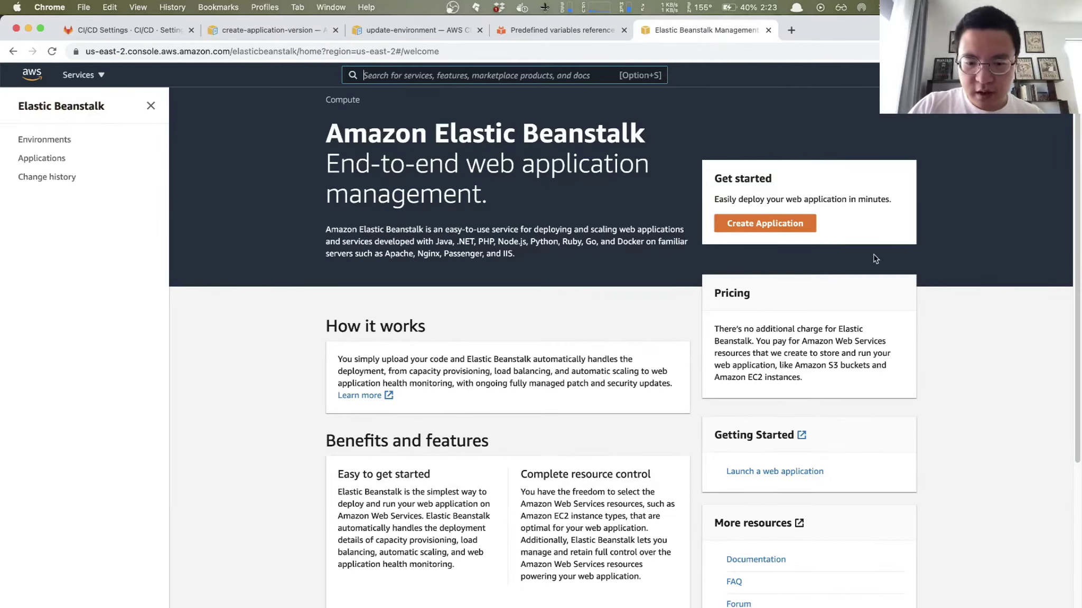
Step: Check the console's AWS region and search 'elastic bean' to open the Elastic Beanstalk service
{"action": "key", "text": "alt+space"}
{"action": "type", "text": "in"}
{"action": "key", "text": "Return"}
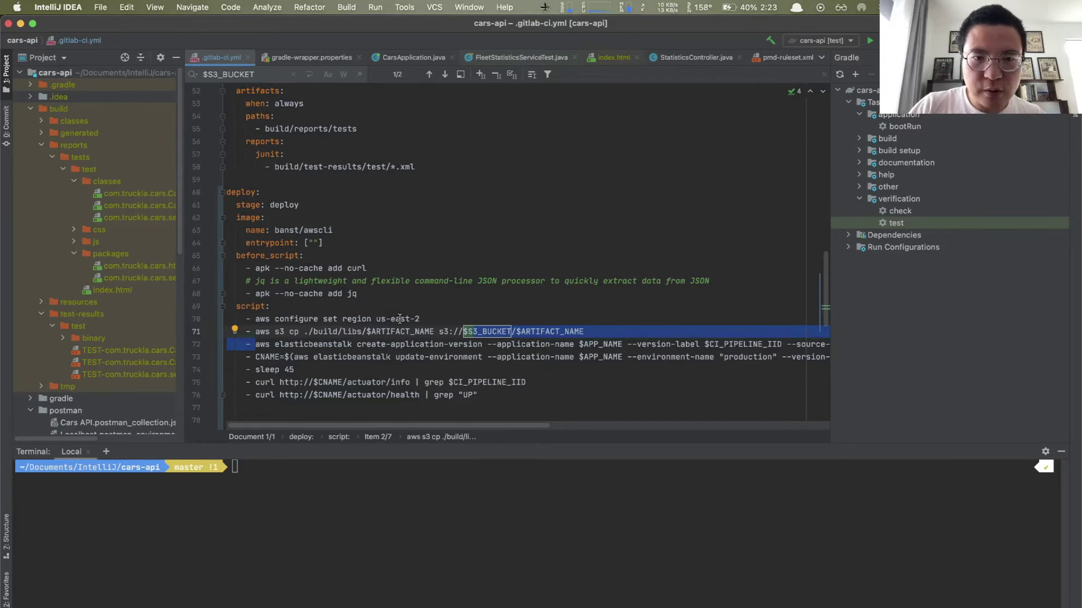
{"action": "key", "text": "super+Tab"}
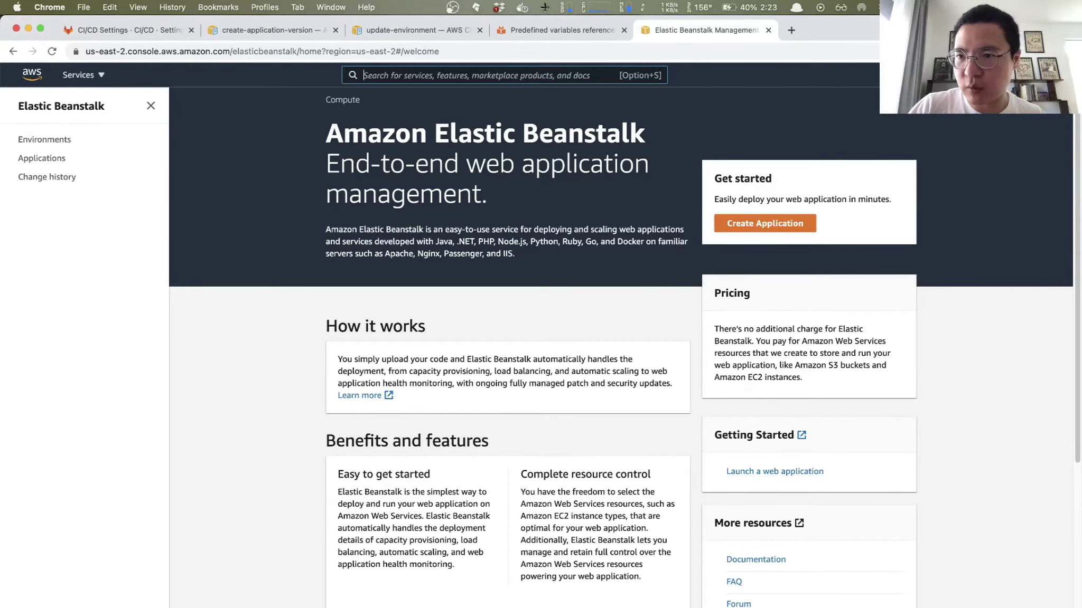
{"action": "left_click", "coordinate": [945, 75]}
{"action": "left_click", "coordinate": [595, 174]}
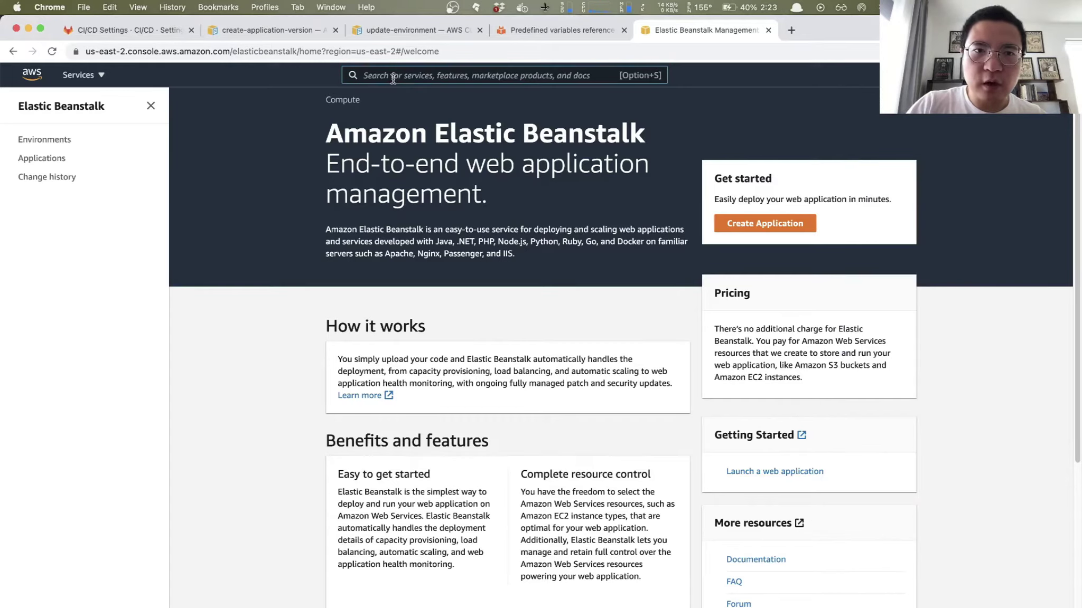
{"action": "type", "text": "elastic "}
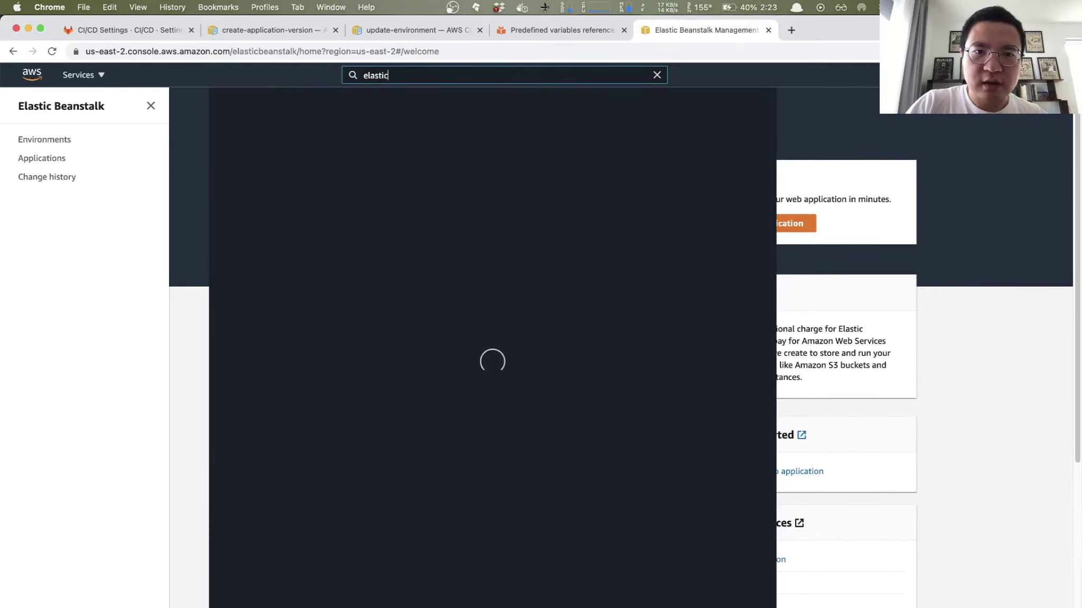
{"action": "type", "text": "bean"}
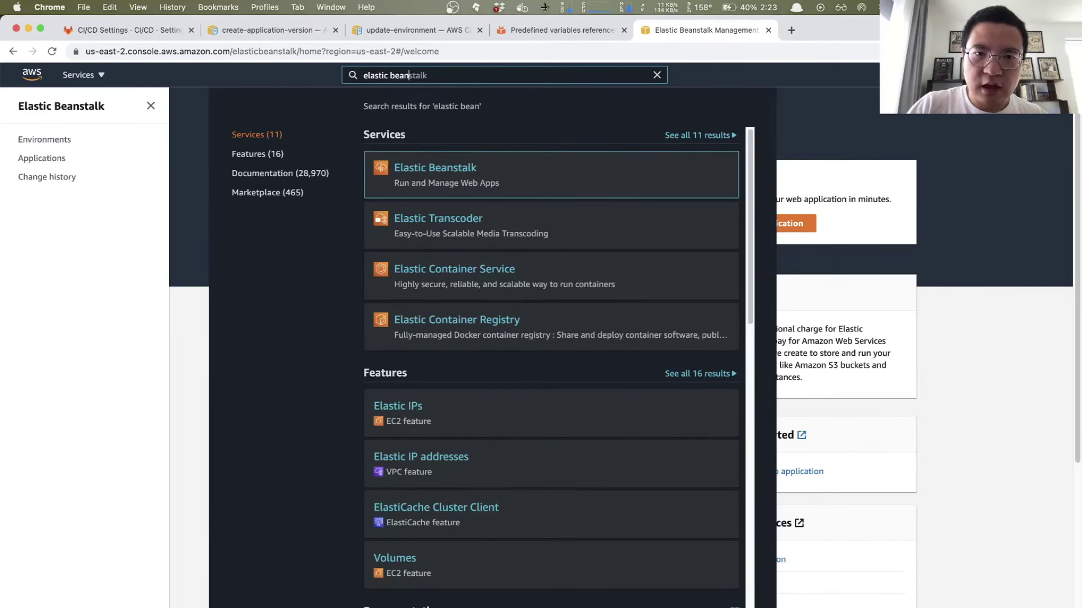
{"action": "left_click", "coordinate": [464, 175]}
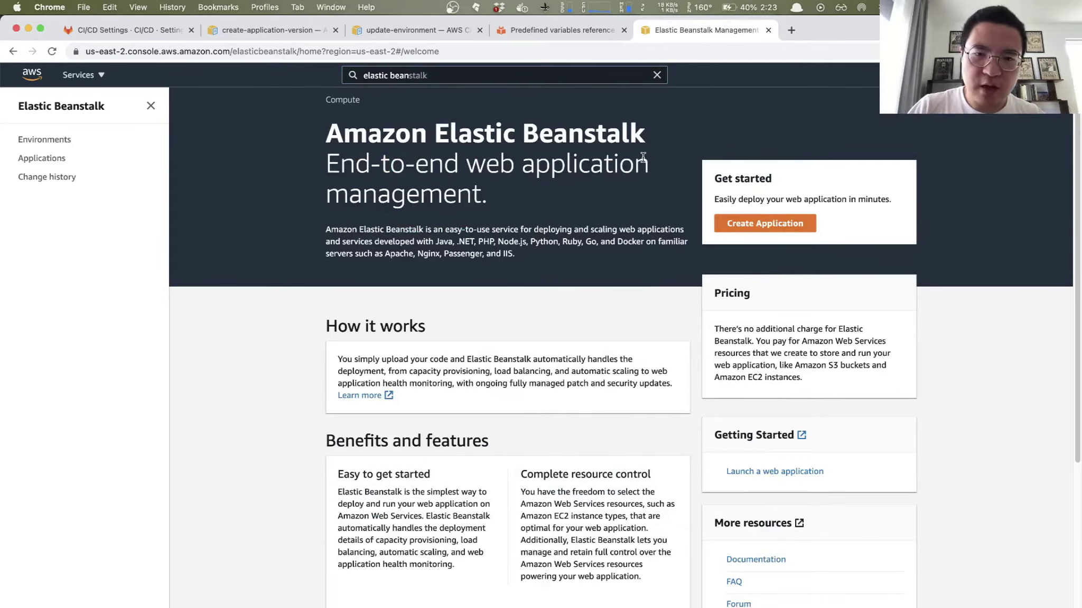
Step: Start a new application named cars-api on Java, branch Java 8 running on 64bit Amazon Linux
{"action": "left_click", "coordinate": [752, 226]}
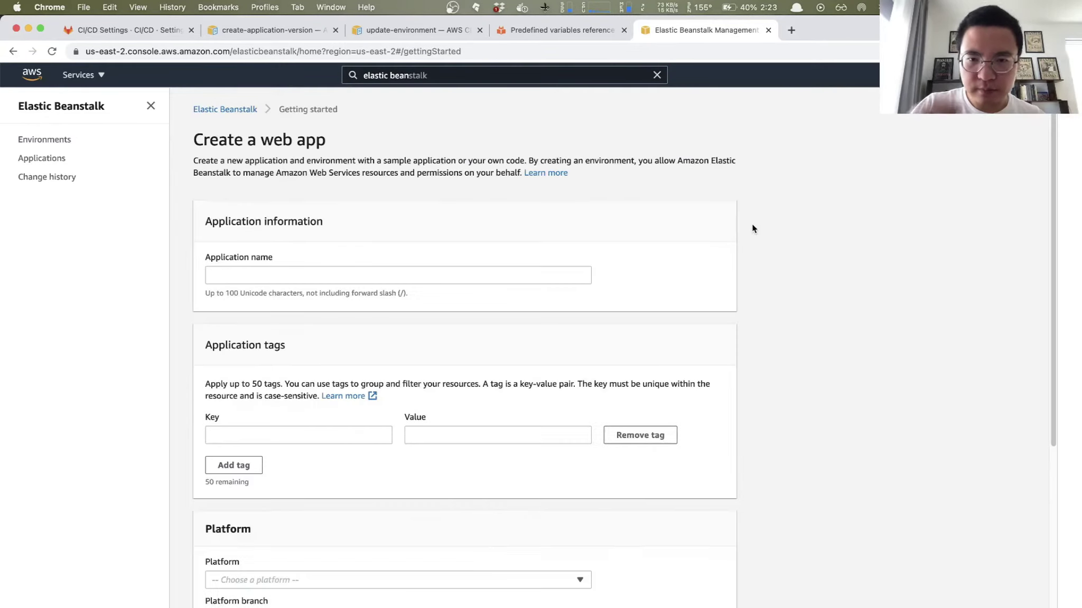
{"action": "left_click", "coordinate": [328, 274]}
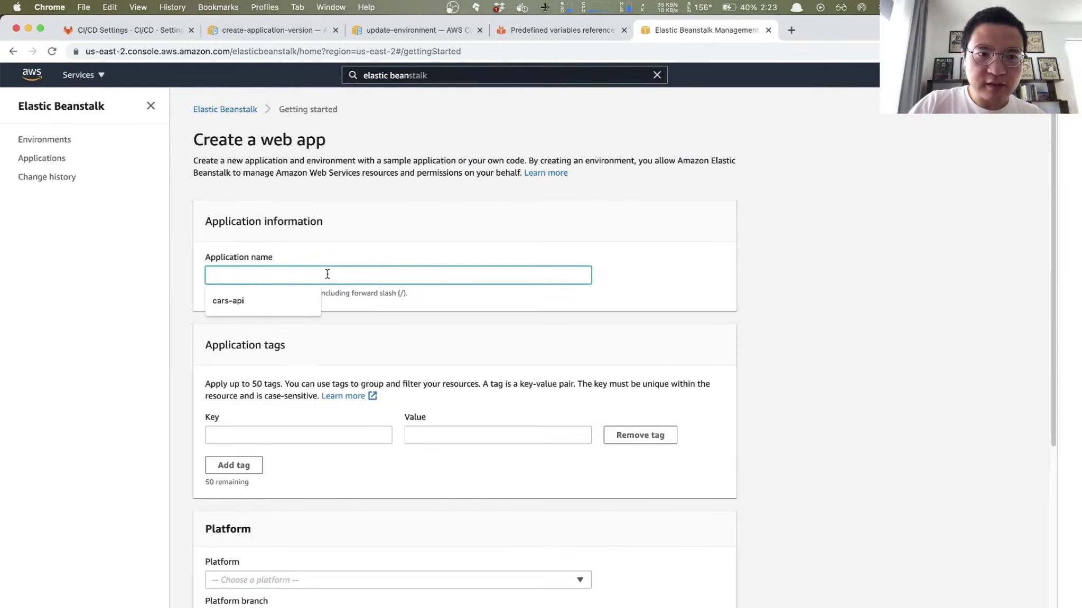
{"action": "left_click", "coordinate": [228, 300]}
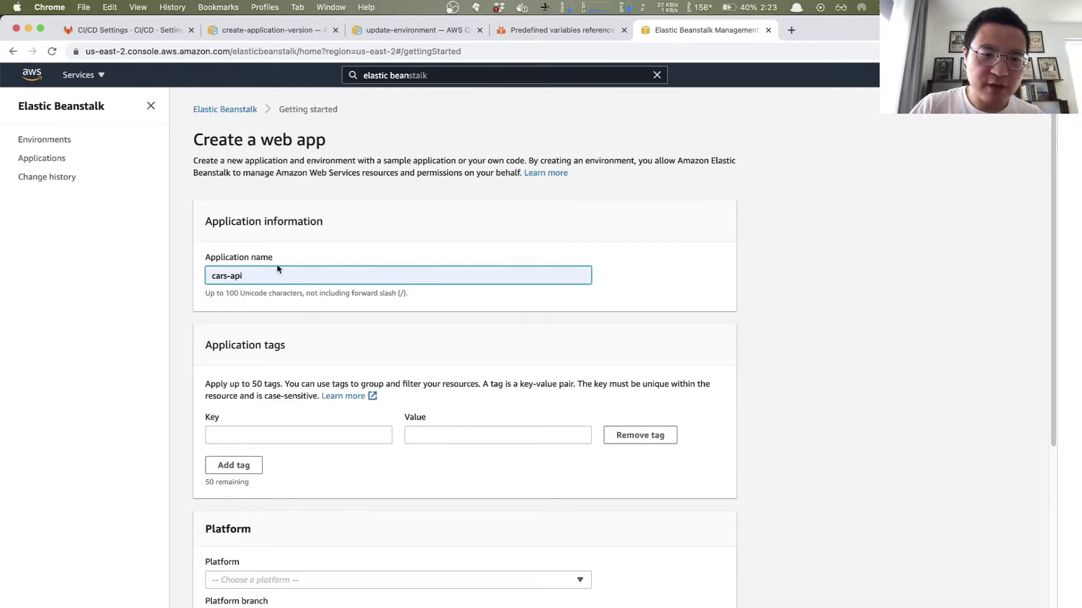
{"action": "scroll", "coordinate": [308, 273], "scroll_direction": "down", "scroll_amount": 3}
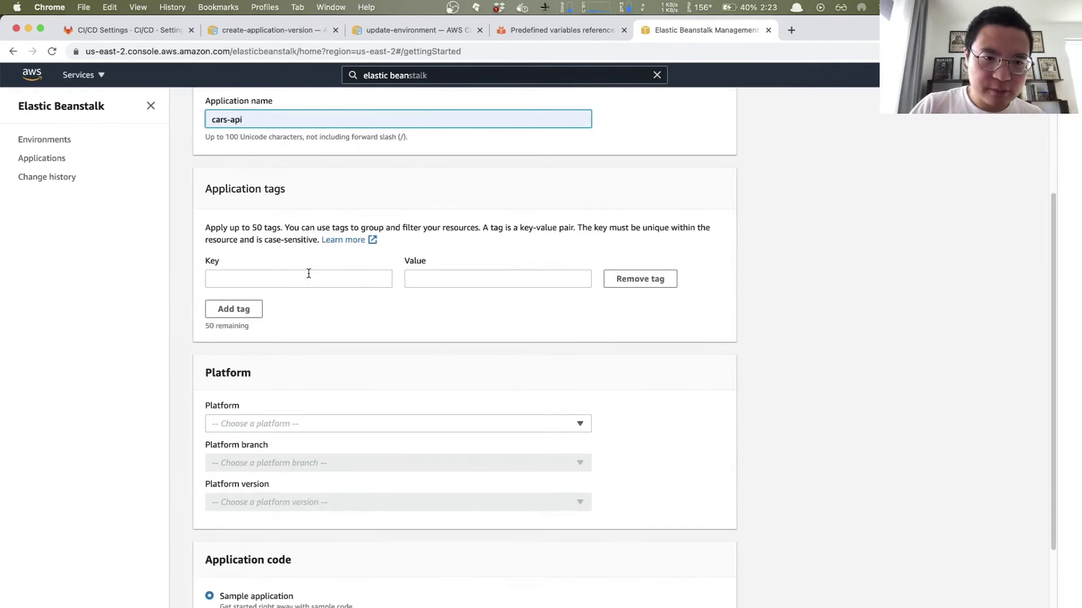
{"action": "scroll", "coordinate": [308, 275], "scroll_direction": "down", "scroll_amount": 3}
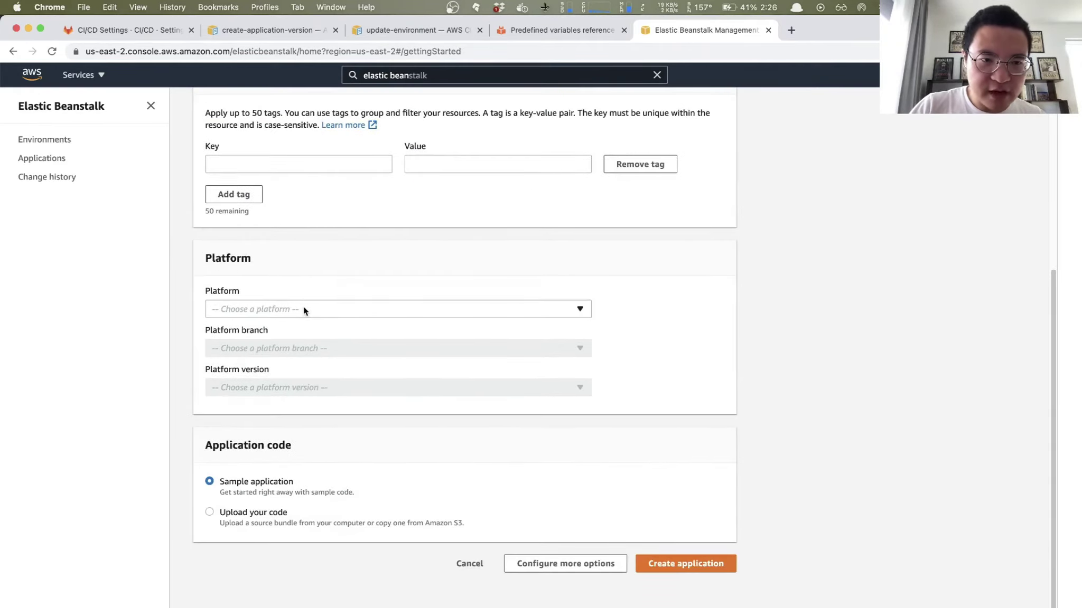
{"action": "left_click", "coordinate": [303, 309]}
{"action": "left_click", "coordinate": [230, 421]}
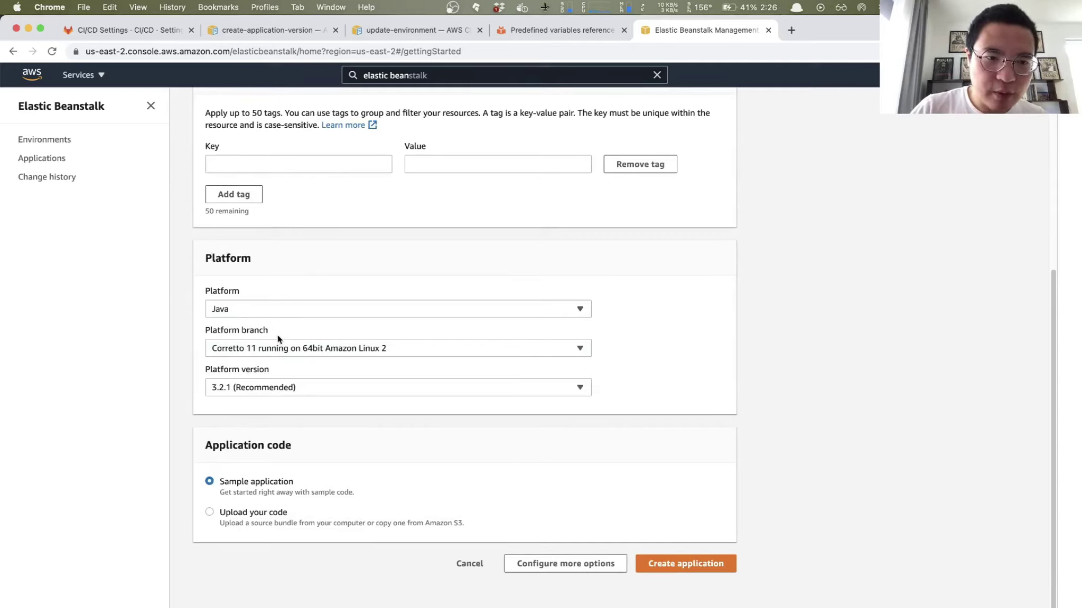
{"action": "left_click", "coordinate": [285, 352]}
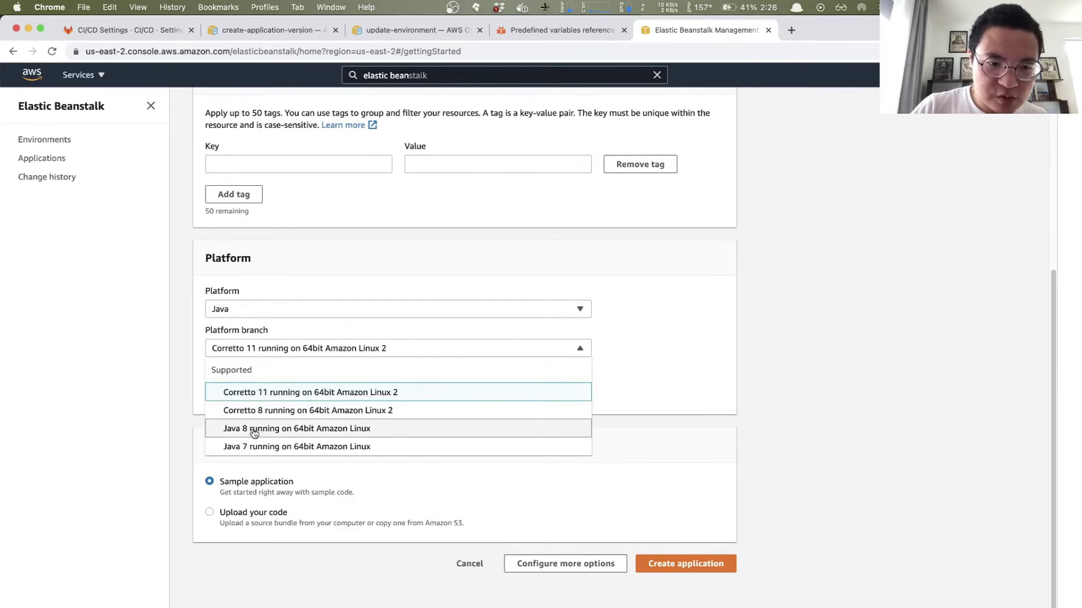
{"action": "left_click", "coordinate": [311, 430]}
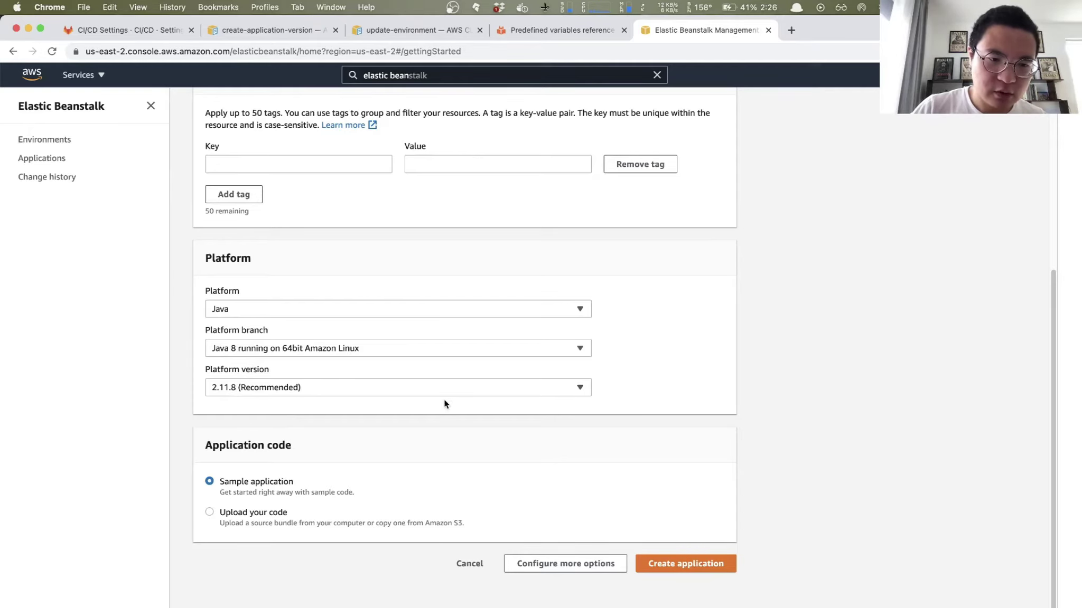
{"action": "scroll", "coordinate": [353, 385], "scroll_direction": "down", "scroll_amount": 2}
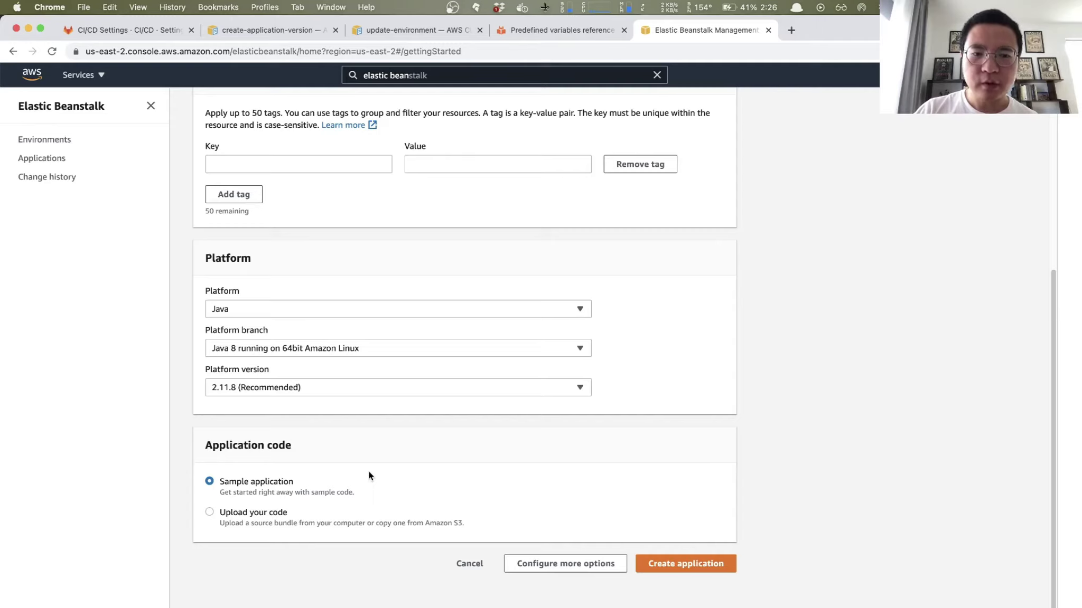
Step: Create the cars-api application, confirm Carsapi-env reaches Green health, and return to IntelliJ IDEA
{"action": "left_click", "coordinate": [675, 563]}
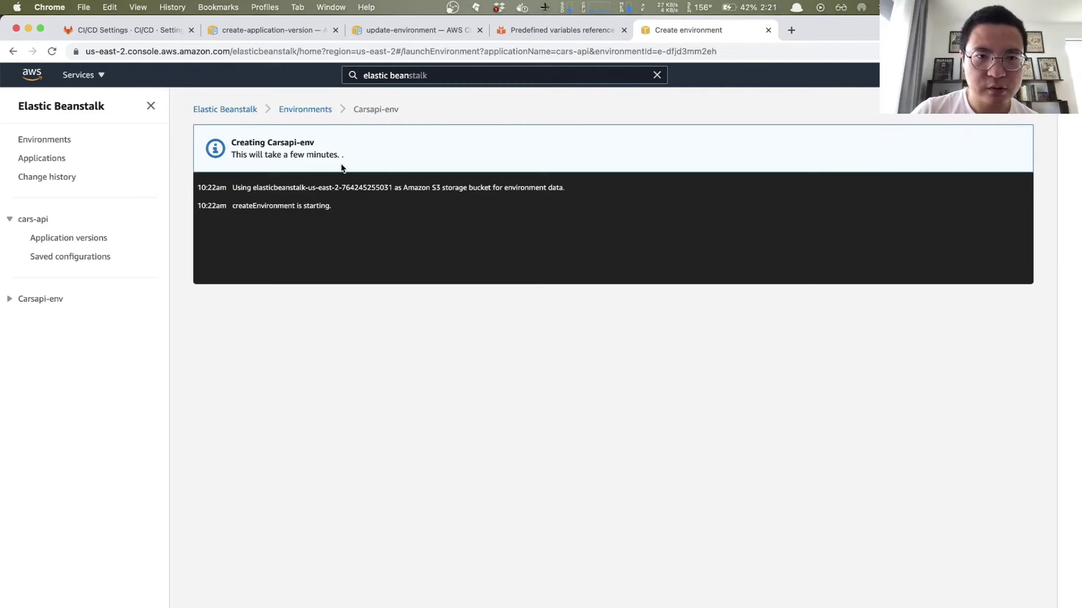
{"action": "key", "text": "ctrl+Right"}
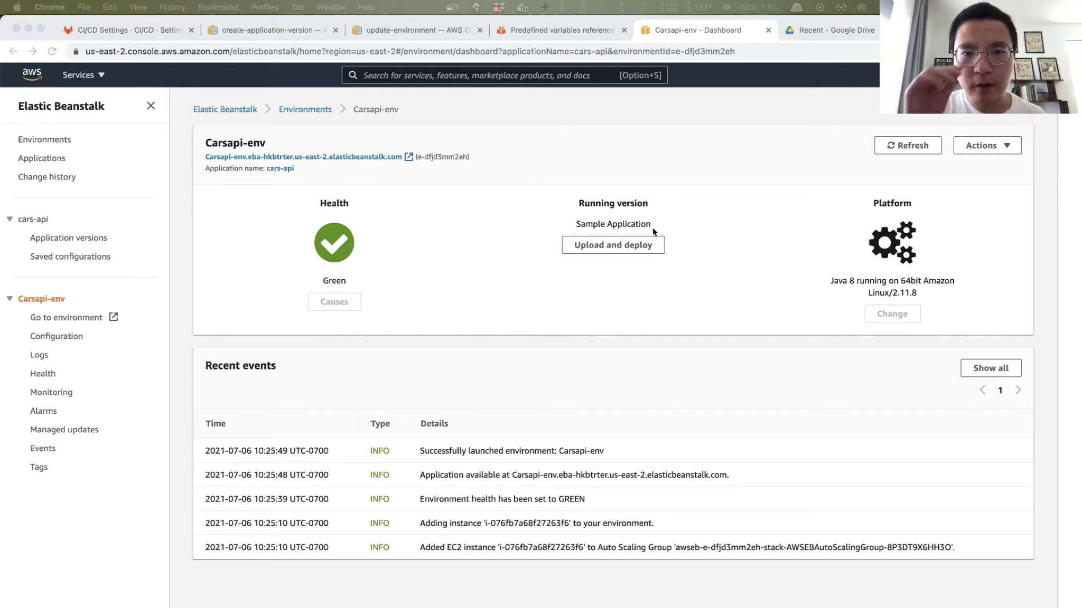
{"action": "key", "text": "super+space"}
{"action": "type", "text": "in"}
{"action": "key", "text": "Return"}
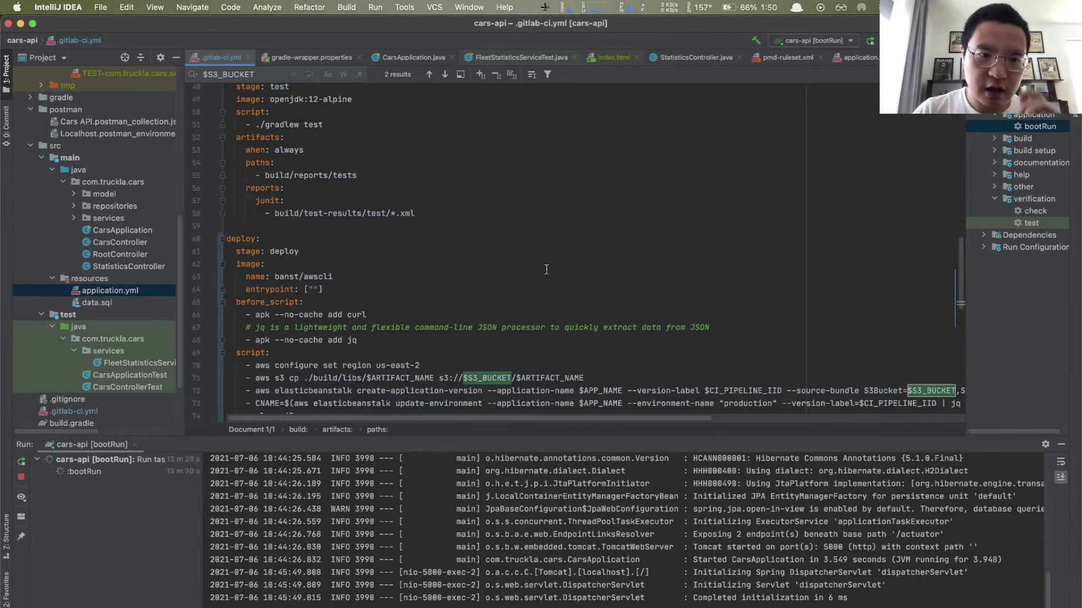
Step: Highlight the create-application-version command on line 72 and $CI_PIPELINE_IID on line 3, then search 'ch'
{"action": "left_click_drag", "start_coordinate": [258, 392], "coordinate": [402, 391]}
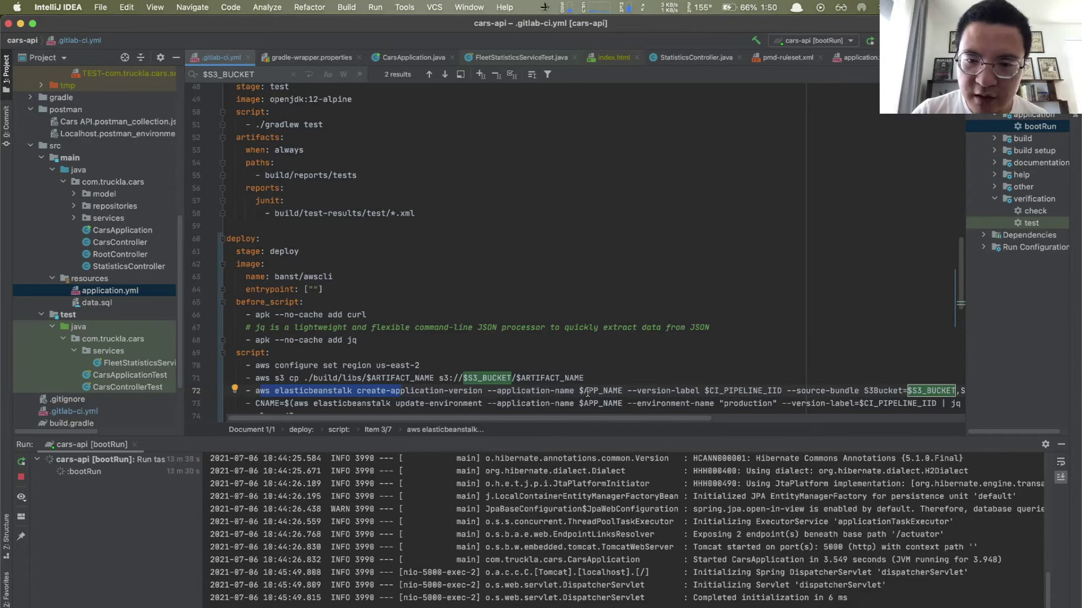
{"action": "scroll", "coordinate": [375, 207], "scroll_direction": "up", "scroll_amount": 15}
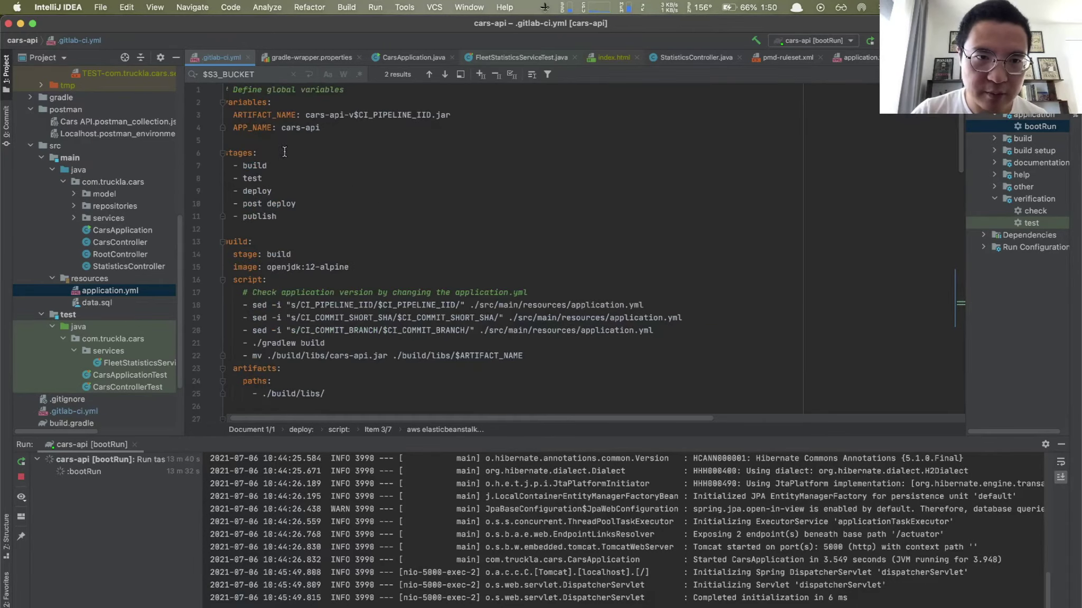
{"action": "scroll", "coordinate": [510, 209], "scroll_direction": "down", "scroll_amount": 17}
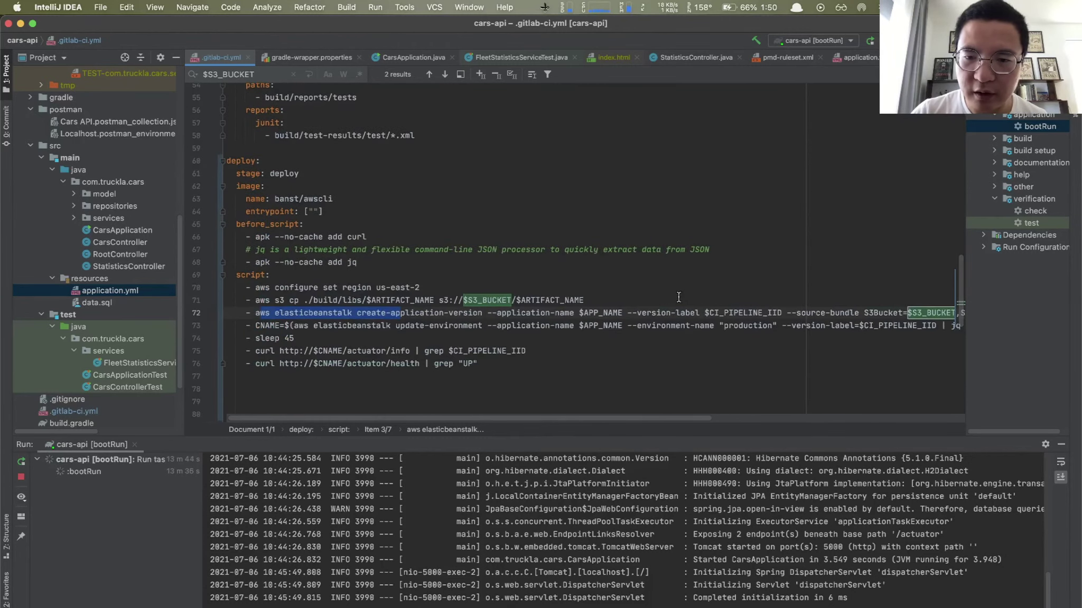
{"action": "scroll", "coordinate": [679, 297], "scroll_direction": "up", "scroll_amount": 2}
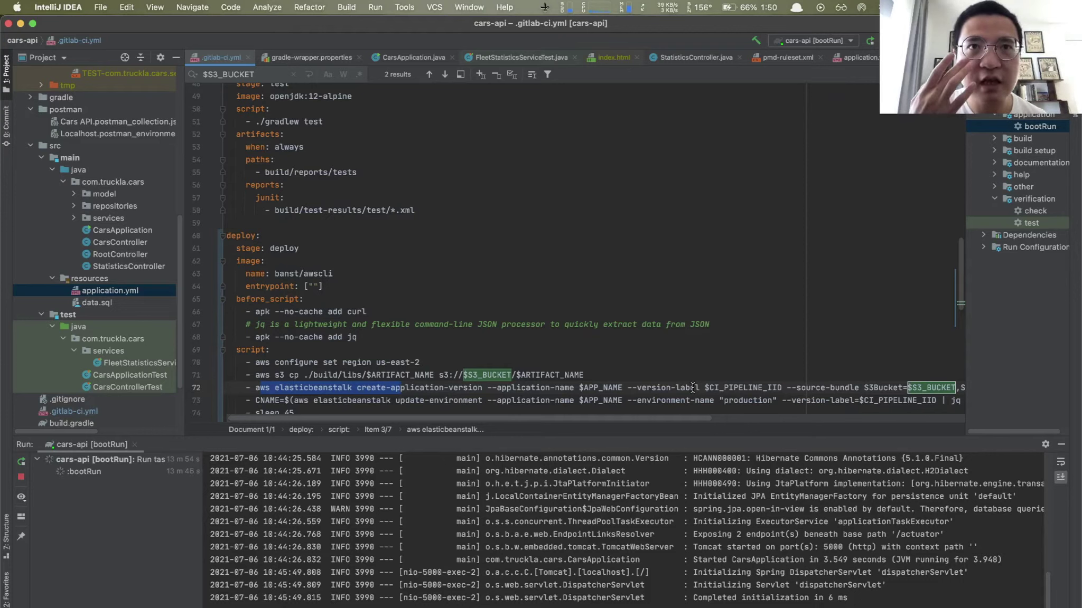
{"action": "scroll", "coordinate": [439, 158], "scroll_direction": "up", "scroll_amount": 15}
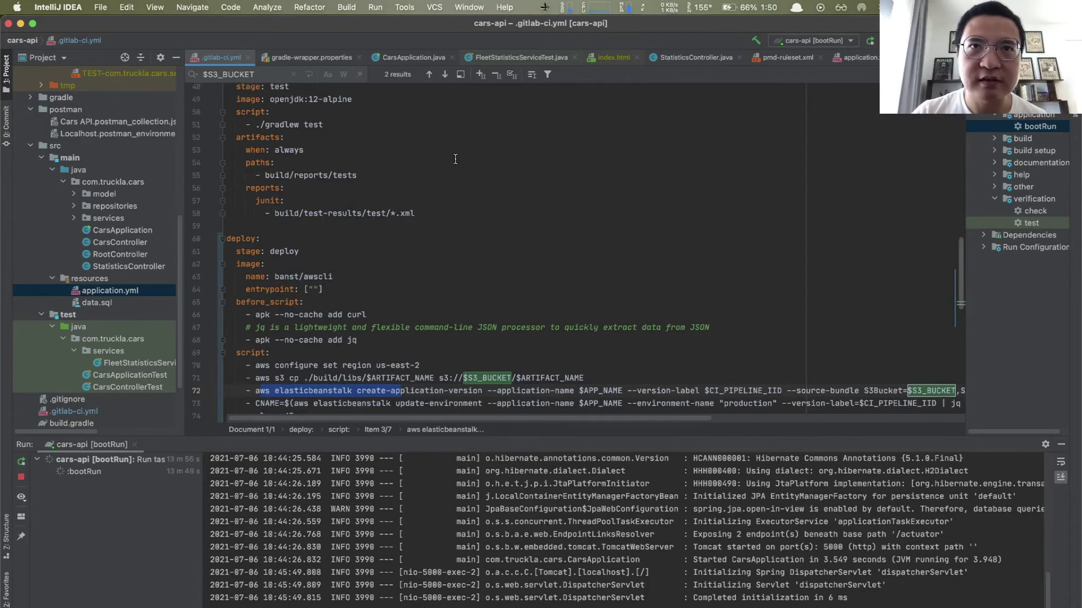
{"action": "left_click_drag", "start_coordinate": [357, 115], "coordinate": [437, 115]}
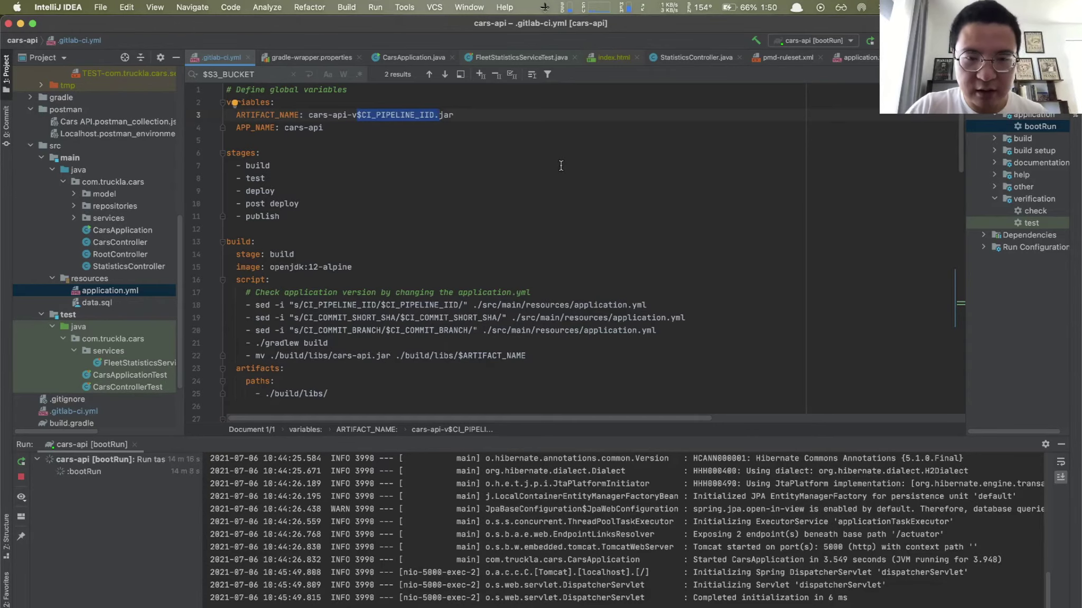
{"action": "key", "text": "alt+space"}
{"action": "type", "text": "ch"}
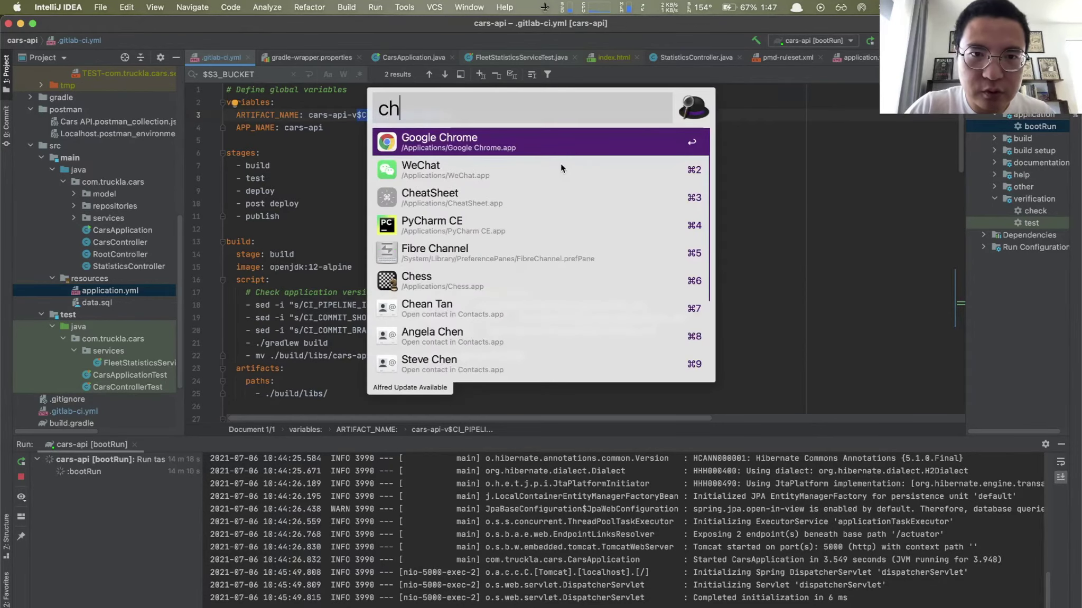
Step: Look up CI_PIPELINE_IID in GitLab's predefined variables reference in Chrome
{"action": "key", "text": "Return"}
{"action": "left_click", "coordinate": [577, 30]}
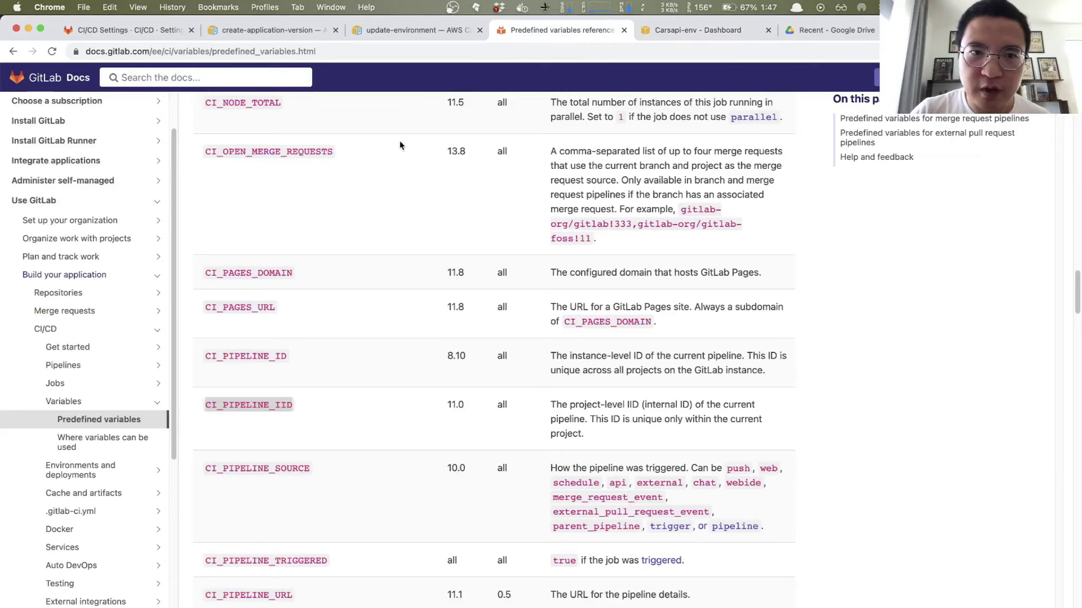
{"action": "scroll", "coordinate": [391, 150], "scroll_direction": "up", "scroll_amount": 5}
{"action": "scroll", "coordinate": [391, 151], "scroll_direction": "down", "scroll_amount": 3}
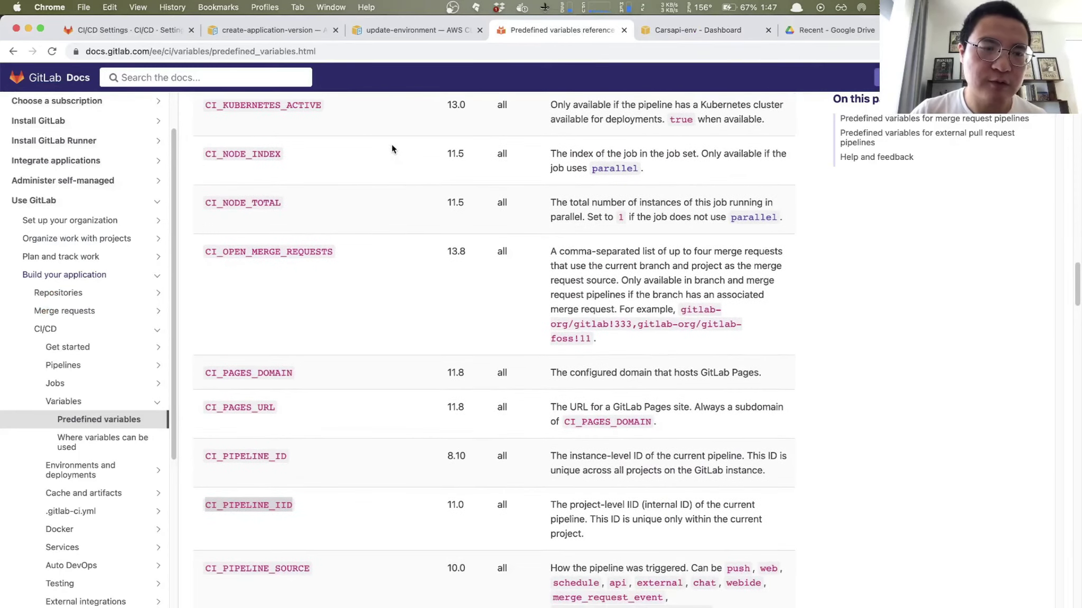
{"action": "scroll", "coordinate": [392, 149], "scroll_direction": "down", "scroll_amount": 2}
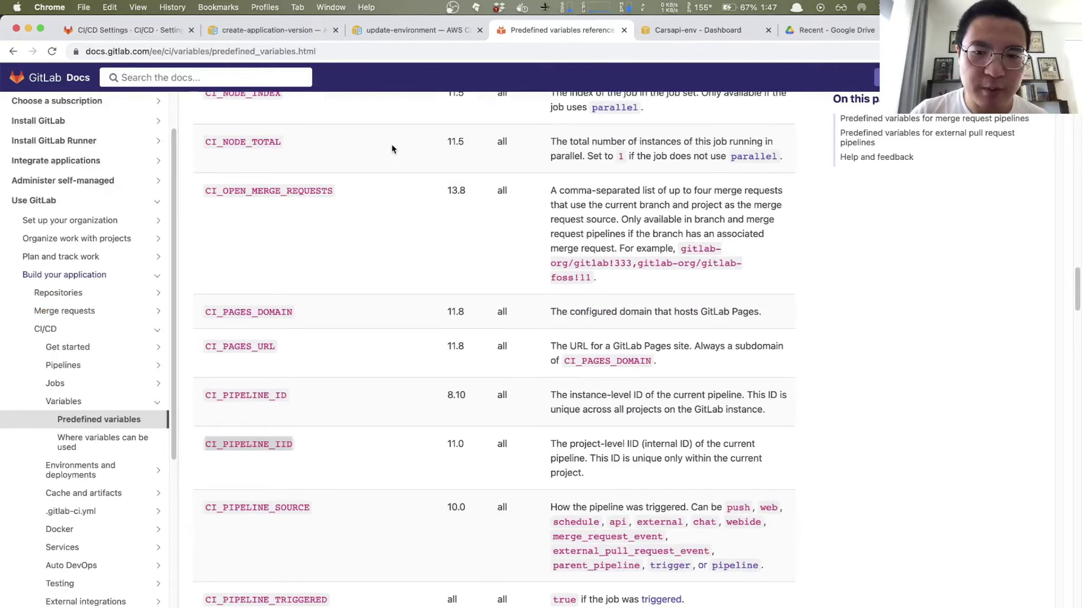
{"action": "scroll", "coordinate": [391, 148], "scroll_direction": "up", "scroll_amount": 2}
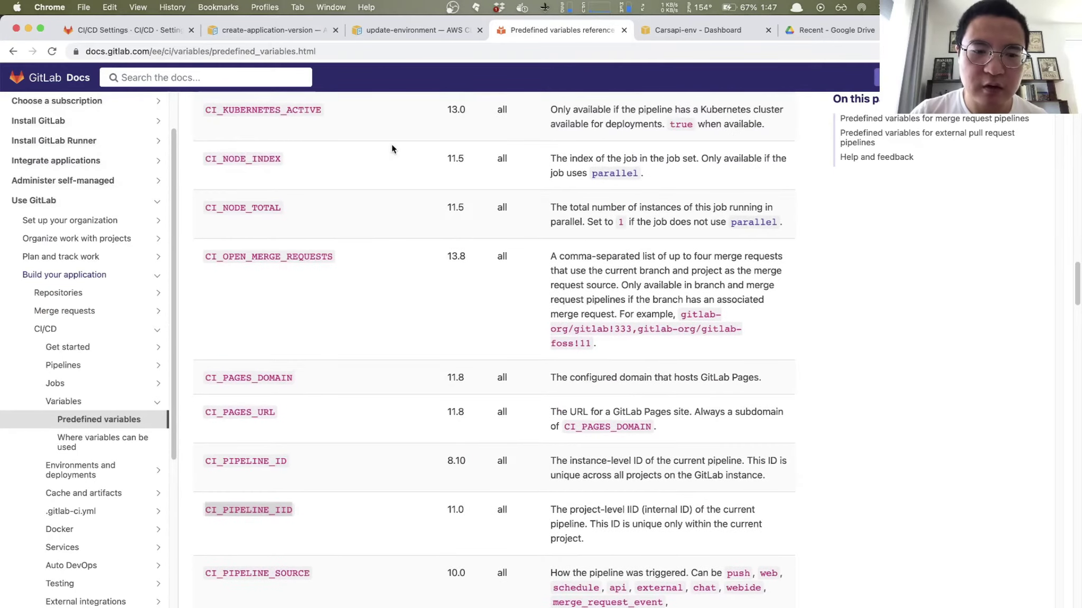
{"action": "scroll", "coordinate": [391, 143], "scroll_direction": "down", "scroll_amount": 3}
{"action": "scroll", "coordinate": [369, 380], "scroll_direction": "down", "scroll_amount": 3}
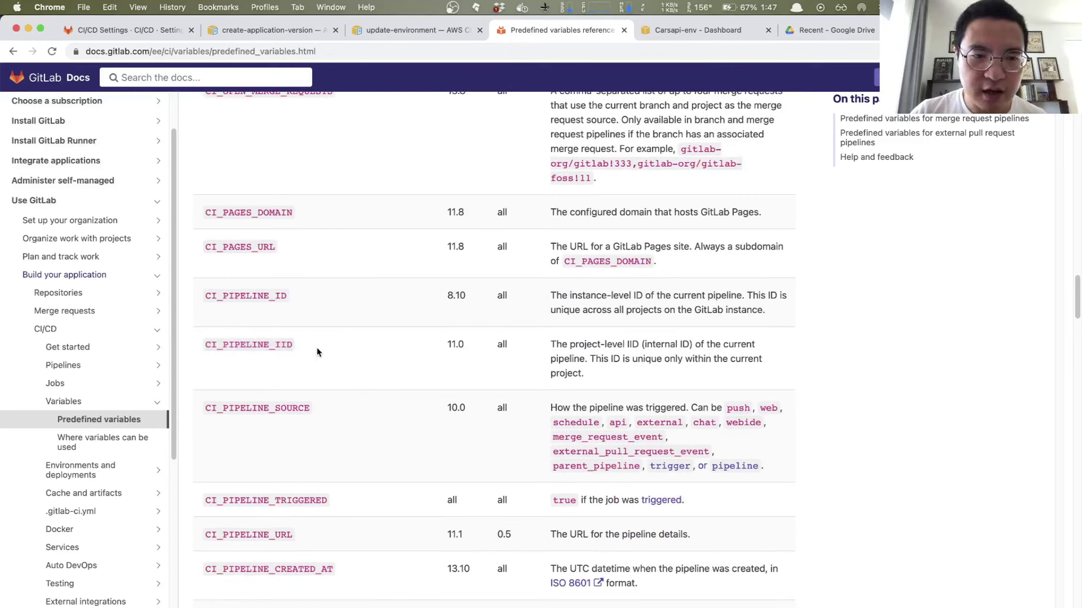
{"action": "left_click_drag", "start_coordinate": [212, 344], "coordinate": [287, 345]}
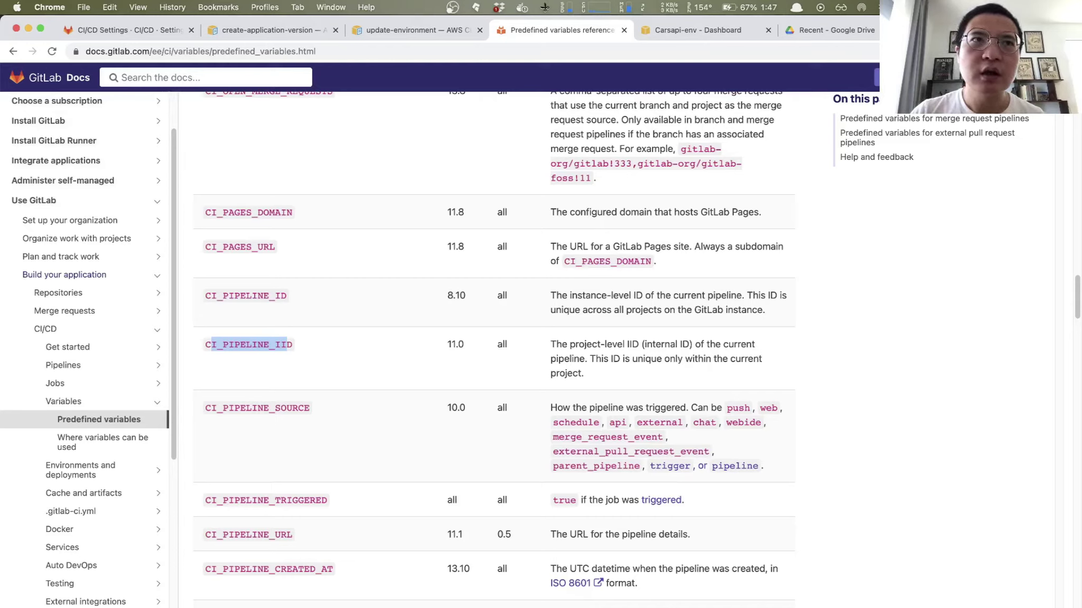
Step: Switch back to IntelliJ IDEA with the launcher using 'in'
{"action": "key", "text": "super+Tab"}
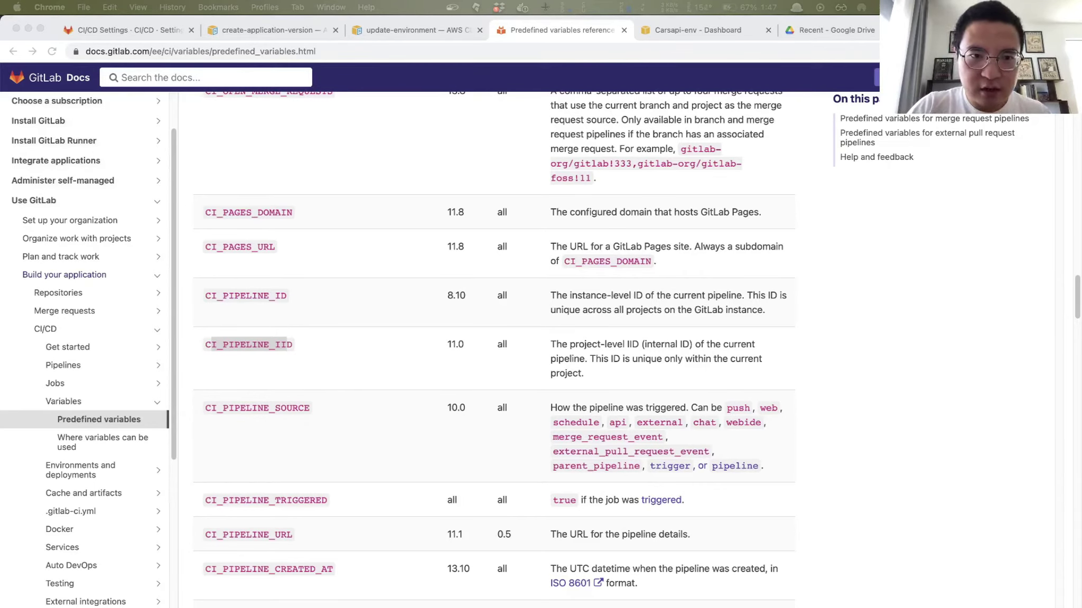
{"action": "key", "text": "alt+space"}
{"action": "type", "text": "in"}
{"action": "key", "text": "Return"}
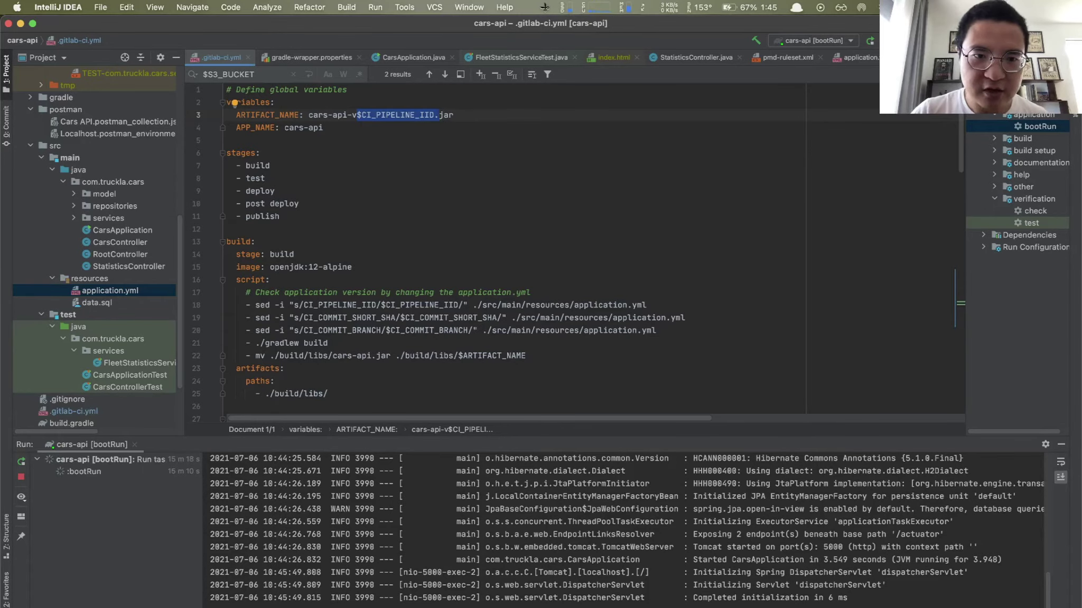
{"action": "scroll", "coordinate": [529, 285], "scroll_direction": "down", "scroll_amount": 5}
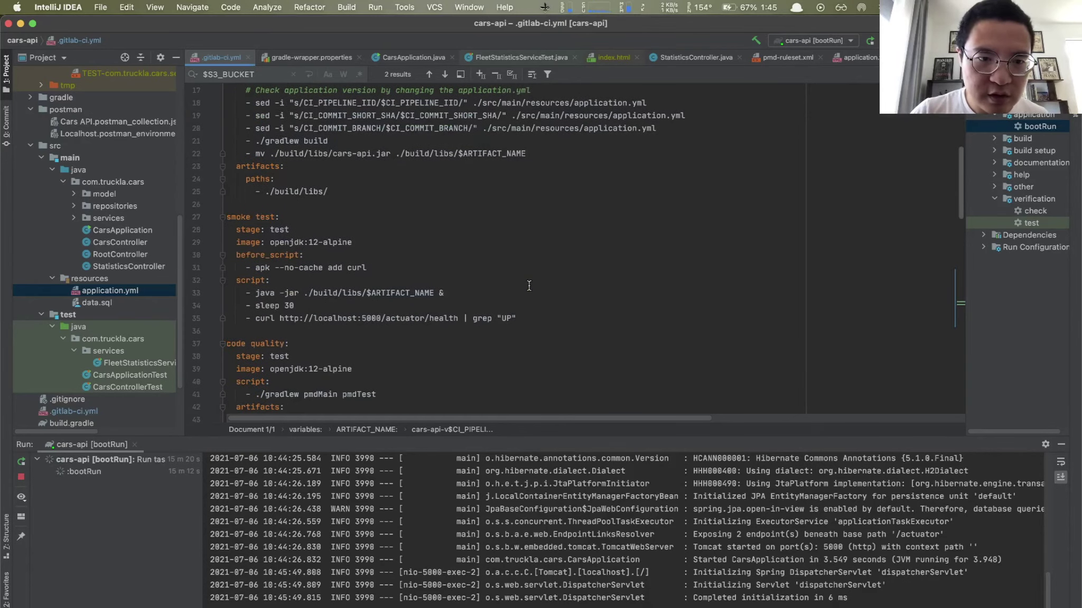
{"action": "scroll", "coordinate": [529, 286], "scroll_direction": "down", "scroll_amount": 10}
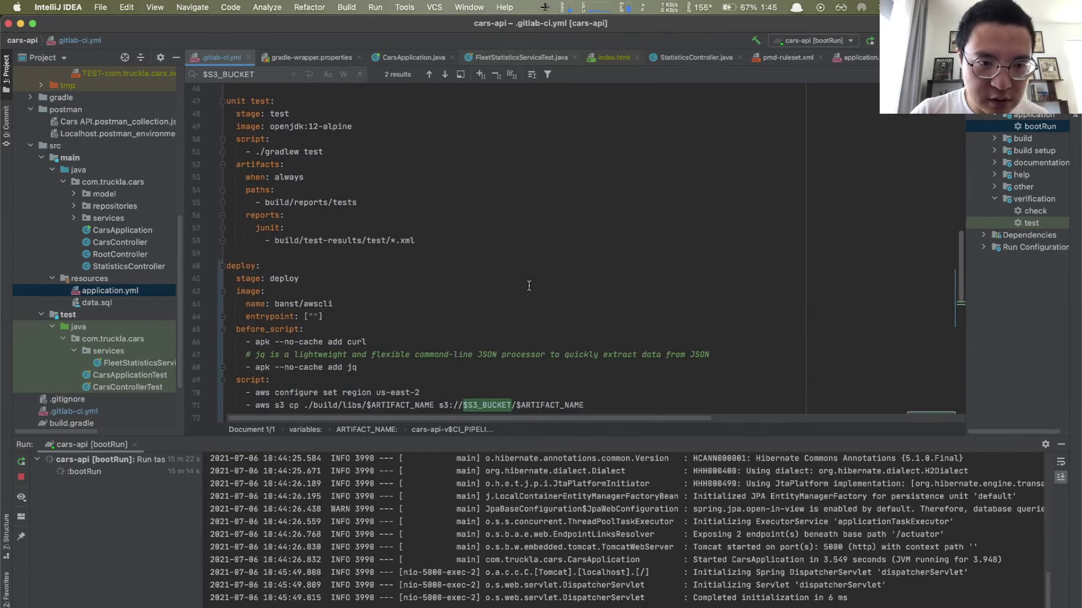
{"action": "left_click_drag", "start_coordinate": [261, 386], "coordinate": [487, 390]}
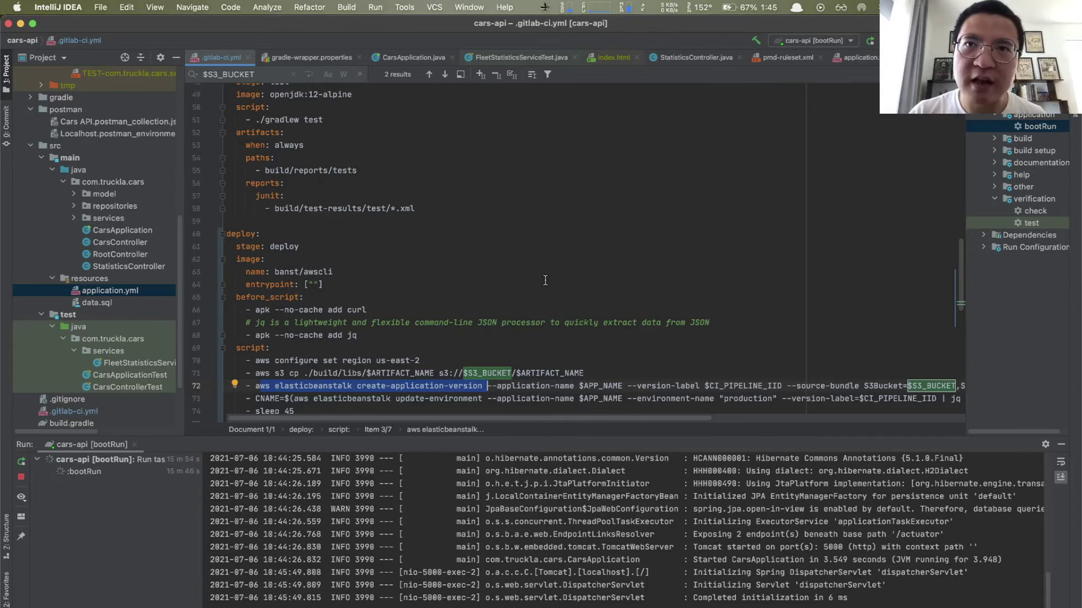
{"action": "scroll", "coordinate": [564, 301], "scroll_direction": "down", "scroll_amount": 2}
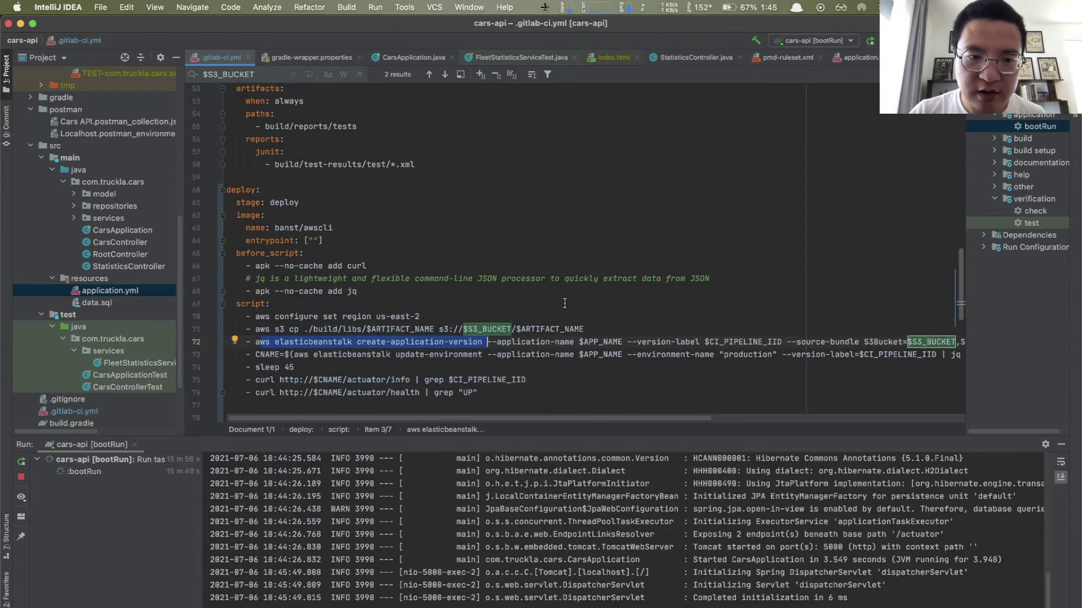
{"action": "left_click_drag", "start_coordinate": [350, 355], "coordinate": [485, 350]}
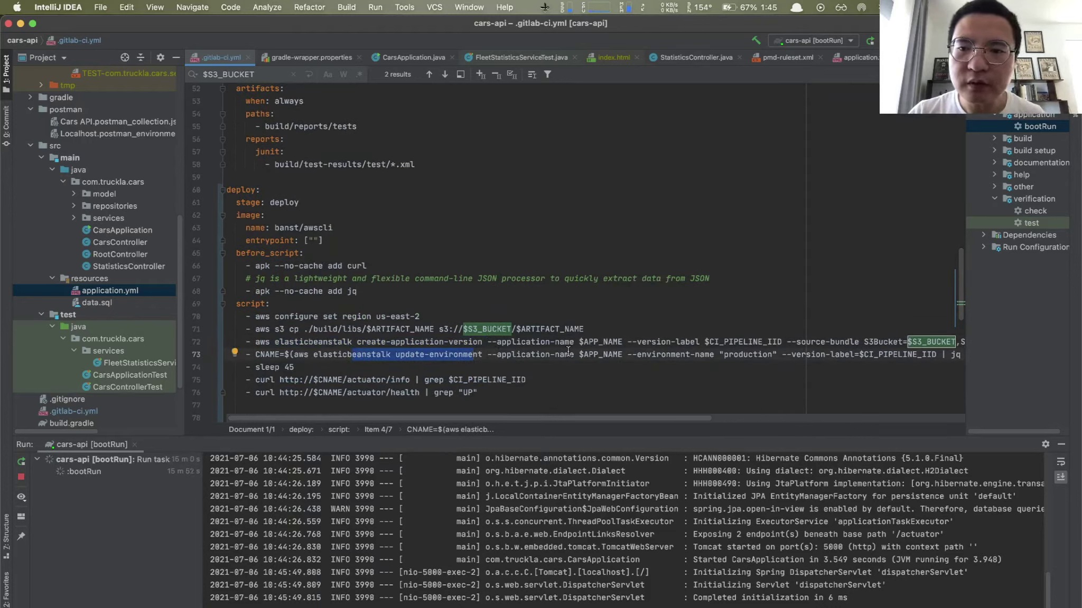
{"action": "scroll", "coordinate": [675, 345], "scroll_direction": "right", "scroll_amount": 5}
{"action": "scroll", "coordinate": [676, 345], "scroll_direction": "down", "scroll_amount": 1}
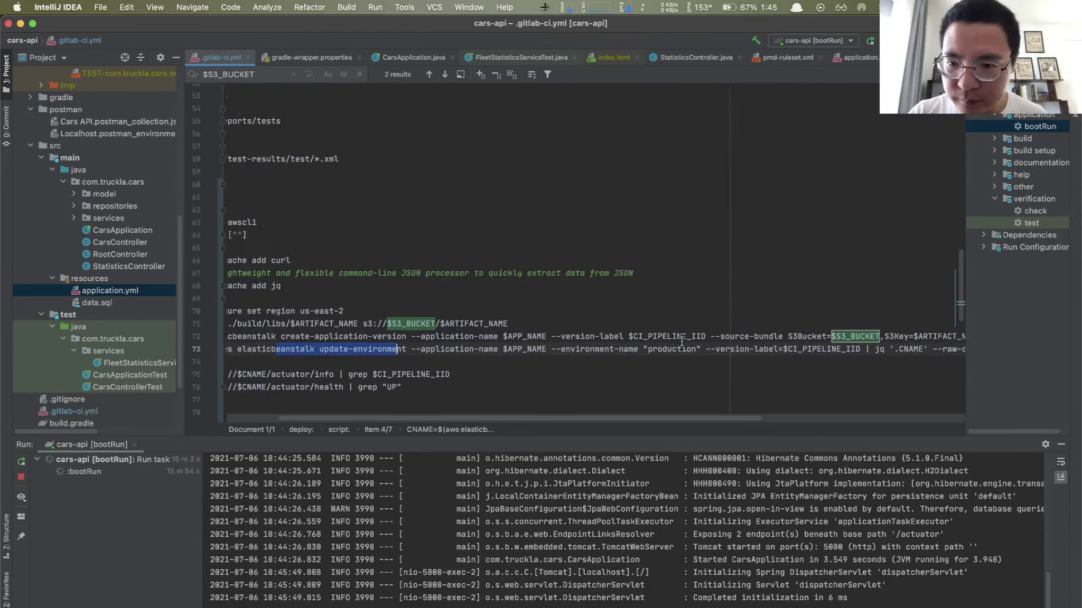
{"action": "scroll", "coordinate": [681, 342], "scroll_direction": "up", "scroll_amount": 2}
{"action": "scroll", "coordinate": [681, 343], "scroll_direction": "left", "scroll_amount": 2}
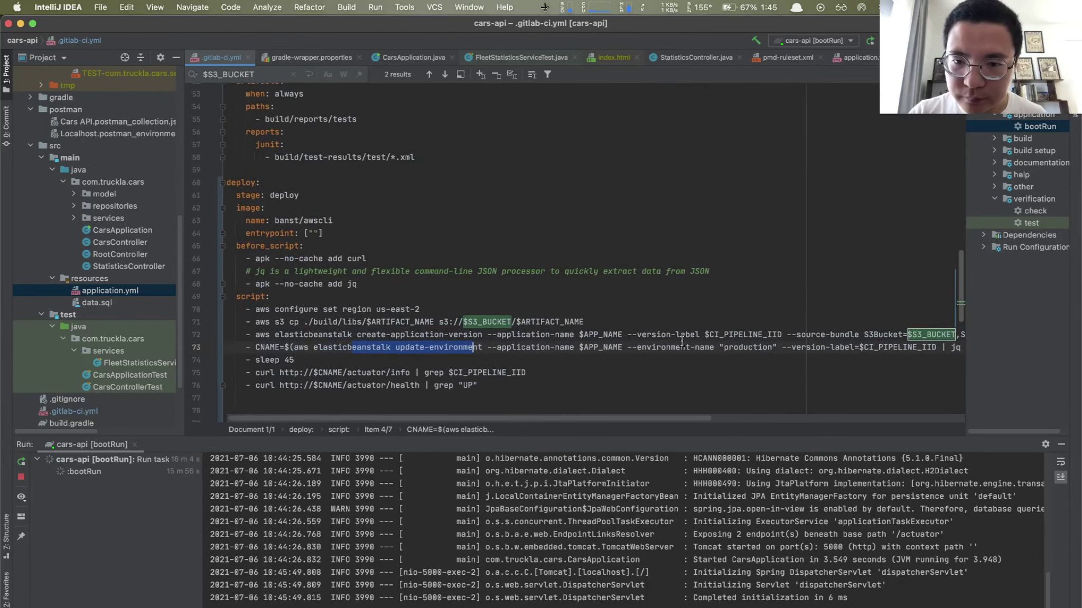
{"action": "scroll", "coordinate": [682, 341], "scroll_direction": "down", "scroll_amount": 1}
{"action": "scroll", "coordinate": [681, 342], "scroll_direction": "left", "scroll_amount": 2}
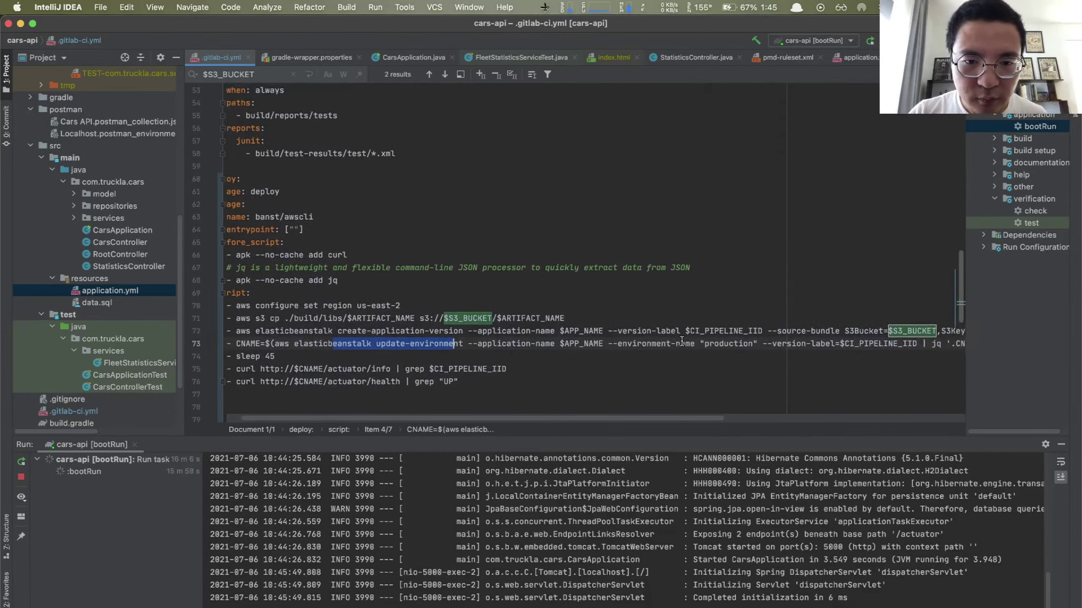
{"action": "scroll", "coordinate": [654, 340], "scroll_direction": "left", "scroll_amount": 2}
{"action": "scroll", "coordinate": [654, 341], "scroll_direction": "down", "scroll_amount": 1}
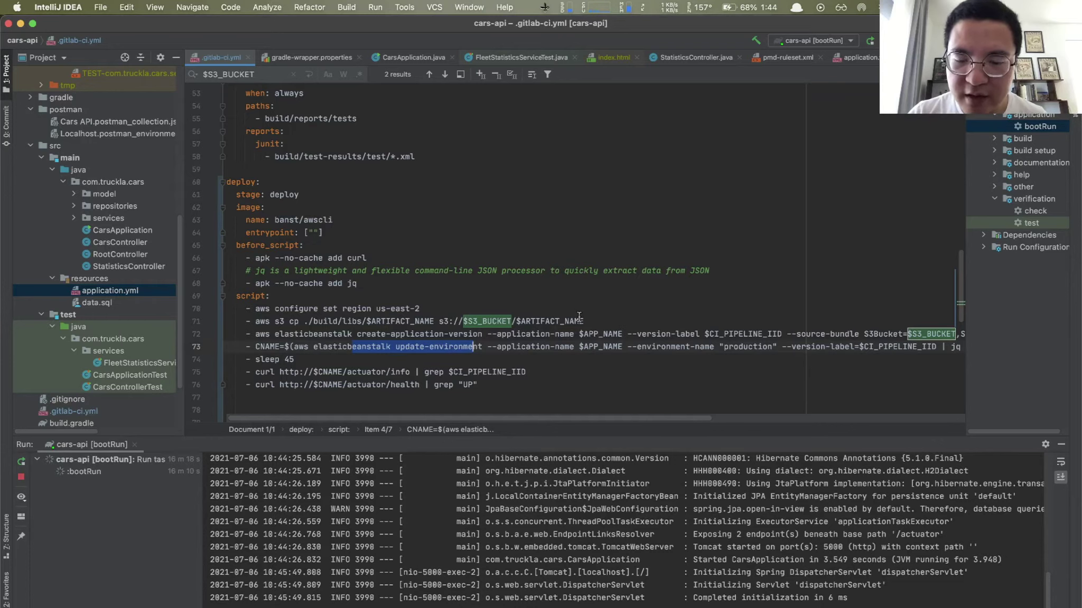
{"action": "scroll", "coordinate": [550, 164], "scroll_direction": "up", "scroll_amount": 15}
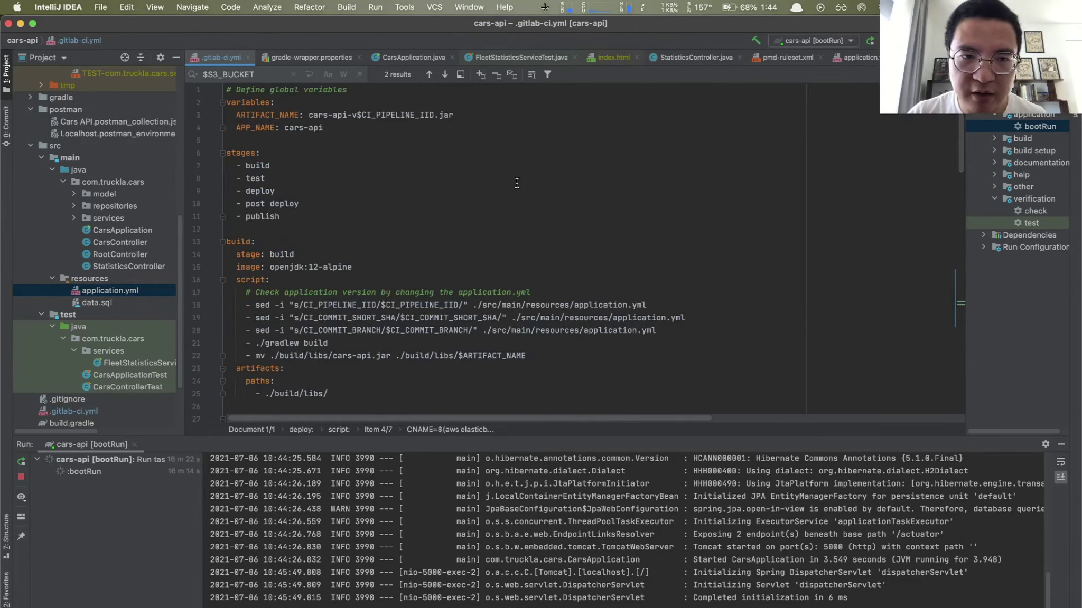
{"action": "scroll", "coordinate": [584, 224], "scroll_direction": "down", "scroll_amount": 11}
{"action": "scroll", "coordinate": [584, 224], "scroll_direction": "down", "scroll_amount": 4}
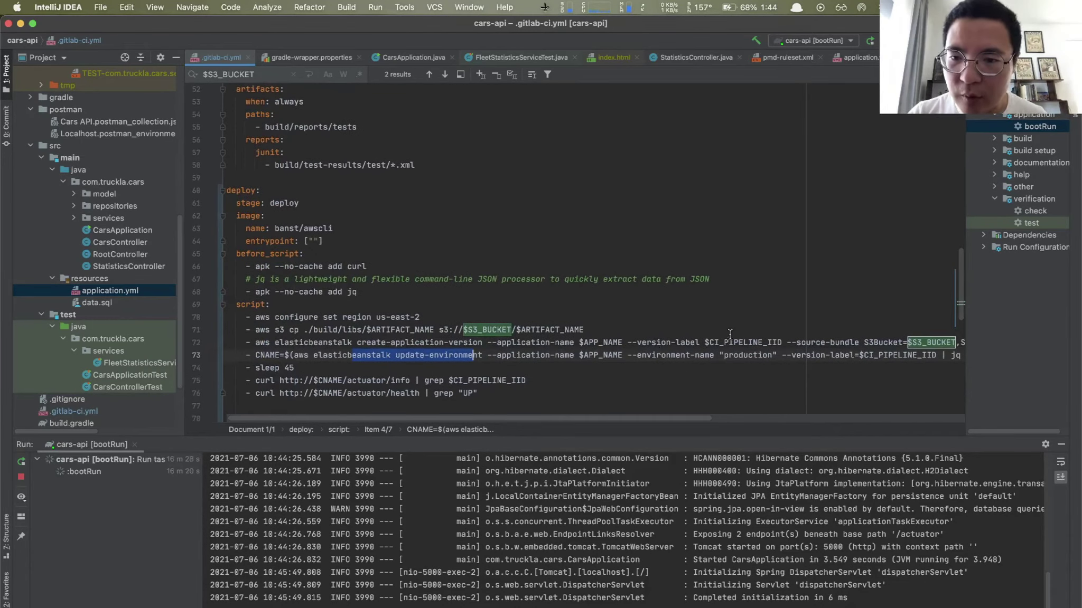
{"action": "scroll", "coordinate": [730, 334], "scroll_direction": "up", "scroll_amount": 15}
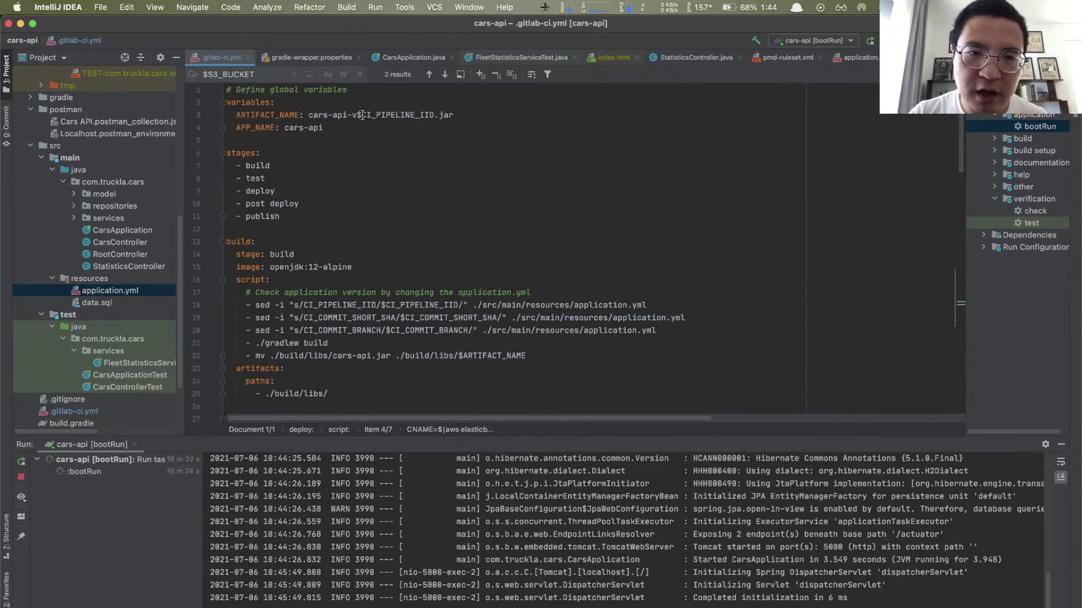
{"action": "mouse_move", "coordinate": [367, 115]}
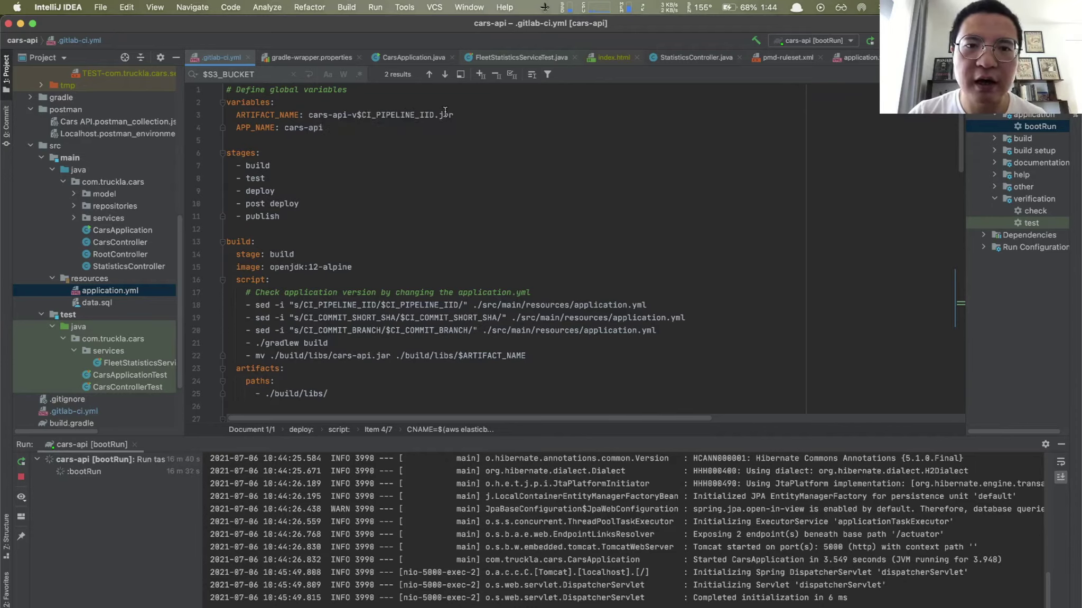
{"action": "mouse_move", "coordinate": [445, 112]}
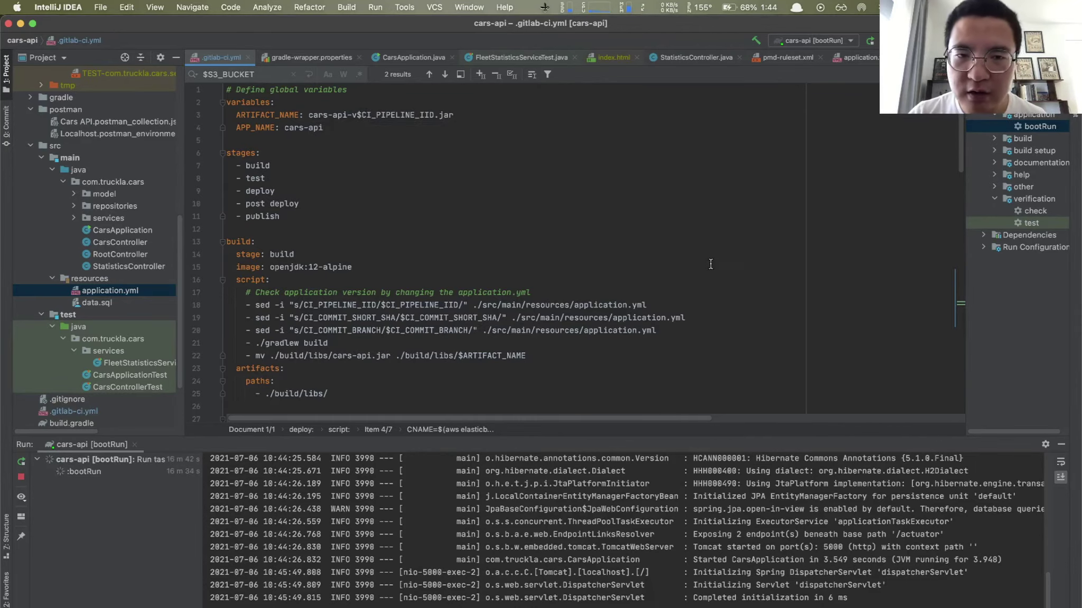
{"action": "scroll", "coordinate": [710, 264], "scroll_direction": "down", "scroll_amount": 14}
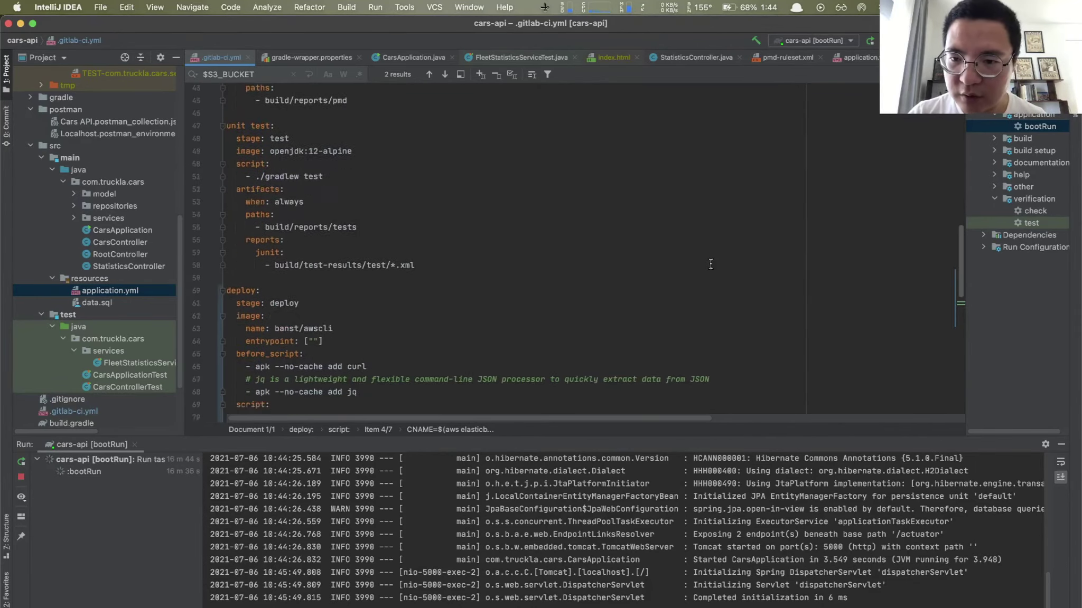
{"action": "scroll", "coordinate": [711, 264], "scroll_direction": "down", "scroll_amount": 5}
{"action": "scroll", "coordinate": [798, 280], "scroll_direction": "right", "scroll_amount": 3}
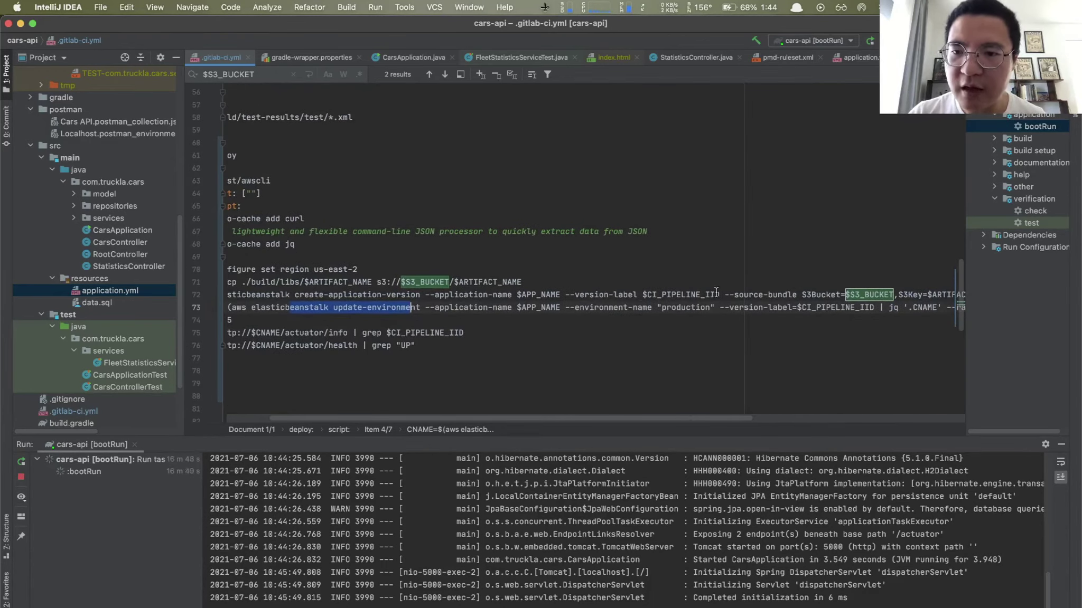
{"action": "scroll", "coordinate": [716, 292], "scroll_direction": "right", "scroll_amount": 2}
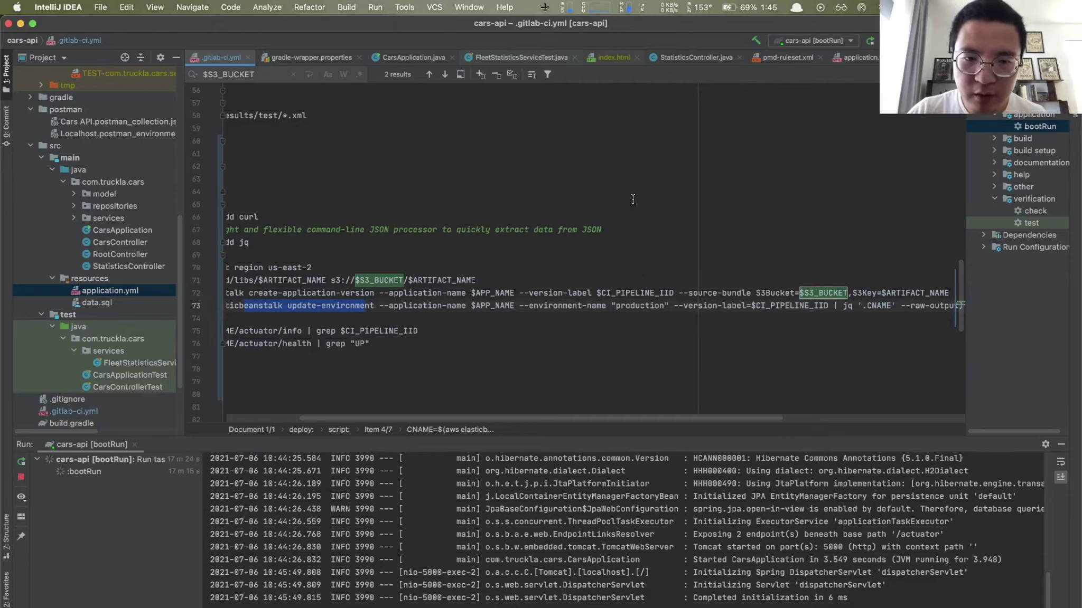
{"action": "key", "text": "alt+space"}
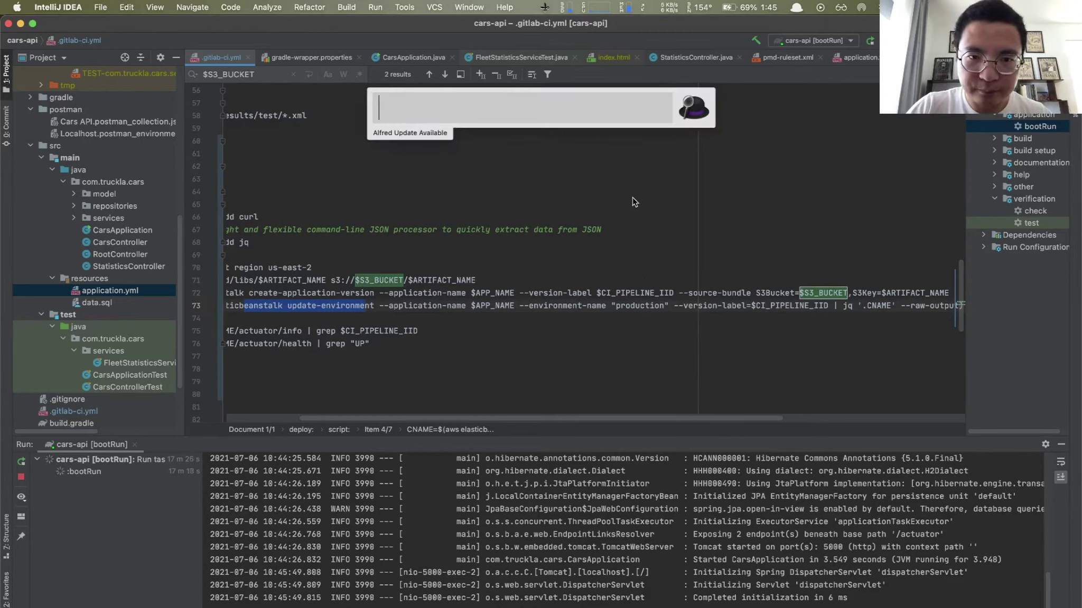
{"action": "type", "text": "chr"}
{"action": "key", "text": "Return"}
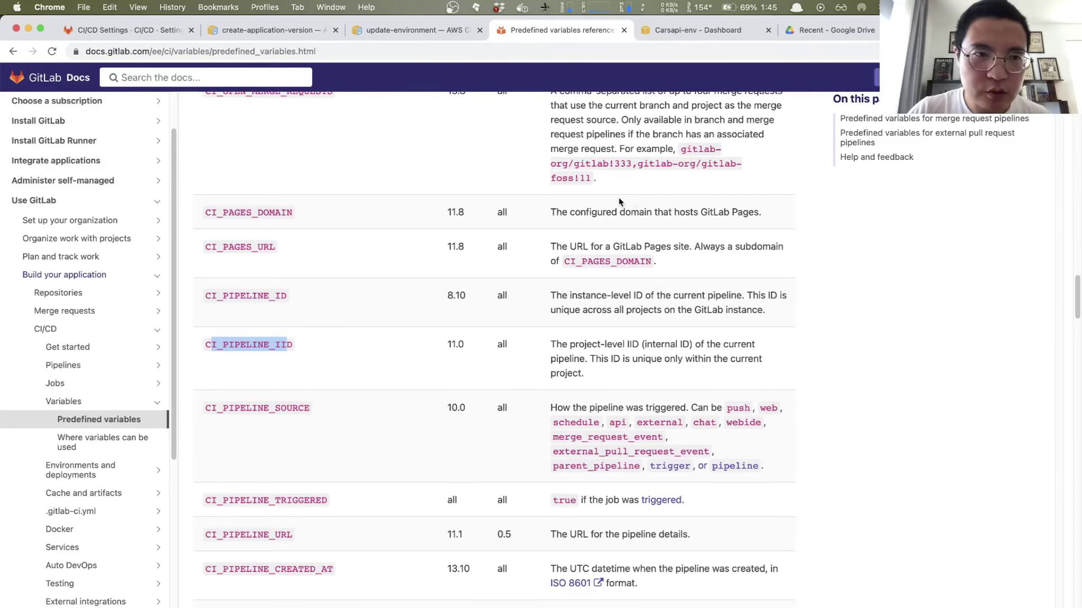
{"action": "left_click", "coordinate": [141, 23]}
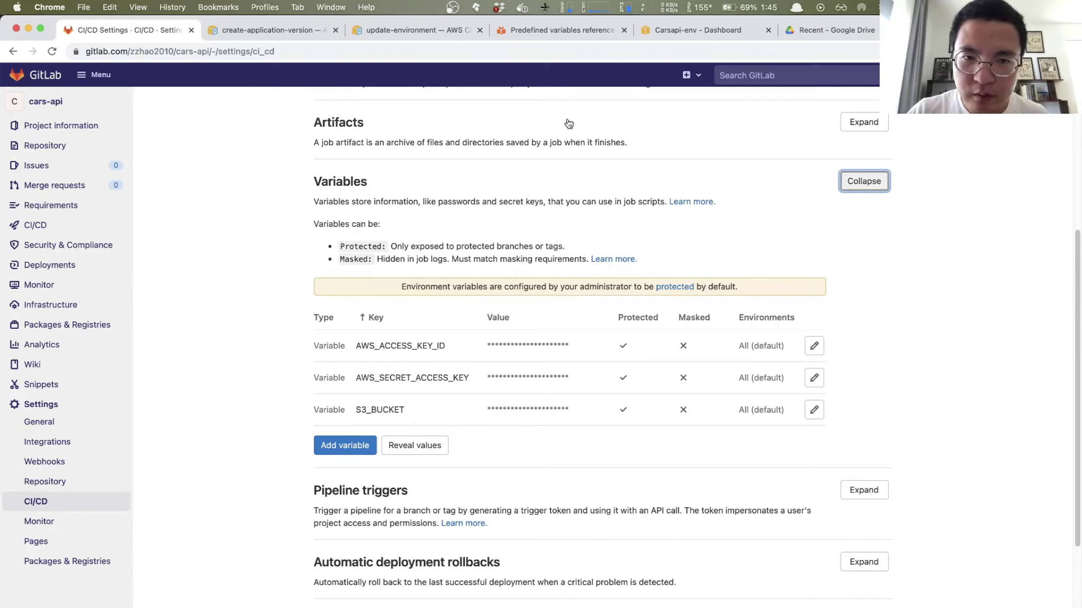
{"action": "key", "text": "alt+space"}
{"action": "type", "text": "in"}
{"action": "key", "text": "Return"}
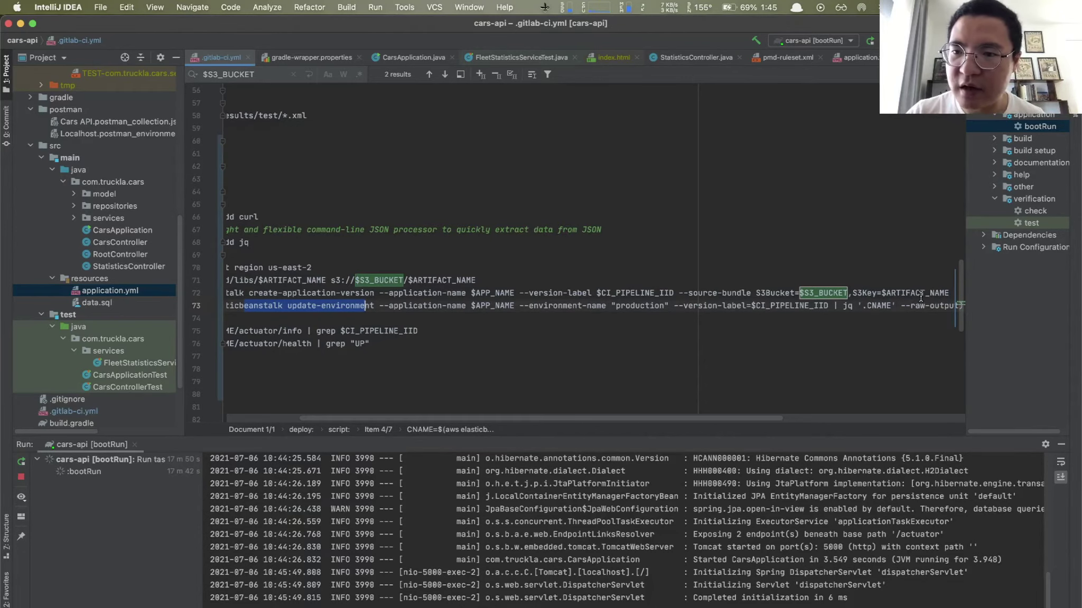
{"action": "scroll", "coordinate": [526, 138], "scroll_direction": "left", "scroll_amount": 3}
{"action": "scroll", "coordinate": [527, 138], "scroll_direction": "up", "scroll_amount": 5}
{"action": "scroll", "coordinate": [527, 138], "scroll_direction": "up", "scroll_amount": 10}
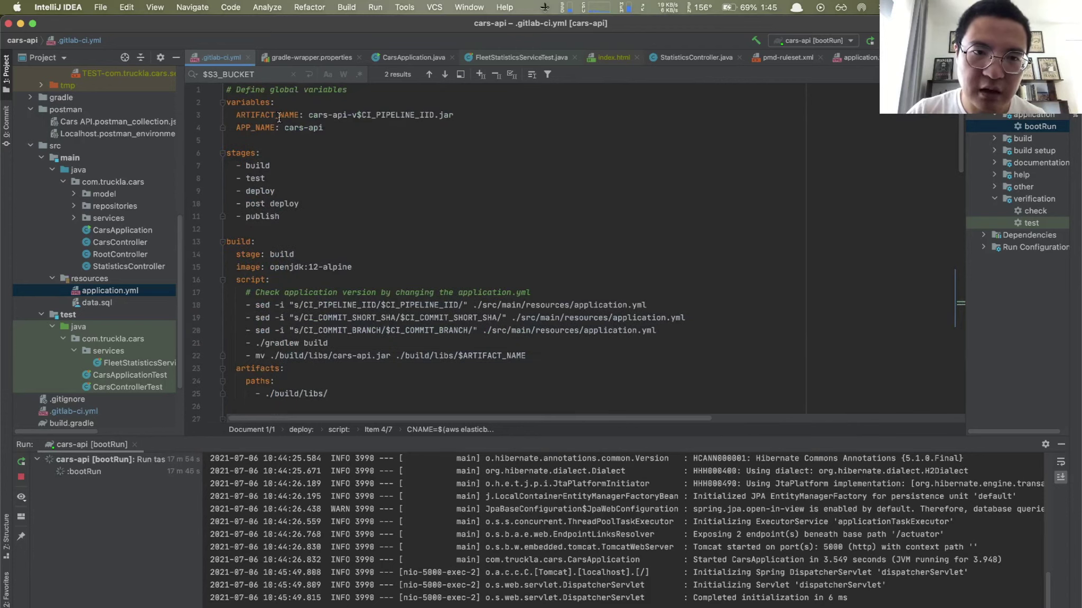
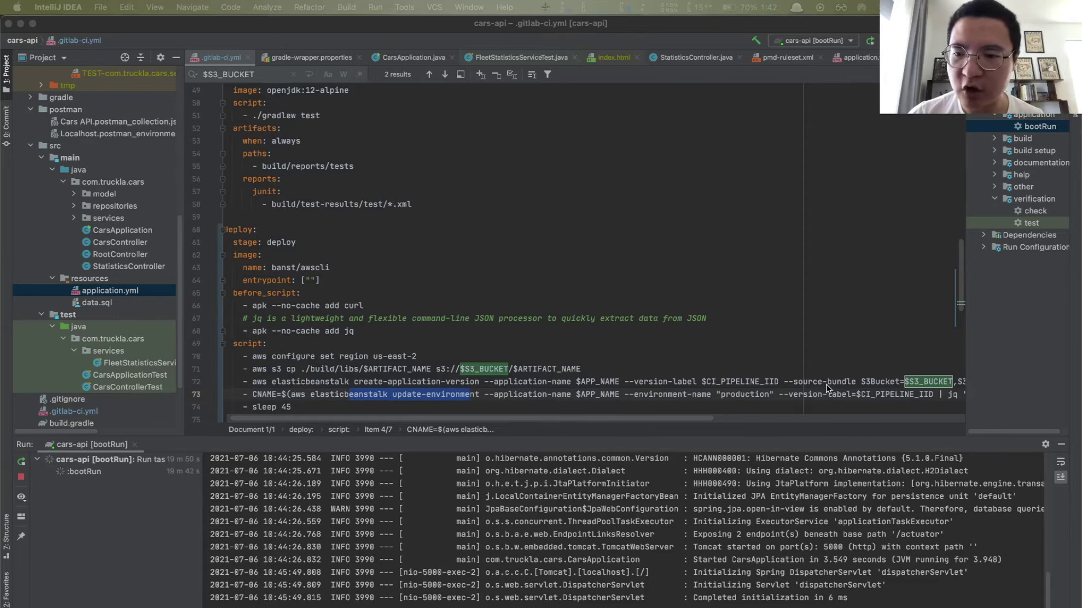
Step: Check the pipeline ID used in the artifact name in .gitlab-ci.yml
{"action": "scroll", "coordinate": [818, 389], "scroll_direction": "right", "scroll_amount": 2}
{"action": "scroll", "coordinate": [818, 389], "scroll_direction": "down", "scroll_amount": 1}
{"action": "scroll", "coordinate": [808, 394], "scroll_direction": "right", "scroll_amount": 2}
{"action": "scroll", "coordinate": [808, 393], "scroll_direction": "up", "scroll_amount": 1}
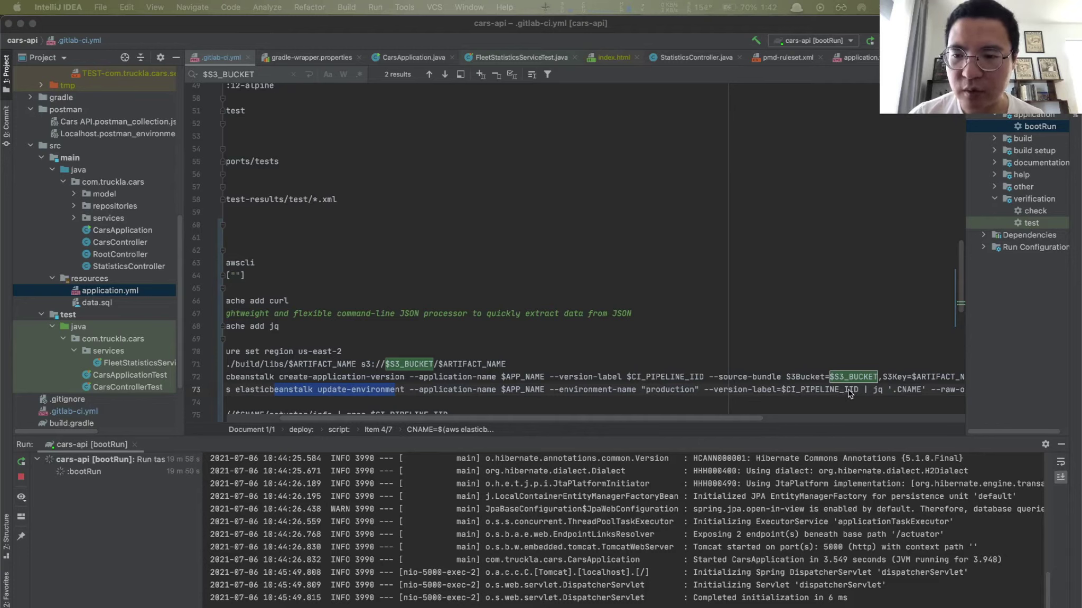
{"action": "scroll", "coordinate": [692, 384], "scroll_direction": "left", "scroll_amount": 2}
{"action": "scroll", "coordinate": [692, 385], "scroll_direction": "down", "scroll_amount": 1}
{"action": "scroll", "coordinate": [689, 384], "scroll_direction": "left", "scroll_amount": 1}
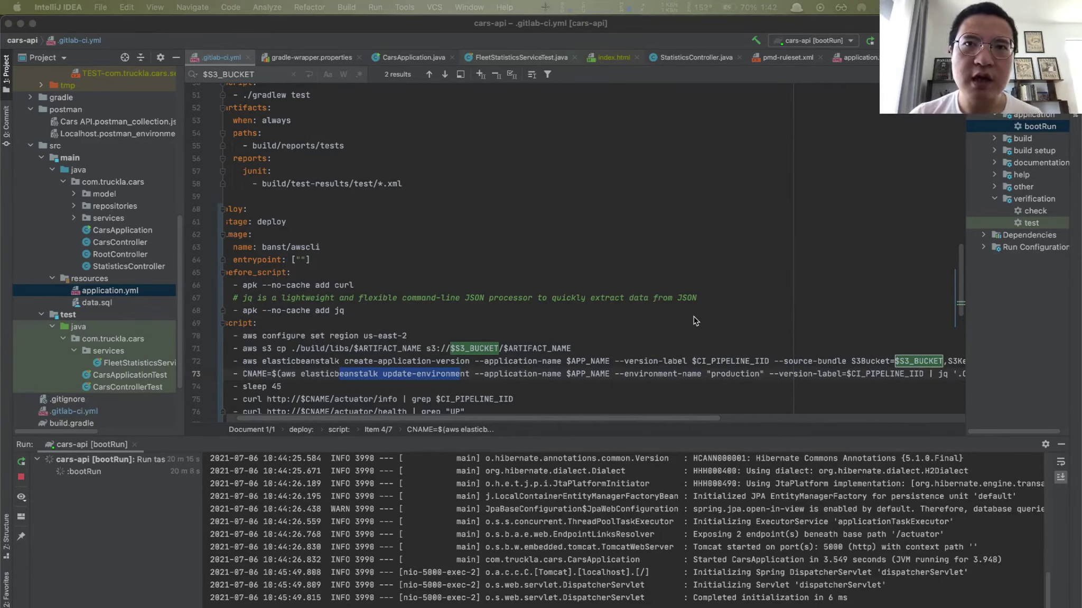
{"action": "scroll", "coordinate": [337, 156], "scroll_direction": "up", "scroll_amount": 15}
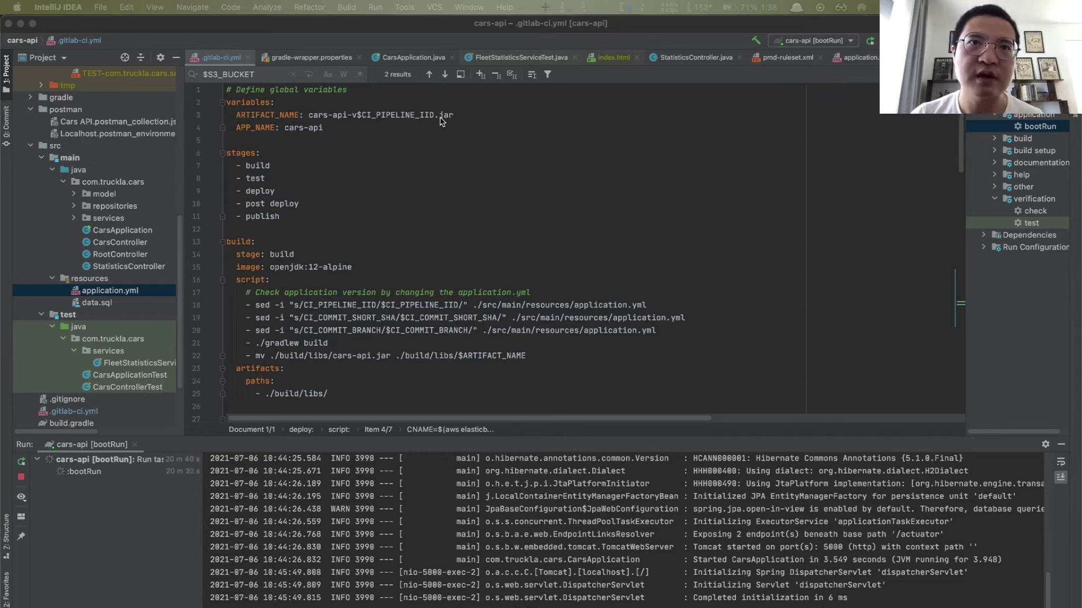
{"action": "left_click", "coordinate": [370, 119]}
{"action": "left_click_drag", "start_coordinate": [358, 117], "coordinate": [436, 117]}
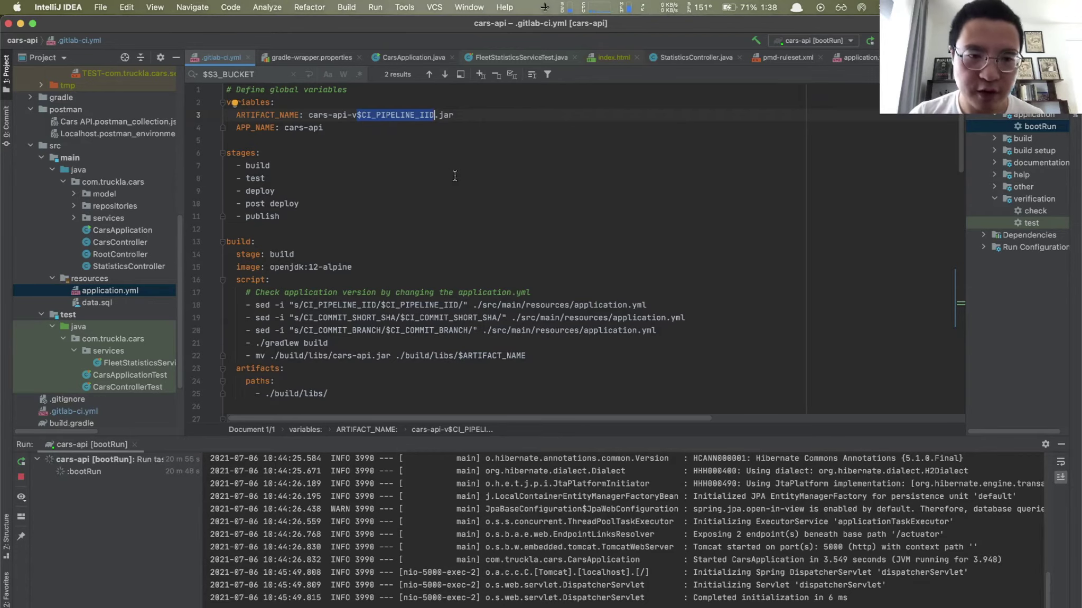
Step: Review the build job's three sed substitutions, jar rename command and versioned artifact name
{"action": "scroll", "coordinate": [402, 180], "scroll_direction": "down", "scroll_amount": 3}
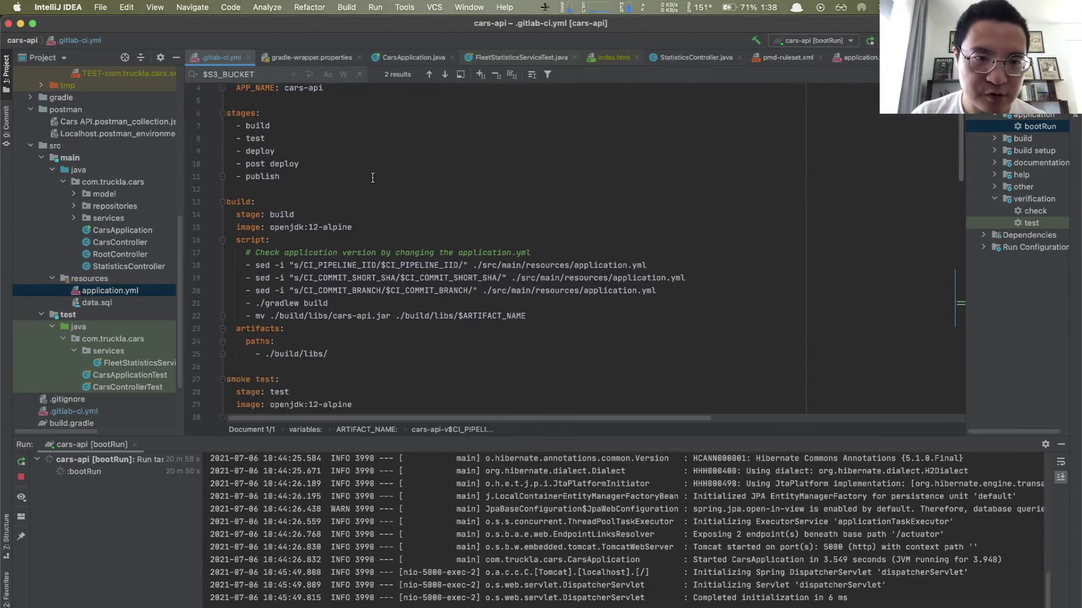
{"action": "left_click_drag", "start_coordinate": [246, 252], "coordinate": [493, 301]}
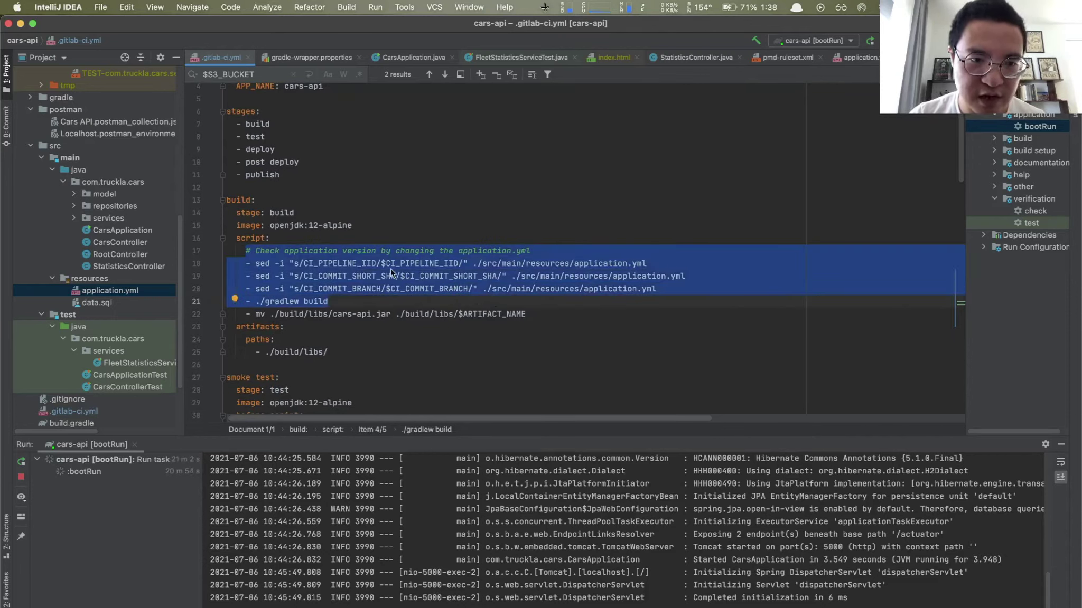
{"action": "left_click", "coordinate": [438, 301]}
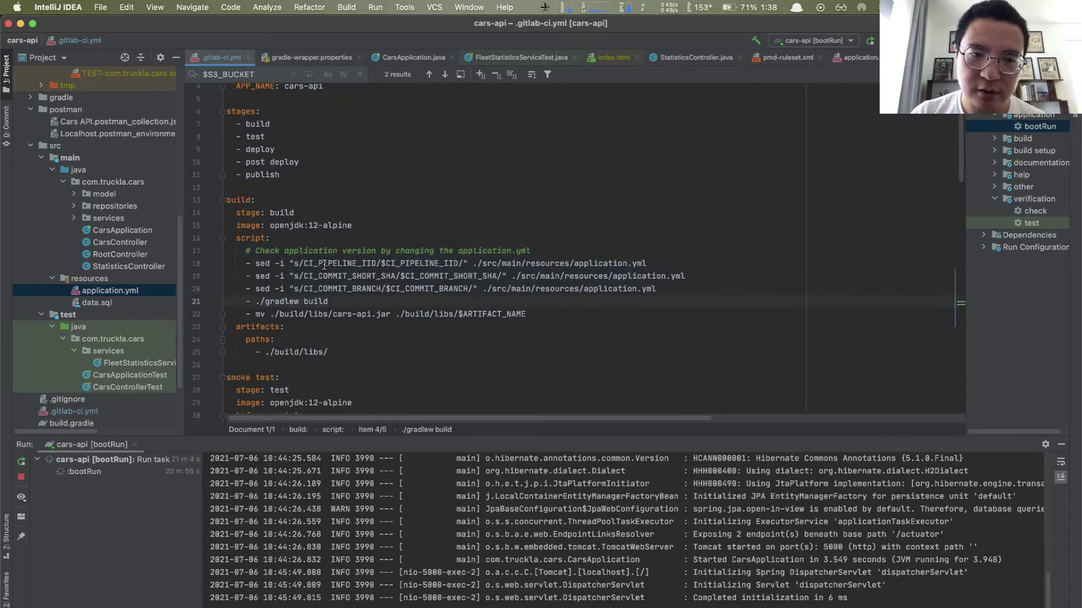
{"action": "left_click_drag", "start_coordinate": [256, 264], "coordinate": [685, 290]}
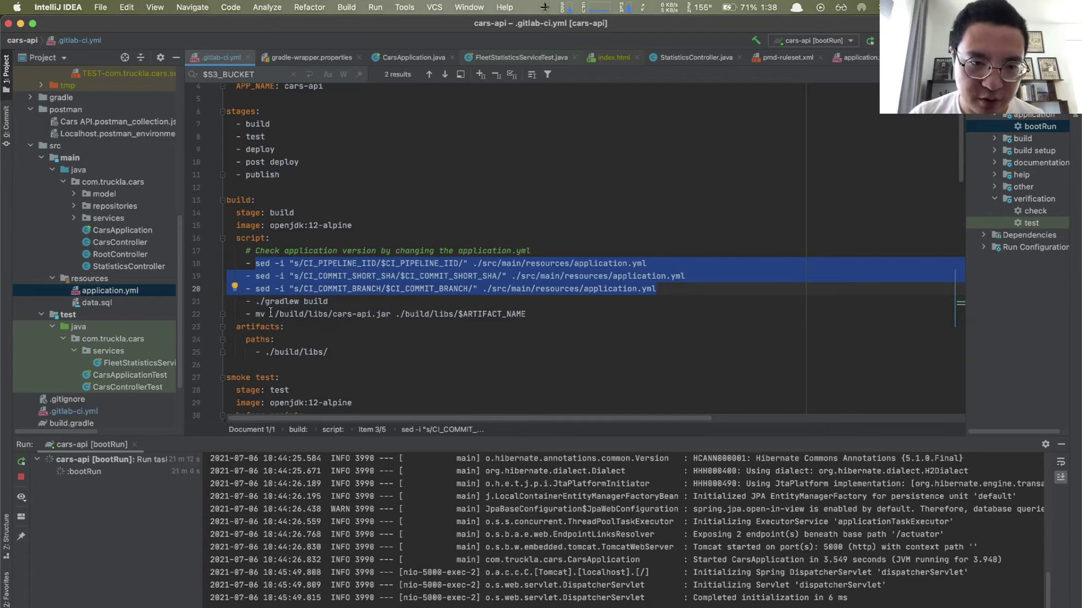
{"action": "left_click_drag", "start_coordinate": [256, 314], "coordinate": [529, 316]}
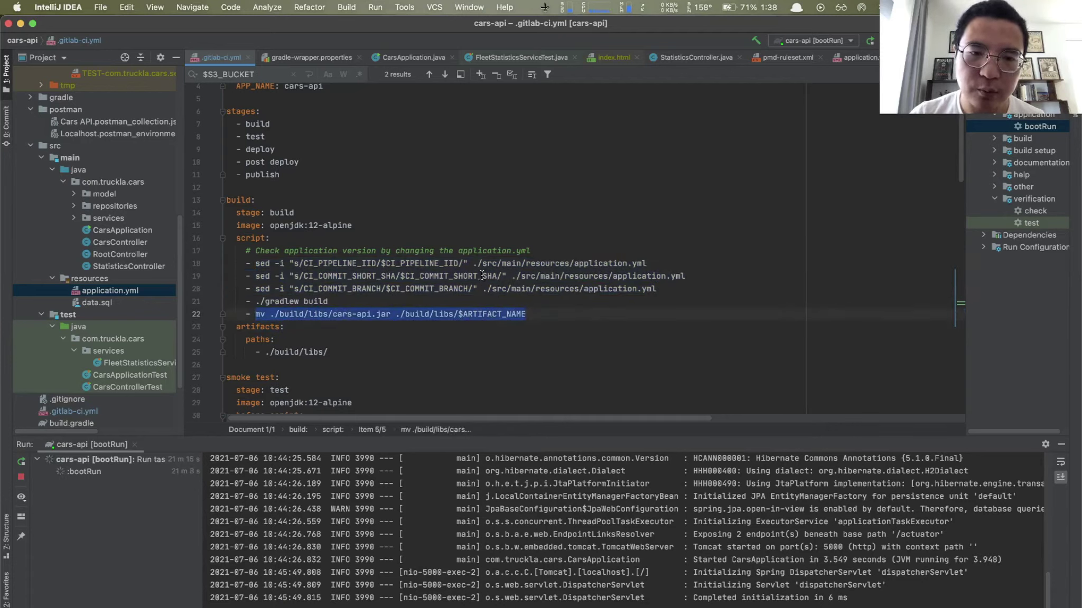
{"action": "scroll", "coordinate": [432, 94], "scroll_direction": "up", "scroll_amount": 3}
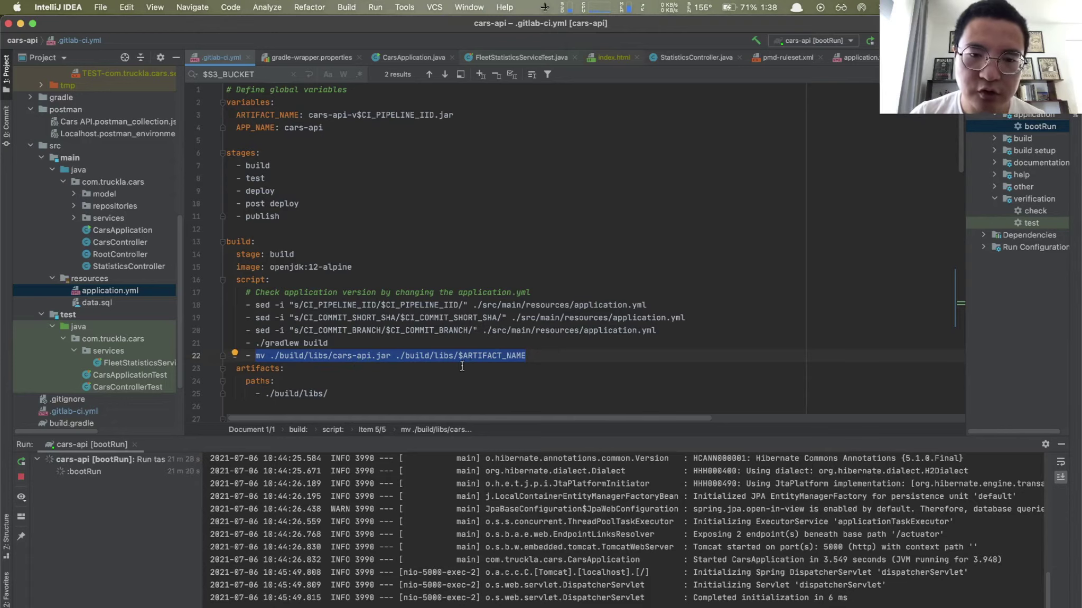
{"action": "left_click_drag", "start_coordinate": [308, 115], "coordinate": [457, 116]}
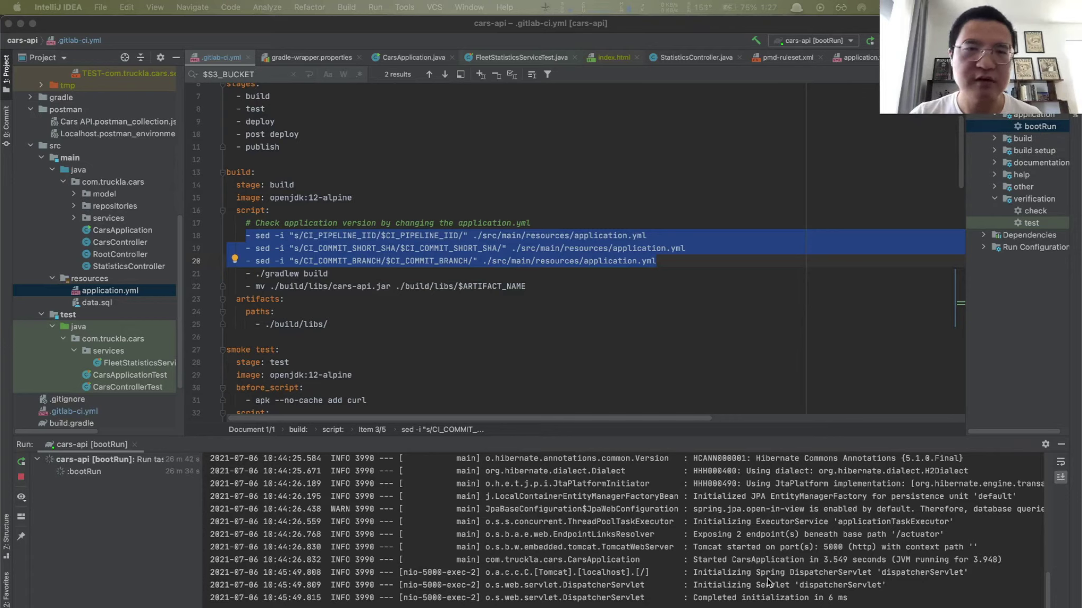
Step: Switch to Postman through Alfred with 'po'
{"action": "key", "text": "alt+space"}
{"action": "type", "text": "po"}
{"action": "key", "text": "Return"}
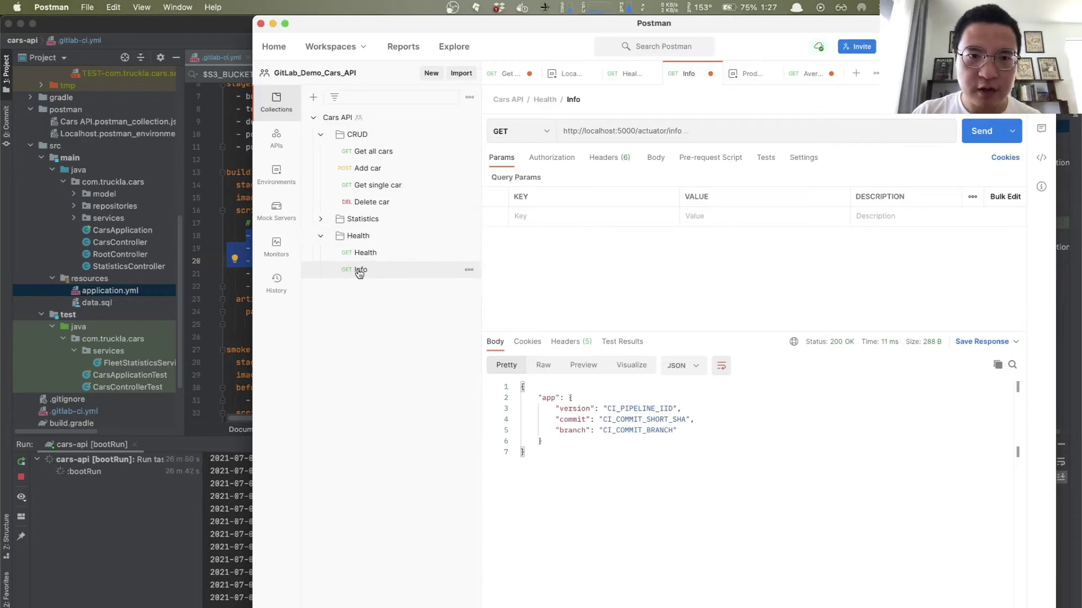
Step: Resend the Health request and confirm it returns status UP
{"action": "left_click", "coordinate": [370, 253]}
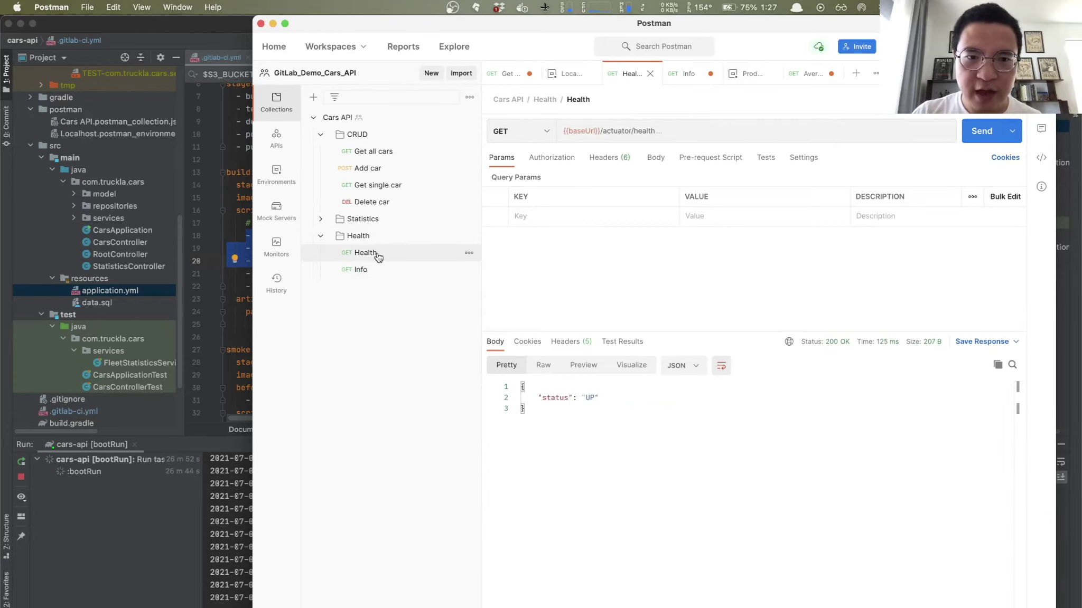
{"action": "left_click", "coordinate": [982, 131]}
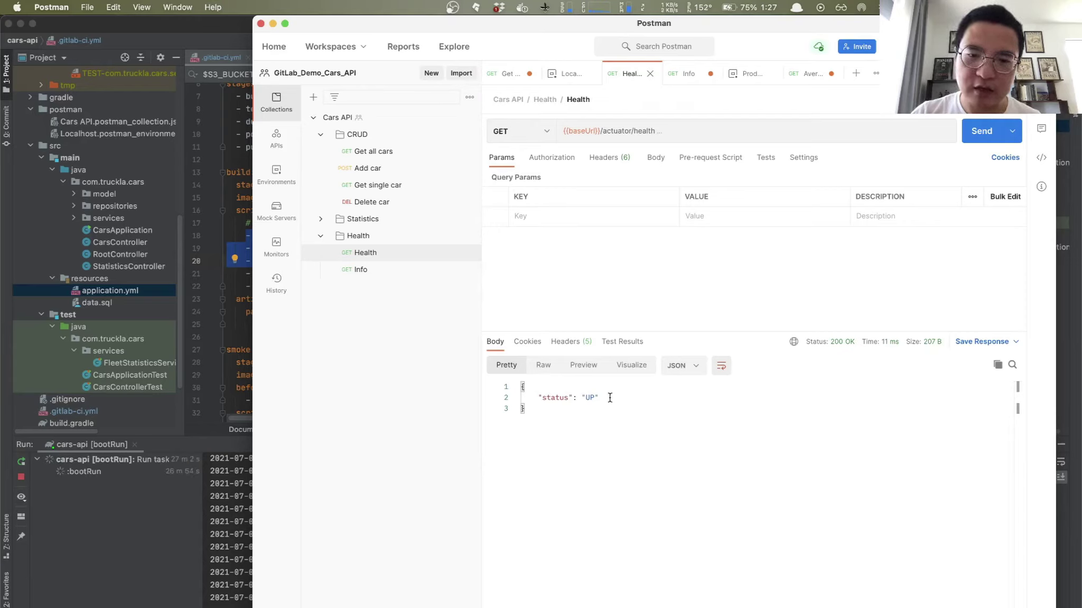
{"action": "left_click_drag", "start_coordinate": [537, 397], "coordinate": [601, 398]}
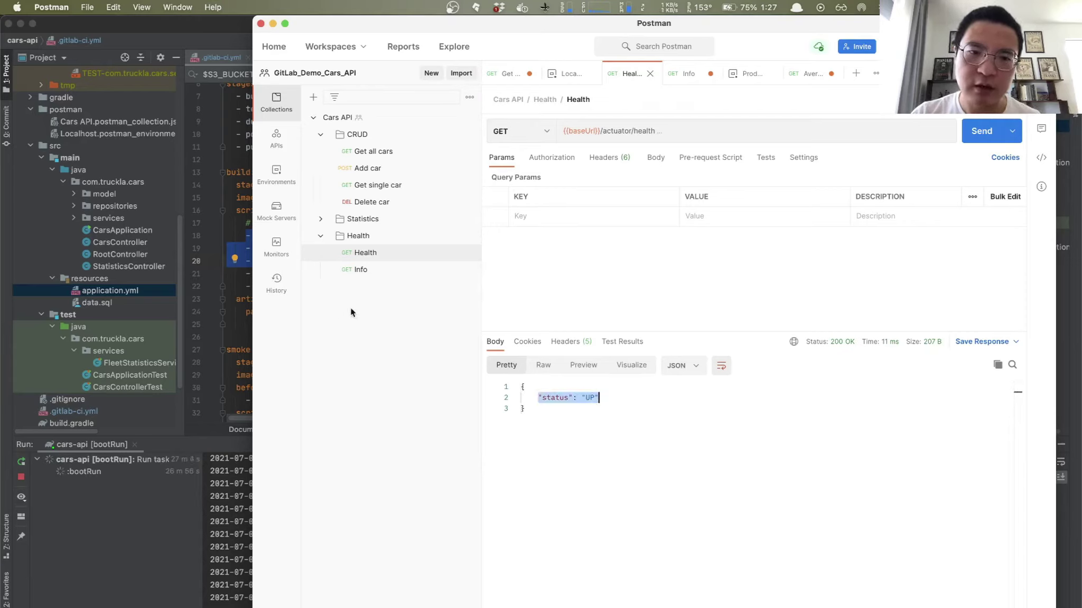
Step: Resend the Info request and inspect its unsubstituted CI_PIPELINE_IID and commit values
{"action": "left_click", "coordinate": [366, 271]}
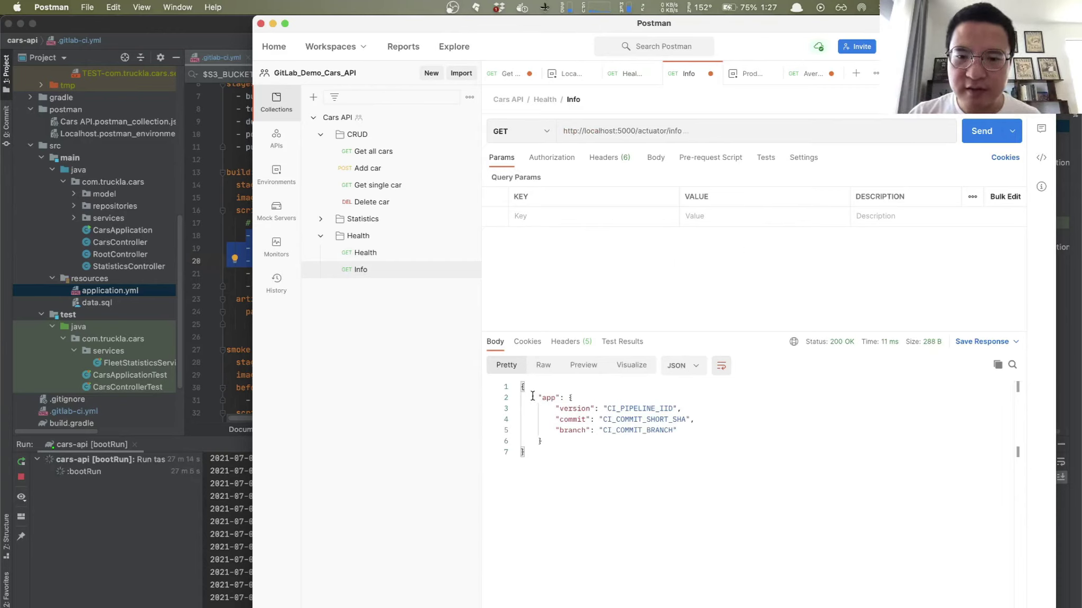
{"action": "left_click_drag", "start_coordinate": [533, 396], "coordinate": [736, 466]}
{"action": "key", "text": "super+Return"}
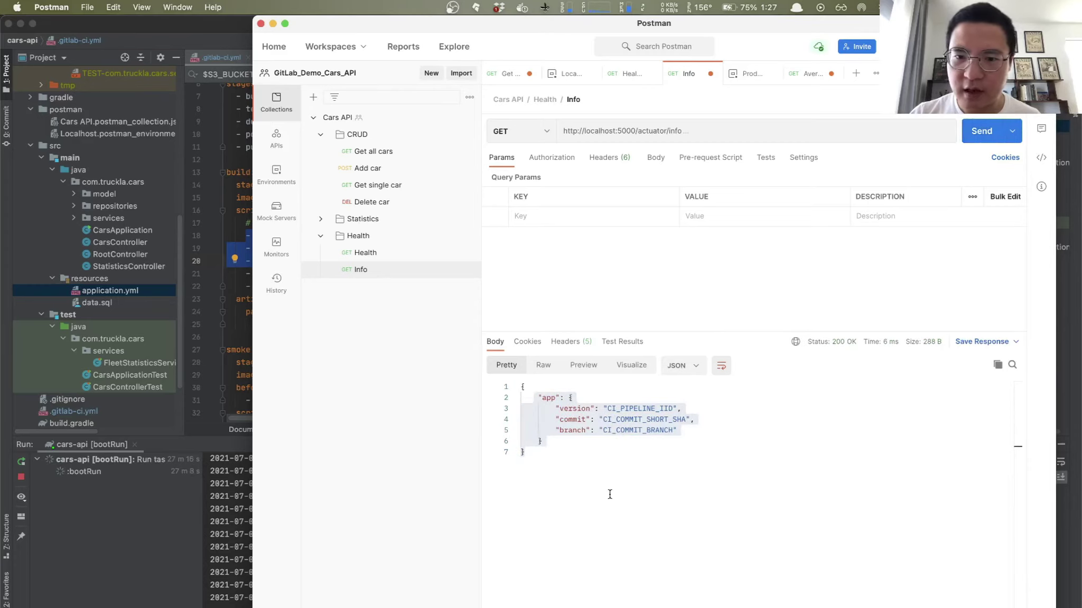
{"action": "left_click", "coordinate": [645, 440]}
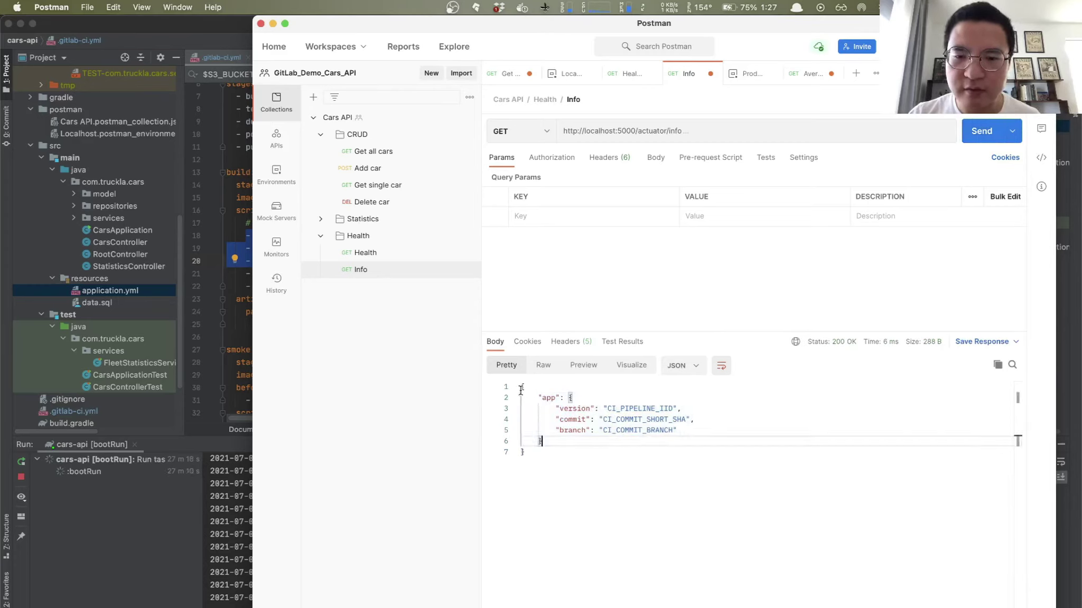
{"action": "left_click_drag", "start_coordinate": [607, 409], "coordinate": [700, 420]}
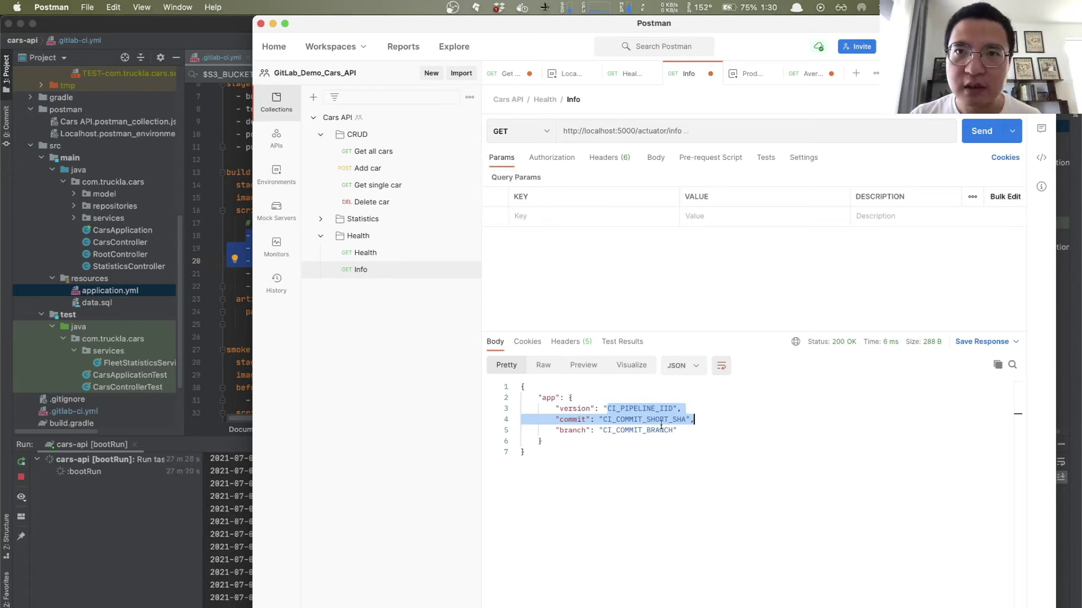
{"action": "left_click", "coordinate": [603, 422]}
{"action": "left_click_drag", "start_coordinate": [612, 409], "coordinate": [660, 431]}
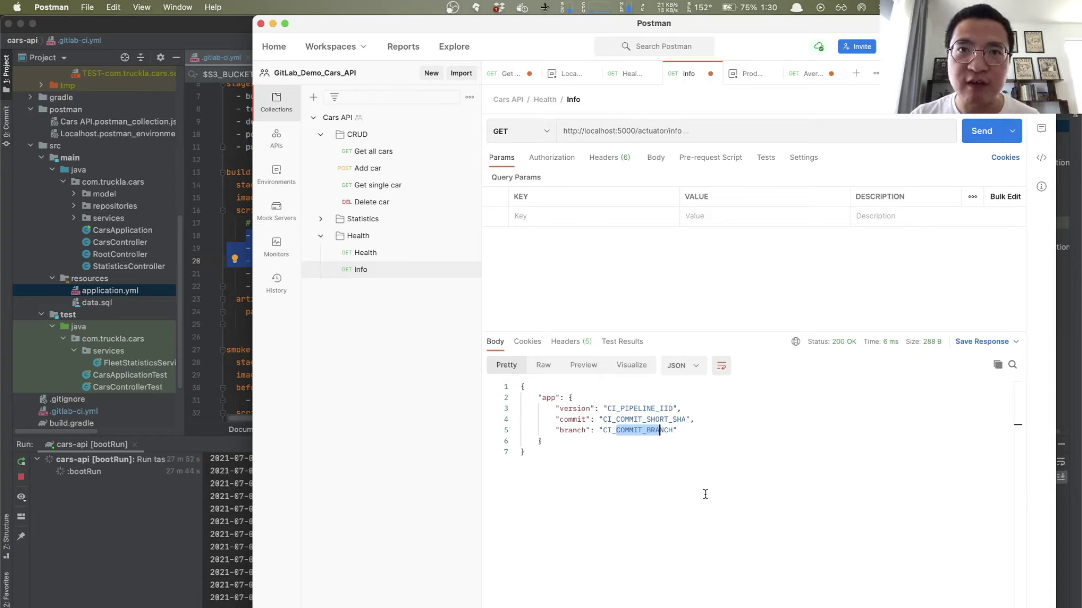
{"action": "left_click_drag", "start_coordinate": [556, 409], "coordinate": [586, 420]}
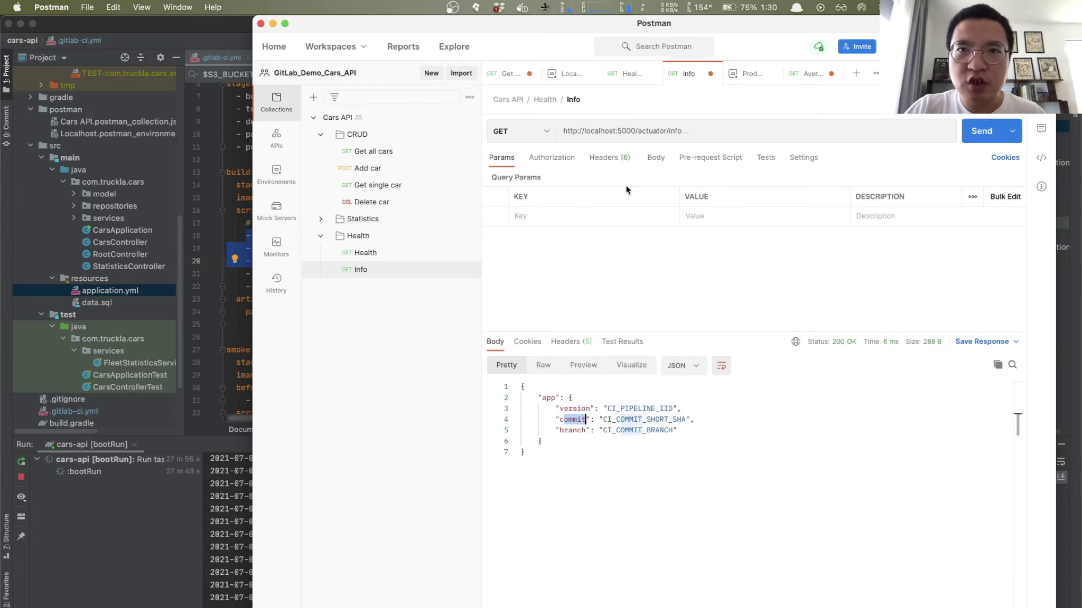
Step: Return to IntelliJ IDEA through Alfred
{"action": "key", "text": "alt+space"}
{"action": "type", "text": "i"}
{"action": "key", "text": "Return"}
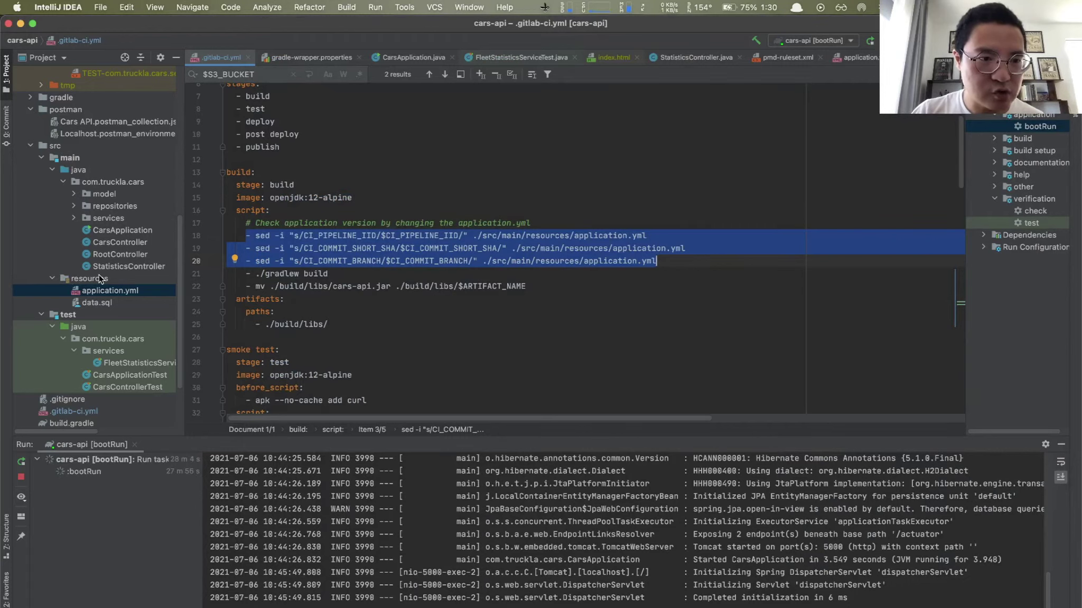
Step: Open application.yml and highlight the info block's version and commit placeholder entries
{"action": "double_click", "coordinate": [119, 294]}
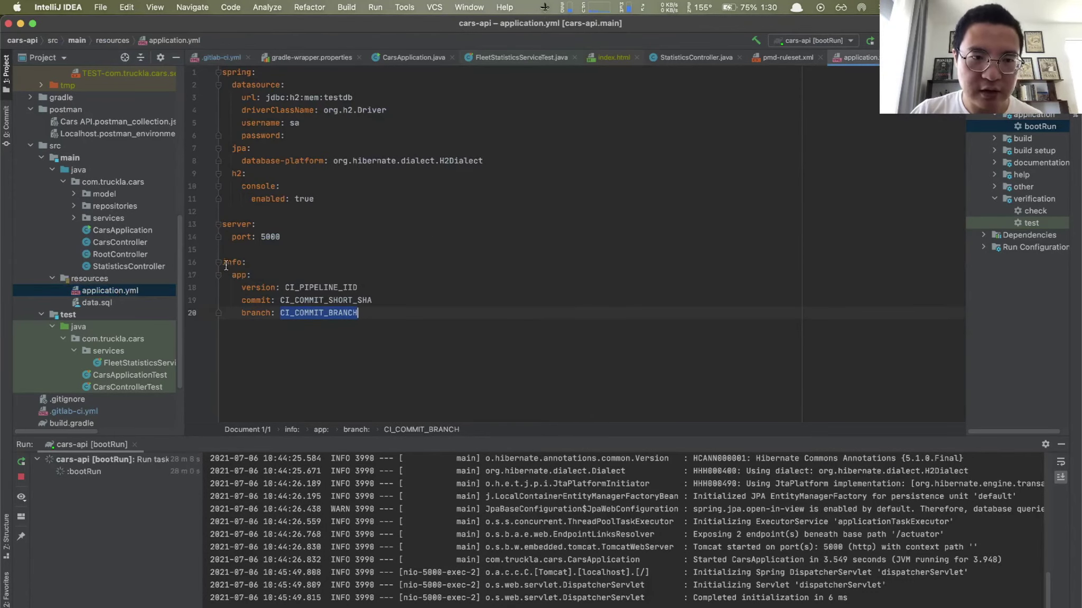
{"action": "left_click_drag", "start_coordinate": [222, 264], "coordinate": [383, 311]}
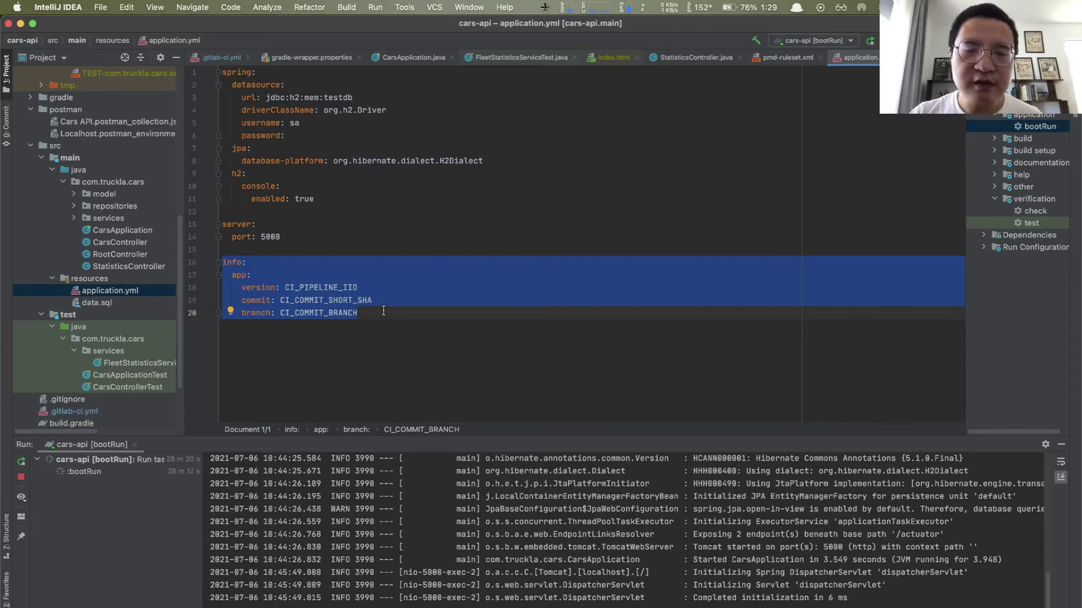
{"action": "left_click", "coordinate": [285, 287]}
{"action": "left_click_drag", "start_coordinate": [242, 287], "coordinate": [372, 307]}
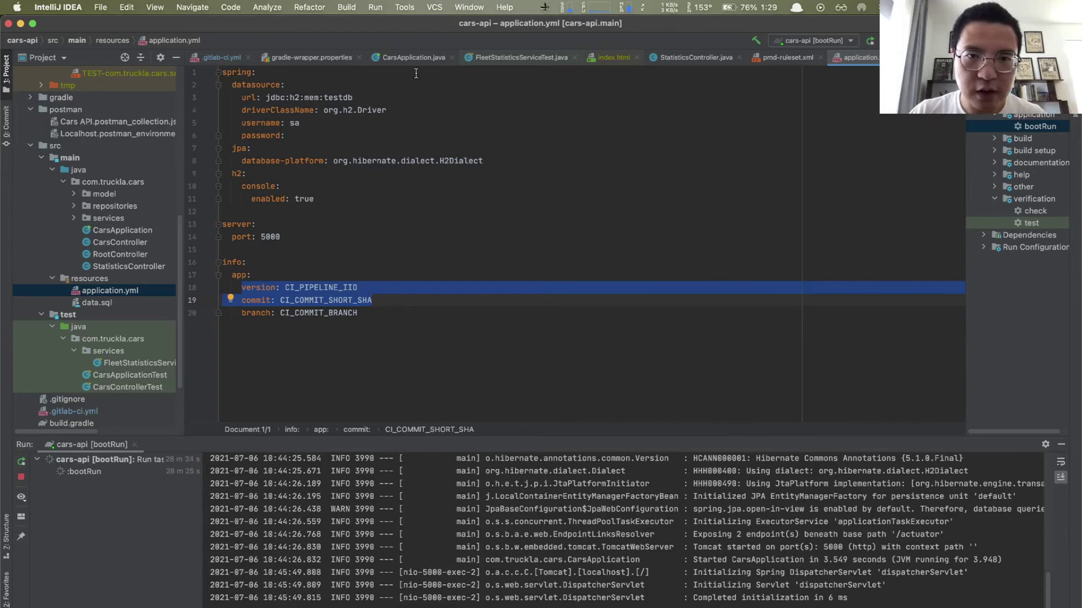
Step: Compare the sed $CI_COMMIT variables with Postman's CI_COMMIT_SHORT_SHA and CI_COMMIT_BRANCH values
{"action": "left_click", "coordinate": [226, 61]}
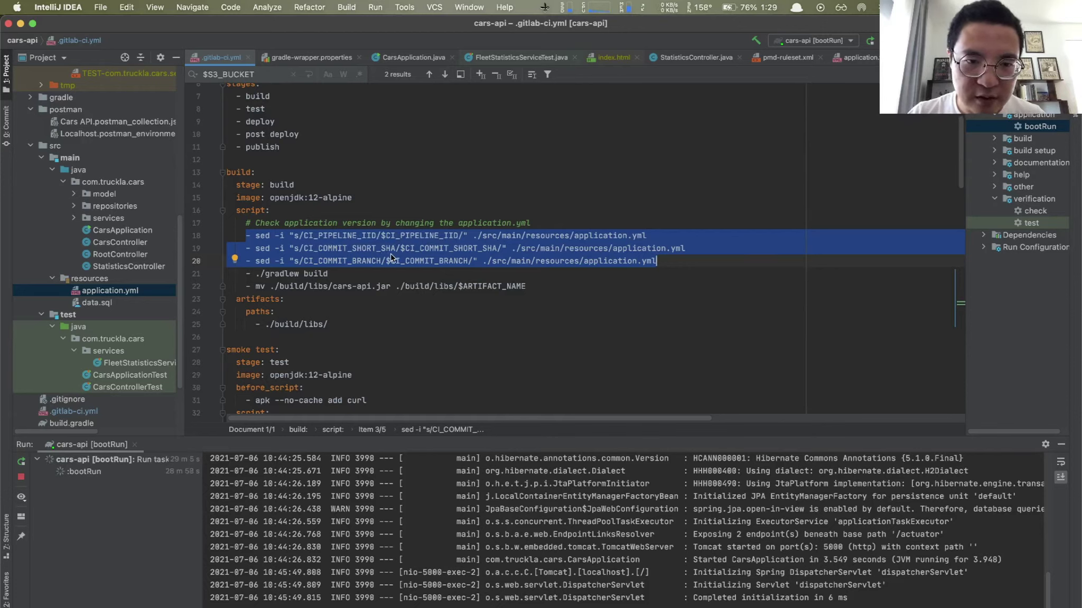
{"action": "key", "text": "super+Tab"}
{"action": "key", "text": "super+Tab"}
{"action": "key", "text": "super+Tab"}
{"action": "left_click_drag", "start_coordinate": [602, 419], "coordinate": [687, 420]}
{"action": "key", "text": "super+Tab"}
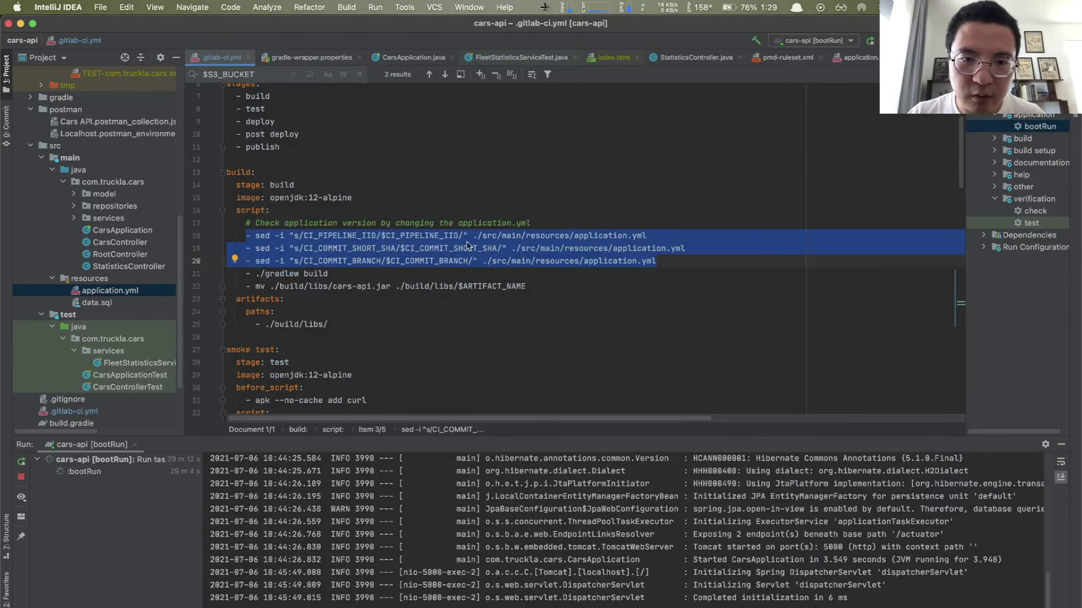
{"action": "left_click", "coordinate": [402, 250]}
{"action": "left_click_drag", "start_coordinate": [400, 249], "coordinate": [496, 249]}
{"action": "key", "text": "super+Tab"}
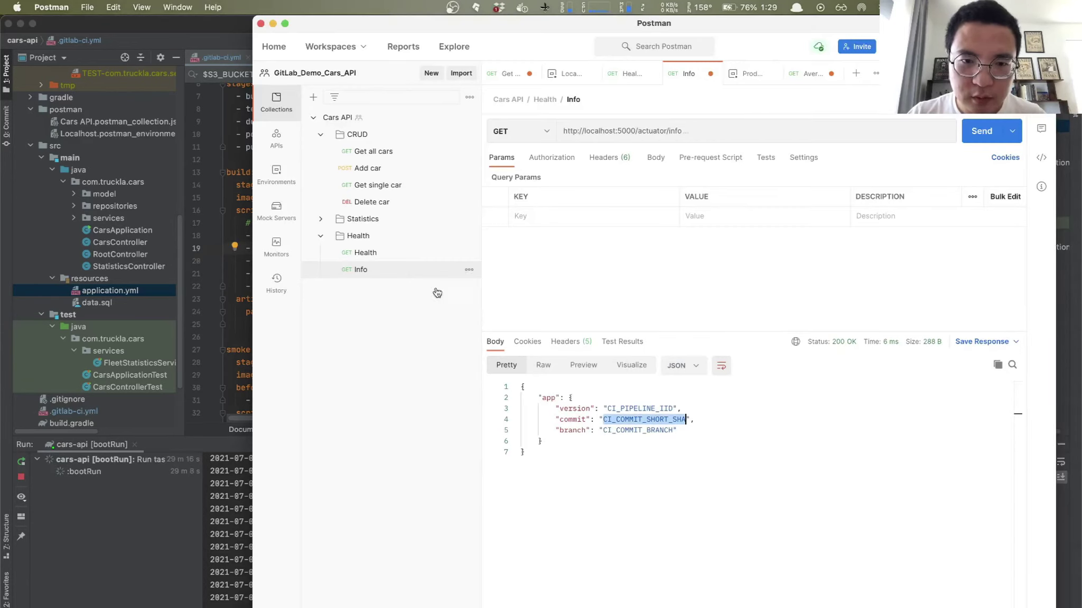
{"action": "left_click", "coordinate": [602, 428]}
{"action": "left_click_drag", "start_coordinate": [602, 428], "coordinate": [675, 430]}
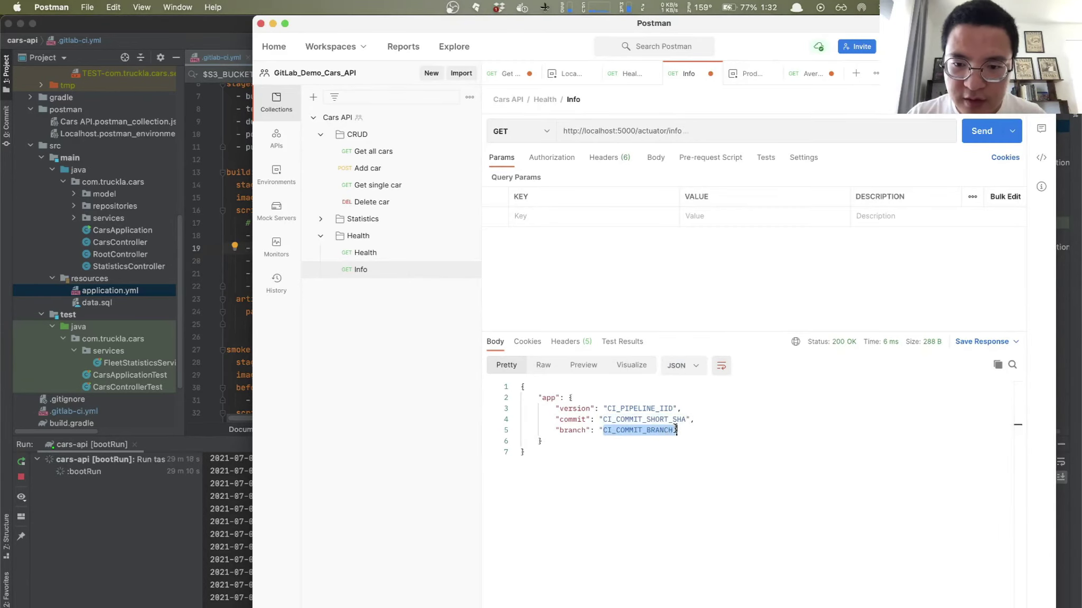
{"action": "key", "text": "super+Tab"}
Step: Highlight $CI_COMMIT_BRANCH on line 20 and the short commit SHA variable on line 19
{"action": "left_click_drag", "start_coordinate": [387, 261], "coordinate": [467, 260]}
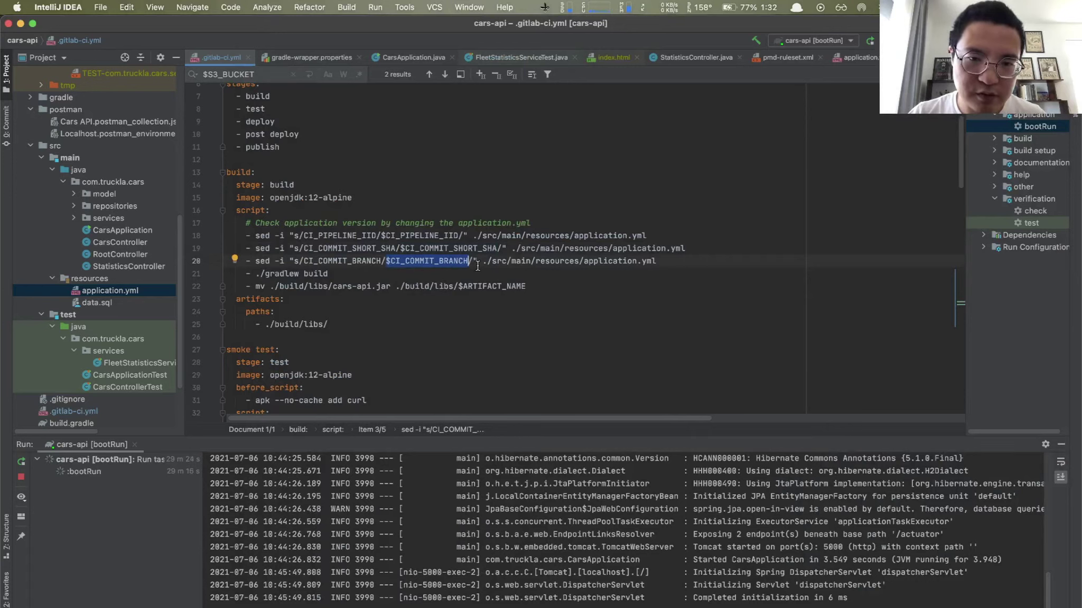
{"action": "left_click", "coordinate": [413, 274]}
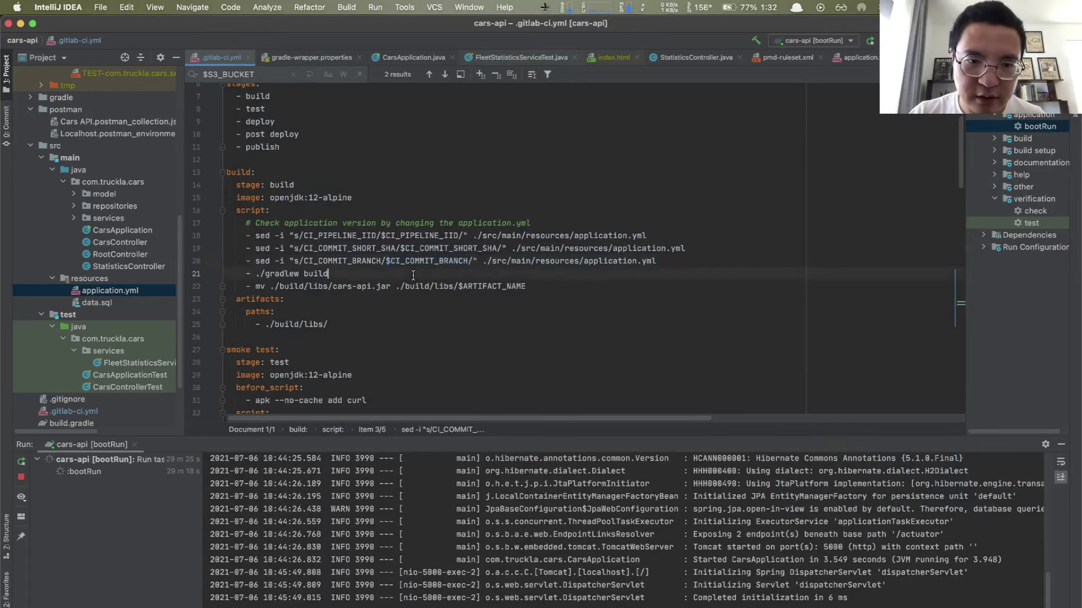
{"action": "left_click_drag", "start_coordinate": [405, 248], "coordinate": [497, 249]}
{"action": "key", "text": "super+c"}
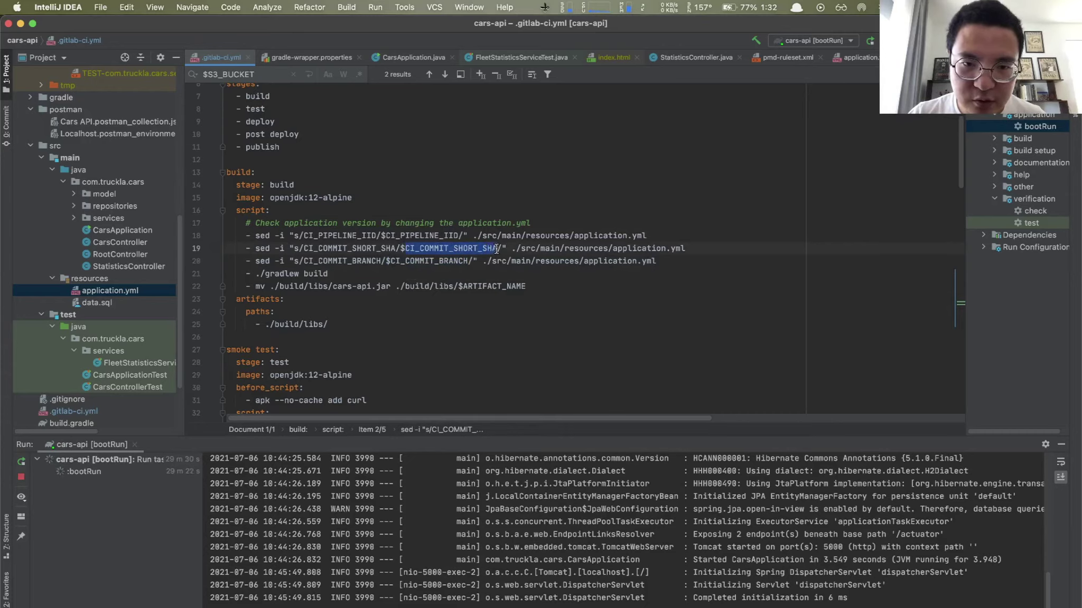
Step: Switch to Google Chrome showing GitLab's CI/CD Variables settings
{"action": "key", "text": "super+Tab"}
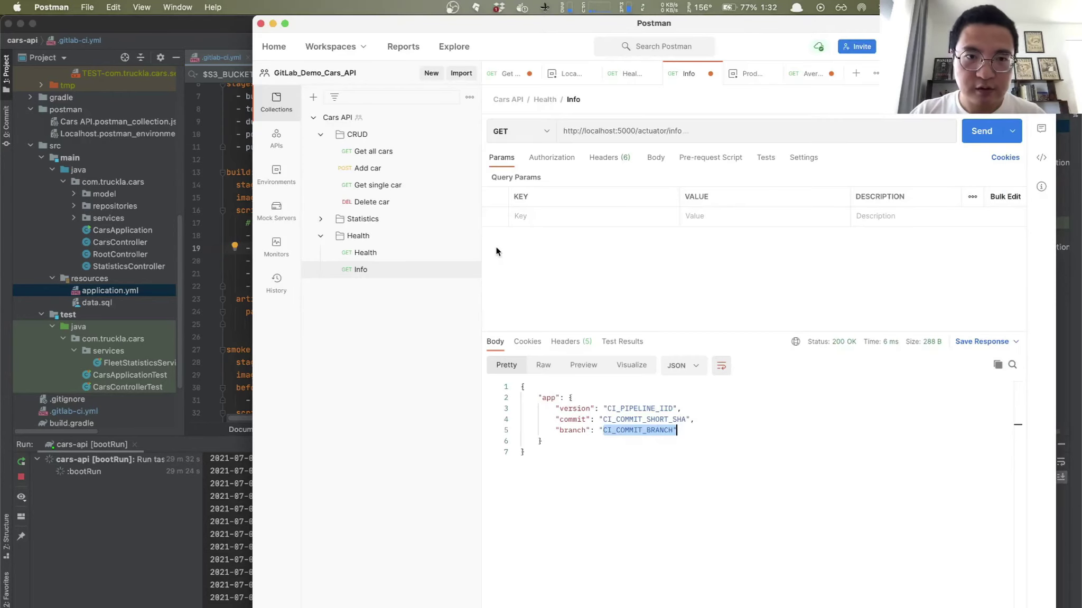
{"action": "key", "text": "alt+space"}
{"action": "type", "text": "ch"}
{"action": "key", "text": "Return"}
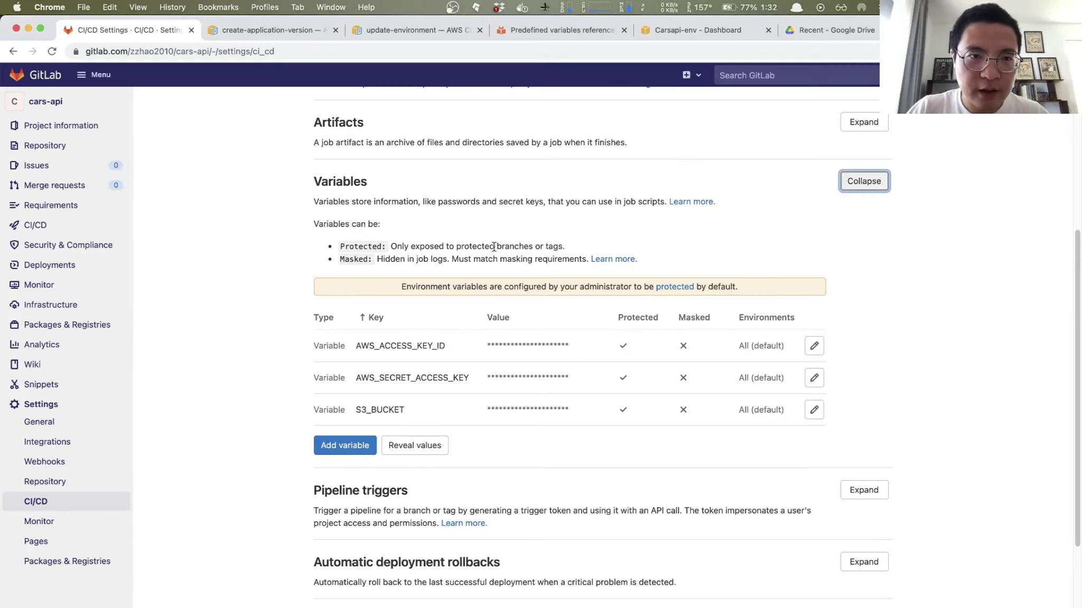
Step: Search GitLab's predefined variables reference for CI_COMMIT_SHORT_SHA
{"action": "left_click", "coordinate": [402, 31]}
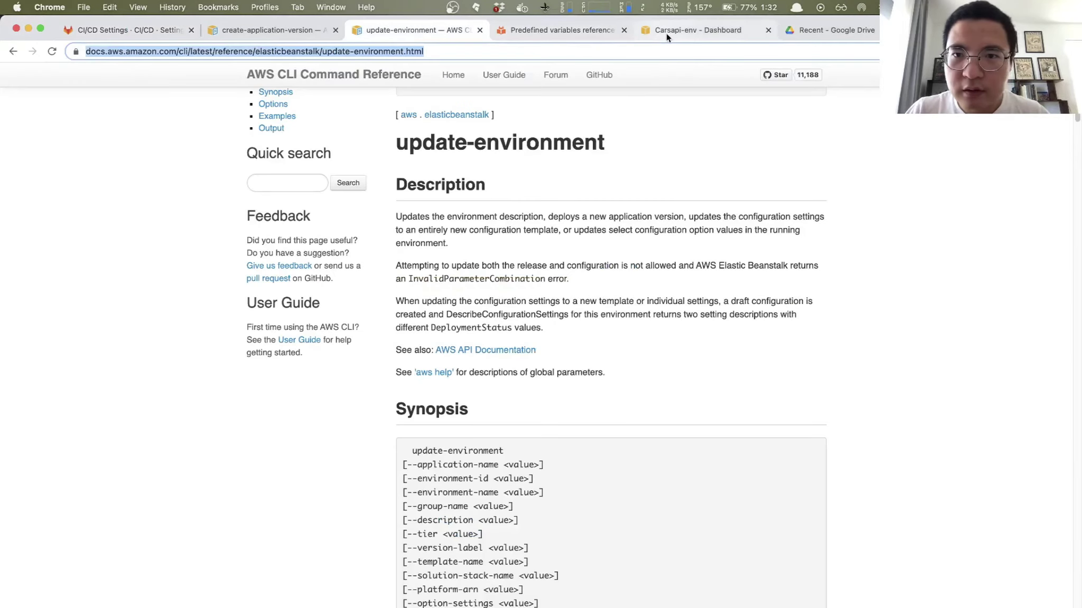
{"action": "left_click", "coordinate": [666, 32]}
{"action": "left_click", "coordinate": [557, 29]}
{"action": "key", "text": "super+f"}
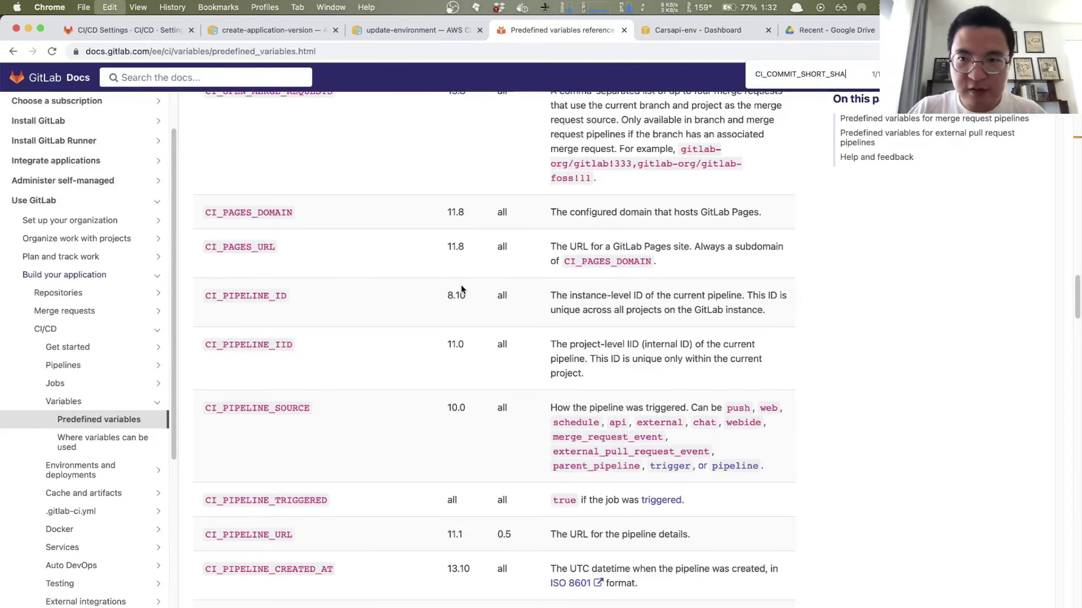
{"action": "key", "text": "super+v"}
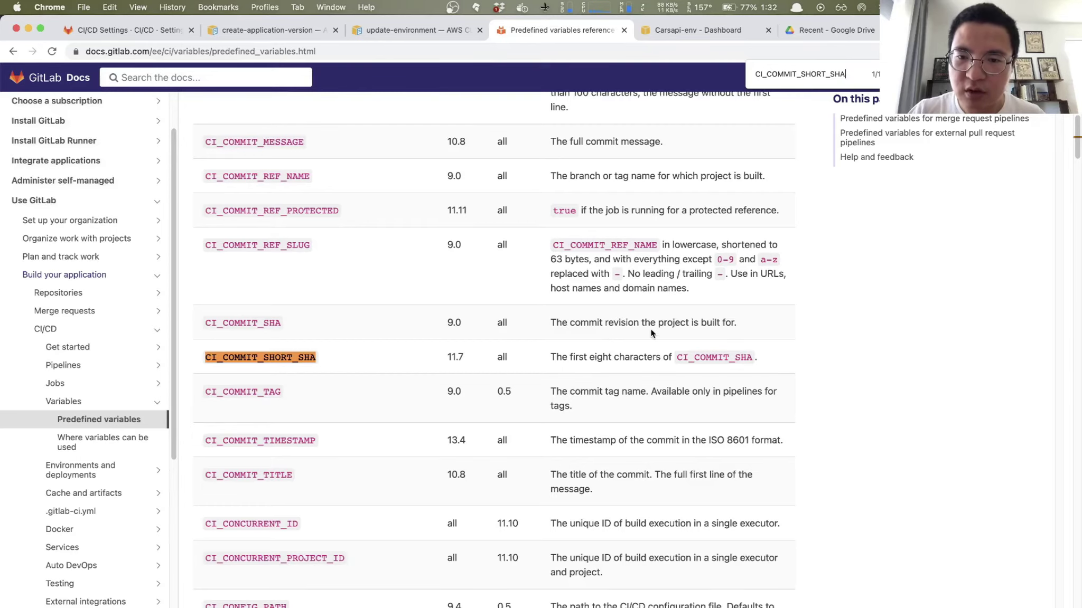
Step: Cross-check Postman's Info response, then bring IntelliJ IDEA back with .gitlab-ci.yml
{"action": "key", "text": "super+Tab"}
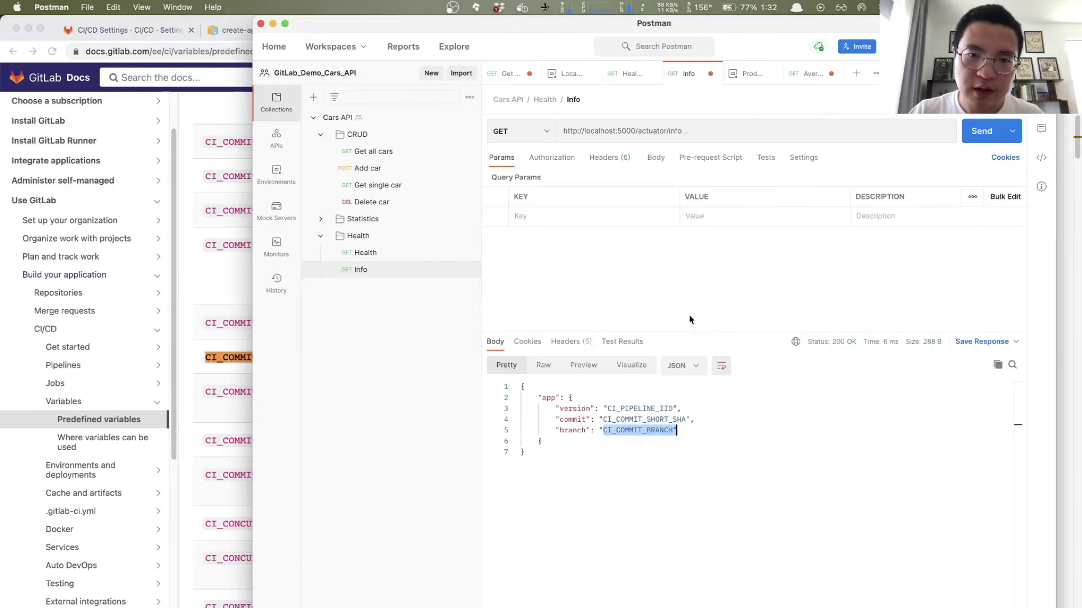
{"action": "key", "text": "super+Tab"}
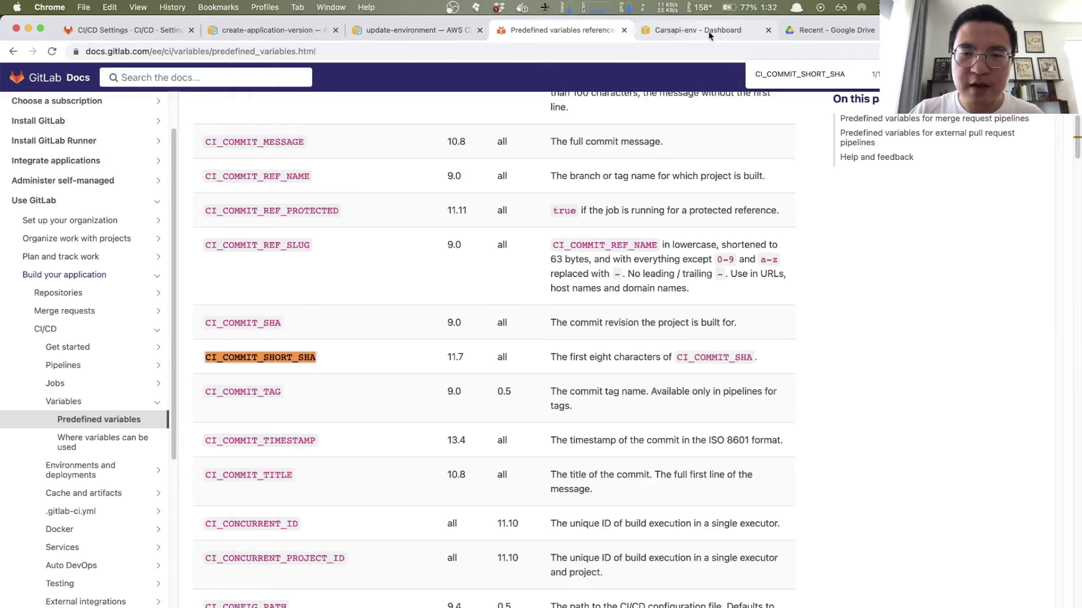
{"action": "left_click", "coordinate": [255, 30]}
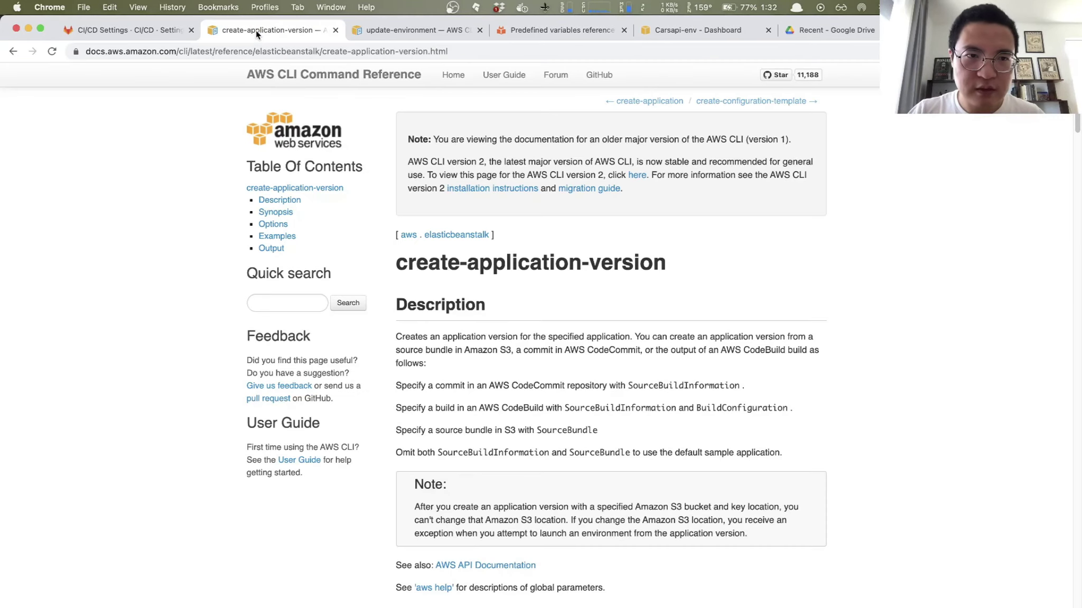
{"action": "key", "text": "alt+space"}
{"action": "type", "text": "in"}
{"action": "key", "text": "Return"}
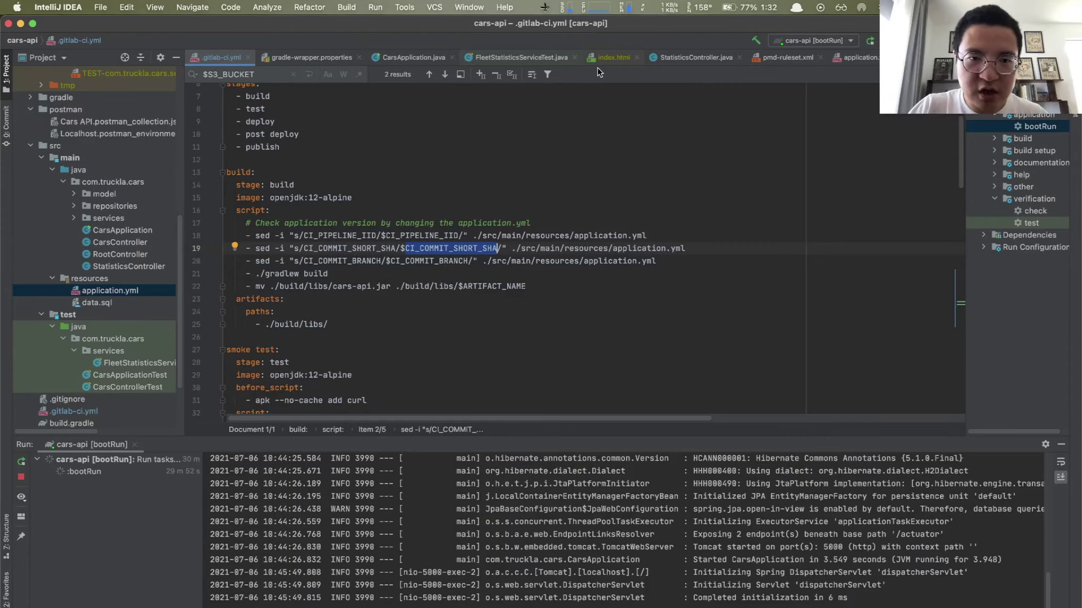
{"action": "left_click_drag", "start_coordinate": [248, 239], "coordinate": [659, 262]}
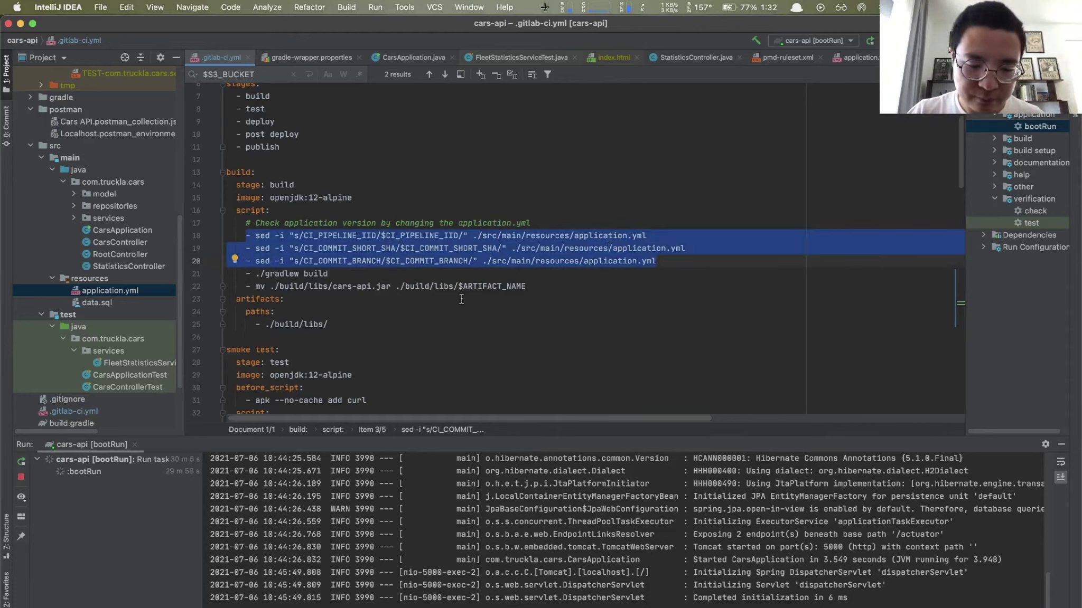
{"action": "key", "text": "super+Tab"}
{"action": "key", "text": "super+Tab"}
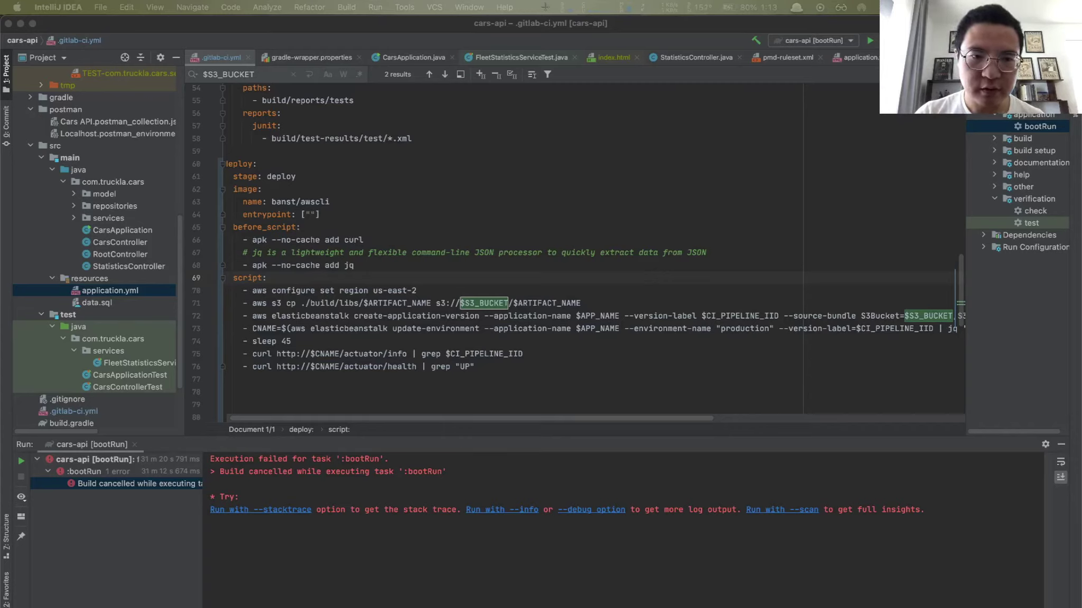
{"action": "left_click", "coordinate": [389, 340]}
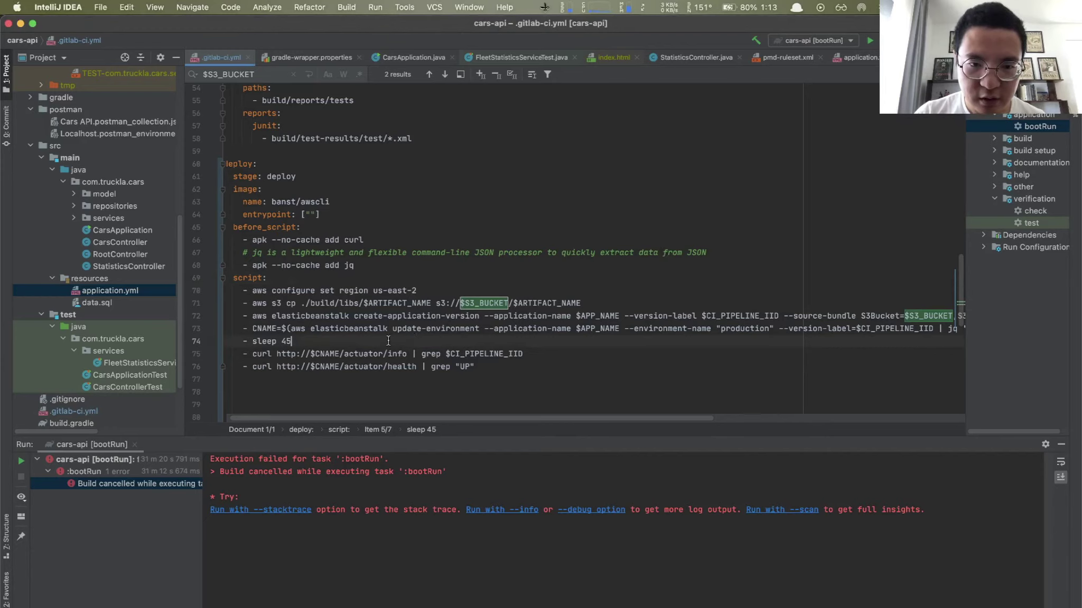
{"action": "left_click", "coordinate": [291, 329]}
{"action": "left_click_drag", "start_coordinate": [292, 329], "coordinate": [326, 329]}
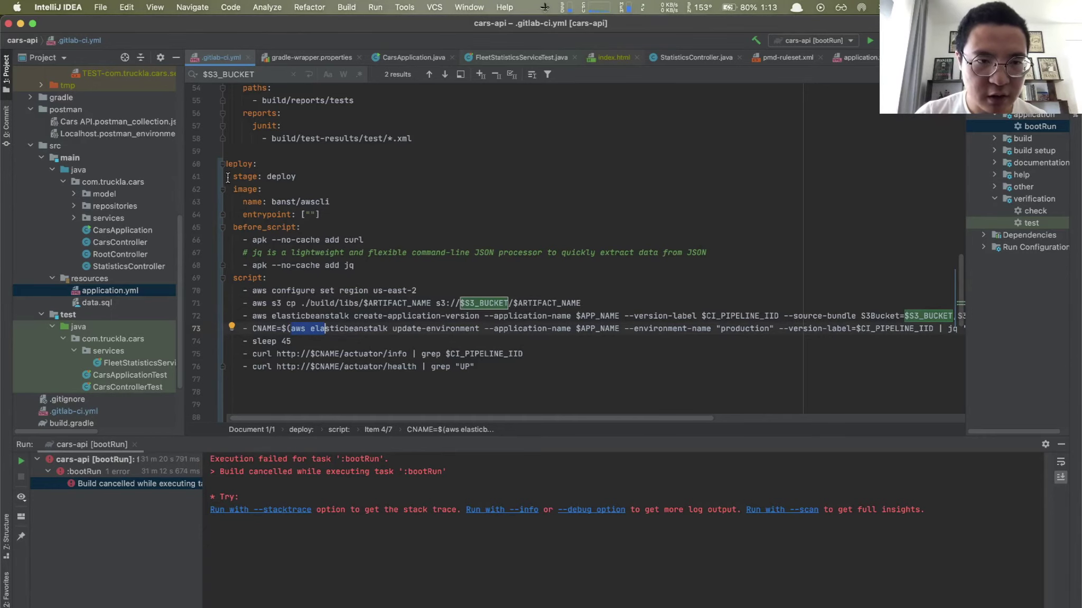
{"action": "scroll", "coordinate": [244, 173], "scroll_direction": "up", "scroll_amount": 2}
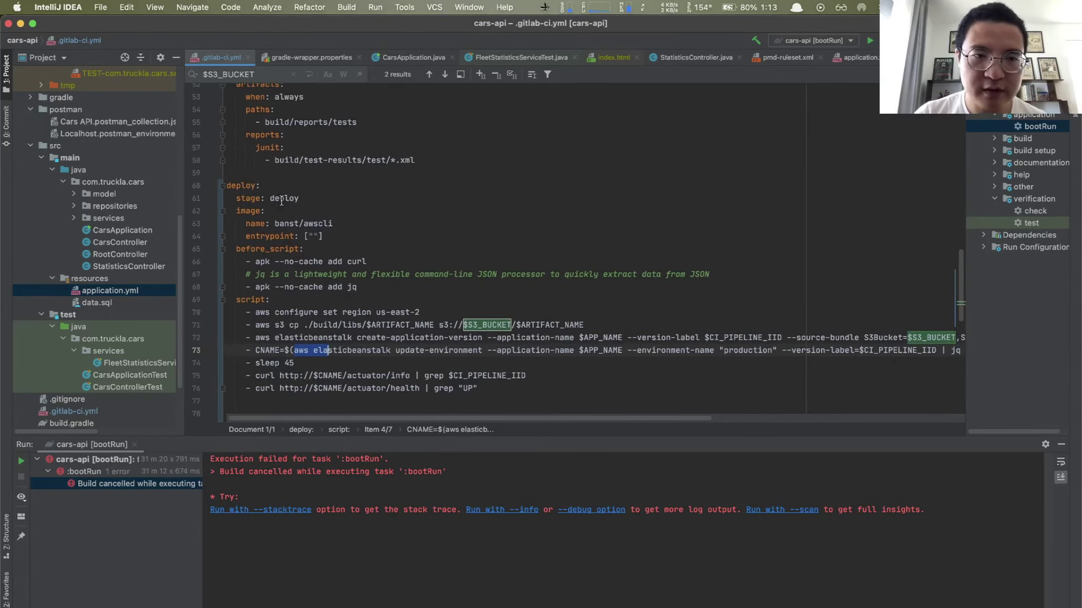
{"action": "scroll", "coordinate": [291, 228], "scroll_direction": "down", "scroll_amount": 3}
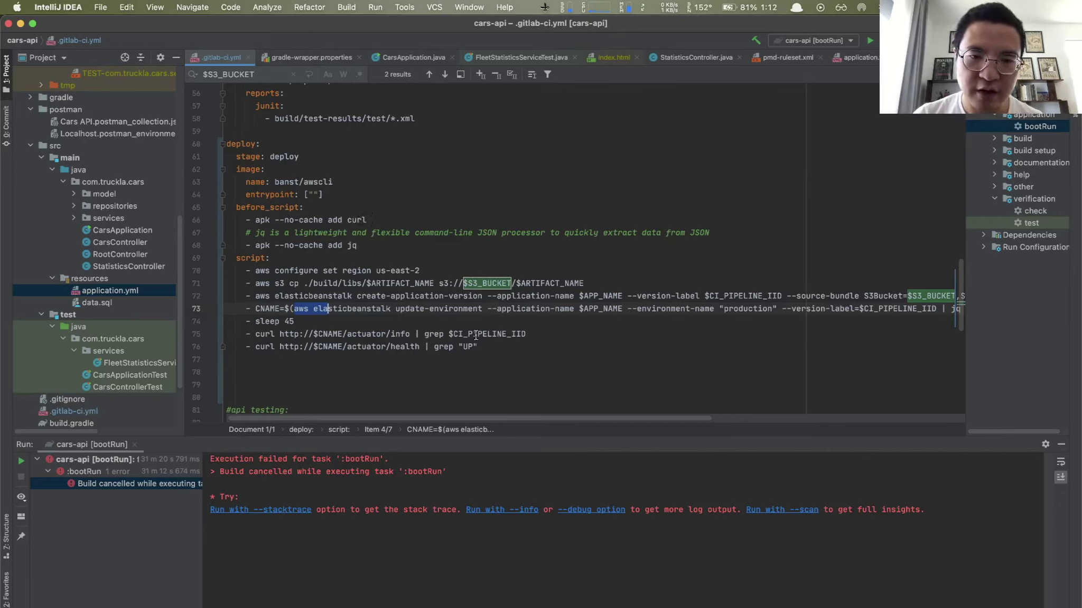
{"action": "left_click_drag", "start_coordinate": [255, 334], "coordinate": [498, 338]}
{"action": "left_click", "coordinate": [537, 338]}
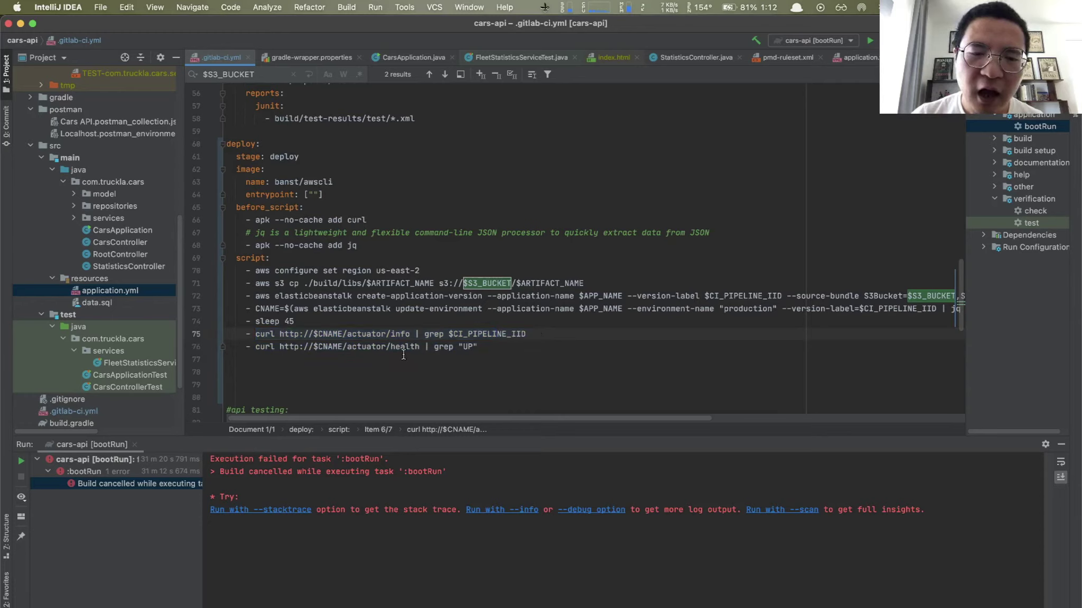
{"action": "left_click", "coordinate": [281, 334]}
{"action": "left_click", "coordinate": [410, 334], "text": "shift"}
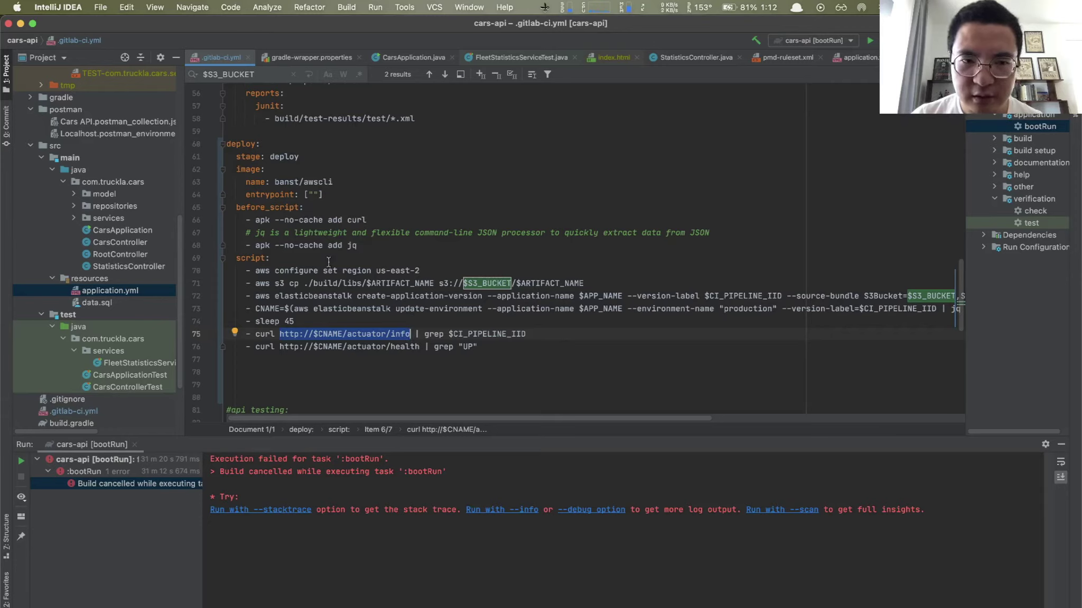
Step: Highlight the deploy job's jq install, update-environment command and curl check grepping $CI_PIPELINE_IID
{"action": "left_click_drag", "start_coordinate": [256, 246], "coordinate": [359, 245]}
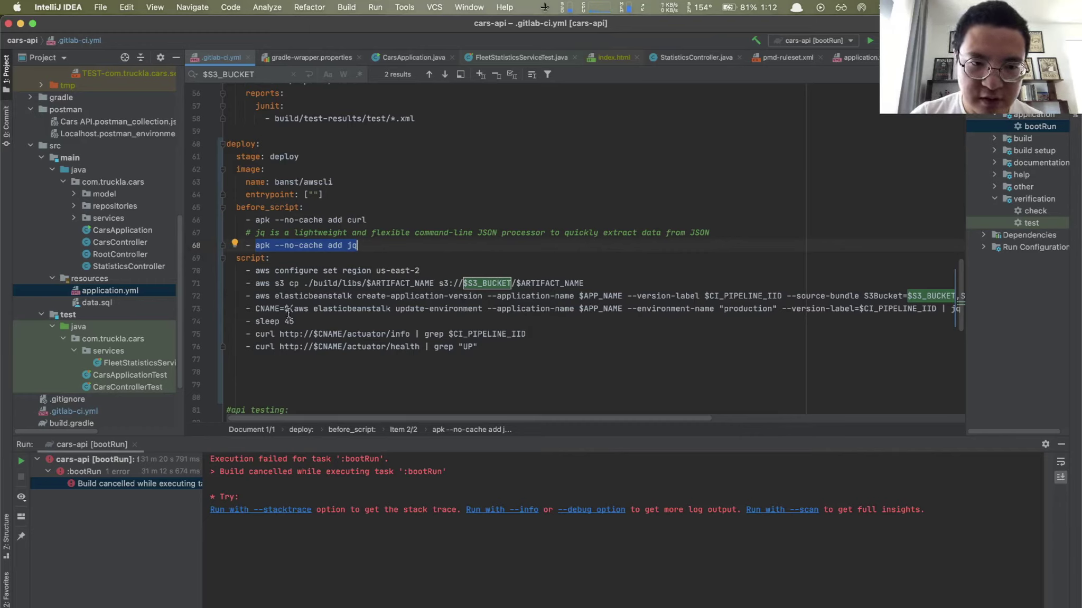
{"action": "left_click_drag", "start_coordinate": [295, 308], "coordinate": [469, 309]}
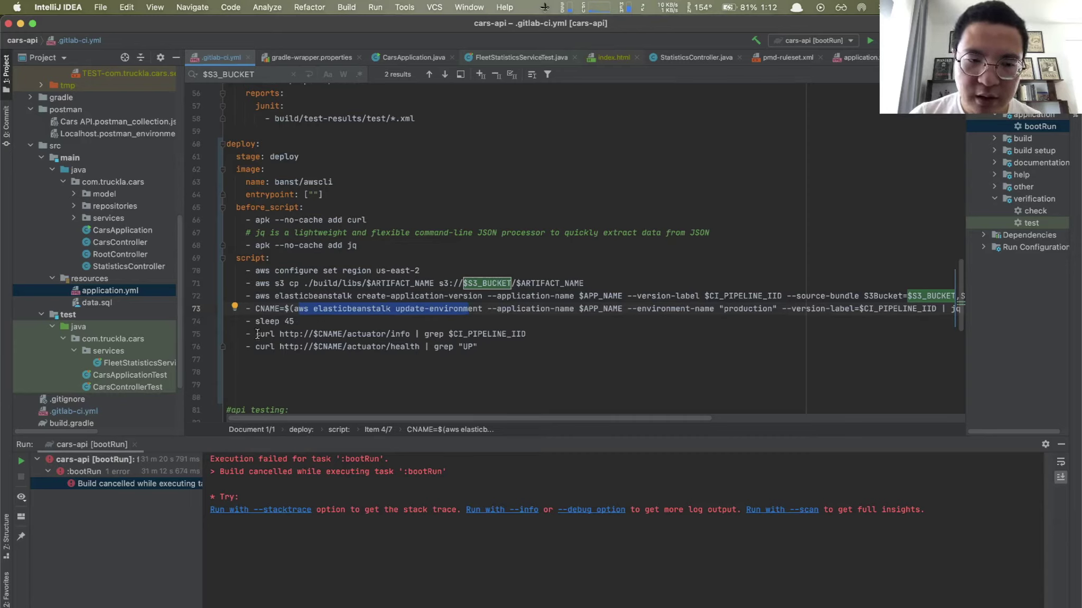
{"action": "left_click_drag", "start_coordinate": [256, 335], "coordinate": [515, 349]}
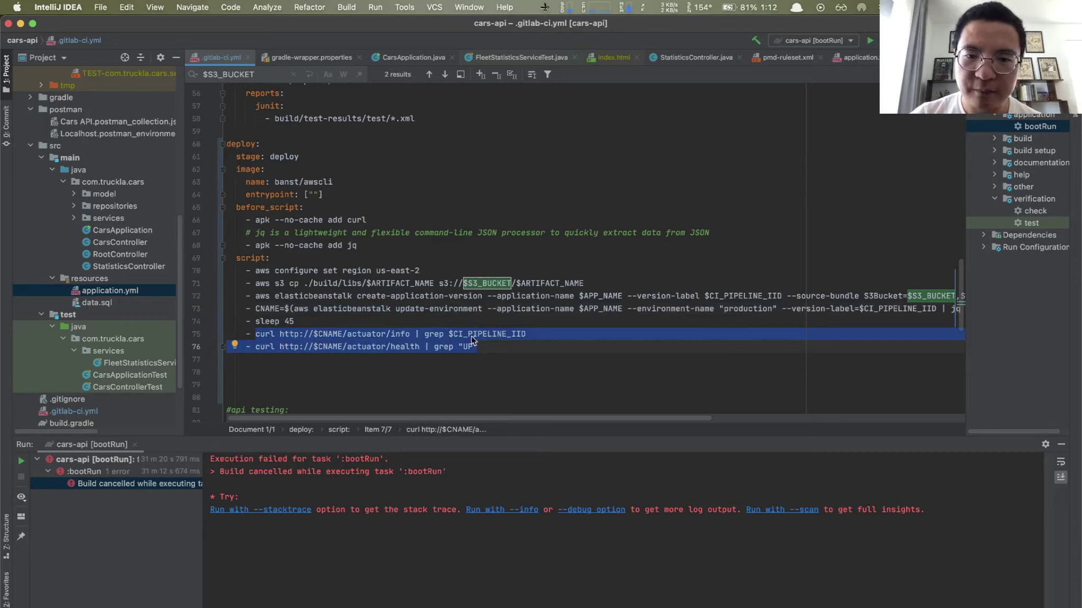
{"action": "left_click", "coordinate": [446, 335]}
{"action": "left_click_drag", "start_coordinate": [424, 334], "coordinate": [532, 338]}
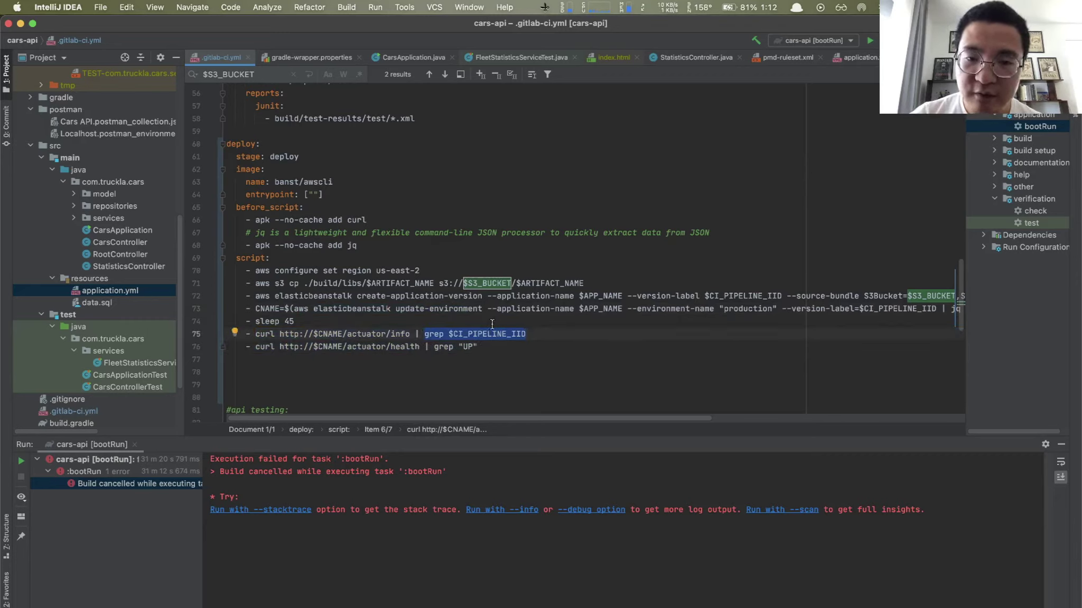
{"action": "key", "text": "super+Tab"}
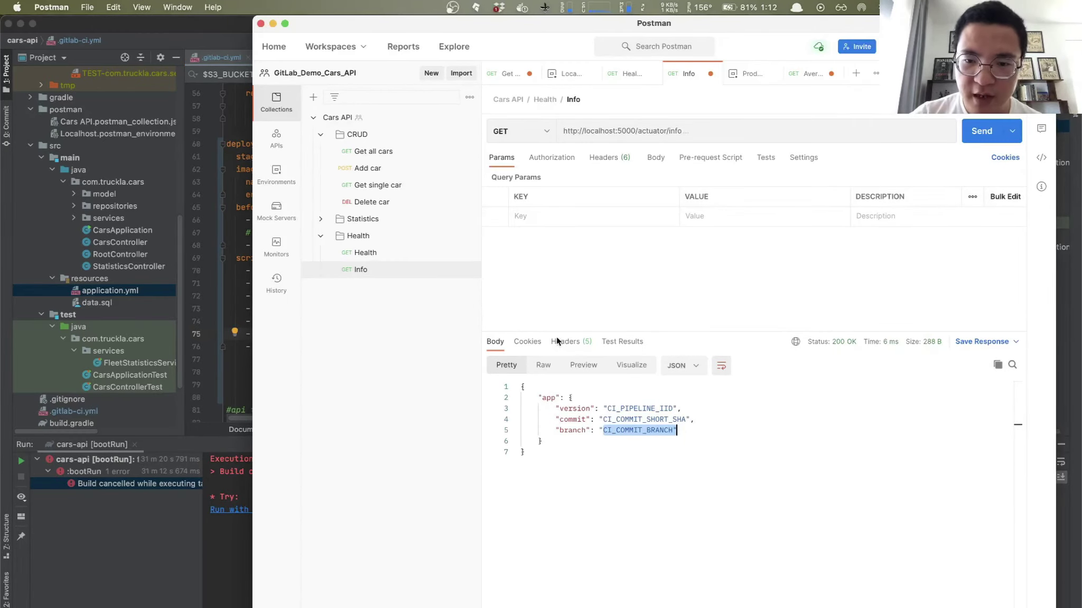
Step: Compare the deploy job's curl checks with Postman's Info response, ending on .gitlab-ci.yml
{"action": "key", "text": "super+Tab"}
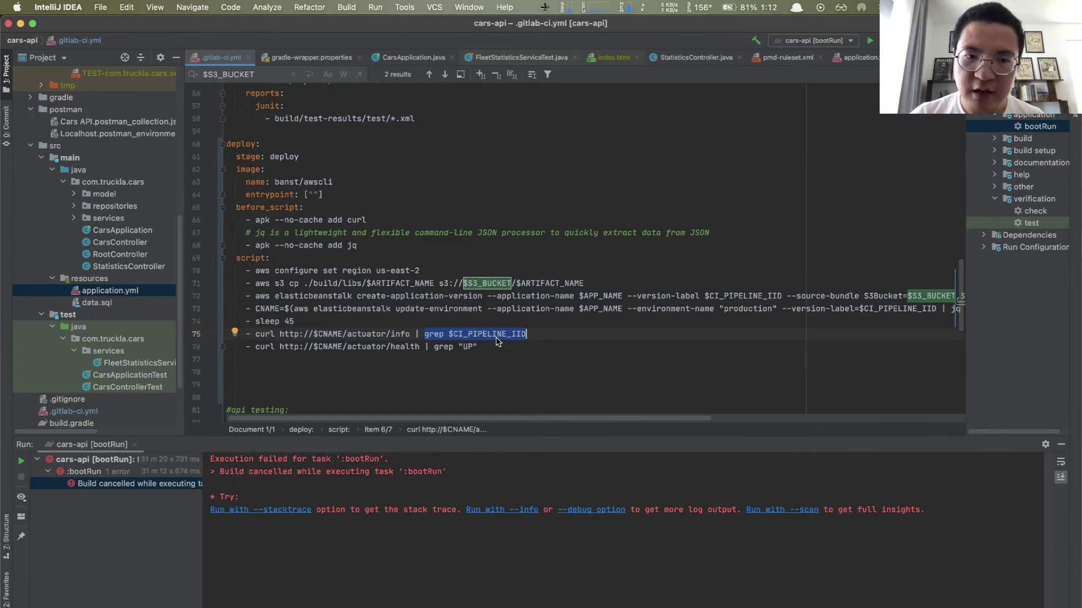
{"action": "key", "text": "super+Tab"}
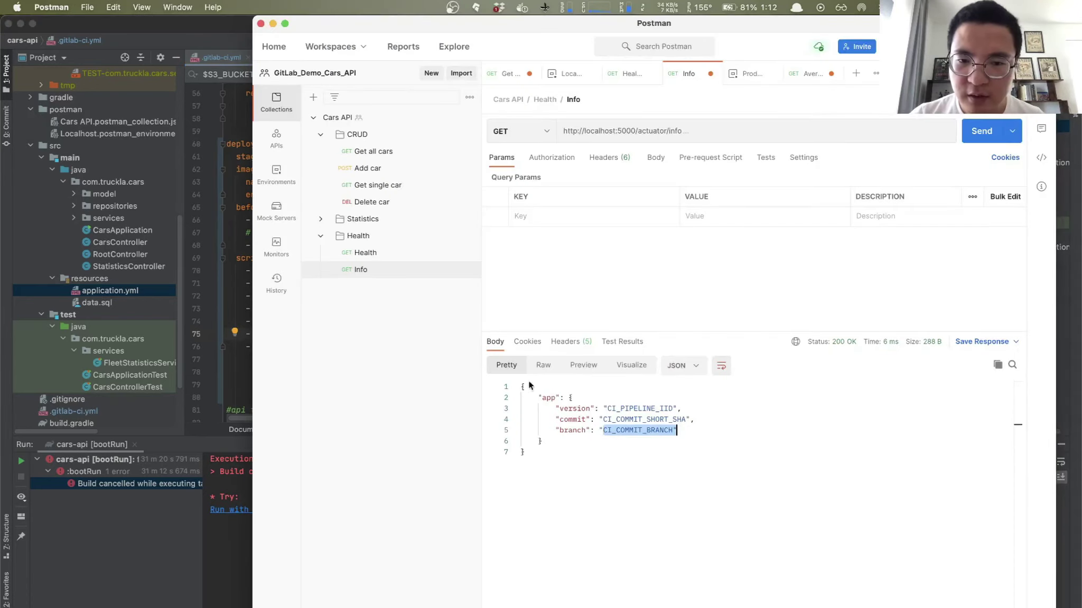
{"action": "key", "text": "super+Tab"}
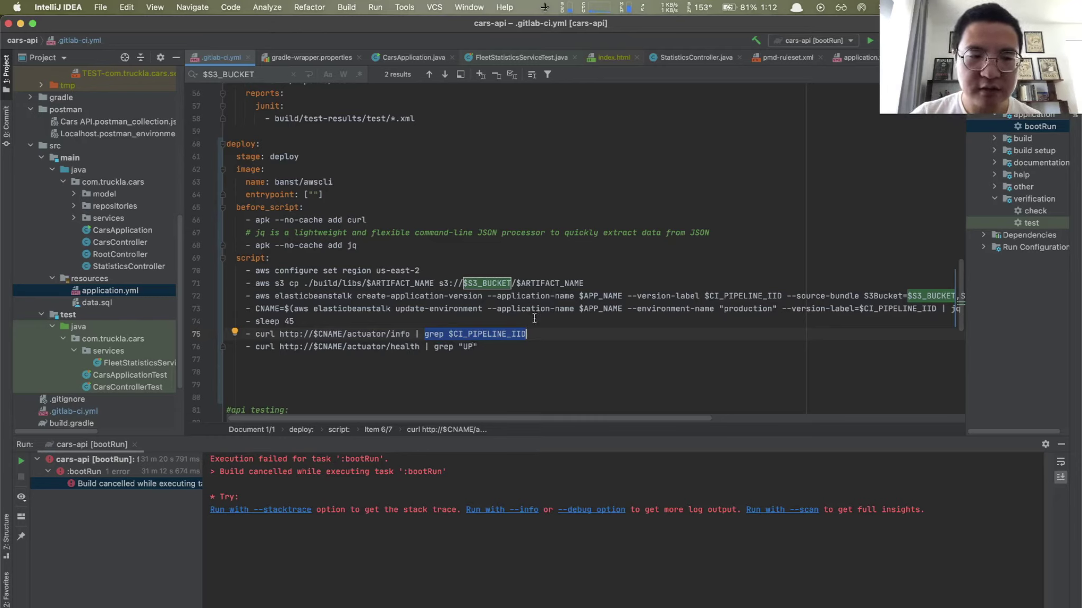
Step: Commit .gitlab-ci.yml as 'Added deploy stage' and push it to origin master
{"action": "scroll", "coordinate": [531, 306], "scroll_direction": "up", "scroll_amount": 2}
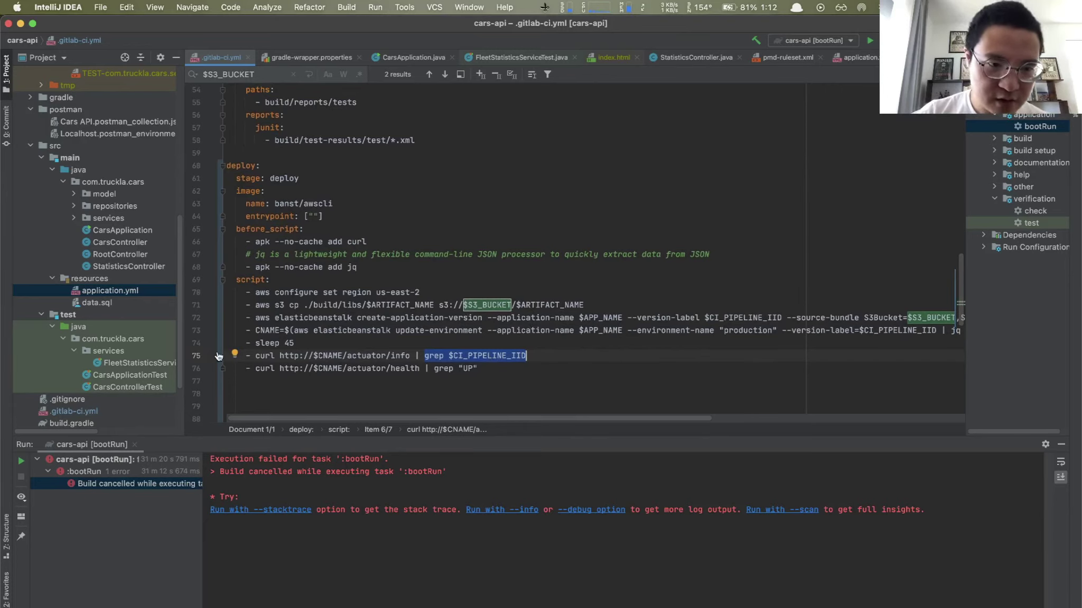
{"action": "left_click_drag", "start_coordinate": [185, 338], "coordinate": [244, 341]}
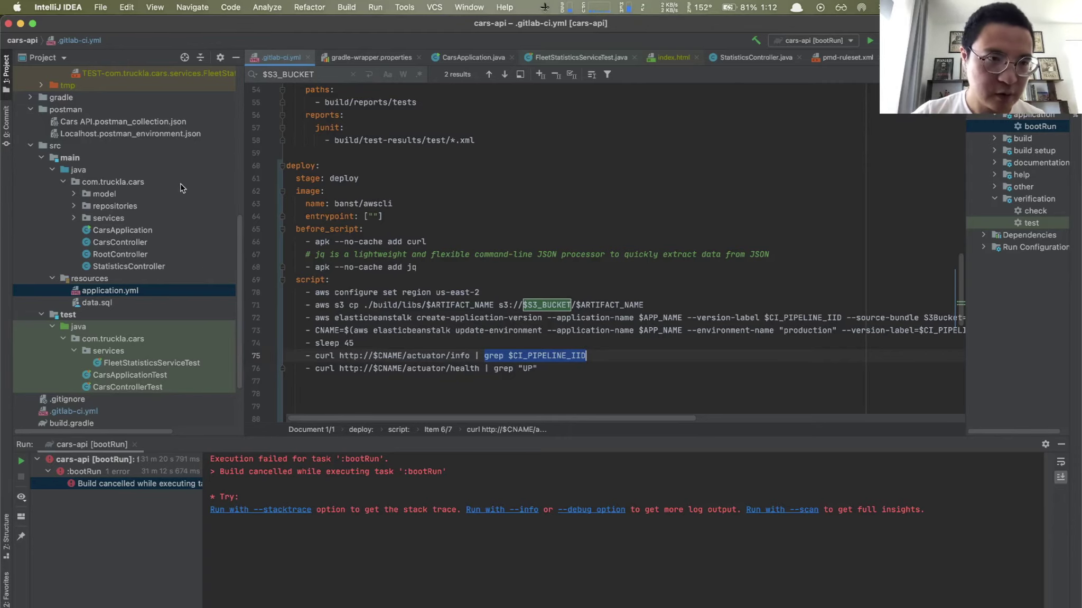
{"action": "left_click", "coordinate": [7, 117]}
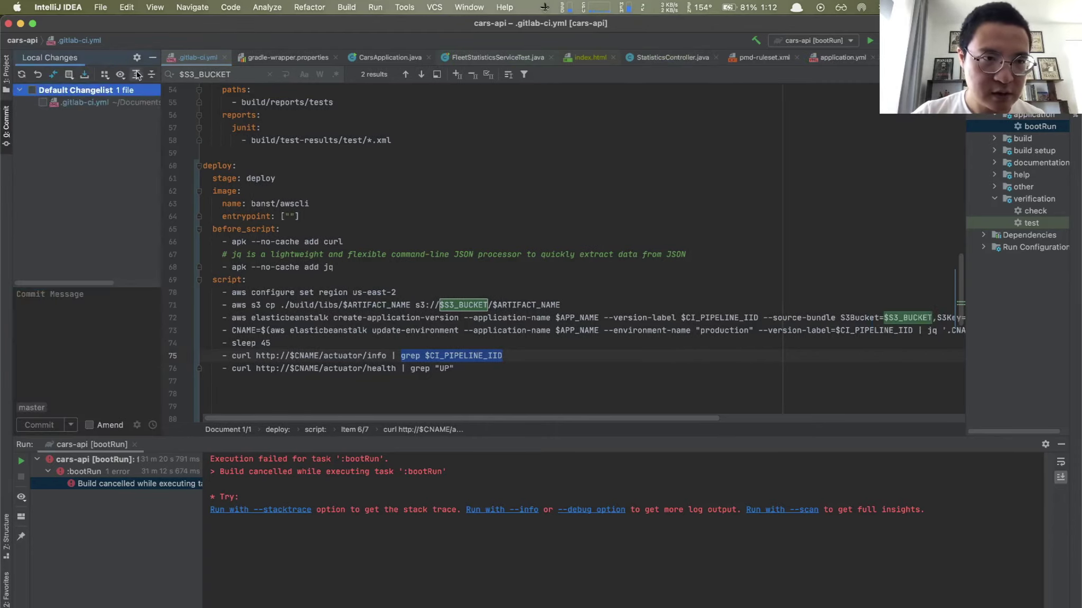
{"action": "left_click", "coordinate": [32, 91]}
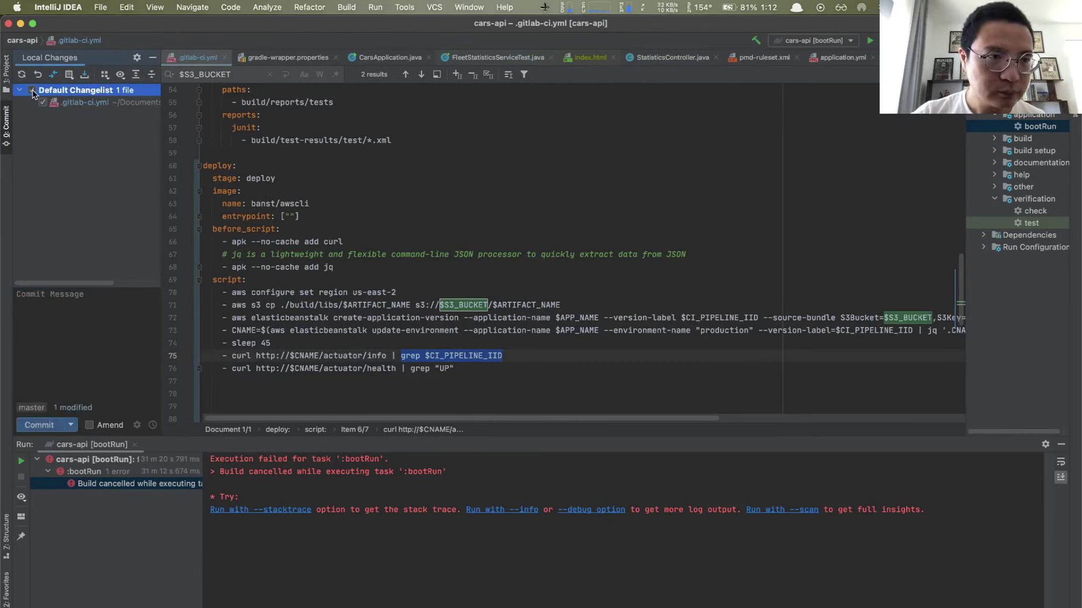
{"action": "left_click", "coordinate": [68, 301]}
{"action": "type", "text": "Added"}
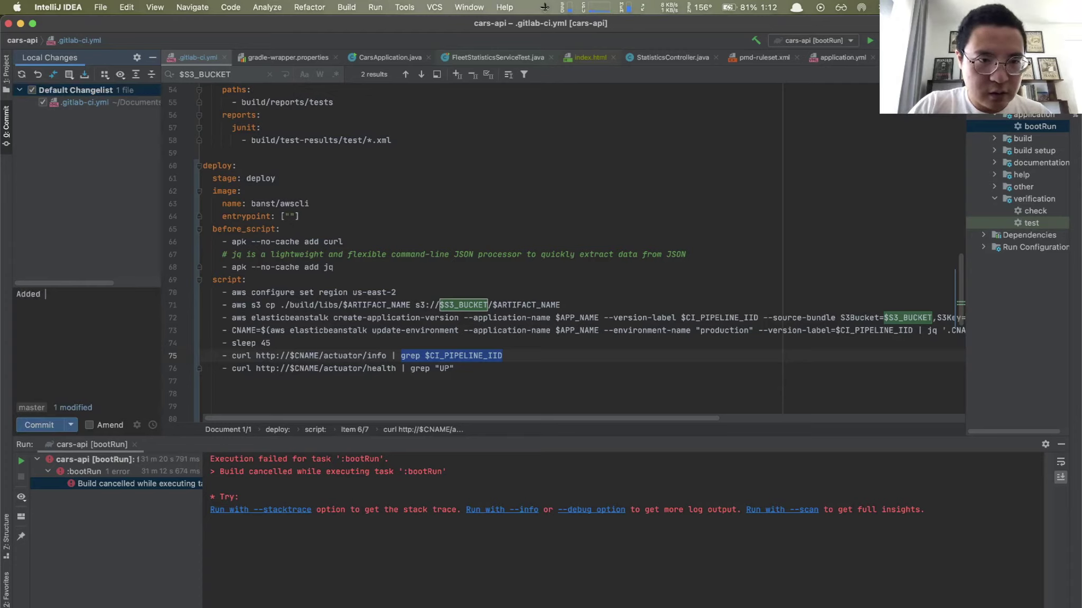
{"action": "type", "text": " deploy "}
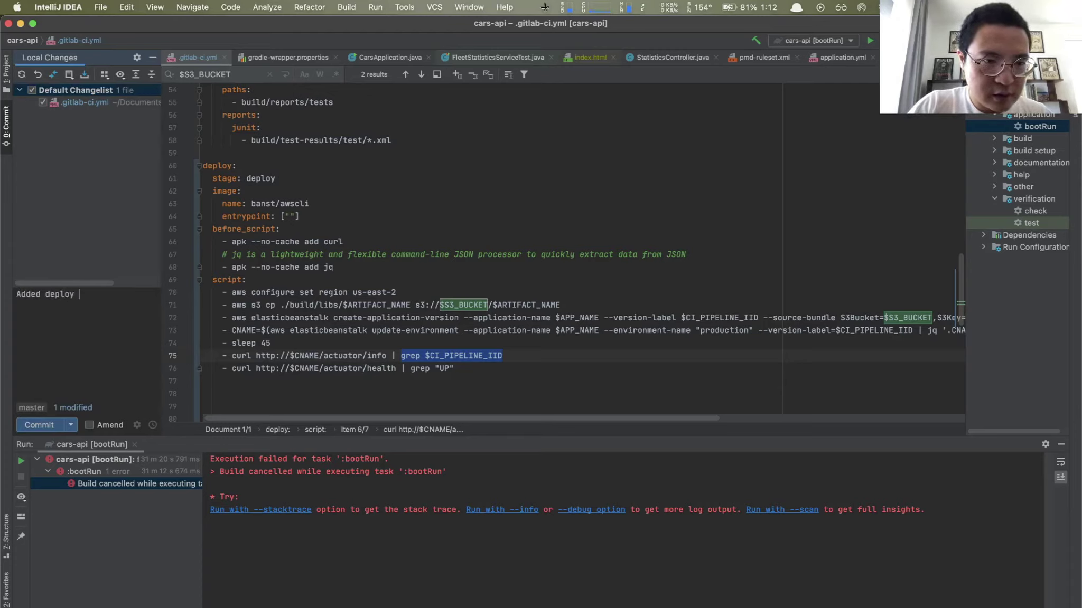
{"action": "type", "text": "stage"}
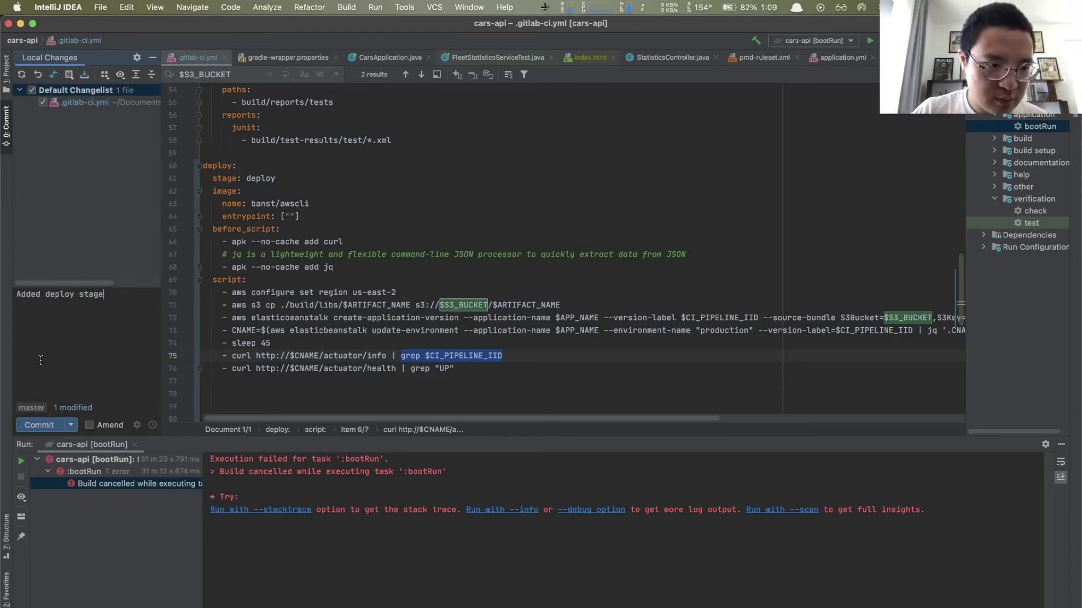
{"action": "left_click", "coordinate": [38, 425]}
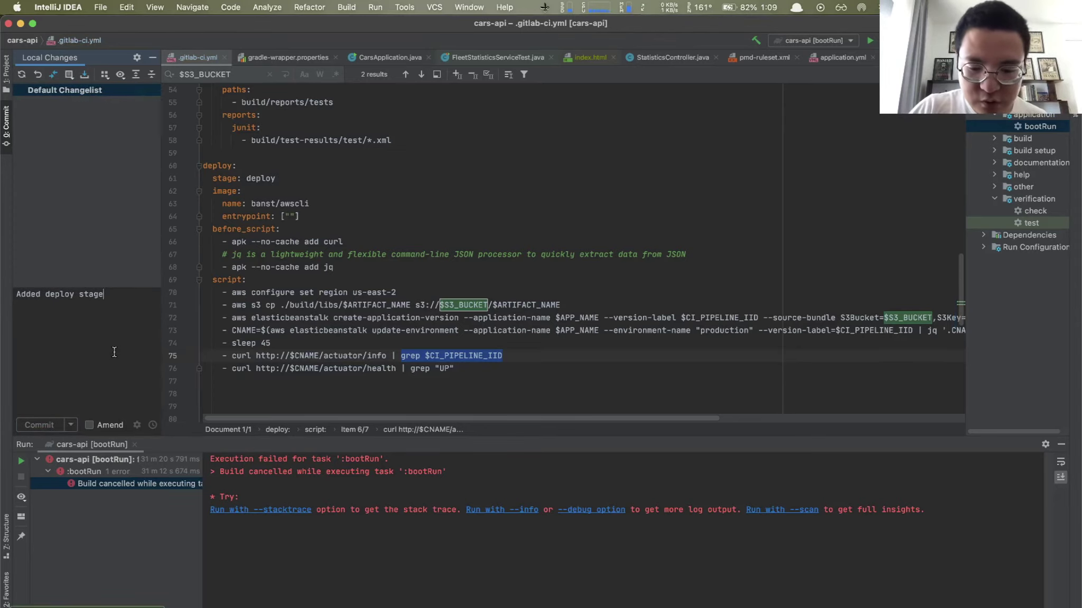
{"action": "key", "text": "super+shift+k"}
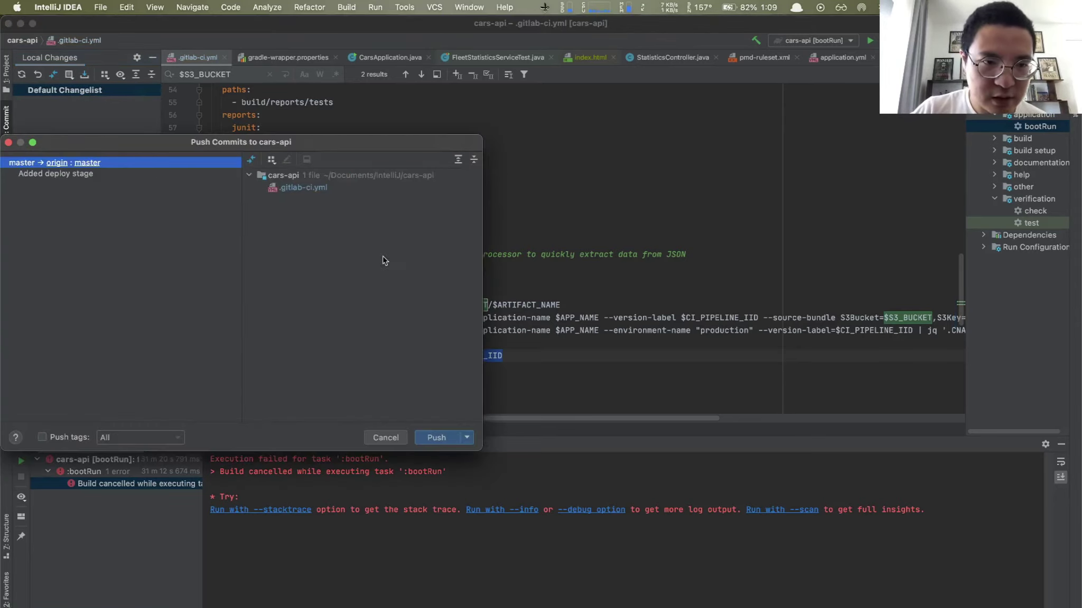
{"action": "left_click", "coordinate": [439, 439]}
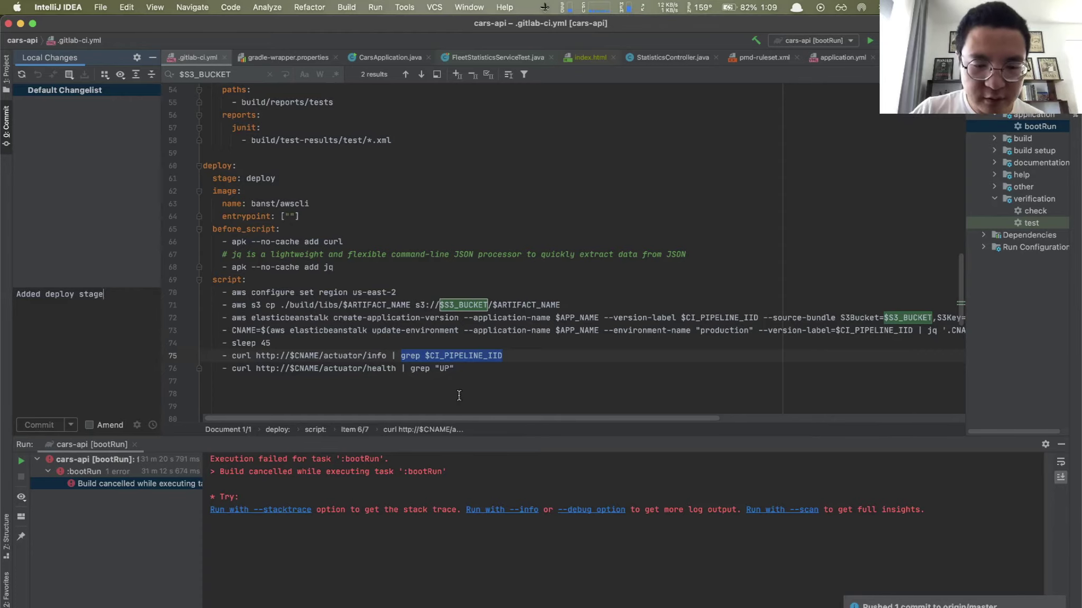
Step: Switch to Google Chrome through Alfred
{"action": "key", "text": "alt+space"}
{"action": "type", "text": "cho"}
{"action": "key", "text": "BackSpace"}
{"action": "key", "text": "Return"}
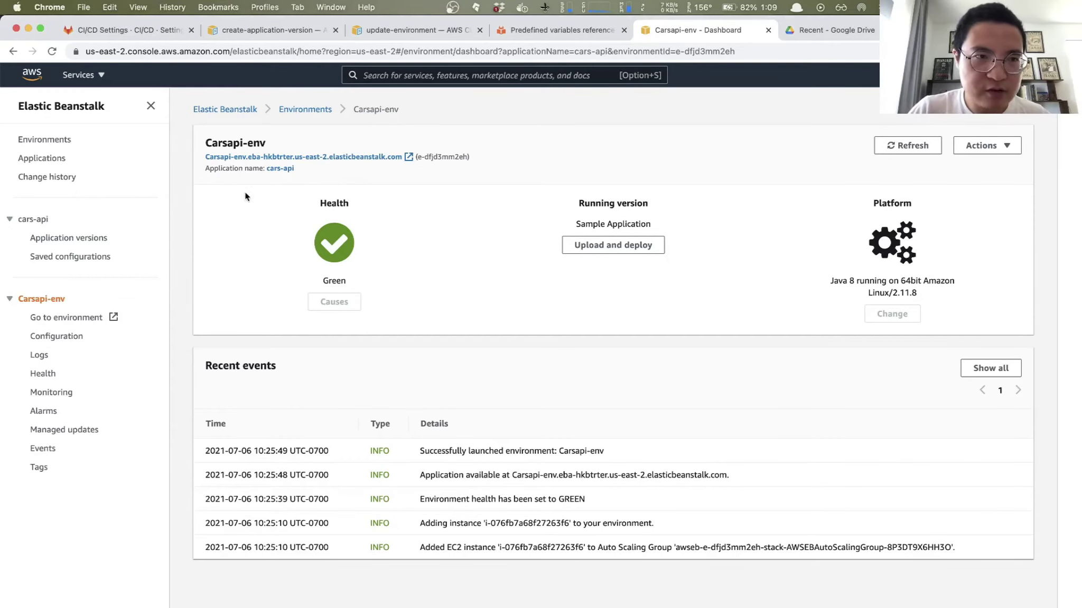
Step: Go to the cars-api project and open the pipeline for the latest commit
{"action": "left_click", "coordinate": [126, 33]}
{"action": "scroll", "coordinate": [205, 173], "scroll_direction": "up", "scroll_amount": 5}
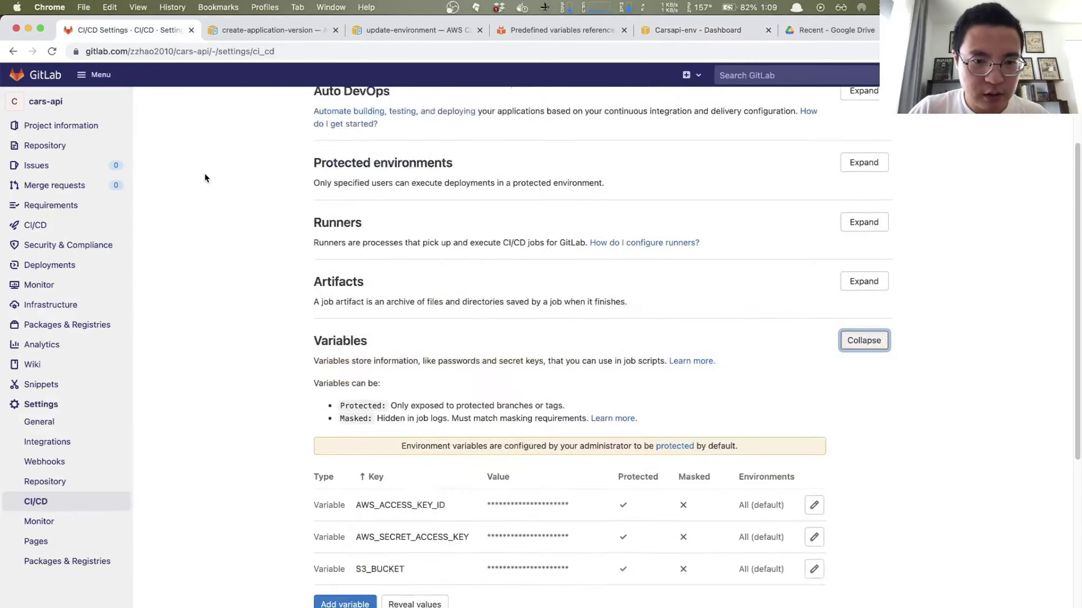
{"action": "left_click", "coordinate": [56, 104]}
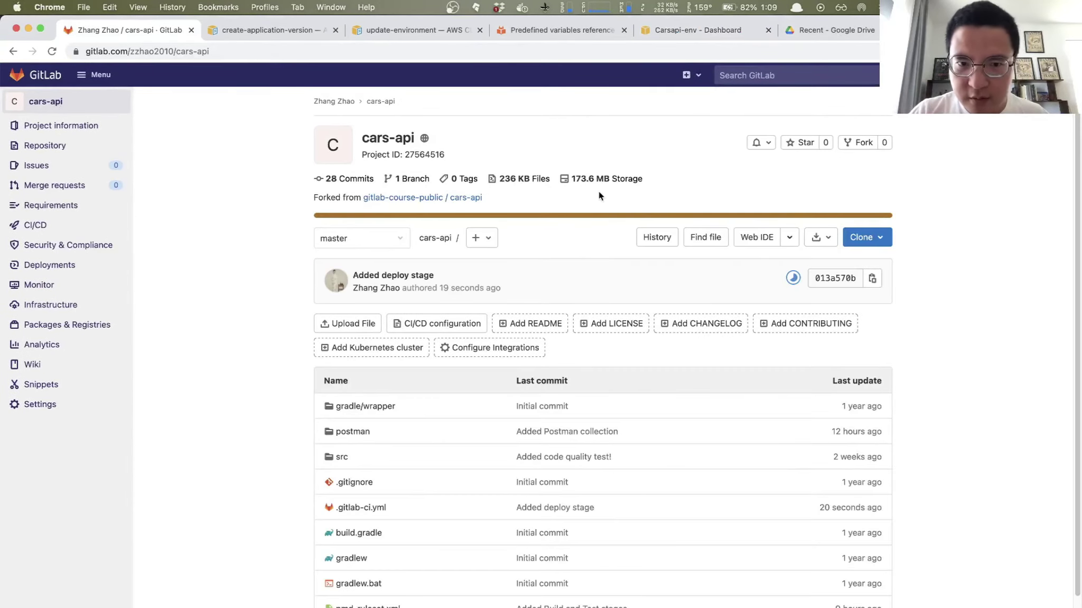
{"action": "left_click", "coordinate": [793, 278]}
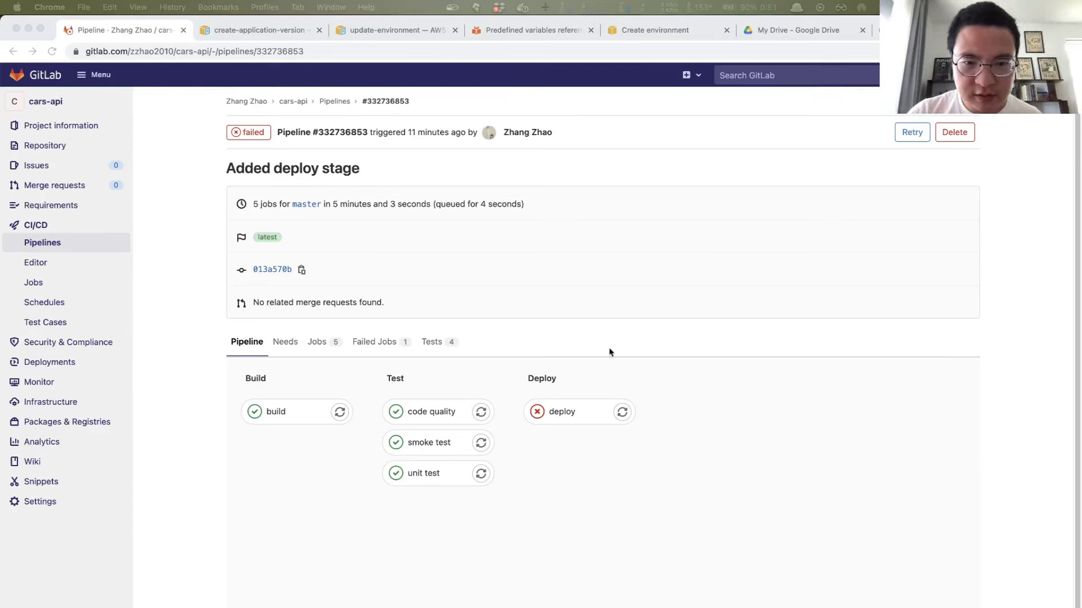
Step: Open the failed deploy job log and highlight the update-environment command and 'no environment found' error
{"action": "left_click", "coordinate": [565, 417]}
{"action": "left_click", "coordinate": [565, 417]}
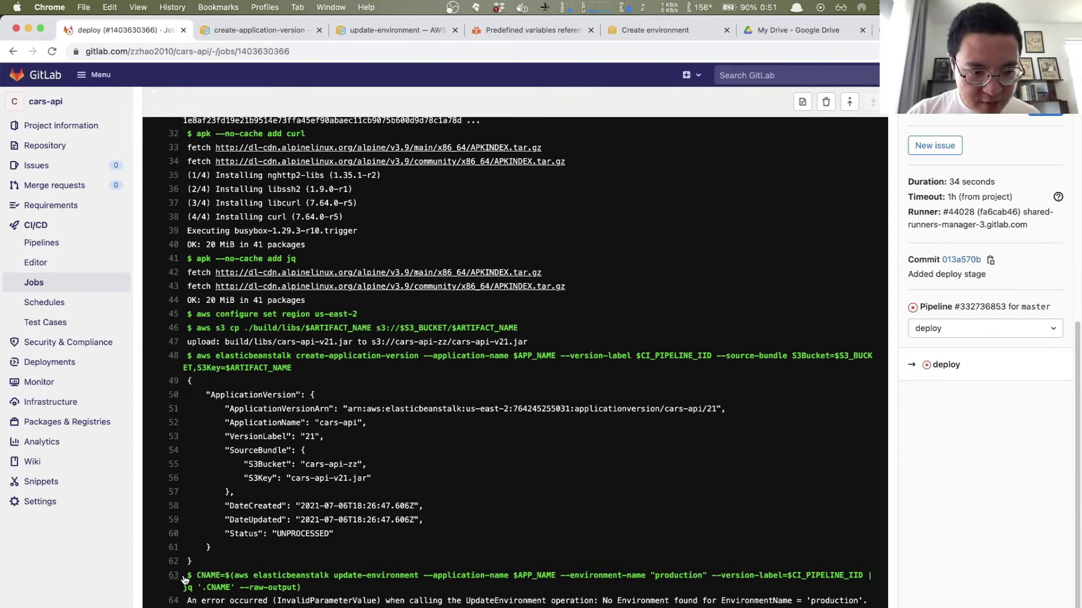
{"action": "left_click_drag", "start_coordinate": [185, 576], "coordinate": [455, 592]}
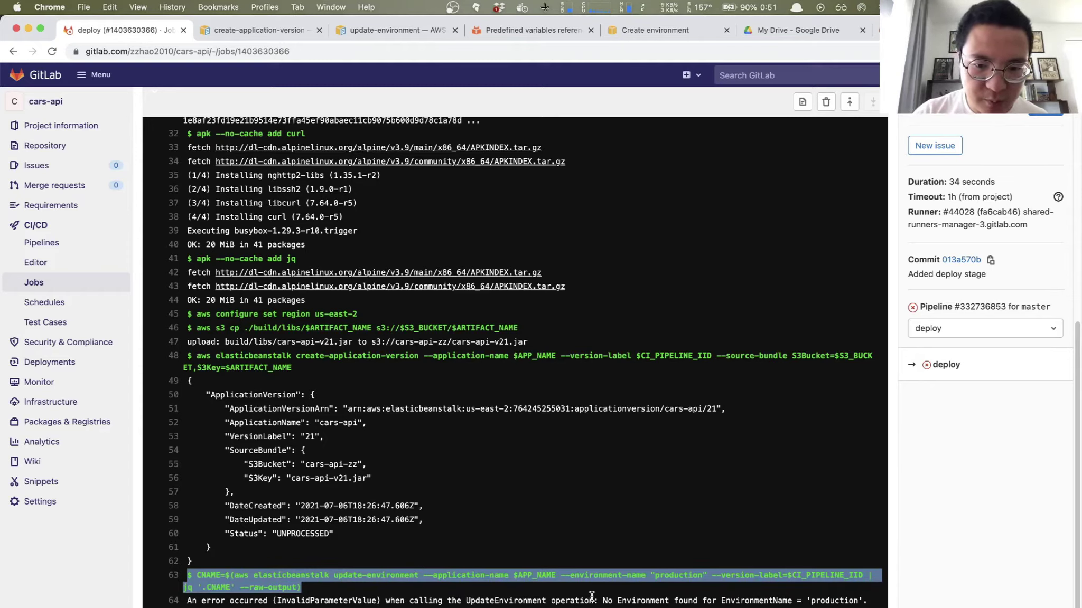
{"action": "left_click_drag", "start_coordinate": [604, 603], "coordinate": [797, 603]}
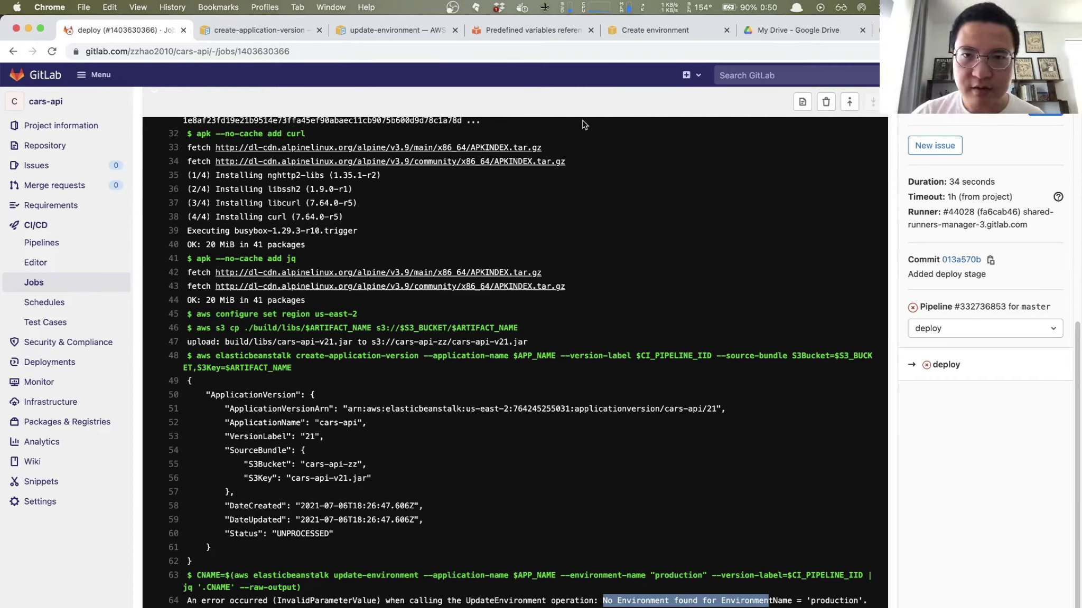
{"action": "left_click", "coordinate": [653, 31]}
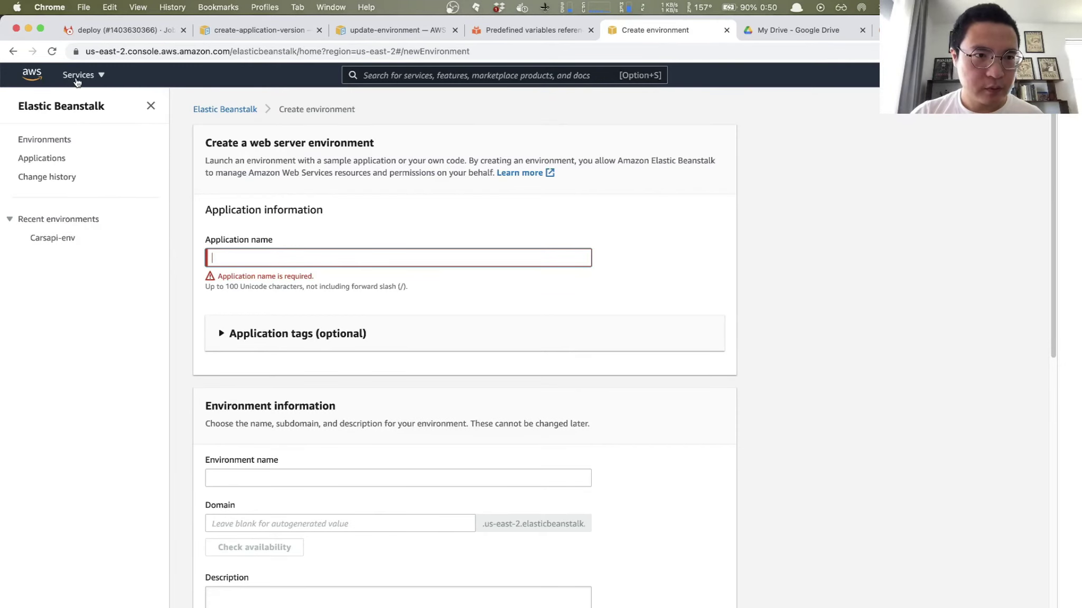
Step: From the Elastic Beanstalk Environments list, start a new Web server environment and focus the application name
{"action": "left_click", "coordinate": [209, 109]}
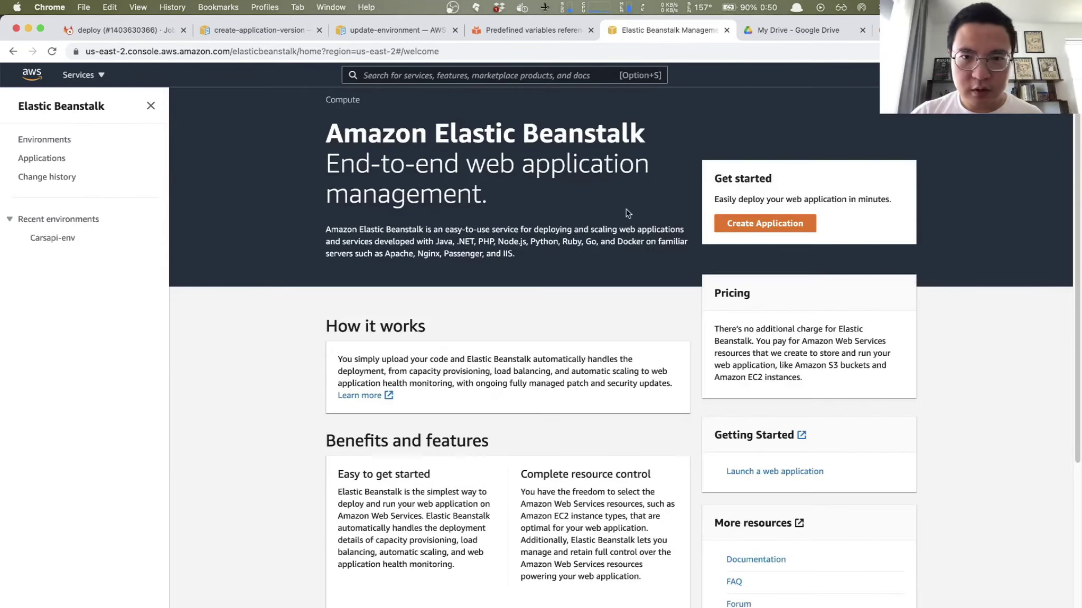
{"action": "left_click", "coordinate": [53, 141]}
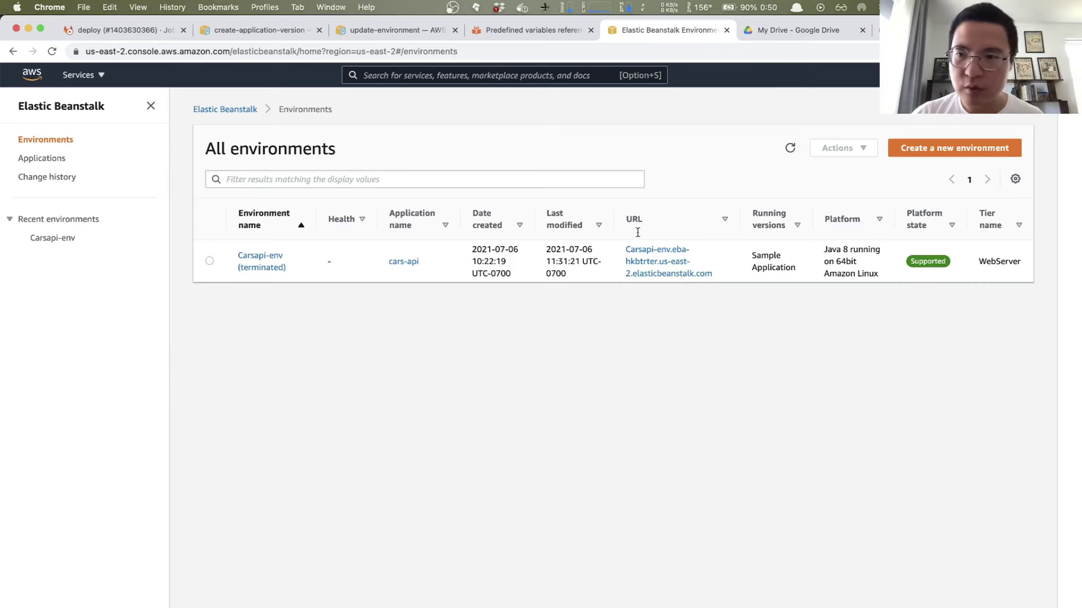
{"action": "left_click", "coordinate": [977, 151]}
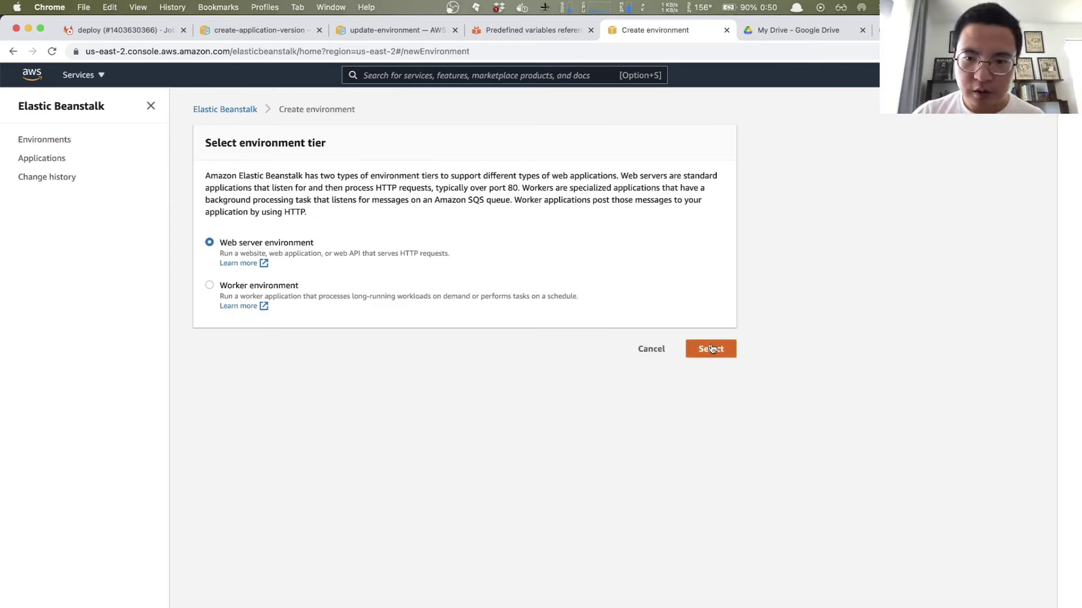
{"action": "left_click", "coordinate": [722, 361]}
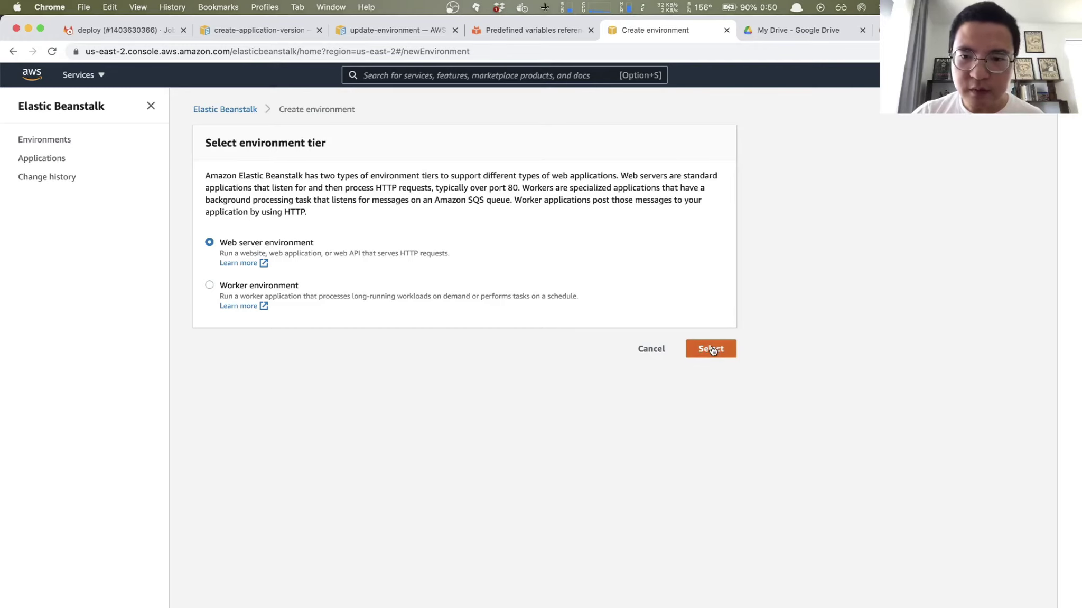
{"action": "left_click", "coordinate": [241, 255]}
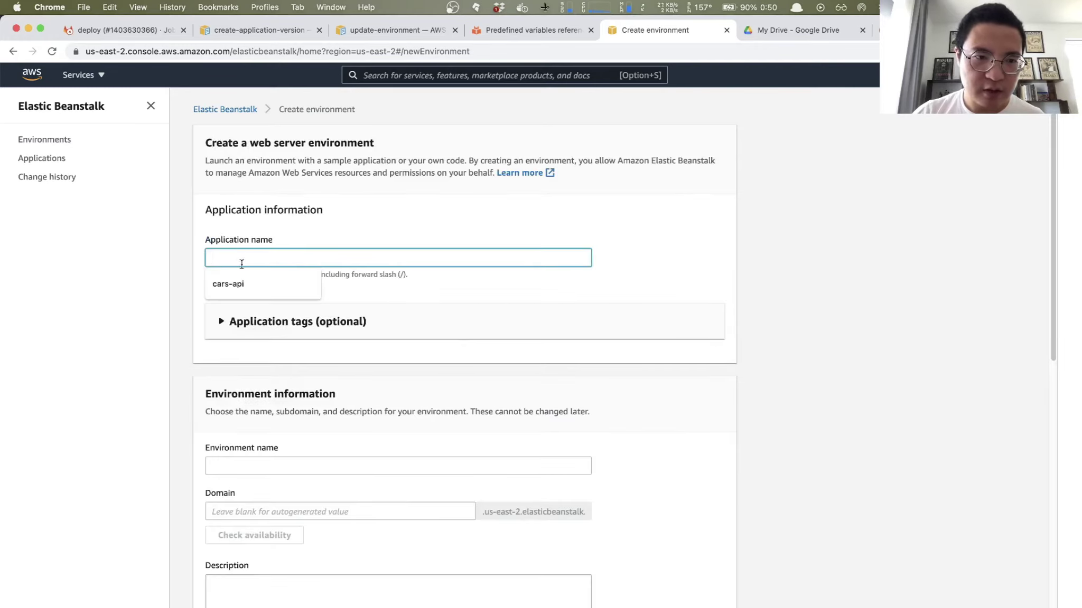
Step: Name the application cars-api and the environment production
{"action": "left_click", "coordinate": [234, 284]}
{"action": "scroll", "coordinate": [349, 342], "scroll_direction": "down", "scroll_amount": 2}
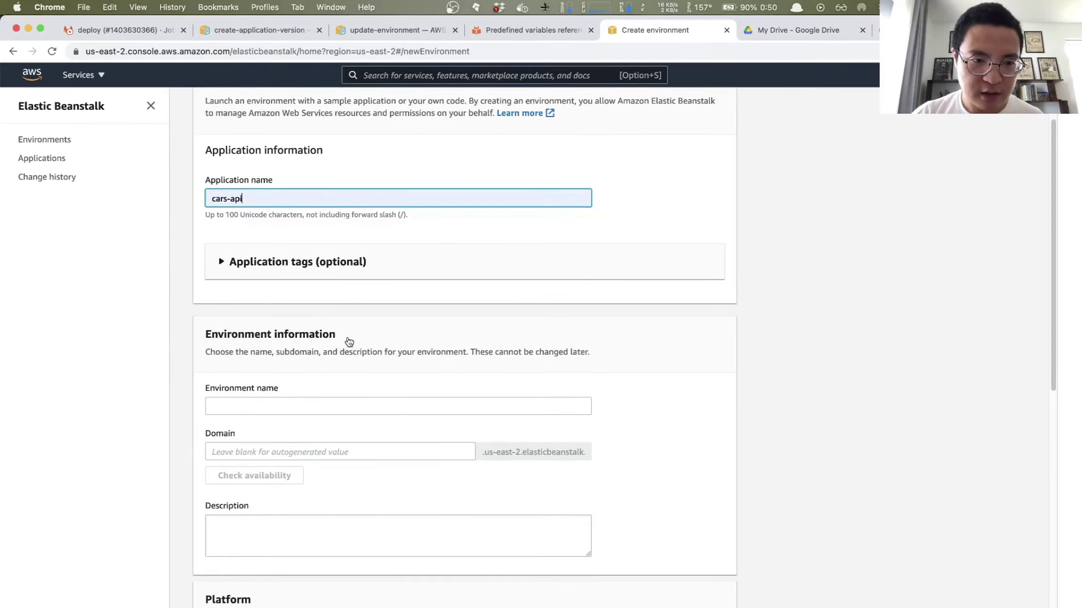
{"action": "left_click", "coordinate": [270, 406]}
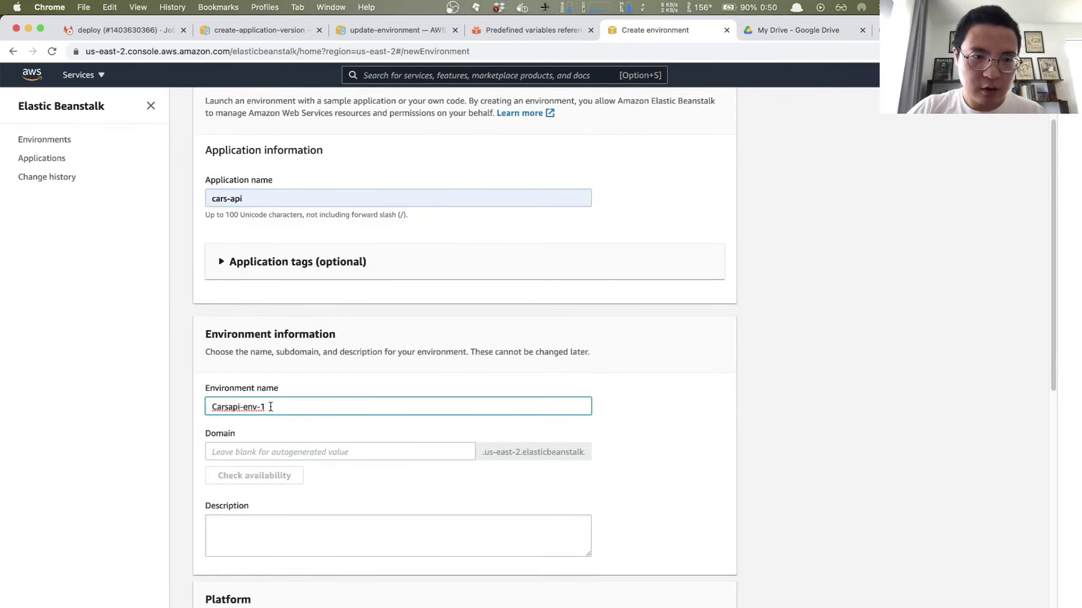
{"action": "key", "text": "super+a"}
{"action": "type", "text": "produc"}
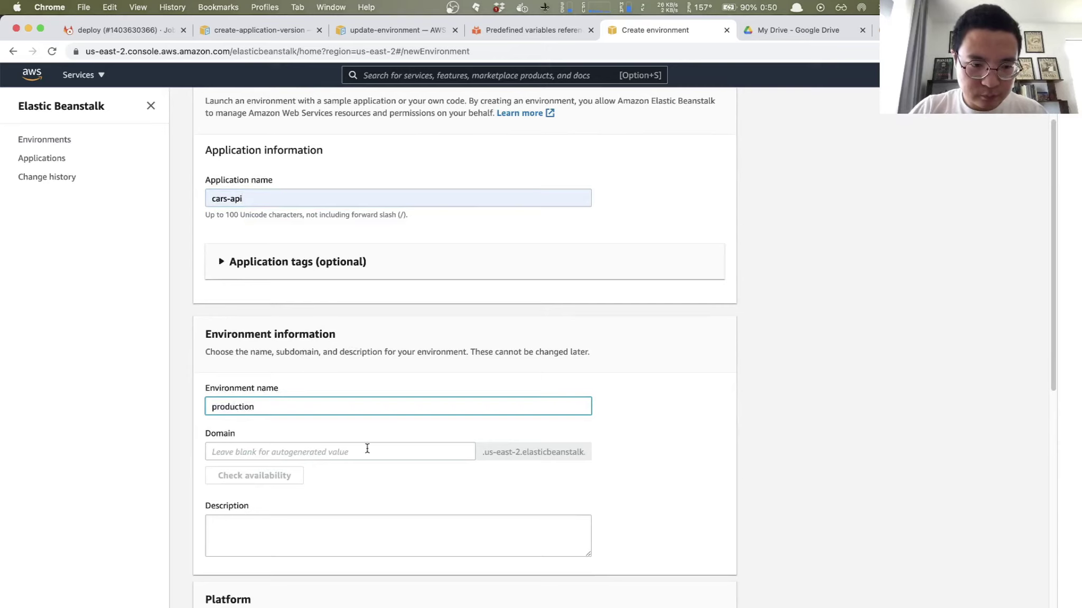
{"action": "left_click", "coordinate": [385, 445]}
Step: Choose the Java platform on the Java 8 running on 64bit Amazon Linux branch and create the environment
{"action": "scroll", "coordinate": [387, 446], "scroll_direction": "down", "scroll_amount": 3}
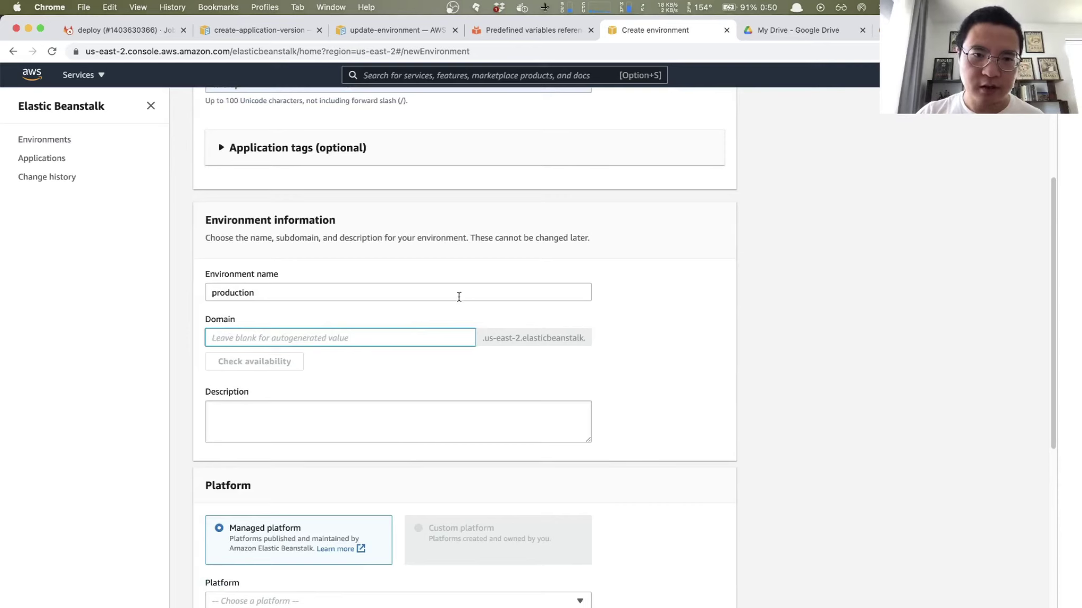
{"action": "scroll", "coordinate": [437, 360], "scroll_direction": "down", "scroll_amount": 10}
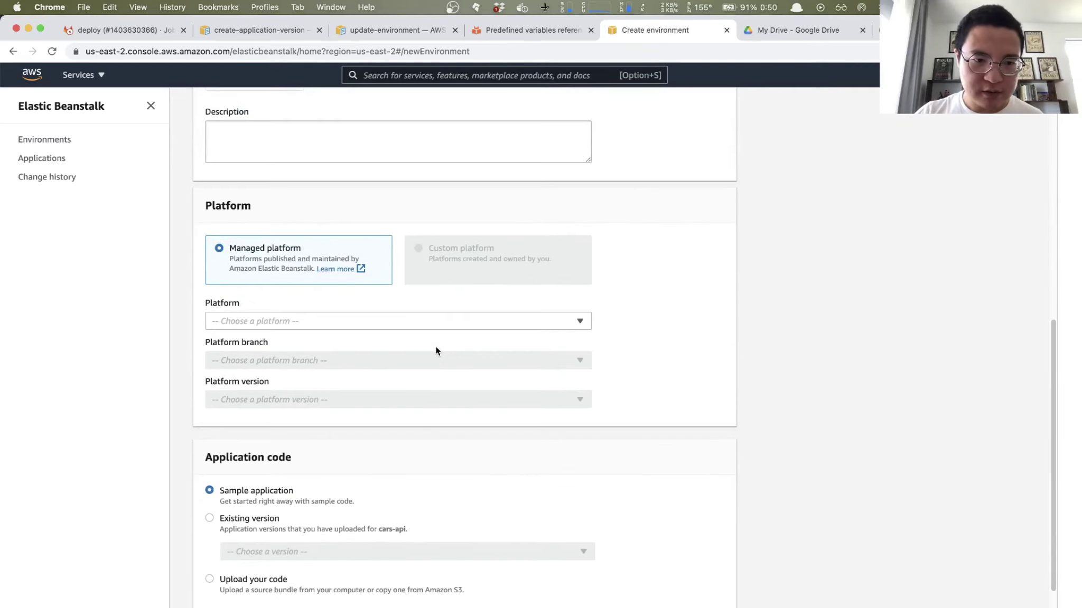
{"action": "scroll", "coordinate": [436, 350], "scroll_direction": "down", "scroll_amount": 1}
{"action": "left_click", "coordinate": [324, 308]}
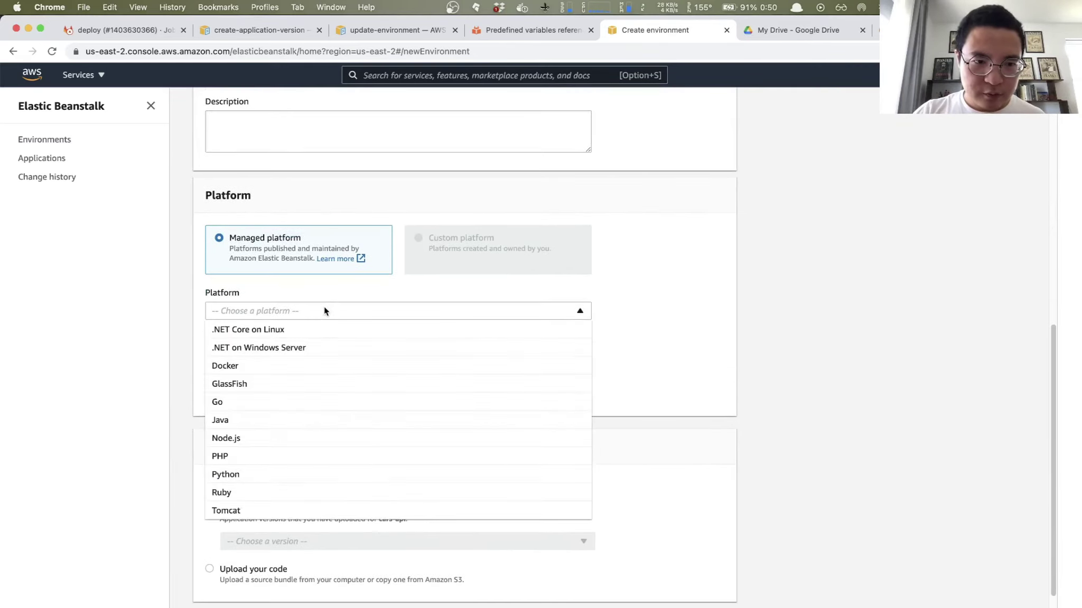
{"action": "left_click", "coordinate": [224, 421]}
{"action": "left_click", "coordinate": [303, 353]}
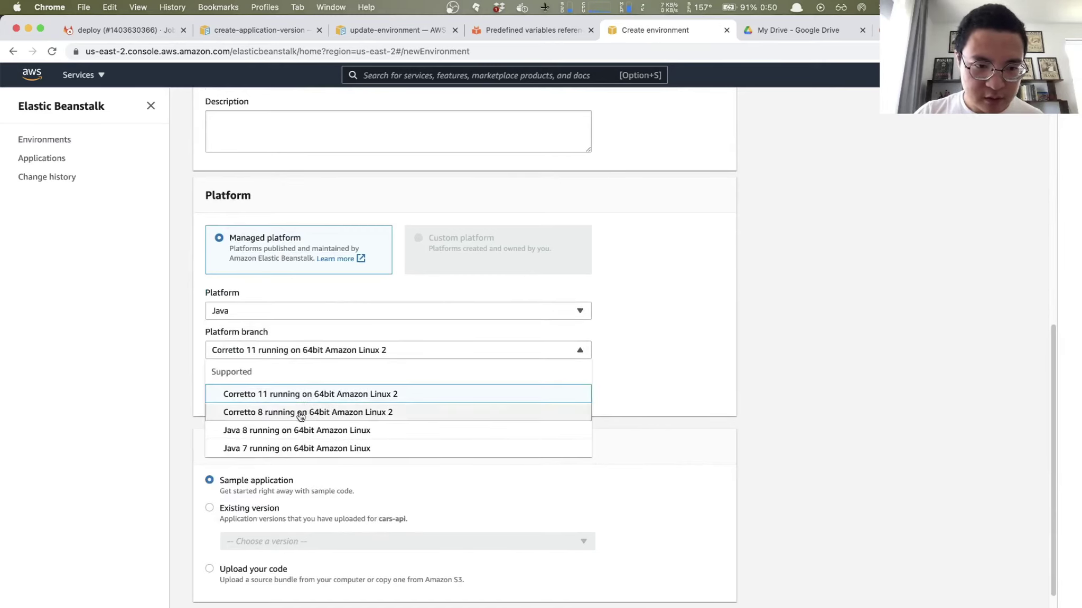
{"action": "left_click", "coordinate": [248, 431]}
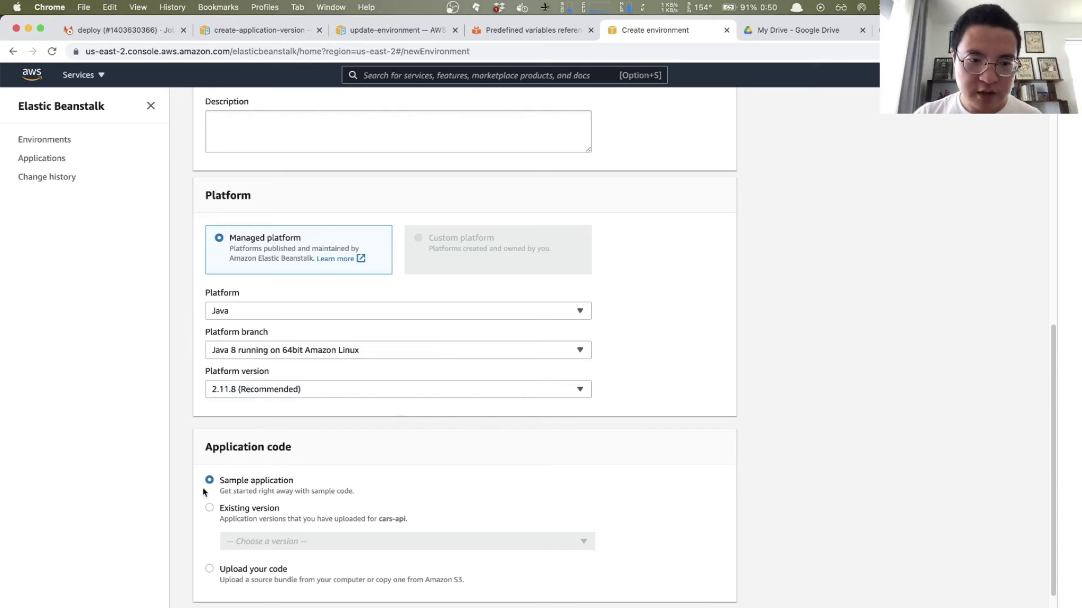
{"action": "scroll", "coordinate": [332, 478], "scroll_direction": "down", "scroll_amount": 2}
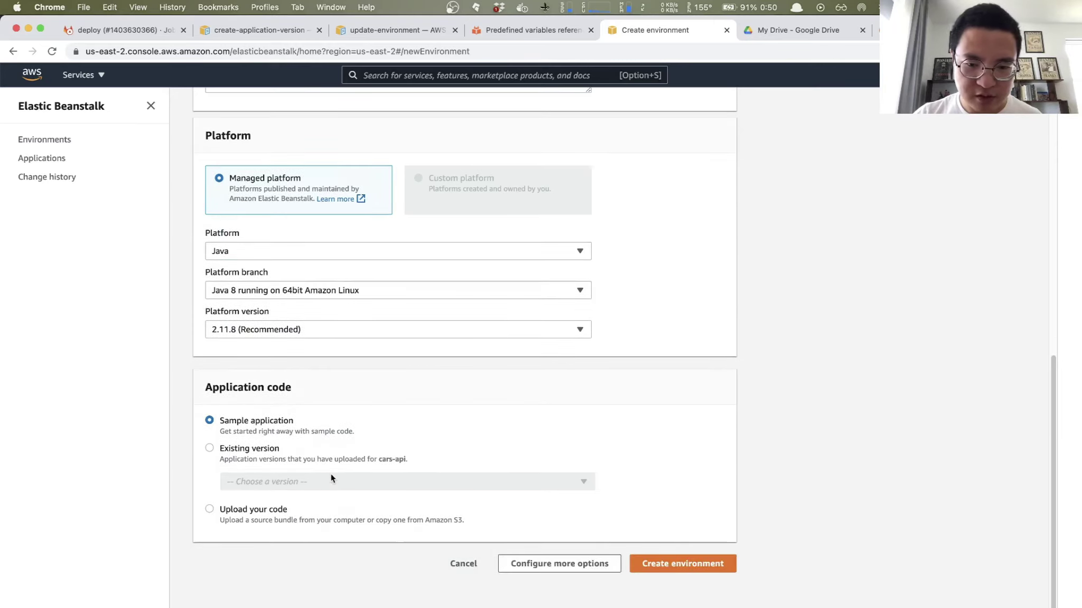
{"action": "left_click", "coordinate": [668, 568]}
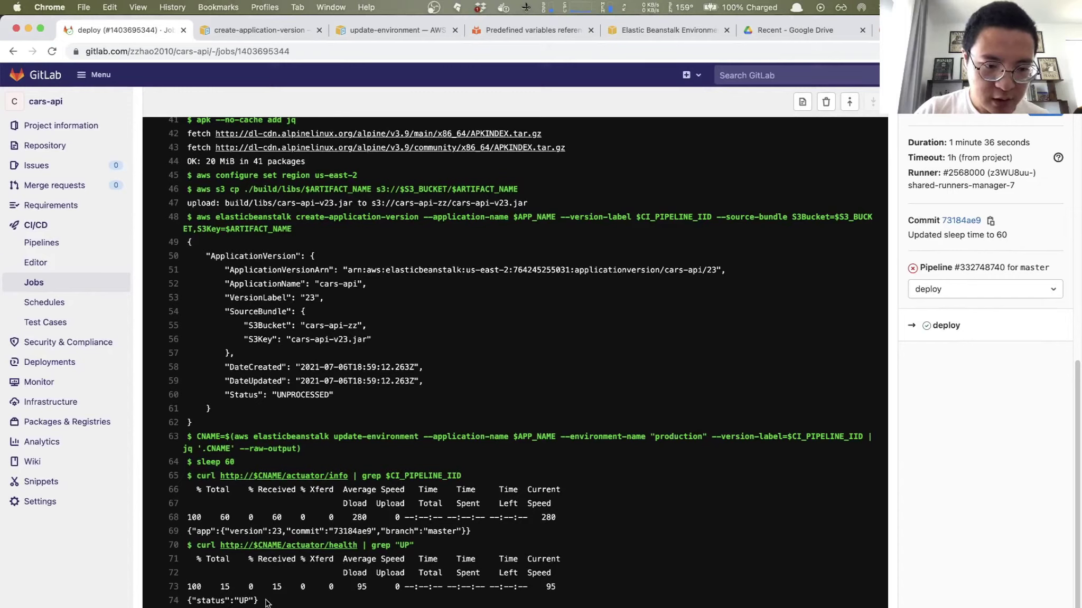
Step: Highlight the health check output in the deploy job log, then go to the CI/CD Pipelines list
{"action": "left_click_drag", "start_coordinate": [259, 601], "coordinate": [220, 439]}
{"action": "left_click", "coordinate": [195, 434]}
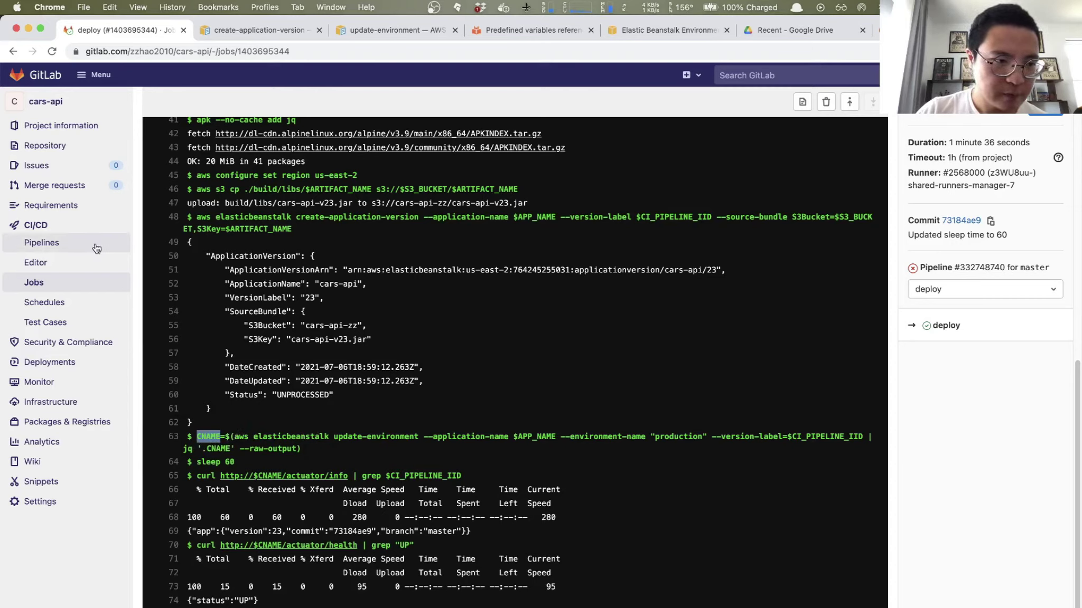
{"action": "left_click", "coordinate": [42, 226]}
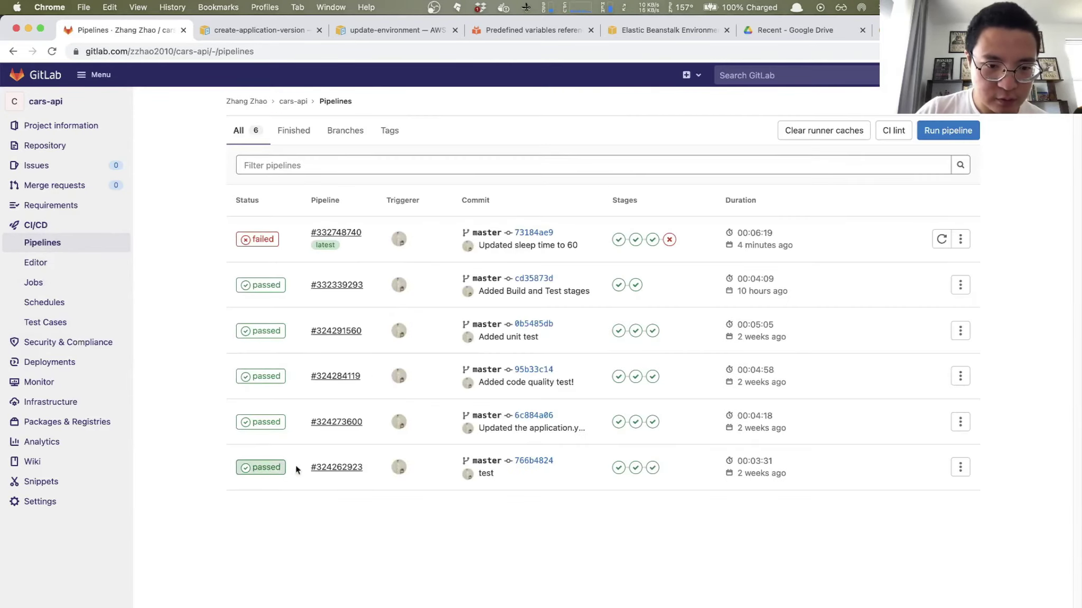
Step: Open passed pipeline #324262923's deploy job log and review the update-environment output
{"action": "left_click", "coordinate": [341, 469]}
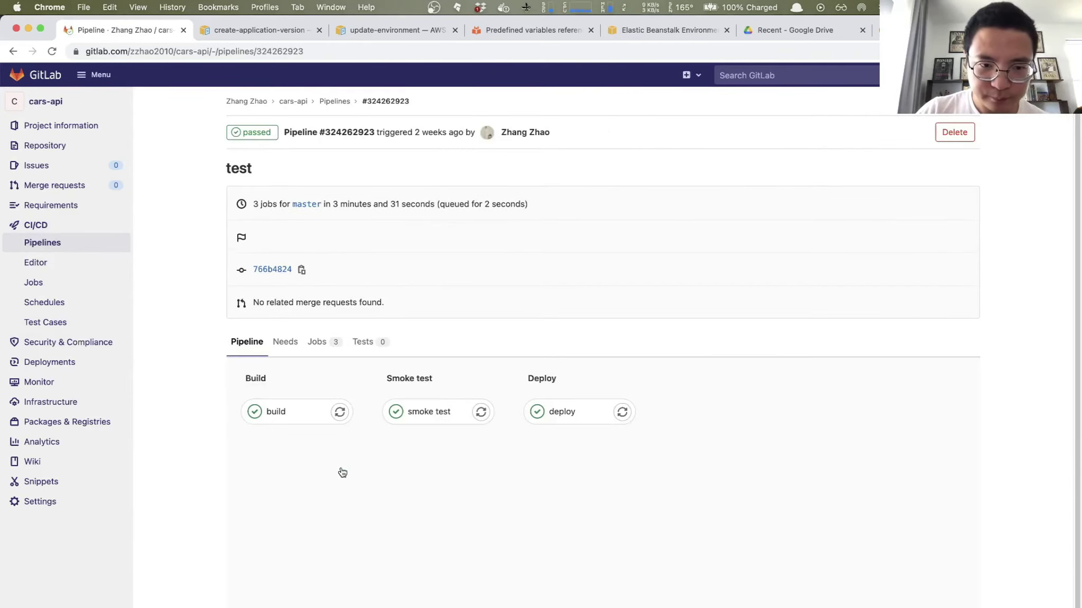
{"action": "left_click", "coordinate": [559, 415]}
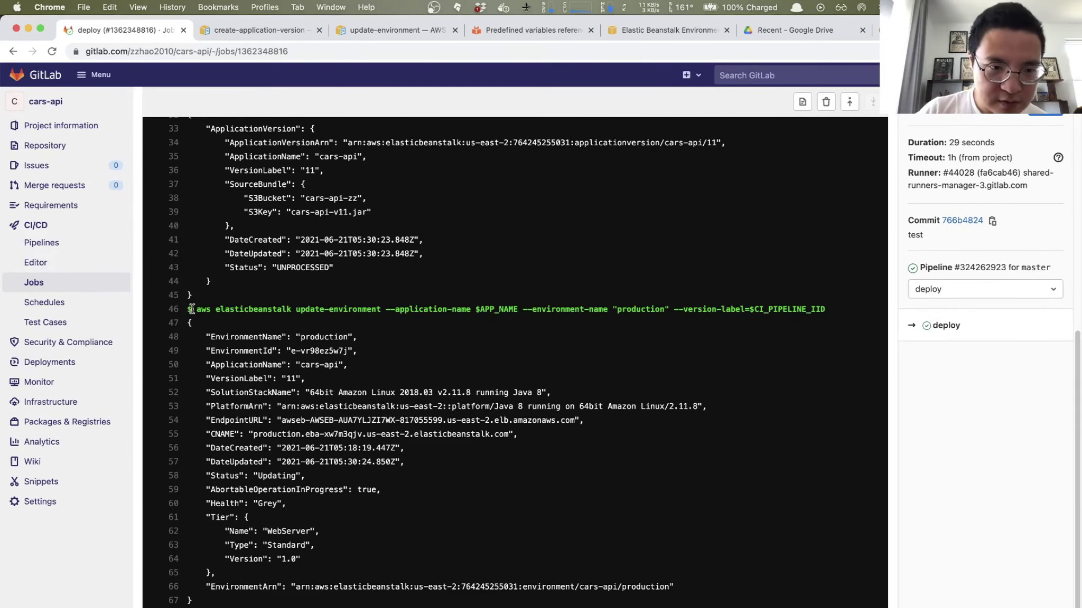
{"action": "left_click_drag", "start_coordinate": [197, 310], "coordinate": [723, 323]}
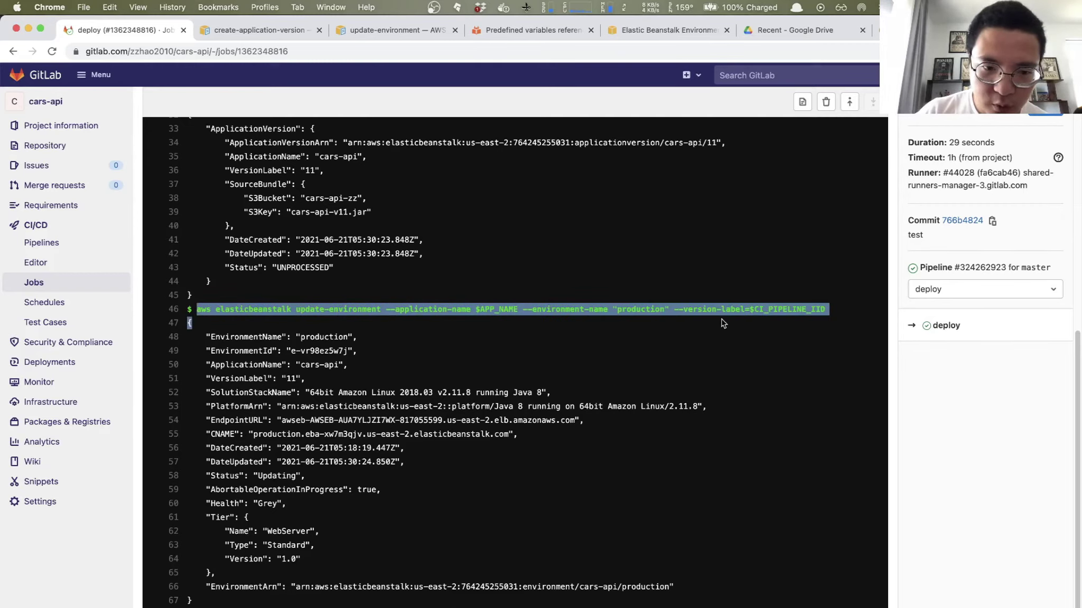
{"action": "left_click", "coordinate": [297, 334]}
{"action": "left_click_drag", "start_coordinate": [207, 336], "coordinate": [309, 478]}
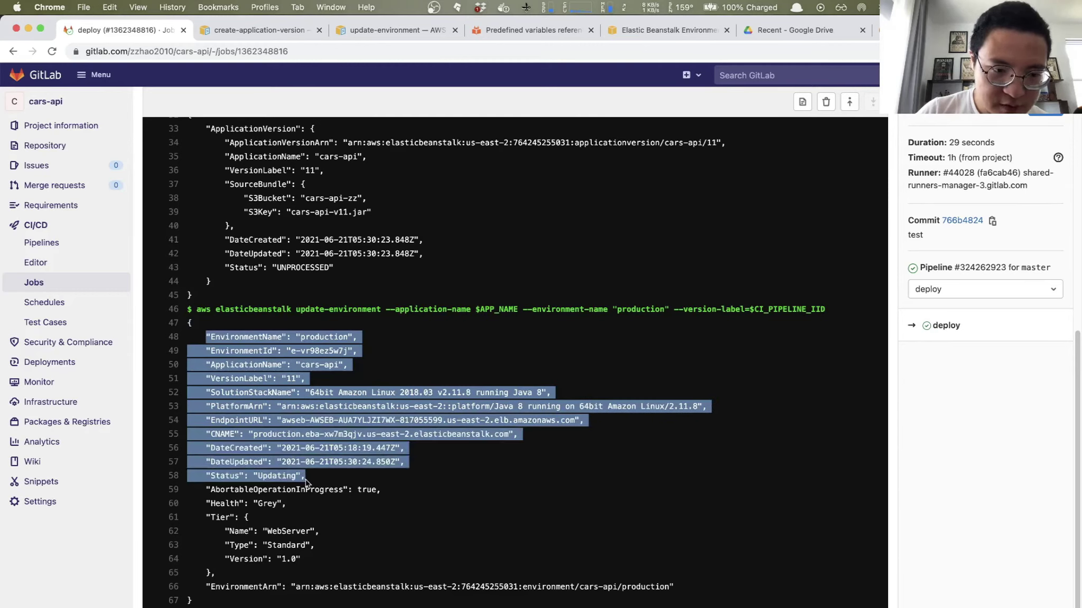
{"action": "left_click", "coordinate": [324, 508]}
Step: Select the production environment's full CNAME URL on line 55 and bring up Alfred
{"action": "left_click_drag", "start_coordinate": [207, 433], "coordinate": [238, 435]}
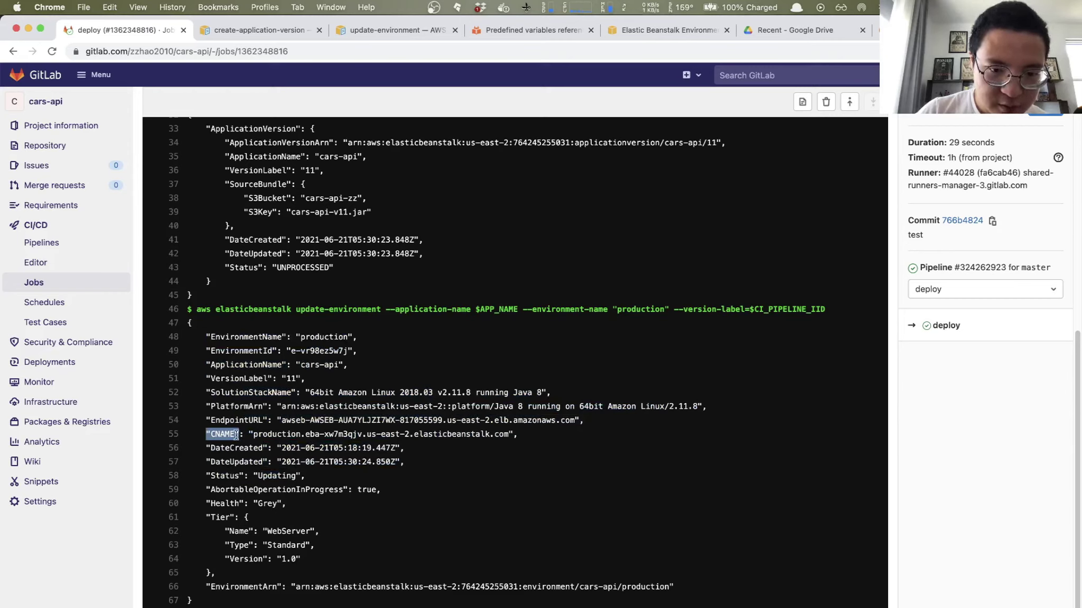
{"action": "left_click_drag", "start_coordinate": [253, 435], "coordinate": [302, 435]}
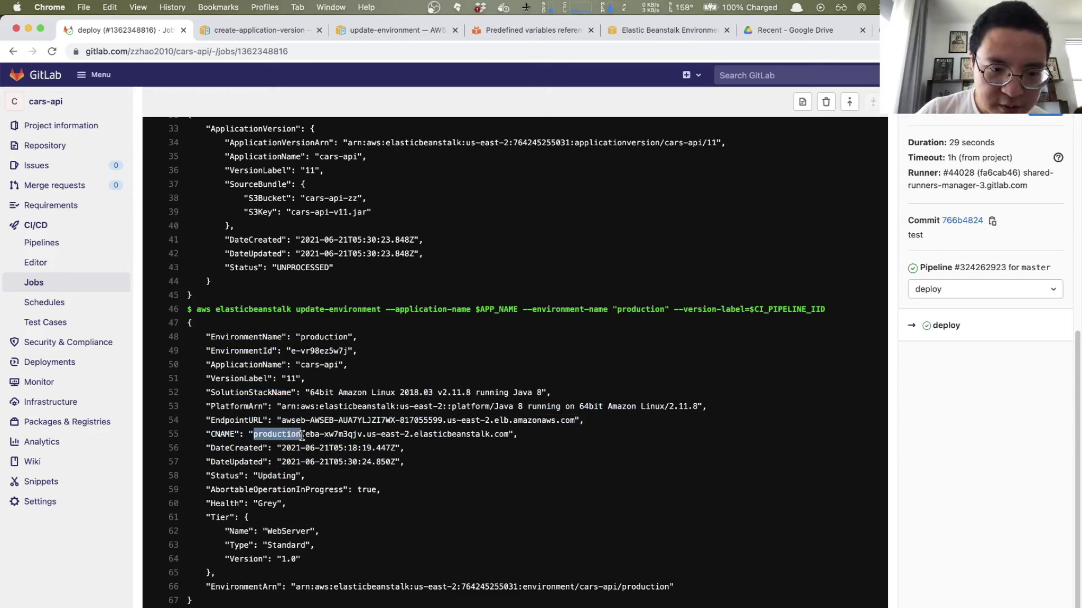
{"action": "left_click", "coordinate": [256, 435]}
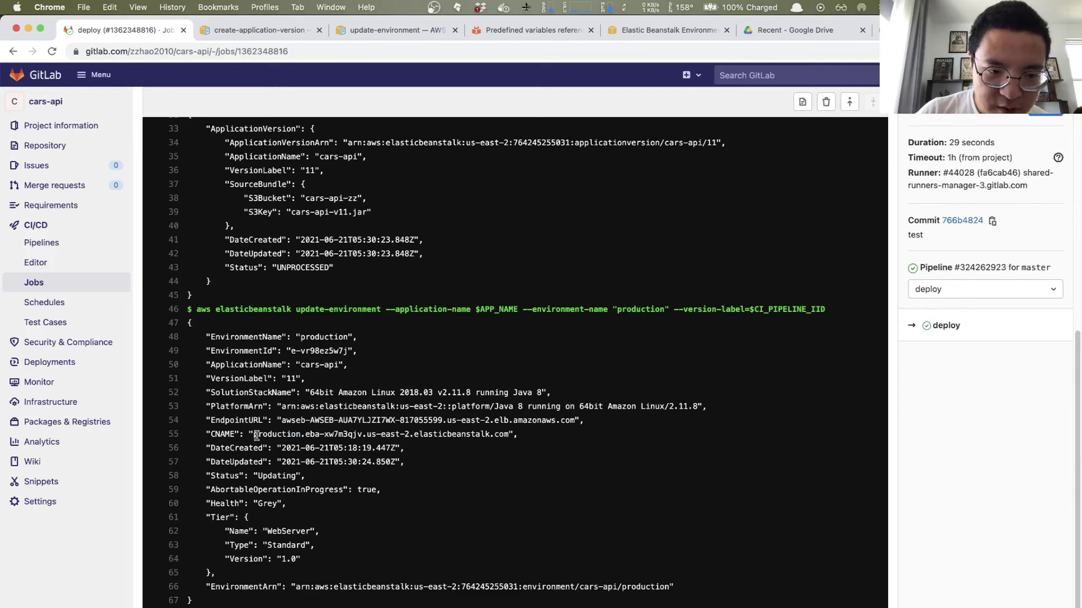
{"action": "left_click_drag", "start_coordinate": [253, 434], "coordinate": [506, 435]}
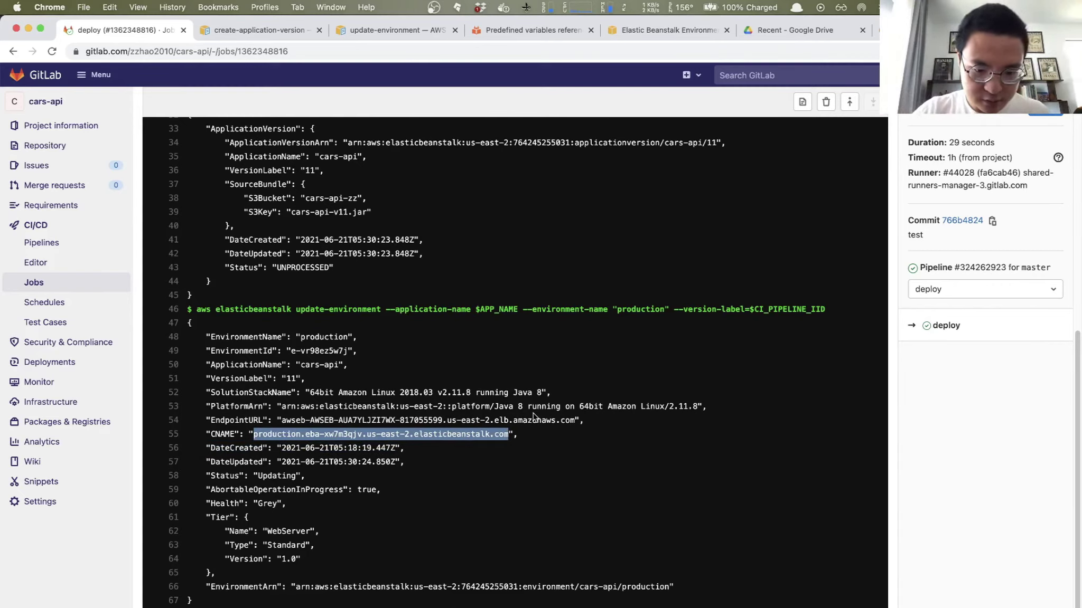
{"action": "key", "text": "alt+space"}
{"action": "type", "text": "i"}
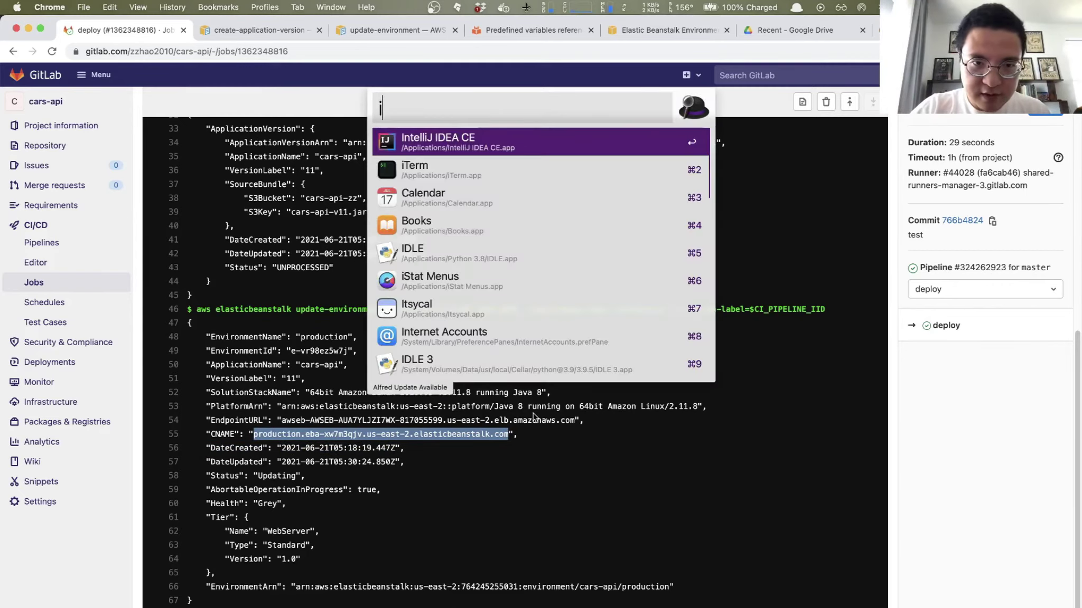
{"action": "key", "text": "Return"}
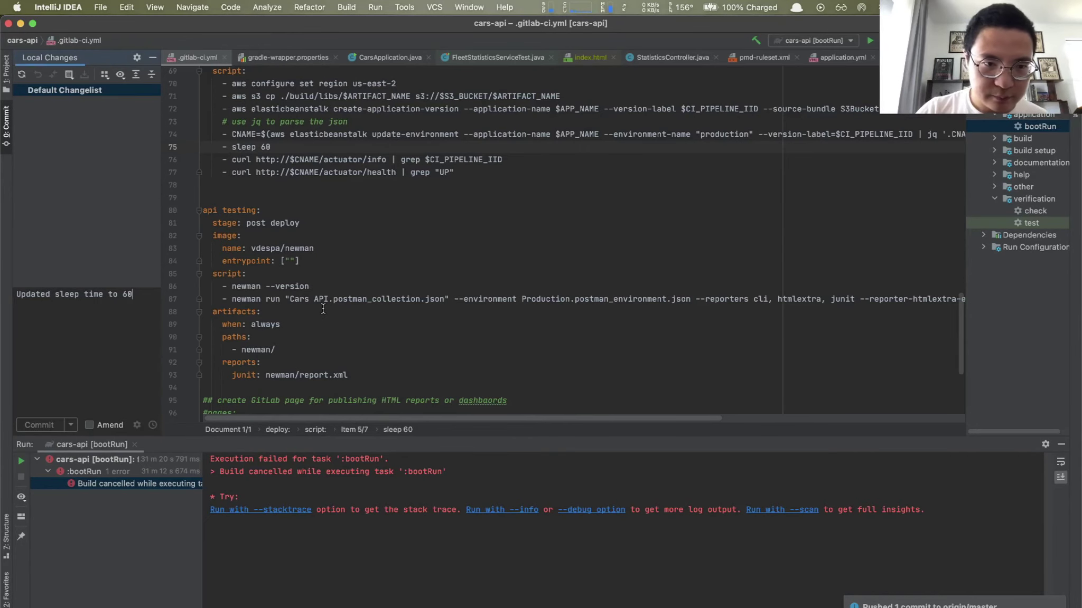
{"action": "scroll", "coordinate": [323, 309], "scroll_direction": "down", "scroll_amount": 2}
{"action": "scroll", "coordinate": [295, 254], "scroll_direction": "up", "scroll_amount": 8}
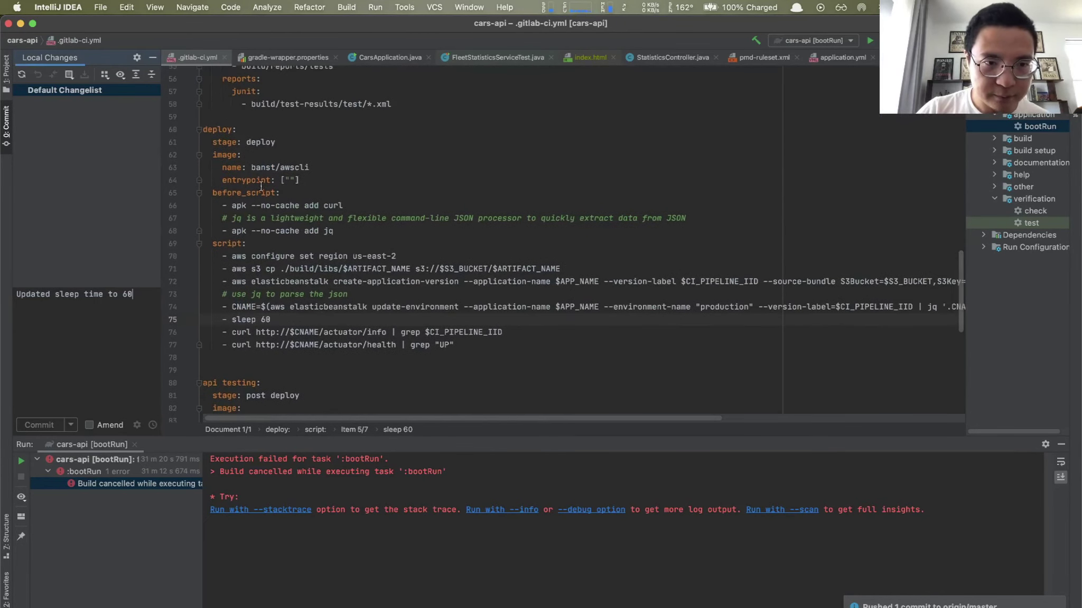
{"action": "left_click_drag", "start_coordinate": [228, 333], "coordinate": [392, 334]}
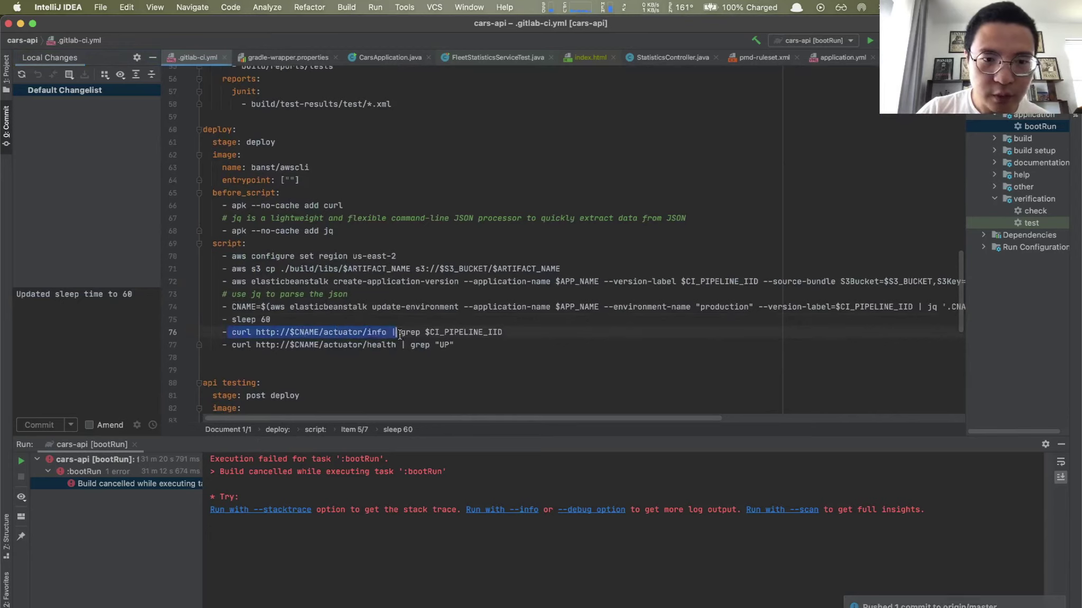
{"action": "left_click", "coordinate": [303, 346]}
{"action": "left_click_drag", "start_coordinate": [290, 331], "coordinate": [319, 331]}
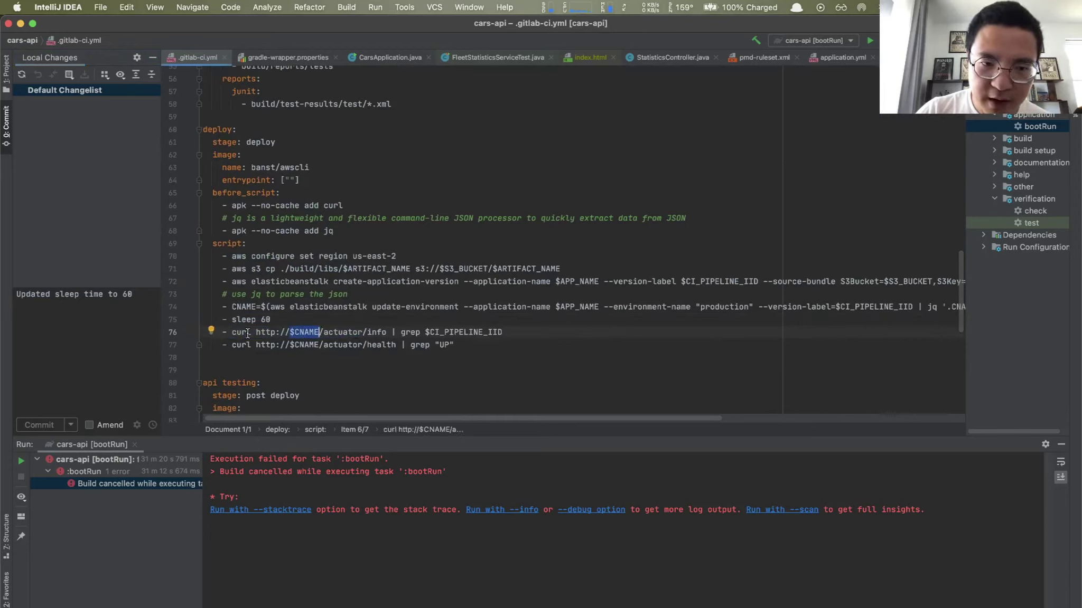
{"action": "key", "text": "super+Tab"}
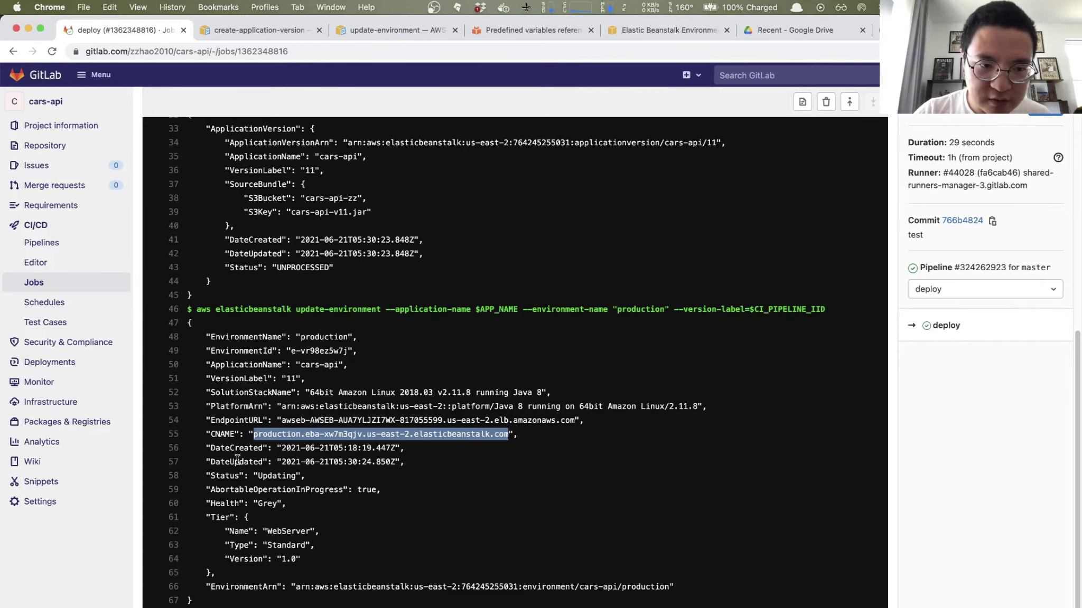
{"action": "key", "text": "super+Tab"}
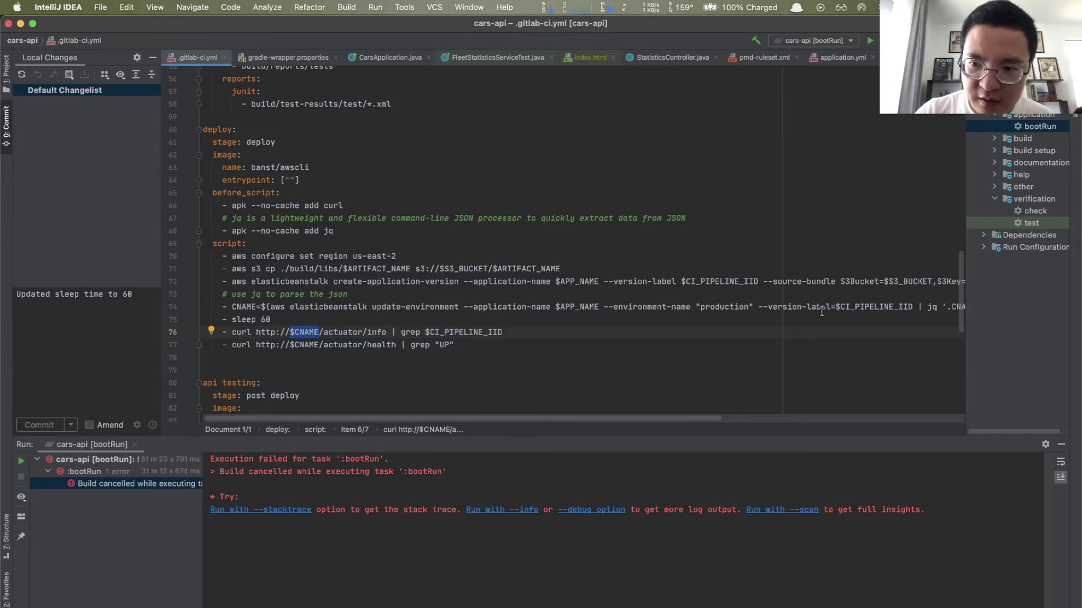
{"action": "scroll", "coordinate": [488, 304], "scroll_direction": "right", "scroll_amount": 3}
{"action": "left_click_drag", "start_coordinate": [207, 302], "coordinate": [850, 301]}
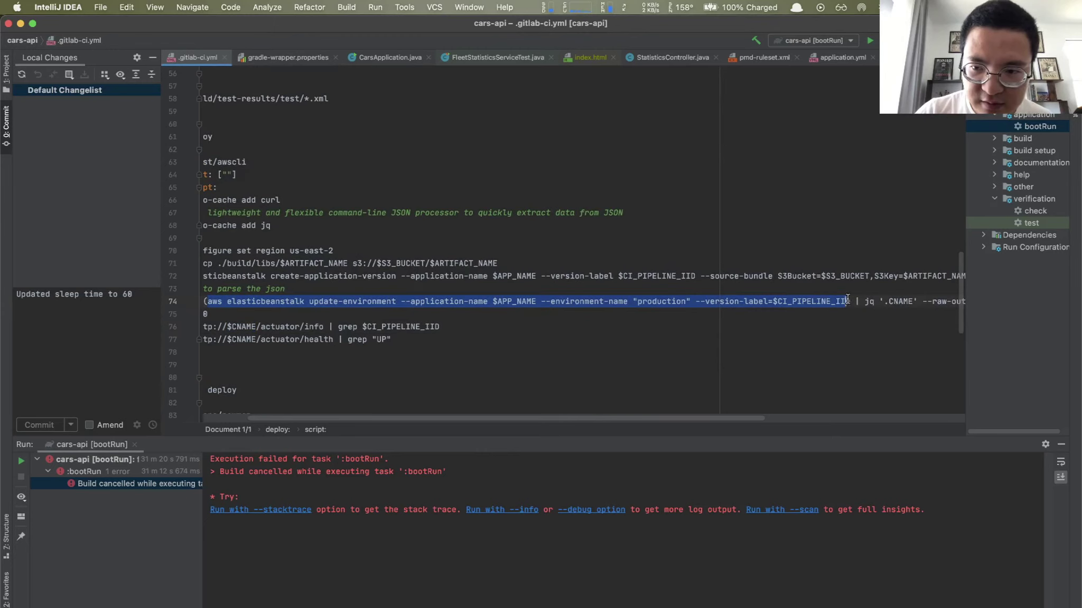
{"action": "key", "text": "super+Tab"}
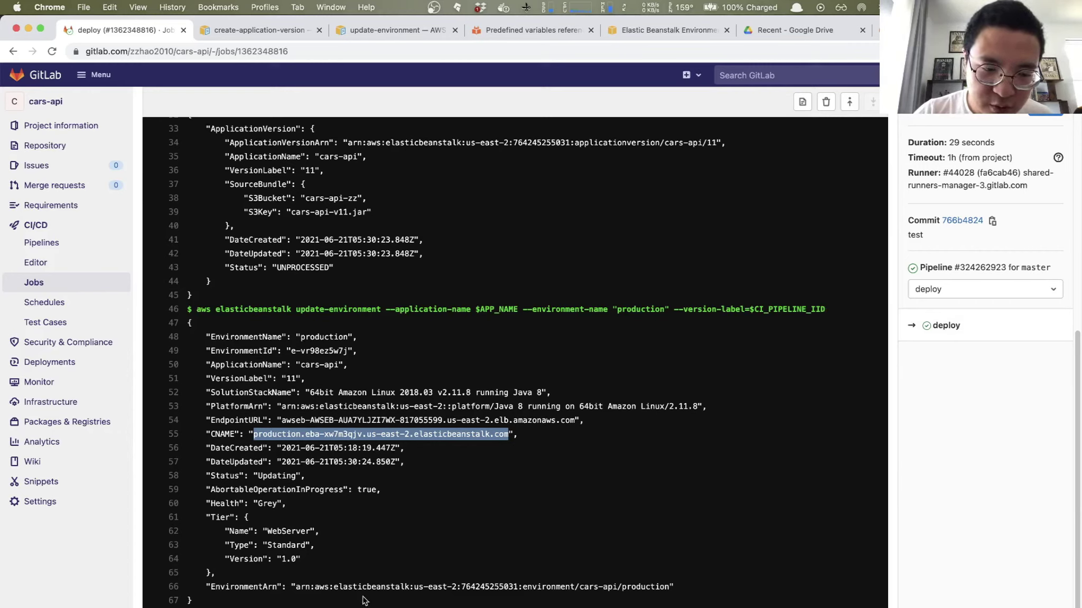
Step: Select the production CNAME URL on line 55 and compare it with line 74 of .gitlab-ci.yml
{"action": "left_click", "coordinate": [493, 475]}
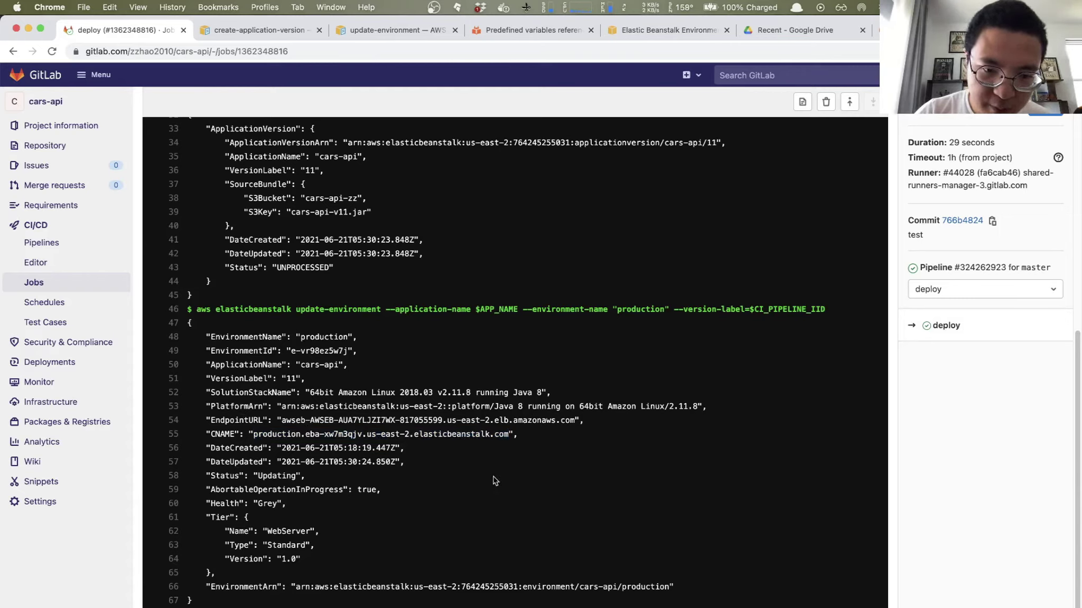
{"action": "left_click_drag", "start_coordinate": [205, 434], "coordinate": [515, 443]}
{"action": "left_click", "coordinate": [515, 444]}
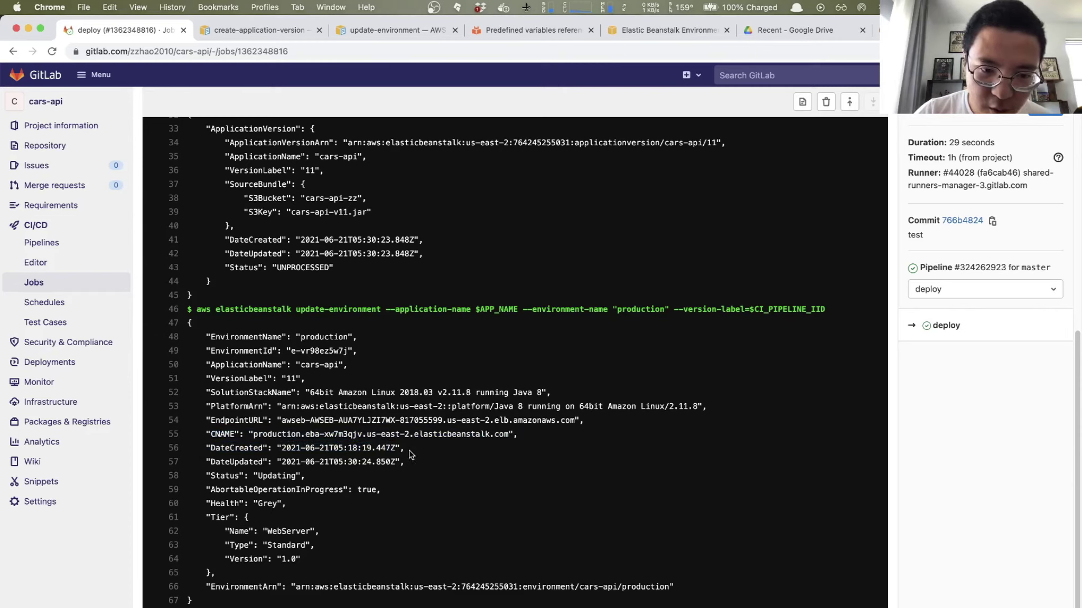
{"action": "left_click_drag", "start_coordinate": [253, 434], "coordinate": [507, 436]}
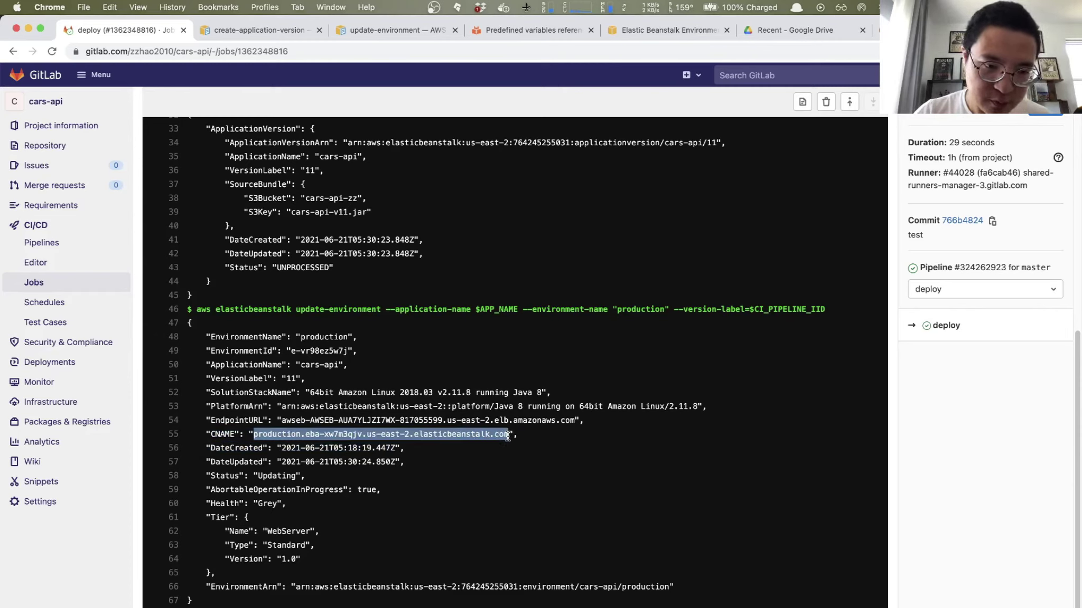
{"action": "key", "text": "super+Tab"}
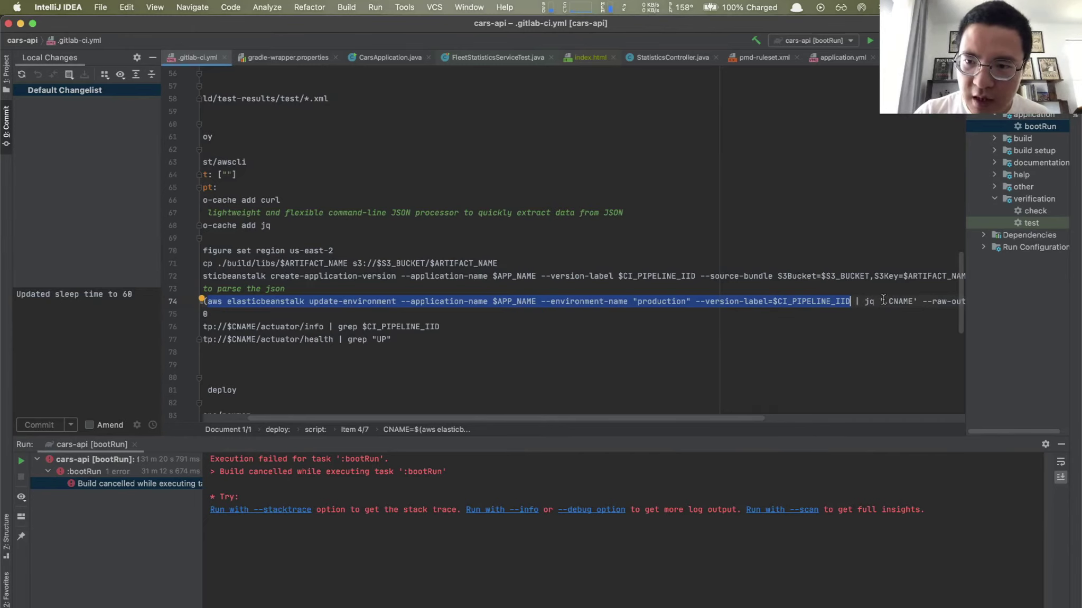
{"action": "scroll", "coordinate": [834, 332], "scroll_direction": "right", "scroll_amount": 2}
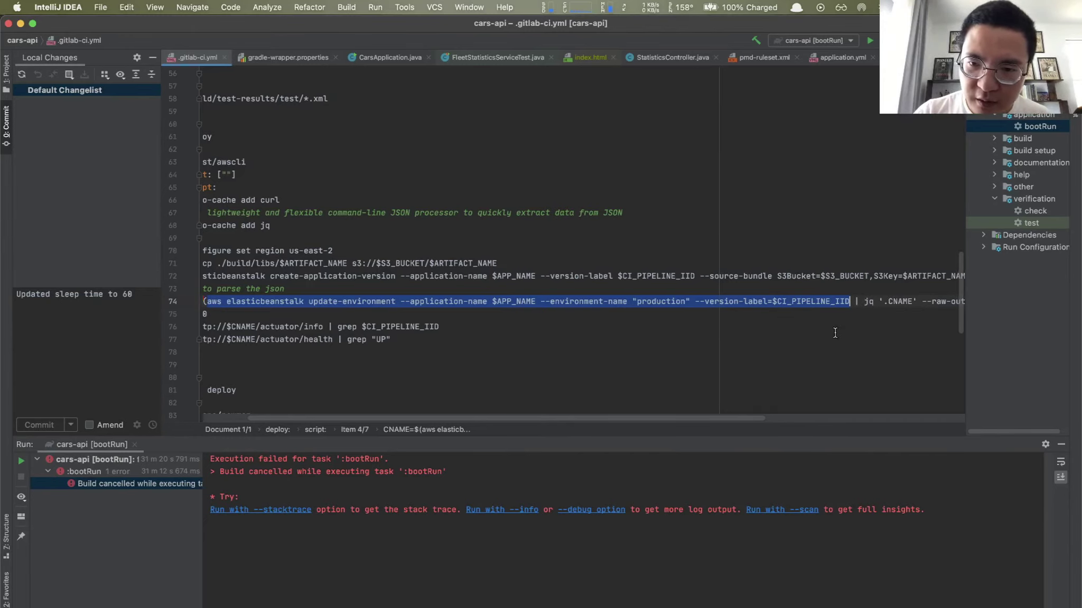
{"action": "scroll", "coordinate": [835, 333], "scroll_direction": "right", "scroll_amount": 10}
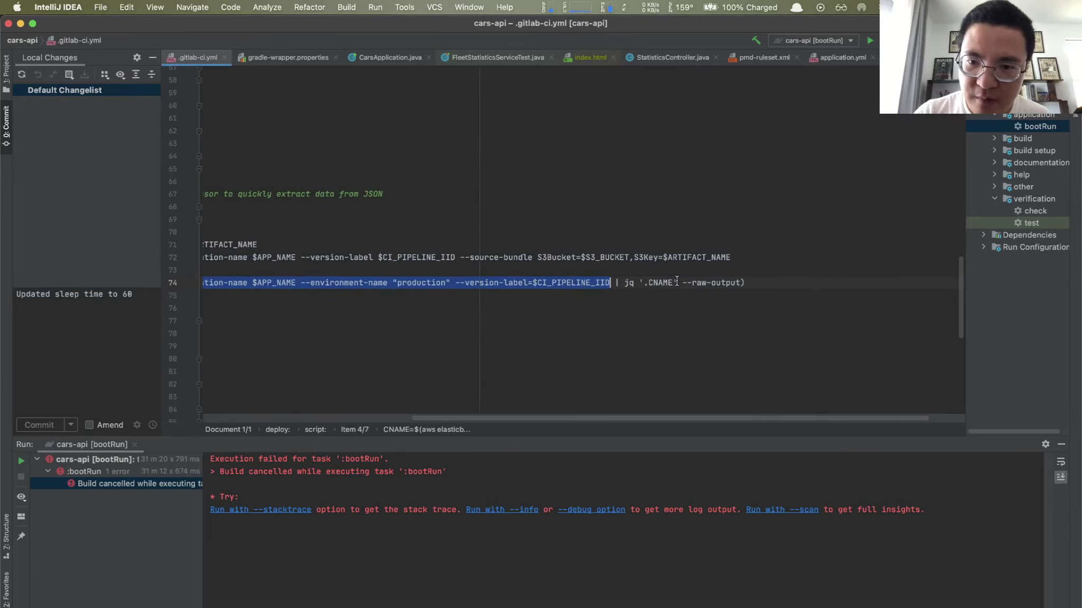
{"action": "scroll", "coordinate": [654, 293], "scroll_direction": "left", "scroll_amount": 12}
Step: Reselect the CNAME host in the log, recheck it against the editor, then open the Pipelines list
{"action": "key", "text": "super+Tab"}
{"action": "key", "text": "super+Tab"}
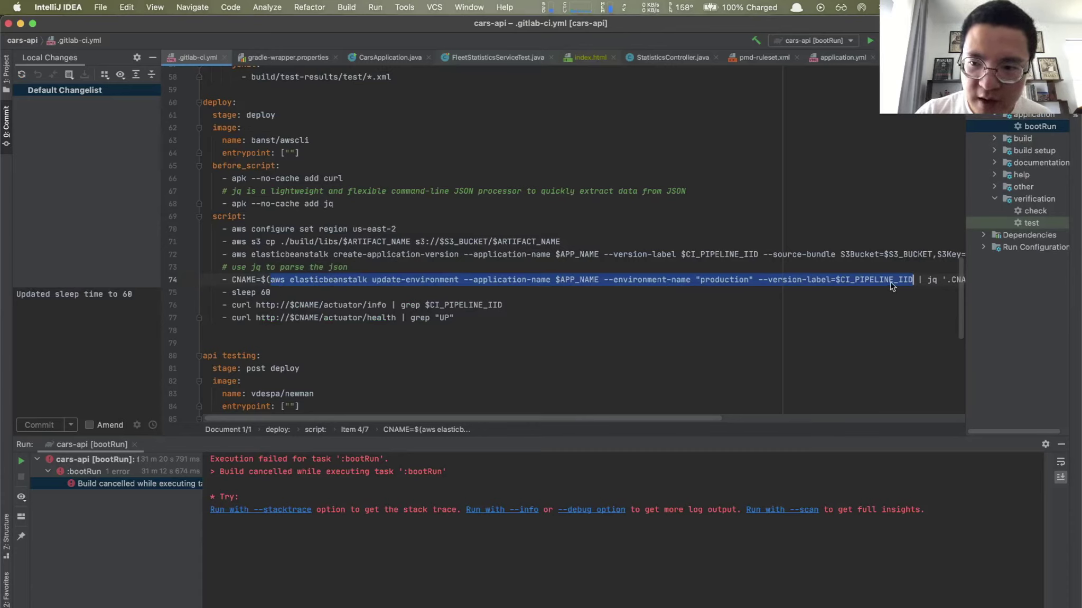
{"action": "scroll", "coordinate": [907, 279], "scroll_direction": "right", "scroll_amount": 10}
{"action": "scroll", "coordinate": [793, 278], "scroll_direction": "left", "scroll_amount": 10}
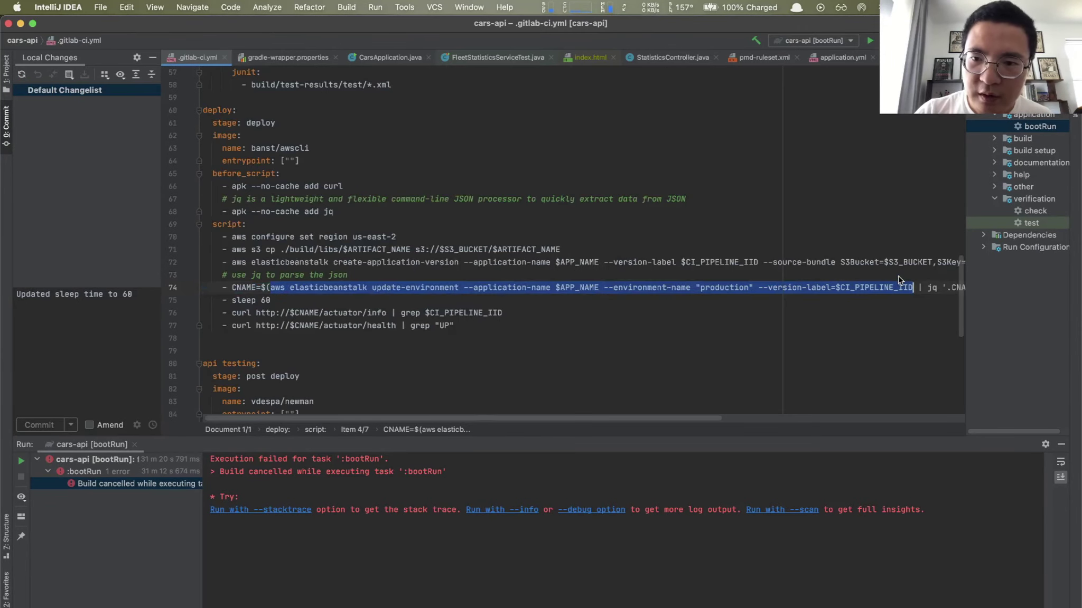
{"action": "key", "text": "super+Tab"}
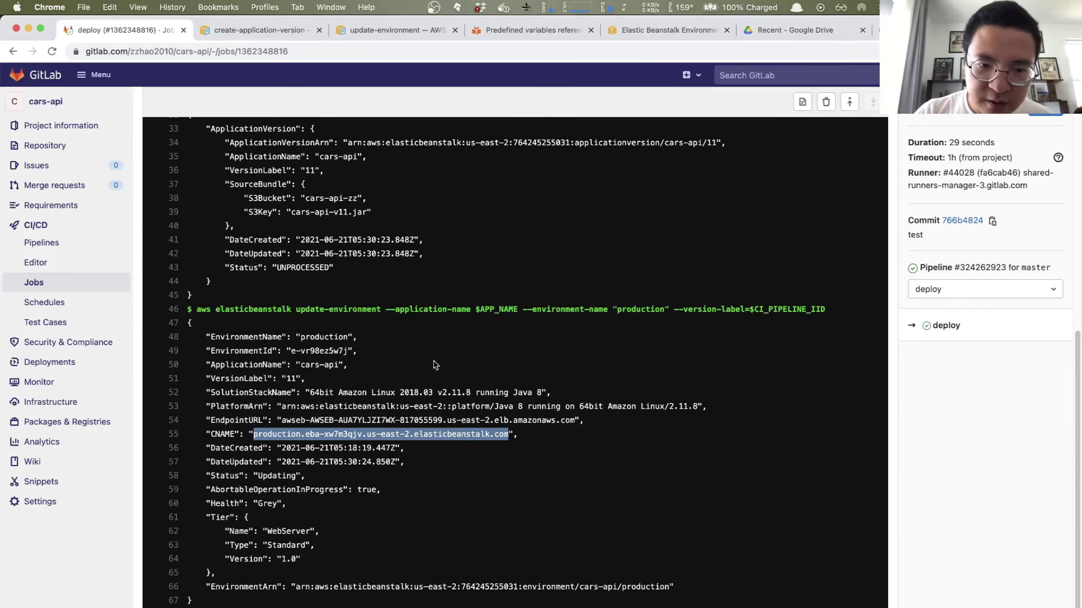
{"action": "left_click", "coordinate": [271, 432]}
{"action": "left_click_drag", "start_coordinate": [255, 433], "coordinate": [509, 430]}
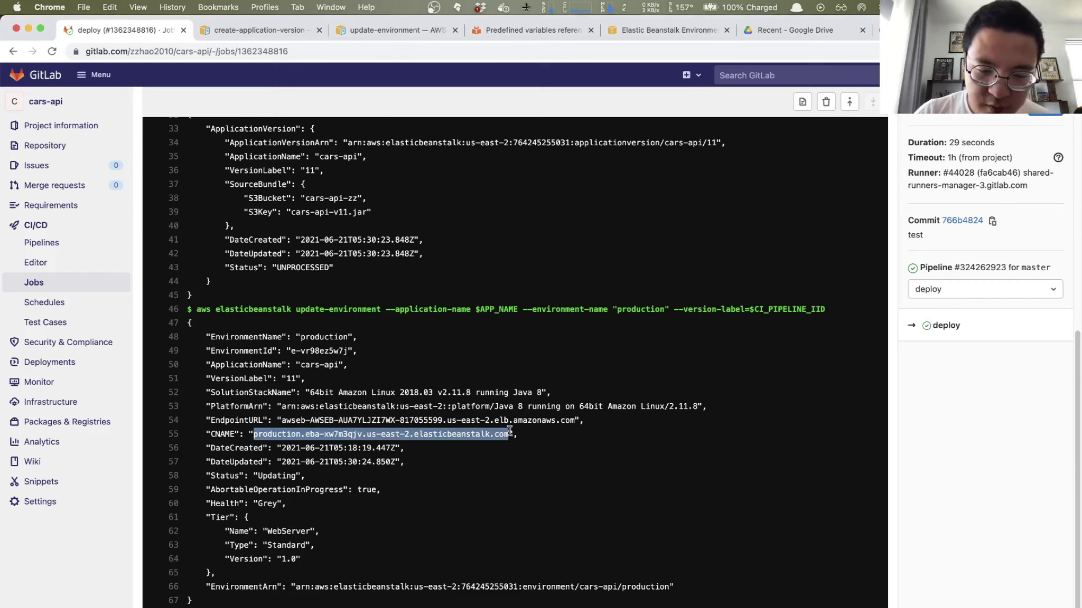
{"action": "key", "text": "super+Tab"}
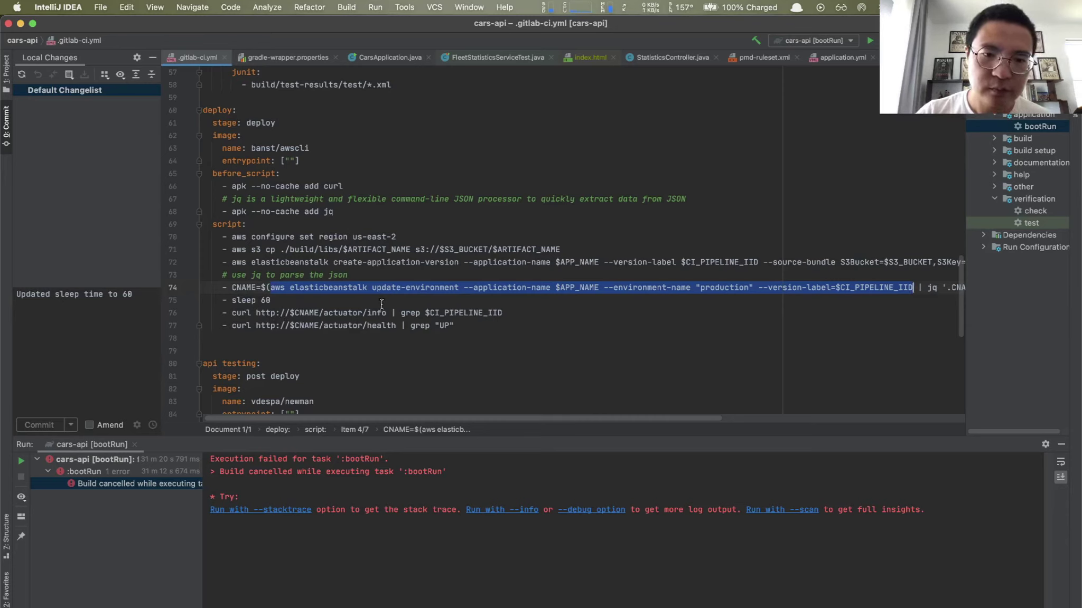
{"action": "key", "text": "super+Tab"}
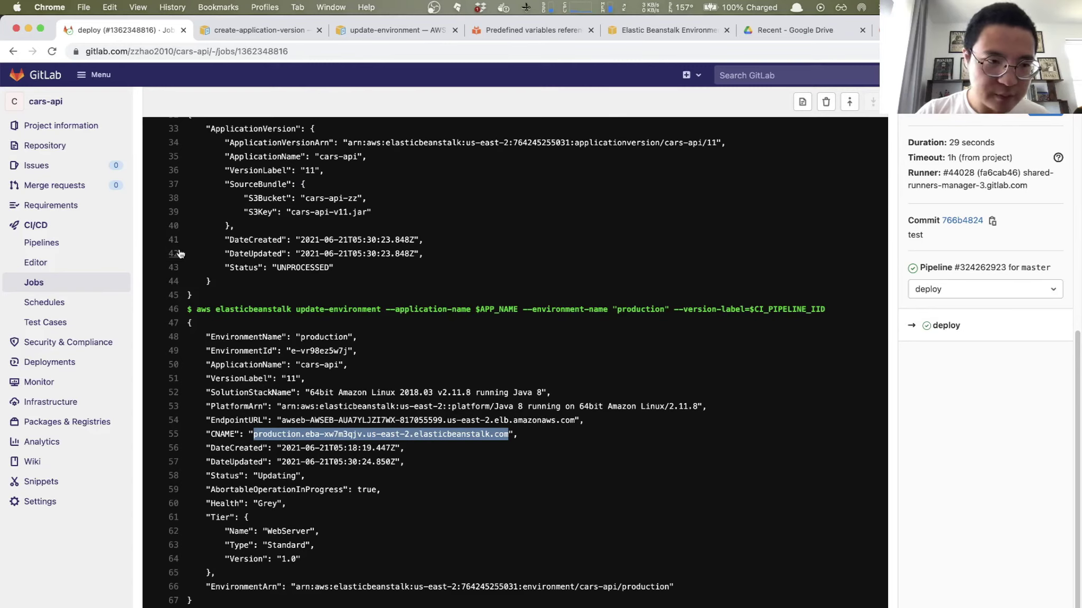
{"action": "key", "text": "super+Tab"}
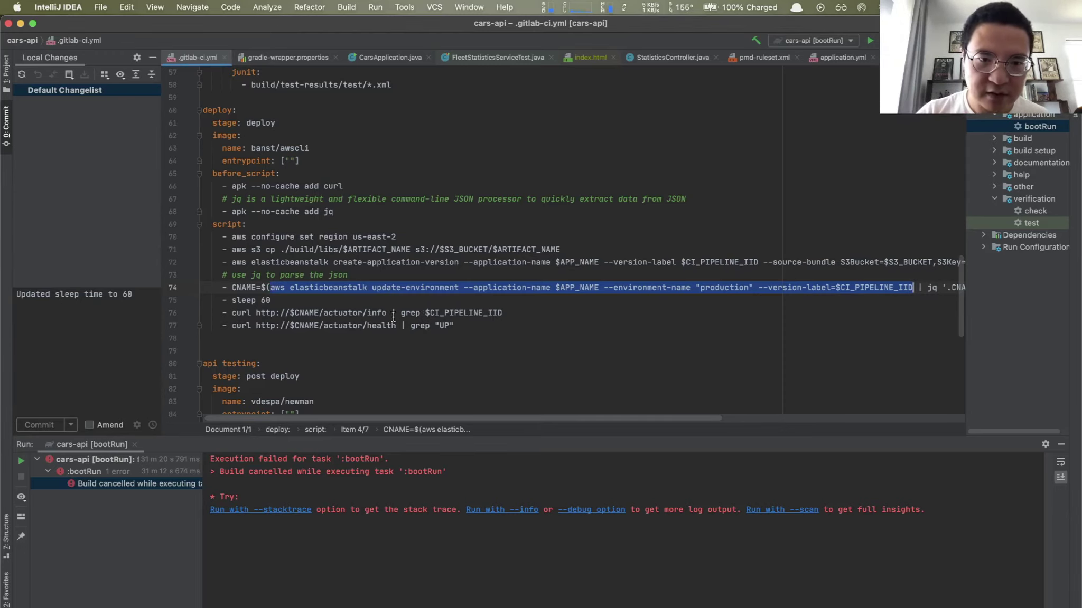
{"action": "key", "text": "super+Tab"}
{"action": "left_click", "coordinate": [42, 242]}
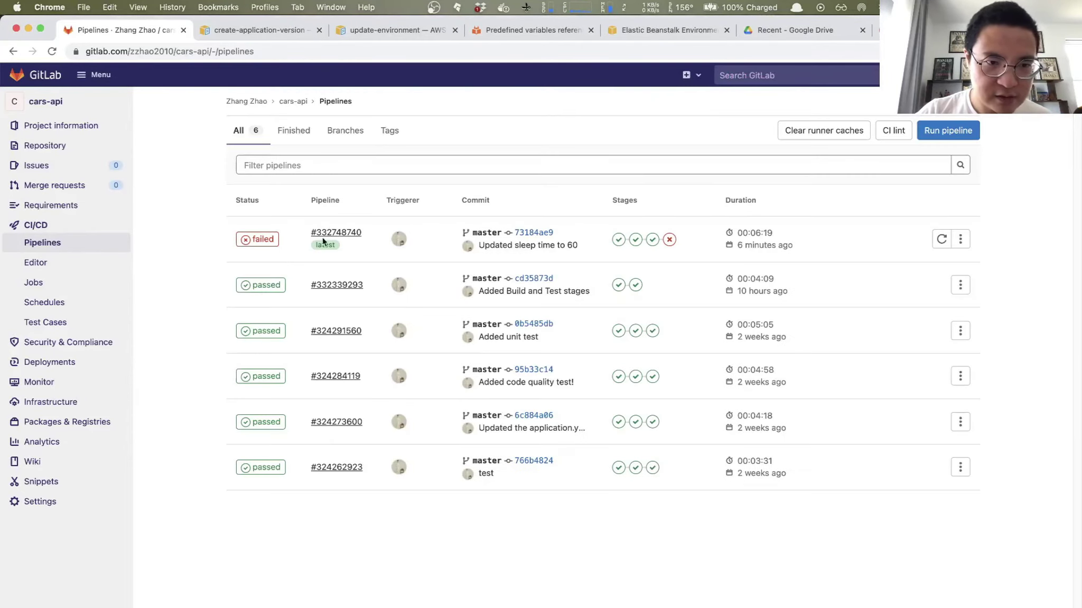
Step: Check the version line in pipeline #332748740's deploy job log against .gitlab-ci.yml's sleep 60 deploy job
{"action": "left_click", "coordinate": [339, 233]}
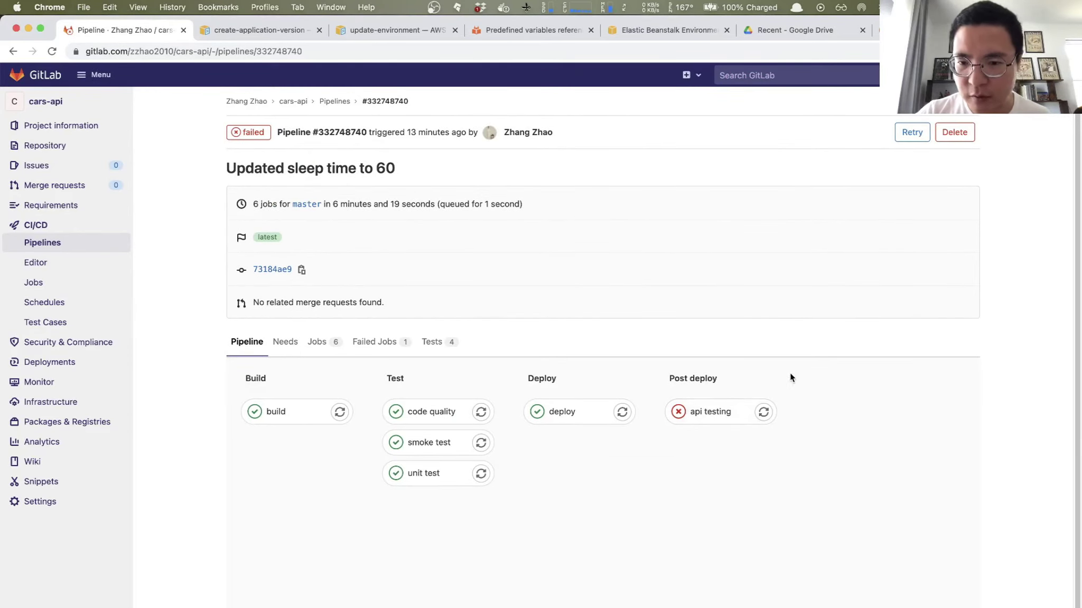
{"action": "left_click", "coordinate": [560, 412]}
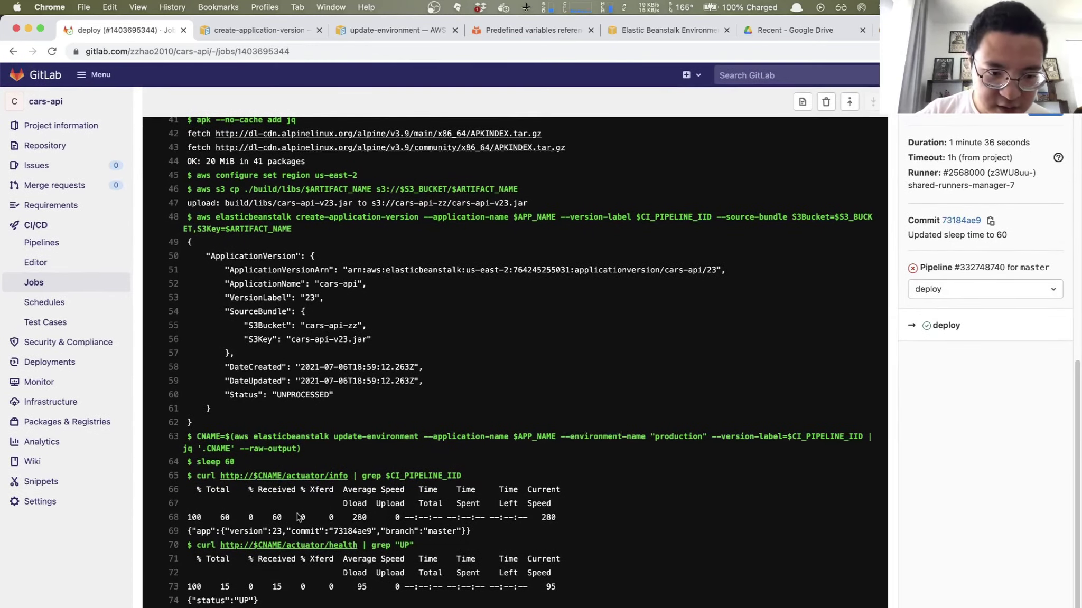
{"action": "left_click_drag", "start_coordinate": [227, 532], "coordinate": [469, 530]}
{"action": "key", "text": "super+Tab"}
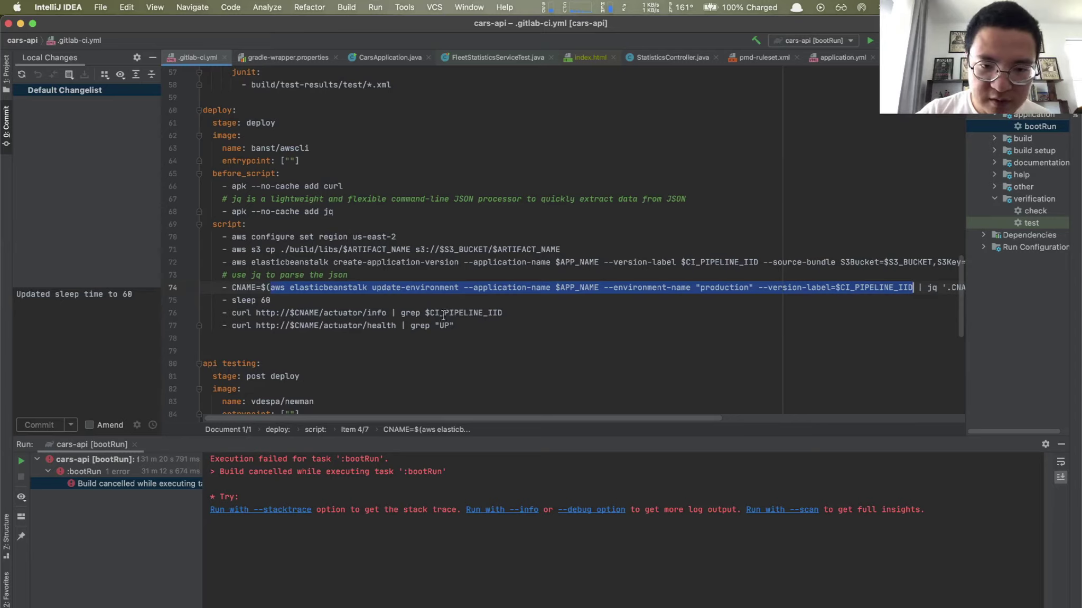
{"action": "key", "text": "super+Tab"}
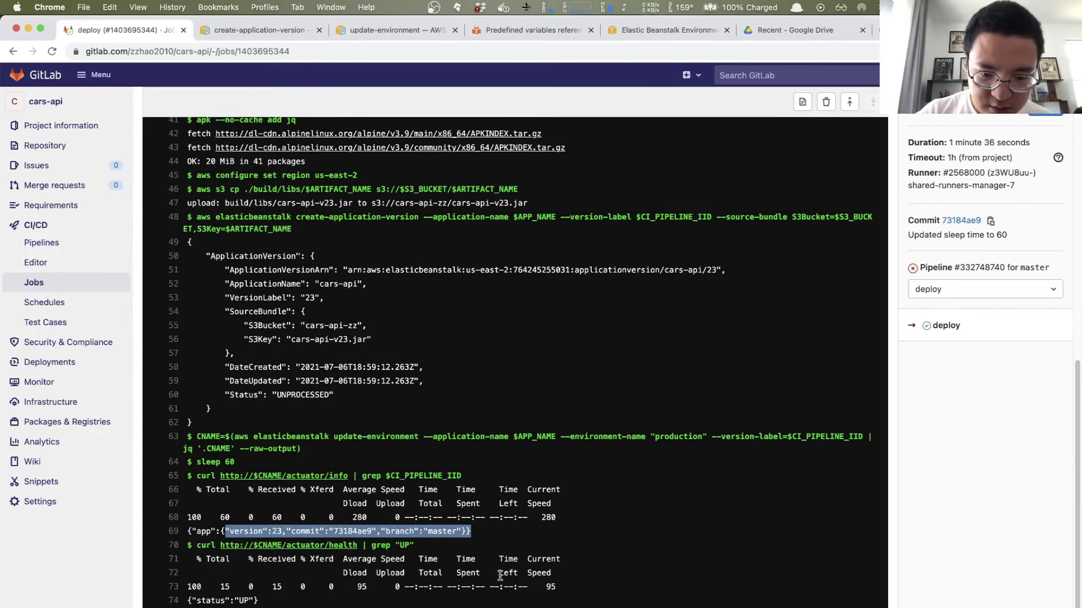
{"action": "key", "text": "super+Tab"}
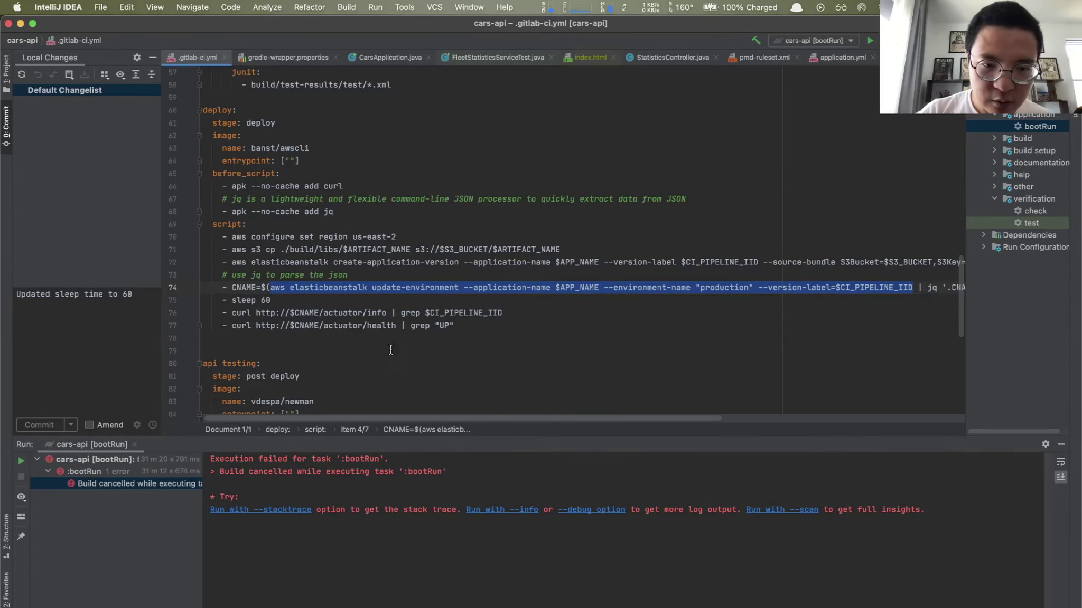
{"action": "key", "text": "super+Tab"}
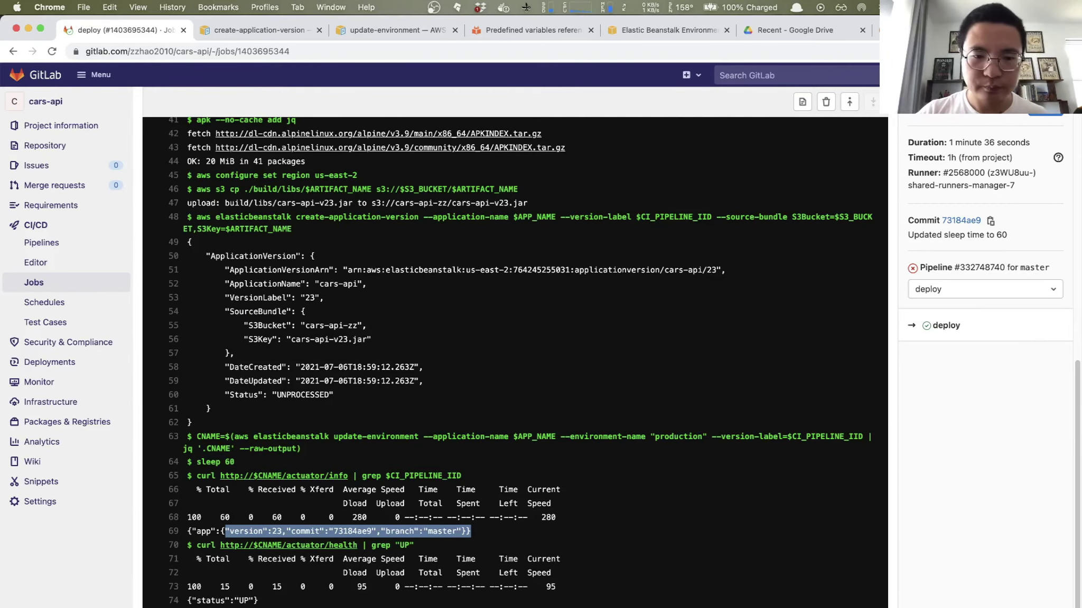
{"action": "key", "text": "super+Tab"}
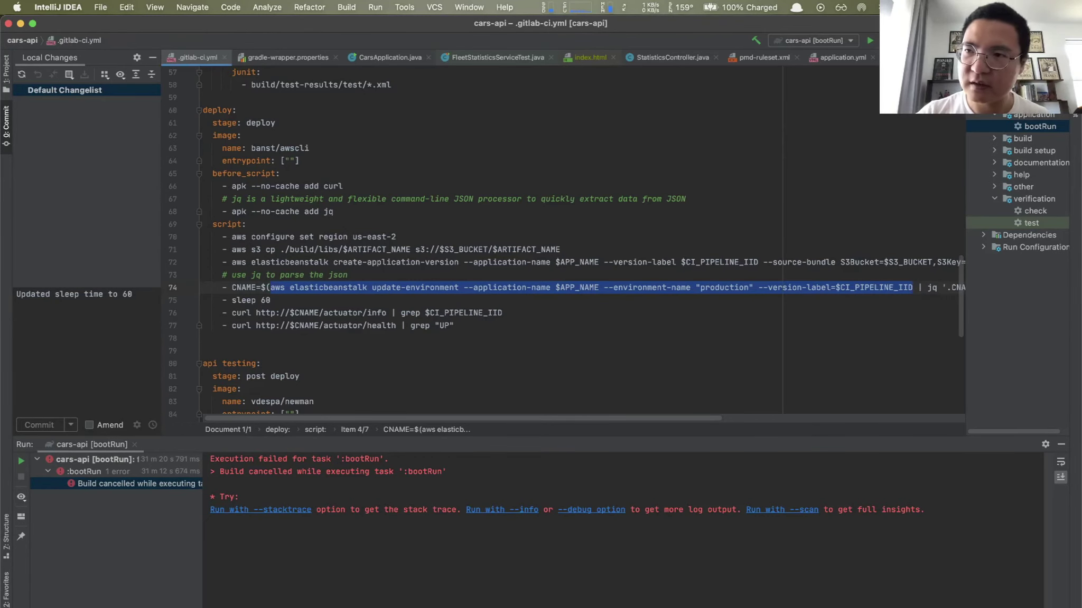
Step: Select the api testing job's stage and image lines (80–85), then open Alfred
{"action": "scroll", "coordinate": [563, 243], "scroll_direction": "down", "scroll_amount": 5}
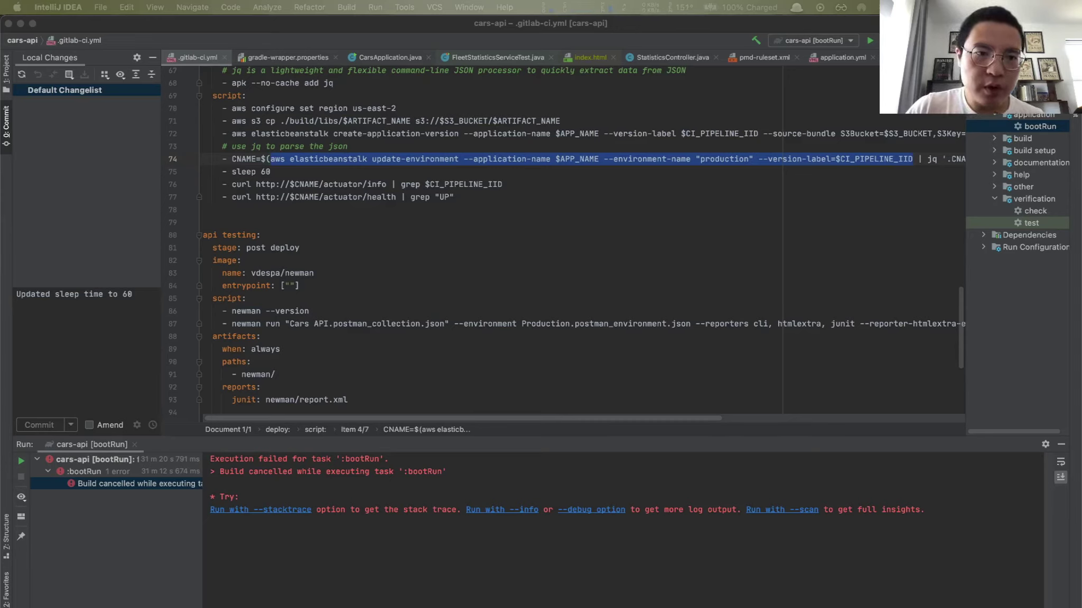
{"action": "left_click", "coordinate": [247, 248]}
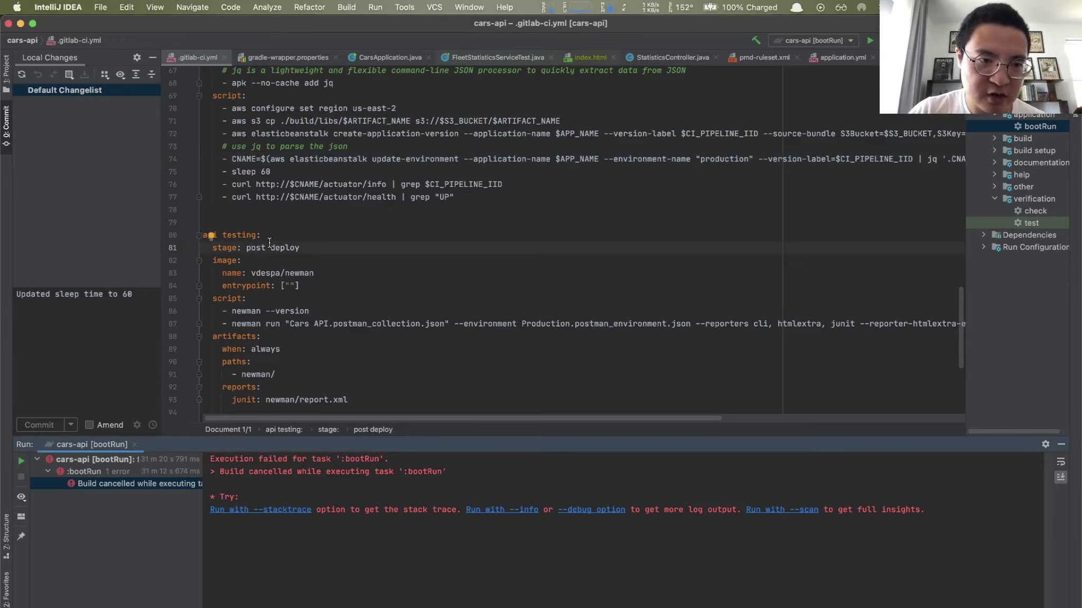
{"action": "left_click_drag", "start_coordinate": [233, 236], "coordinate": [247, 299]}
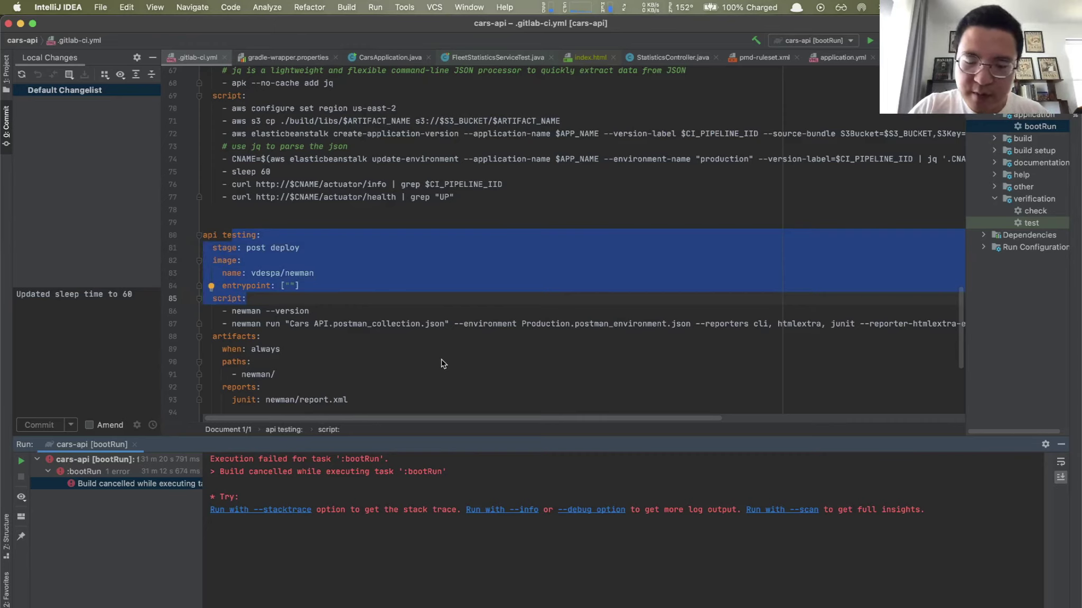
{"action": "key", "text": "alt+space"}
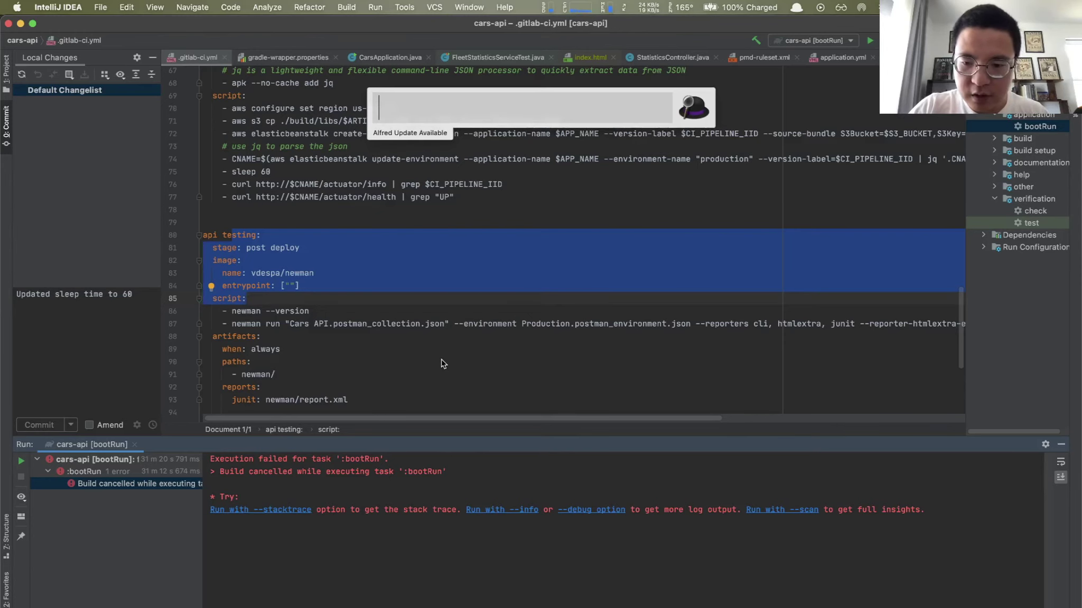
Step: Launch Postman through Alfred and show its Environments list (Globals, Localhost, Production)
{"action": "type", "text": "postman"}
{"action": "key", "text": "Return"}
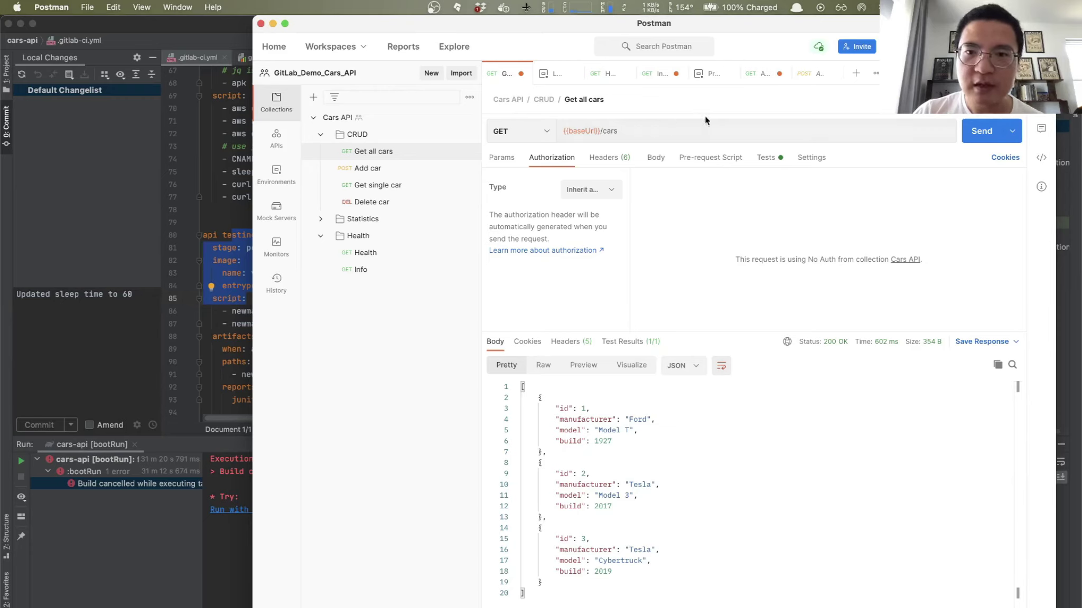
{"action": "left_click", "coordinate": [274, 177]}
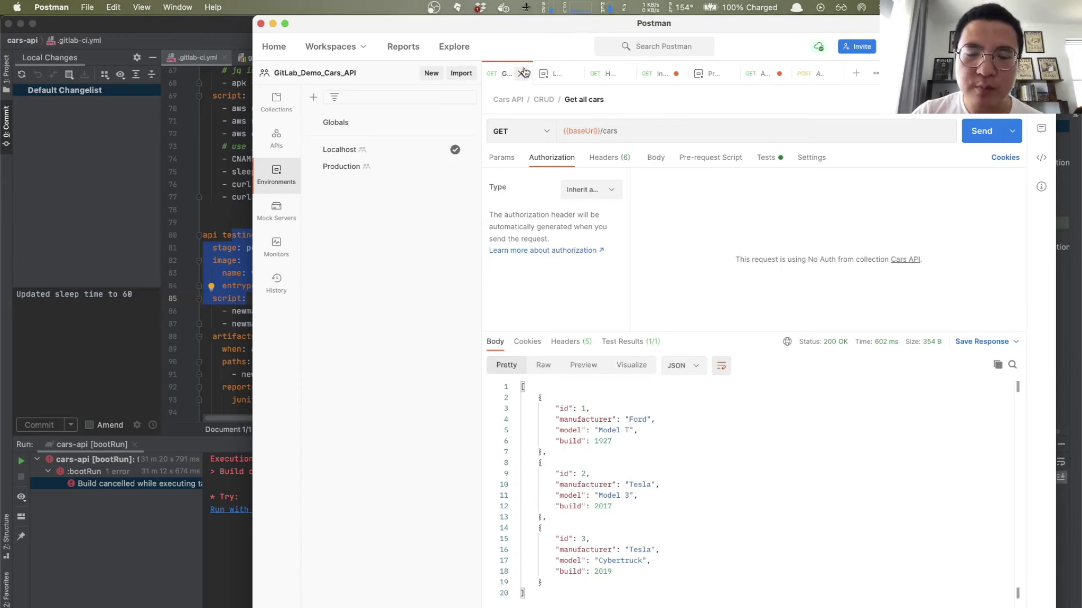
Step: Review the Localhost environment's baseUrl and the Get all cars request
{"action": "left_click", "coordinate": [280, 113]}
{"action": "left_click", "coordinate": [274, 186]}
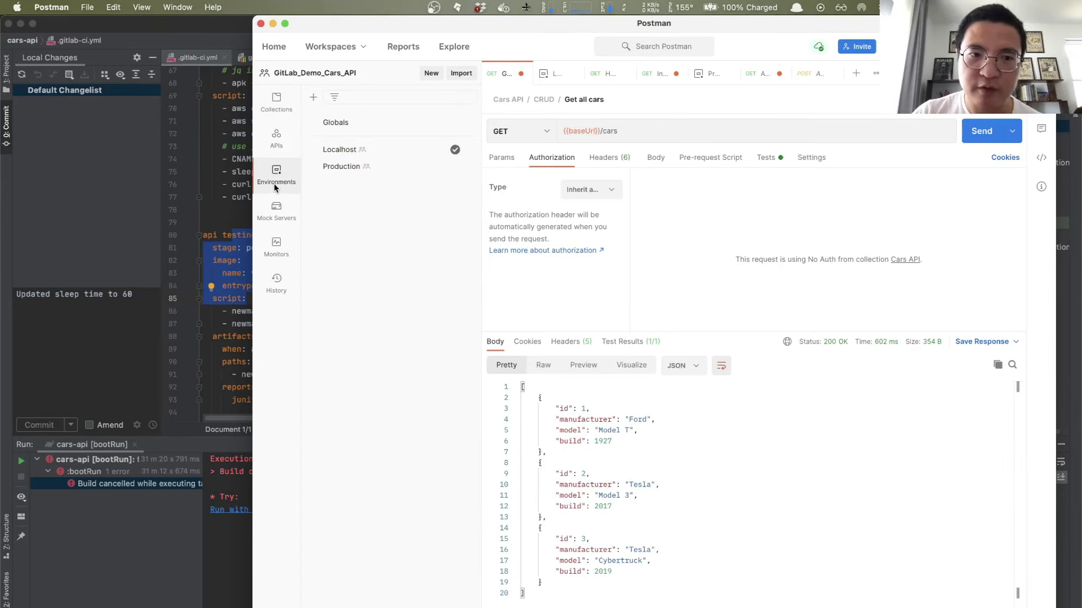
{"action": "left_click", "coordinate": [333, 151]}
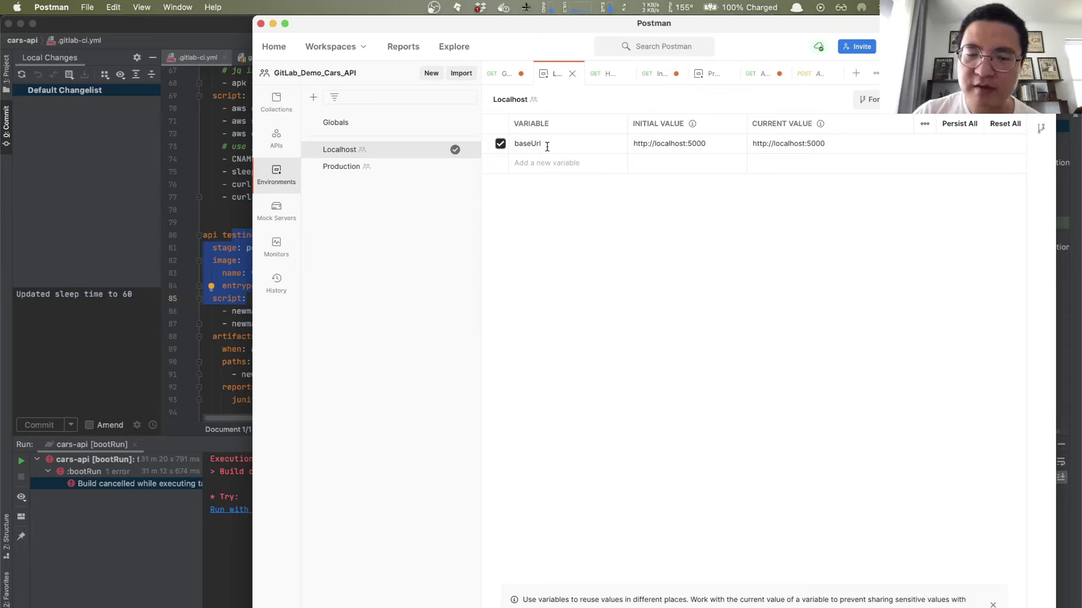
{"action": "left_click", "coordinate": [276, 107]}
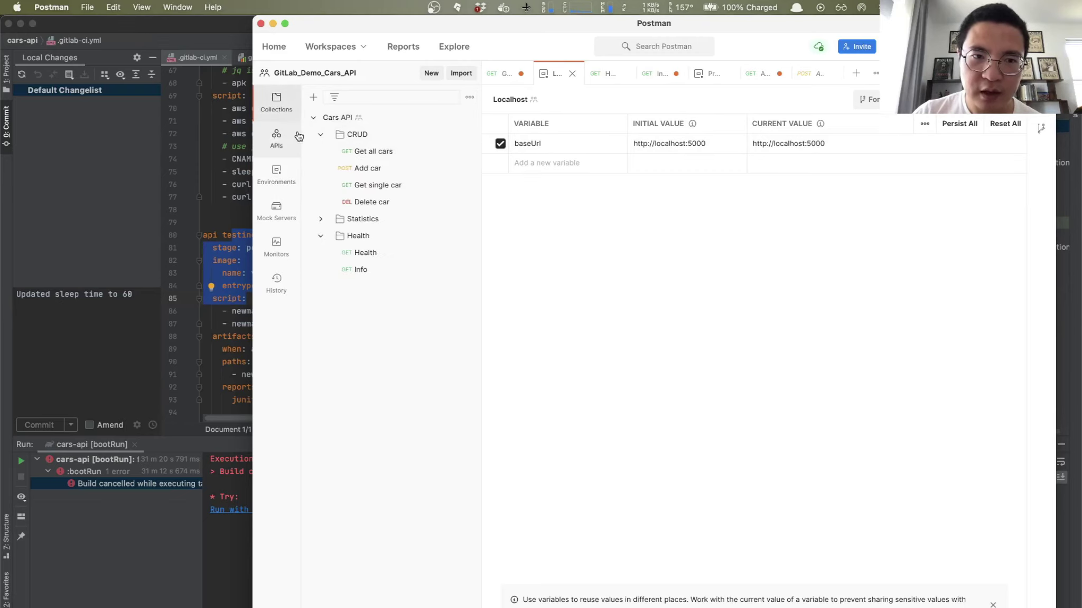
{"action": "left_click", "coordinate": [391, 152]}
{"action": "mouse_move", "coordinate": [566, 132]}
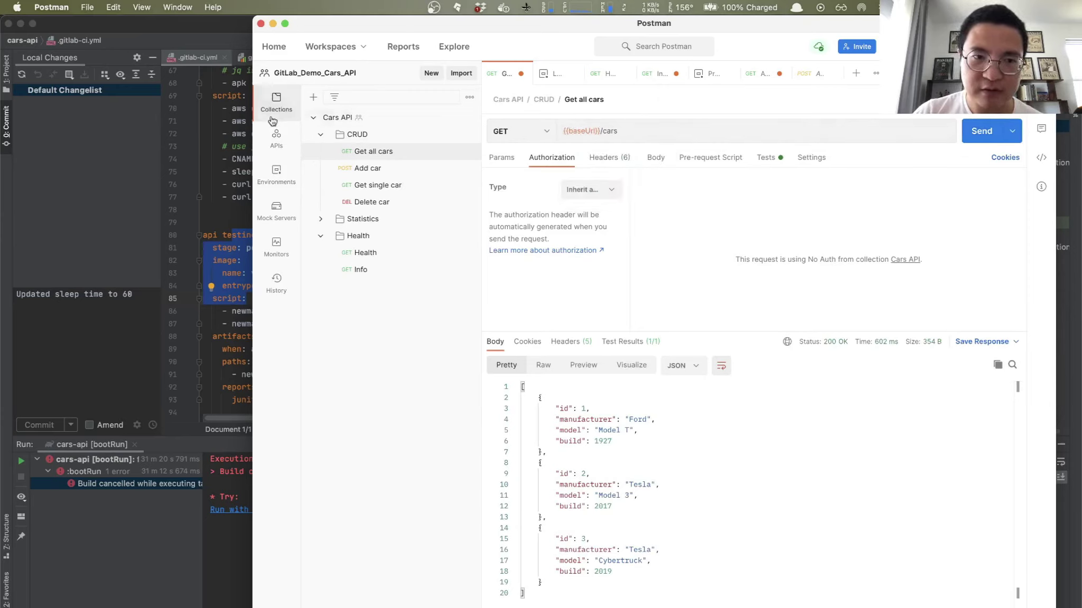
Step: Review the Production environment's Beanstalk baseUrl, then return to .gitlab-ci.yml in IntelliJ
{"action": "left_click", "coordinate": [277, 186]}
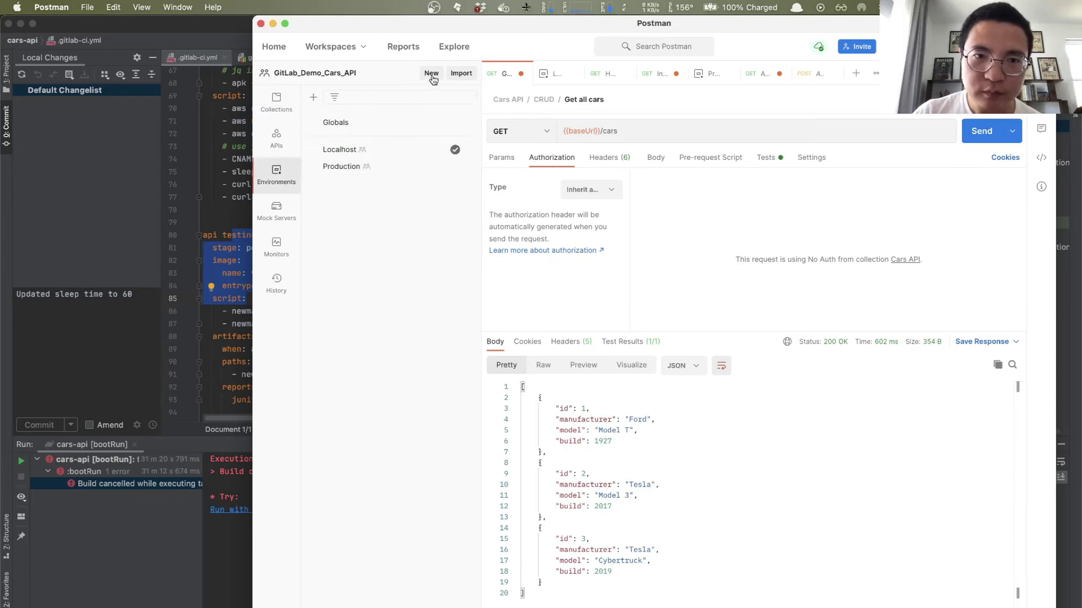
{"action": "left_click", "coordinate": [341, 167]}
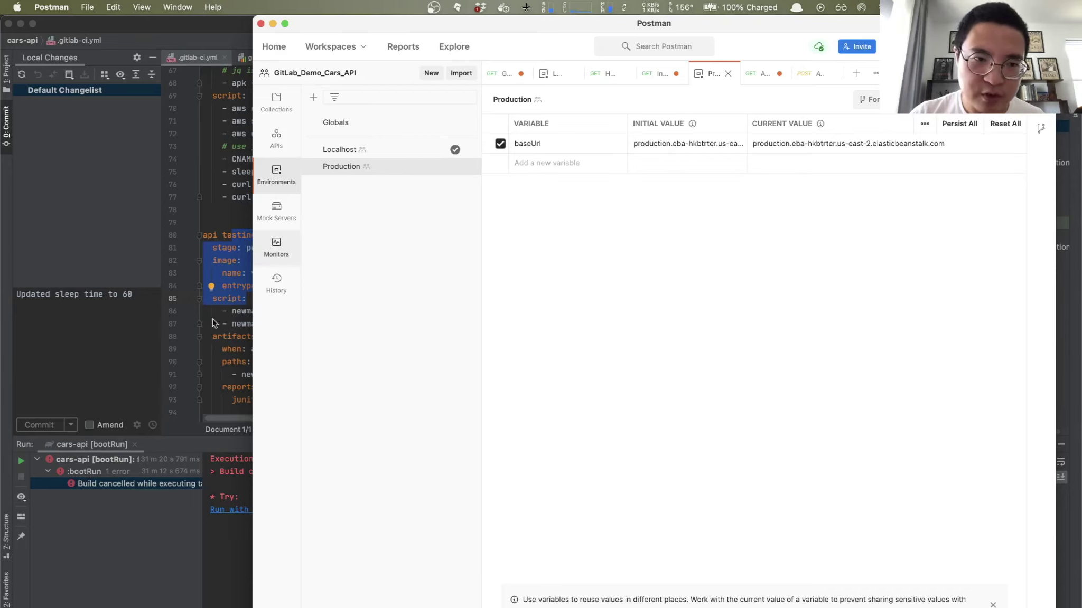
{"action": "left_click", "coordinate": [230, 208]}
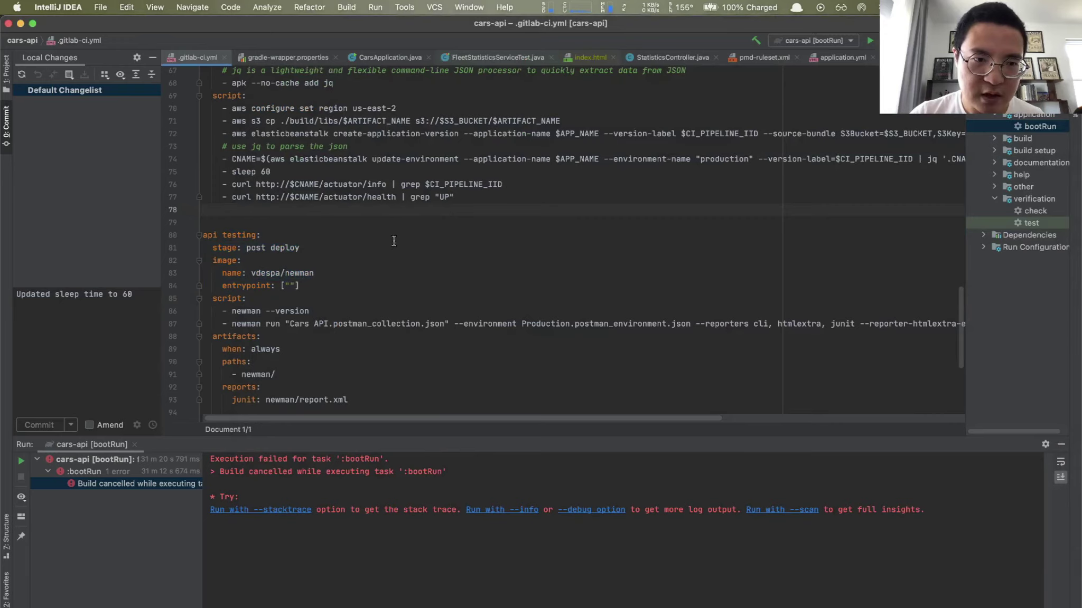
{"action": "scroll", "coordinate": [395, 238], "scroll_direction": "up", "scroll_amount": 3}
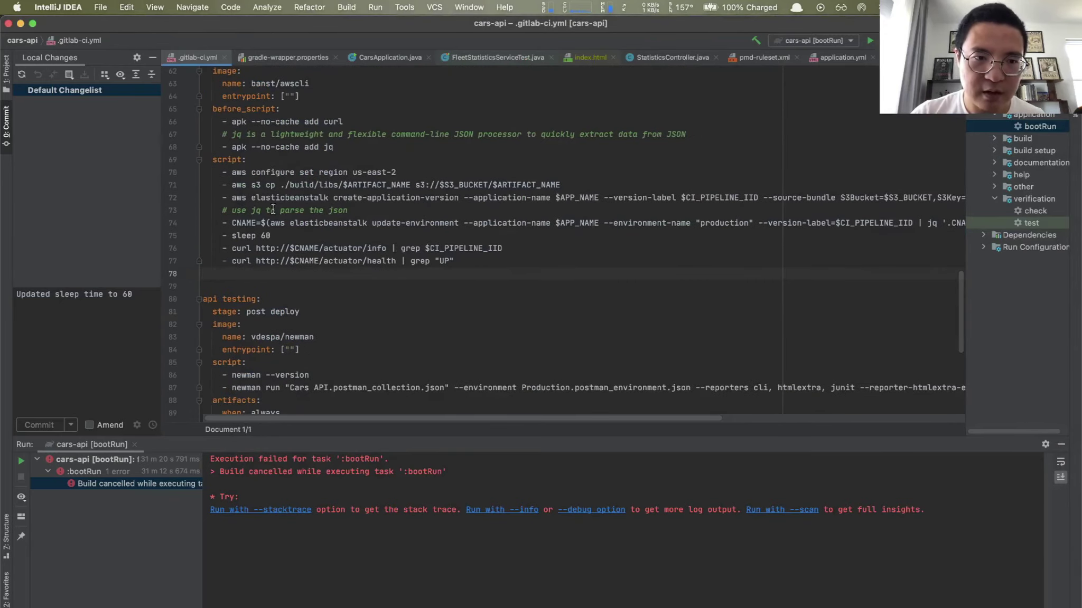
{"action": "key", "text": "super+Tab"}
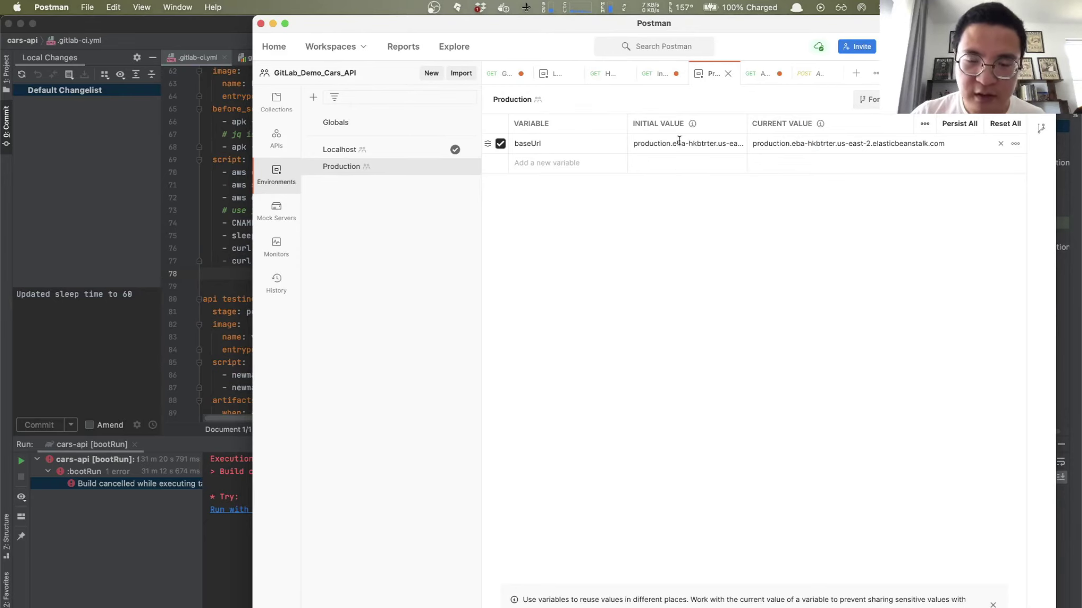
{"action": "left_click", "coordinate": [229, 261]}
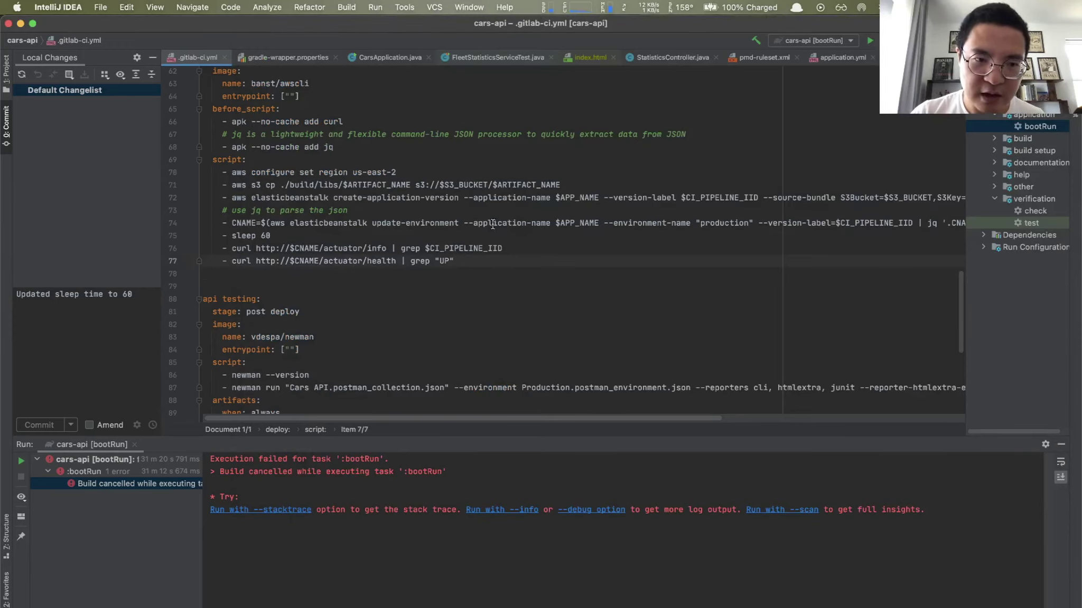
{"action": "key", "text": "super+Tab"}
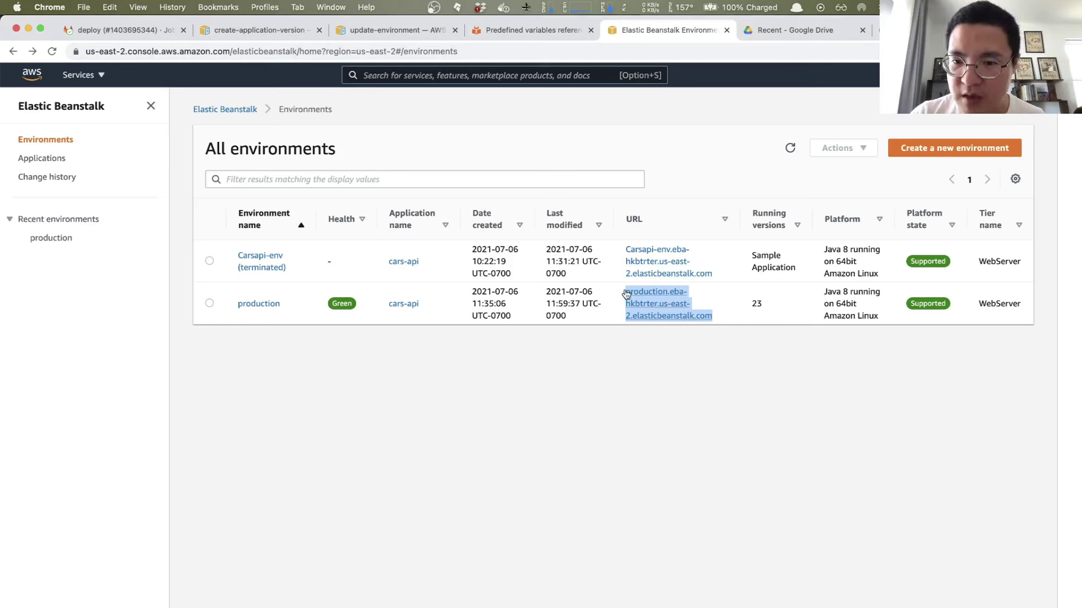
{"action": "key", "text": "super+Tab"}
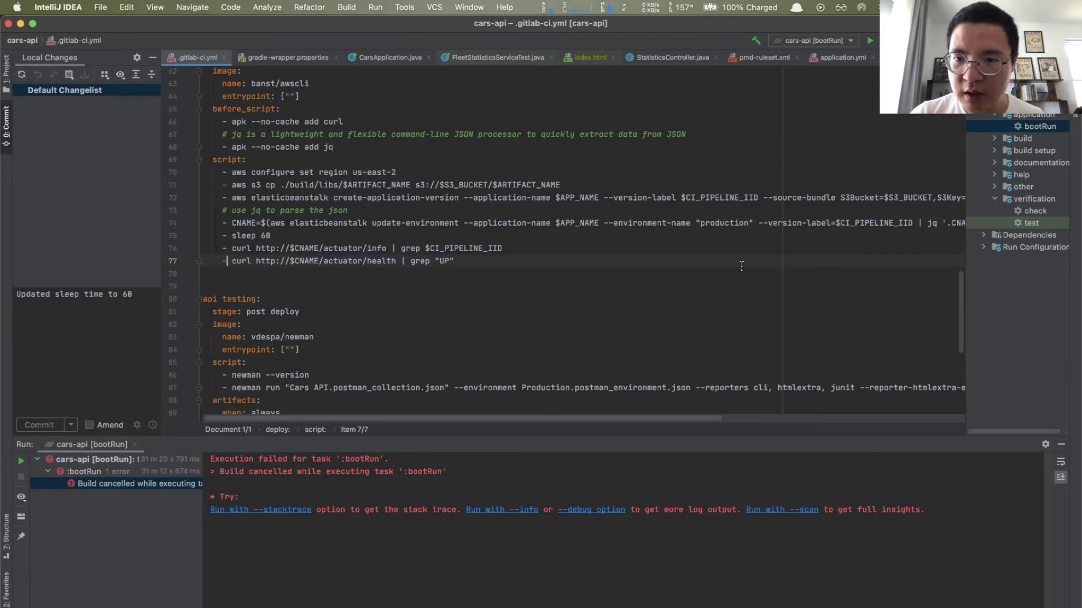
{"action": "key", "text": "super+Tab"}
{"action": "key", "text": "super+space"}
{"action": "type", "text": "po"}
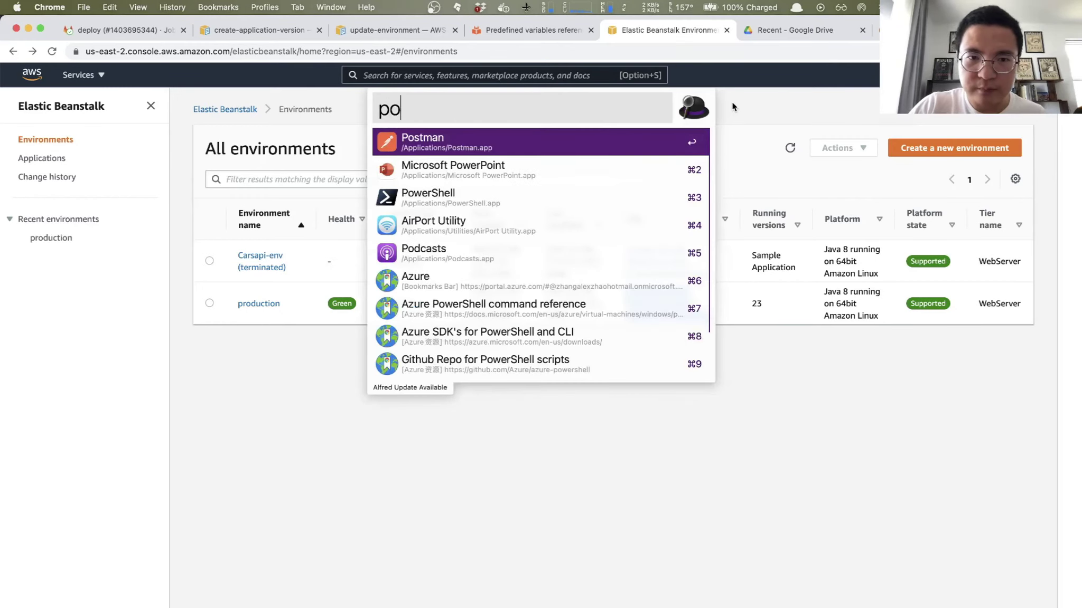
{"action": "key", "text": "Return"}
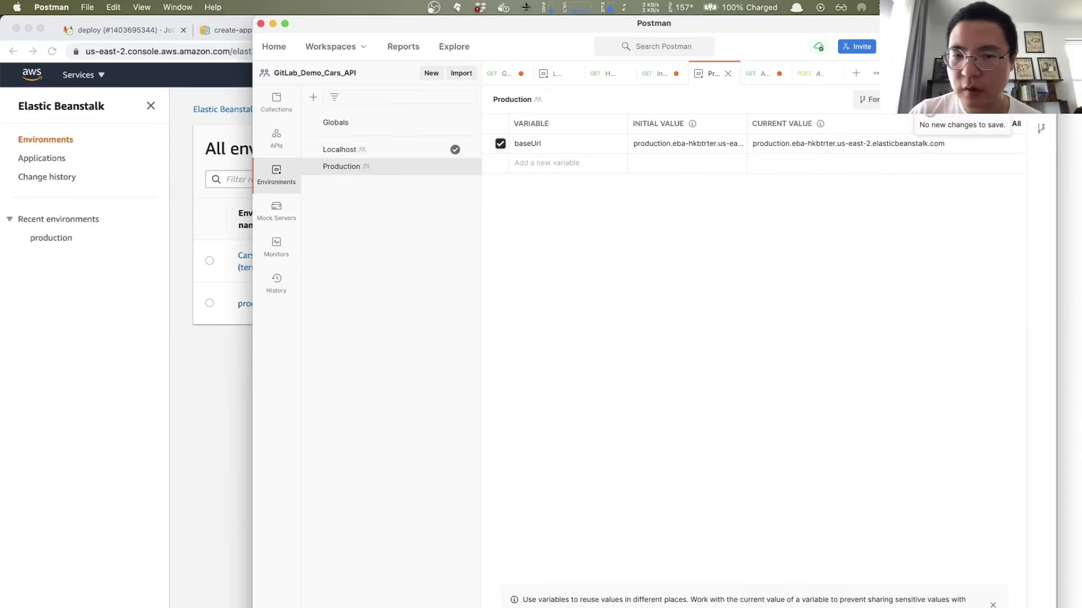
Step: Send Get all cars to production and select the three-car response
{"action": "left_click", "coordinate": [276, 108]}
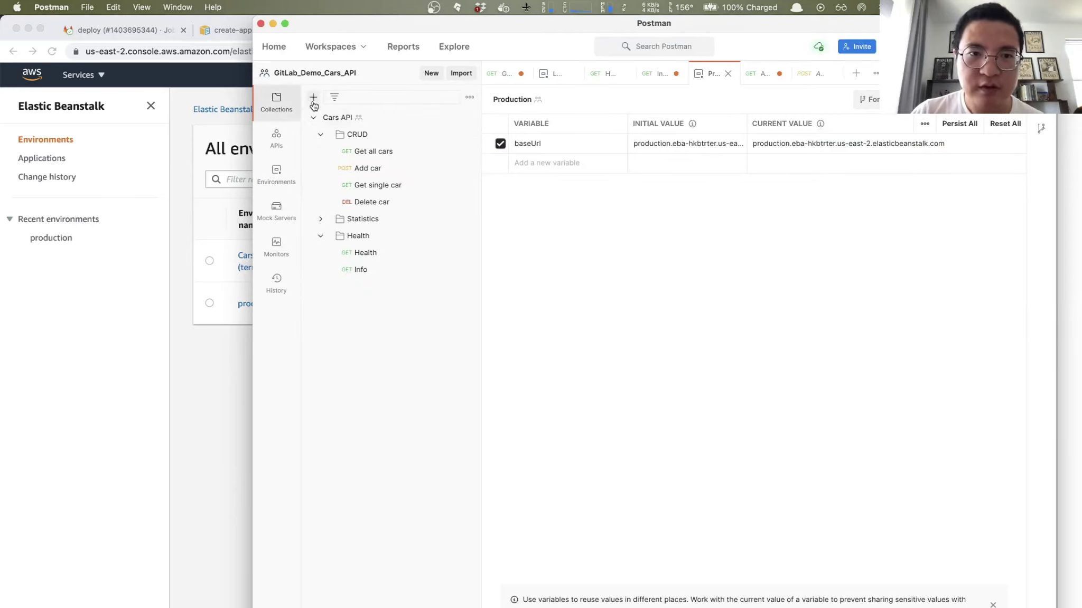
{"action": "left_click", "coordinate": [375, 153]}
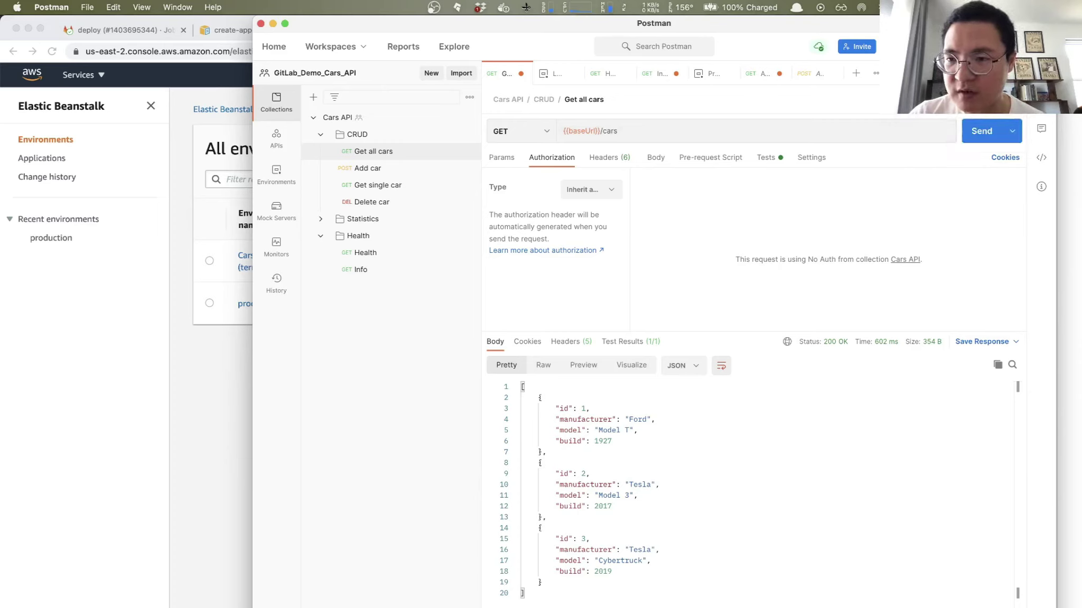
{"action": "left_click", "coordinate": [982, 132]}
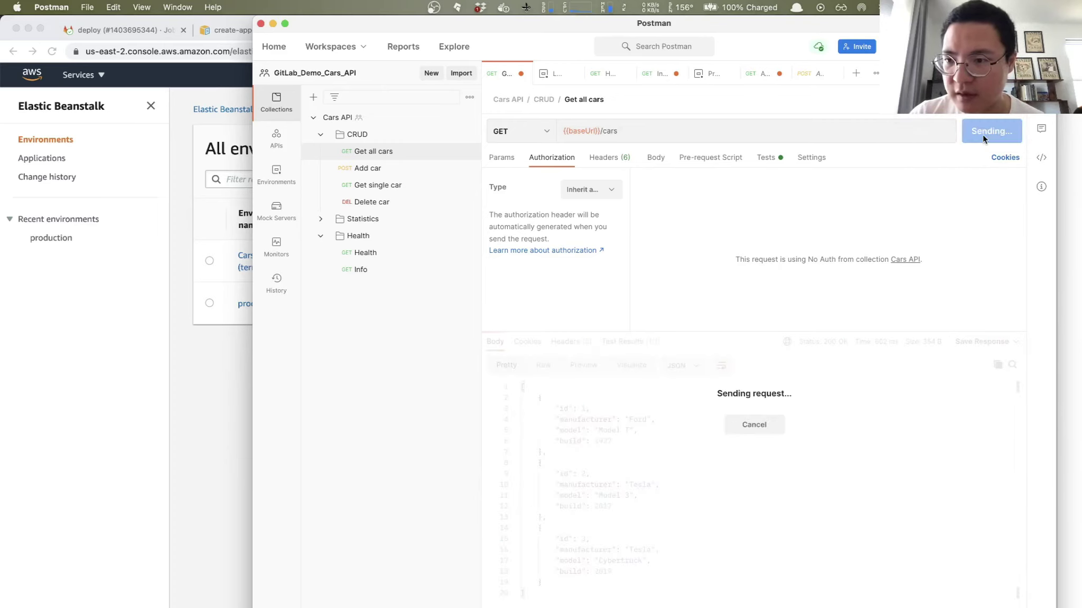
{"action": "left_click_drag", "start_coordinate": [531, 593], "coordinate": [519, 388]}
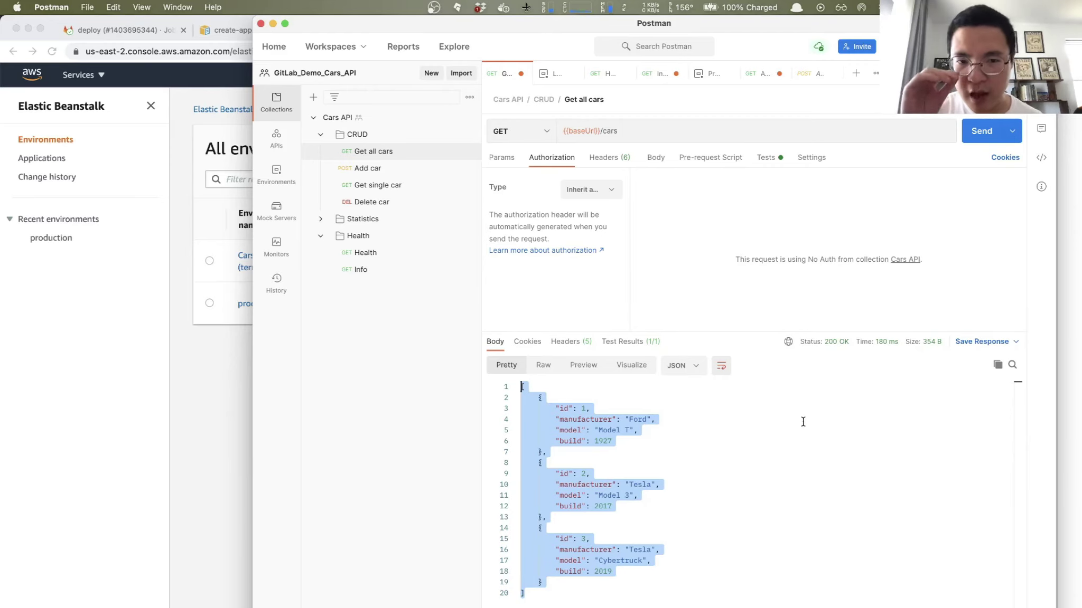
Step: Send Add car (creating car 4, Dacia Logan), Health (UP), and Info, which fails with ECONNREFUSED
{"action": "left_click", "coordinate": [367, 168]}
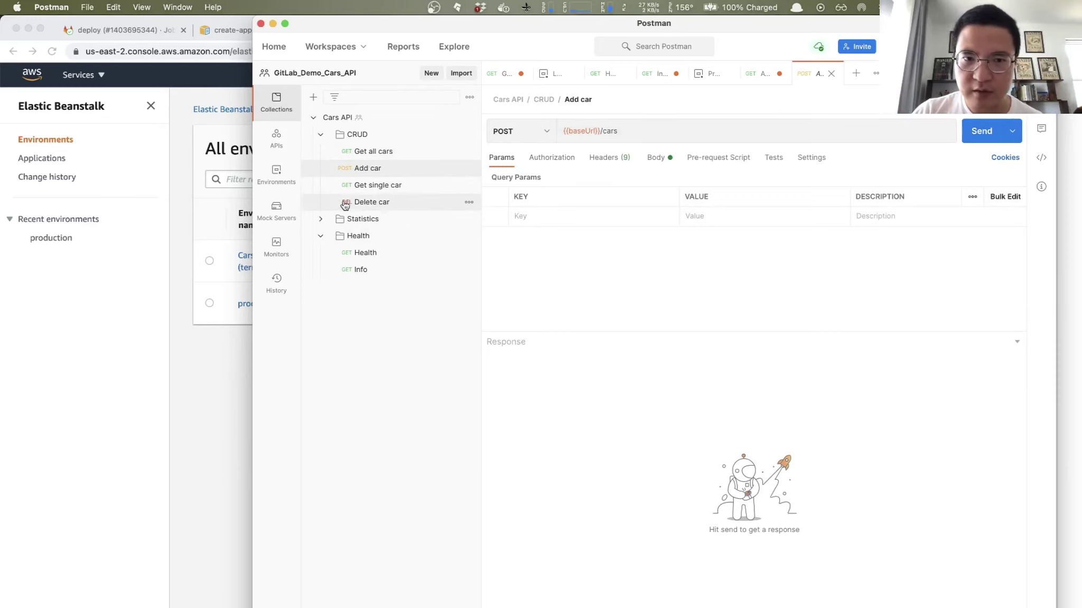
{"action": "left_click", "coordinate": [978, 135]}
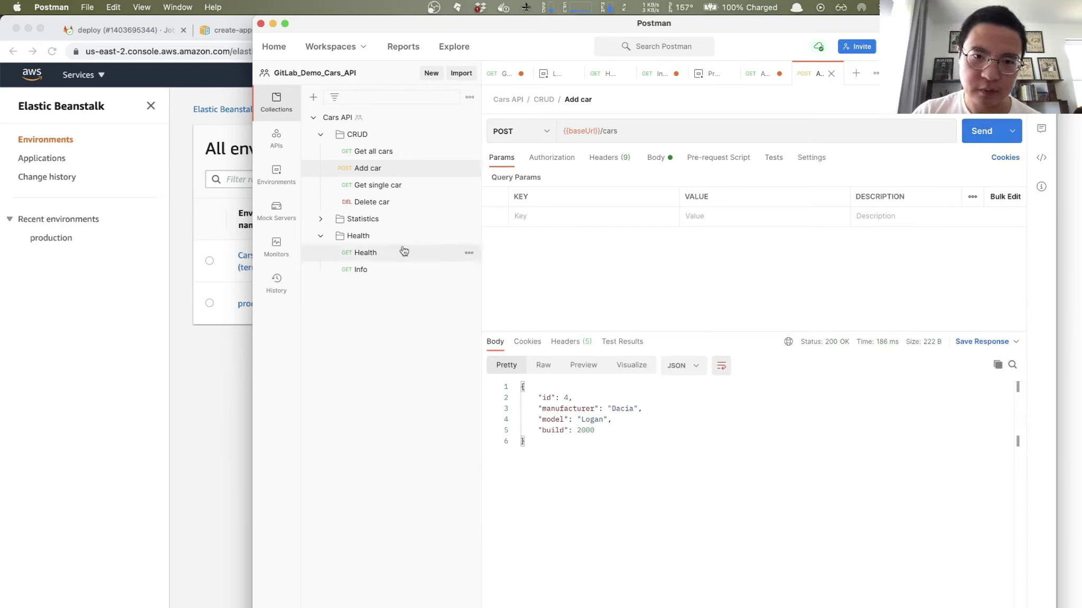
{"action": "left_click", "coordinate": [373, 255]}
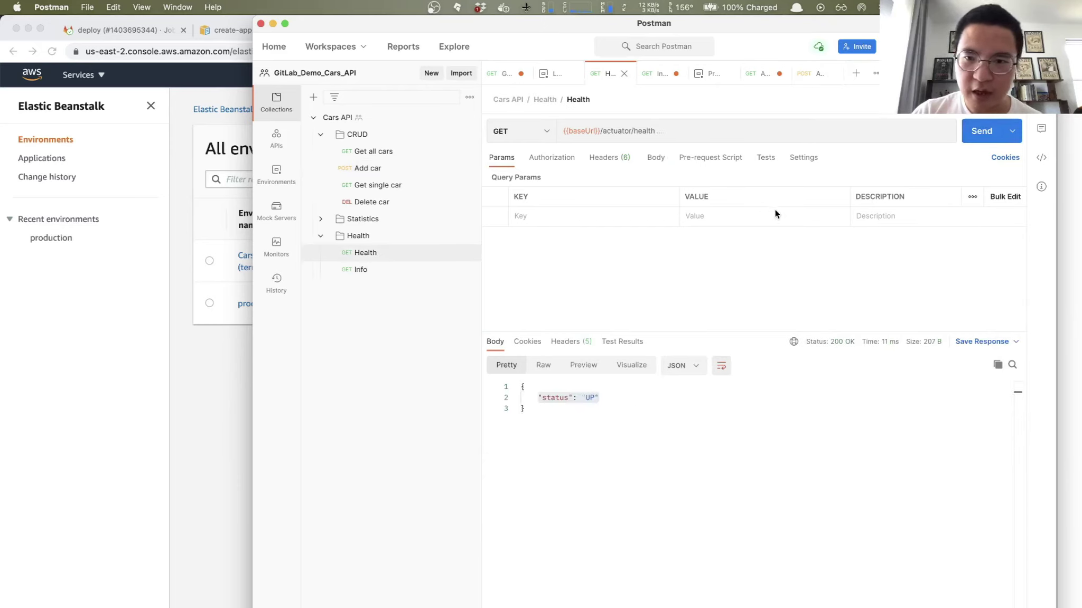
{"action": "left_click", "coordinate": [983, 139]}
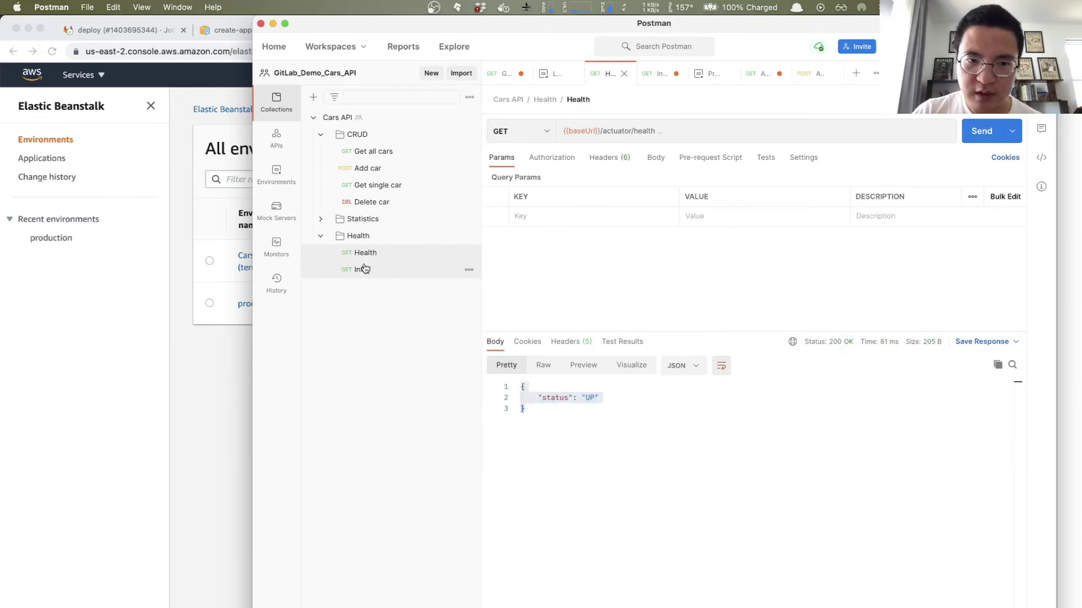
{"action": "left_click", "coordinate": [361, 270]}
{"action": "left_click", "coordinate": [969, 139]}
{"action": "left_click", "coordinate": [969, 139]}
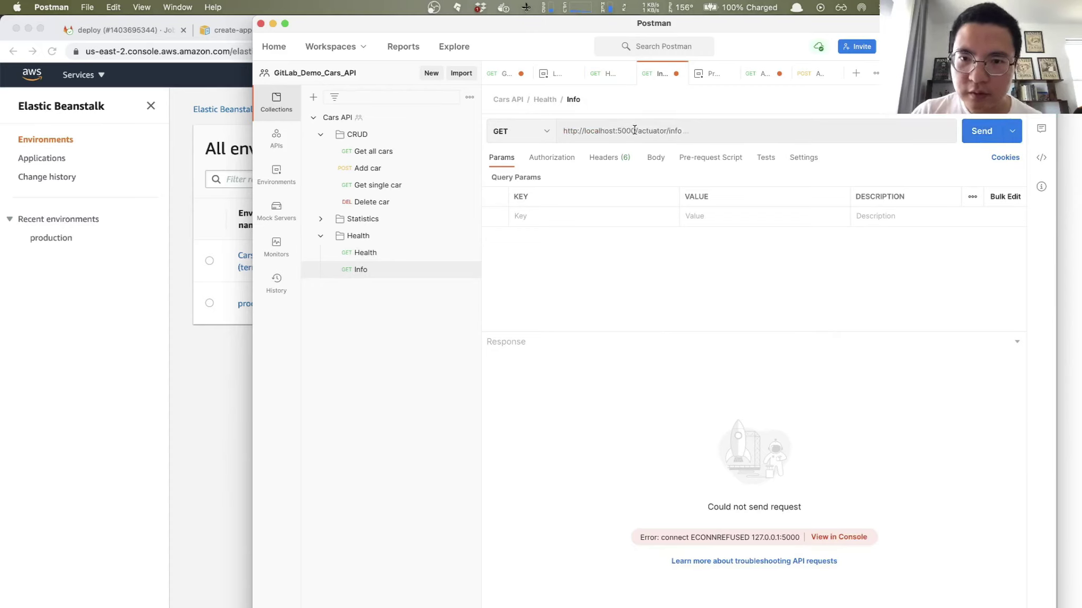
Step: Copy the {{baseUrl}} variable from the Health request's URL
{"action": "double_click", "coordinate": [575, 131]}
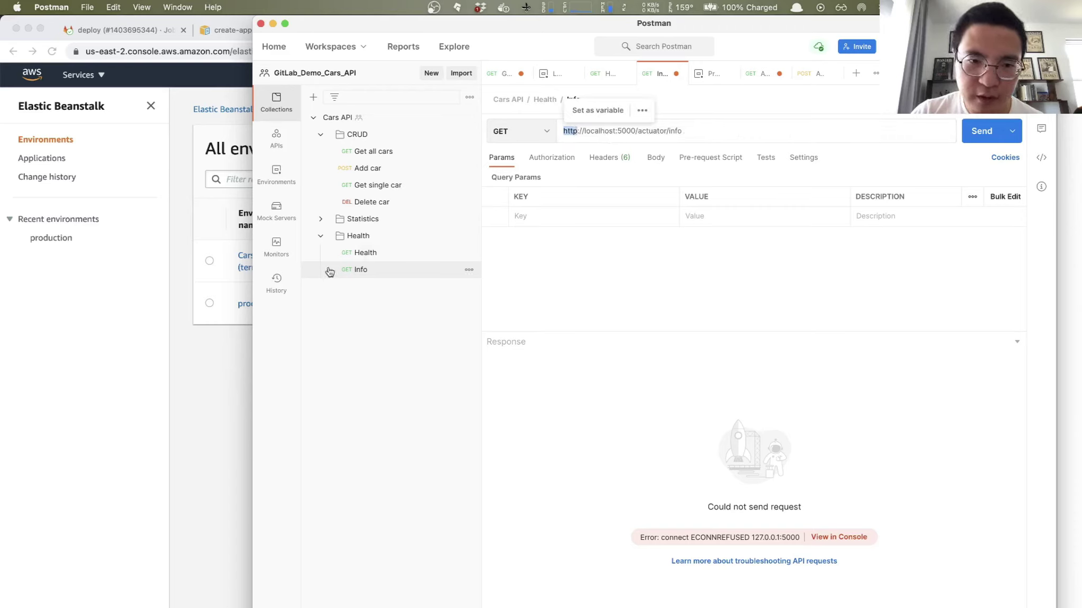
{"action": "left_click", "coordinate": [367, 252]}
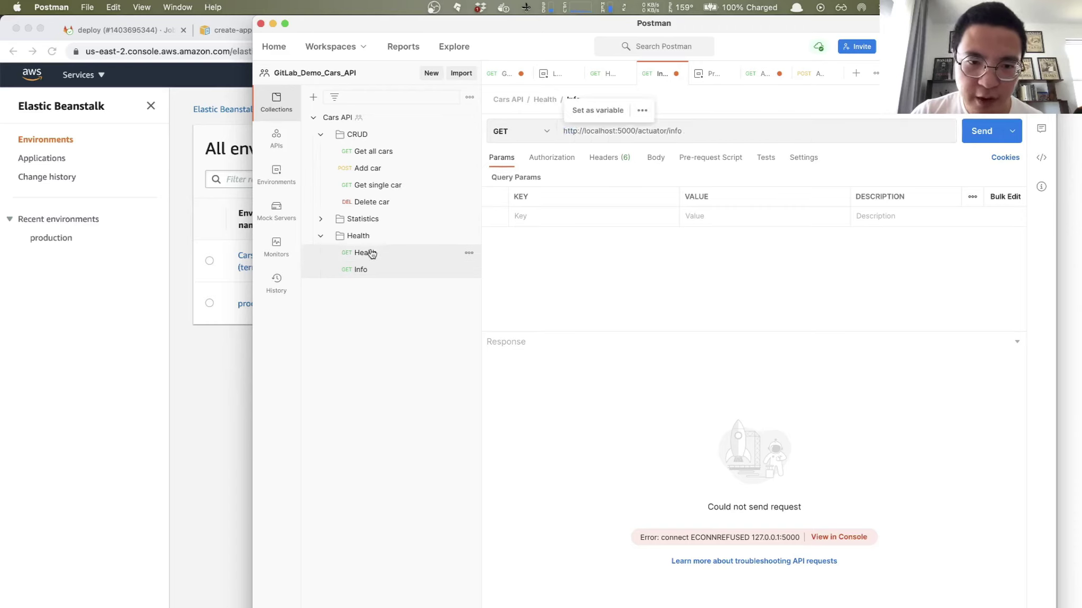
{"action": "left_click", "coordinate": [562, 129]}
{"action": "mouse_move", "coordinate": [564, 133]}
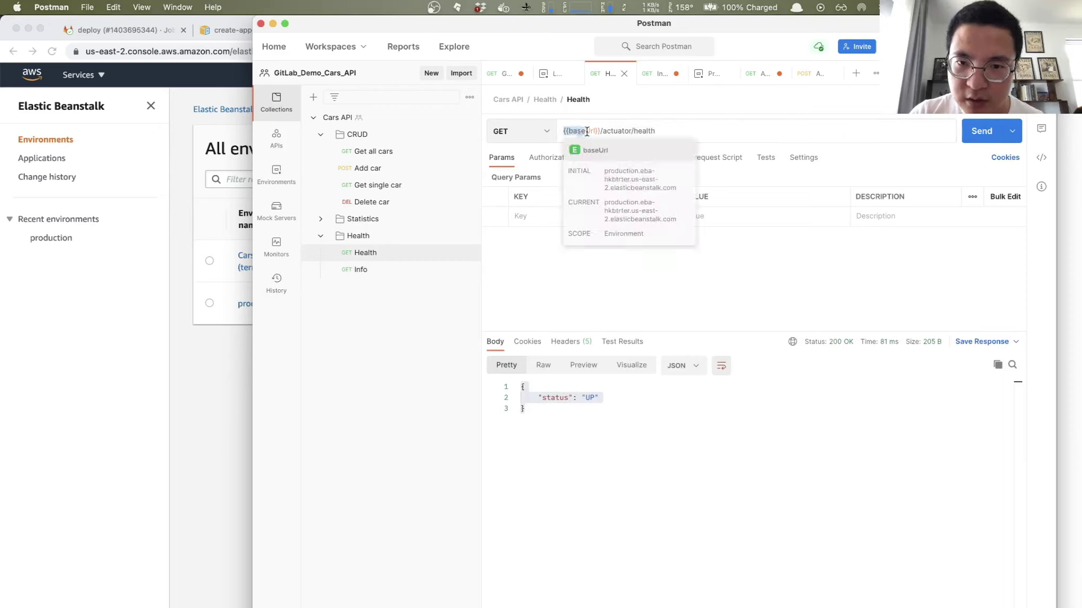
{"action": "left_click_drag", "start_coordinate": [586, 131], "coordinate": [601, 132]}
{"action": "key", "text": "super+c"}
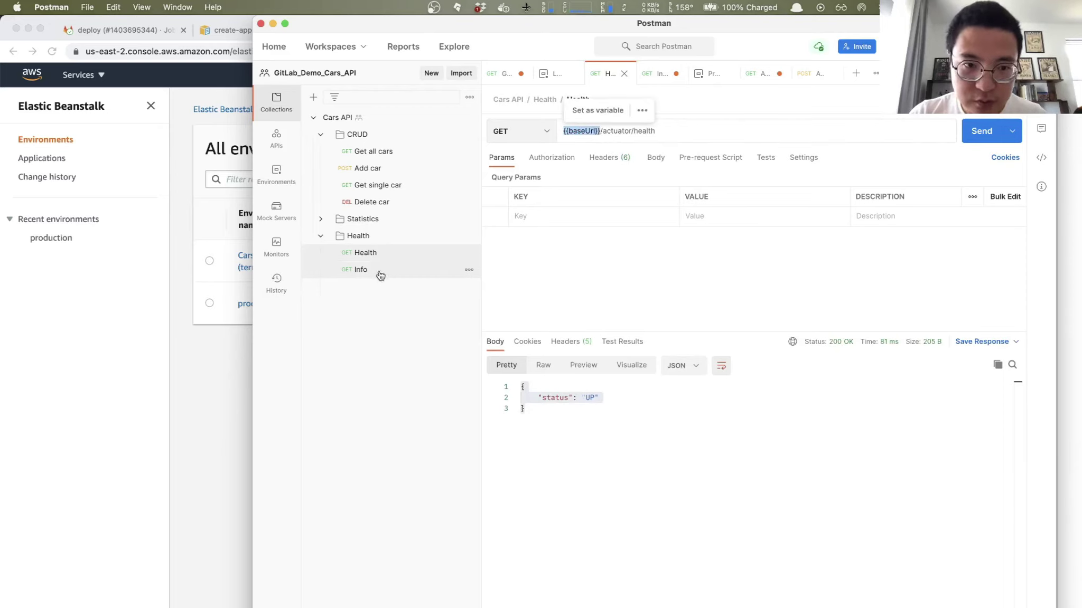
{"action": "left_click", "coordinate": [367, 252]}
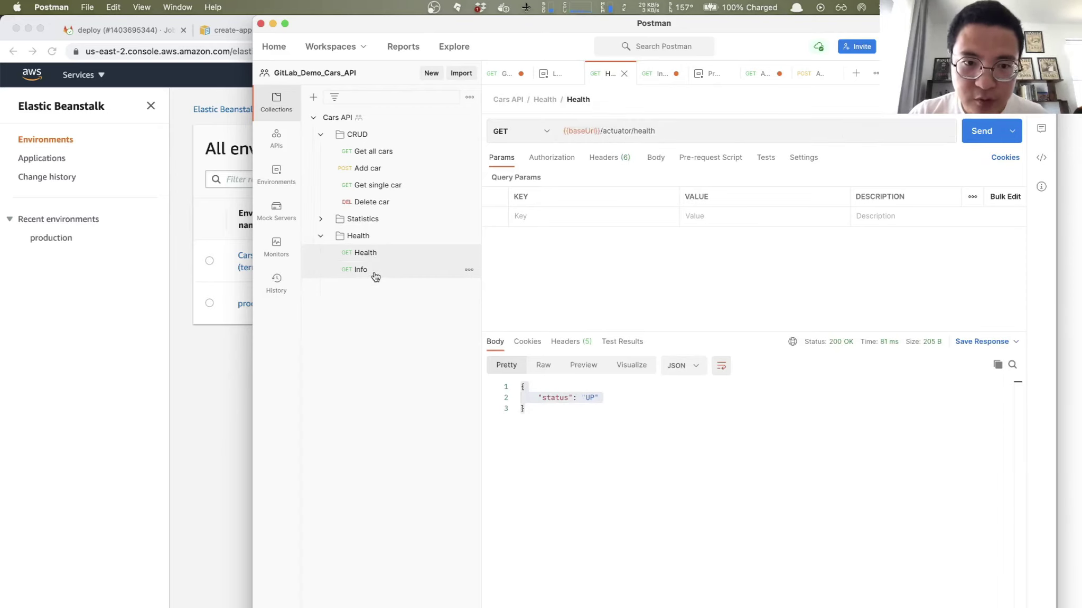
Step: Replace localhost:5000 in the Info URL with {{baseUrl}} and send it, getting 200 OK with version 23
{"action": "left_click", "coordinate": [375, 275]}
{"action": "double_click", "coordinate": [568, 131]}
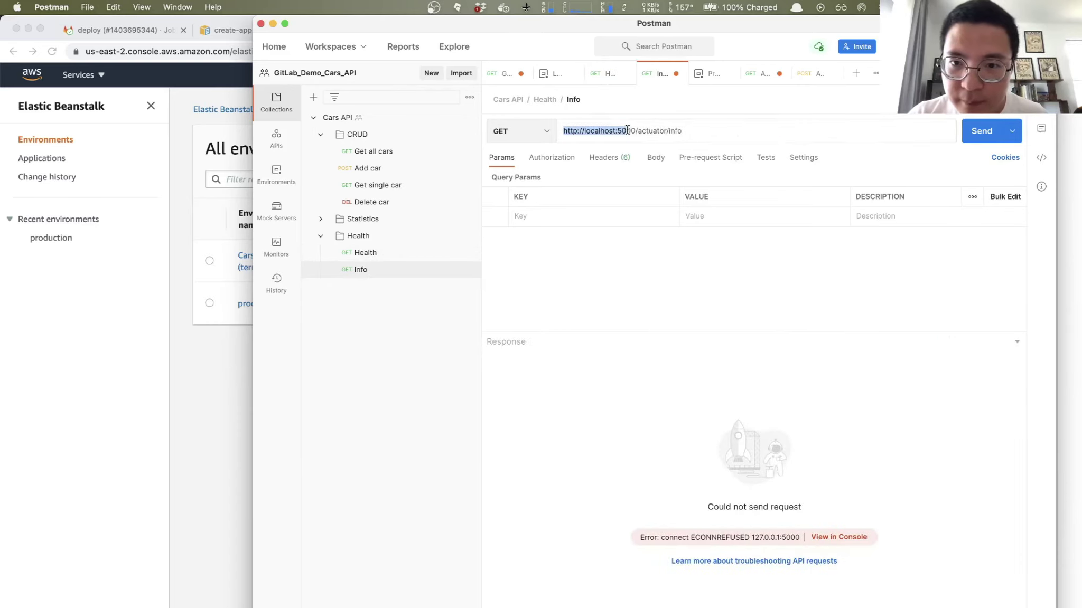
{"action": "key", "text": "super+v"}
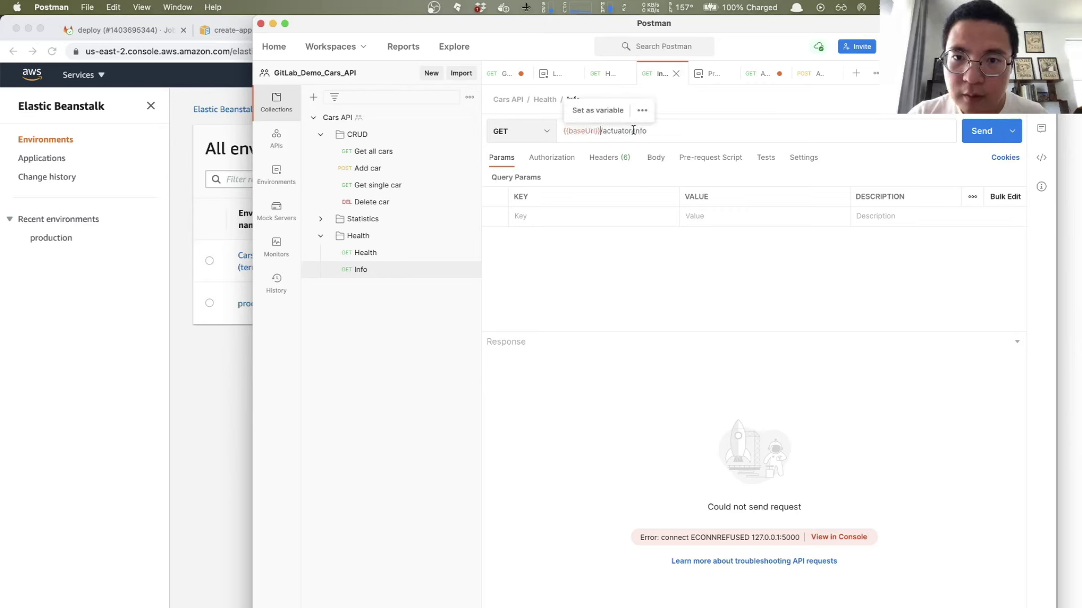
{"action": "left_click", "coordinate": [986, 132]}
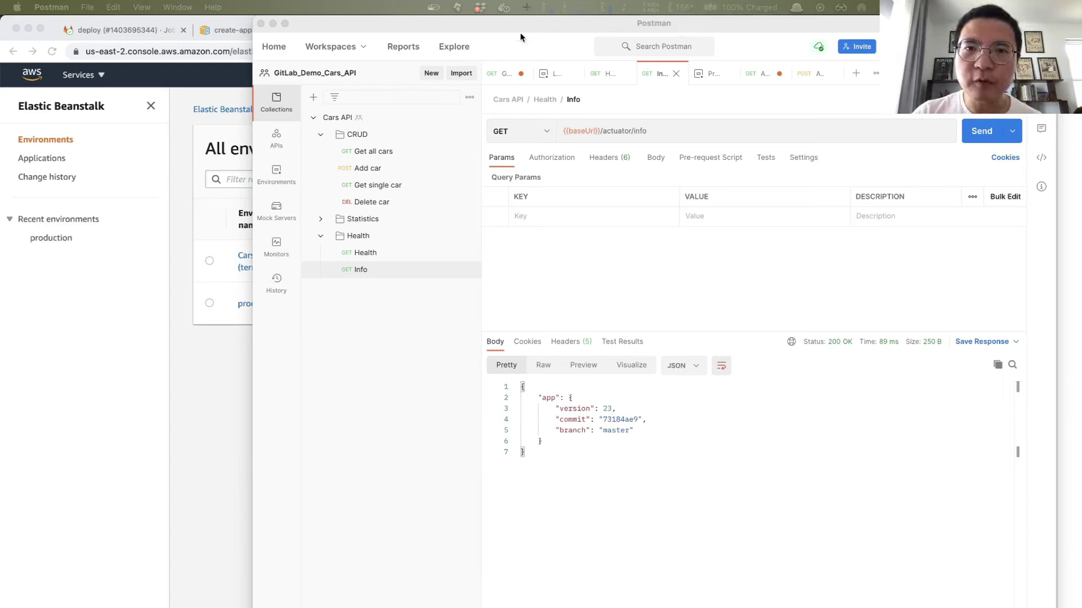
{"action": "left_click_drag", "start_coordinate": [520, 26], "coordinate": [413, 28]}
Step: Open the Get all cars request and resend it to {{baseUrl}}/cars
{"action": "left_click_drag", "start_coordinate": [413, 27], "coordinate": [378, 30]}
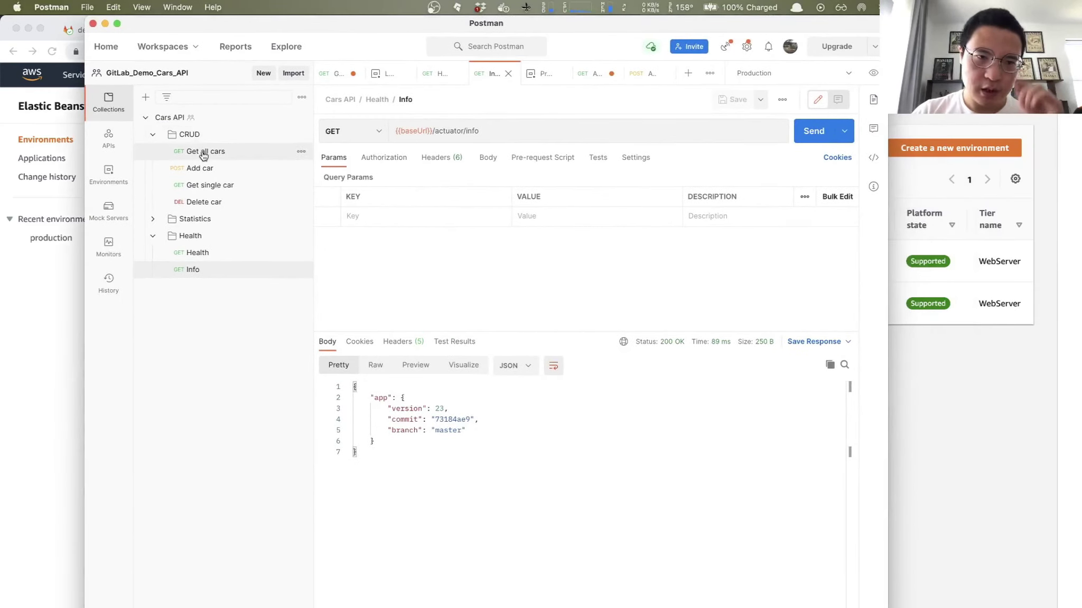
{"action": "left_click", "coordinate": [204, 152]}
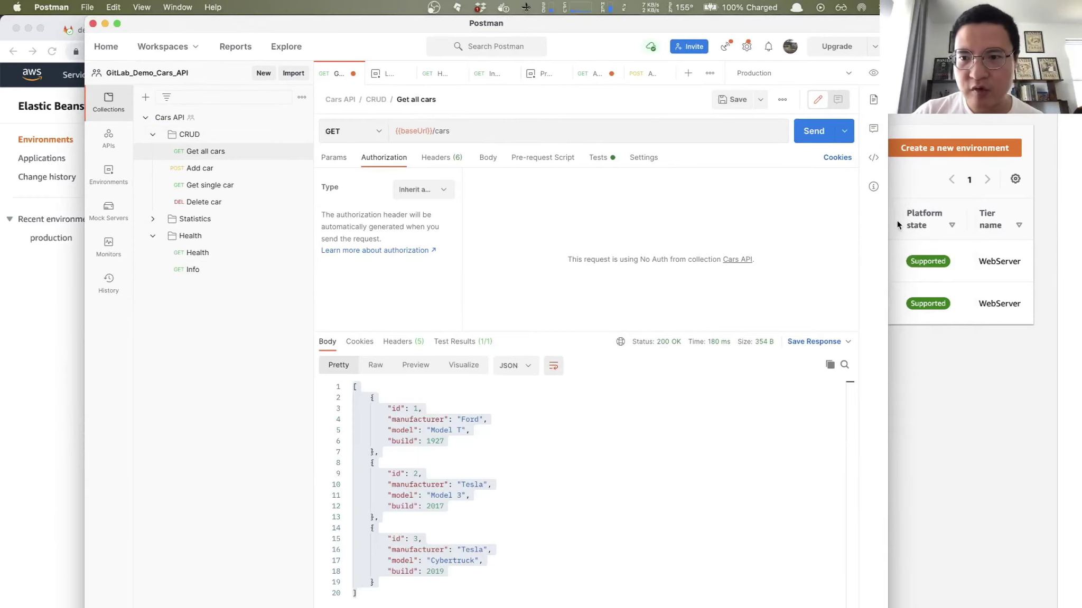
{"action": "left_click_drag", "start_coordinate": [887, 218], "coordinate": [981, 224]}
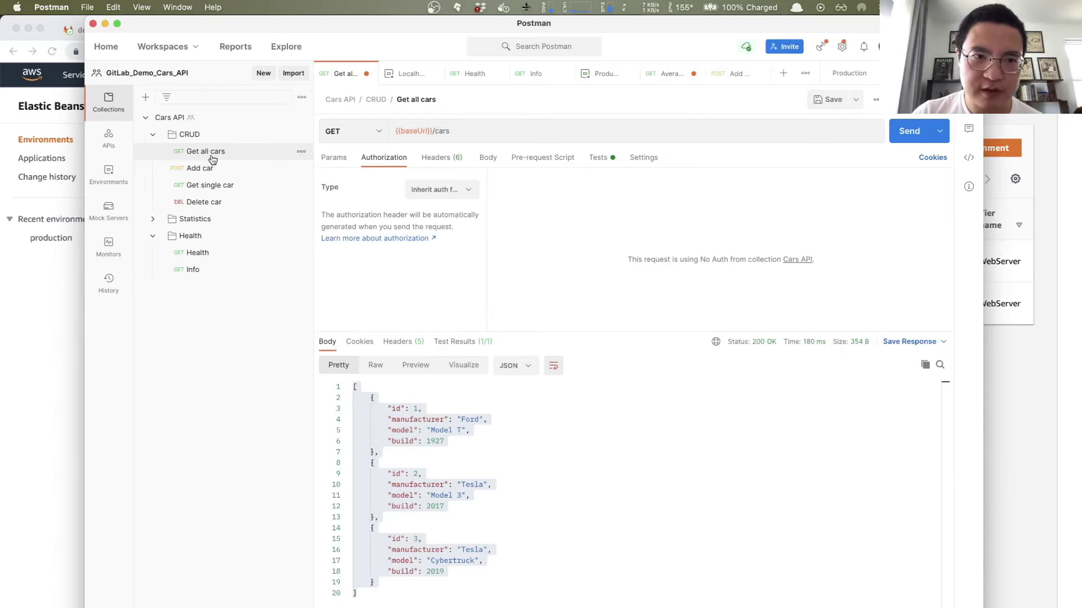
{"action": "left_click", "coordinate": [482, 129]}
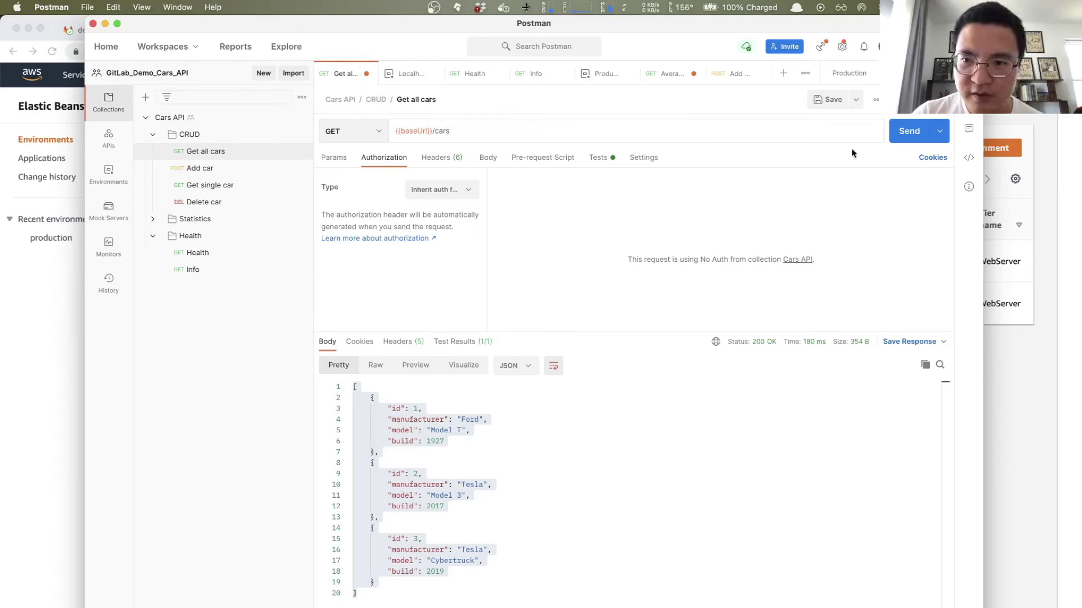
{"action": "left_click", "coordinate": [906, 139]}
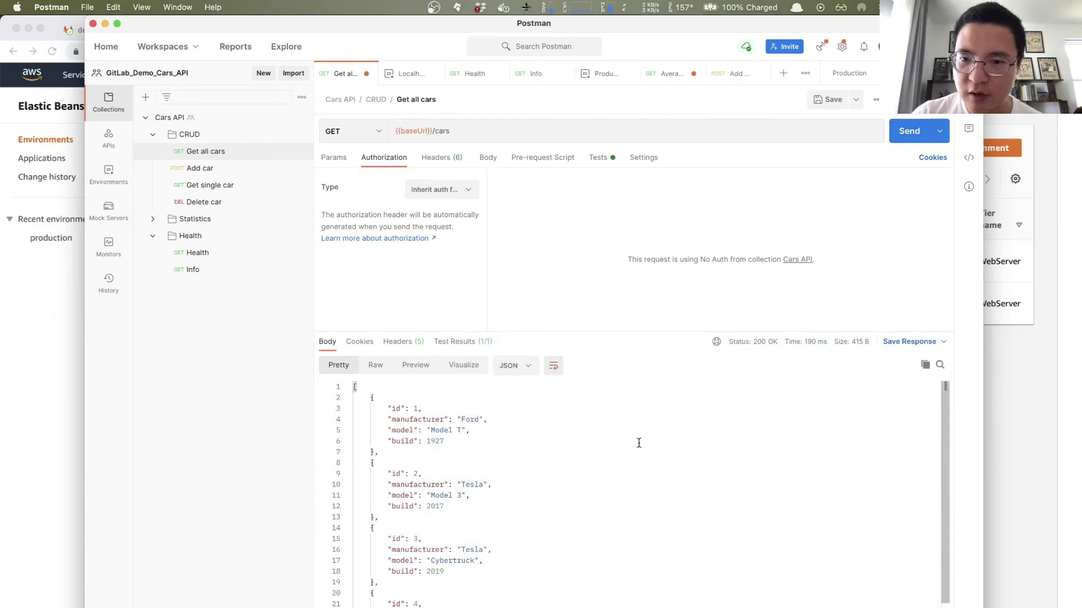
{"action": "mouse_move", "coordinate": [765, 348]}
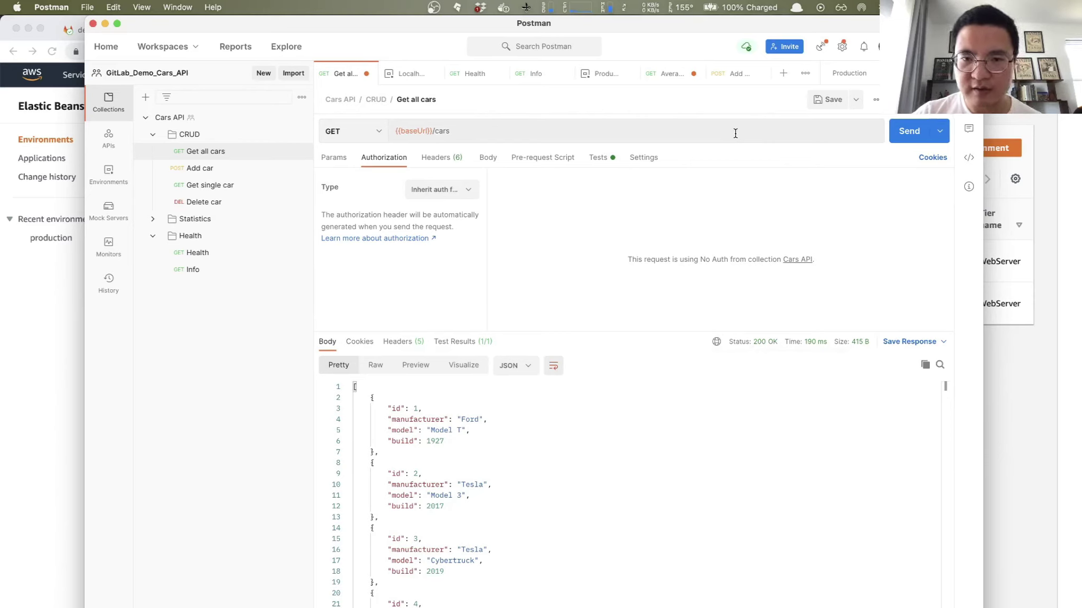
Step: Send Get all cars to the invalid paths /carfdfkd and /car, each returning 404 Not Found
{"action": "left_click", "coordinate": [707, 134]}
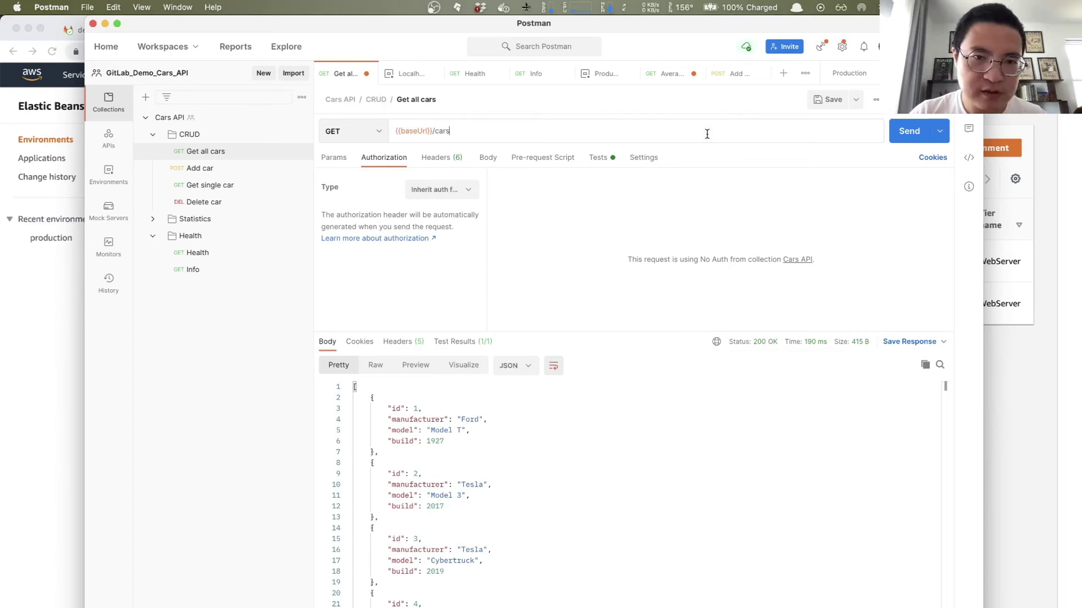
{"action": "key", "text": "BackSpace"}
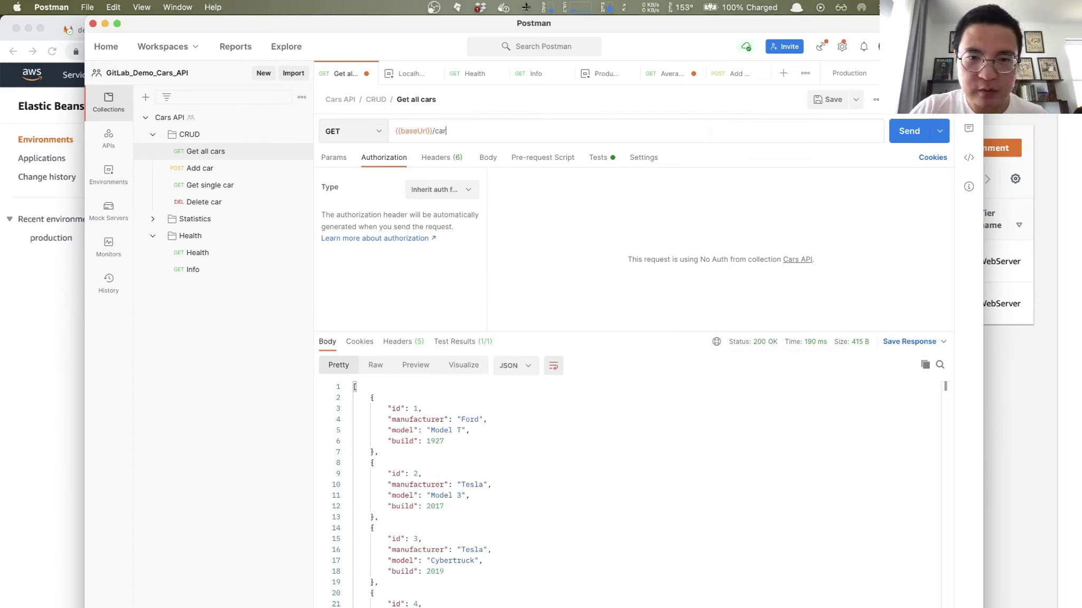
{"action": "type", "text": "fdfkd"}
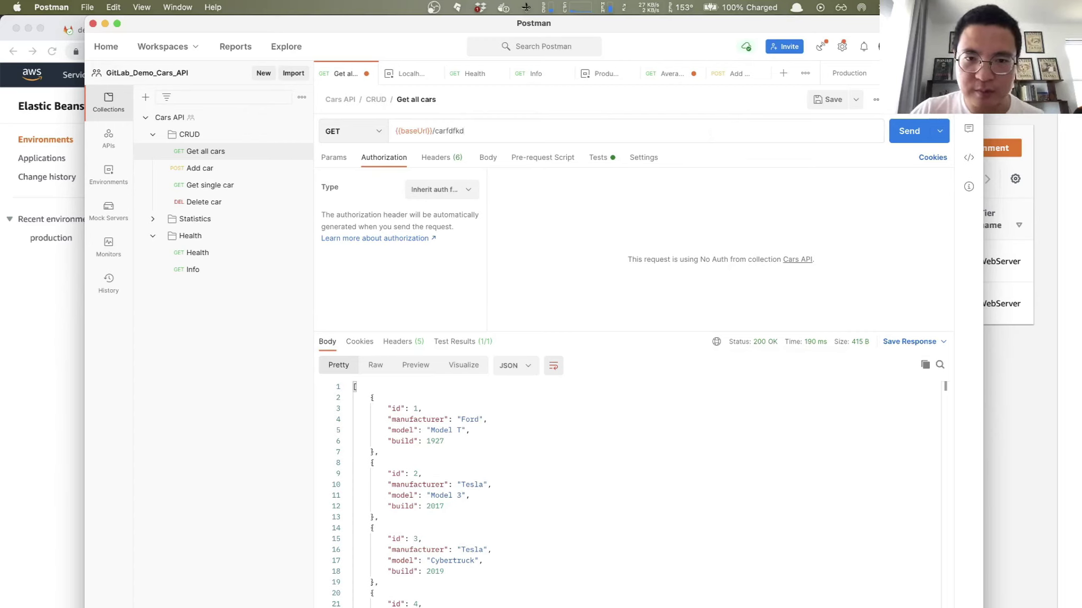
{"action": "left_click", "coordinate": [902, 131]}
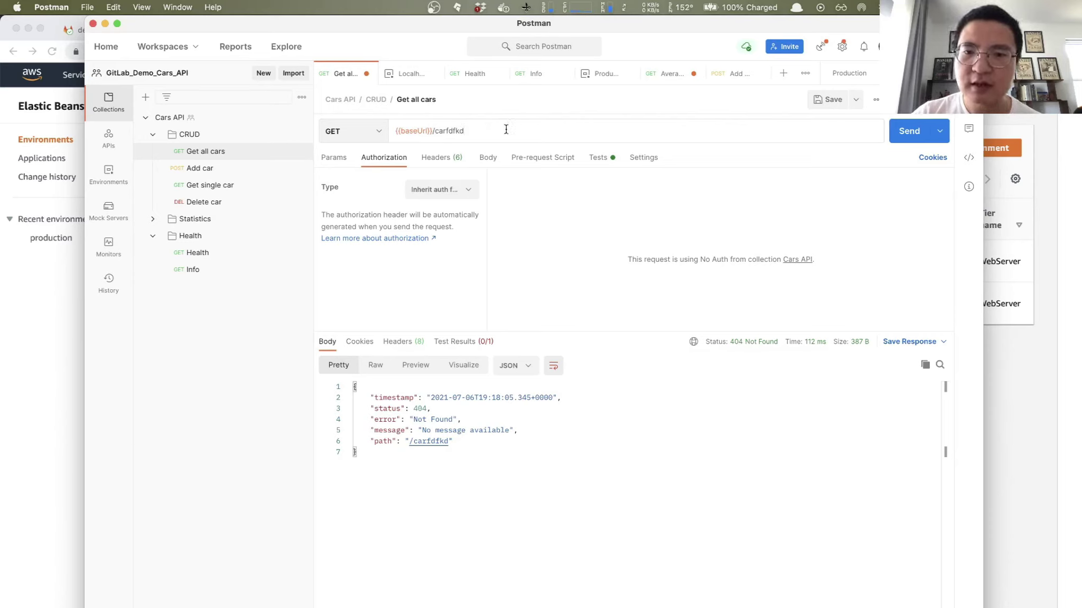
{"action": "left_click_drag", "start_coordinate": [443, 130], "coordinate": [507, 133]}
{"action": "key", "text": "Right"}
{"action": "key", "text": "BackSpace"}
{"action": "key", "text": "BackSpace"}
{"action": "key", "text": "BackSpace"}
{"action": "key", "text": "BackSpace"}
{"action": "key", "text": "BackSpace"}
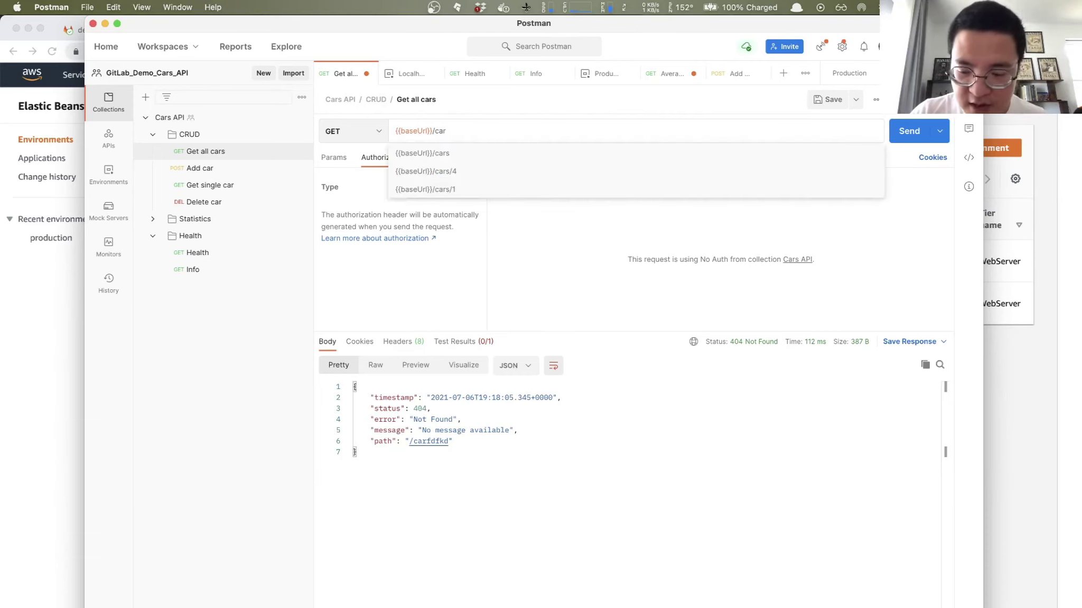
{"action": "left_click", "coordinate": [623, 105]}
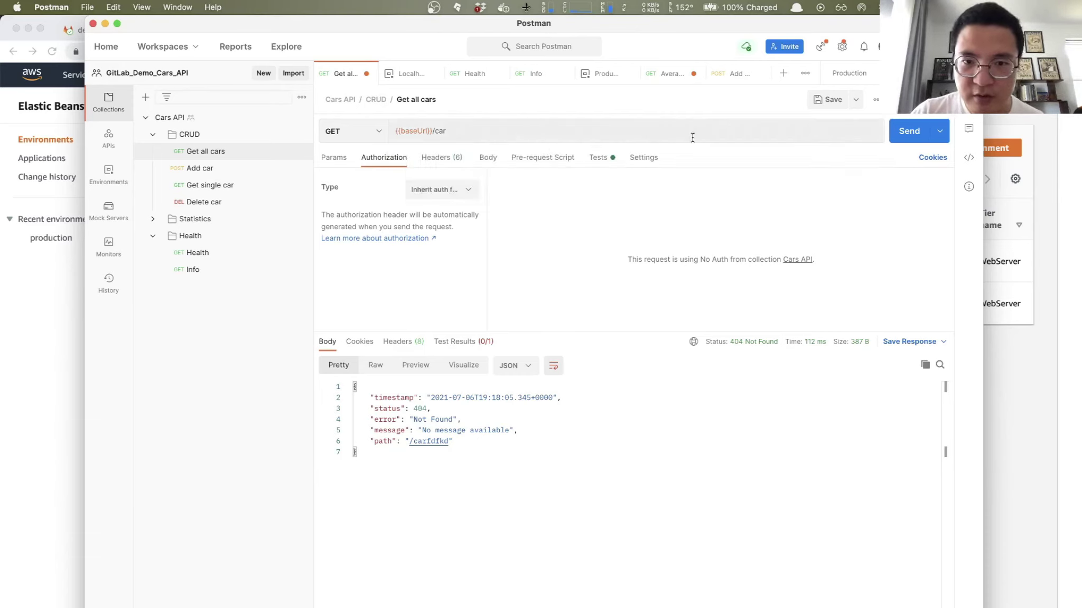
{"action": "left_click", "coordinate": [906, 130]}
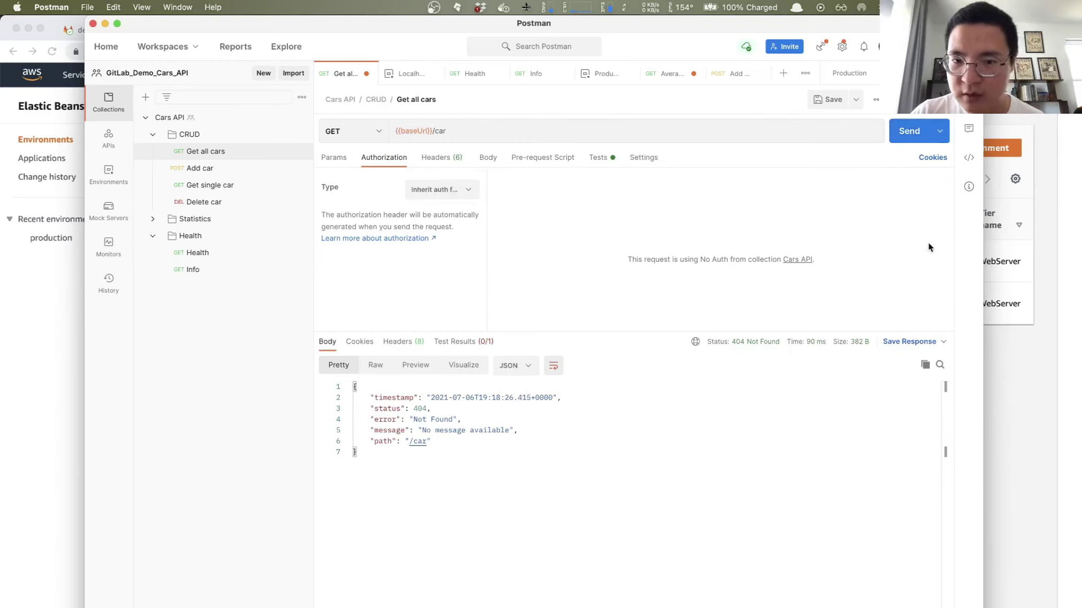
Step: Restore the /cars path and resend for 200 OK, then glance at the code snippet and docs panels
{"action": "left_click", "coordinate": [497, 131]}
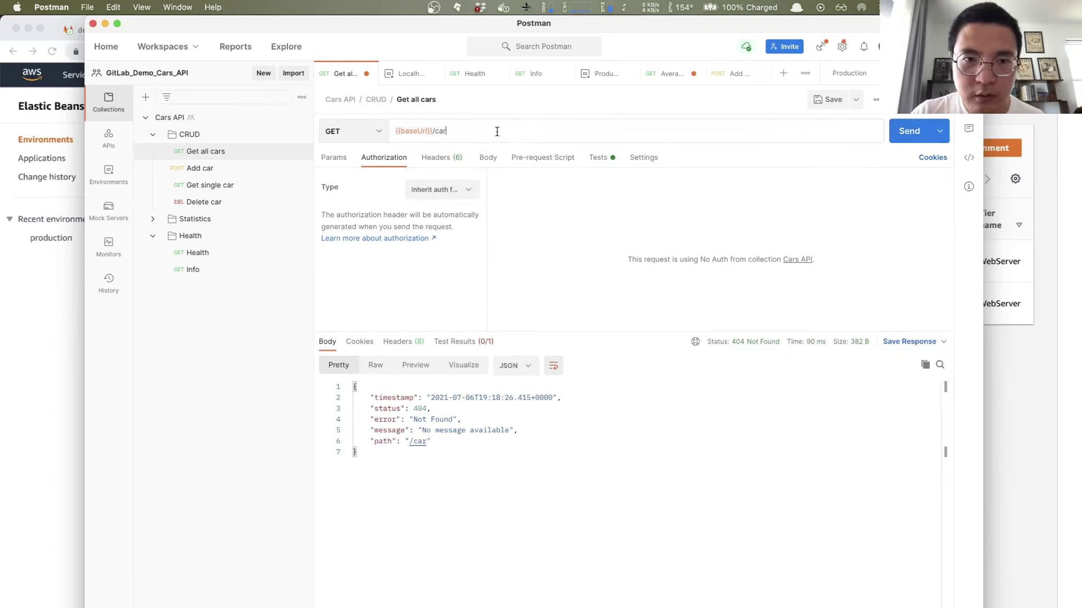
{"action": "type", "text": "s"}
{"action": "left_click", "coordinate": [904, 140]}
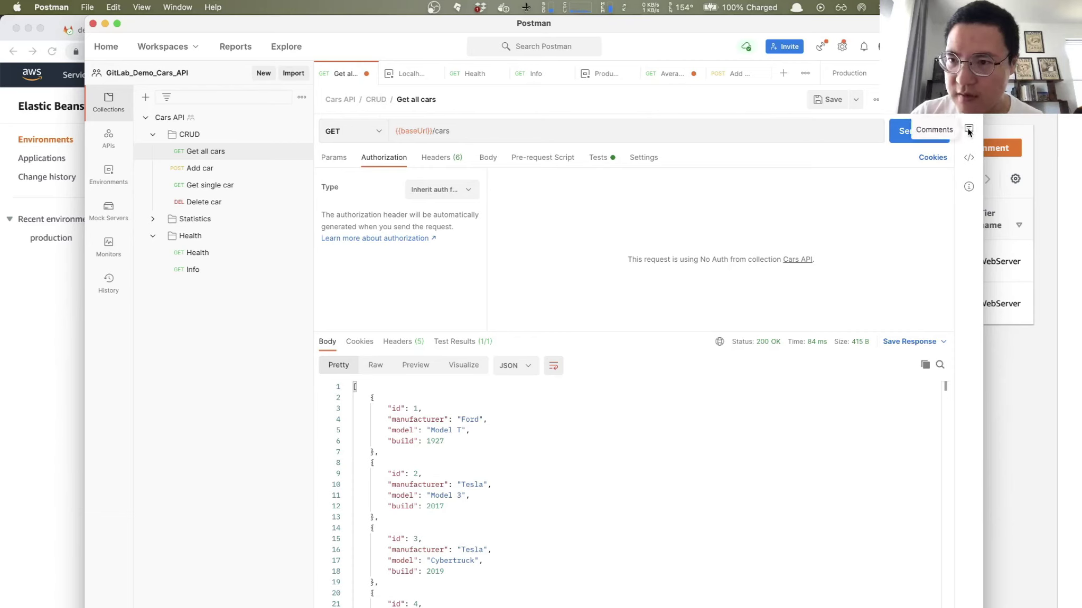
{"action": "left_click", "coordinate": [969, 158]}
{"action": "left_click", "coordinate": [732, 157]}
{"action": "left_click", "coordinate": [868, 100]}
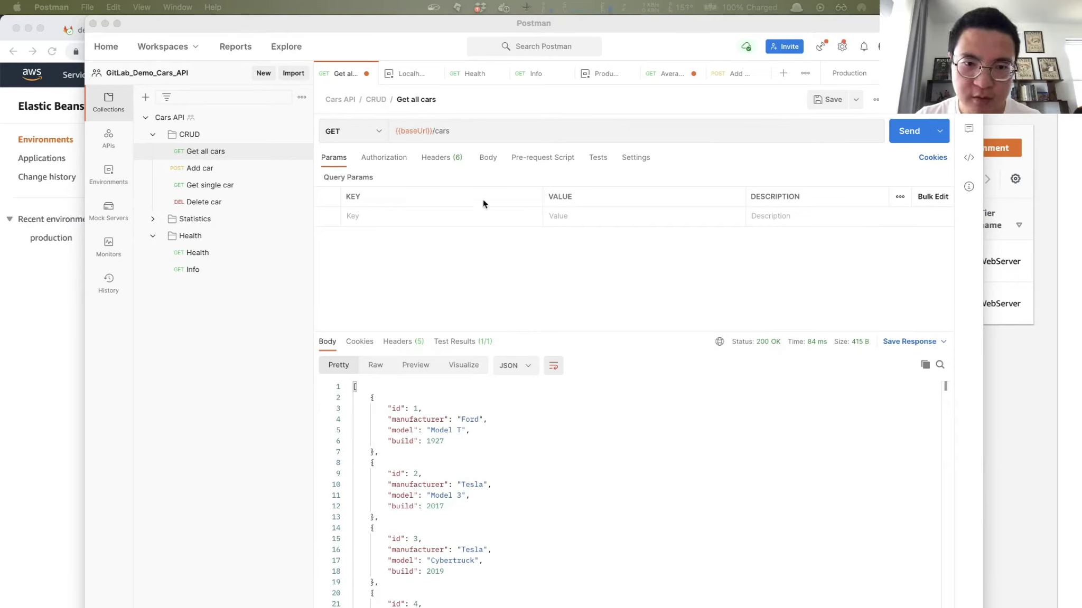
{"action": "left_click", "coordinate": [599, 156]}
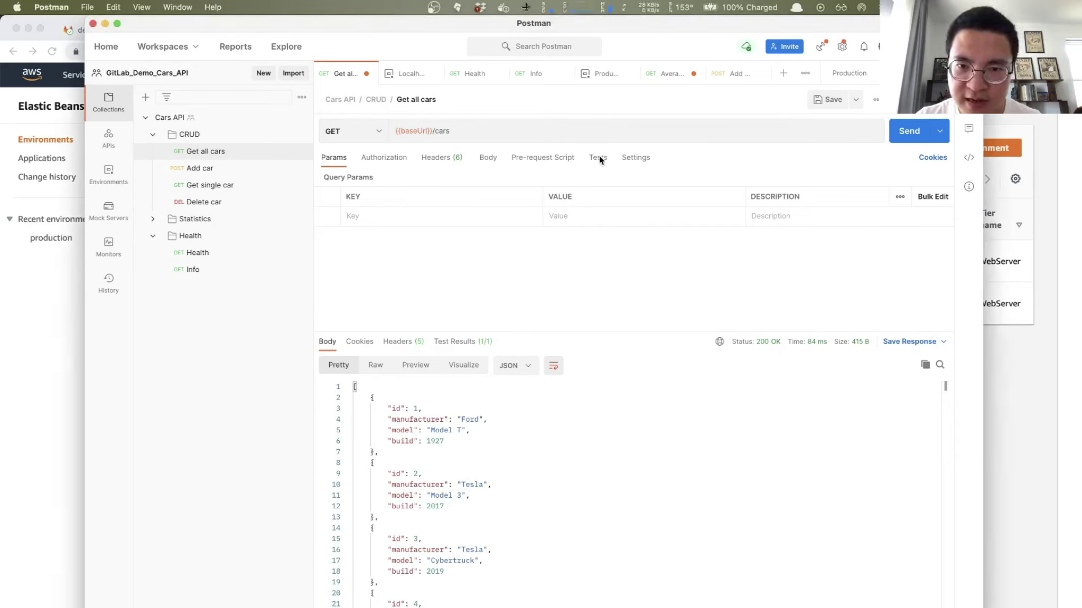
Step: Add the 'Status code: Code is 200' test to Get all cars and resend to see it pass
{"action": "left_click", "coordinate": [601, 157]}
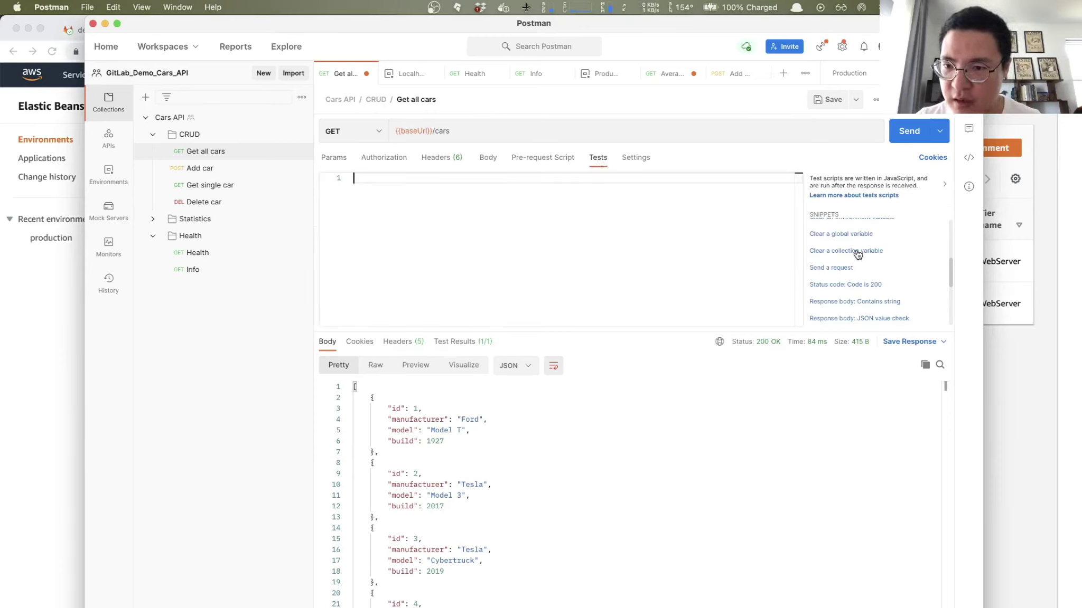
{"action": "scroll", "coordinate": [858, 254], "scroll_direction": "down", "scroll_amount": 2}
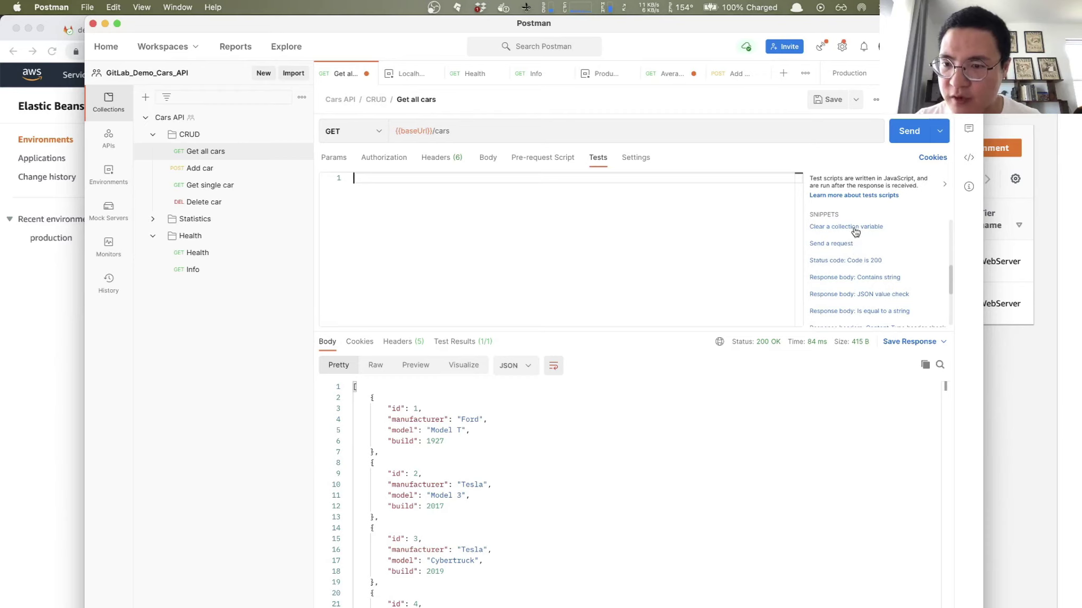
{"action": "scroll", "coordinate": [856, 267], "scroll_direction": "down", "scroll_amount": 2}
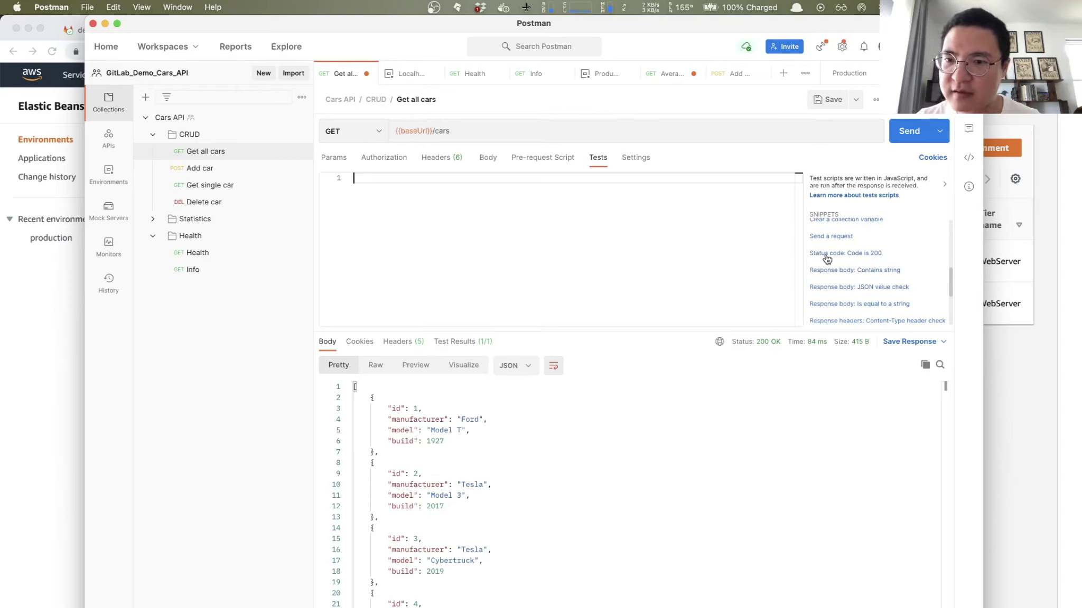
{"action": "left_click", "coordinate": [867, 257]}
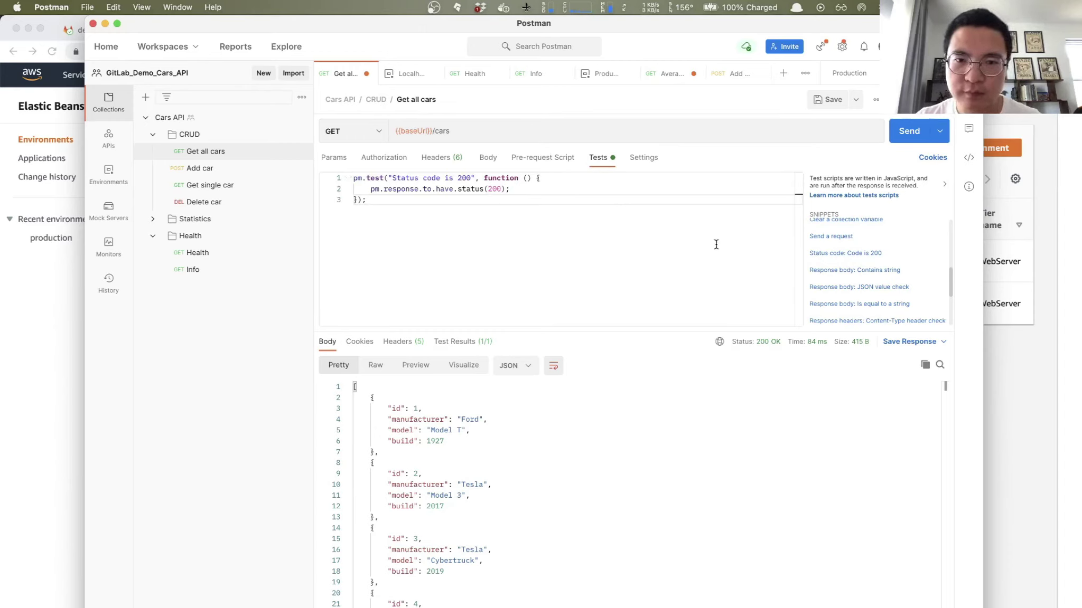
{"action": "left_click", "coordinate": [906, 134]}
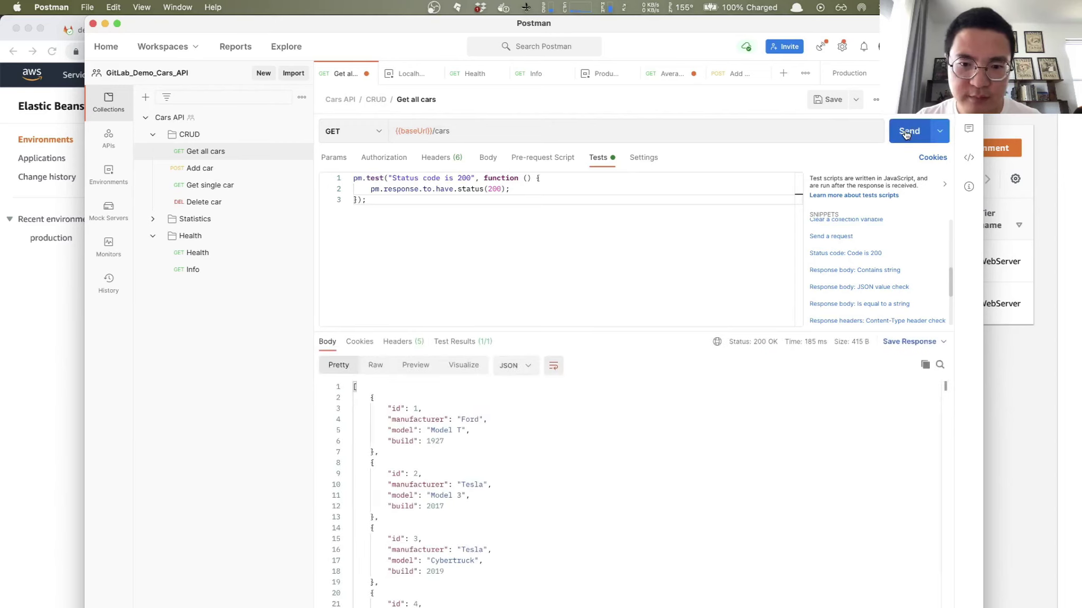
{"action": "left_click", "coordinate": [465, 342]}
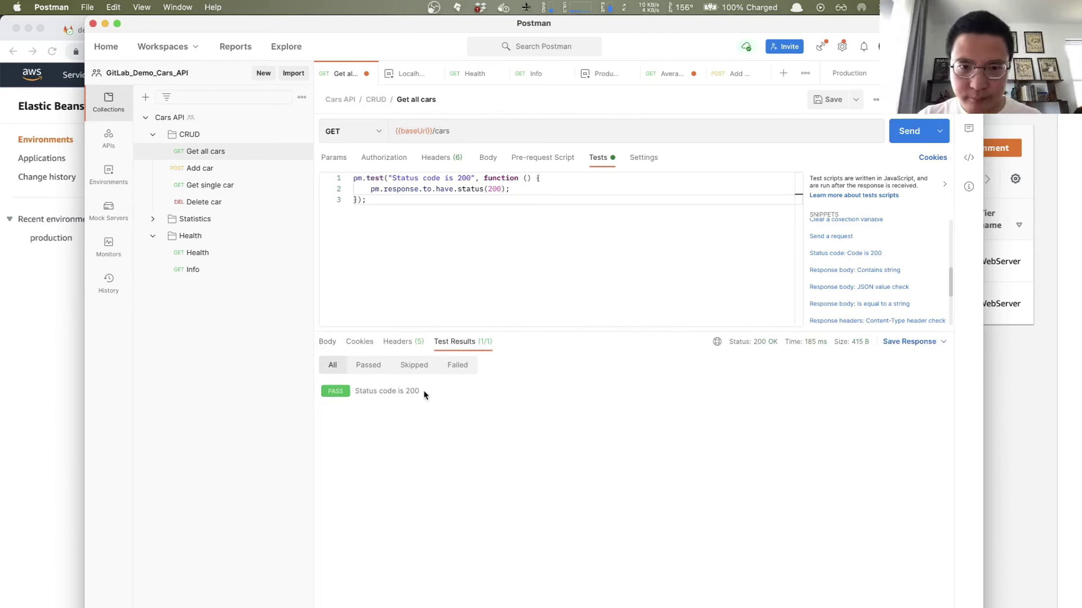
Step: Break the path to /car to watch the test fail, then restore /cars and resend
{"action": "left_click", "coordinate": [472, 130]}
{"action": "key", "text": "BackSpace"}
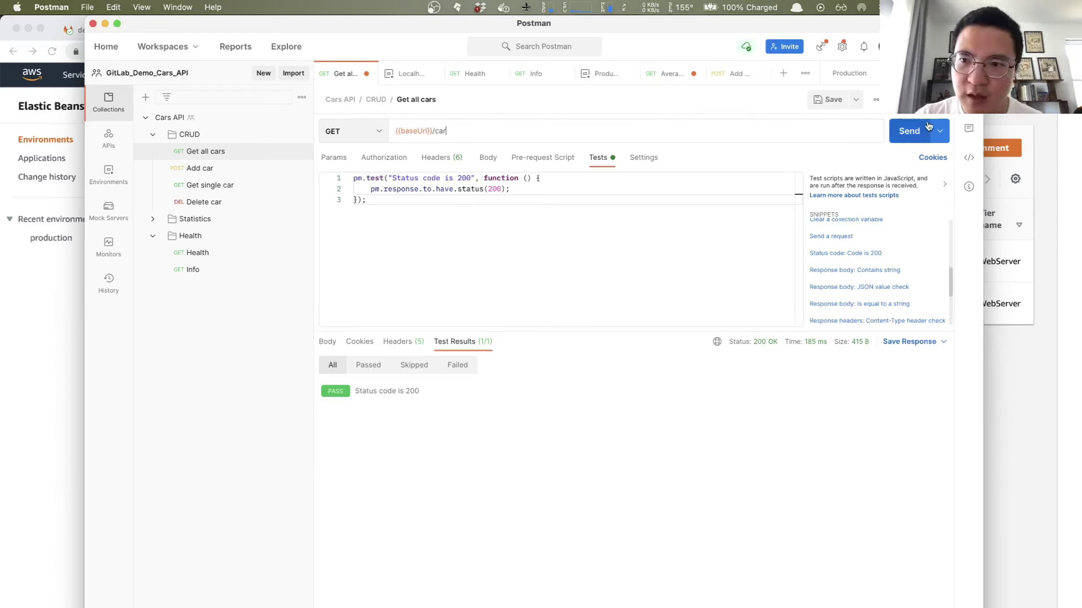
{"action": "left_click", "coordinate": [909, 133]}
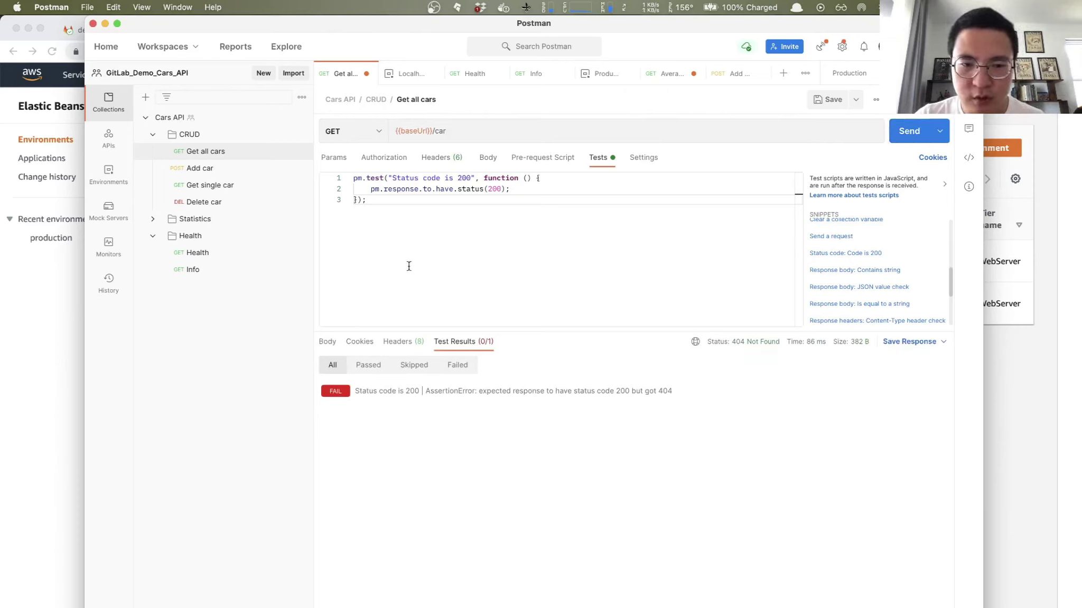
{"action": "left_click", "coordinate": [460, 133]}
{"action": "type", "text": "s"}
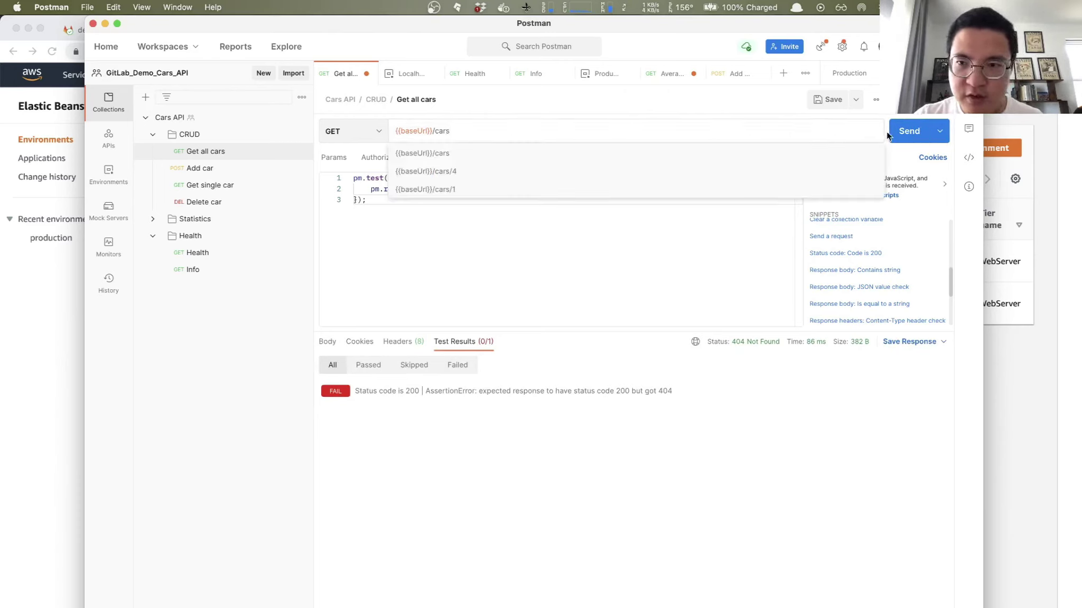
{"action": "key", "text": "Return"}
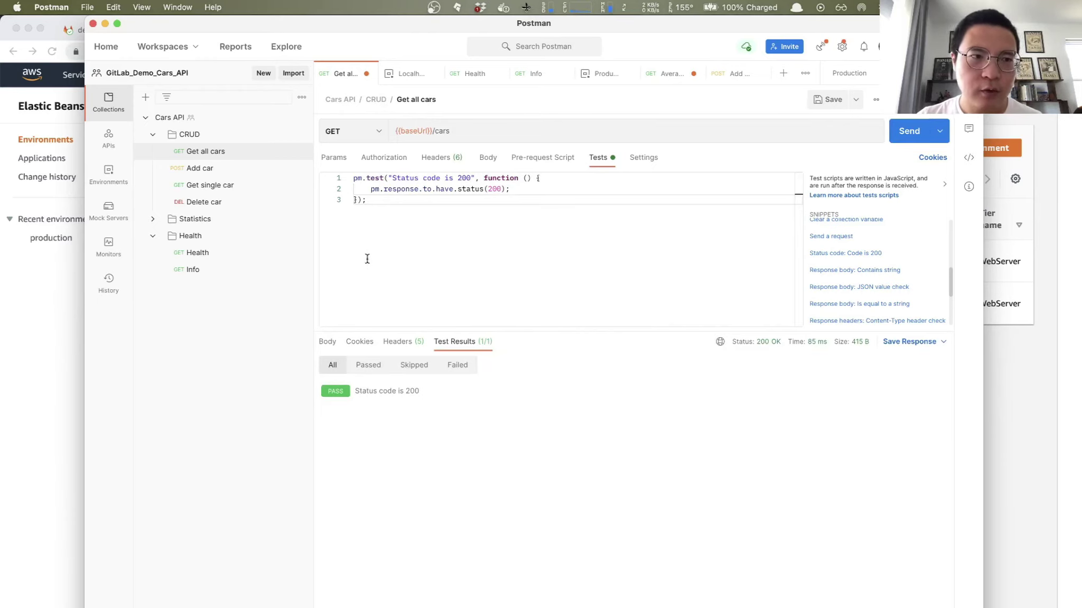
{"action": "left_click", "coordinate": [57, 294]}
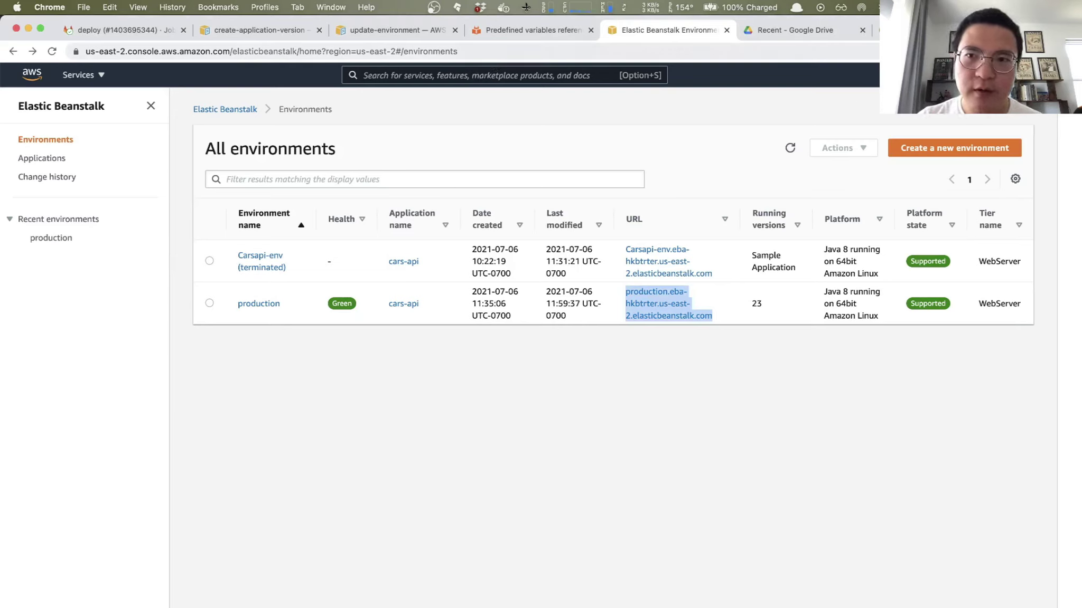
{"action": "left_click", "coordinate": [930, 30]}
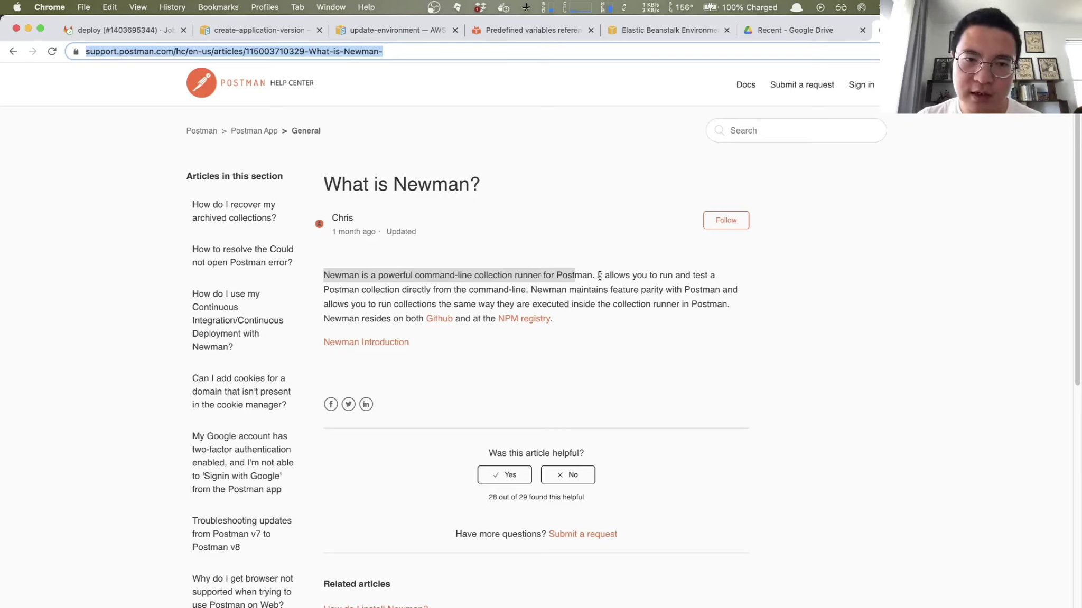
{"action": "left_click", "coordinate": [600, 275]}
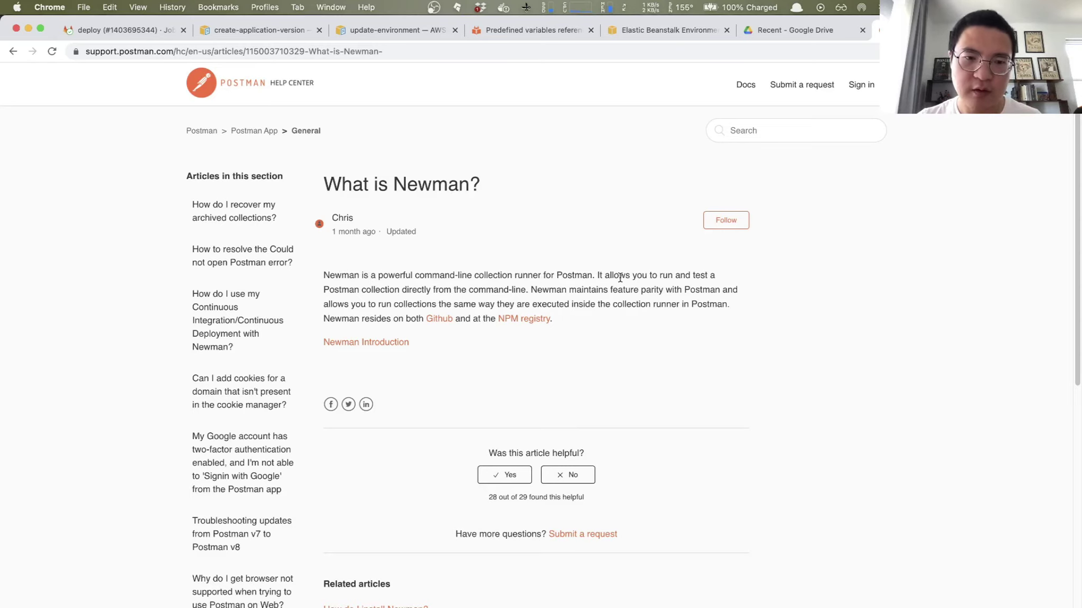
{"action": "key", "text": "super+Tab"}
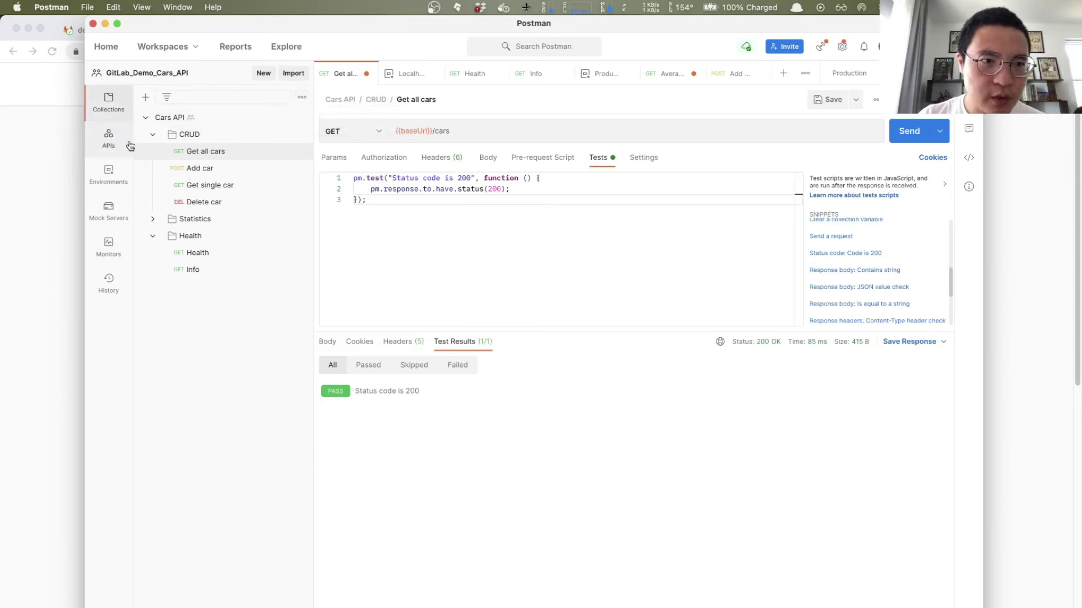
Step: Browse the Cars API collection tree and save the Get all cars request
{"action": "left_click", "coordinate": [145, 119]}
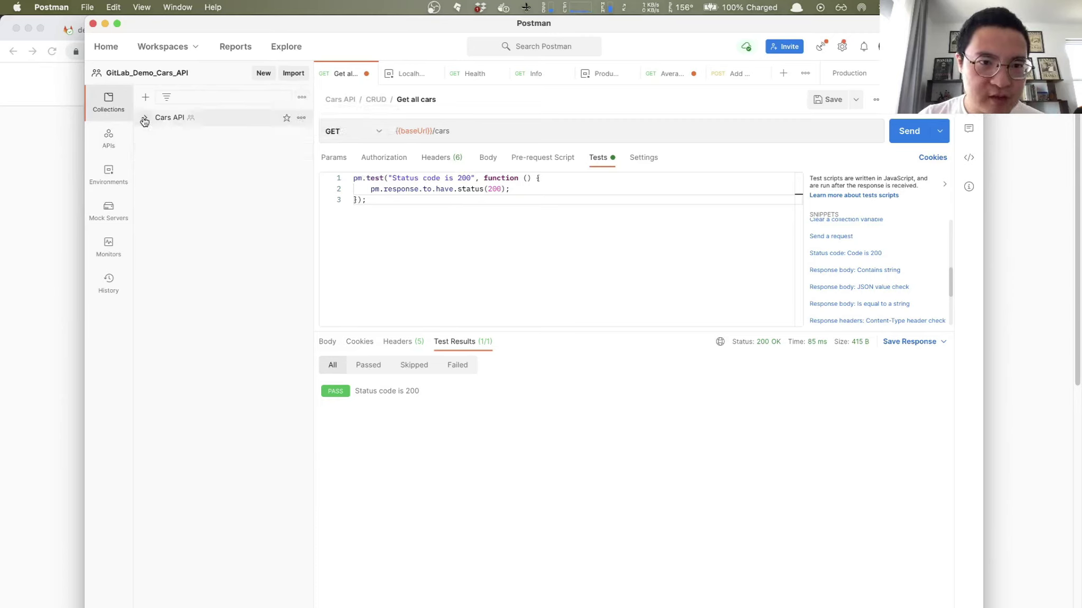
{"action": "left_click", "coordinate": [145, 119]}
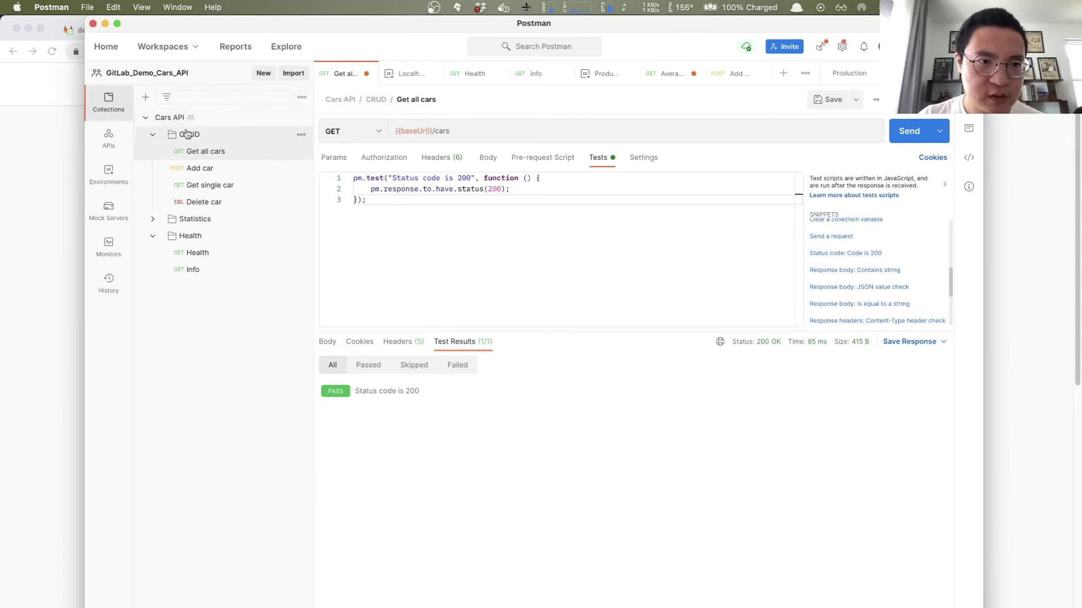
{"action": "left_click", "coordinate": [302, 153]}
{"action": "left_click", "coordinate": [301, 153]}
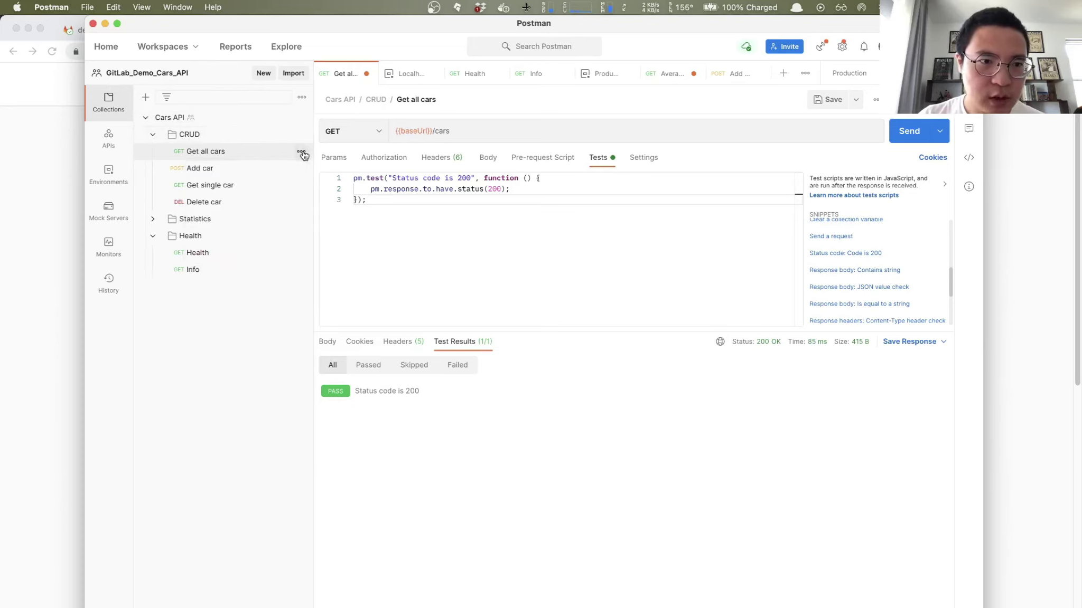
{"action": "left_click", "coordinate": [153, 134]}
{"action": "left_click", "coordinate": [145, 117]}
{"action": "left_click", "coordinate": [301, 119]}
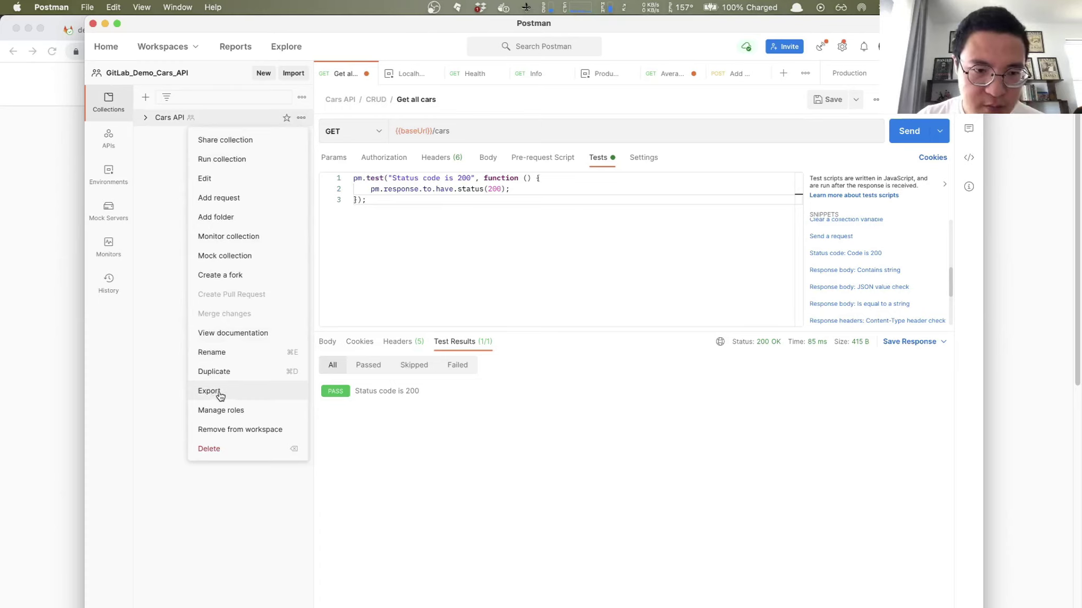
{"action": "left_click", "coordinate": [658, 514]}
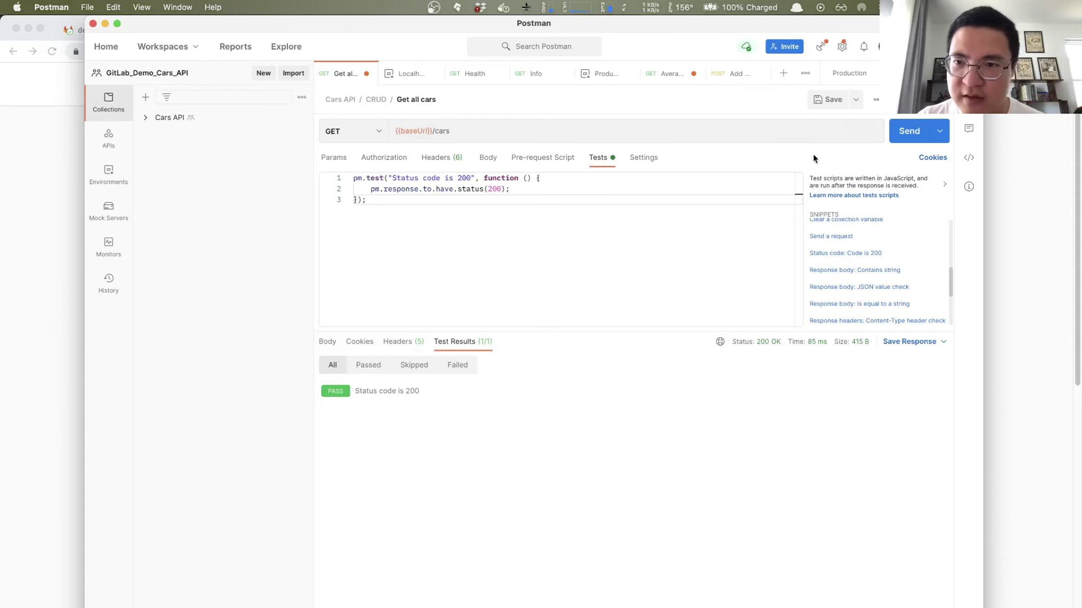
{"action": "left_click", "coordinate": [834, 100]}
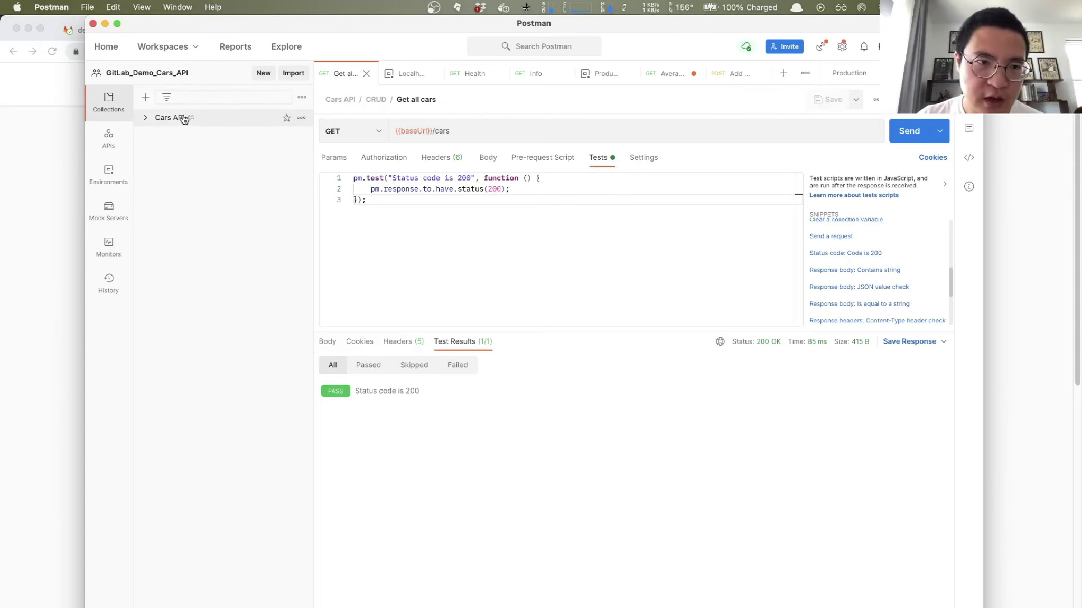
Step: Export the Cars API collection as Collection v2.1 into the Downloads folder
{"action": "left_click", "coordinate": [301, 118]}
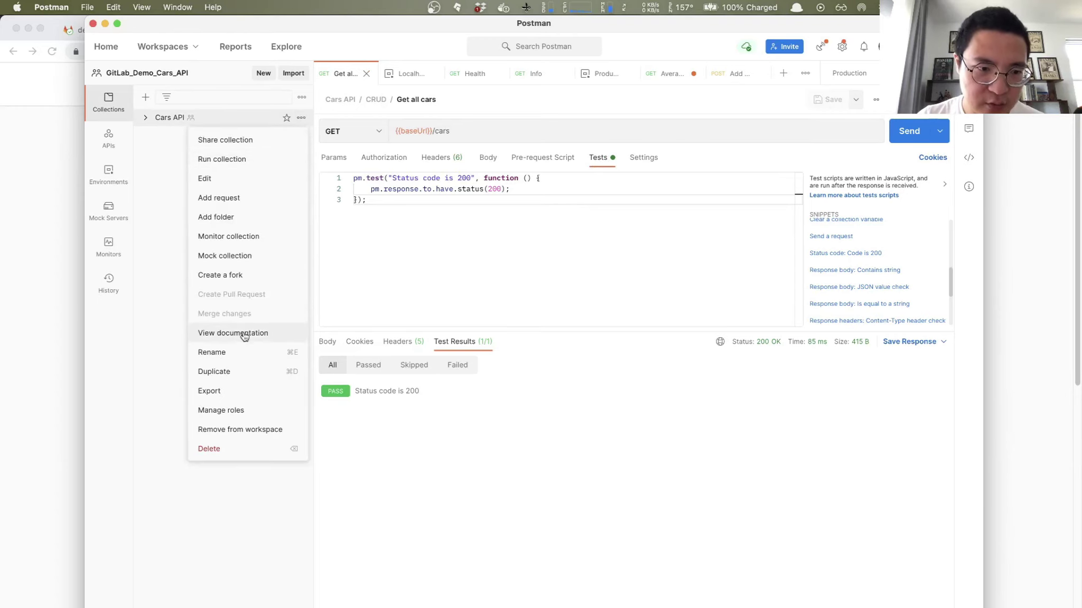
{"action": "left_click", "coordinate": [211, 391]}
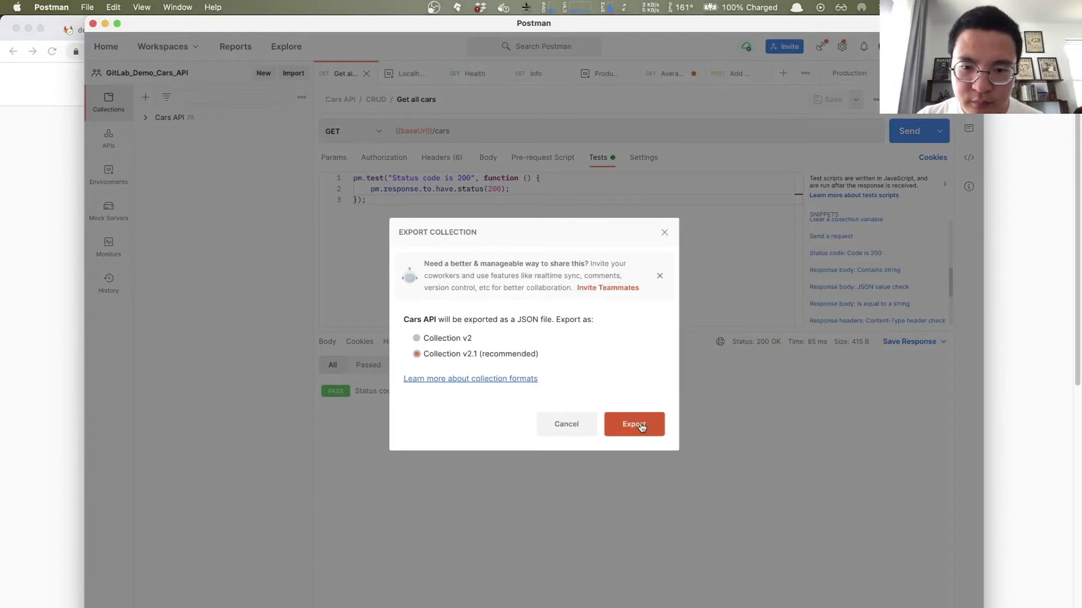
{"action": "left_click", "coordinate": [638, 425]}
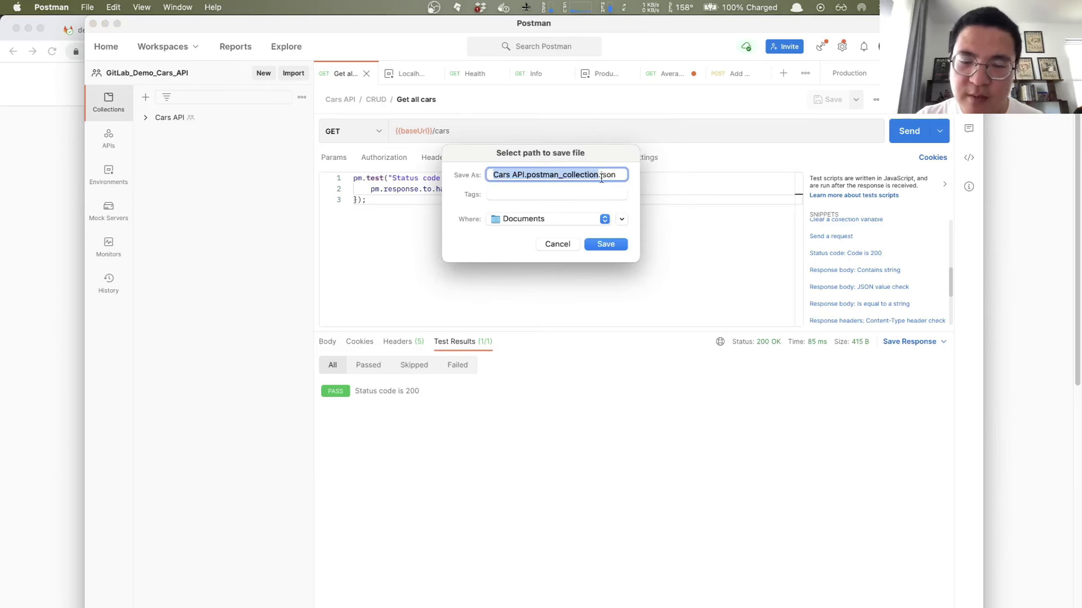
{"action": "left_click", "coordinate": [606, 219]}
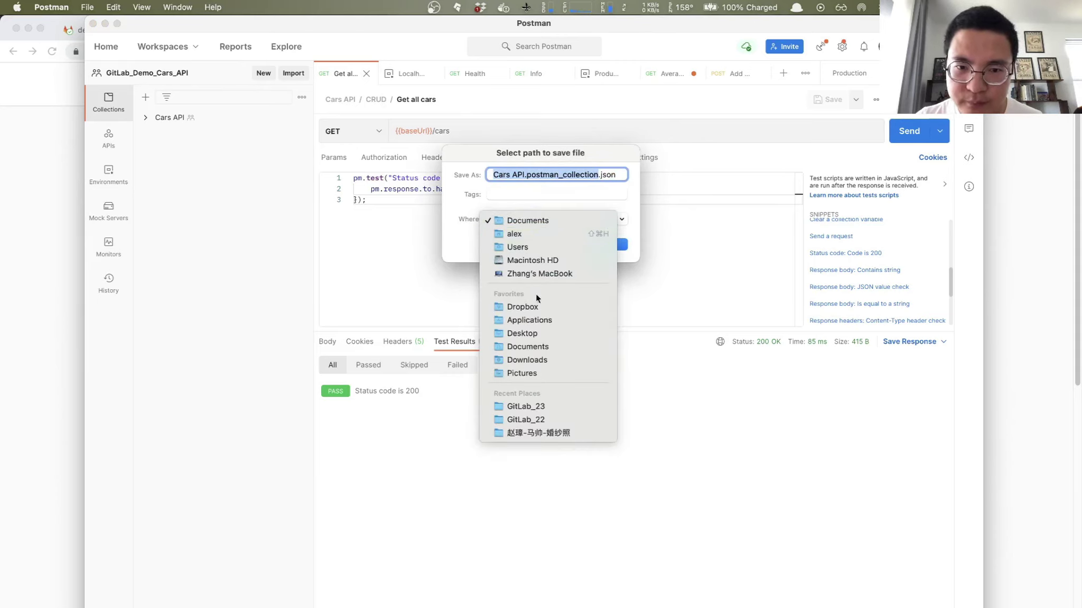
{"action": "left_click", "coordinate": [532, 359]}
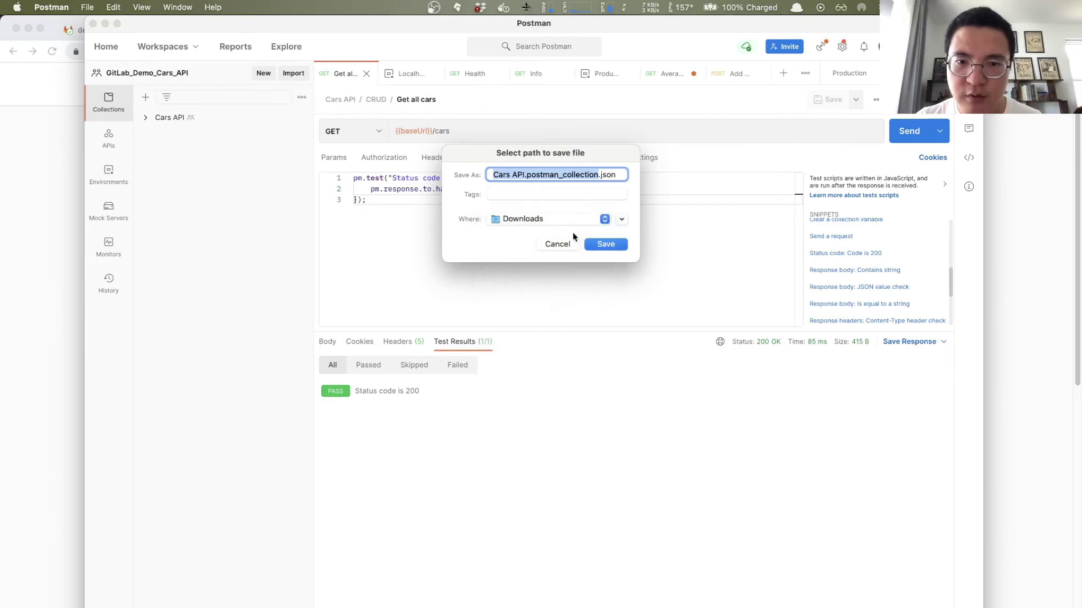
{"action": "left_click", "coordinate": [621, 245]}
Step: Open the Downloads folder in a full Finder window
{"action": "mouse_move", "coordinate": [761, 342]}
{"action": "left_click", "coordinate": [706, 595]}
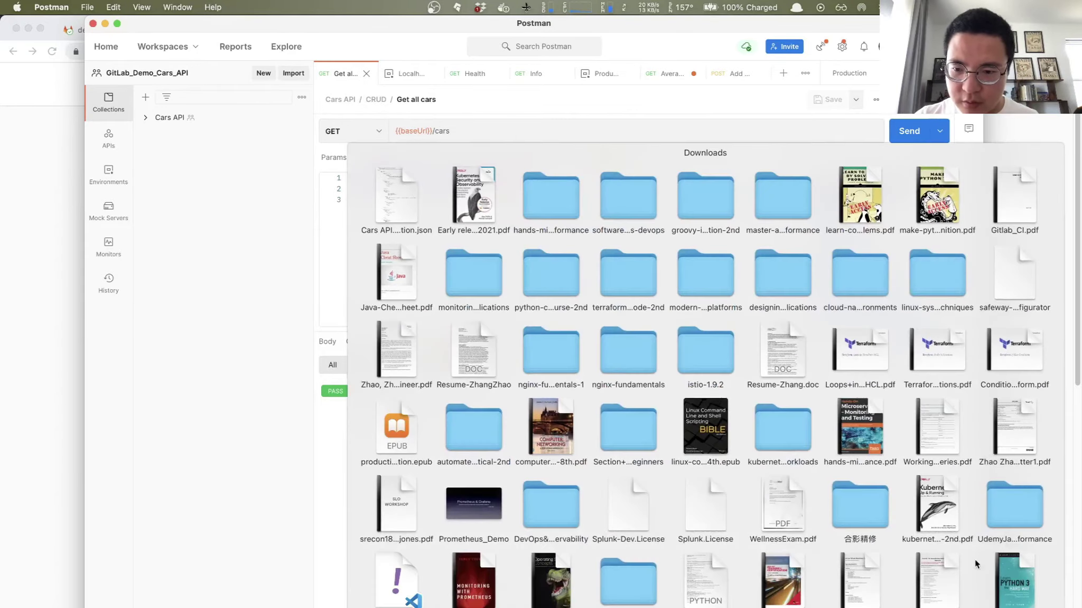
{"action": "scroll", "coordinate": [547, 395], "scroll_direction": "down", "scroll_amount": 10}
{"action": "left_click", "coordinate": [392, 515]}
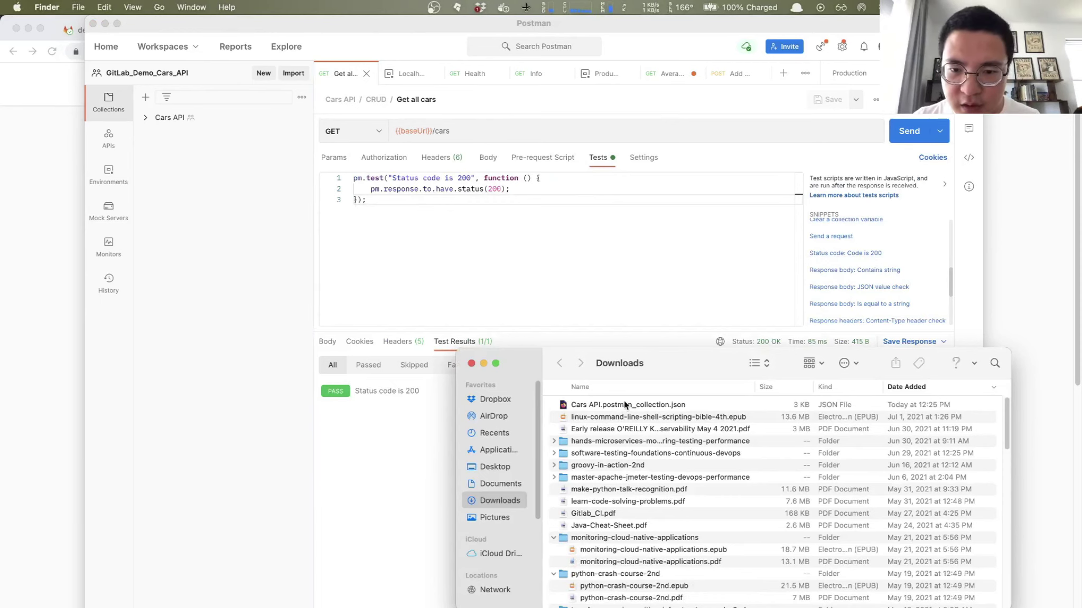
Step: Confirm the collection JSON sits in Documents > IntelliJ > cars-api, then return to Chrome's Newman page
{"action": "left_click", "coordinate": [624, 404]}
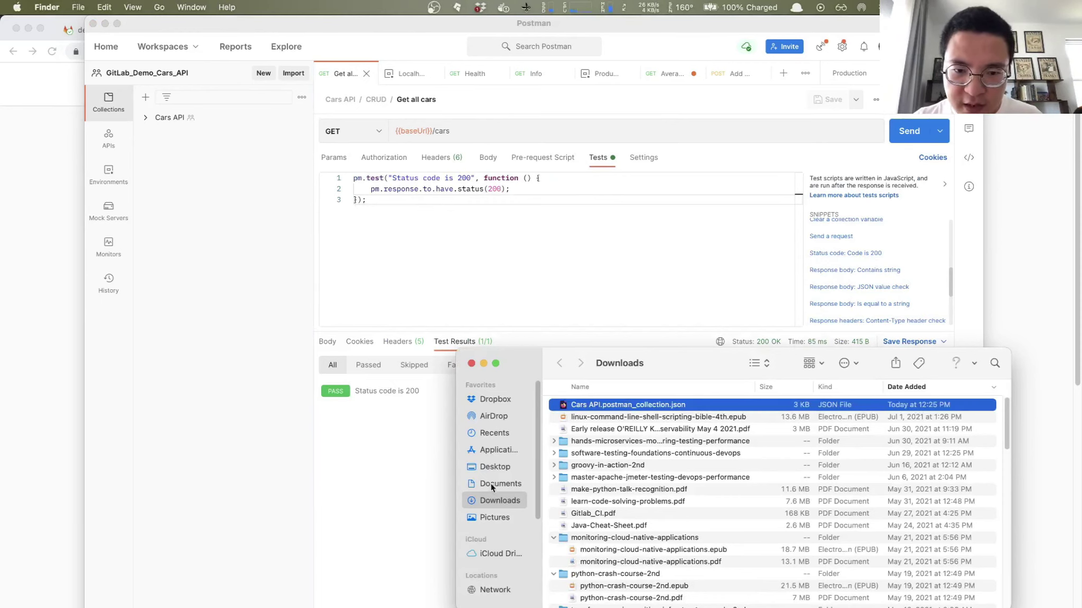
{"action": "left_click", "coordinate": [490, 484]}
{"action": "double_click", "coordinate": [587, 423]}
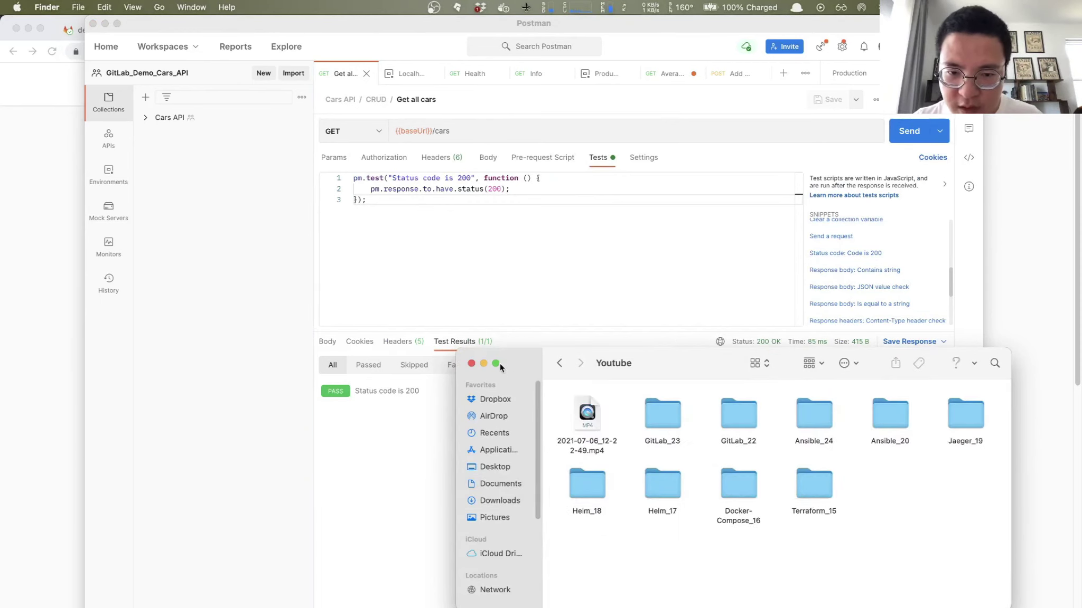
{"action": "left_click", "coordinate": [559, 363]}
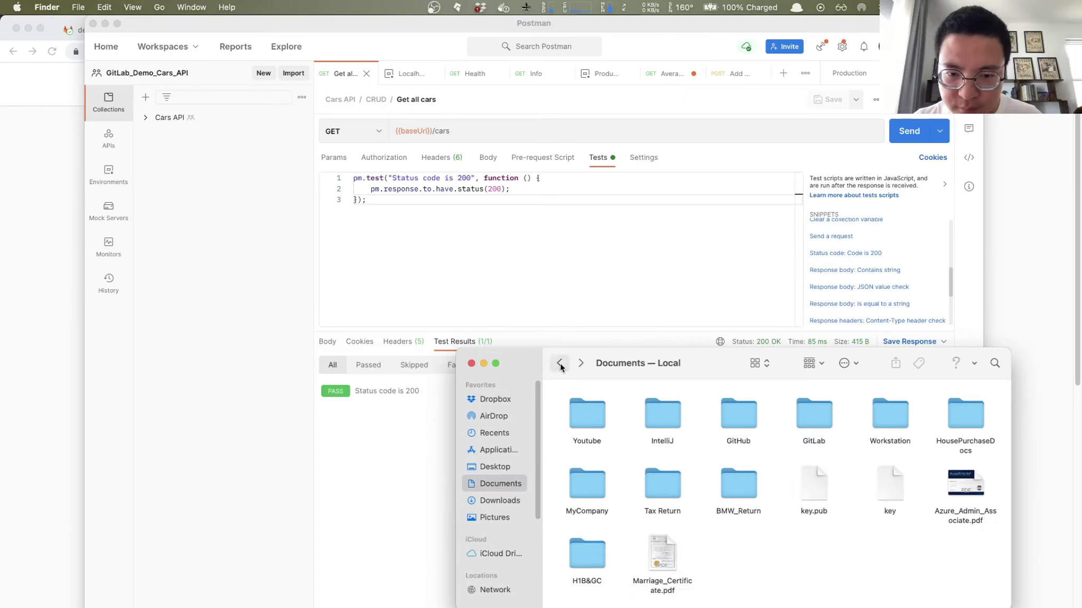
{"action": "double_click", "coordinate": [664, 416]}
{"action": "left_click", "coordinate": [658, 408]}
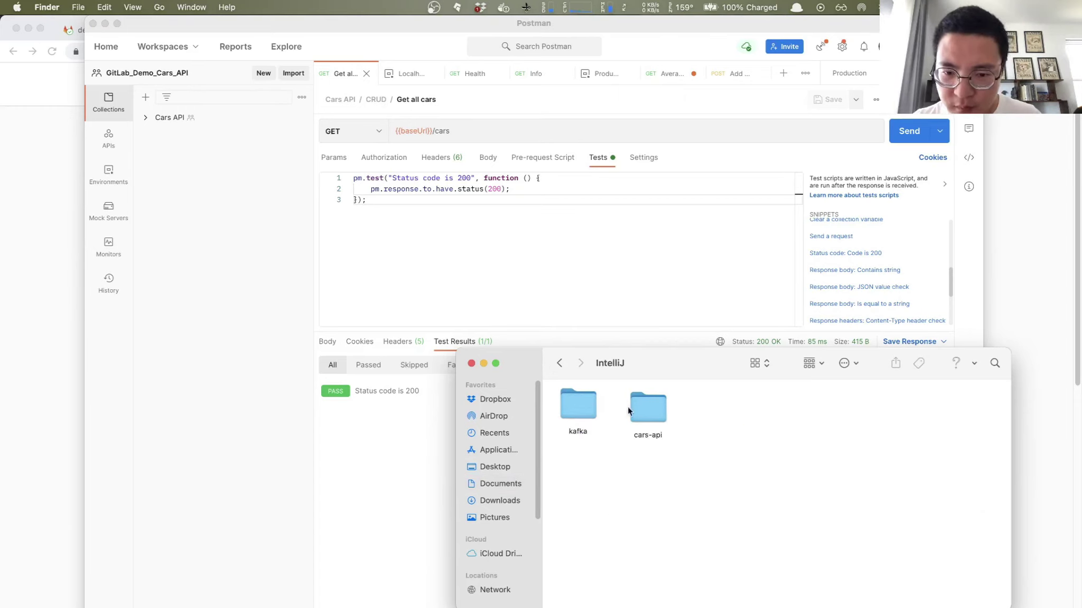
{"action": "double_click", "coordinate": [659, 408]}
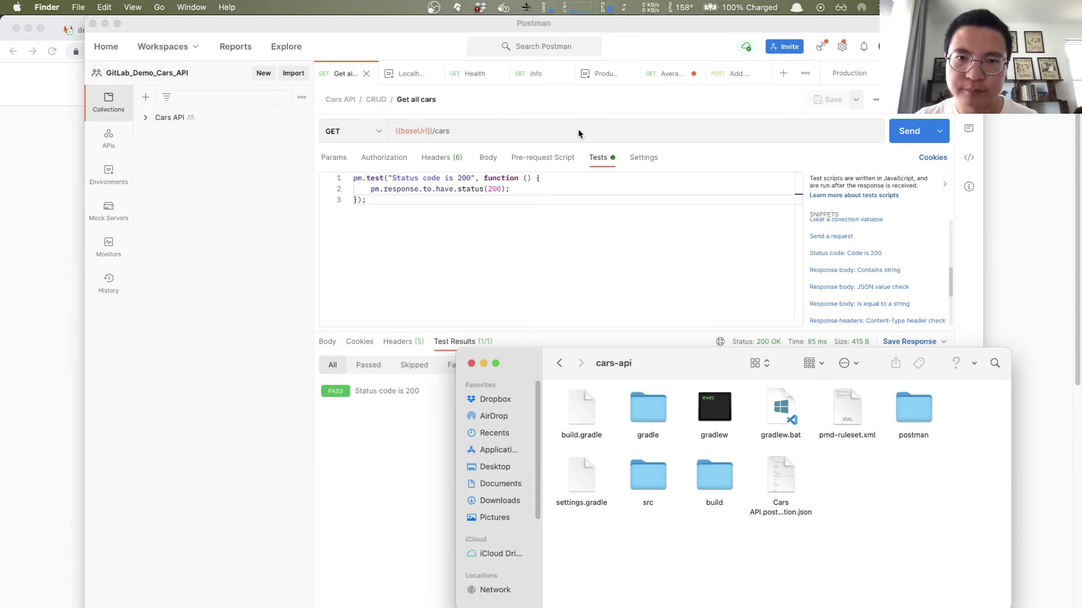
{"action": "left_click", "coordinate": [471, 363]}
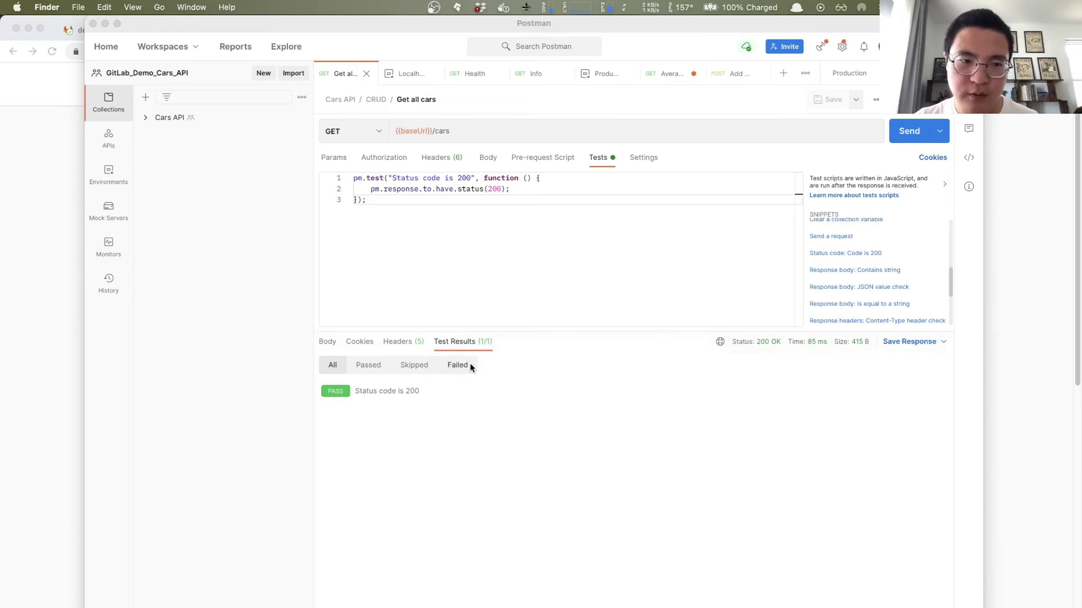
{"action": "left_click", "coordinate": [22, 269]}
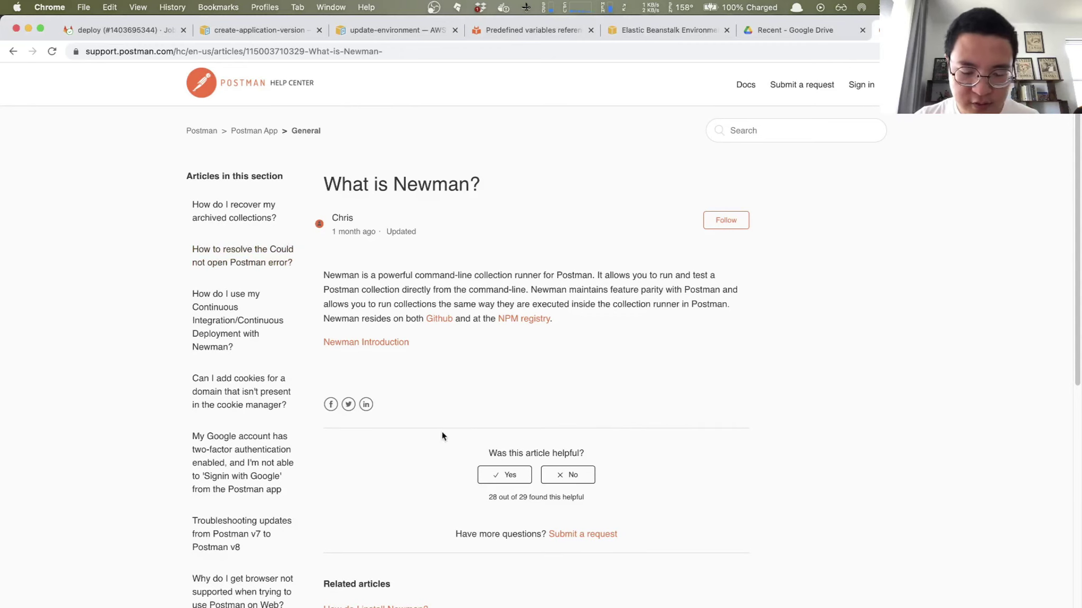
Step: Switch to IntelliJ IDEA via the launcher and show the cars-api project tree
{"action": "key", "text": "alt+space"}
{"action": "type", "text": "in"}
{"action": "key", "text": "Return"}
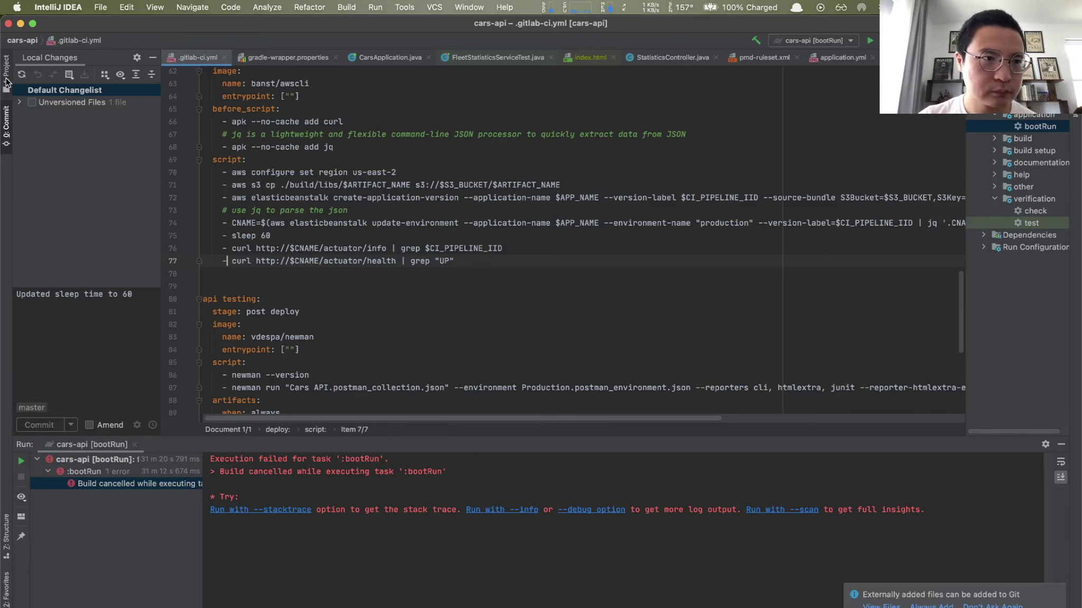
{"action": "left_click", "coordinate": [7, 78]}
{"action": "scroll", "coordinate": [113, 348], "scroll_direction": "down", "scroll_amount": 1}
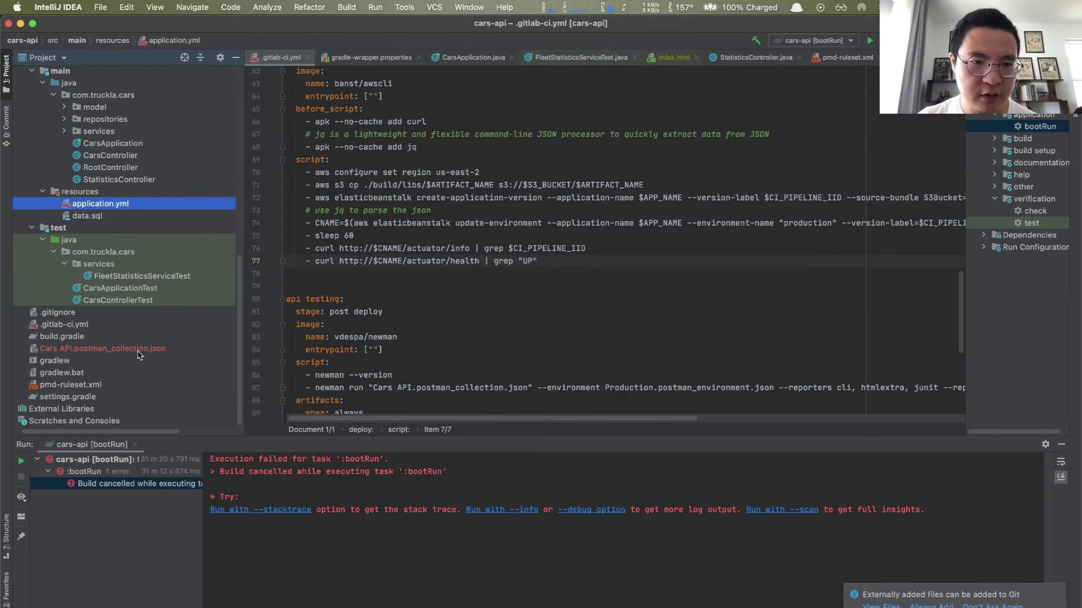
{"action": "scroll", "coordinate": [422, 367], "scroll_direction": "down", "scroll_amount": 5}
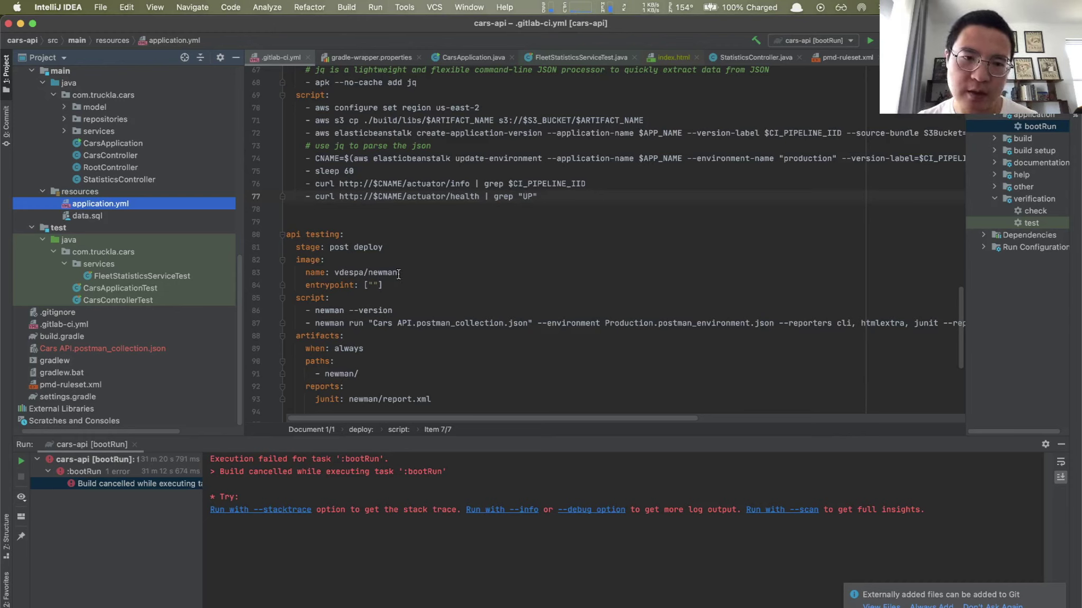
Step: Review the api testing job's vdespa/newman image, empty entrypoint and newman run command
{"action": "left_click_drag", "start_coordinate": [305, 272], "coordinate": [403, 272]}
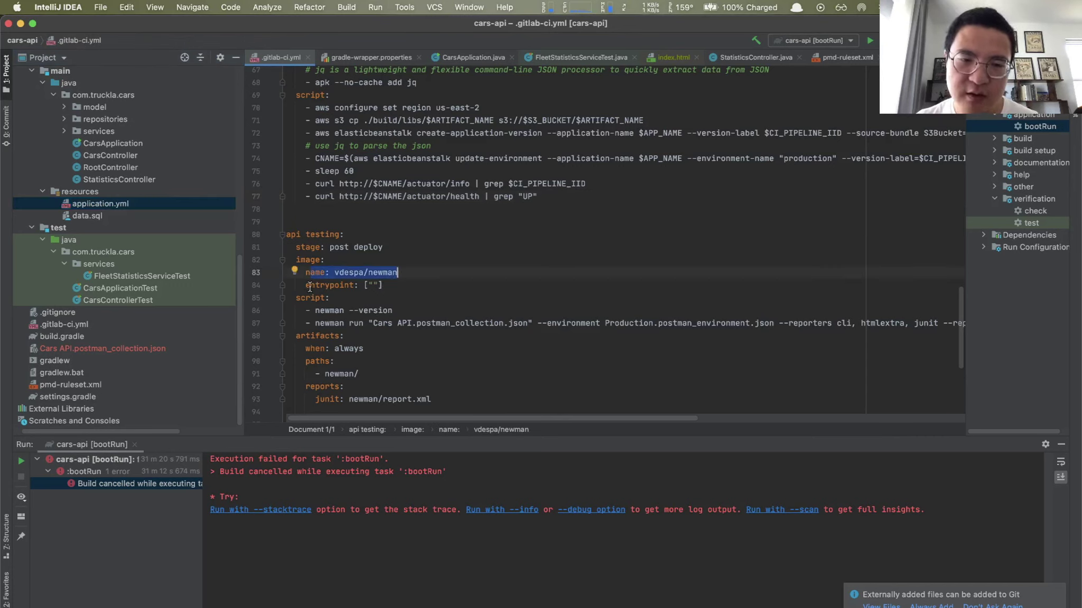
{"action": "mouse_move", "coordinate": [310, 287]}
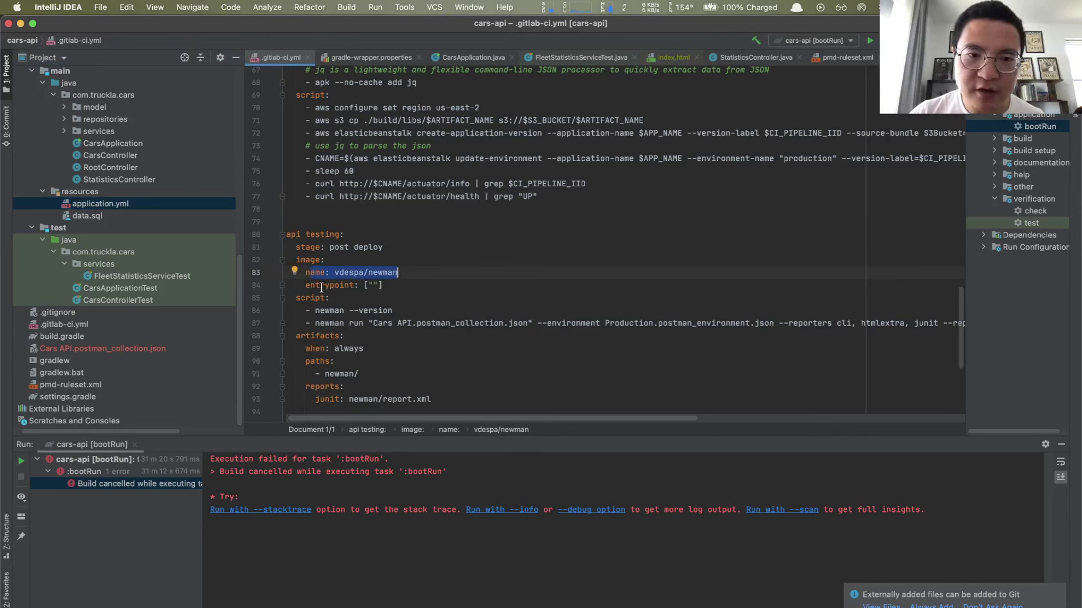
{"action": "left_click", "coordinate": [373, 286]}
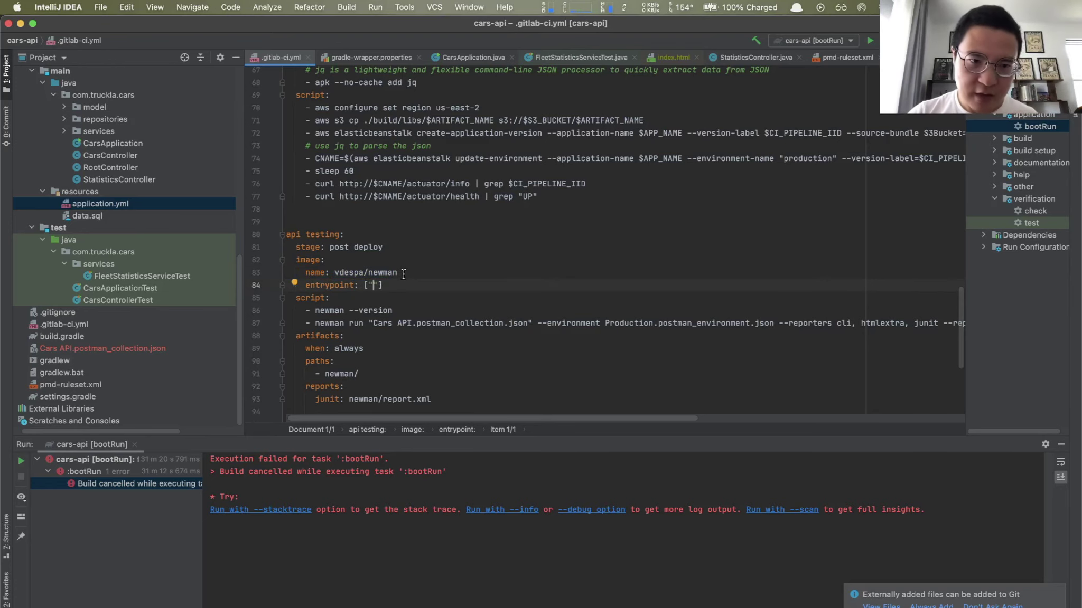
{"action": "scroll", "coordinate": [404, 274], "scroll_direction": "down", "scroll_amount": 3}
{"action": "scroll", "coordinate": [404, 274], "scroll_direction": "down", "scroll_amount": 1}
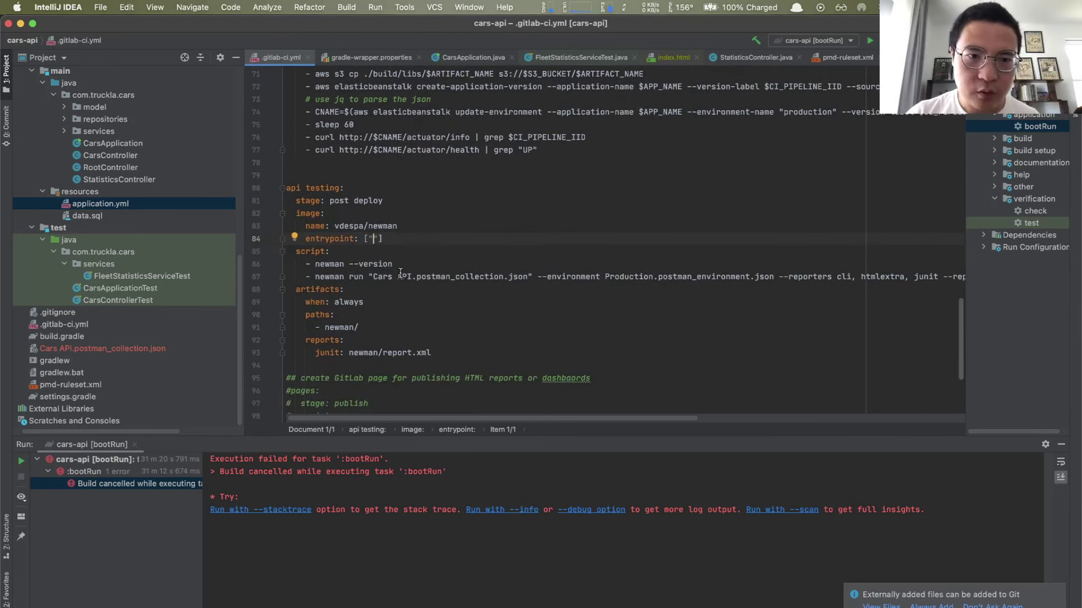
{"action": "right_click", "coordinate": [295, 255]}
{"action": "left_click", "coordinate": [424, 259]}
{"action": "left_click", "coordinate": [486, 226]}
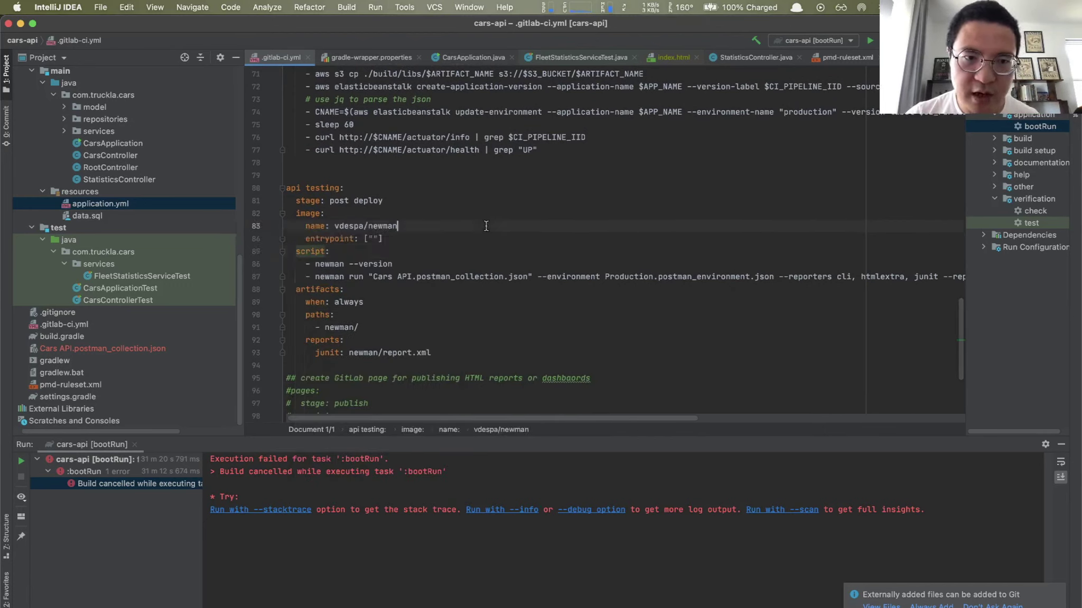
{"action": "left_click", "coordinate": [541, 277]}
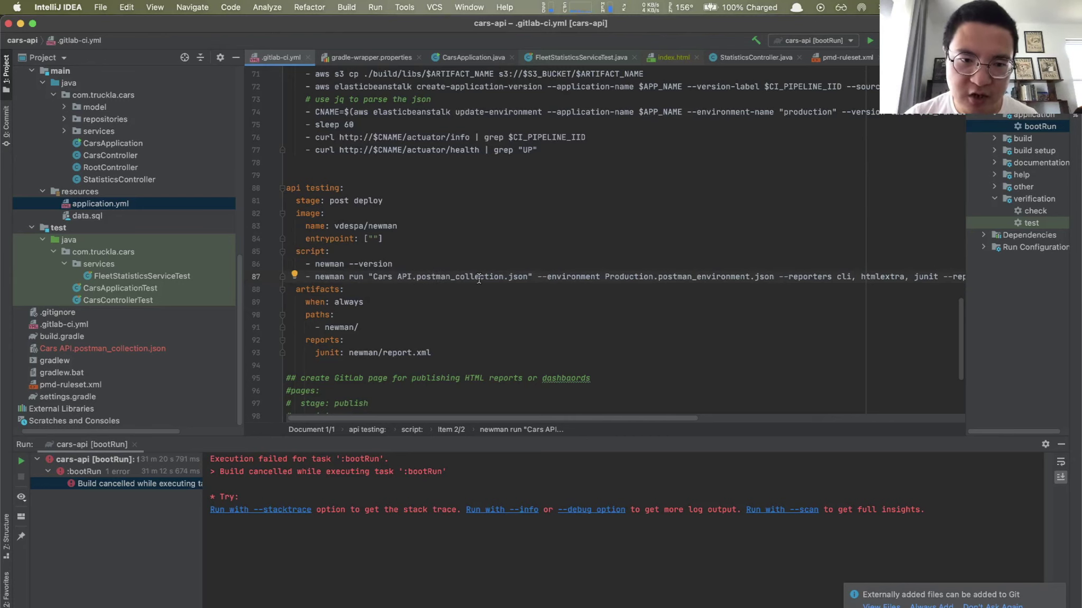
{"action": "scroll", "coordinate": [422, 275], "scroll_direction": "right", "scroll_amount": 1}
{"action": "scroll", "coordinate": [121, 353], "scroll_direction": "right", "scroll_amount": 2}
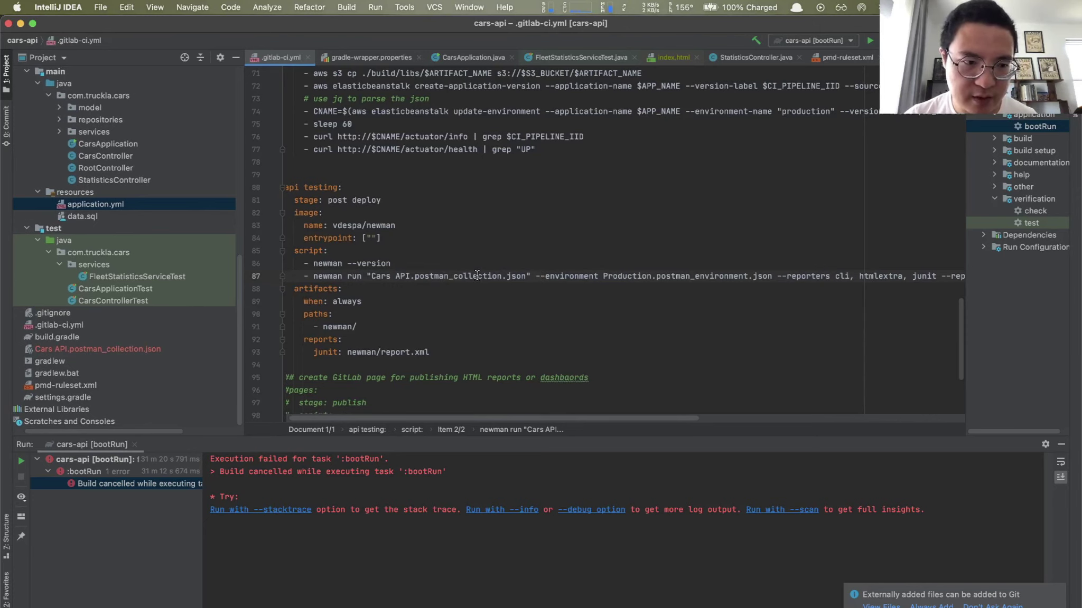
{"action": "scroll", "coordinate": [581, 278], "scroll_direction": "right", "scroll_amount": 1}
{"action": "scroll", "coordinate": [582, 279], "scroll_direction": "right", "scroll_amount": 3}
{"action": "scroll", "coordinate": [578, 278], "scroll_direction": "down", "scroll_amount": 1}
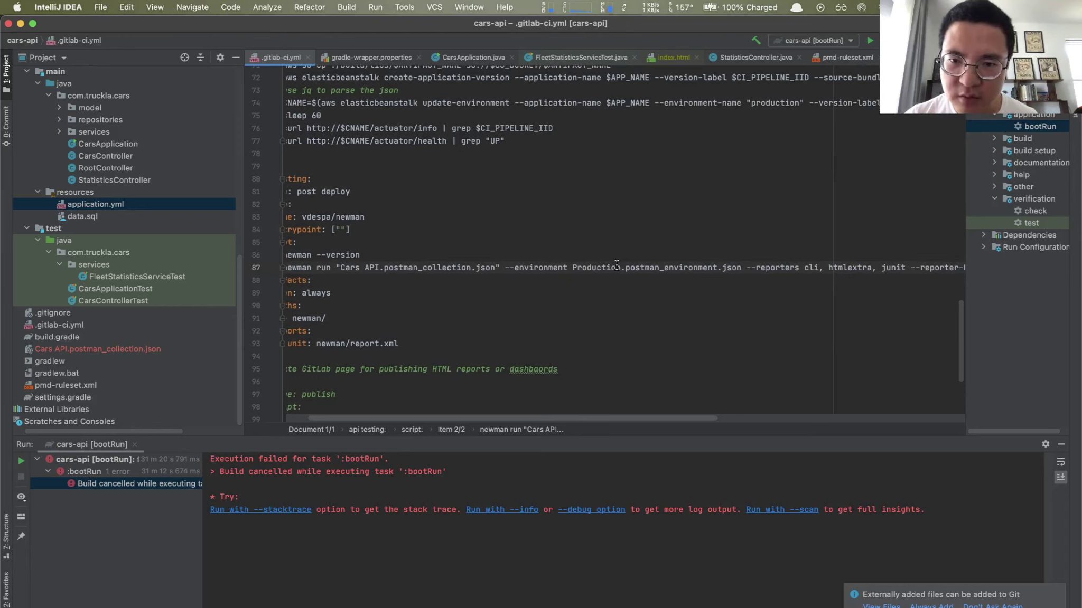
{"action": "scroll", "coordinate": [620, 267], "scroll_direction": "down", "scroll_amount": 1}
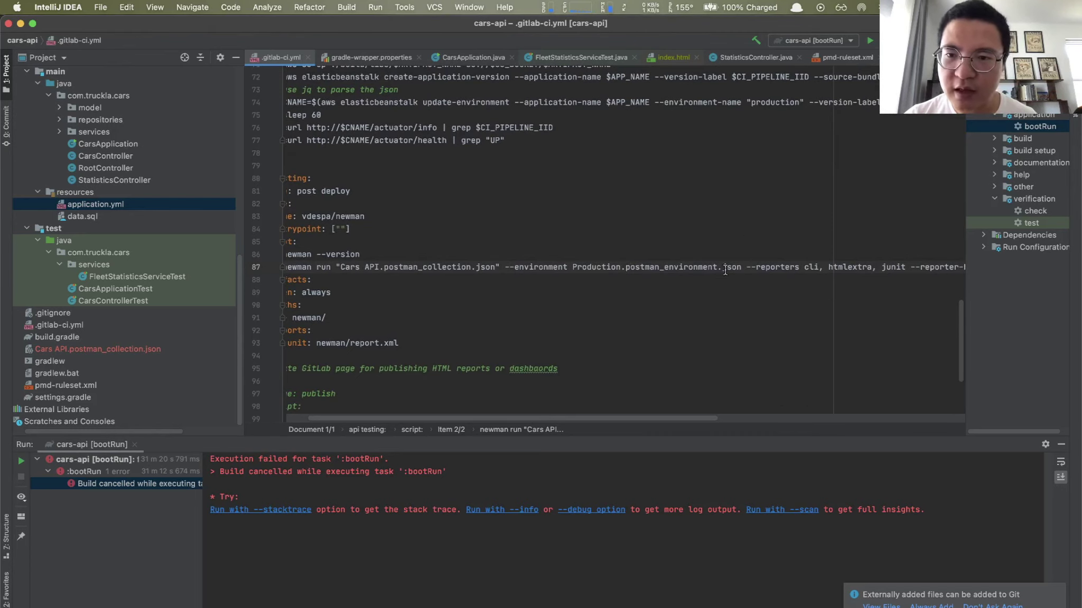
{"action": "scroll", "coordinate": [725, 269], "scroll_direction": "right", "scroll_amount": 5}
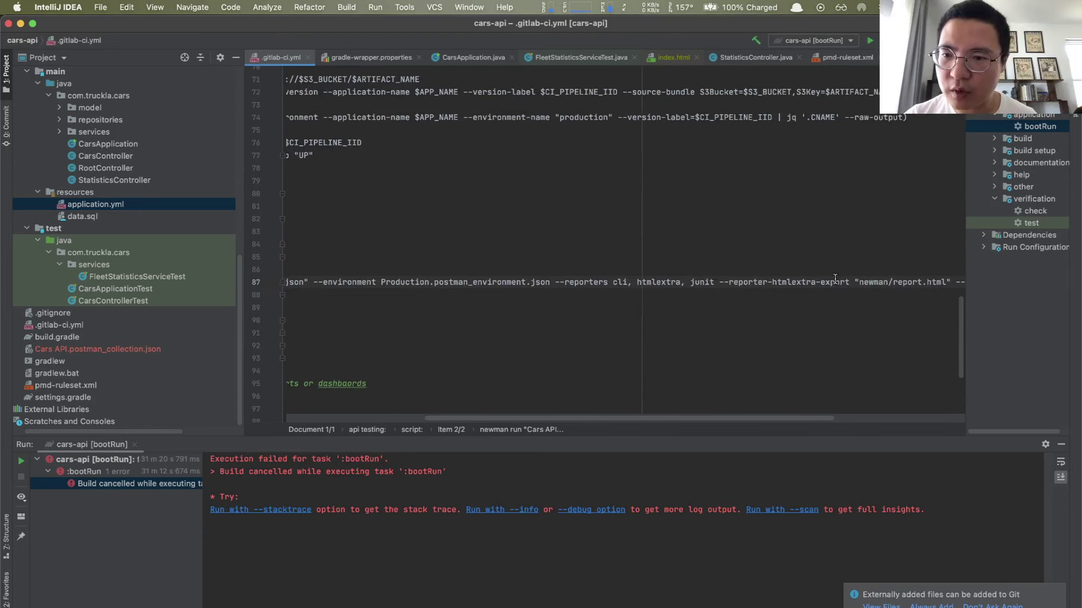
{"action": "scroll", "coordinate": [835, 280], "scroll_direction": "right", "scroll_amount": 2}
{"action": "scroll", "coordinate": [835, 280], "scroll_direction": "right", "scroll_amount": 1}
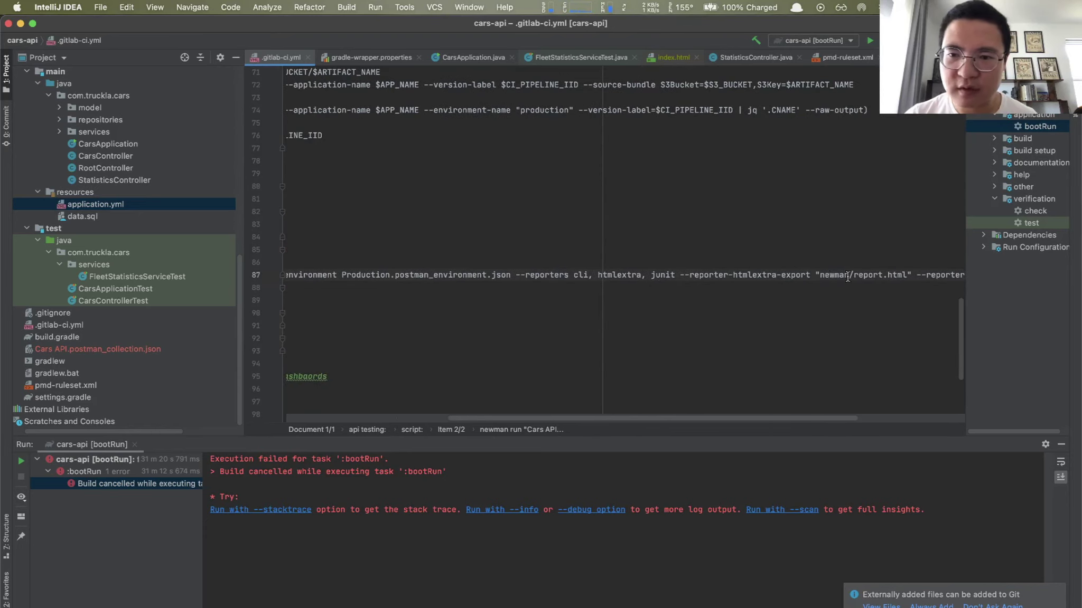
{"action": "scroll", "coordinate": [898, 274], "scroll_direction": "right", "scroll_amount": 5}
{"action": "scroll", "coordinate": [888, 273], "scroll_direction": "down", "scroll_amount": 2}
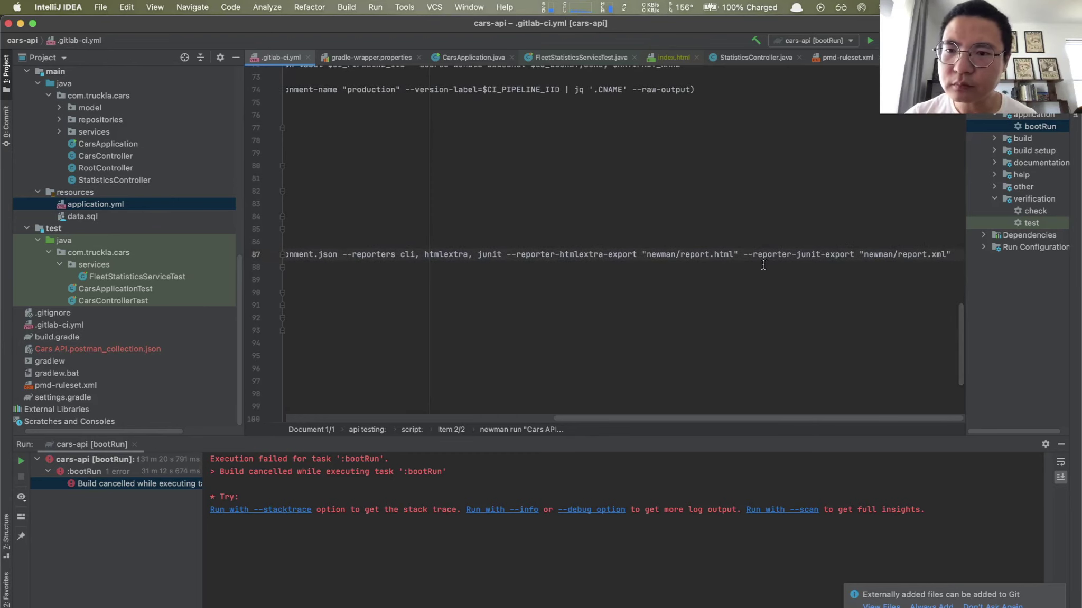
{"action": "scroll", "coordinate": [745, 255], "scroll_direction": "left", "scroll_amount": 3}
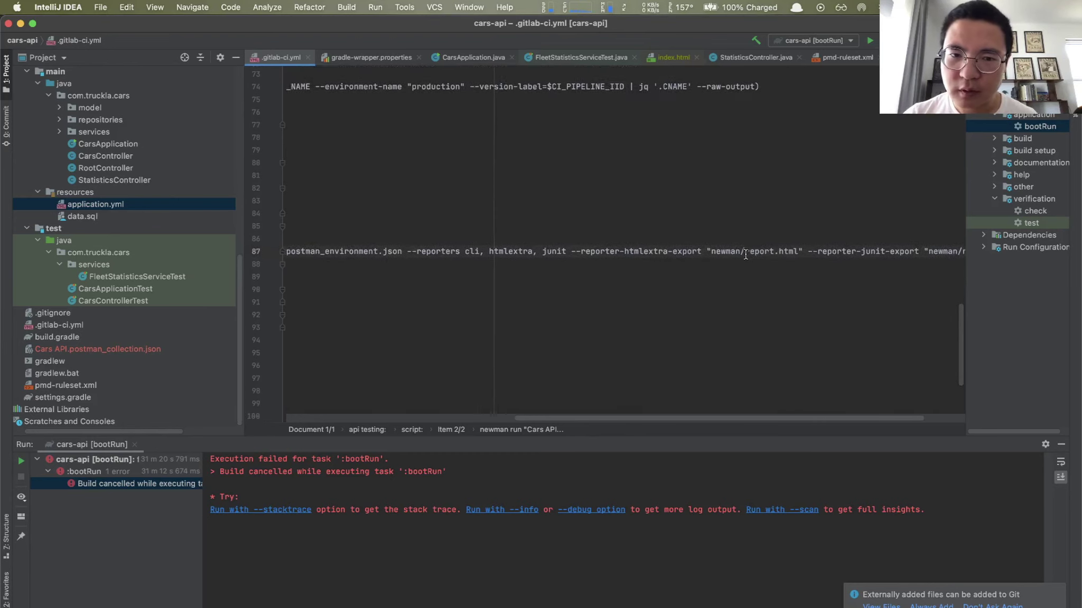
{"action": "right_click", "coordinate": [460, 256]}
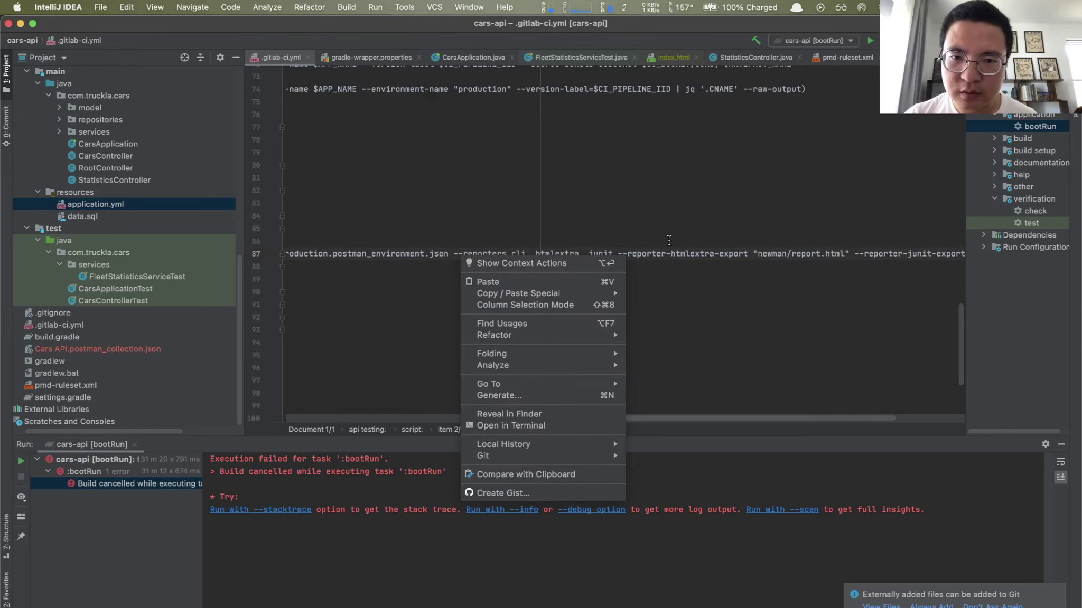
{"action": "left_click", "coordinate": [658, 220]}
{"action": "scroll", "coordinate": [521, 288], "scroll_direction": "left", "scroll_amount": 9}
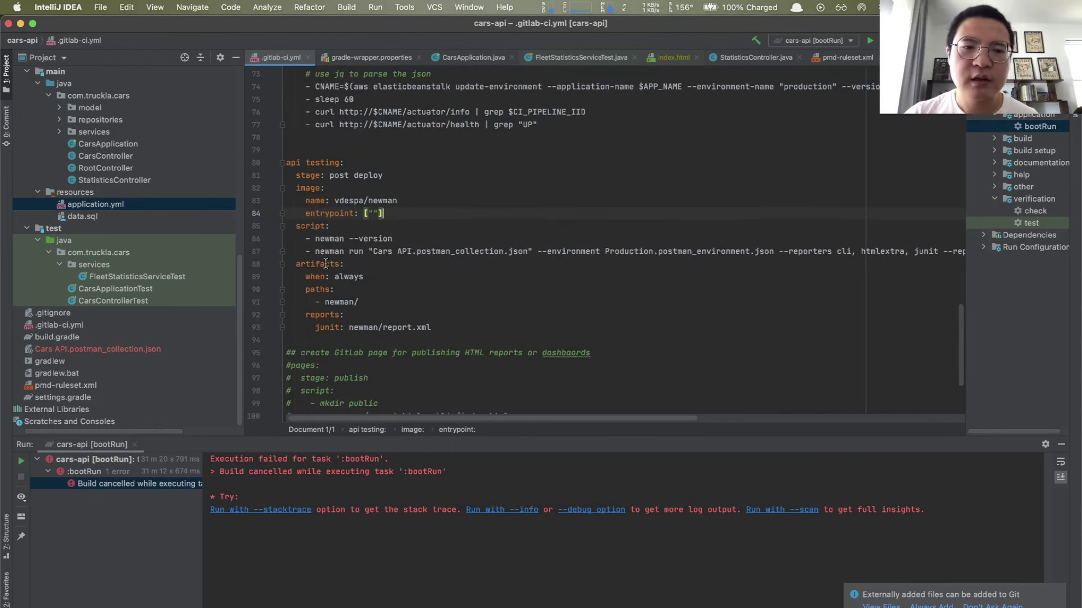
{"action": "mouse_move", "coordinate": [326, 264]}
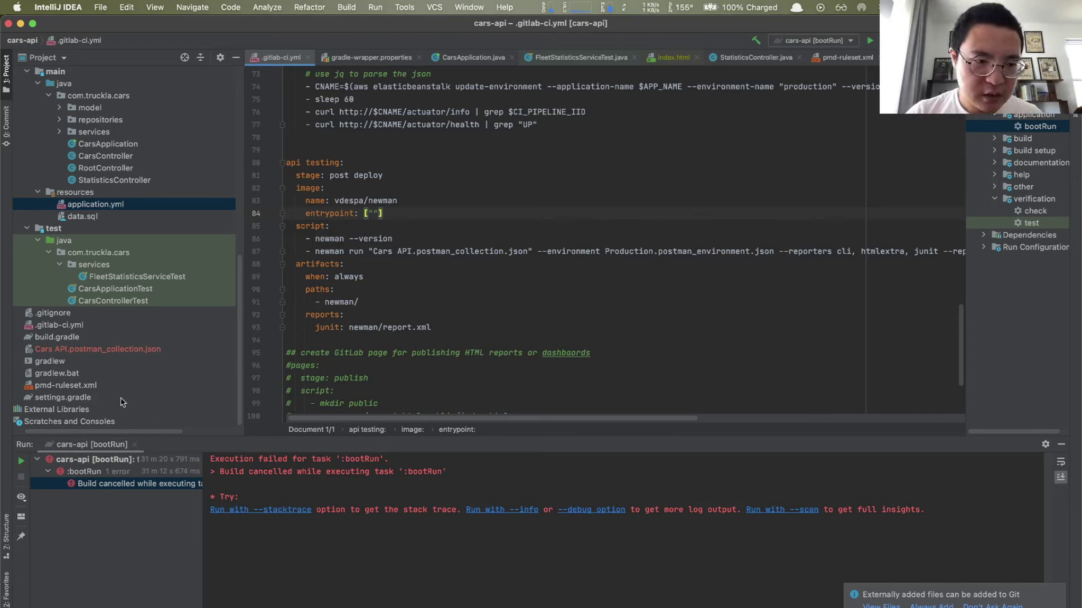
Step: Commit the changes, including the unversioned collection file, with message 'Added api testing job'
{"action": "left_click", "coordinate": [6, 121]}
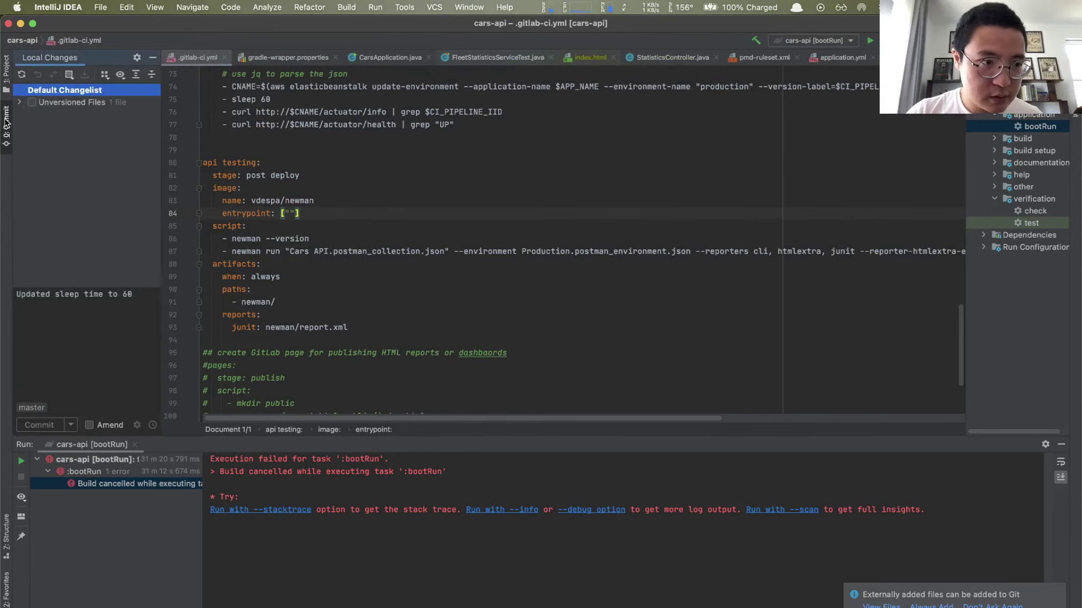
{"action": "left_click", "coordinate": [32, 103]}
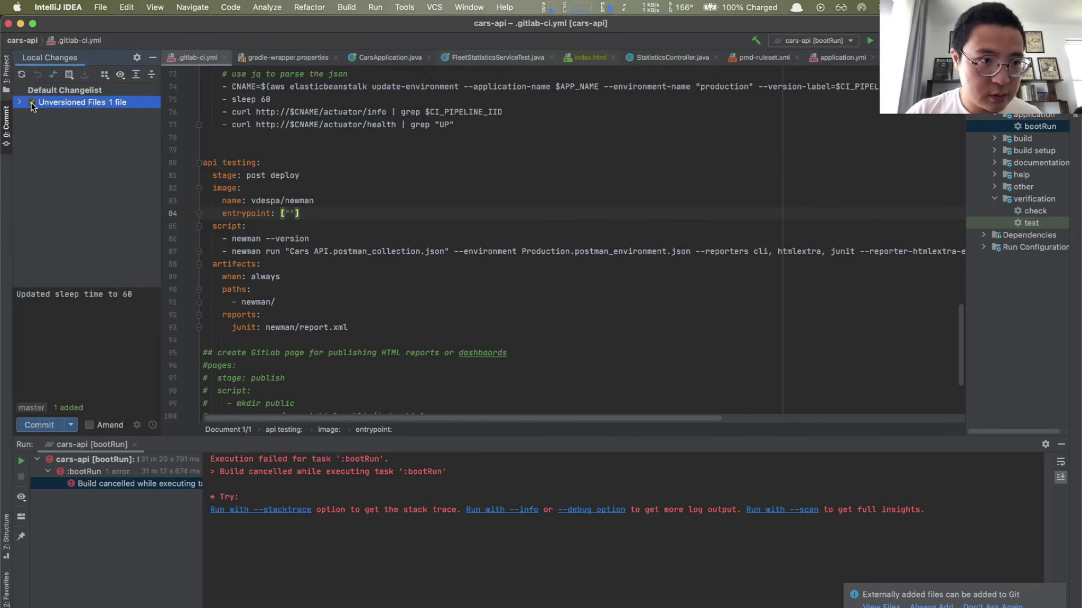
{"action": "double_click", "coordinate": [143, 300]}
{"action": "triple_click", "coordinate": [142, 300]}
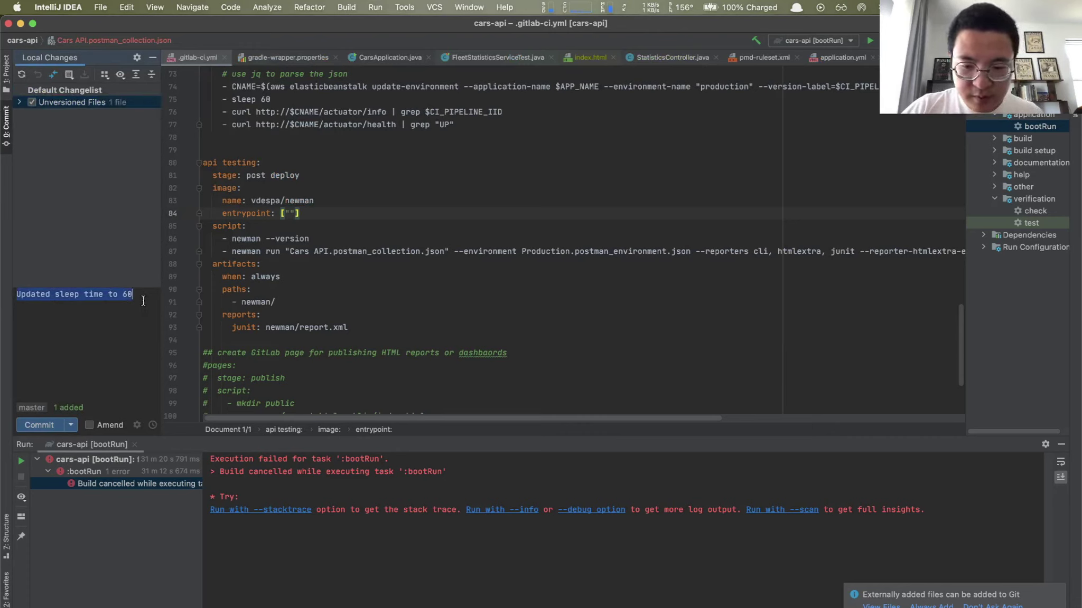
{"action": "key", "text": "BackSpace"}
{"action": "type", "text": "Added api"}
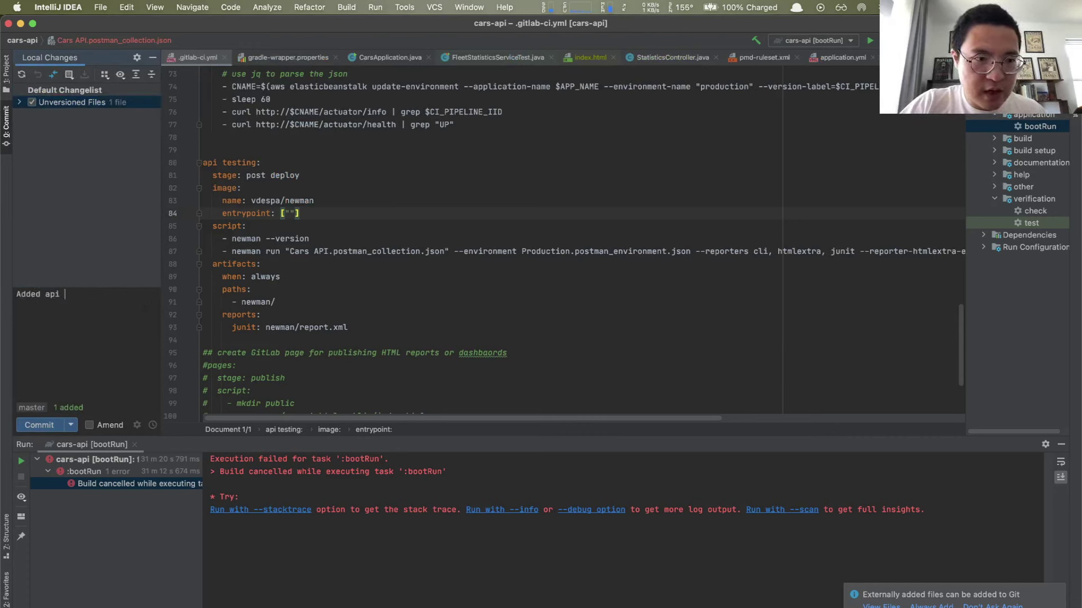
{"action": "type", "text": " testing job"}
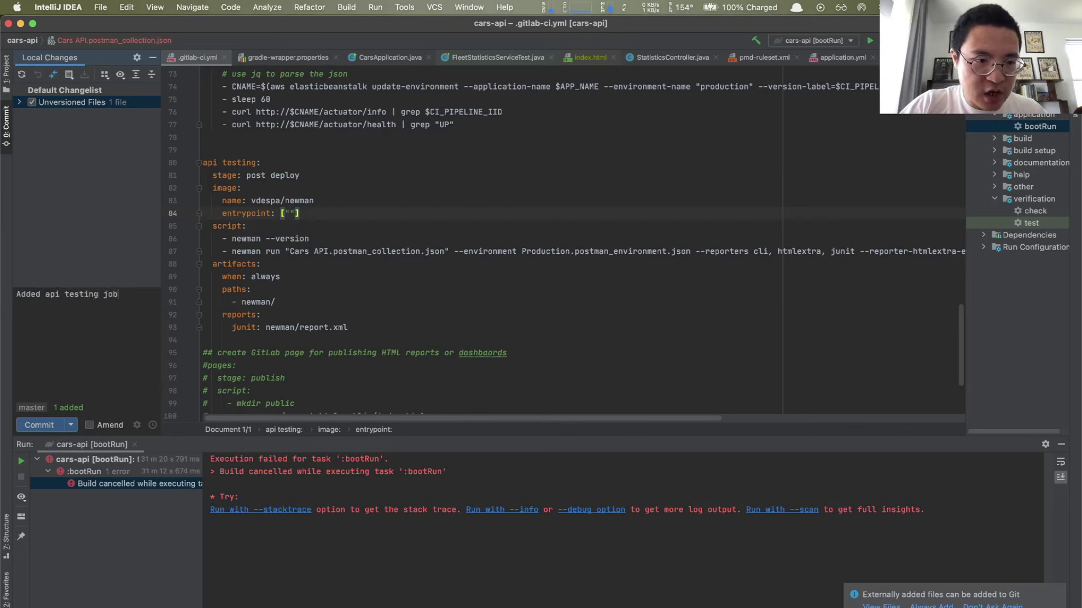
{"action": "left_click", "coordinate": [35, 429]}
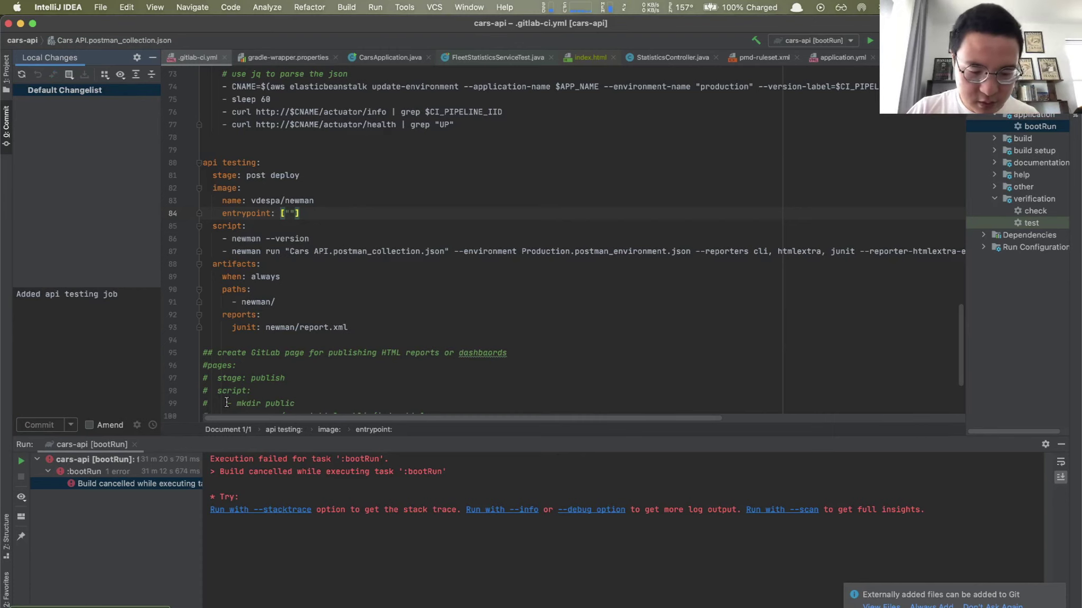
Step: Push the commit to origin/master and switch to GitLab's deploy job page
{"action": "mouse_move", "coordinate": [228, 402]}
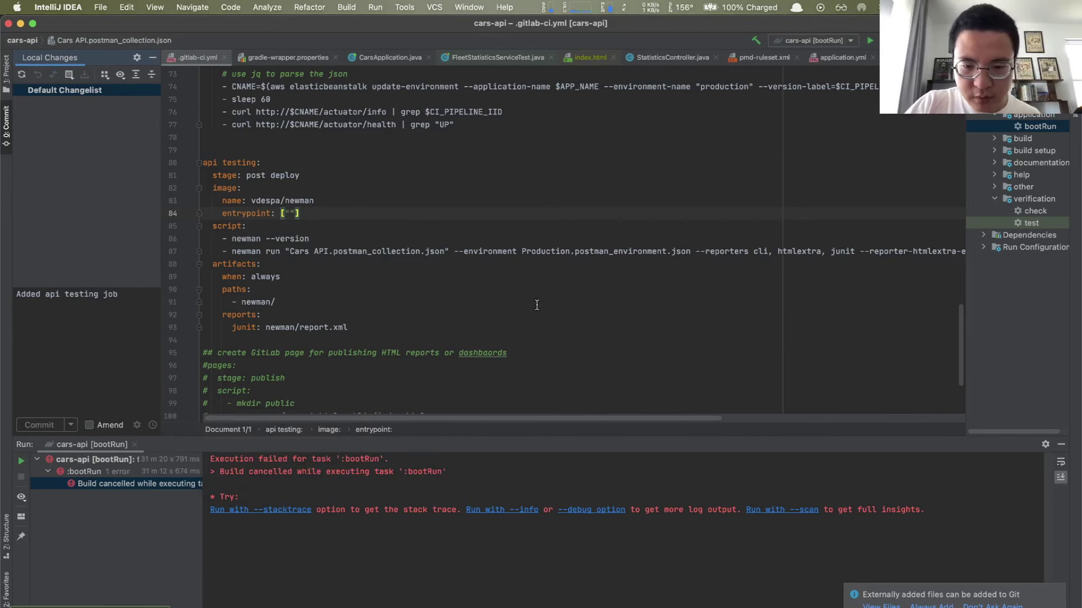
{"action": "key", "text": "super+shift+k"}
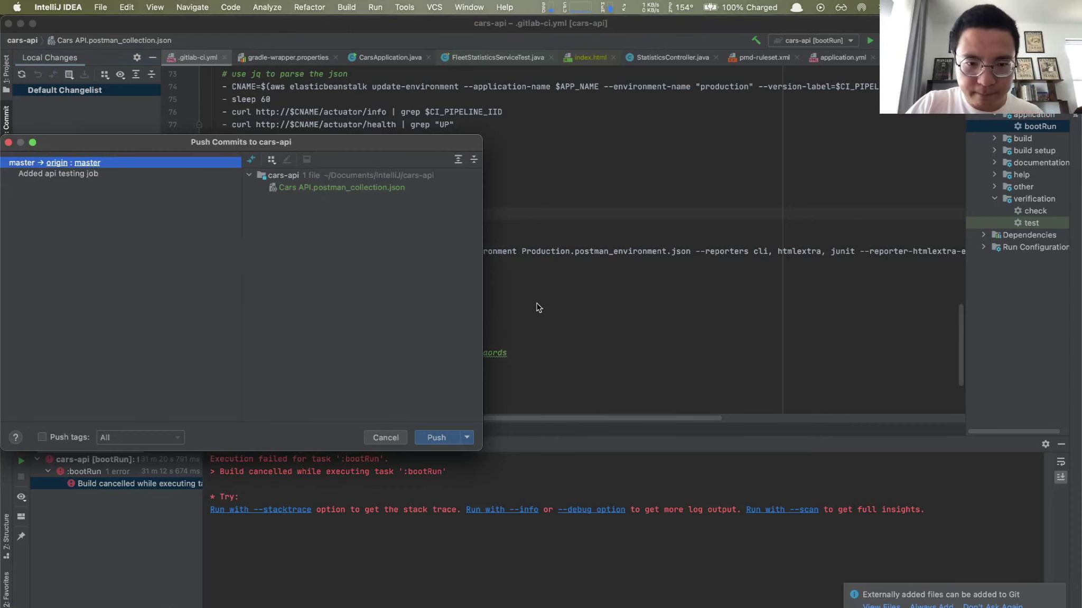
{"action": "left_click", "coordinate": [432, 441]}
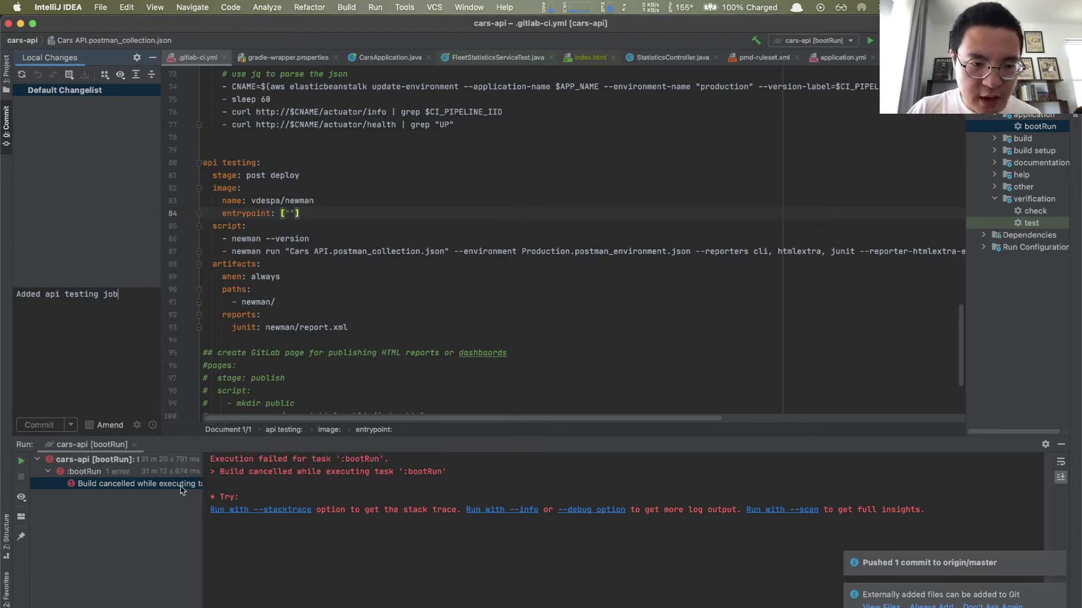
{"action": "key", "text": "super+Tab"}
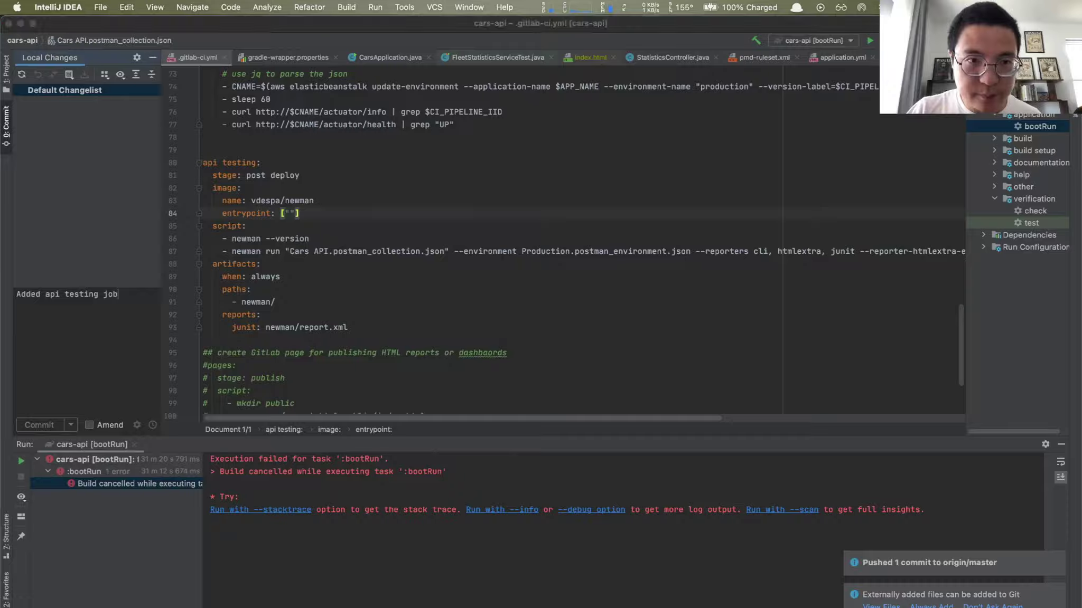
{"action": "left_click", "coordinate": [113, 27]}
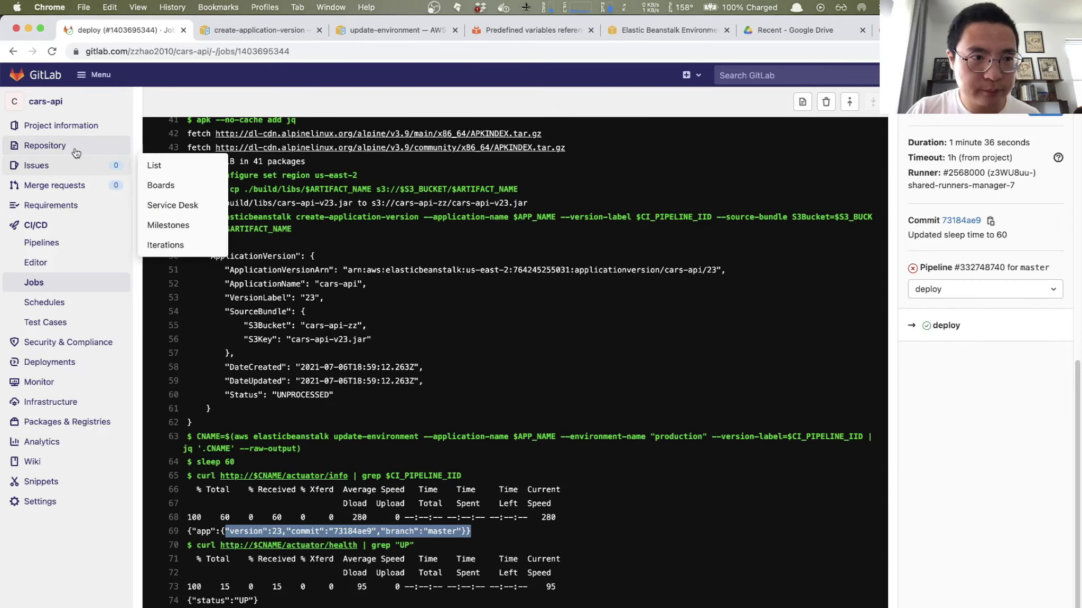
Step: Open the running cars-api pipeline for 'Added api testing job', then return to IntelliJ IDEA
{"action": "left_click", "coordinate": [45, 101]}
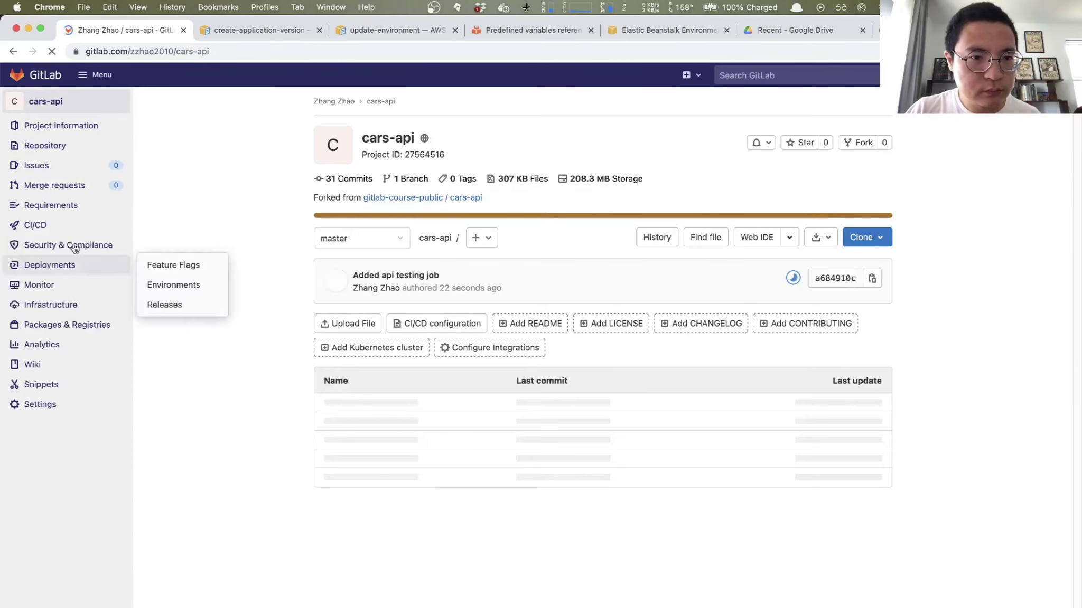
{"action": "left_click", "coordinate": [792, 278]}
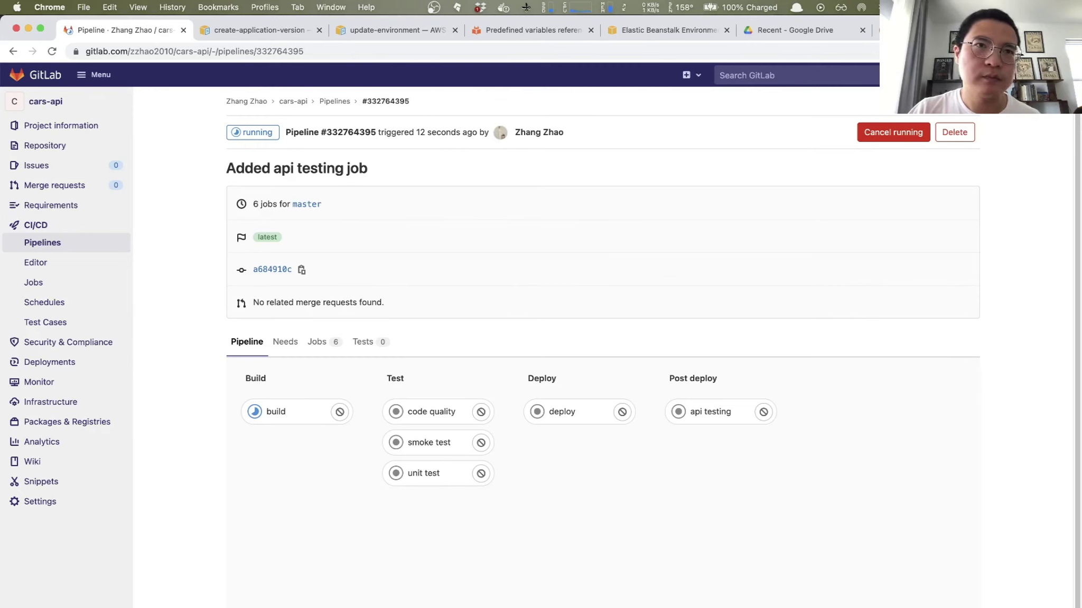
{"action": "key", "text": "super+Tab"}
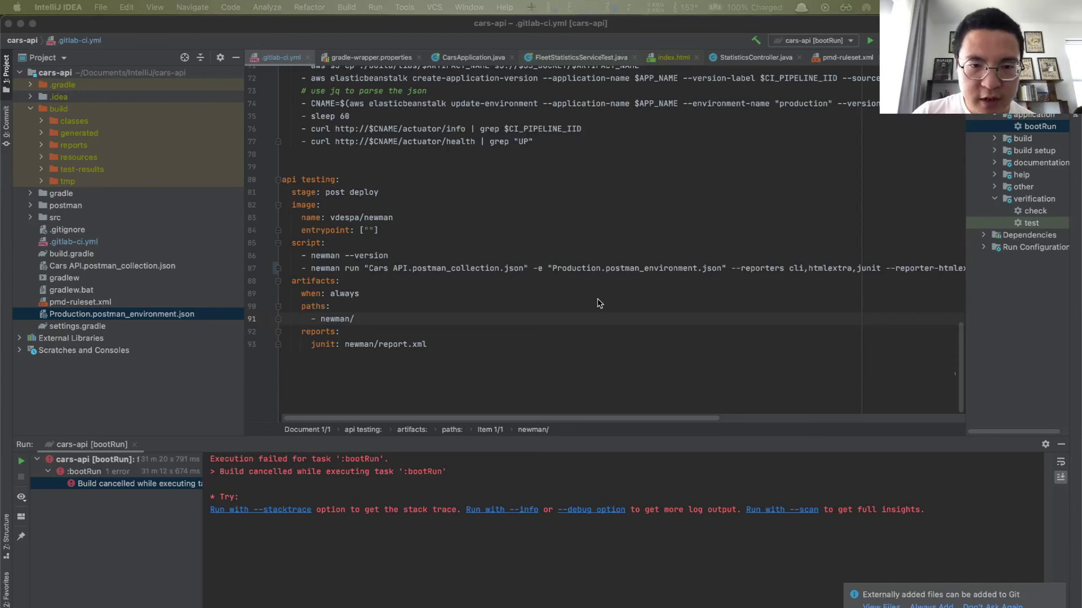
Step: From the newman run line in .gitlab-ci.yml, bring up Postman via the launcher
{"action": "left_click", "coordinate": [338, 270]}
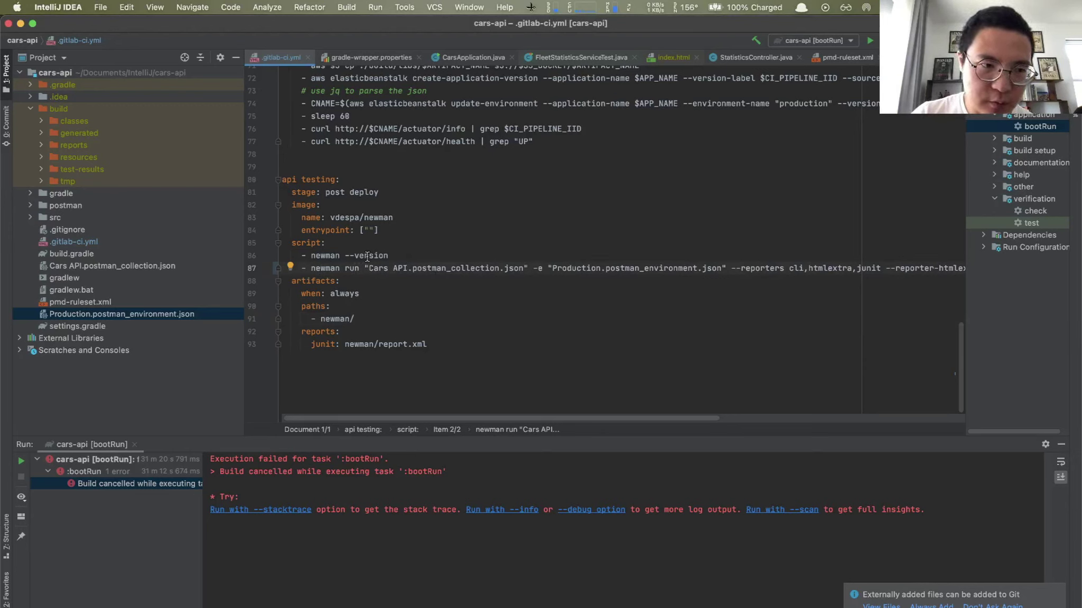
{"action": "key", "text": "alt+space"}
{"action": "type", "text": "j"}
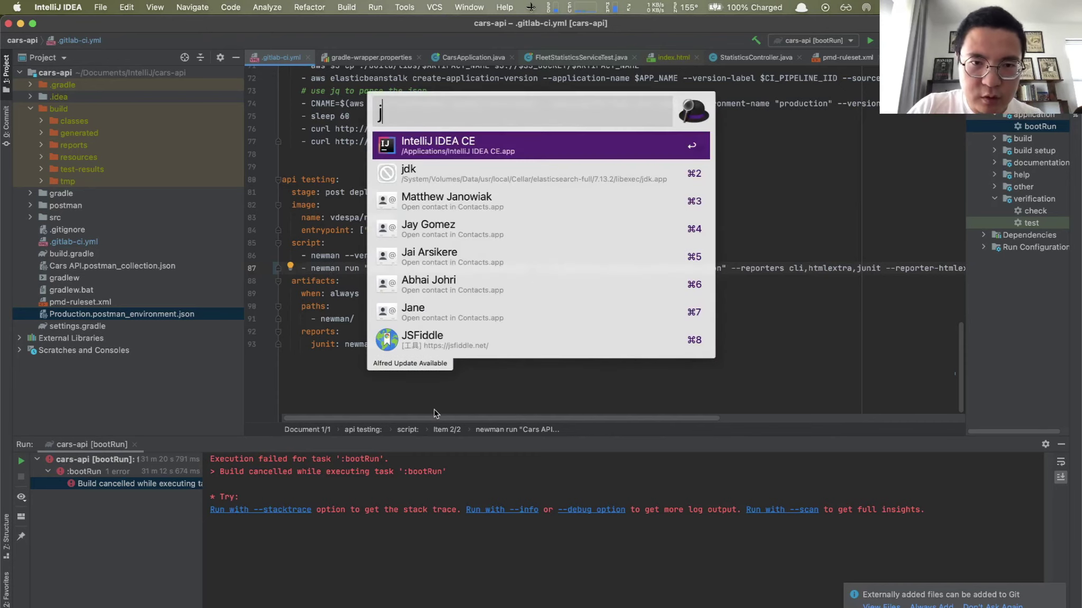
{"action": "key", "text": "BackSpace"}
{"action": "type", "text": "p"}
{"action": "key", "text": "Return"}
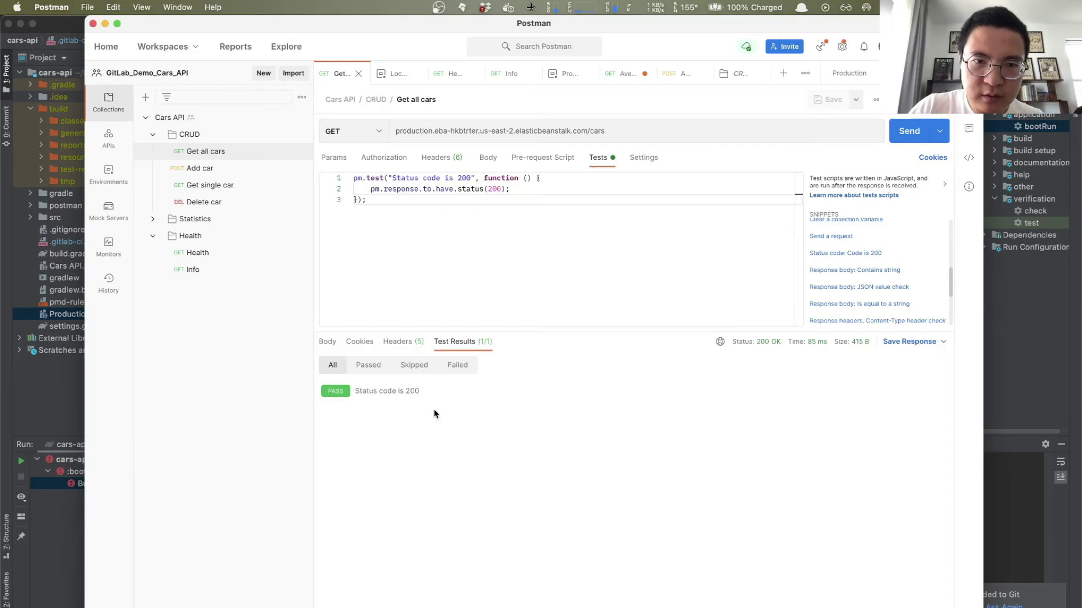
Step: Open the Production environment's baseUrl variables in Postman, then return to IntelliJ IDEA
{"action": "left_click", "coordinate": [108, 174]}
{"action": "left_click", "coordinate": [174, 172]}
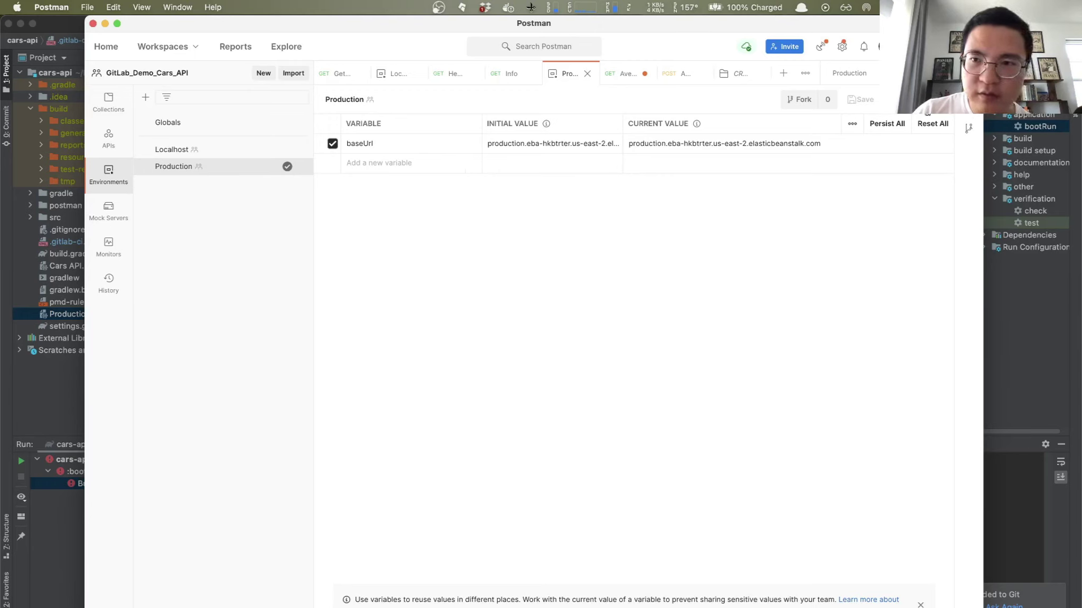
{"action": "left_click", "coordinate": [852, 124]}
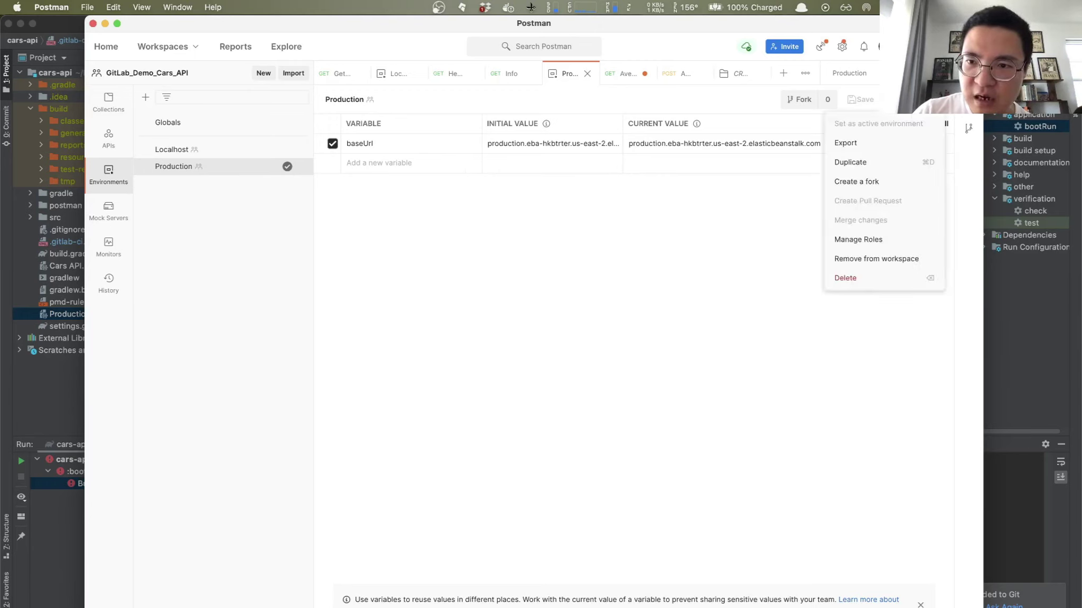
{"action": "left_click", "coordinate": [454, 312]}
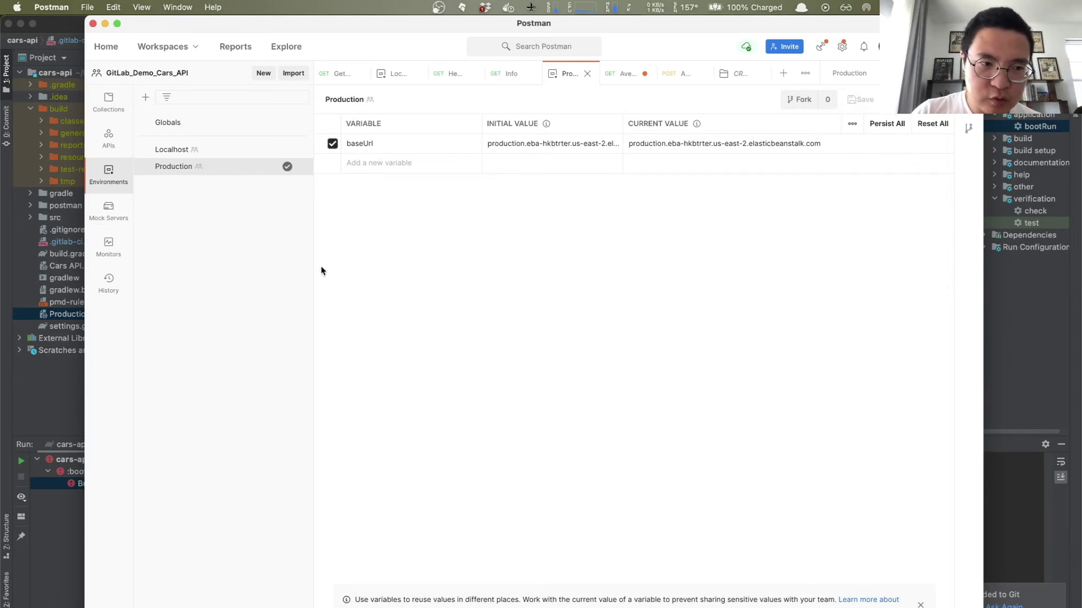
{"action": "left_click", "coordinate": [62, 377]}
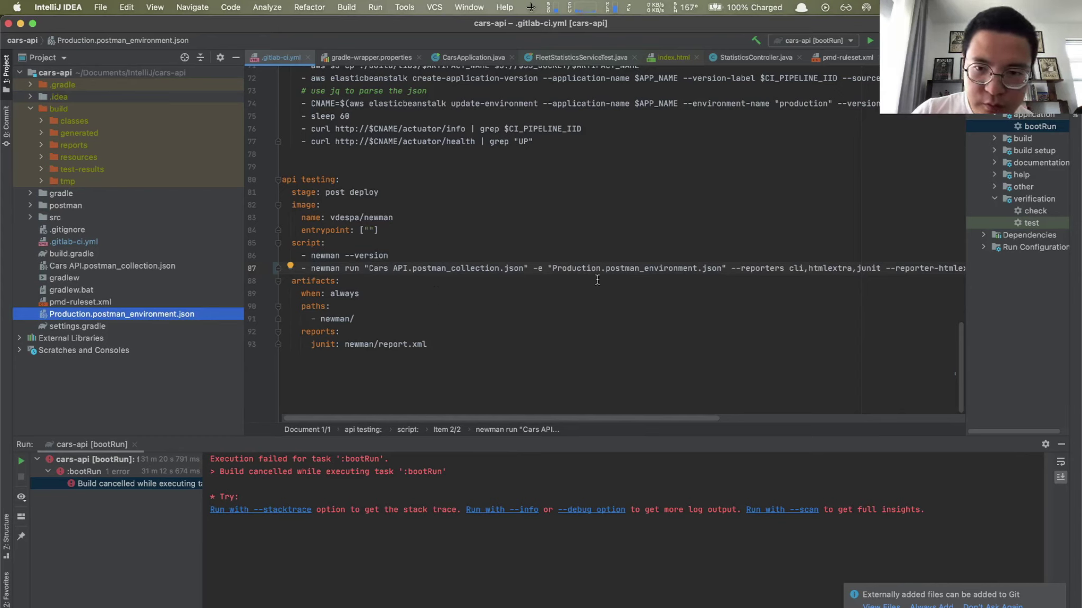
{"action": "left_click_drag", "start_coordinate": [554, 269], "coordinate": [727, 268]}
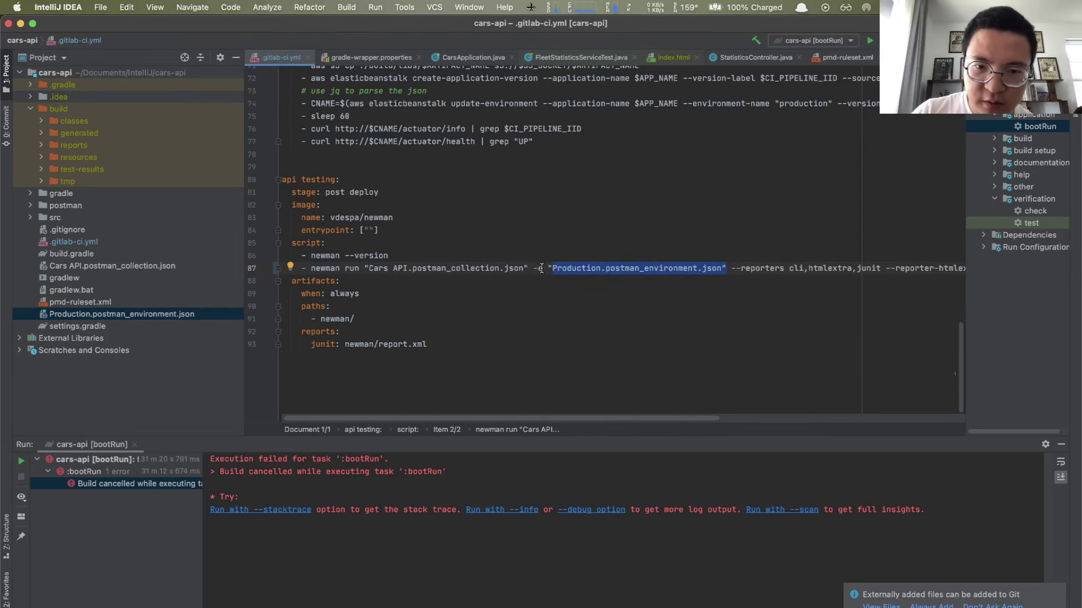
{"action": "scroll", "coordinate": [639, 277], "scroll_direction": "right", "scroll_amount": 10}
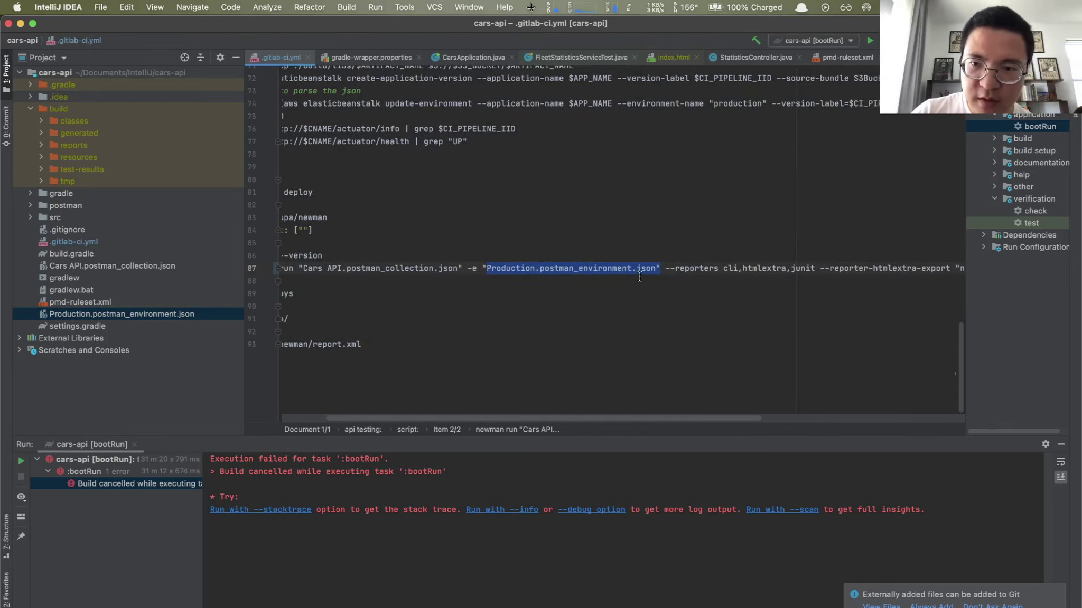
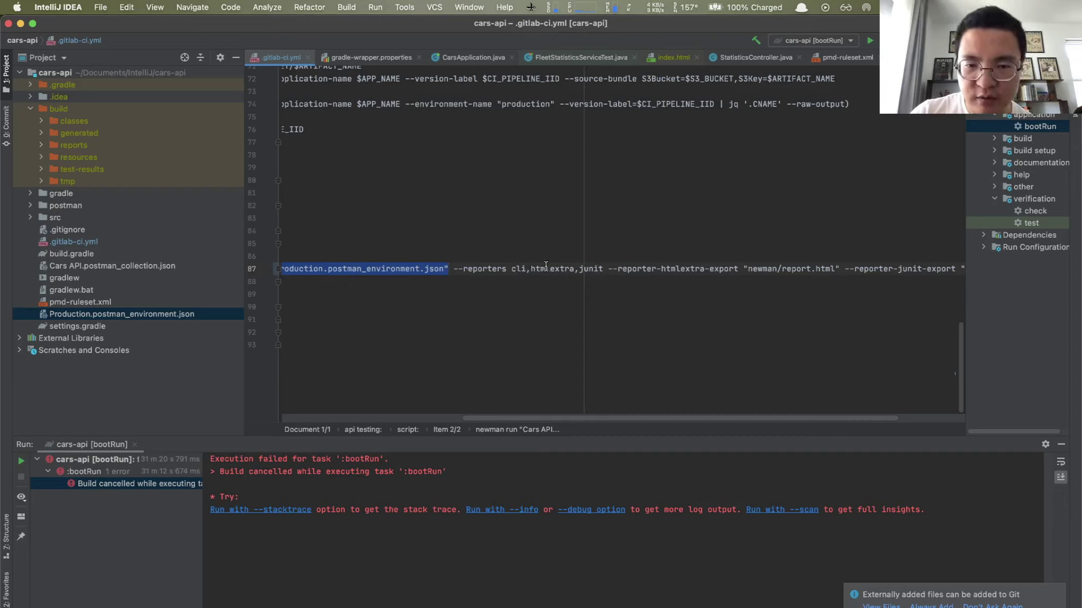
Step: Review the api testing job in .gitlab-ci.yml, highlighting its 'when: always' artifacts setting
{"action": "scroll", "coordinate": [546, 265], "scroll_direction": "right", "scroll_amount": 4}
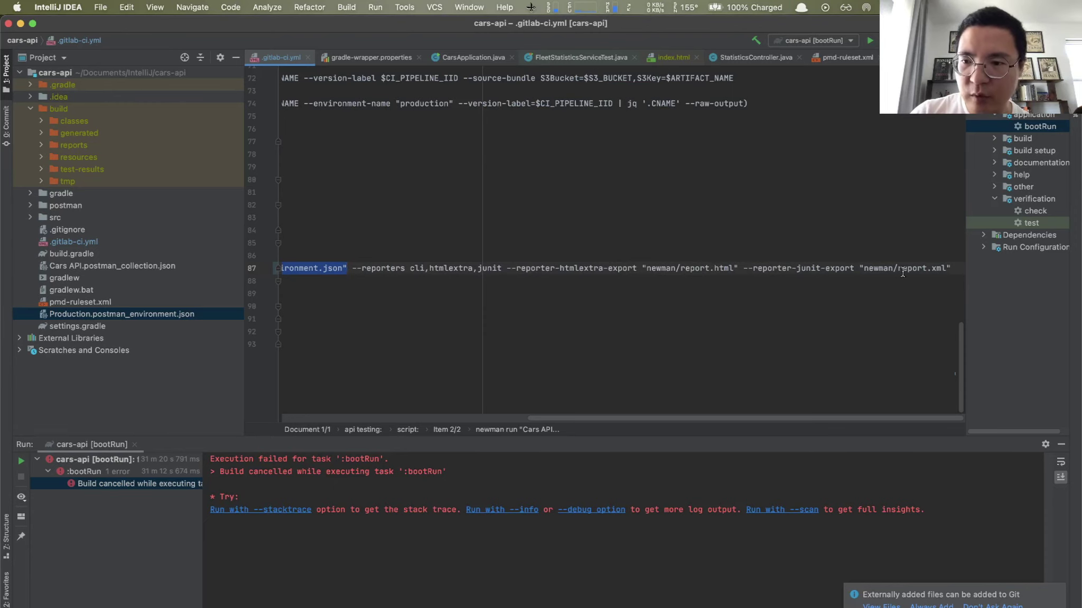
{"action": "scroll", "coordinate": [942, 270], "scroll_direction": "left", "scroll_amount": 10}
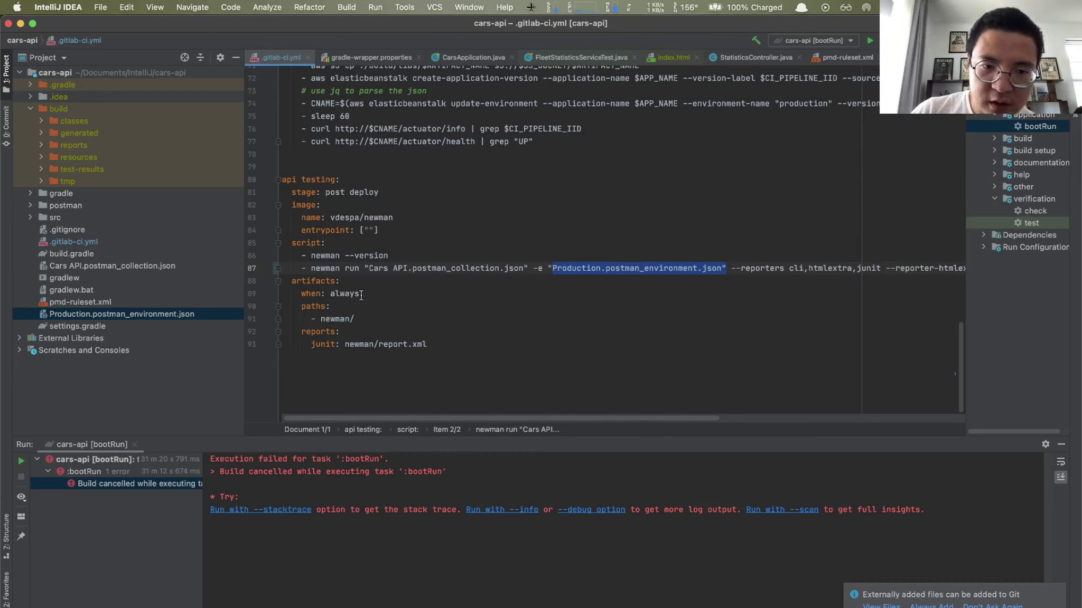
{"action": "left_click_drag", "start_coordinate": [361, 294], "coordinate": [291, 293]}
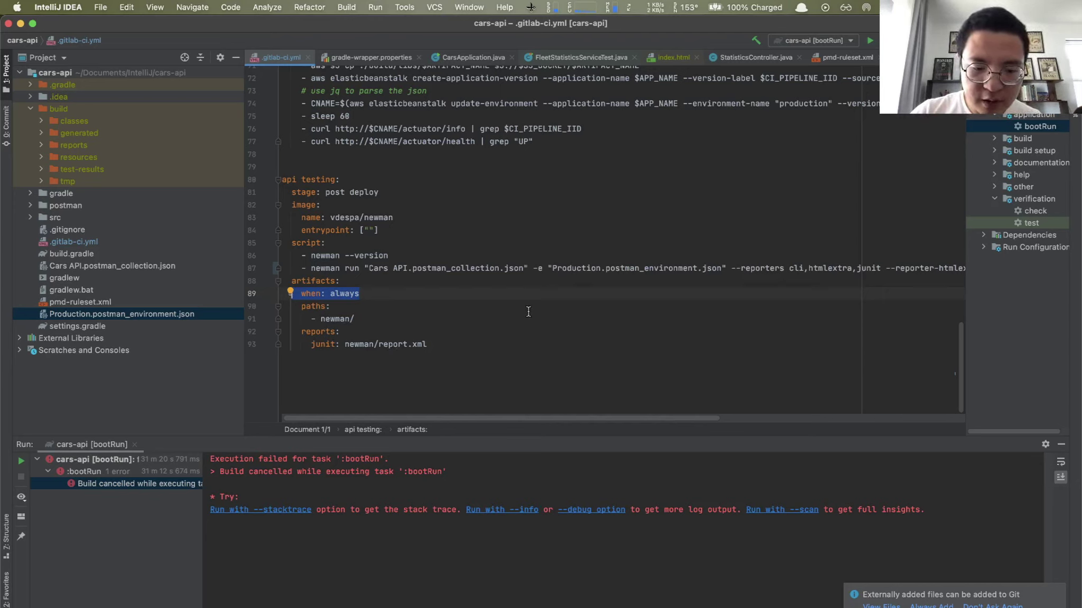
Step: Switch to Chrome to view the GitLab pipelines list
{"action": "key", "text": "alt+space"}
{"action": "type", "text": "ch"}
{"action": "key", "text": "Return"}
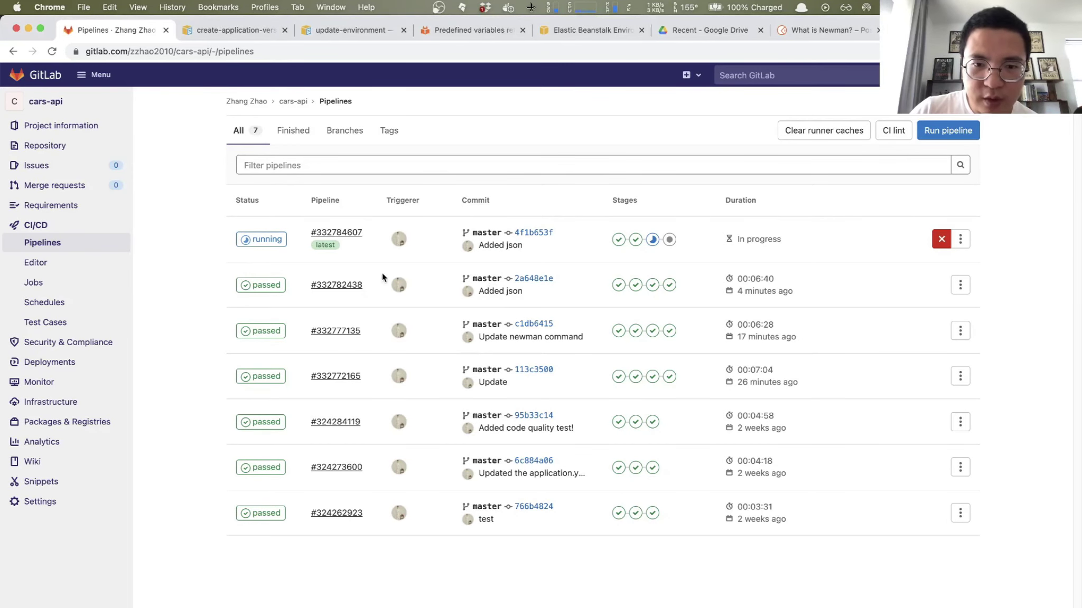
Step: Check pipeline #332782438's api testing log for the newman summary and newman/ artifact, then return
{"action": "left_click", "coordinate": [351, 287]}
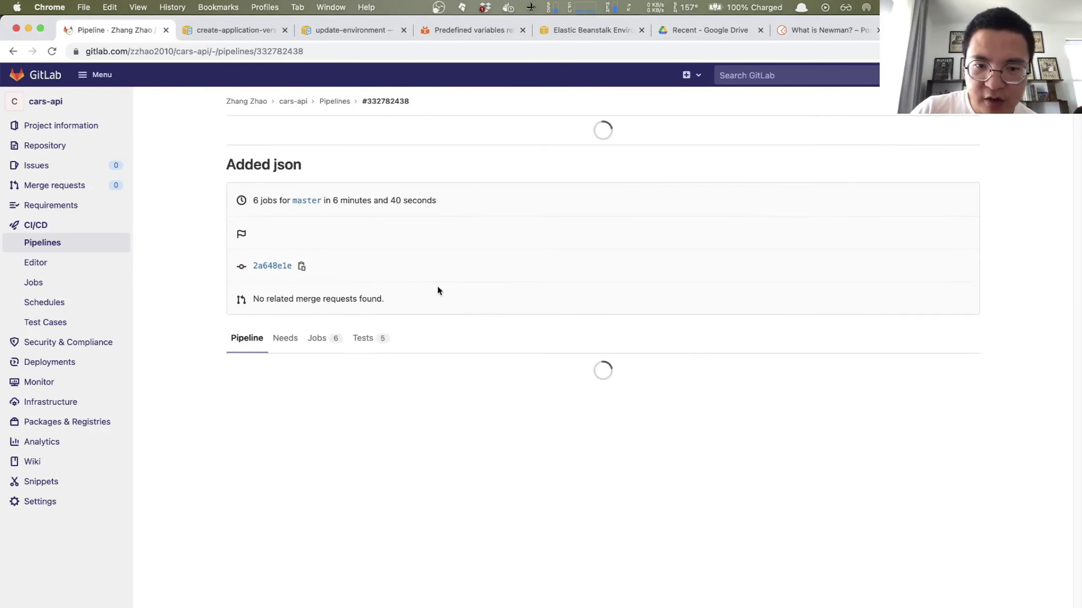
{"action": "left_click", "coordinate": [712, 412]}
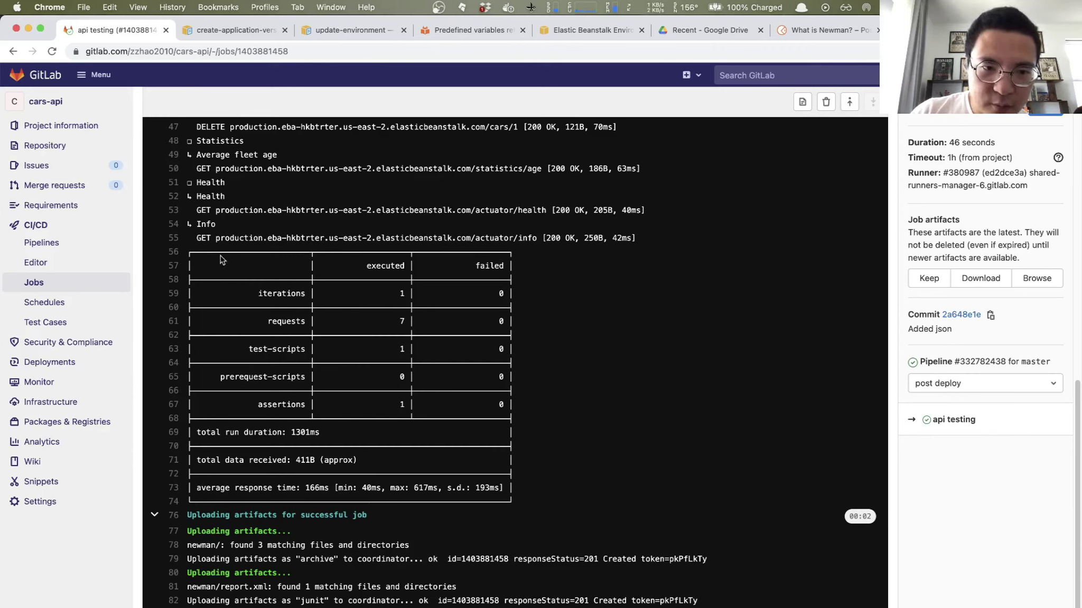
{"action": "left_click_drag", "start_coordinate": [198, 254], "coordinate": [308, 260]}
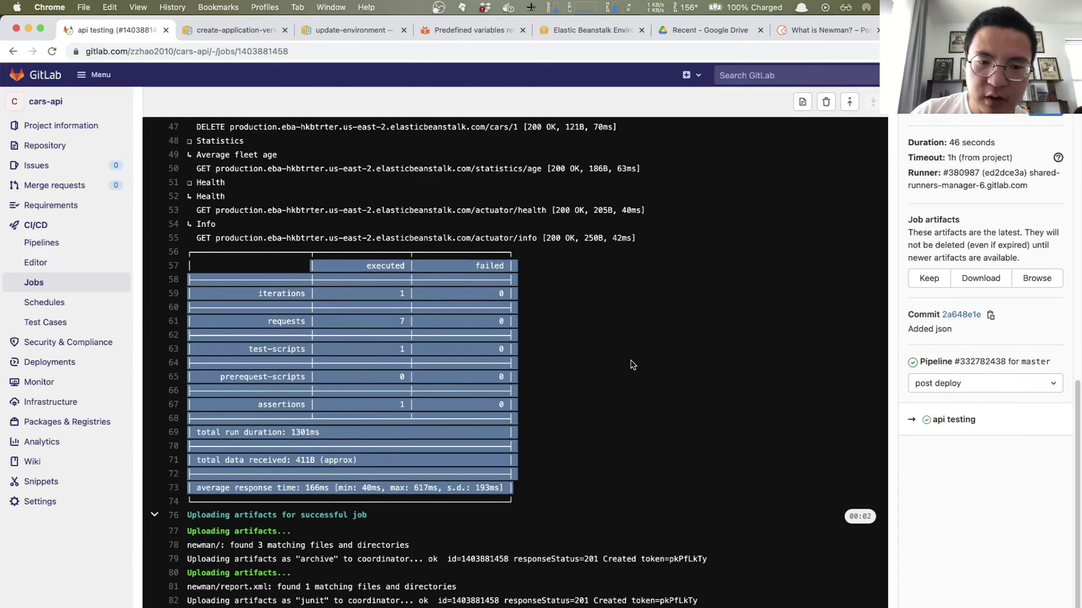
{"action": "left_click_drag", "start_coordinate": [188, 548], "coordinate": [226, 548]}
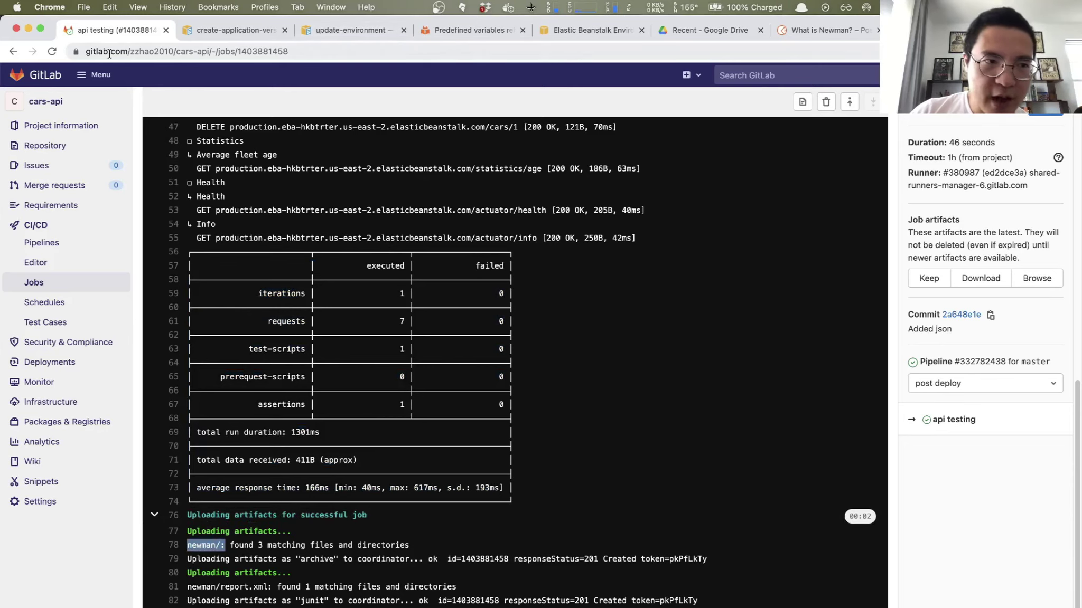
{"action": "left_click", "coordinate": [13, 52]}
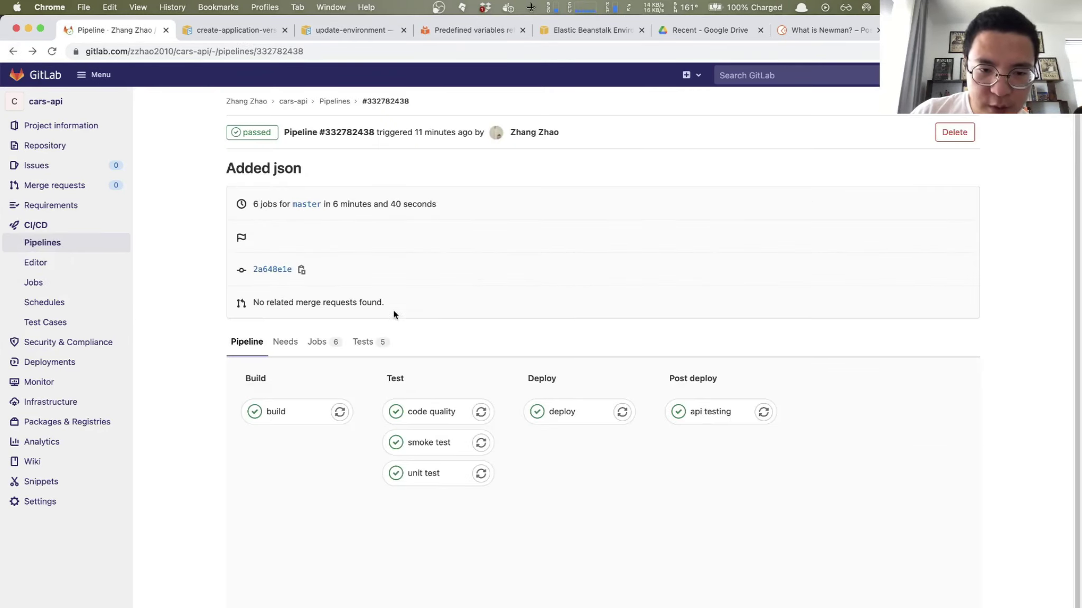
Step: Show details of the CarsApi 'Status code is 200' test in the api testing test report
{"action": "left_click", "coordinate": [371, 344]}
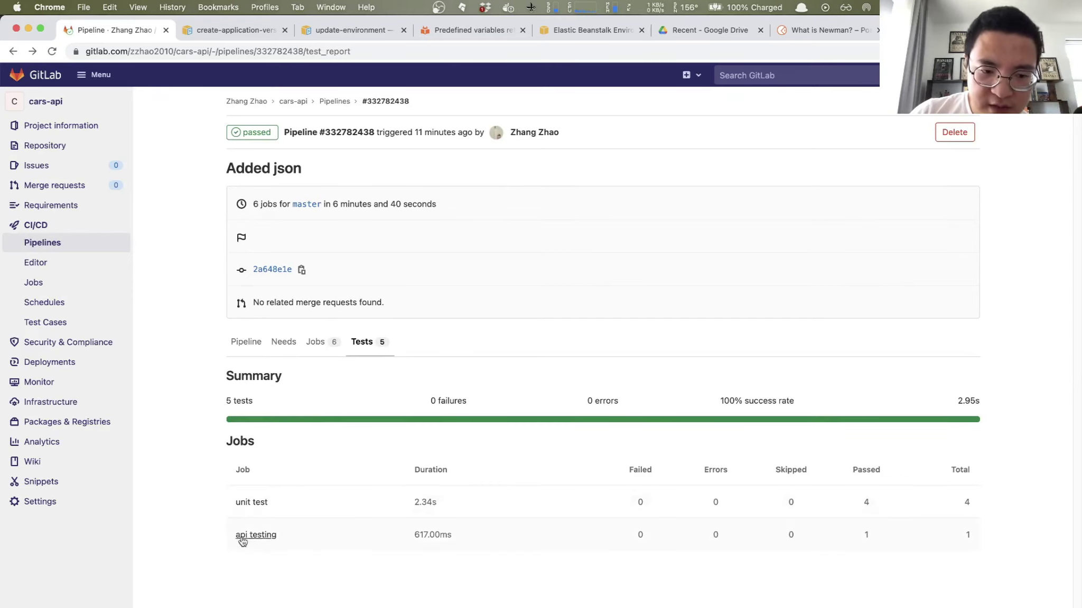
{"action": "left_click", "coordinate": [281, 538]}
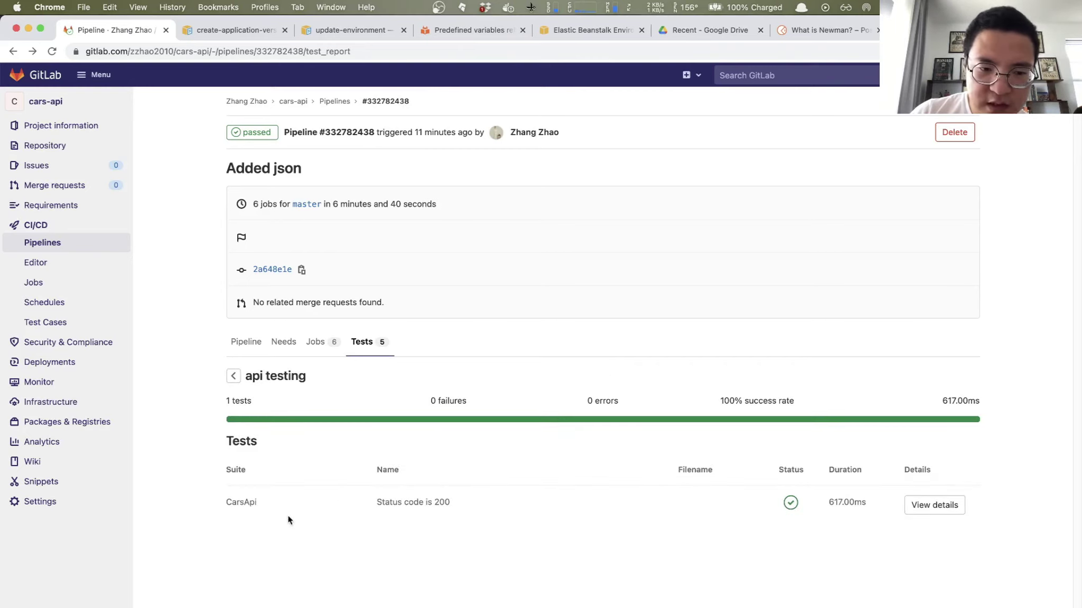
{"action": "left_click_drag", "start_coordinate": [377, 502], "coordinate": [458, 508]}
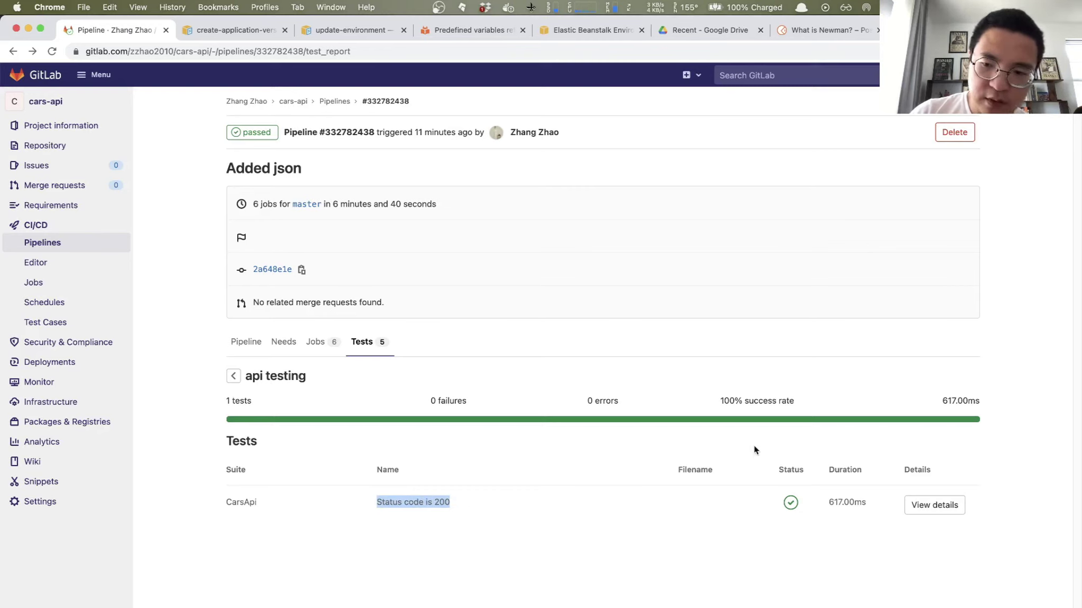
{"action": "left_click", "coordinate": [935, 505]}
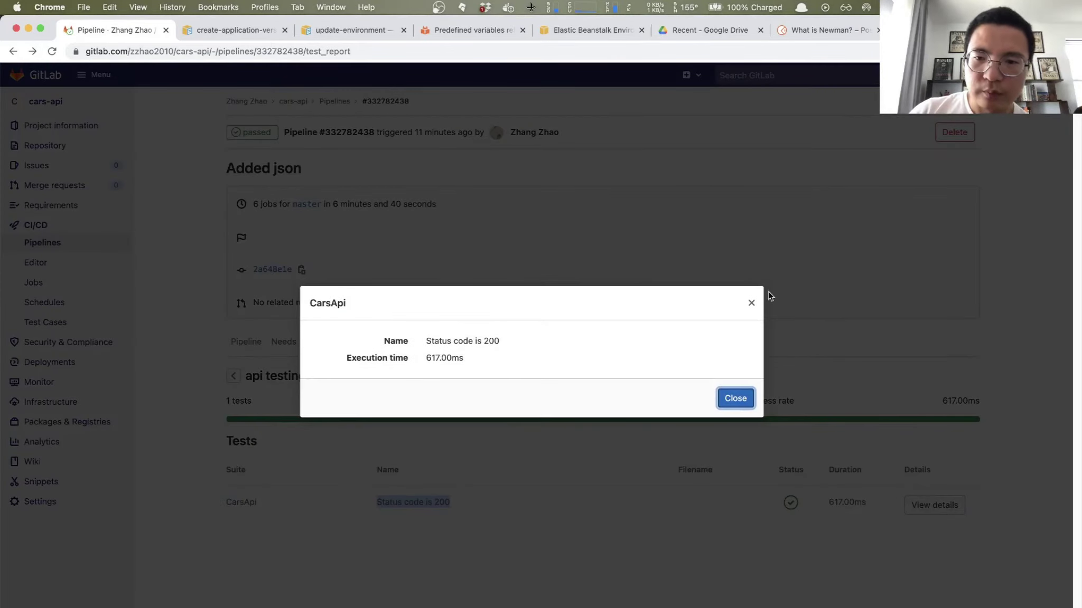
Step: Close the CarsApi test details
{"action": "left_click", "coordinate": [752, 305]}
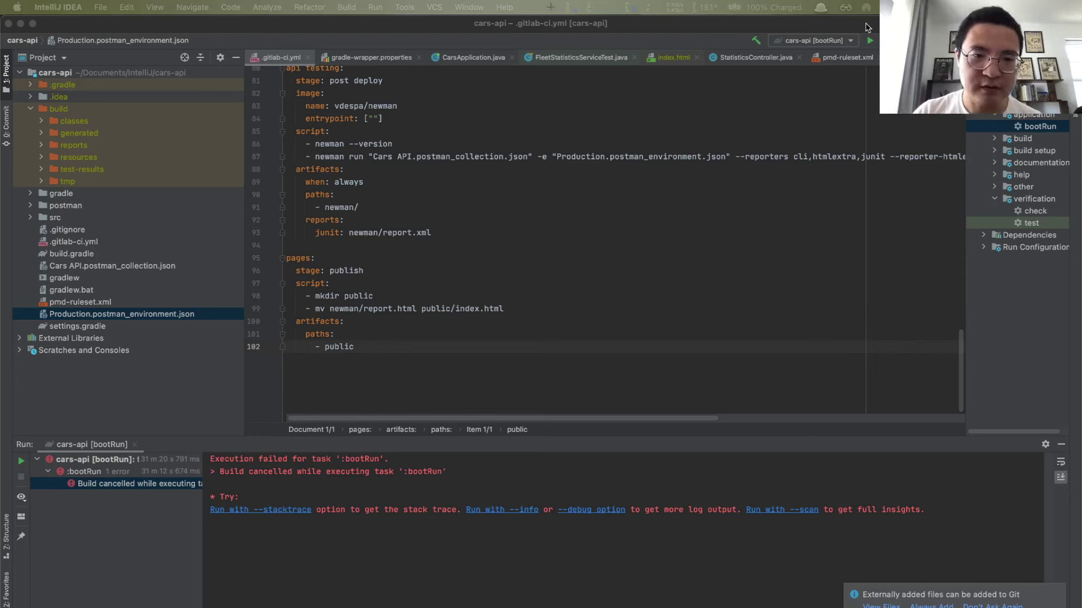
{"action": "left_click", "coordinate": [305, 249]}
{"action": "left_click_drag", "start_coordinate": [287, 258], "coordinate": [403, 312]}
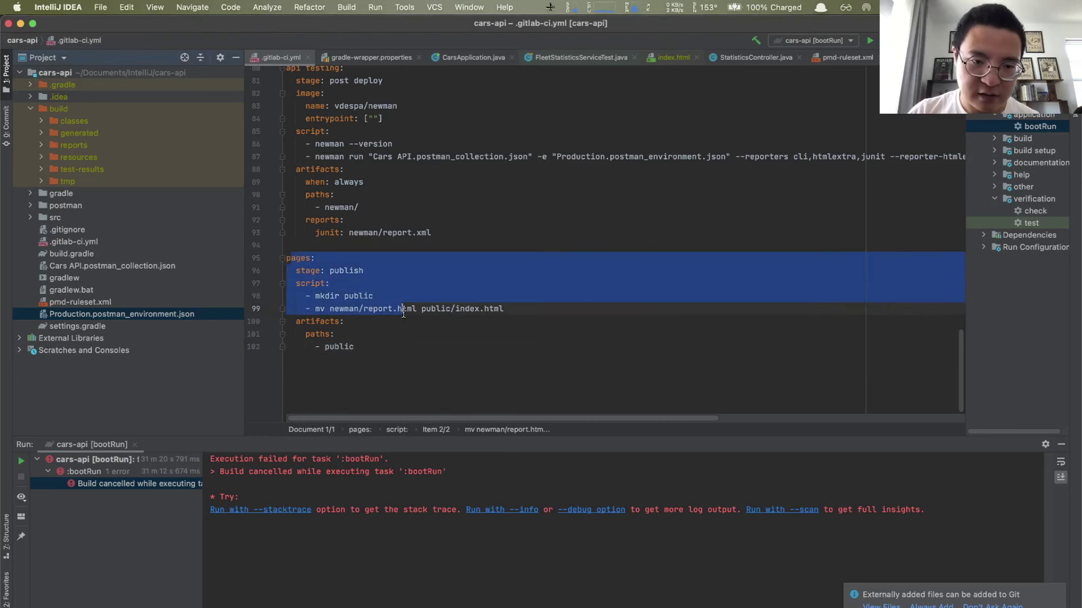
{"action": "left_click", "coordinate": [420, 339]}
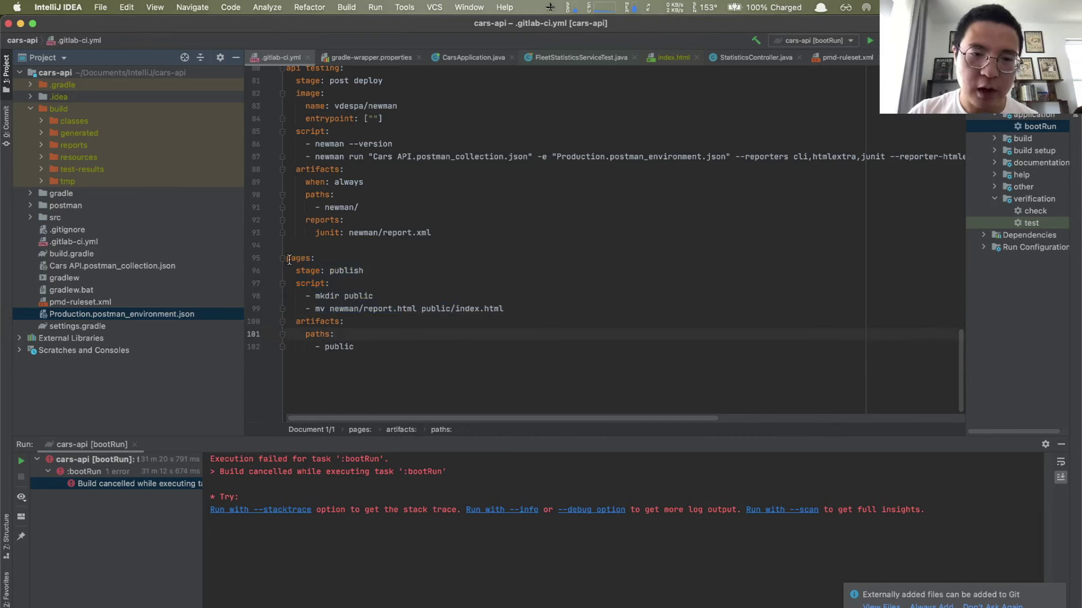
{"action": "left_click", "coordinate": [316, 259]}
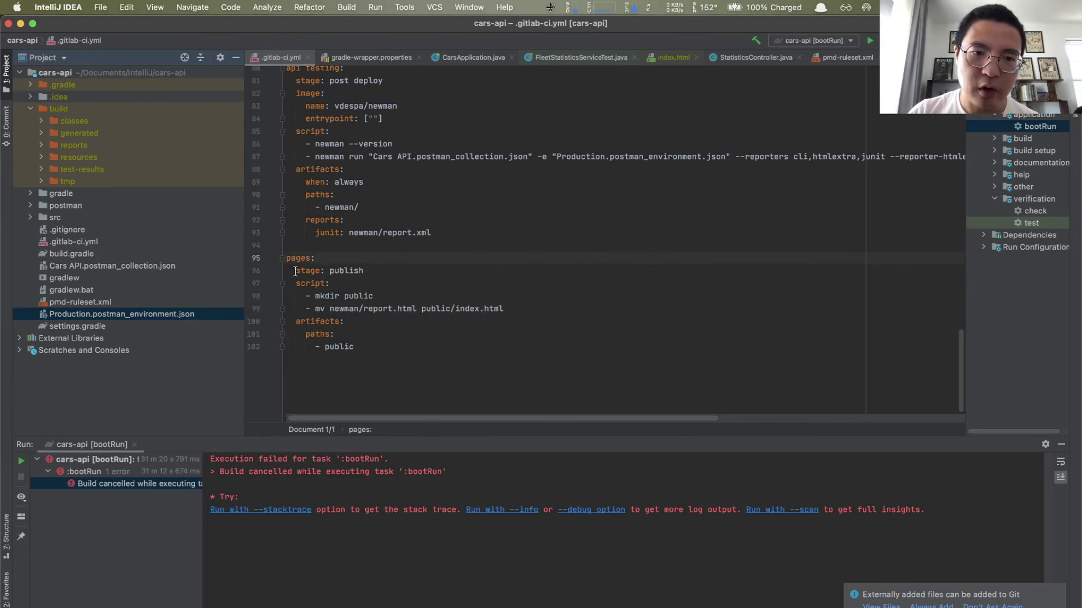
{"action": "scroll", "coordinate": [355, 274], "scroll_direction": "up", "scroll_amount": 10}
{"action": "scroll", "coordinate": [355, 274], "scroll_direction": "up", "scroll_amount": 8}
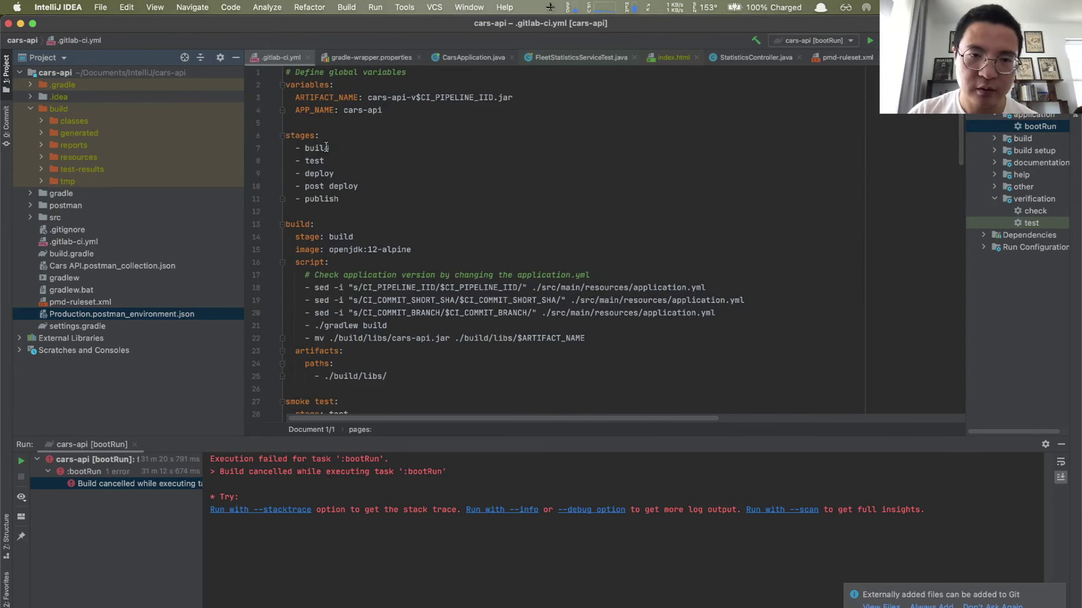
{"action": "left_click_drag", "start_coordinate": [339, 199], "coordinate": [306, 199]}
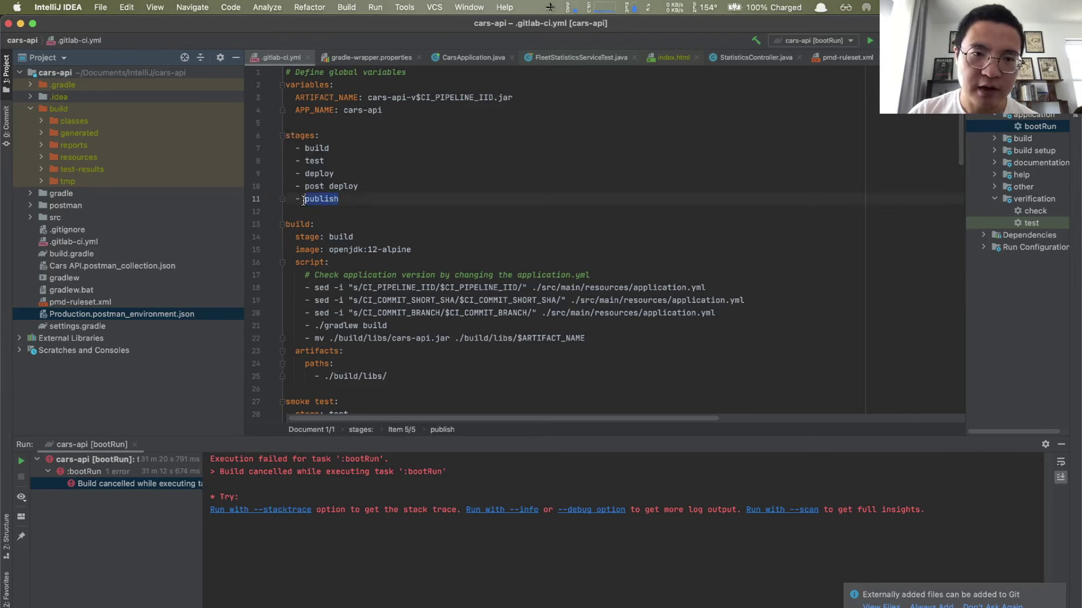
{"action": "scroll", "coordinate": [309, 146], "scroll_direction": "down", "scroll_amount": 3}
{"action": "scroll", "coordinate": [309, 147], "scroll_direction": "down", "scroll_amount": 20}
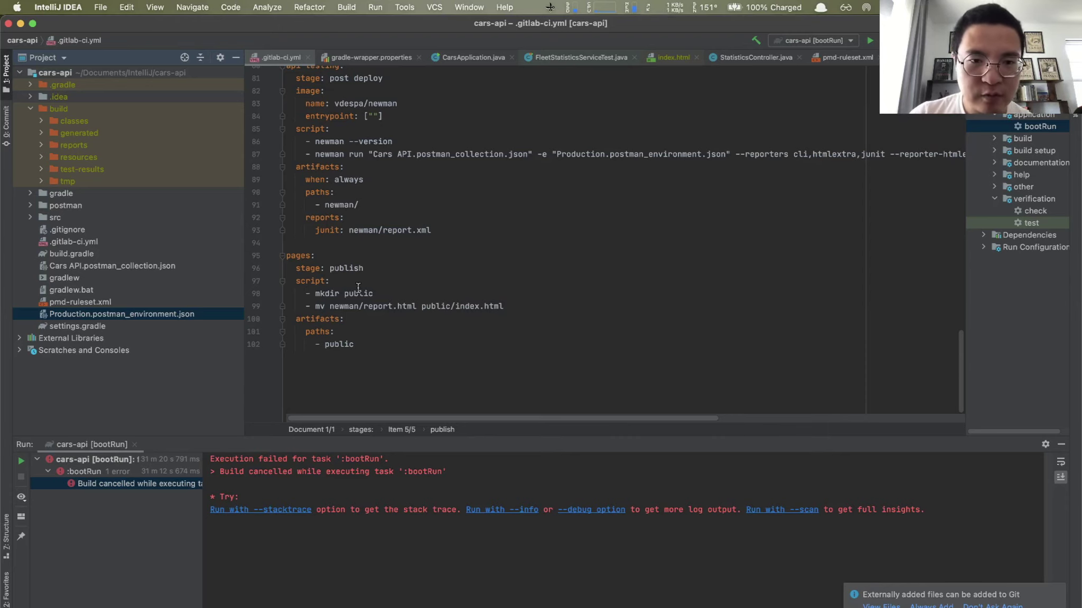
{"action": "scroll", "coordinate": [358, 288], "scroll_direction": "up", "scroll_amount": 2}
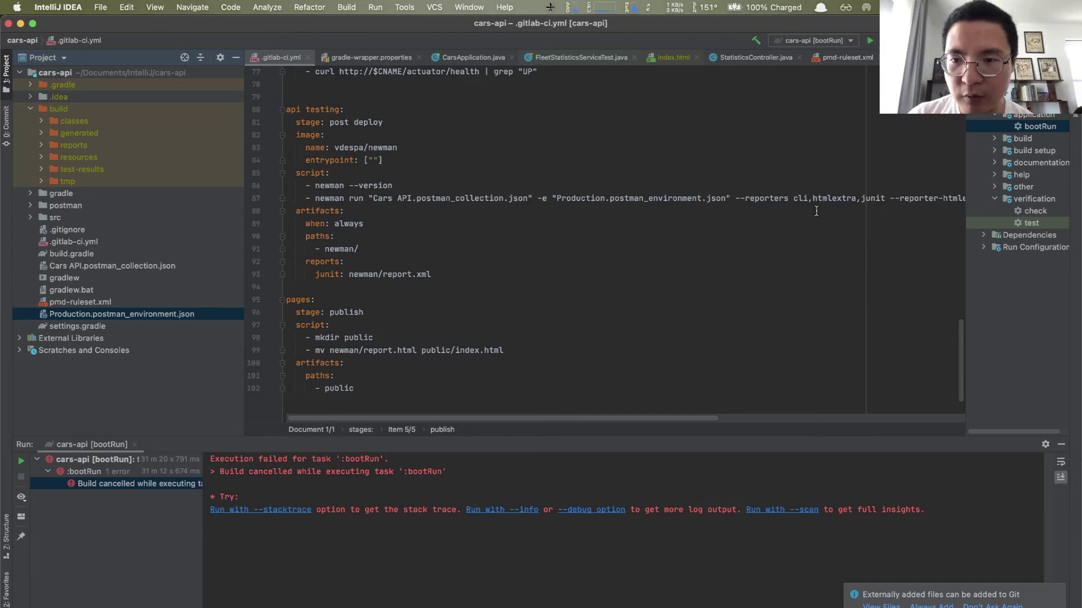
{"action": "scroll", "coordinate": [816, 211], "scroll_direction": "right", "scroll_amount": 3}
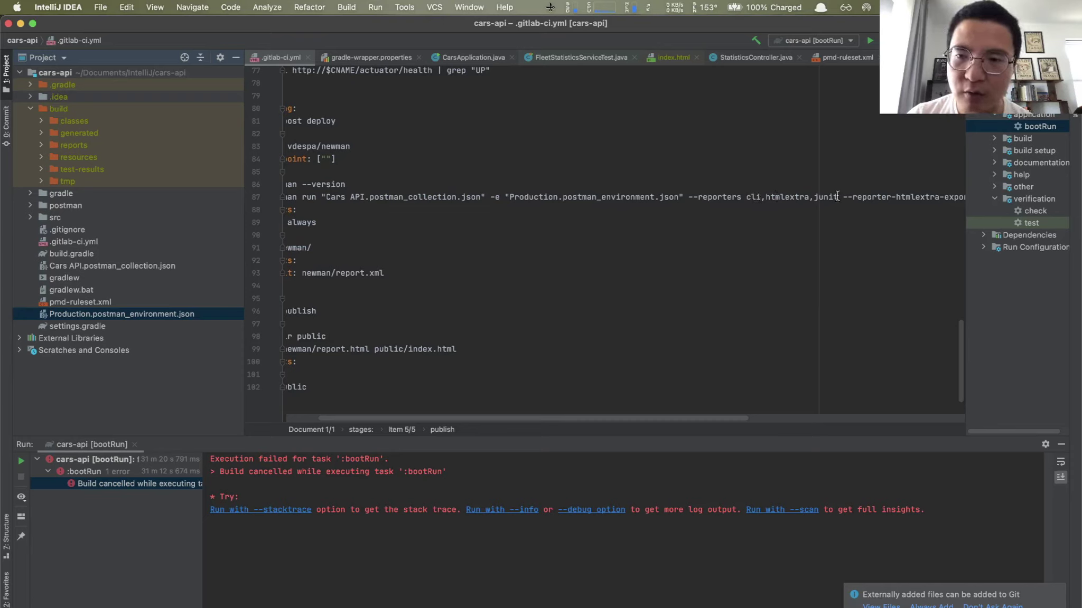
{"action": "scroll", "coordinate": [837, 196], "scroll_direction": "left", "scroll_amount": 2}
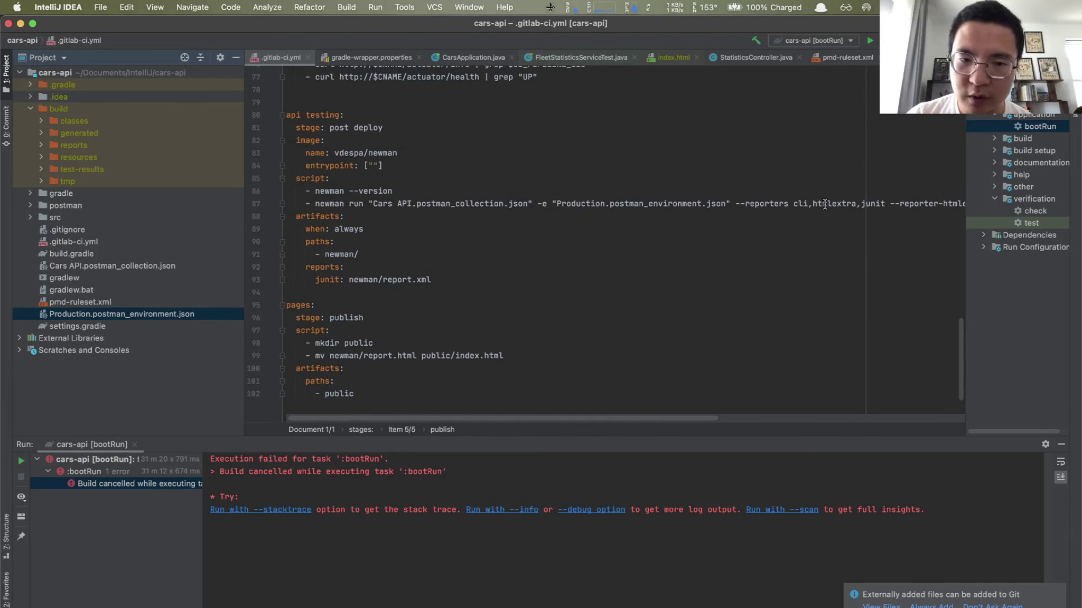
{"action": "scroll", "coordinate": [521, 238], "scroll_direction": "down", "scroll_amount": 2}
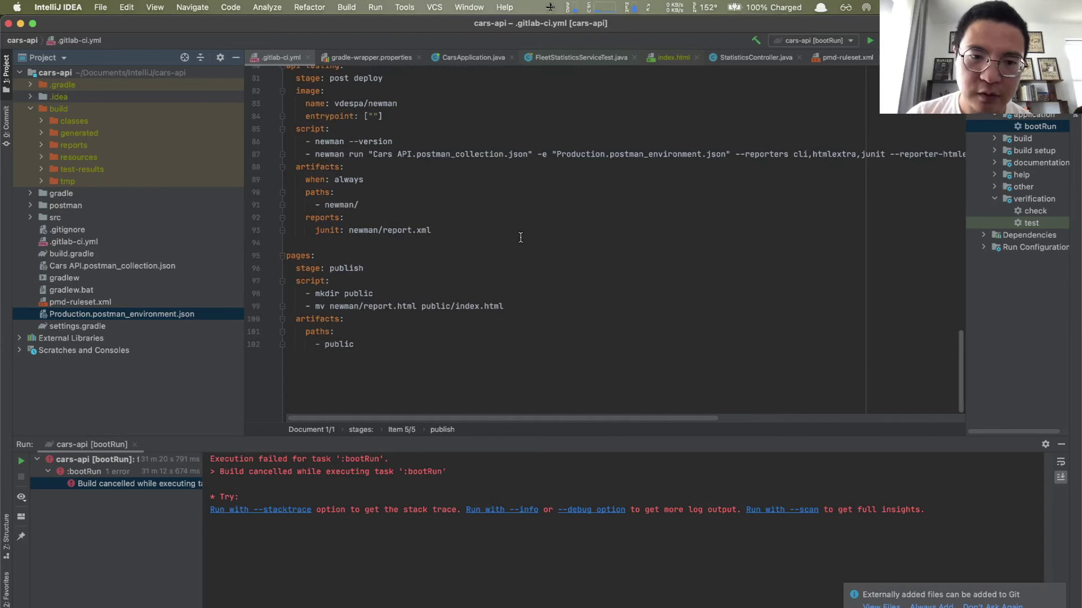